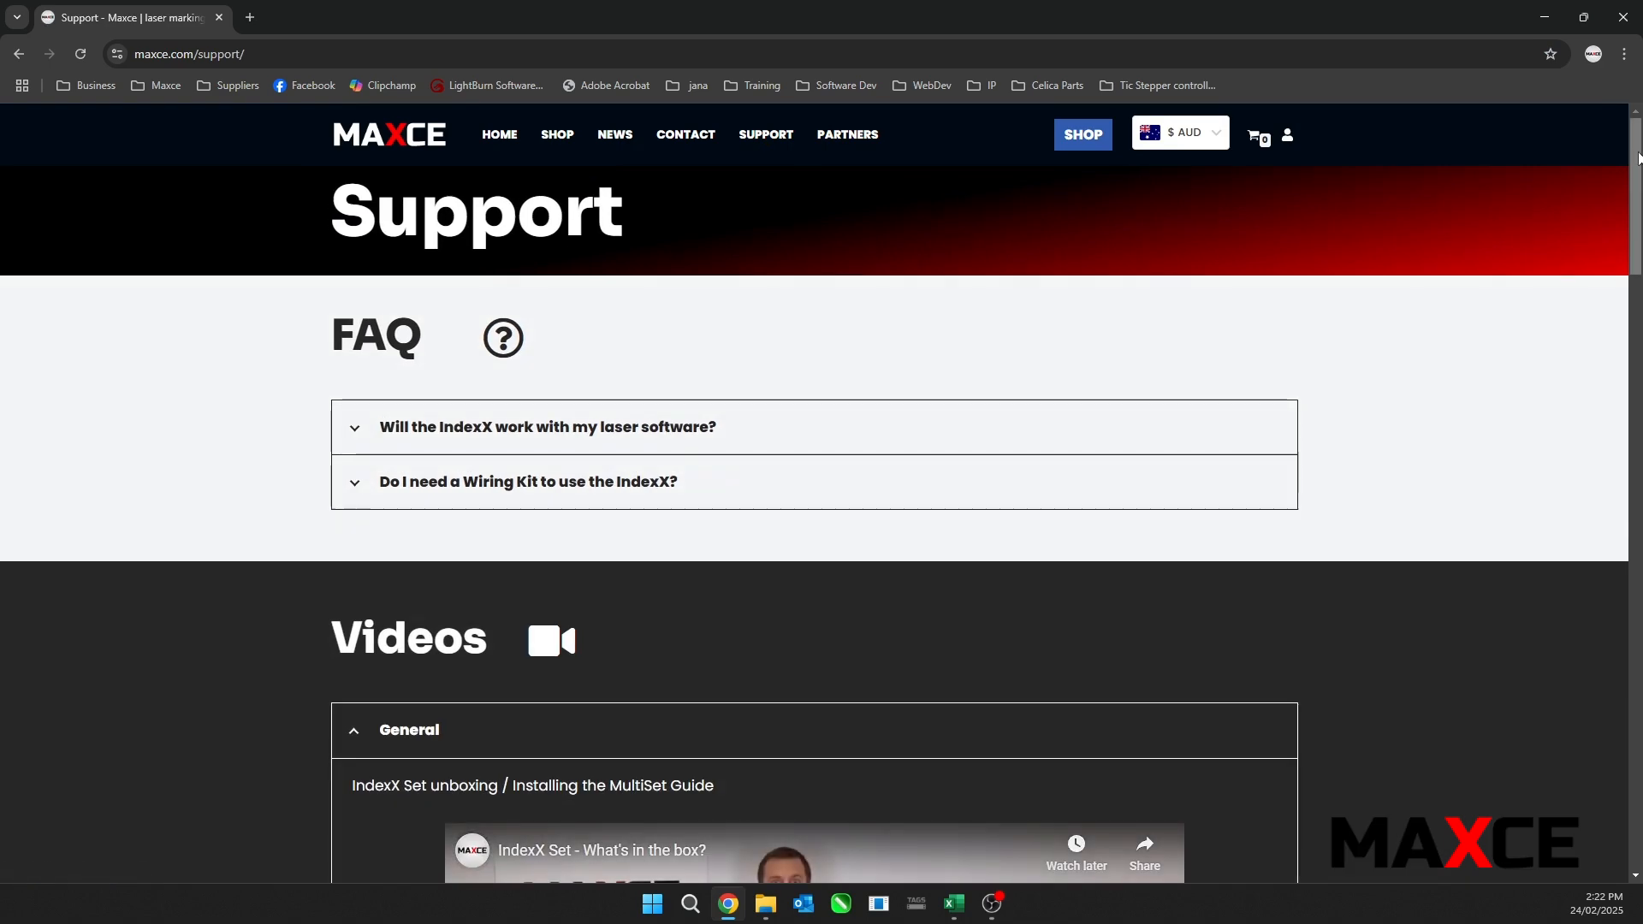
drag(612, 467, 363, 457)
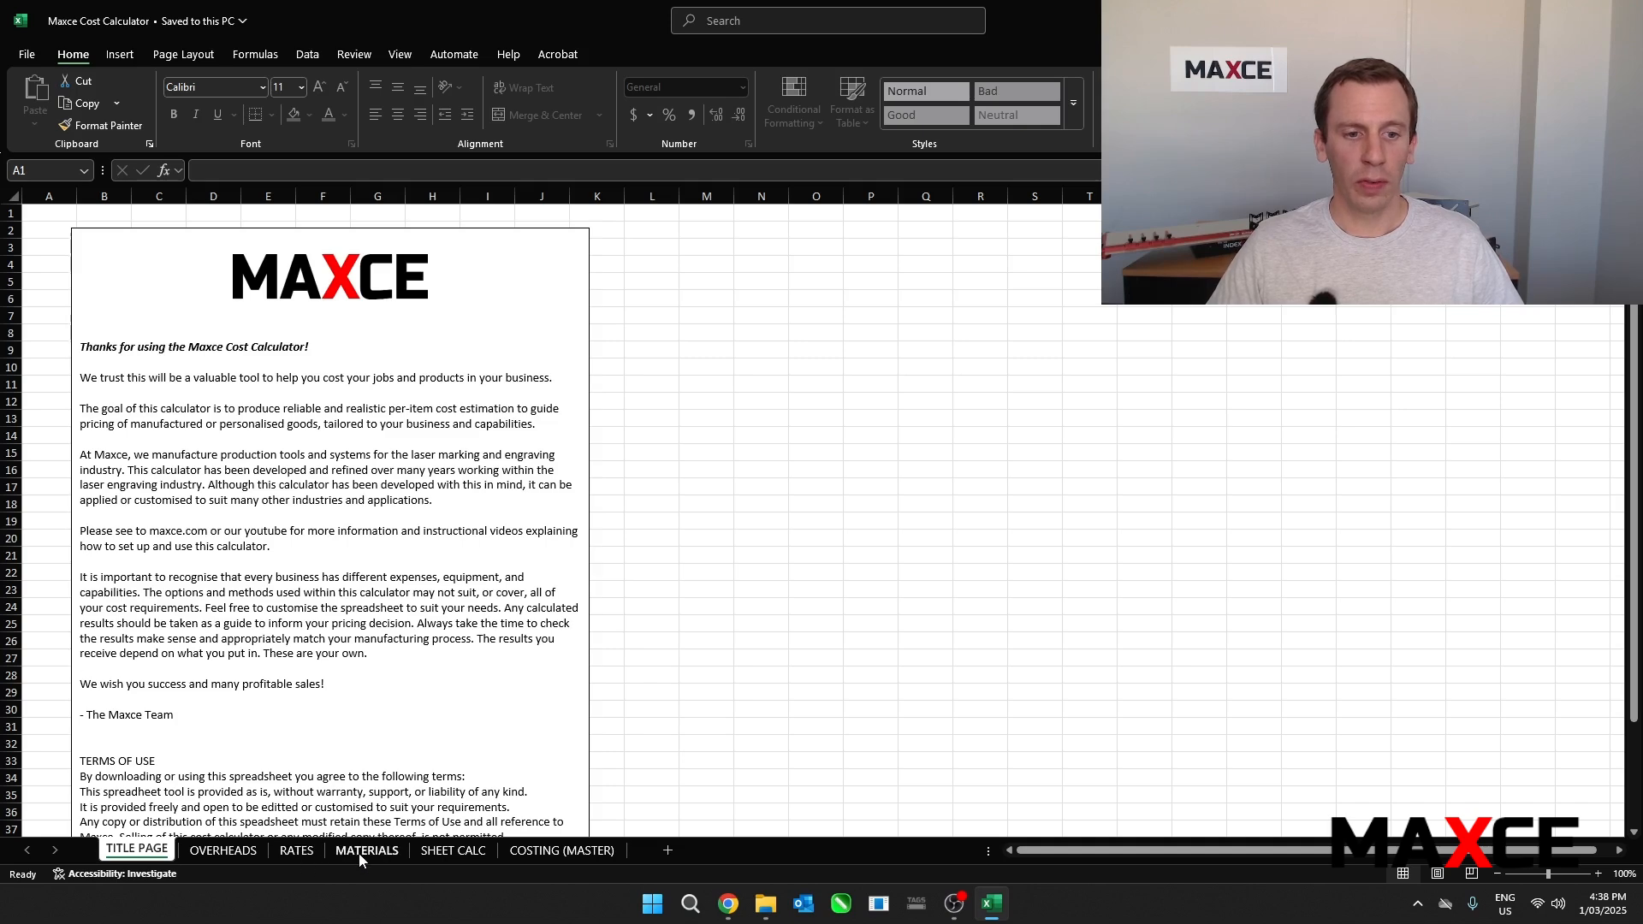
Open the COSTING (MASTER) sheet and examine the OVERHEAD section's hourly operating costs and assigned percentage
click(535, 854)
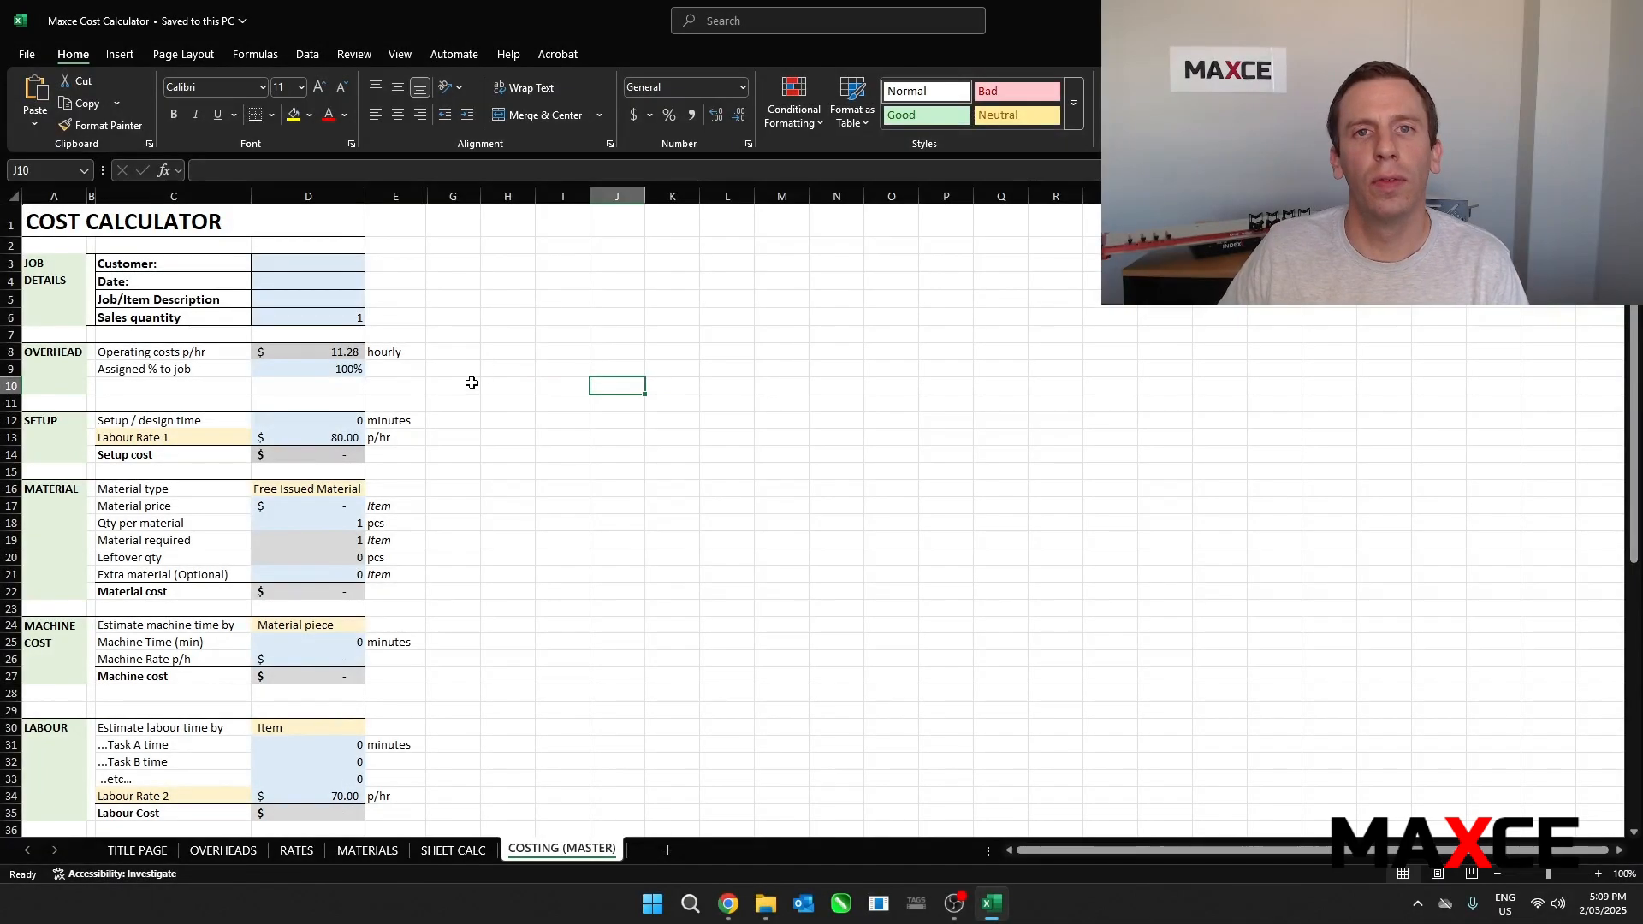
drag(43, 353, 129, 370)
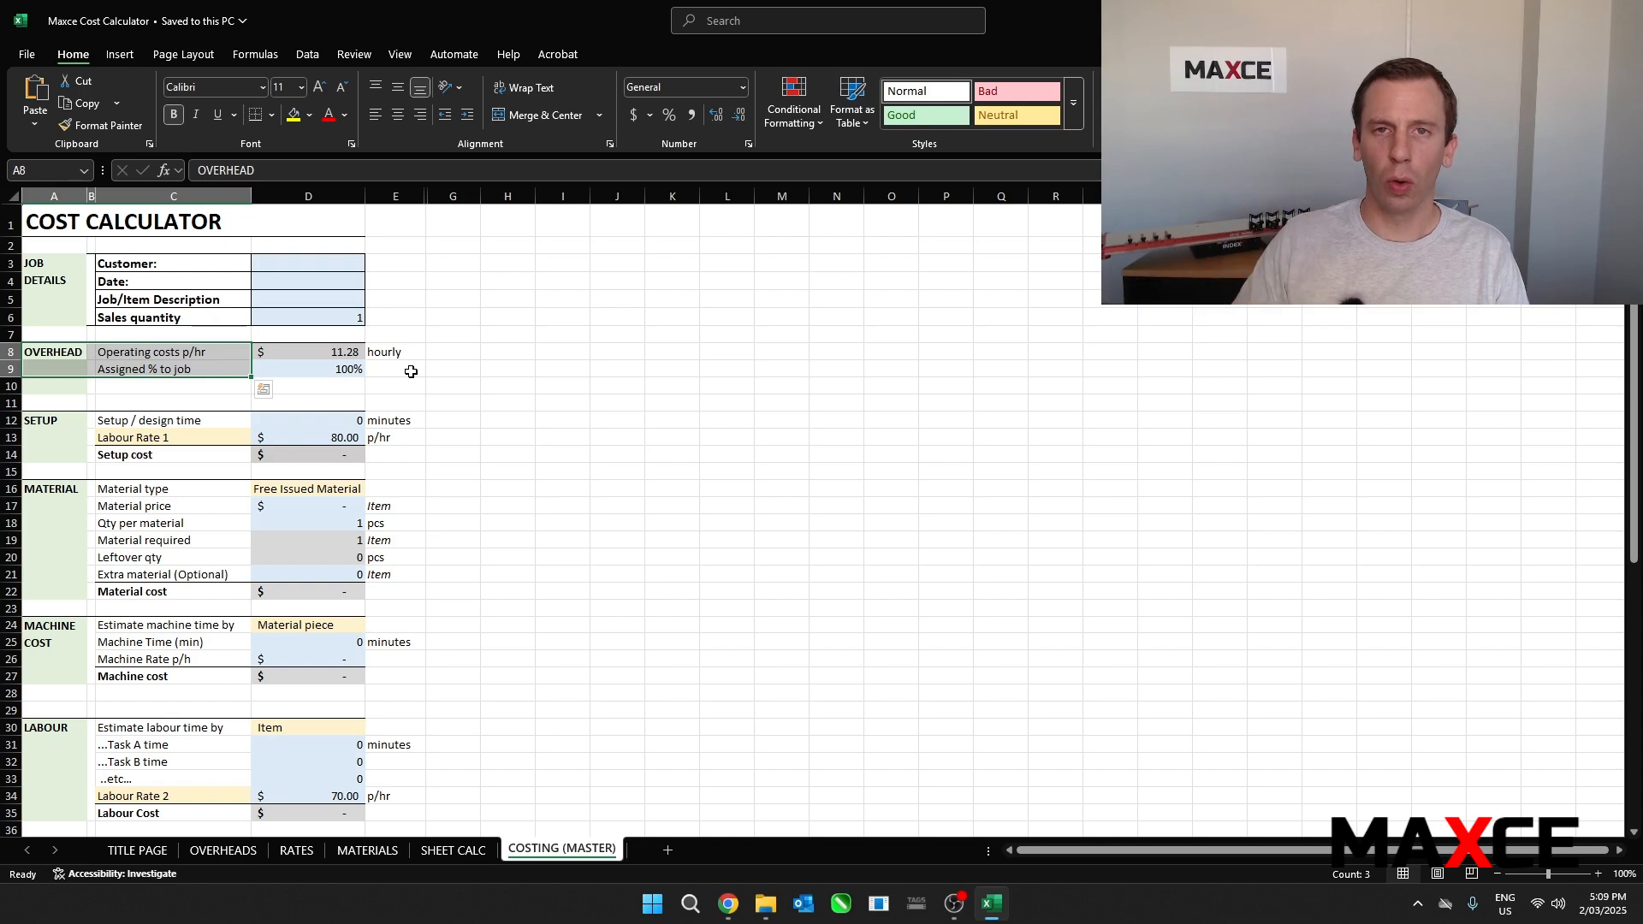
click(459, 368)
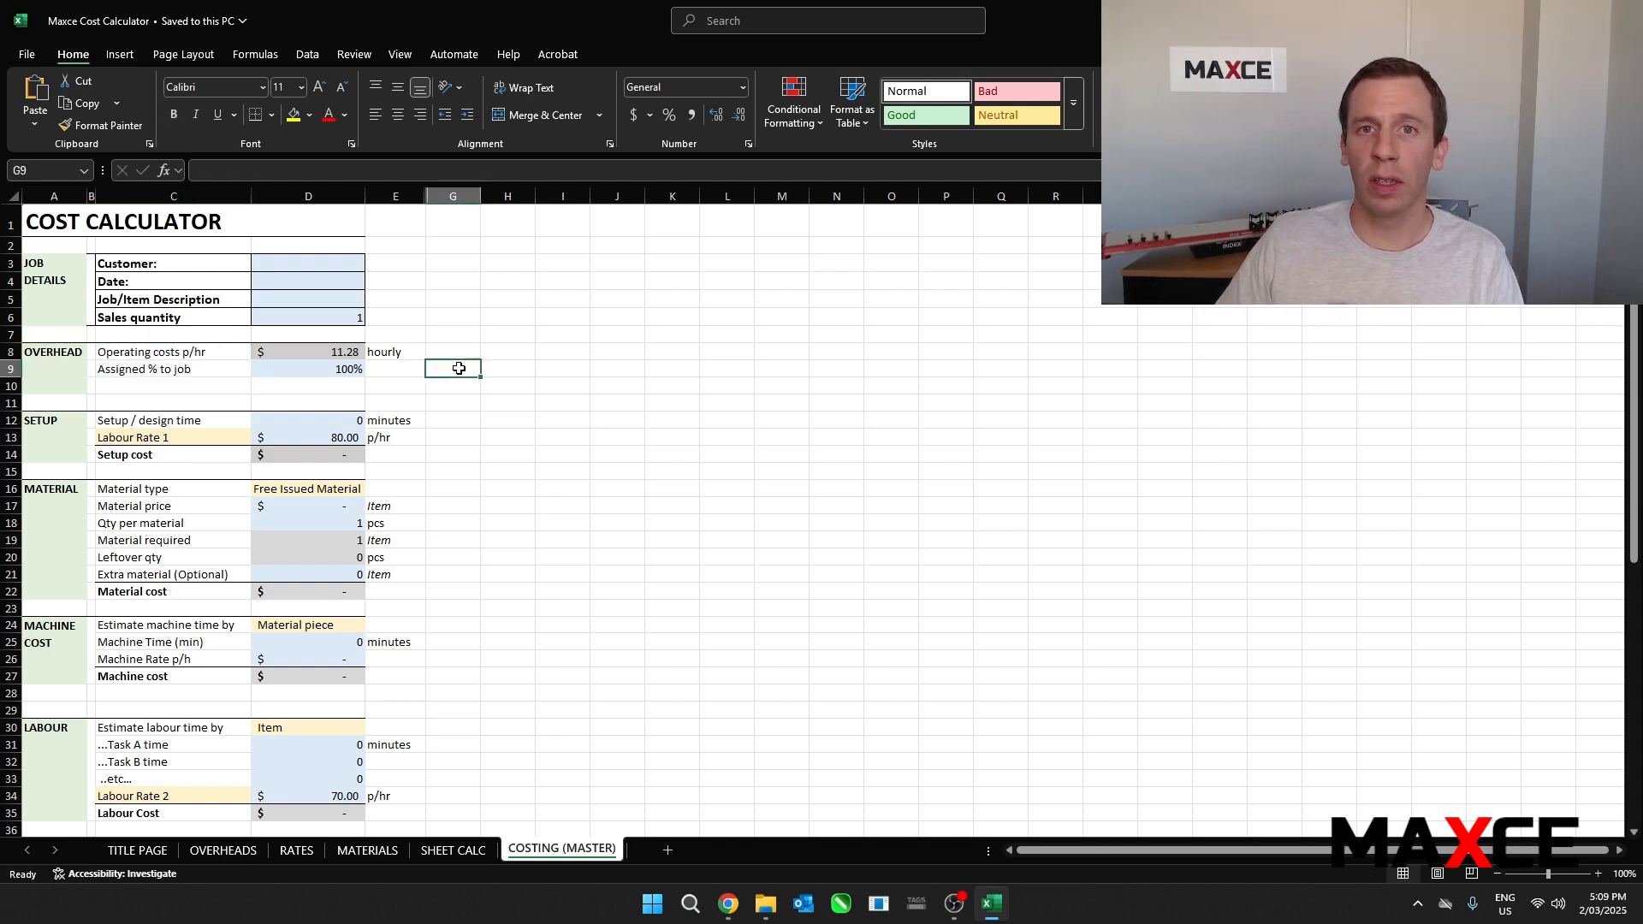
click(299, 354)
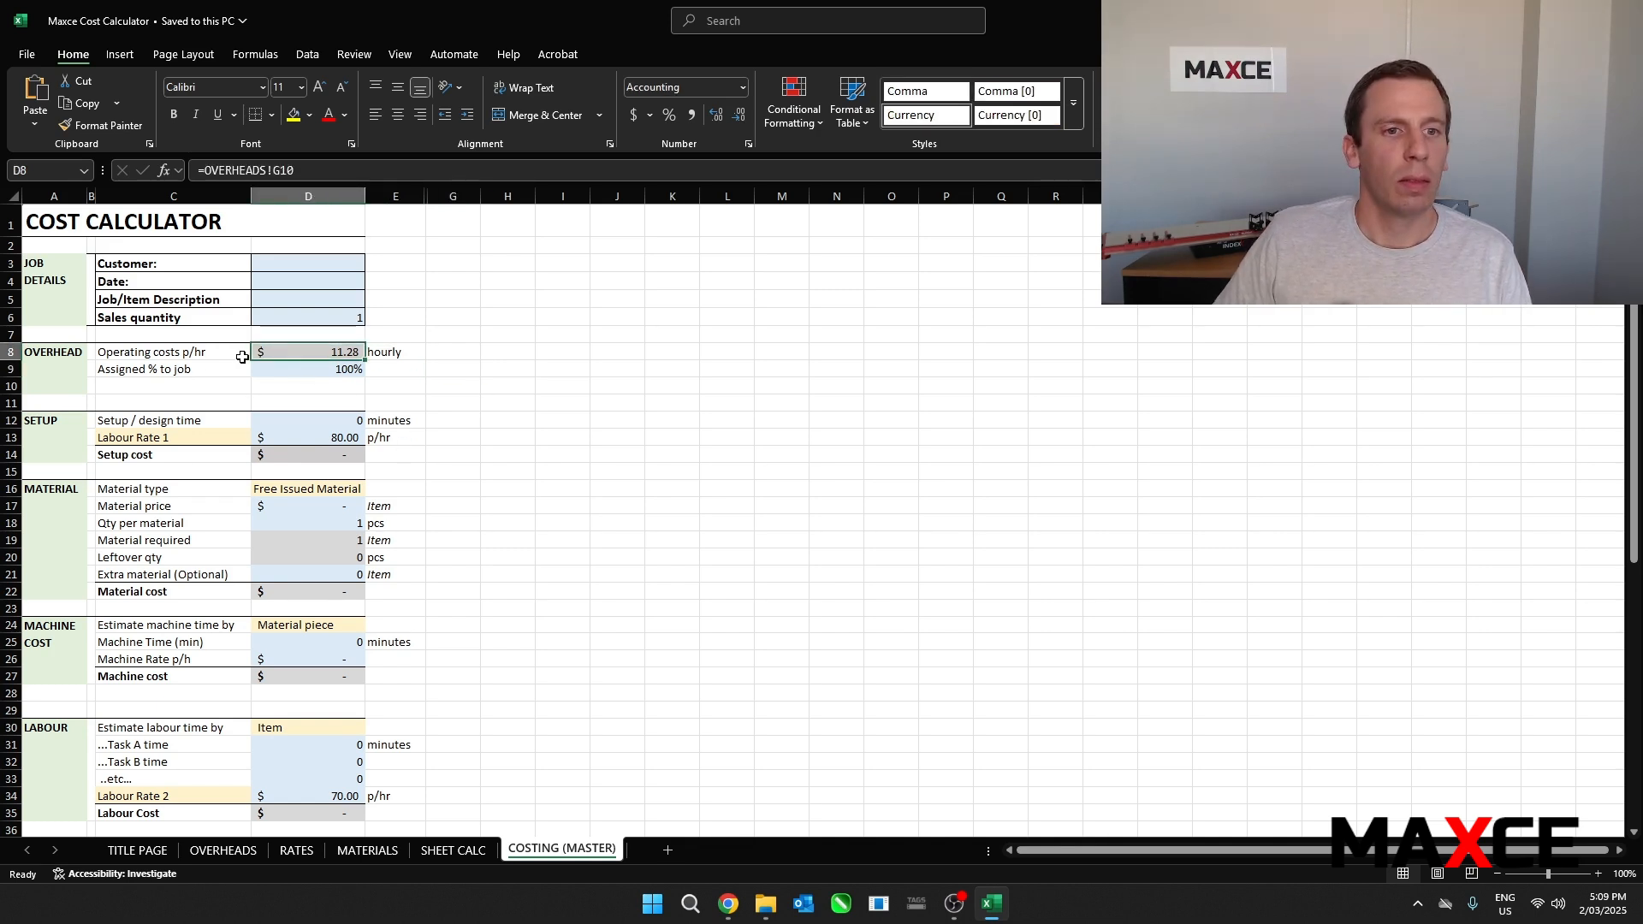
click(303, 369)
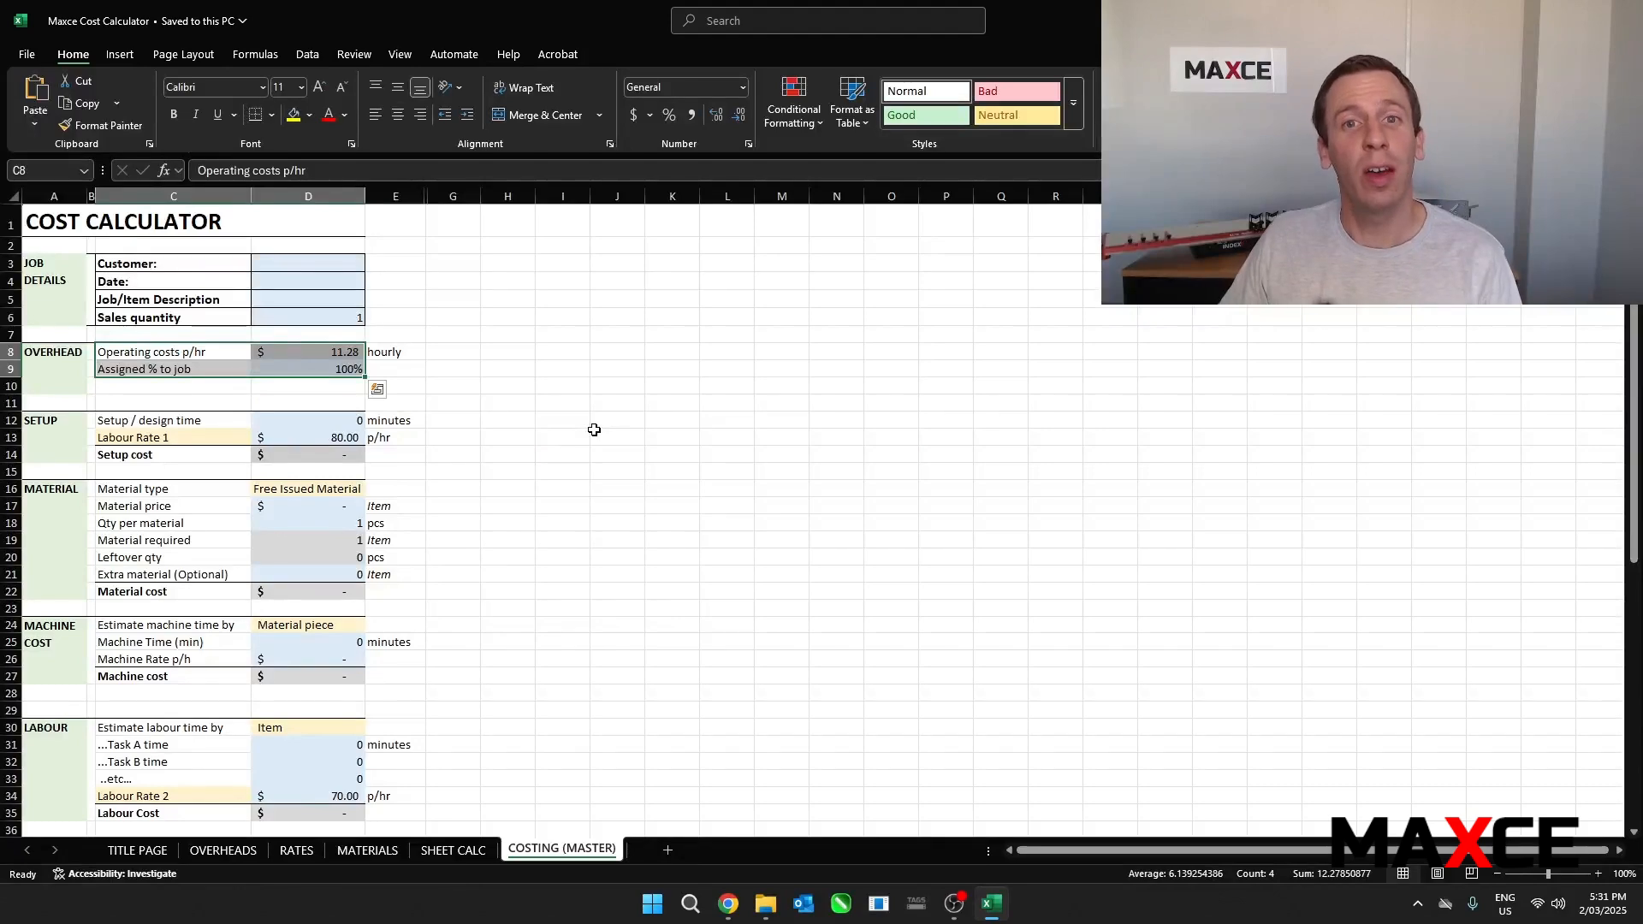
key(Escape)
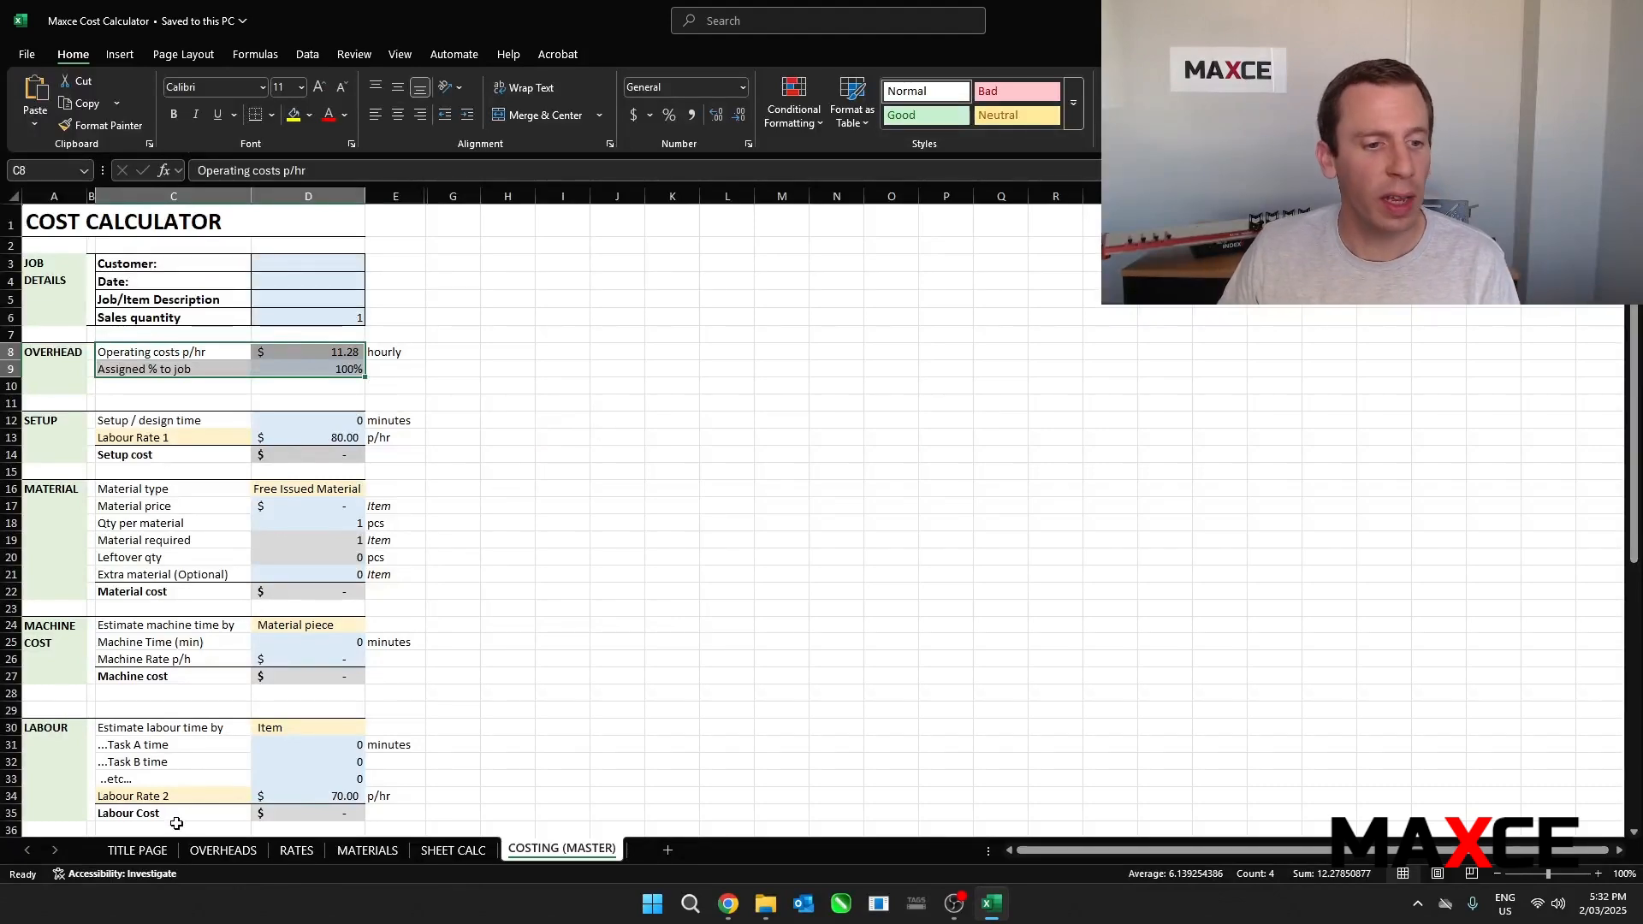
Open the OVERHEADS sheet and review the Description, Cost, Period and Annual Cost columns of the business overheads table
click(221, 850)
drag(145, 288, 143, 467)
drag(264, 288, 264, 477)
drag(333, 289, 330, 472)
drag(417, 288, 431, 512)
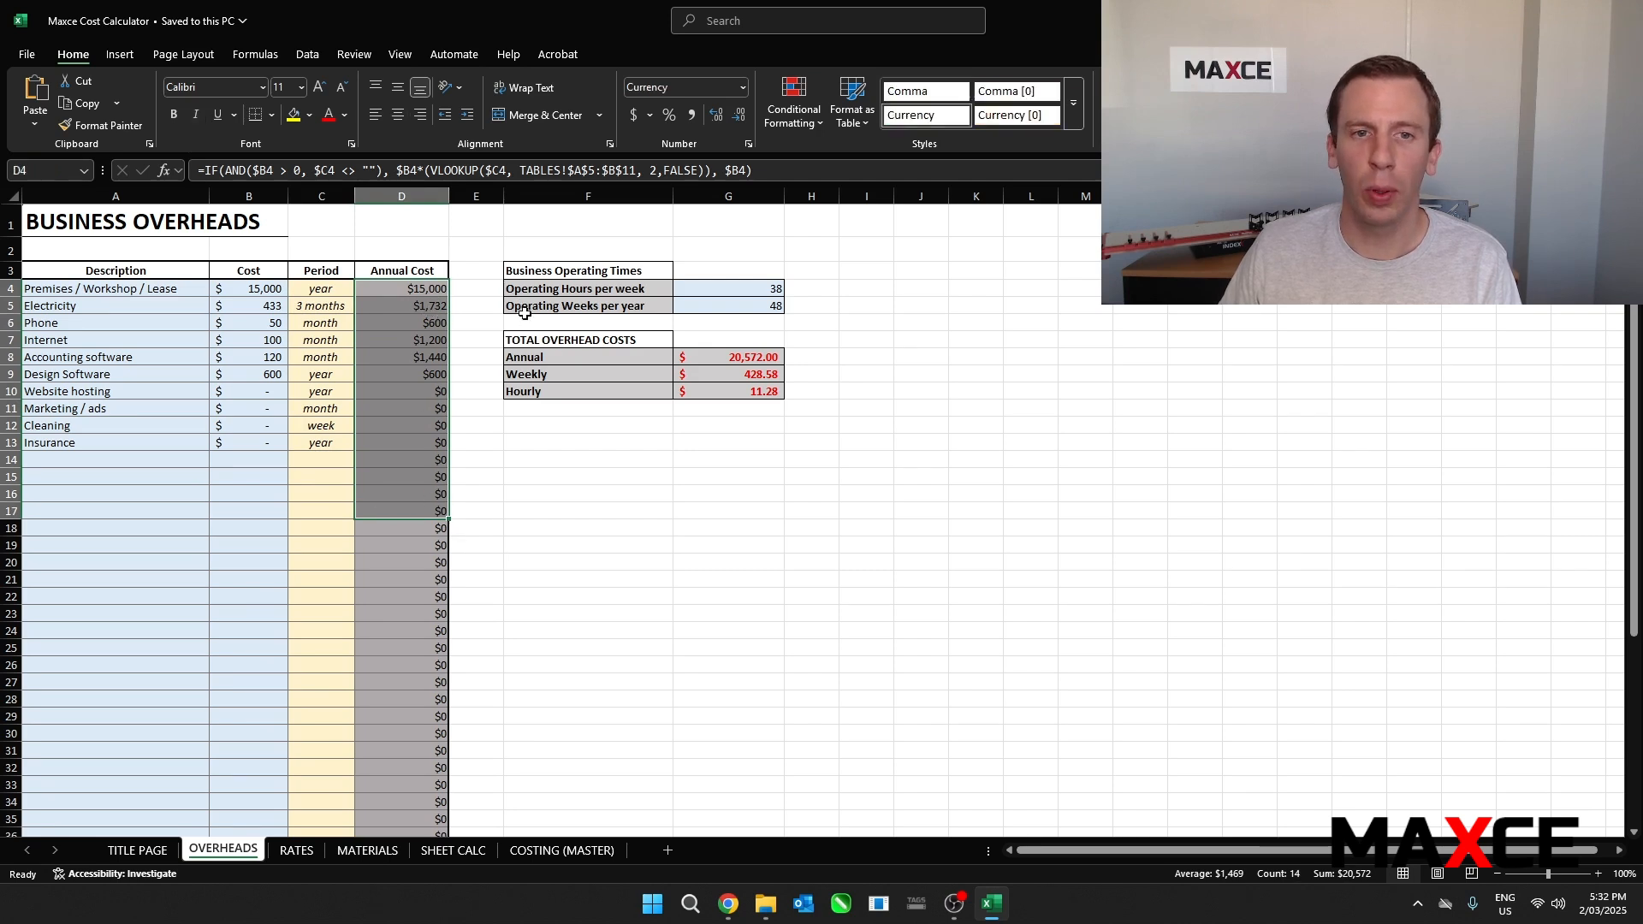
Examine the annual and hourly overhead totals along with the operating hours per week and operating weeks per year
click(736, 356)
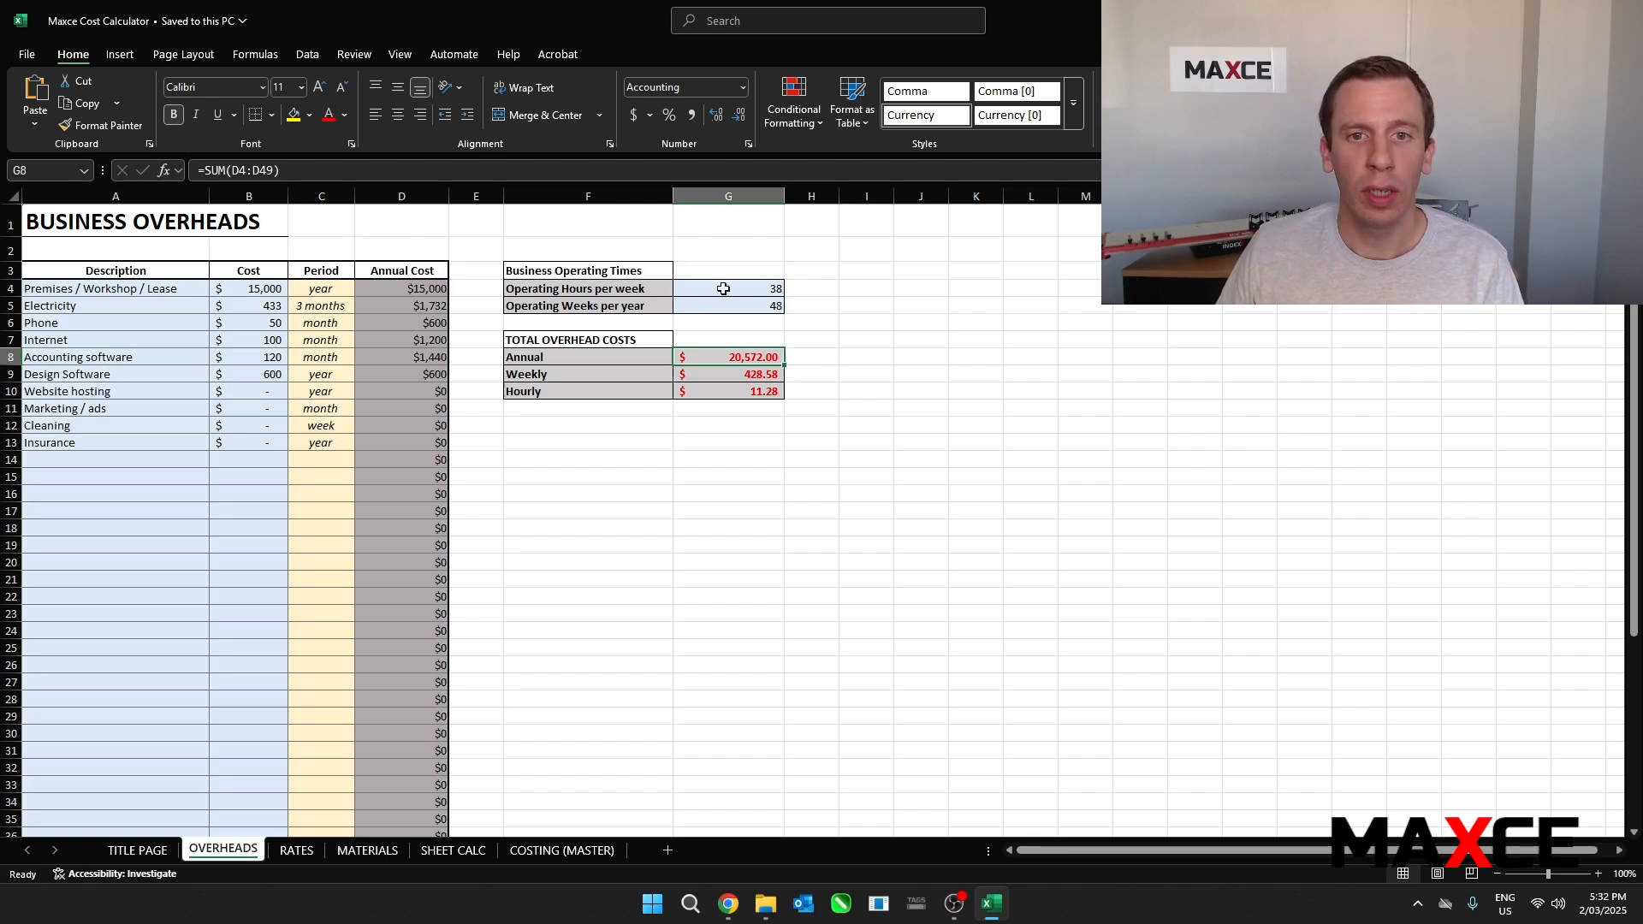
click(723, 288)
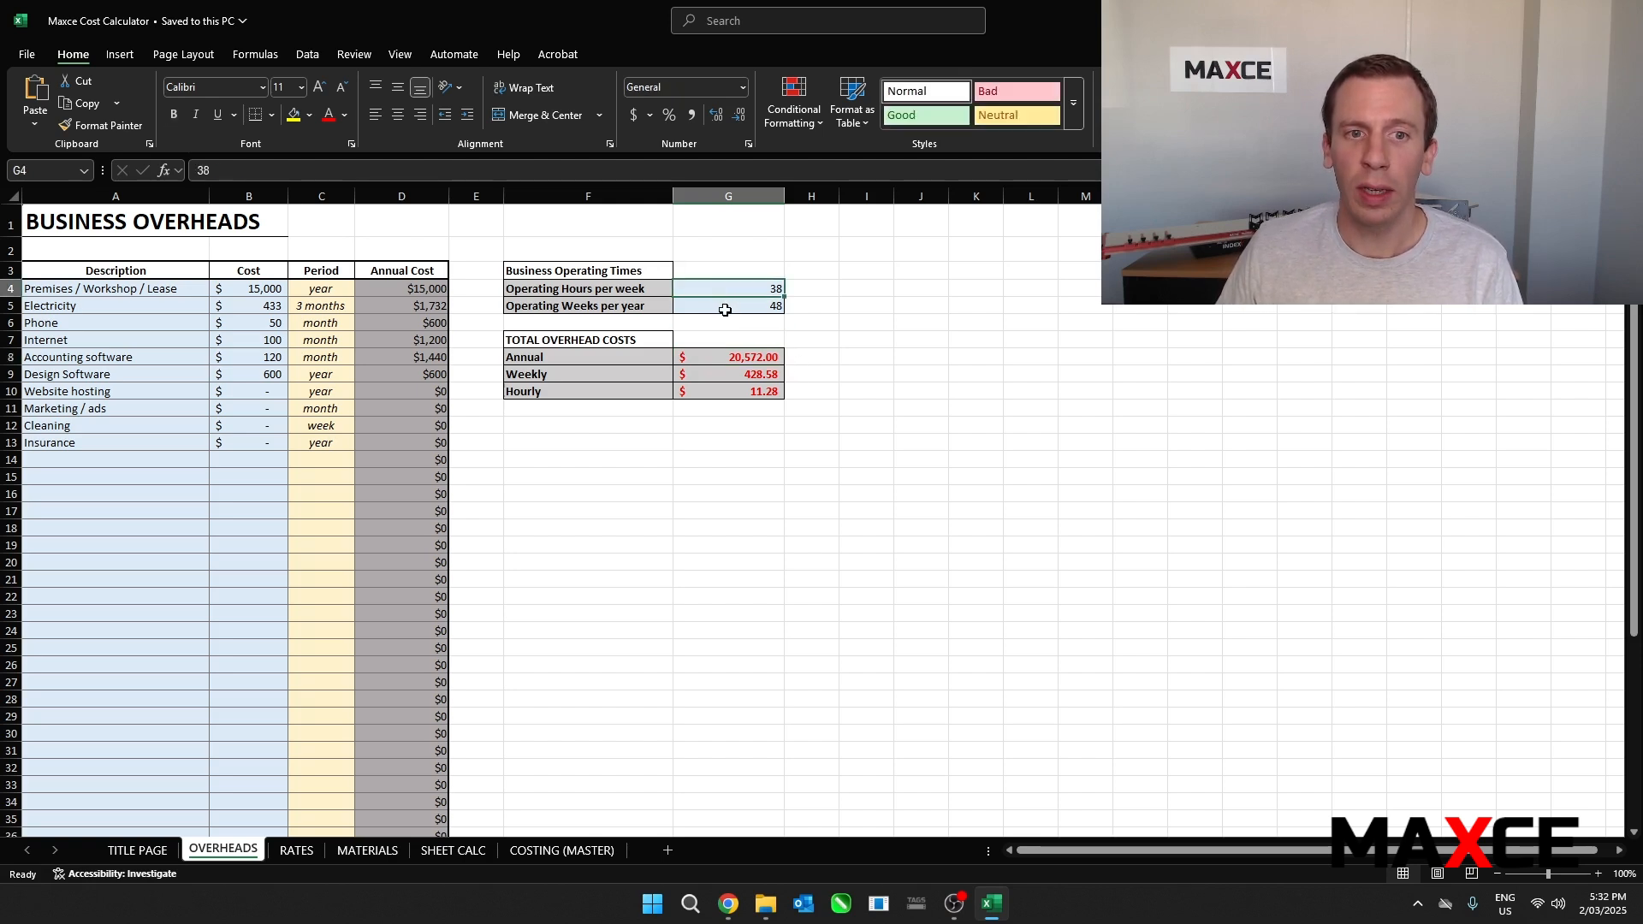
click(724, 309)
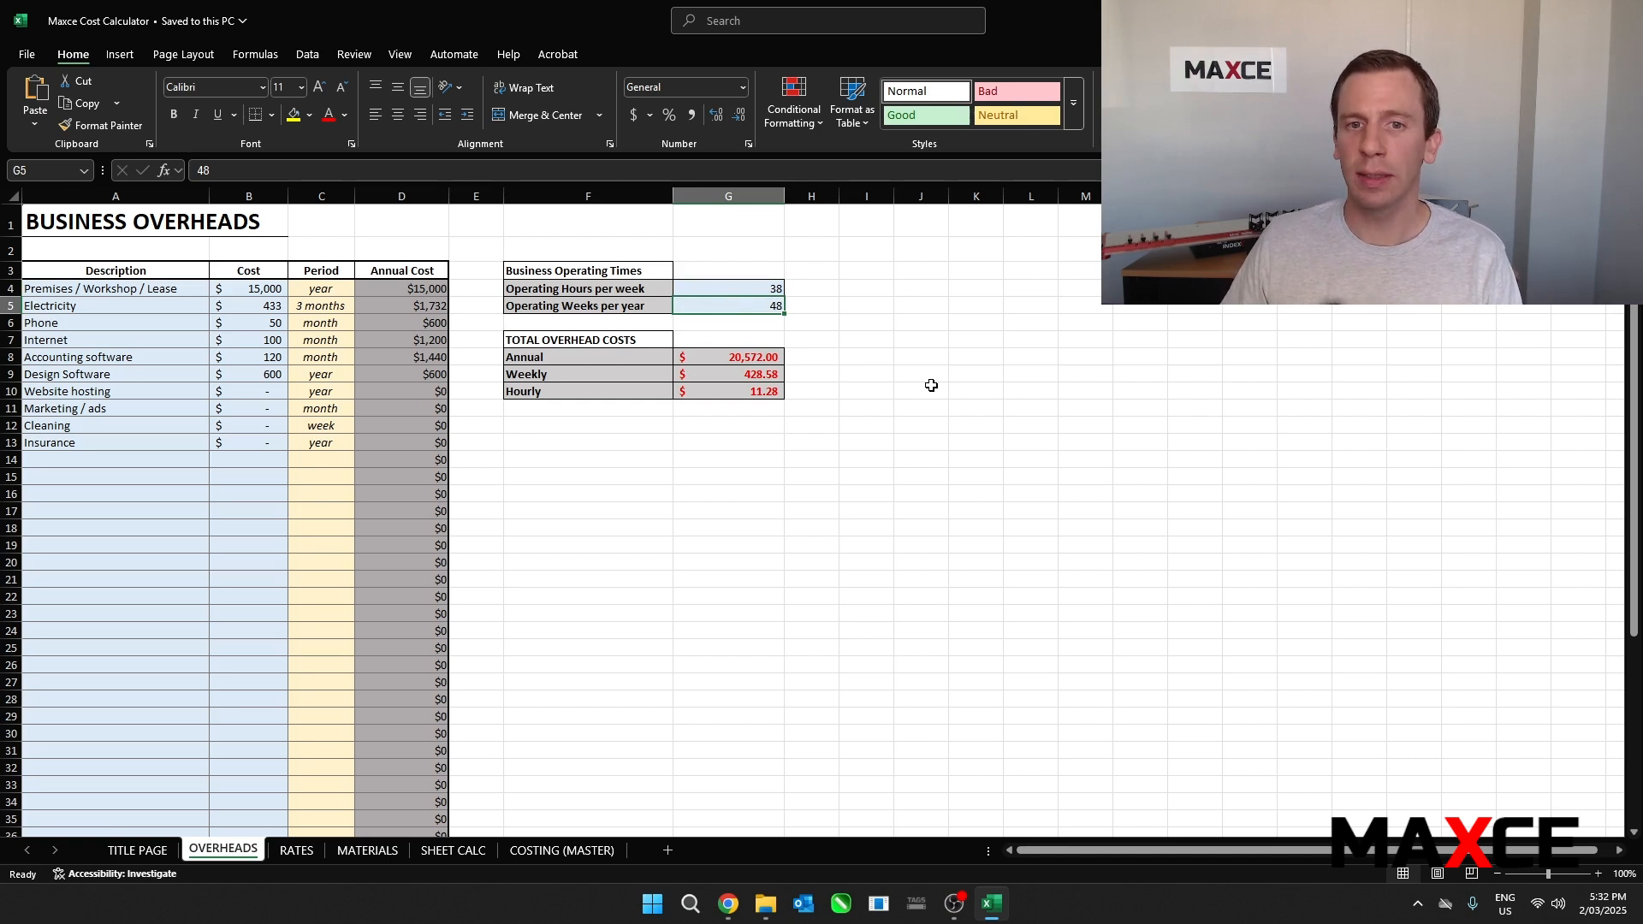
click(731, 393)
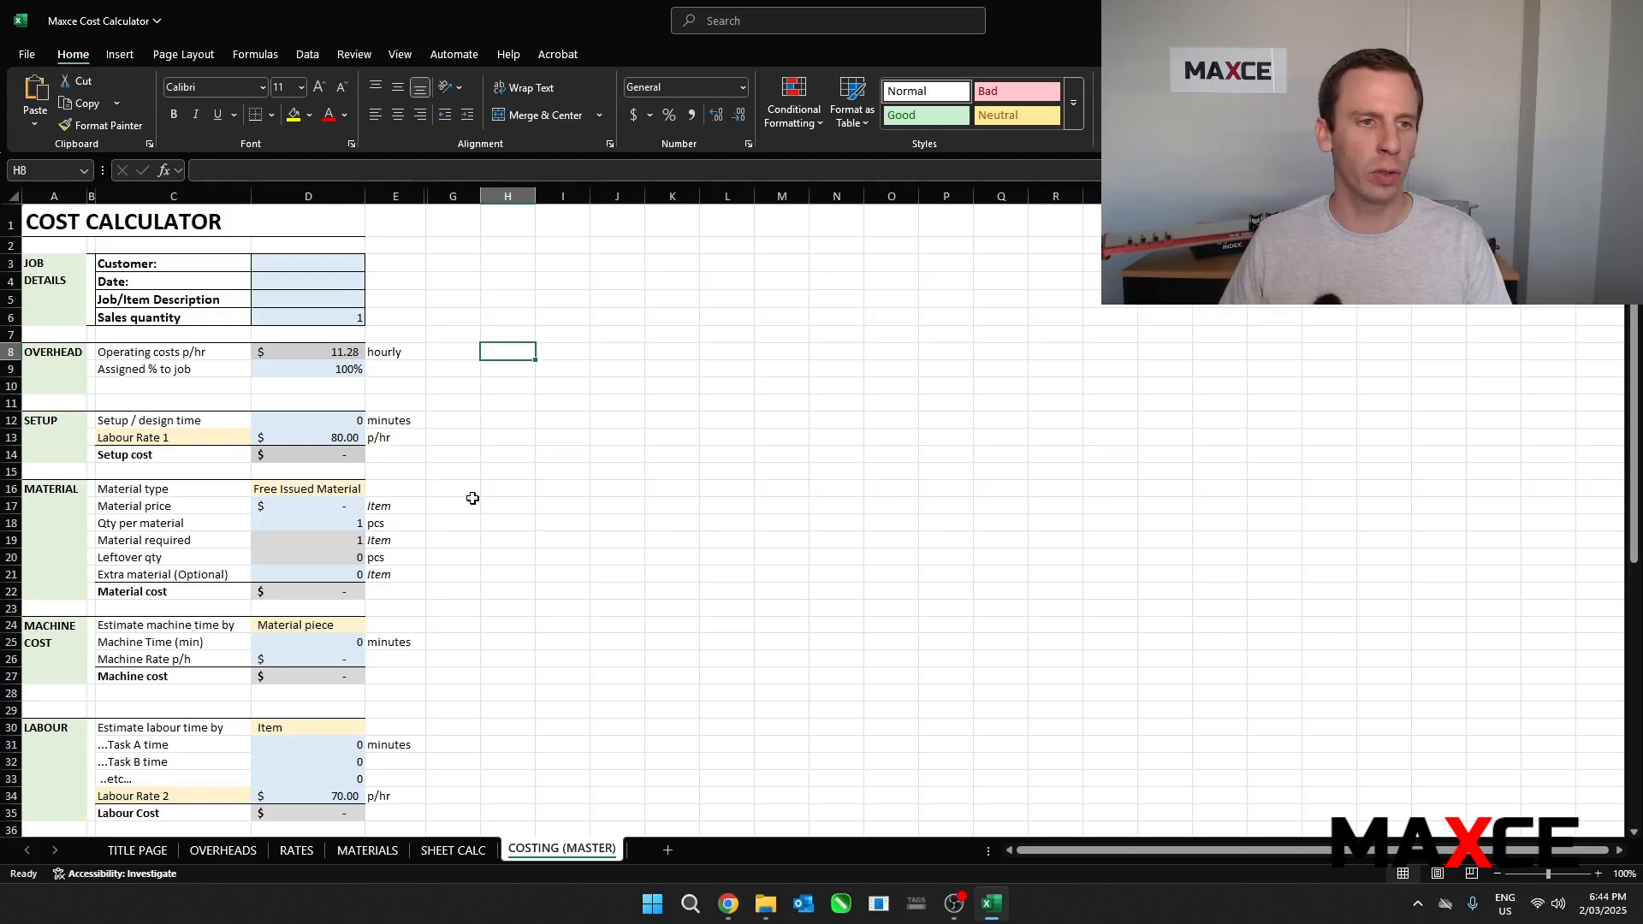
Review the SETUP section of COSTING (MASTER), including the setup time, hourly rate and available labour rate options
ctrl+scroll(47, 438, up, 4)
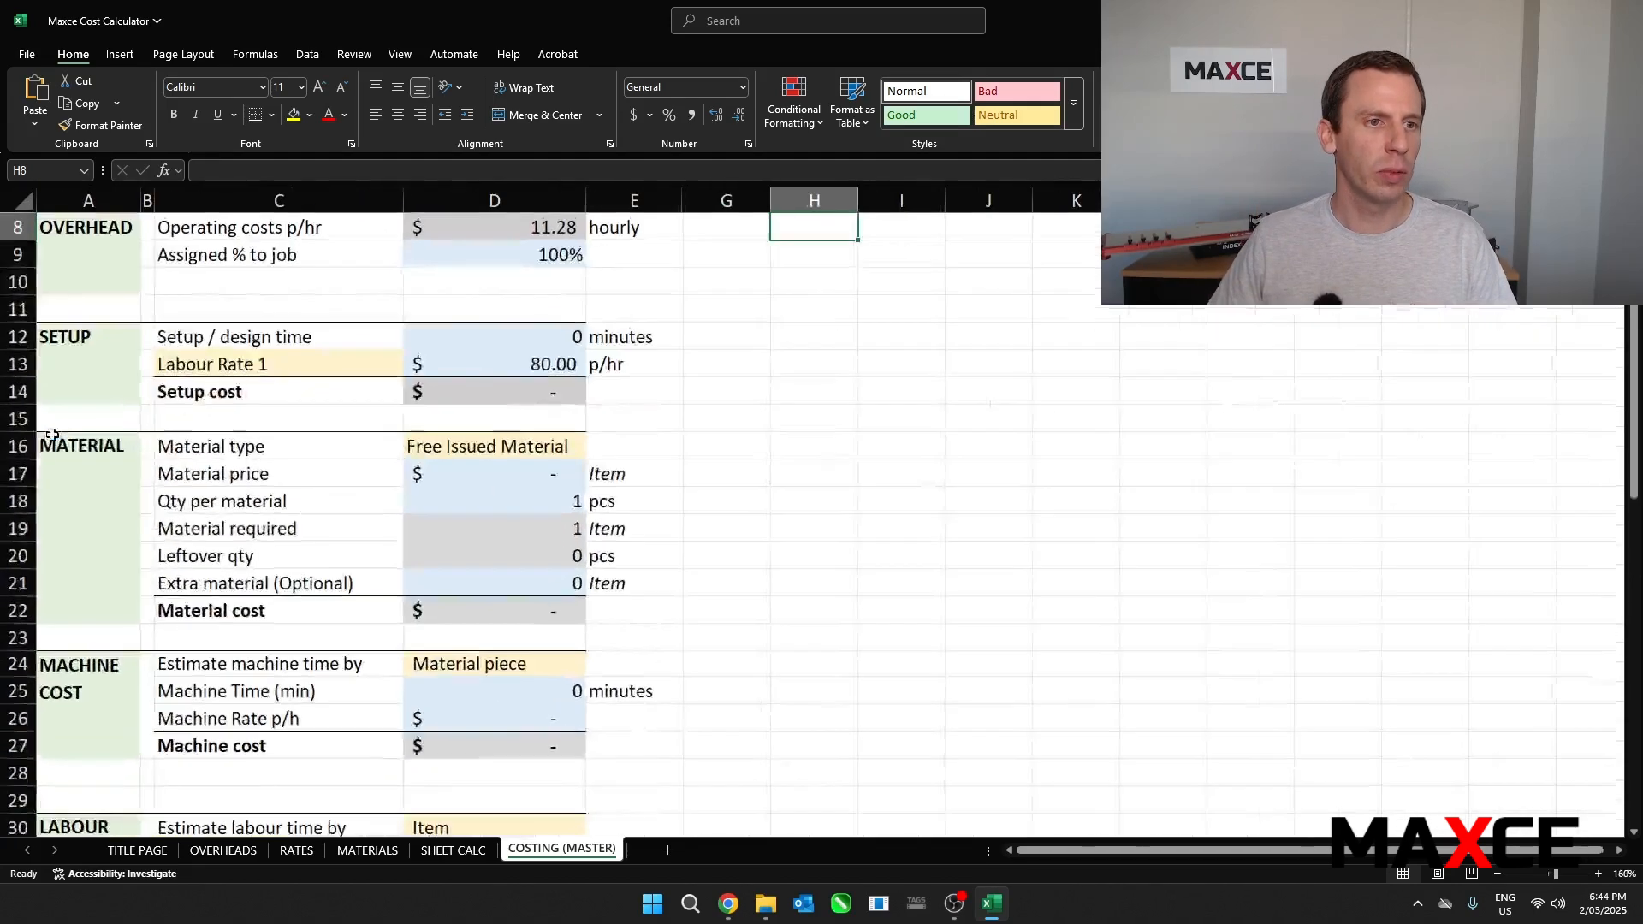
click(98, 342)
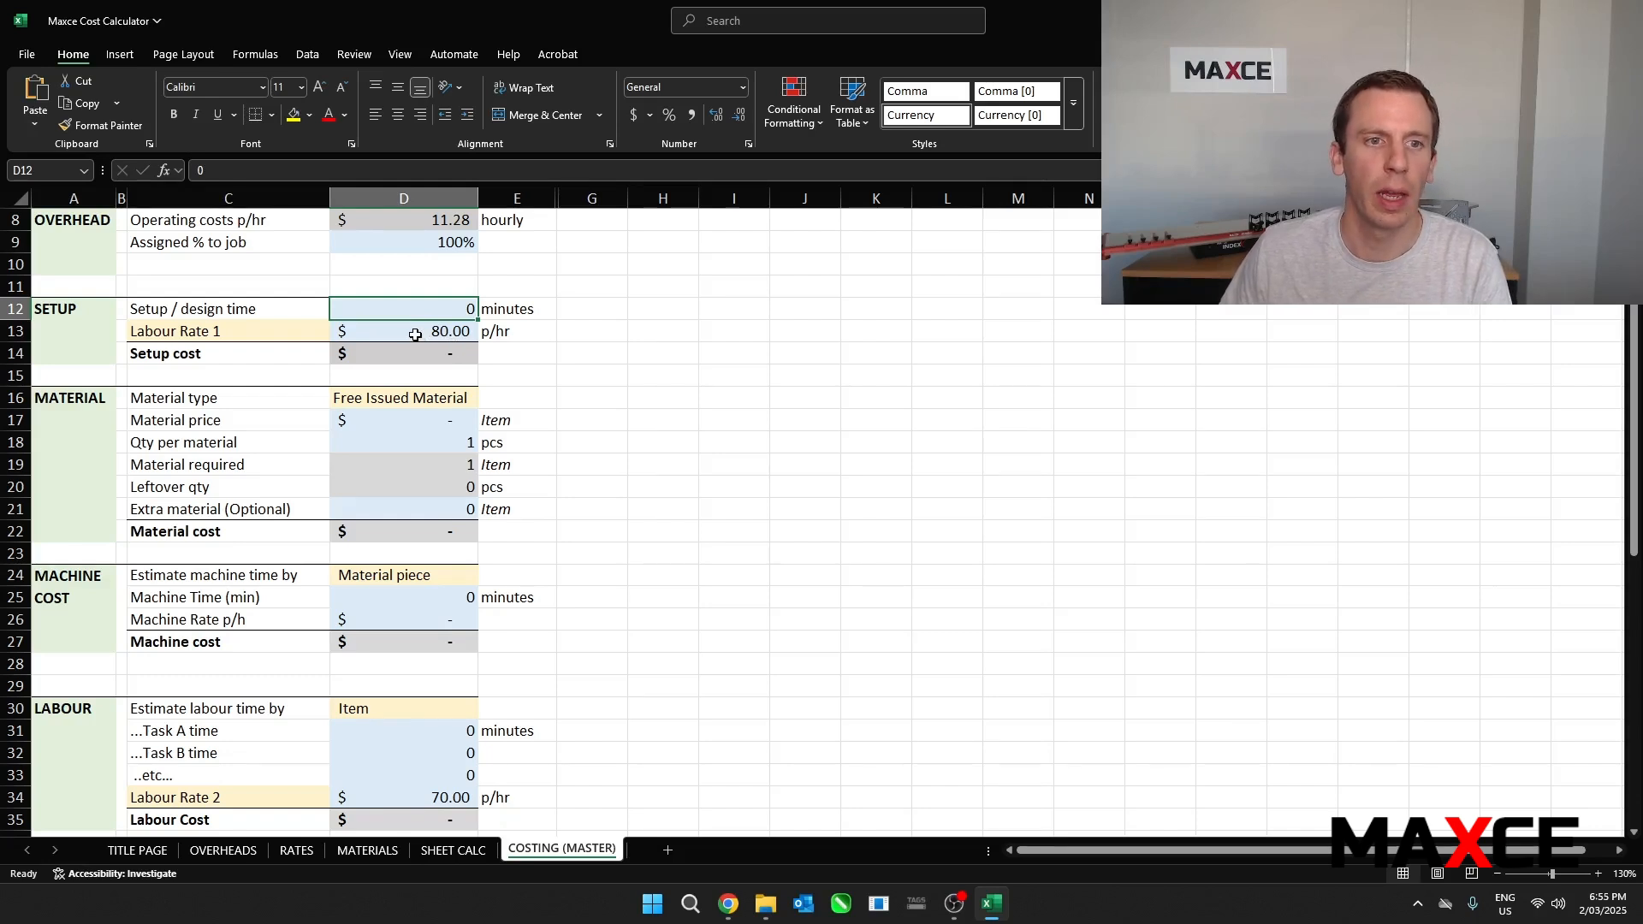
click(416, 334)
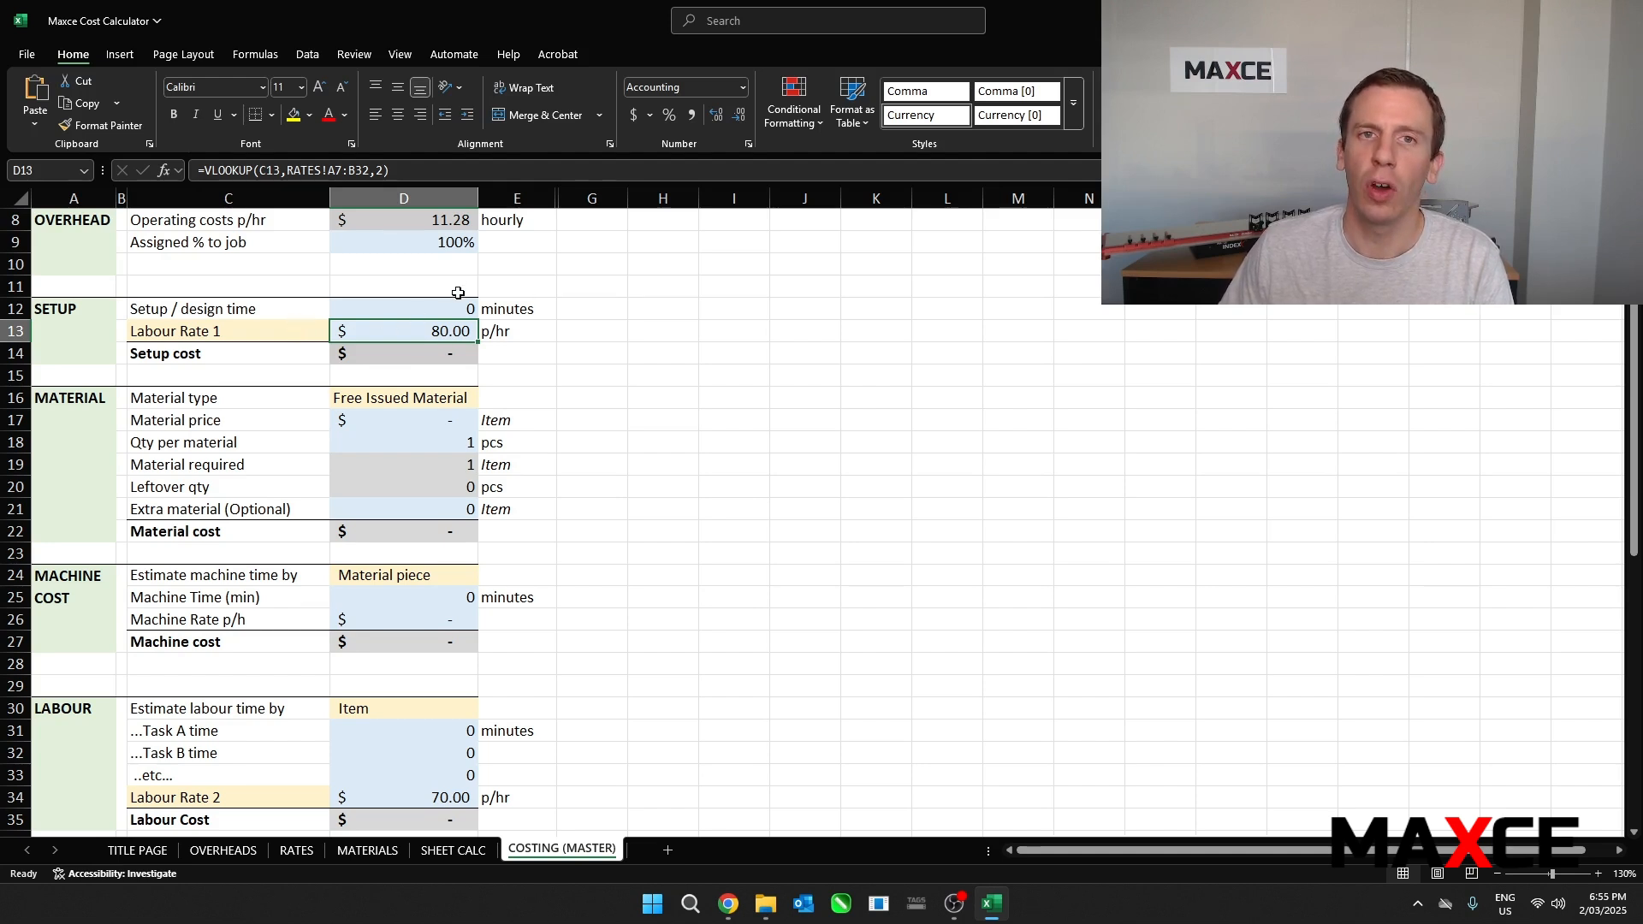
click(278, 334)
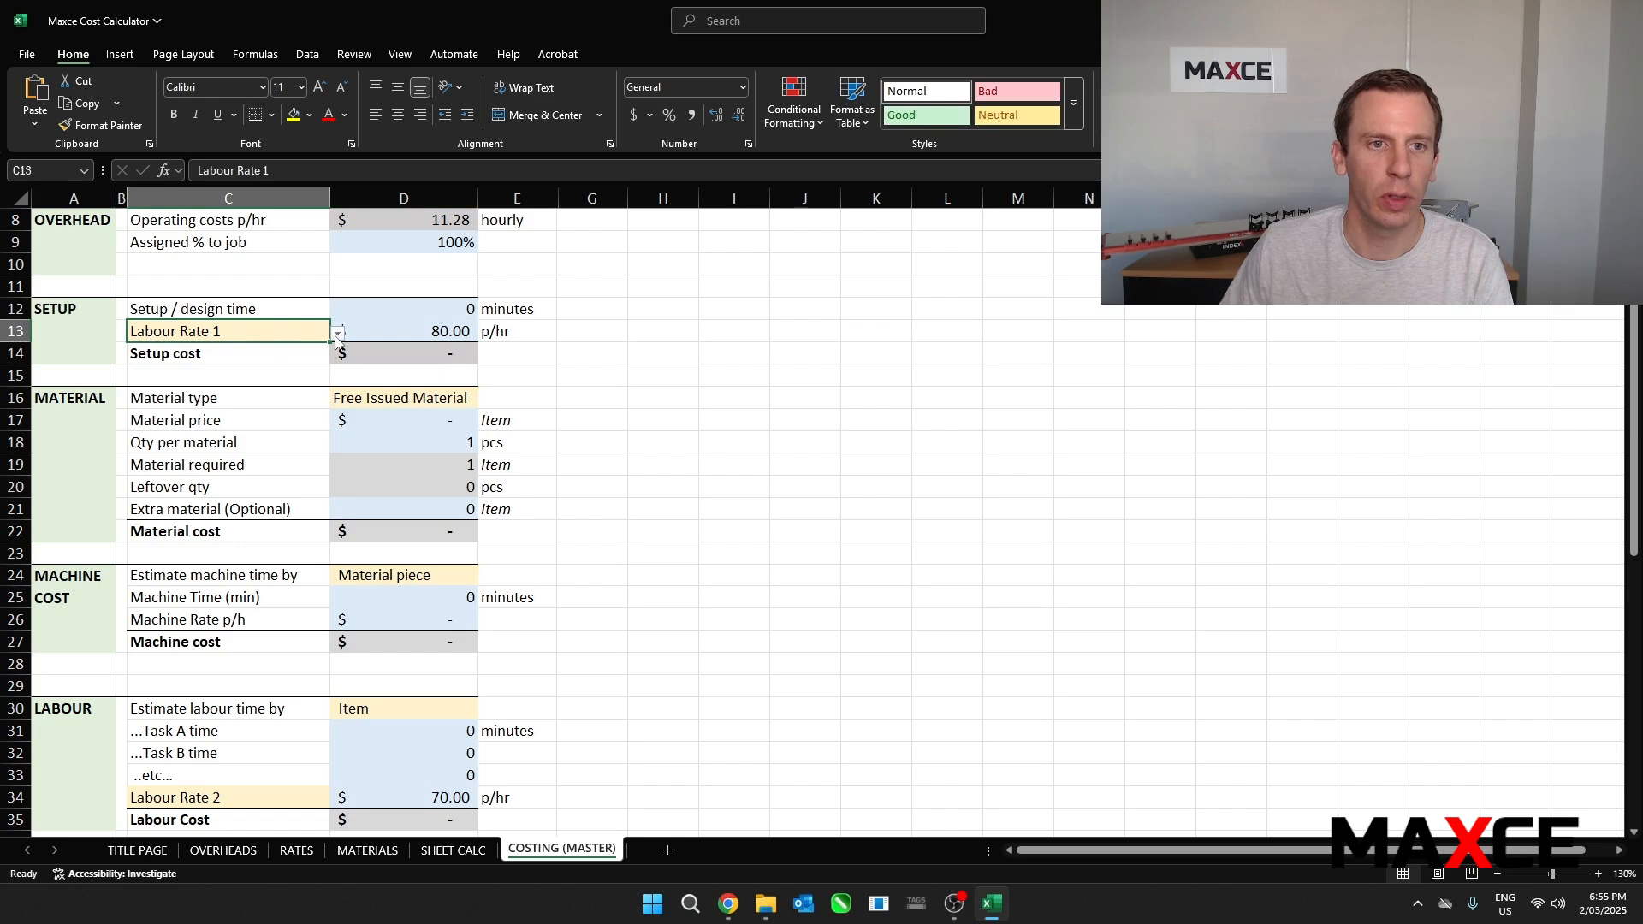
click(338, 333)
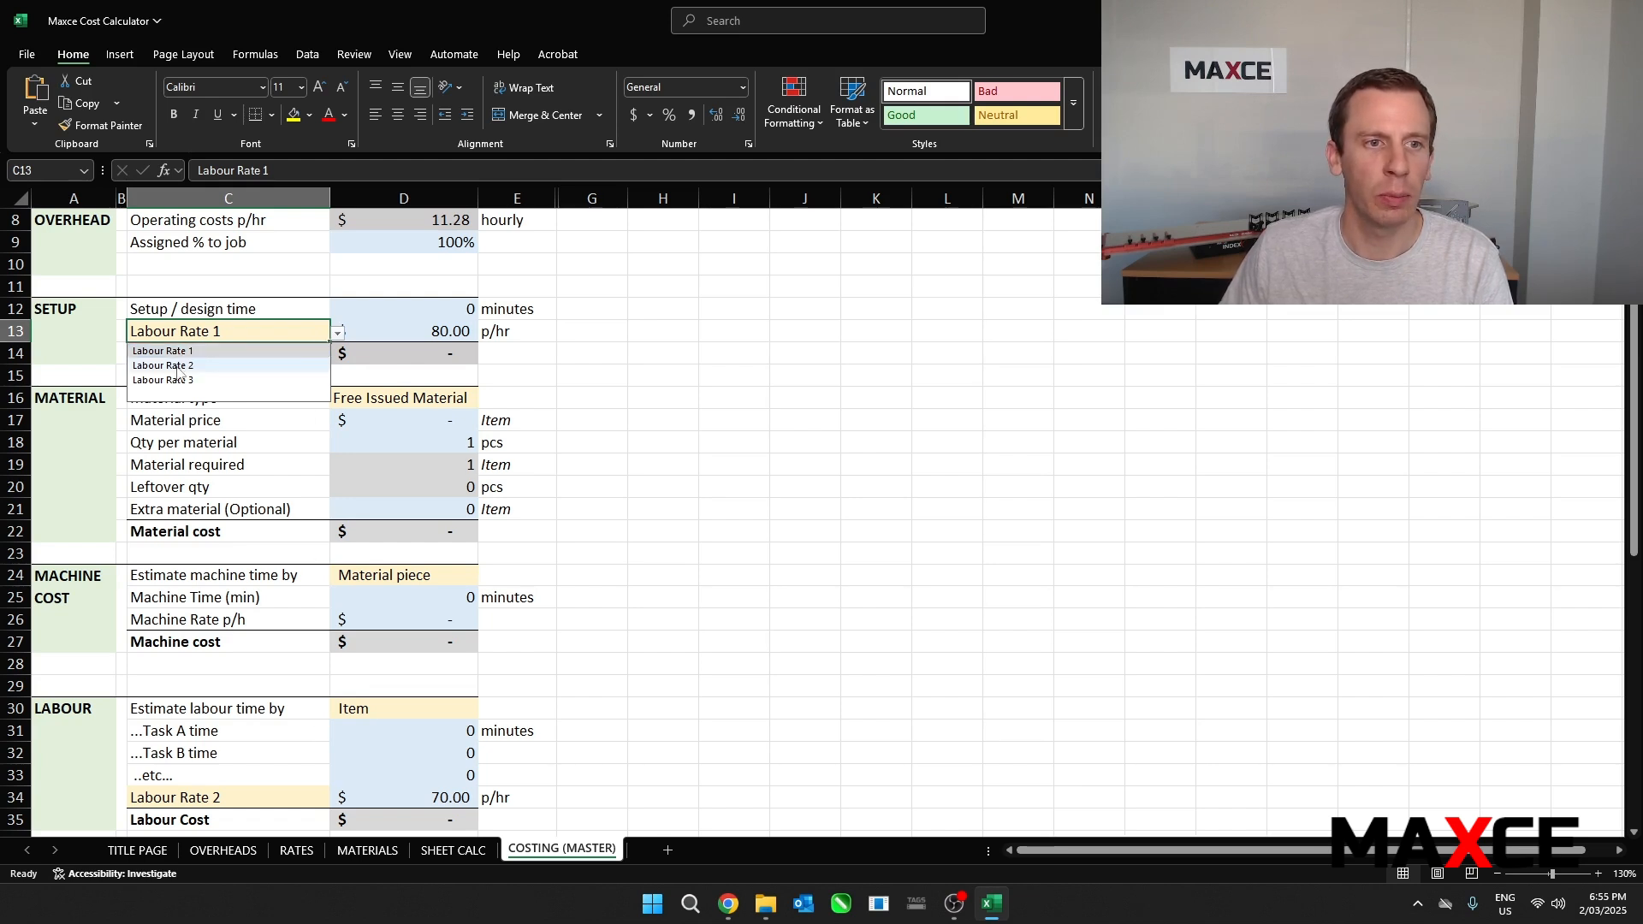
Open the RATES sheet and examine the descriptions and hourly values of Labour Rate 1 and Labour Rate 2
click(296, 850)
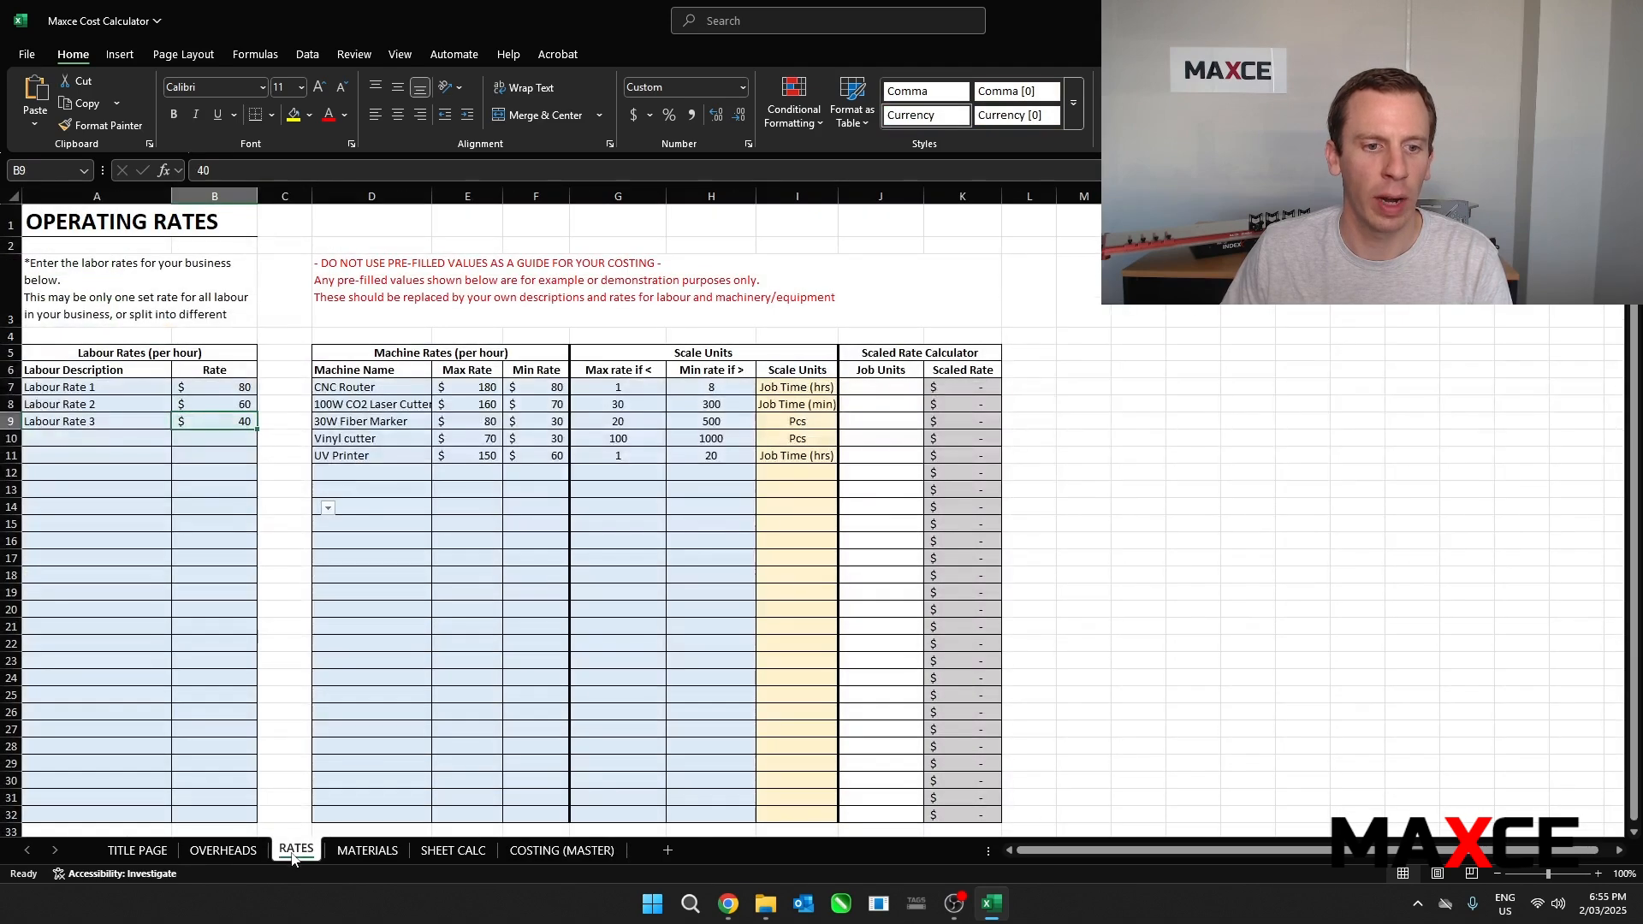
click(105, 390)
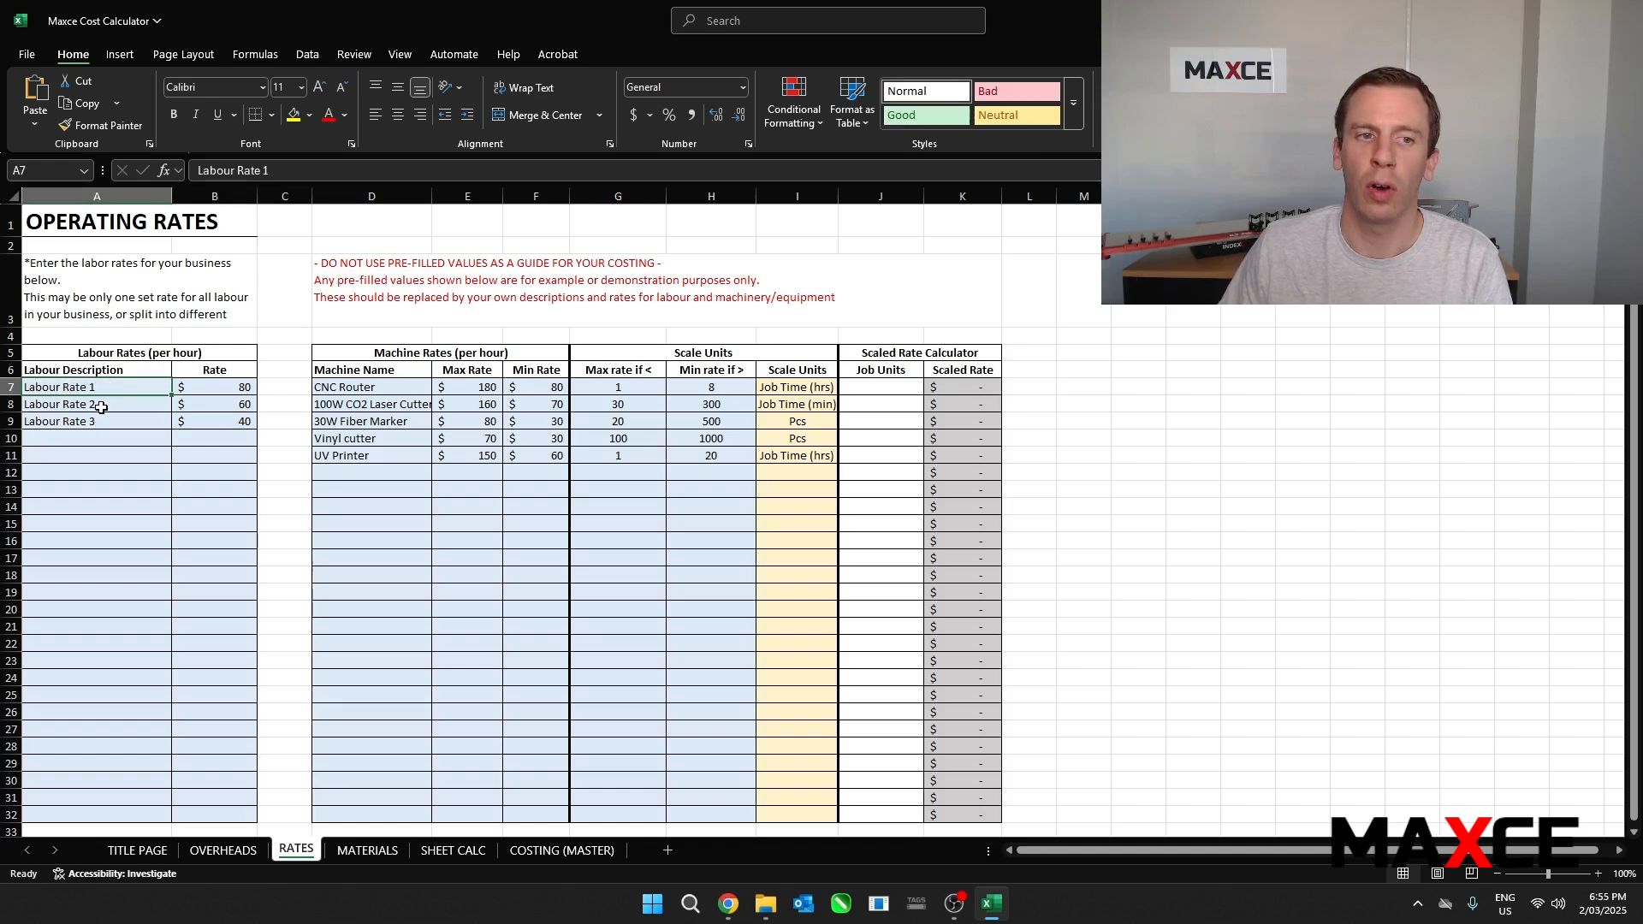
click(101, 407)
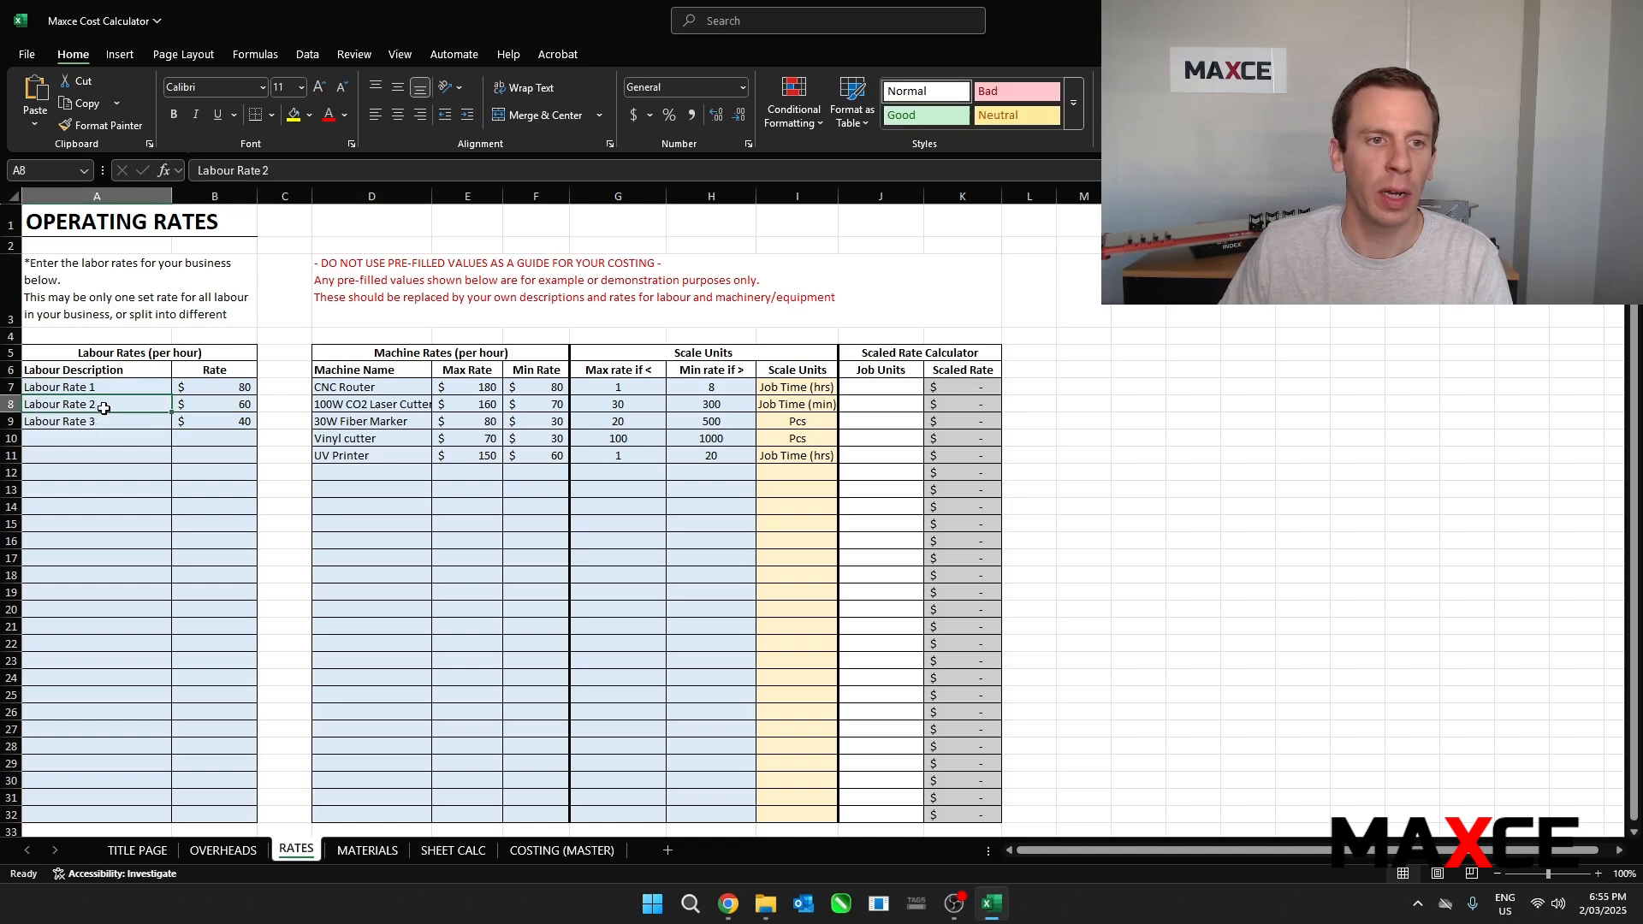
click(233, 388)
click(229, 404)
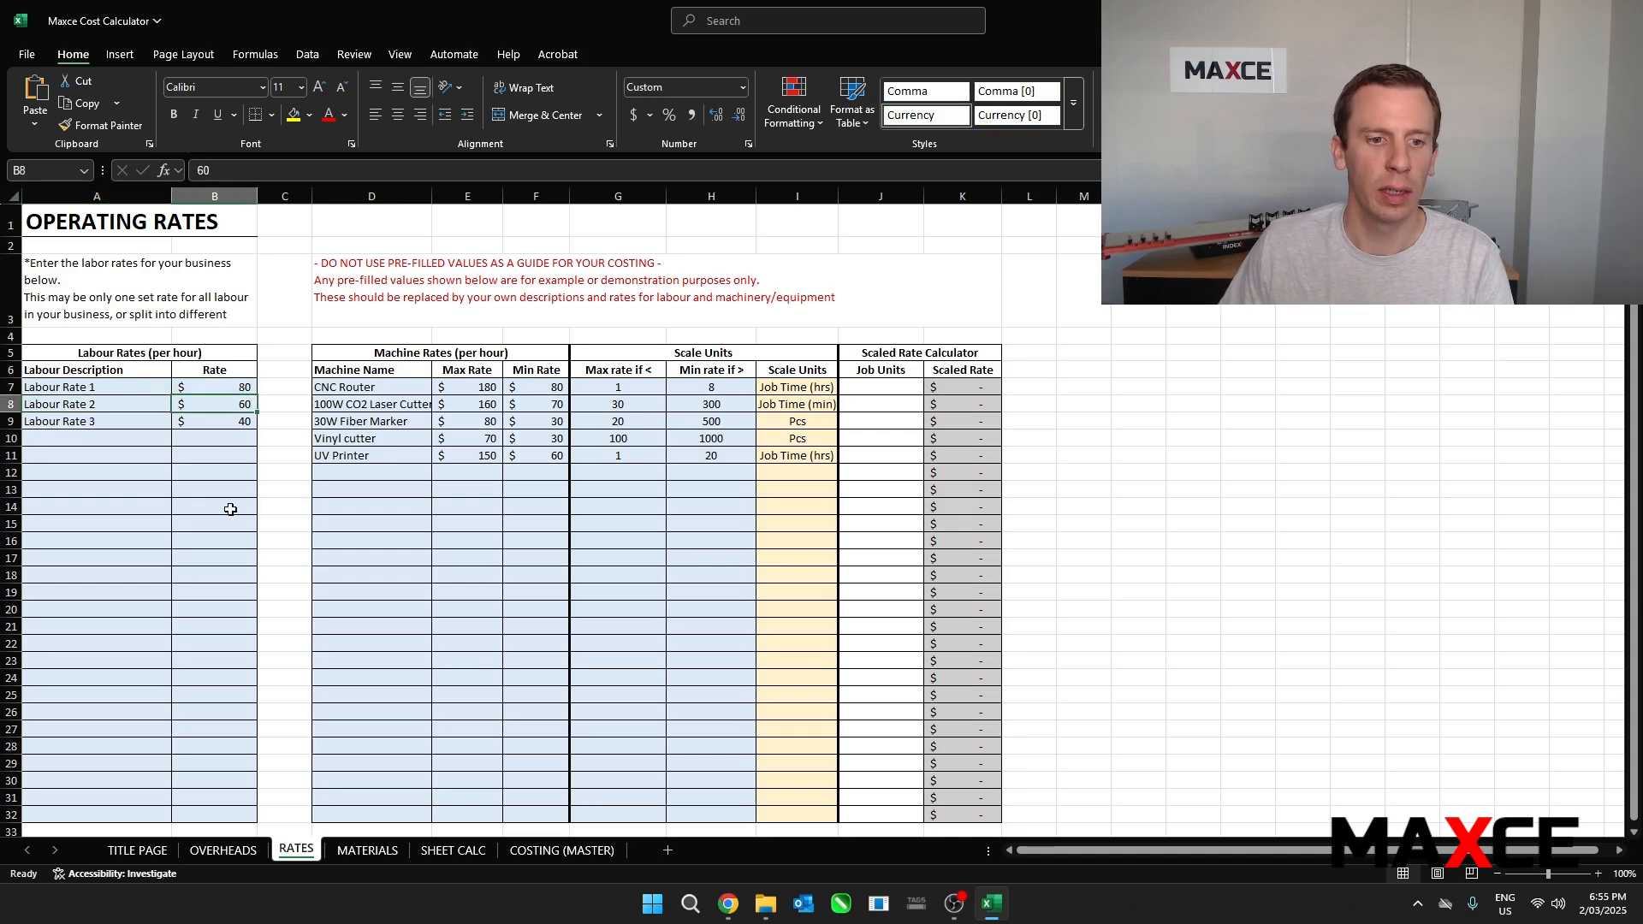
On COSTING (MASTER), try Labour Rate 2 for the setup cost and restore Labour Rate 1
click(522, 859)
click(338, 334)
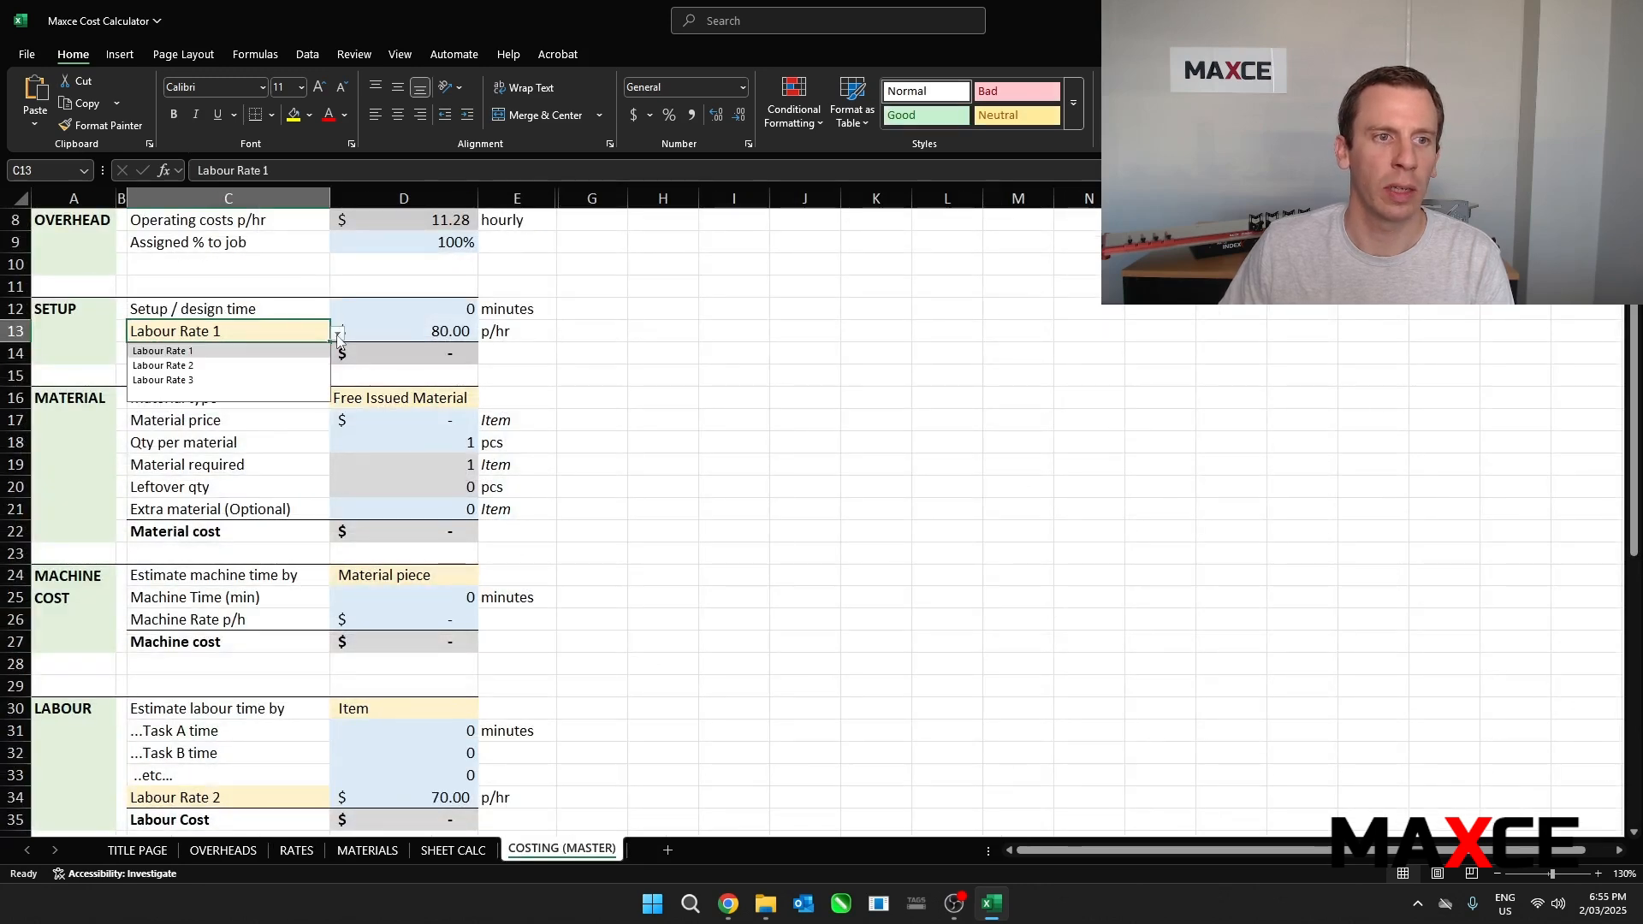
click(256, 366)
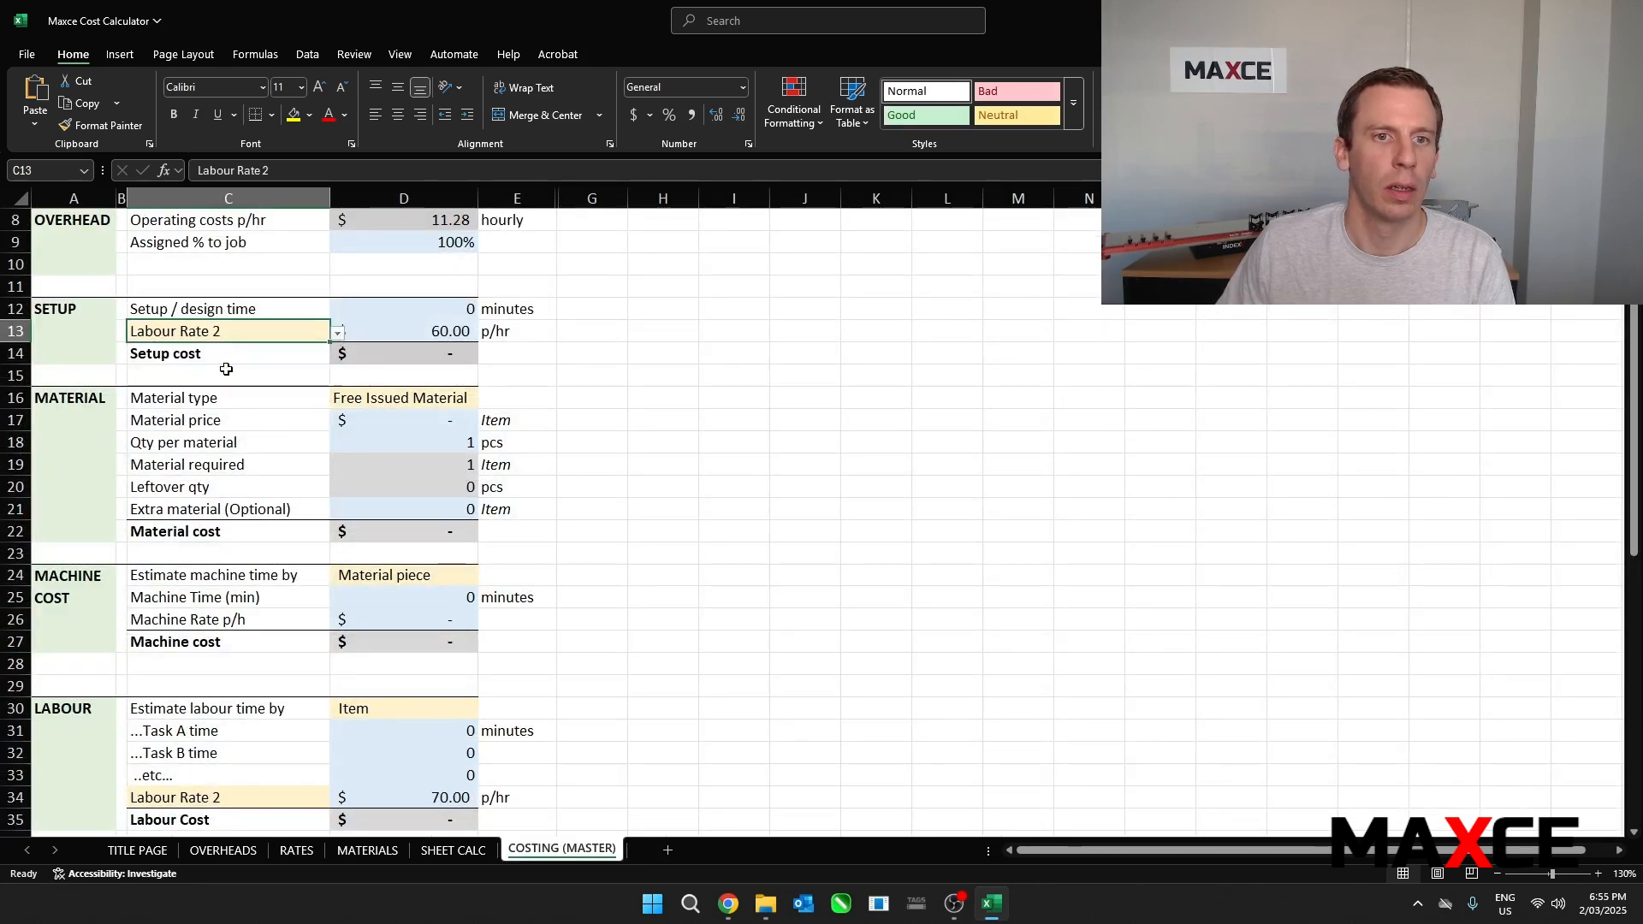
click(338, 333)
click(254, 352)
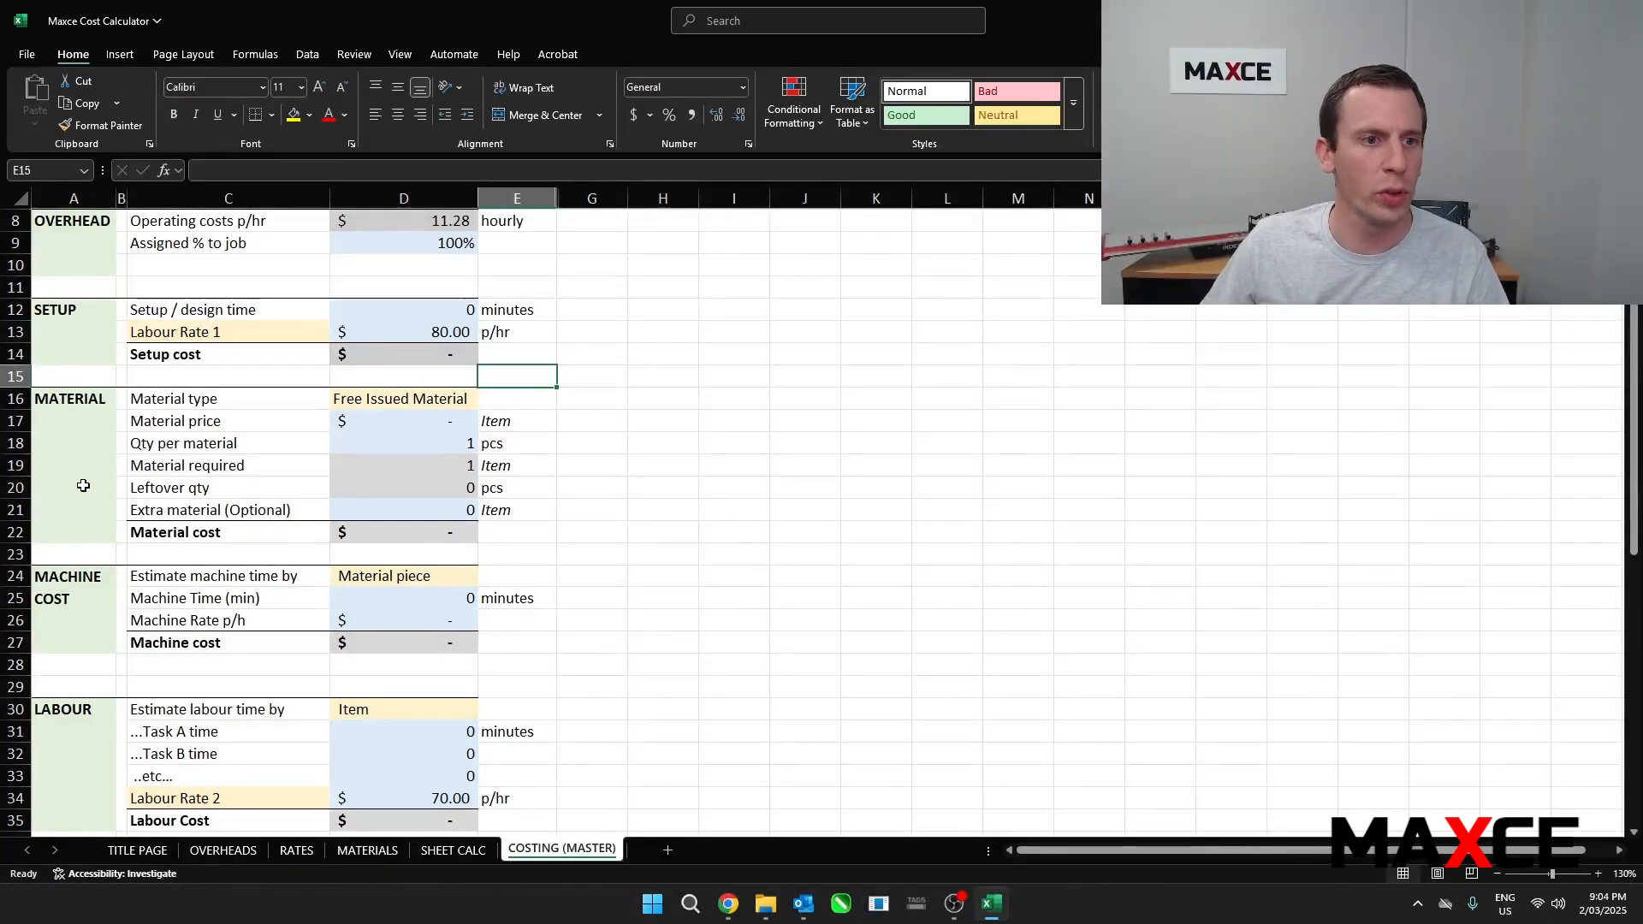
Check the costing sheet's Material type, and review the names, finishes, dimensions and prices on the MATERIALS sheet
click(100, 448)
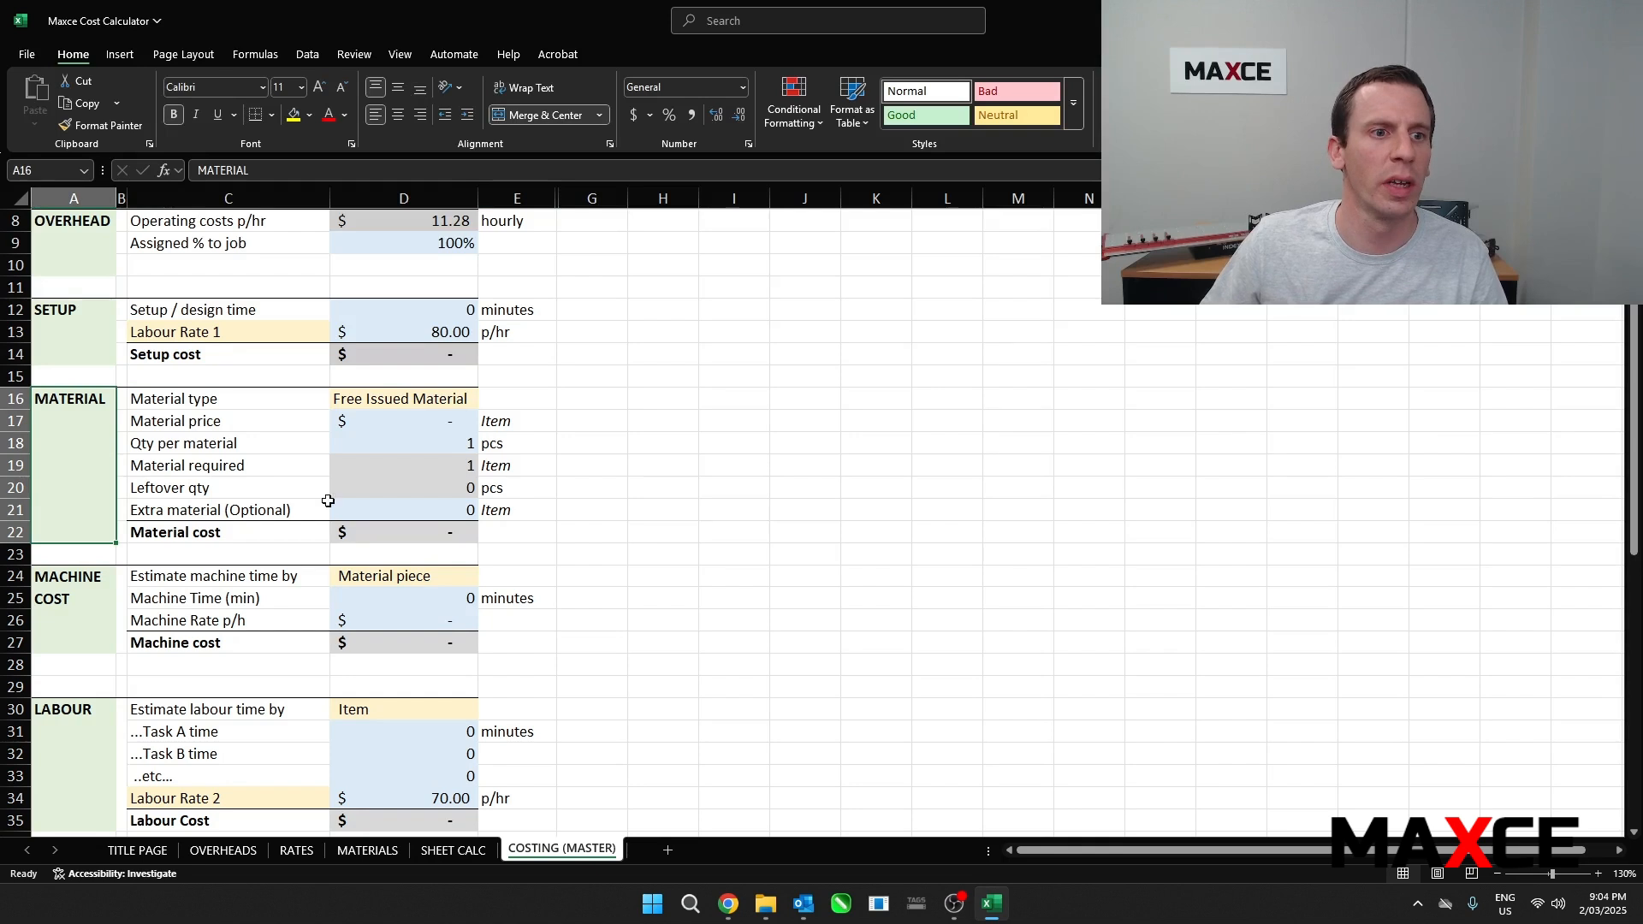
click(466, 395)
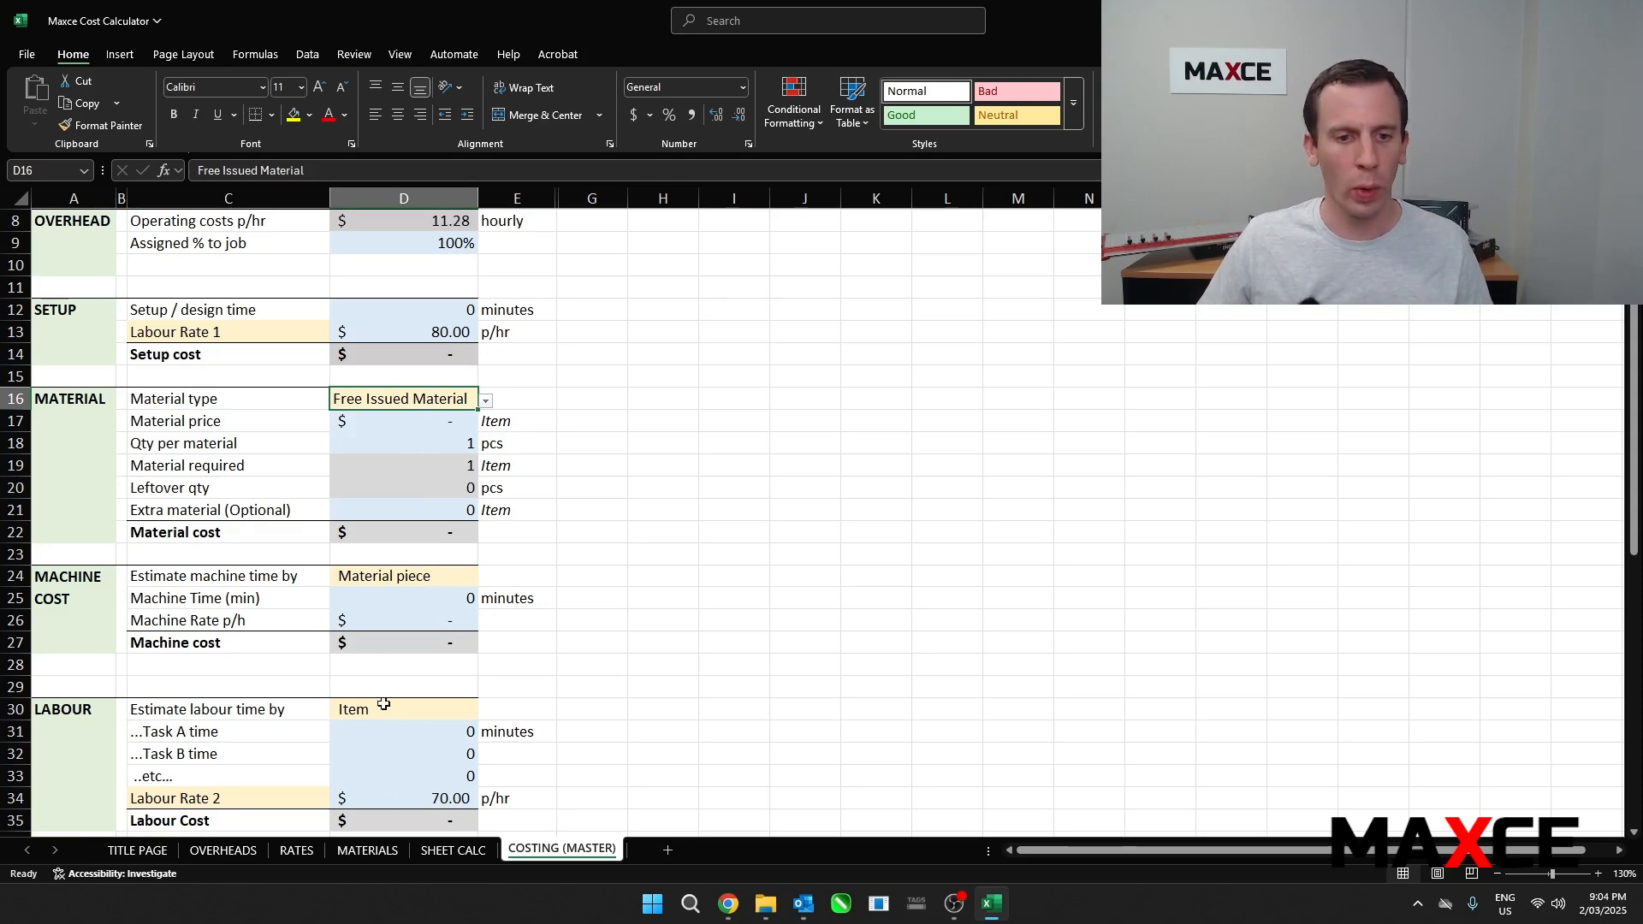
click(368, 850)
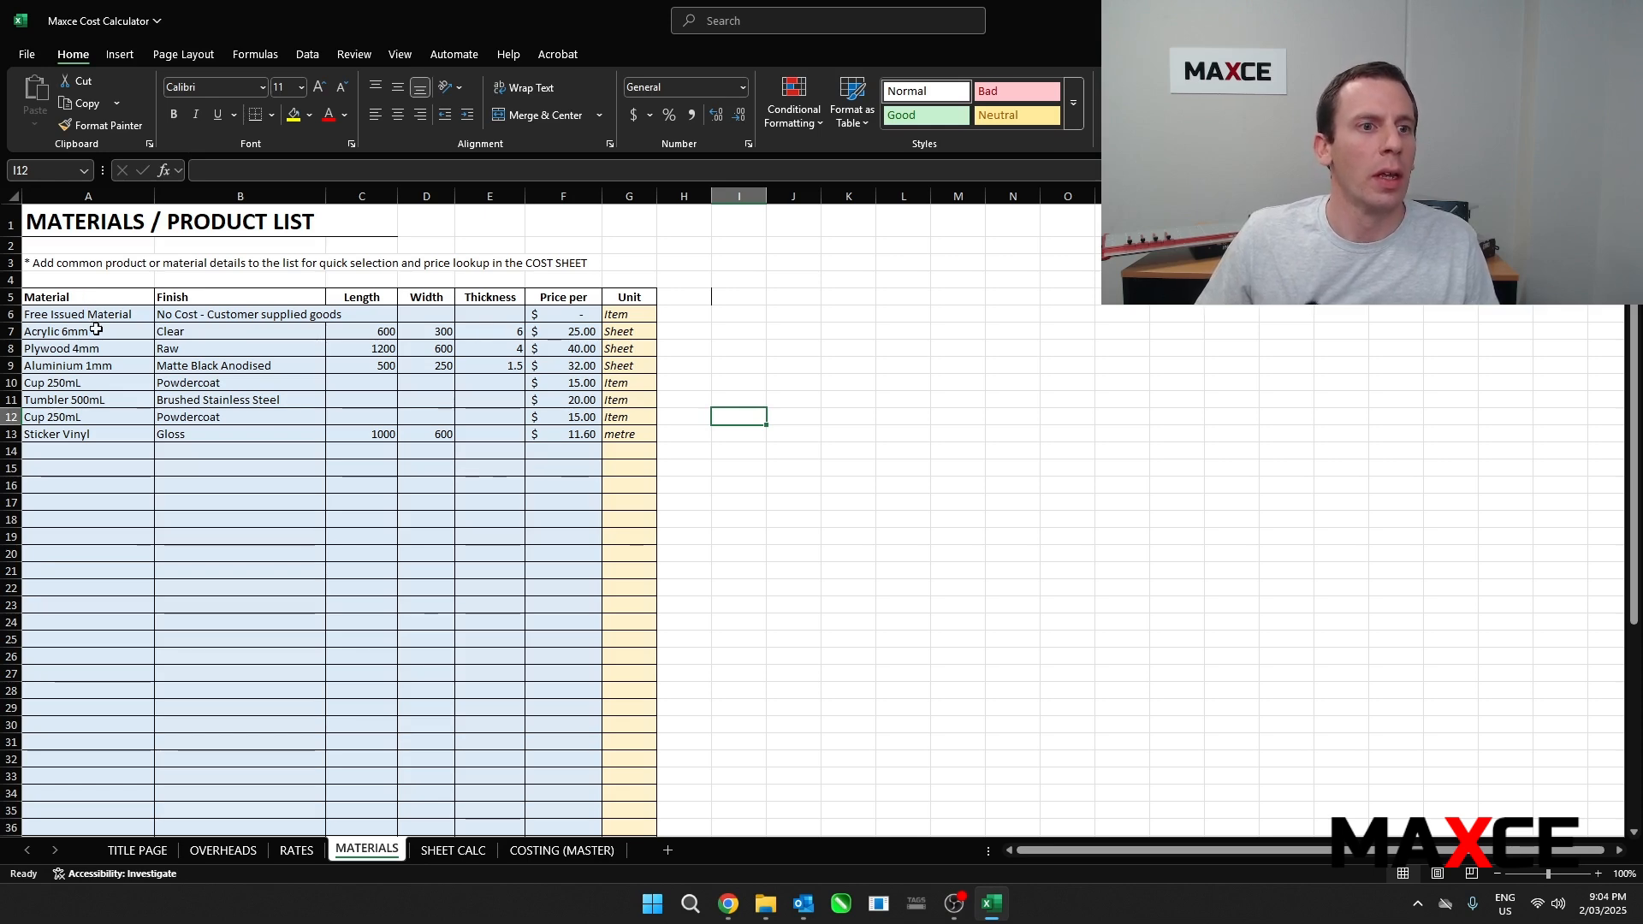
drag(93, 315, 82, 427)
drag(230, 334, 245, 452)
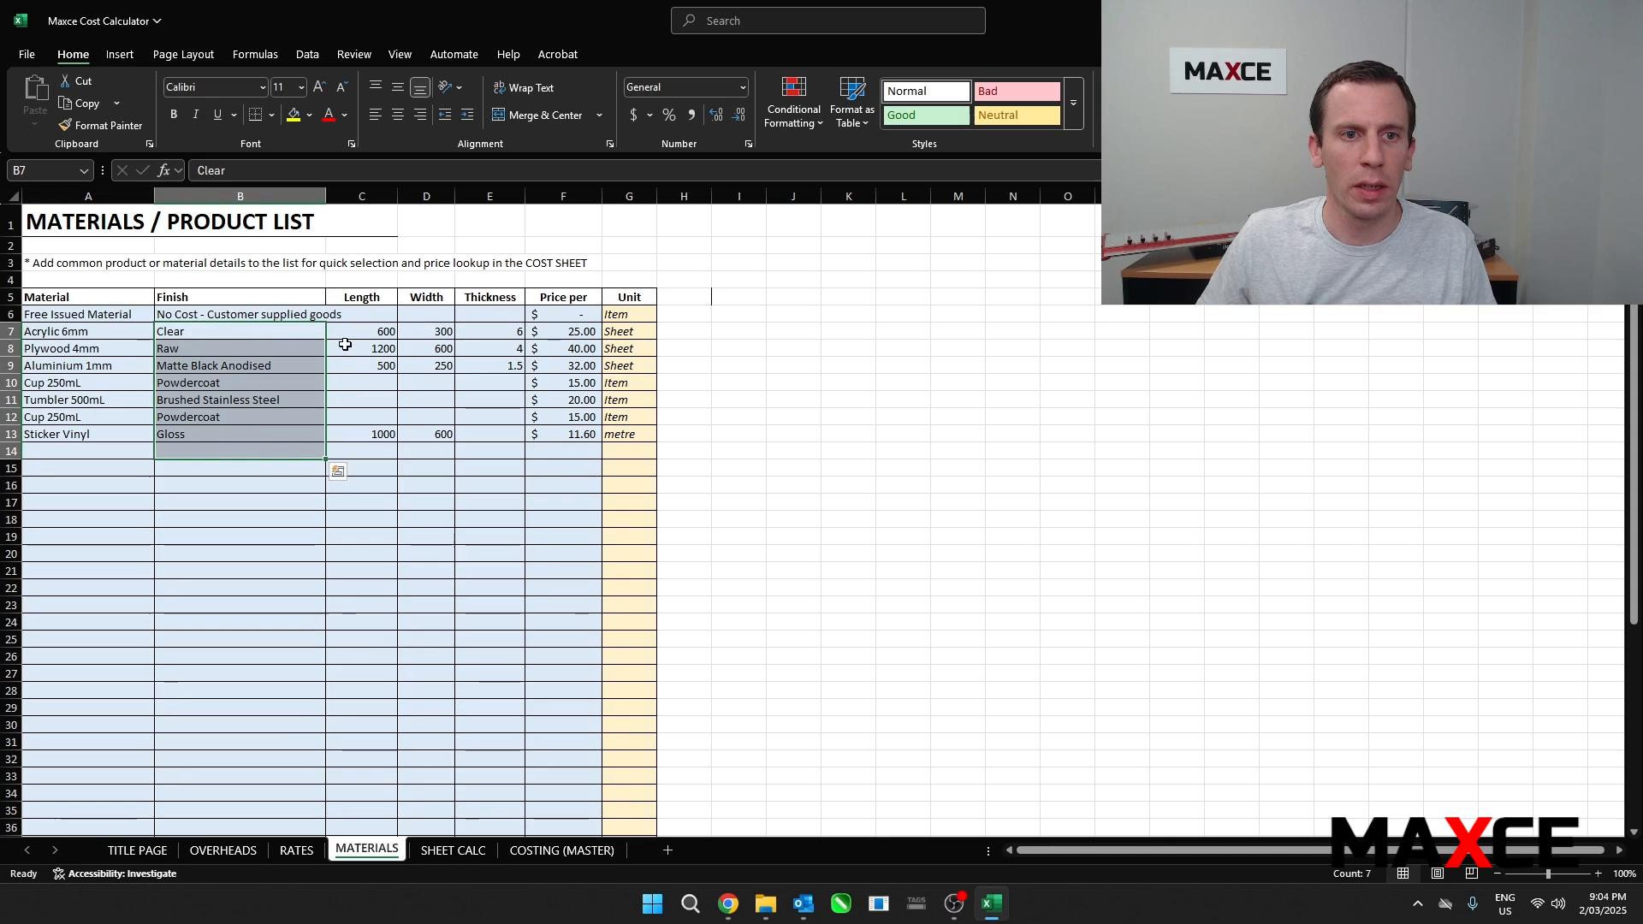
drag(358, 335, 442, 366)
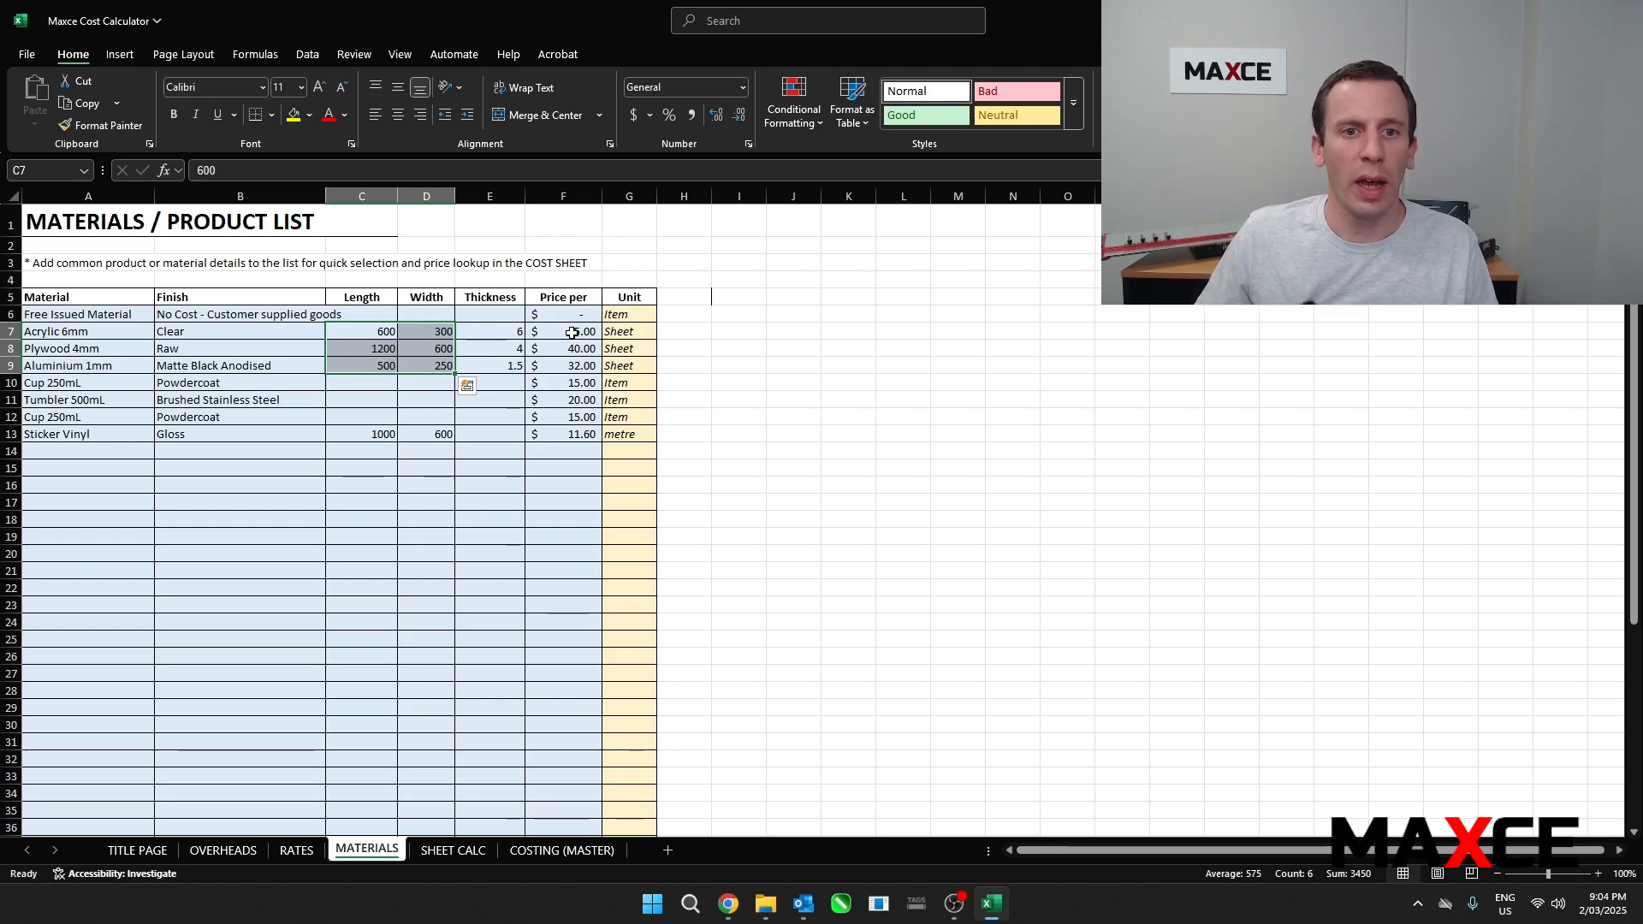
drag(564, 331, 573, 366)
Examine the Unit column of the materials list and view the unit options for the first empty row
click(633, 336)
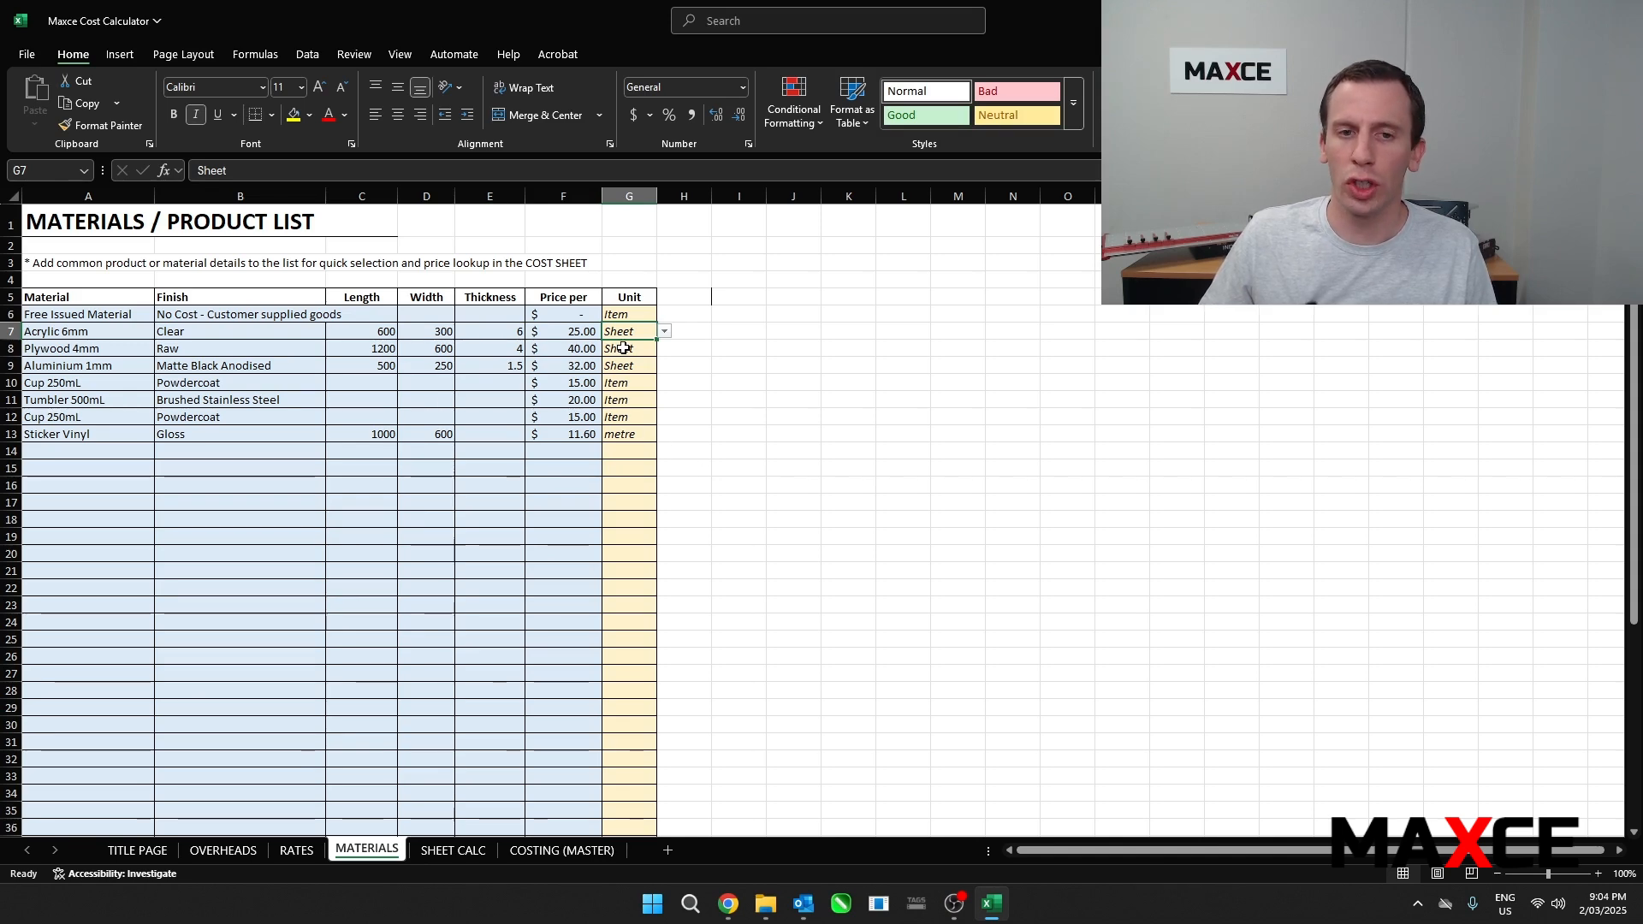
click(622, 401)
click(620, 451)
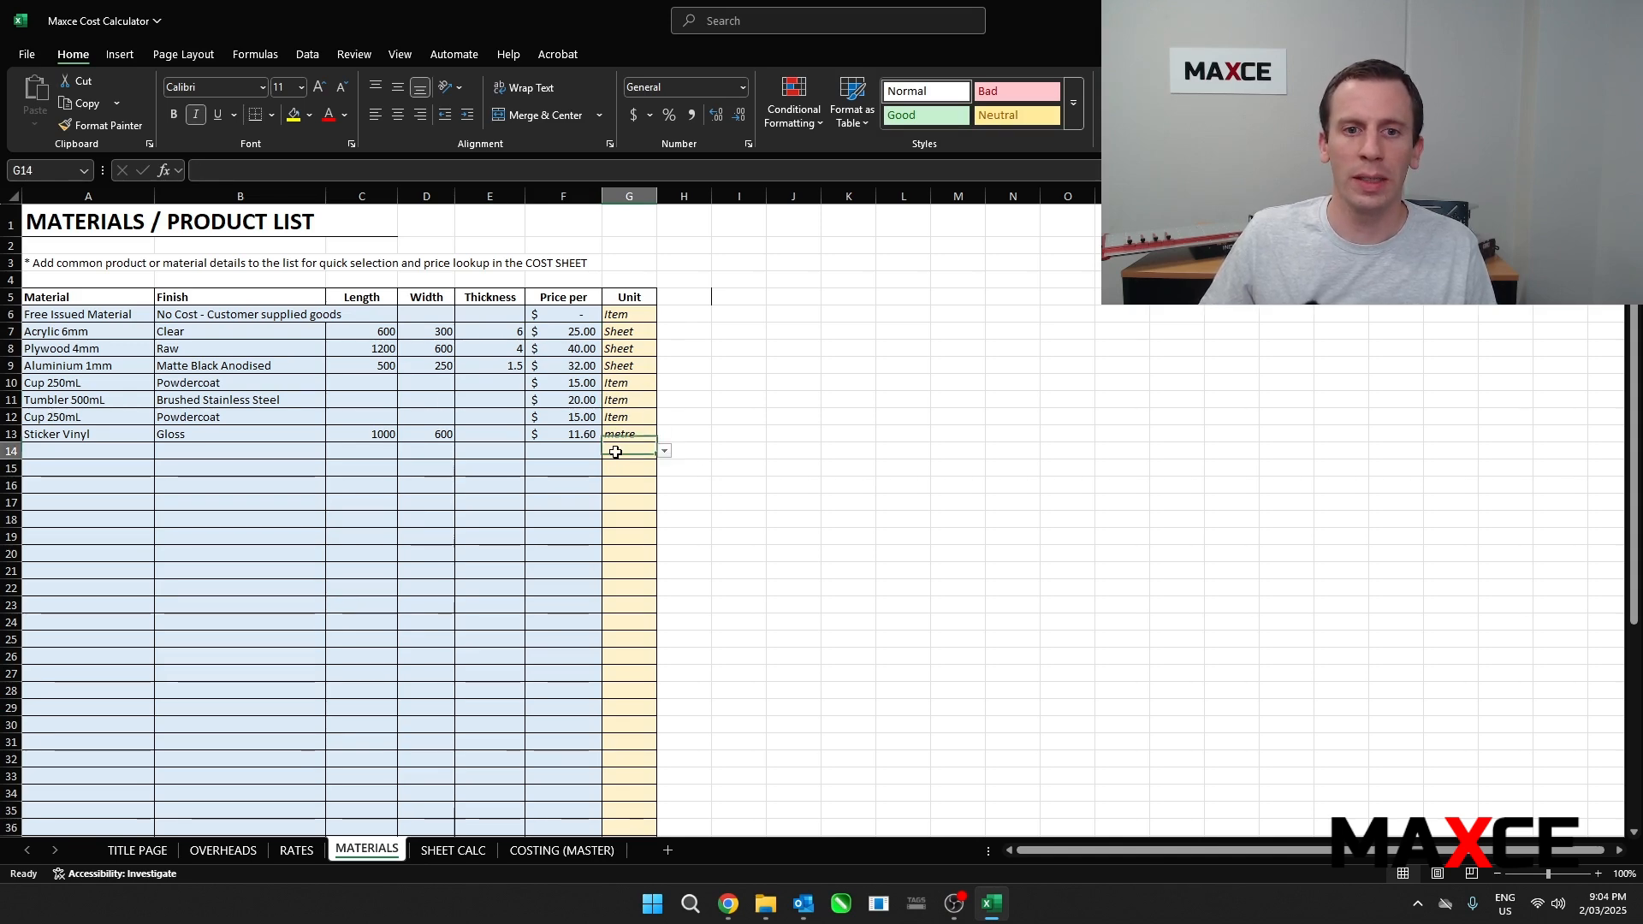
click(665, 454)
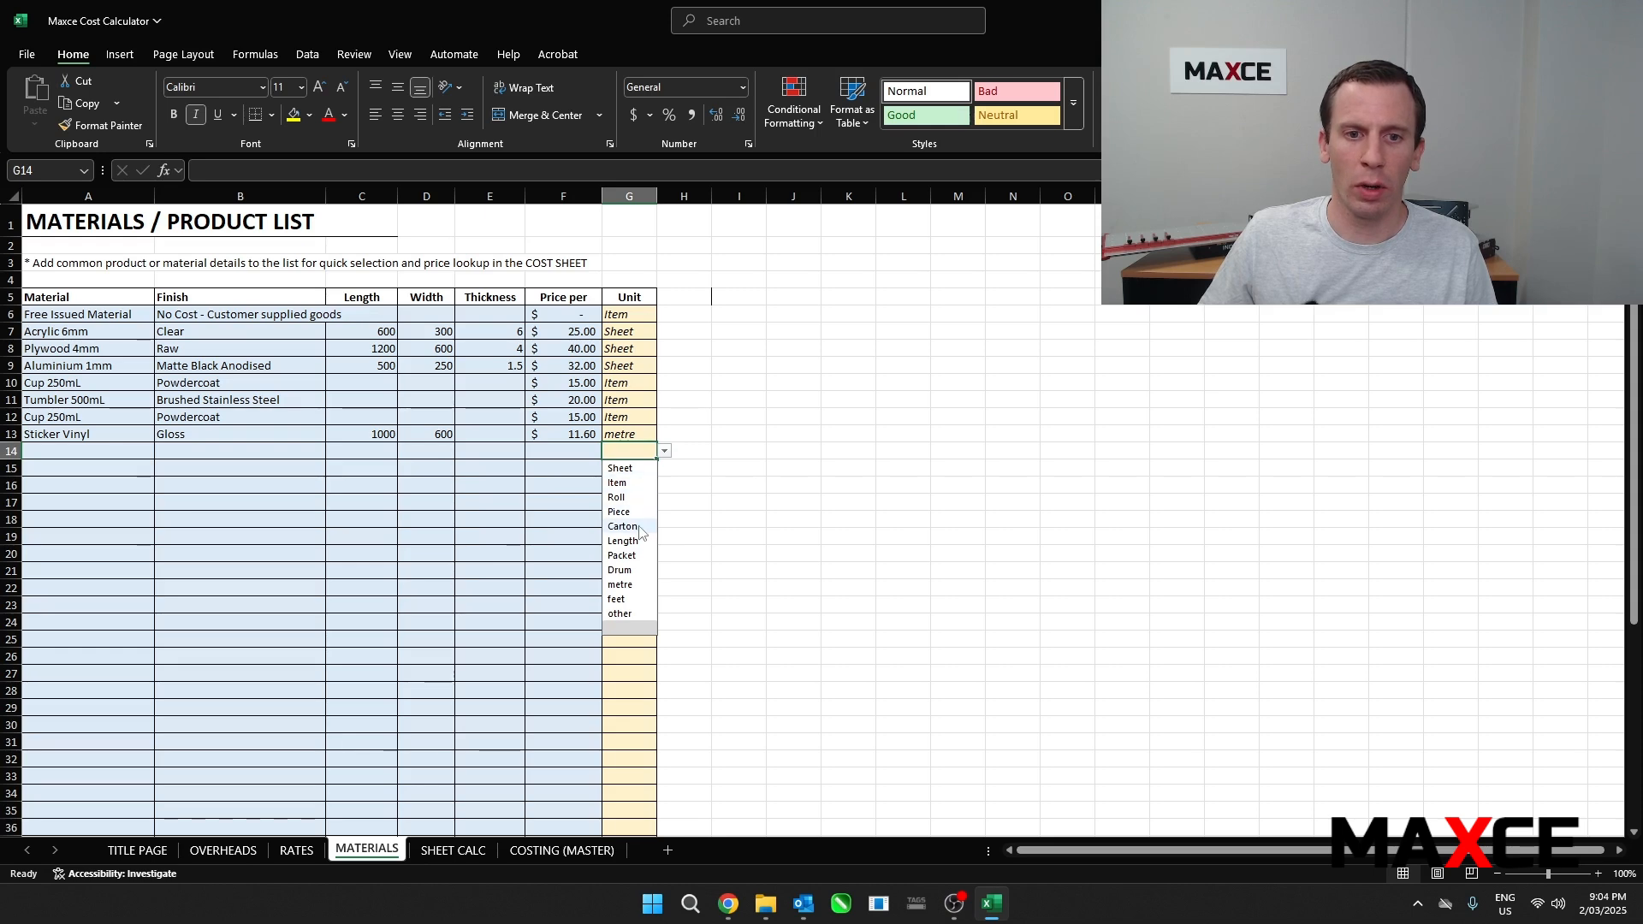
click(665, 451)
Return to COSTING (MASTER) and inspect the unit cells beside Material price, Material required and Extra material
click(562, 849)
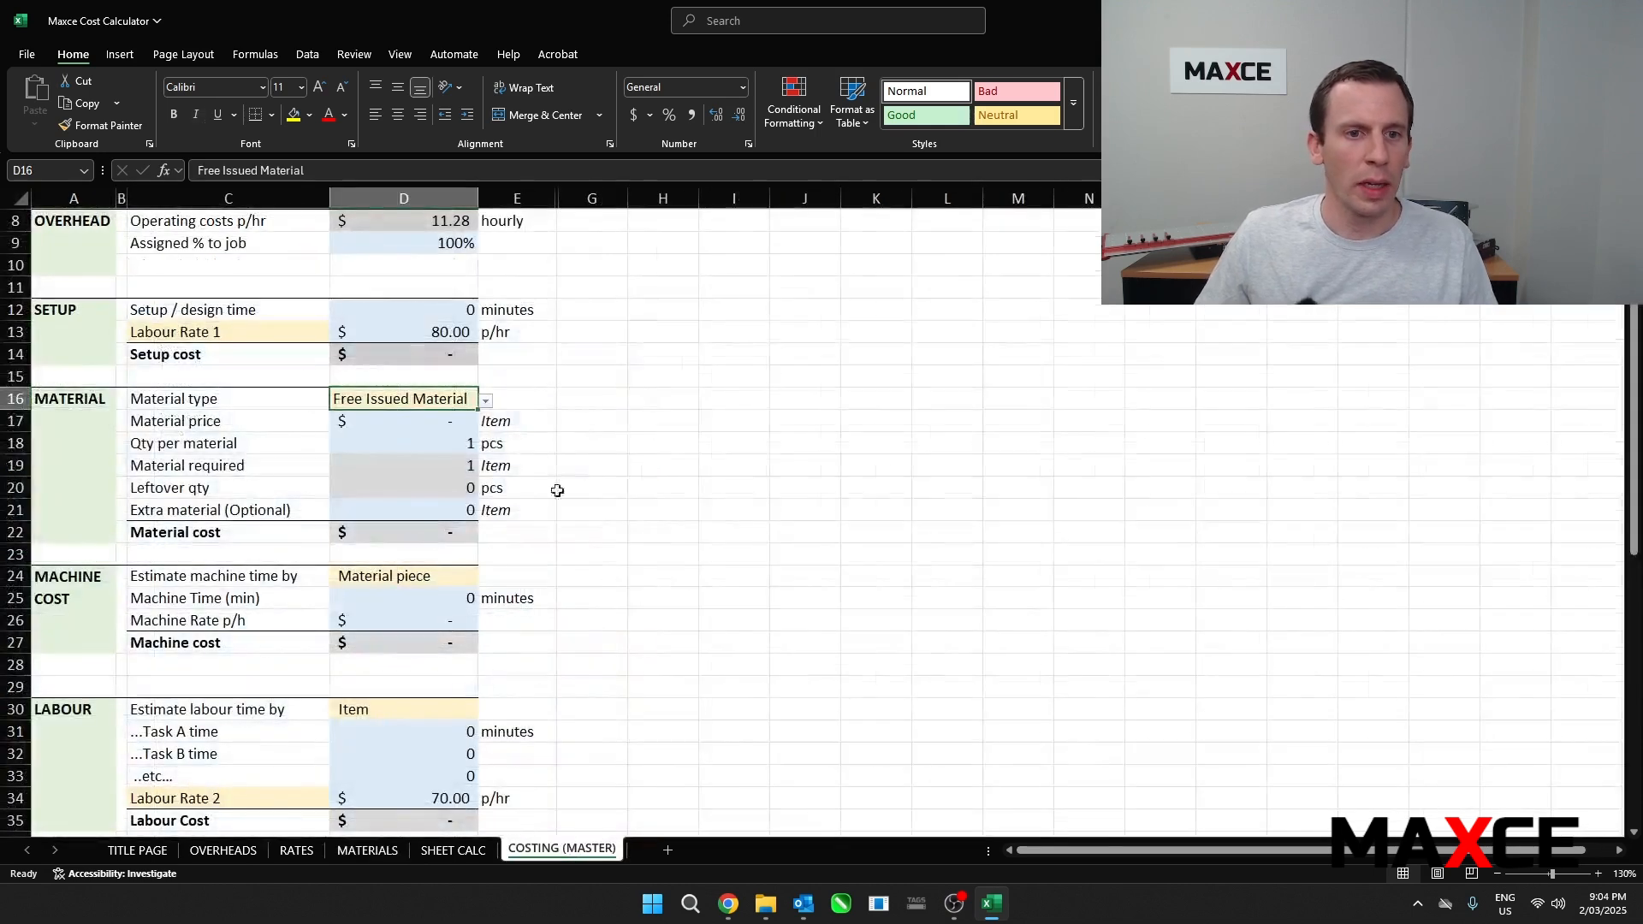
click(522, 424)
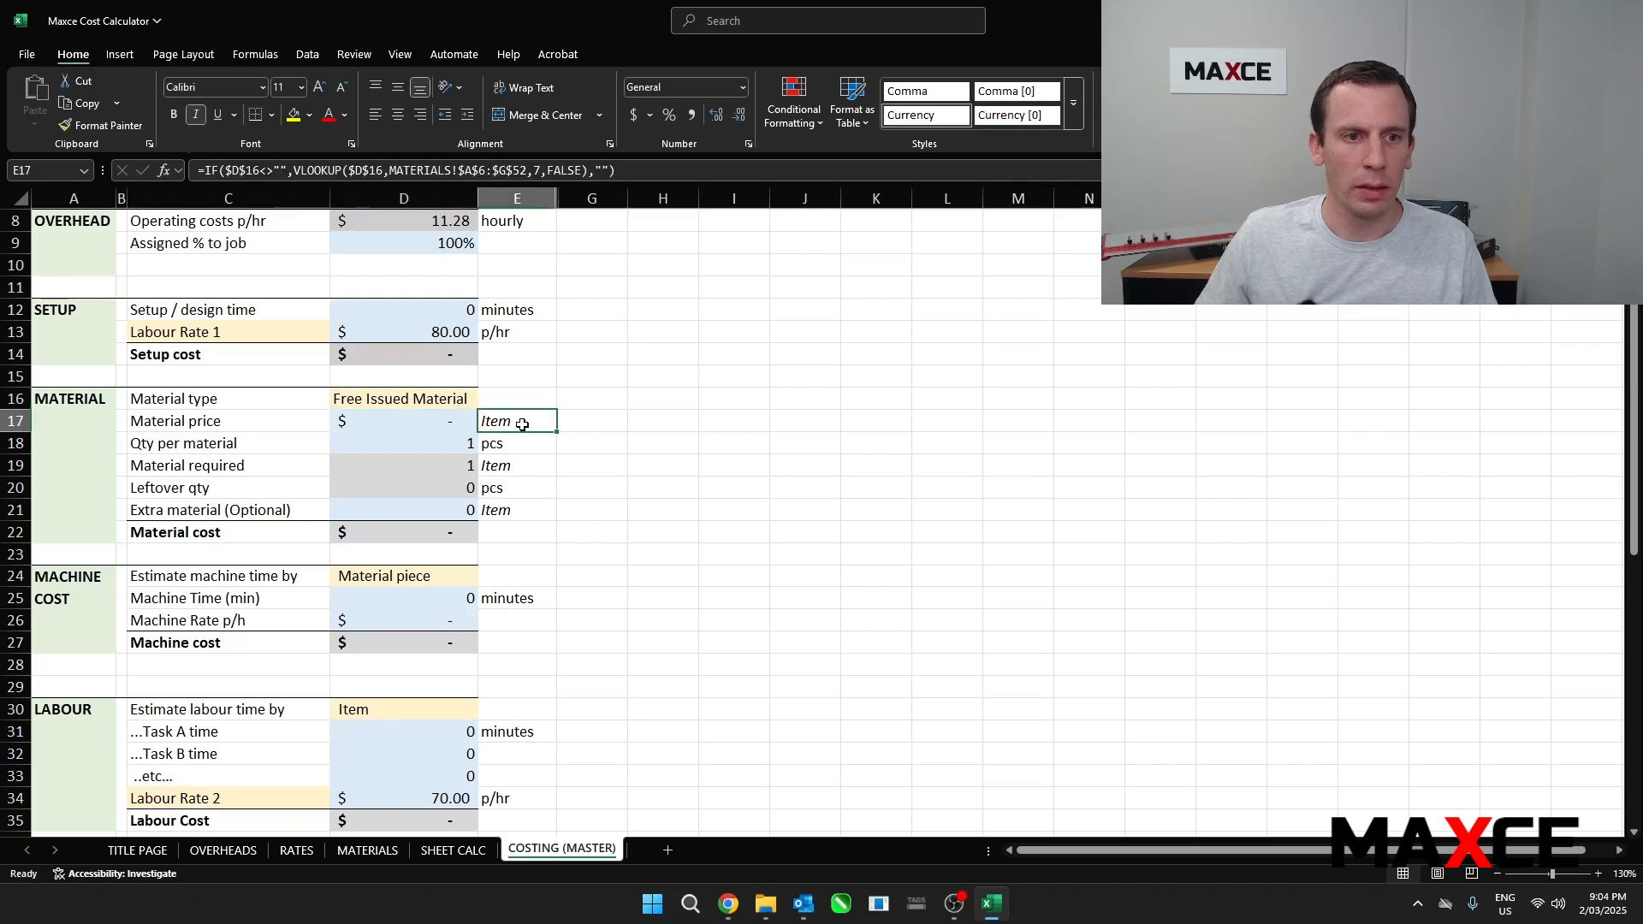
click(525, 469)
click(524, 511)
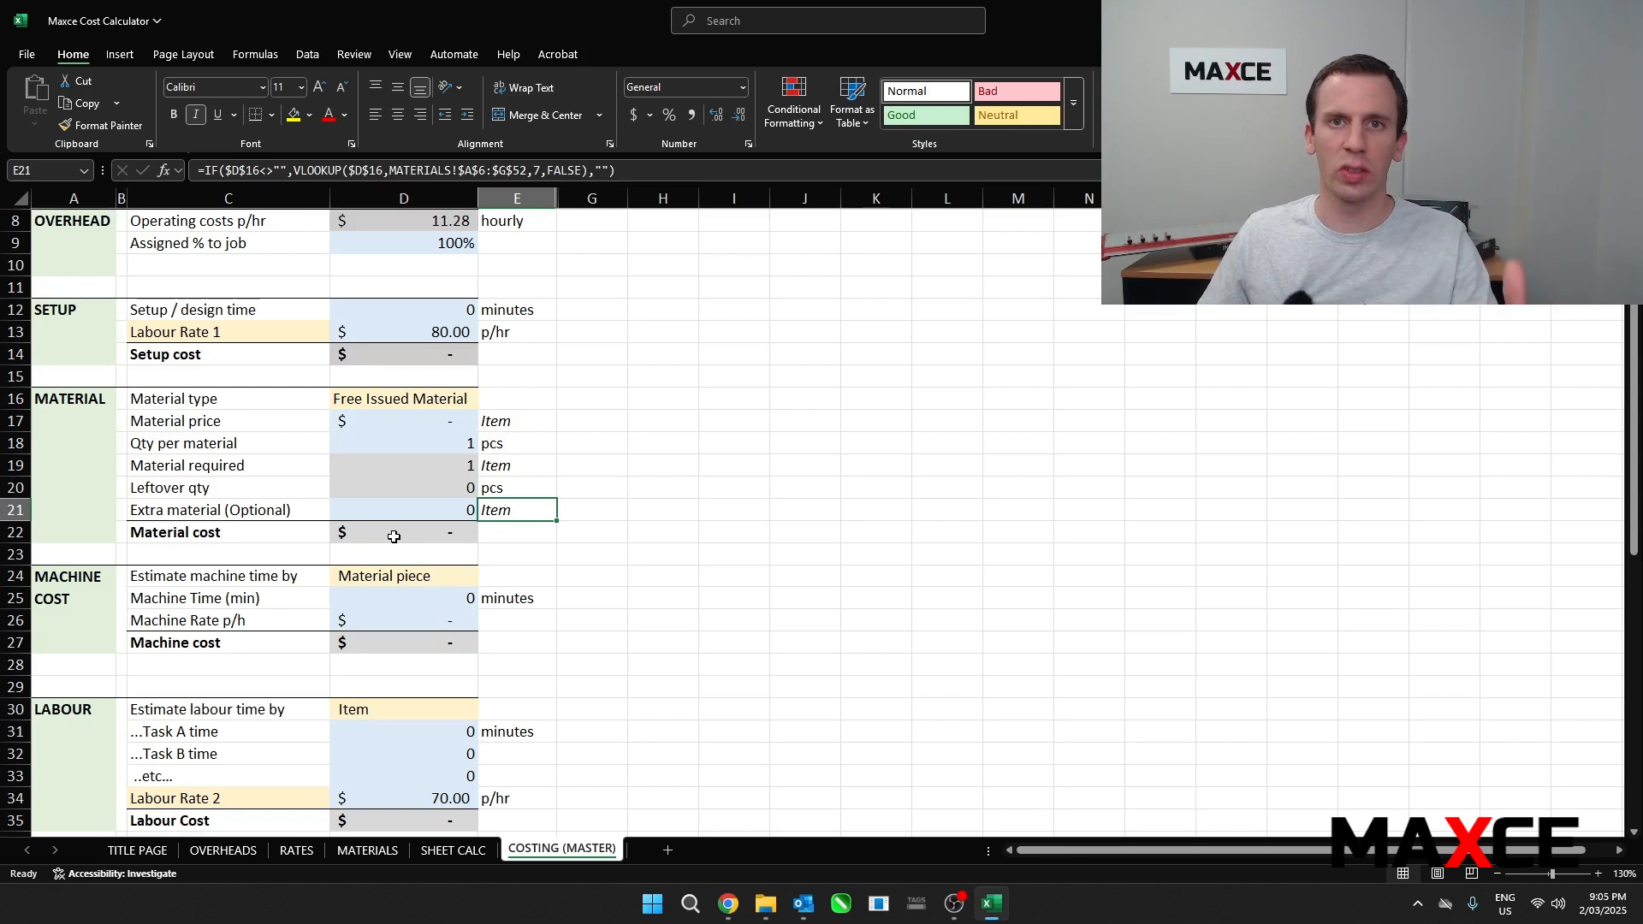
Set the Material type to Plywood 4mm and inspect its Material price and Qty per material cells
click(445, 399)
click(485, 402)
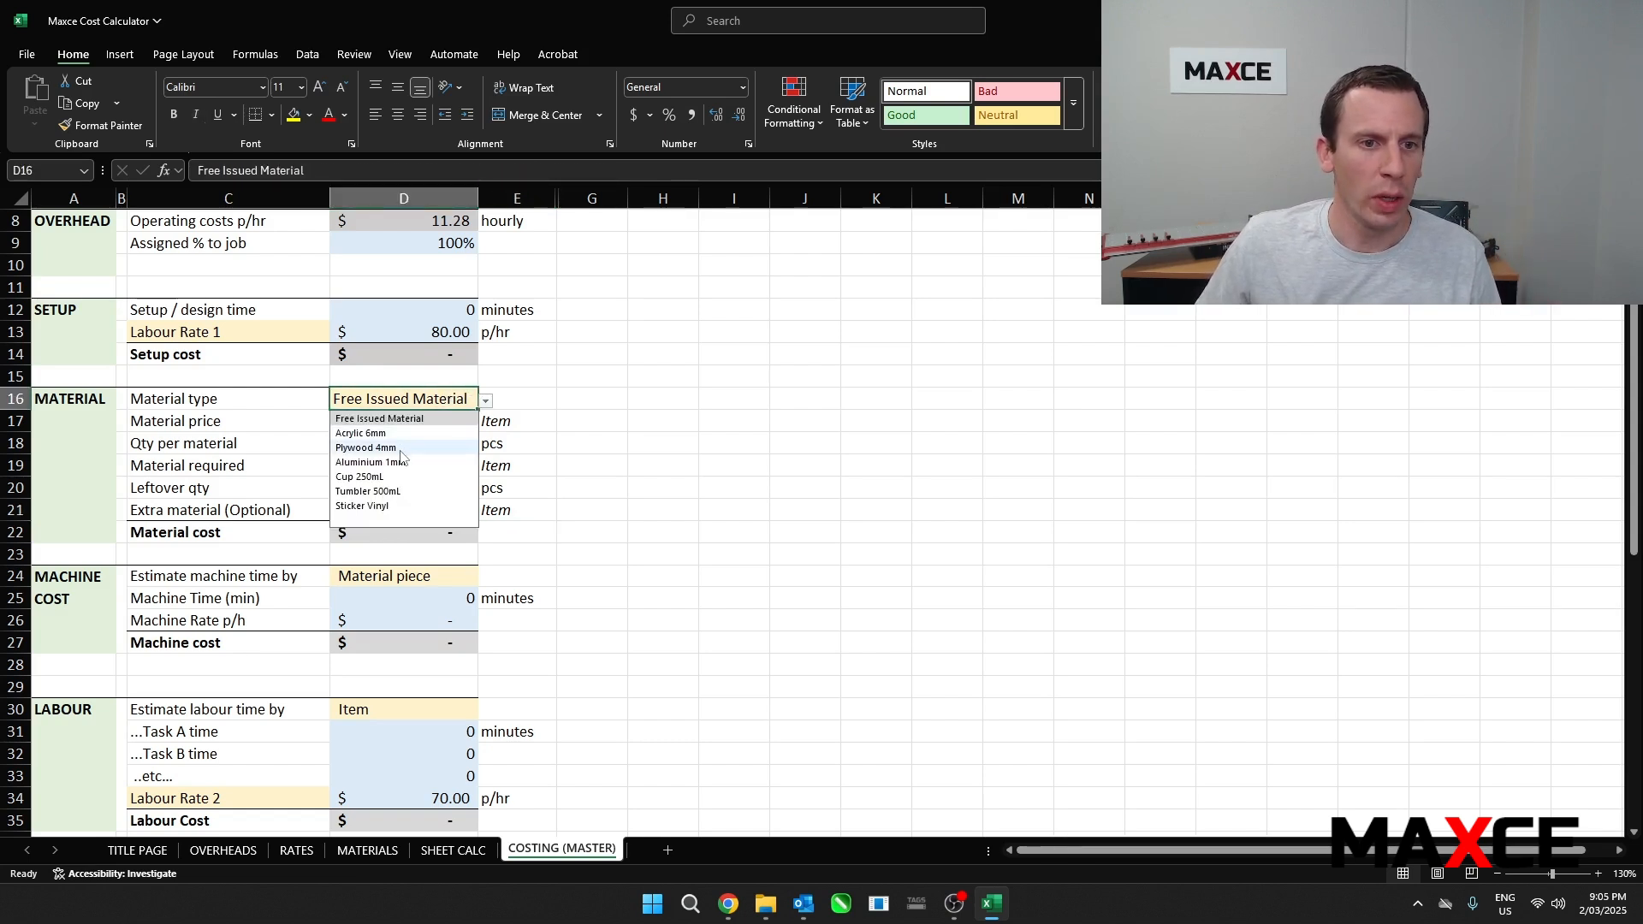
click(447, 485)
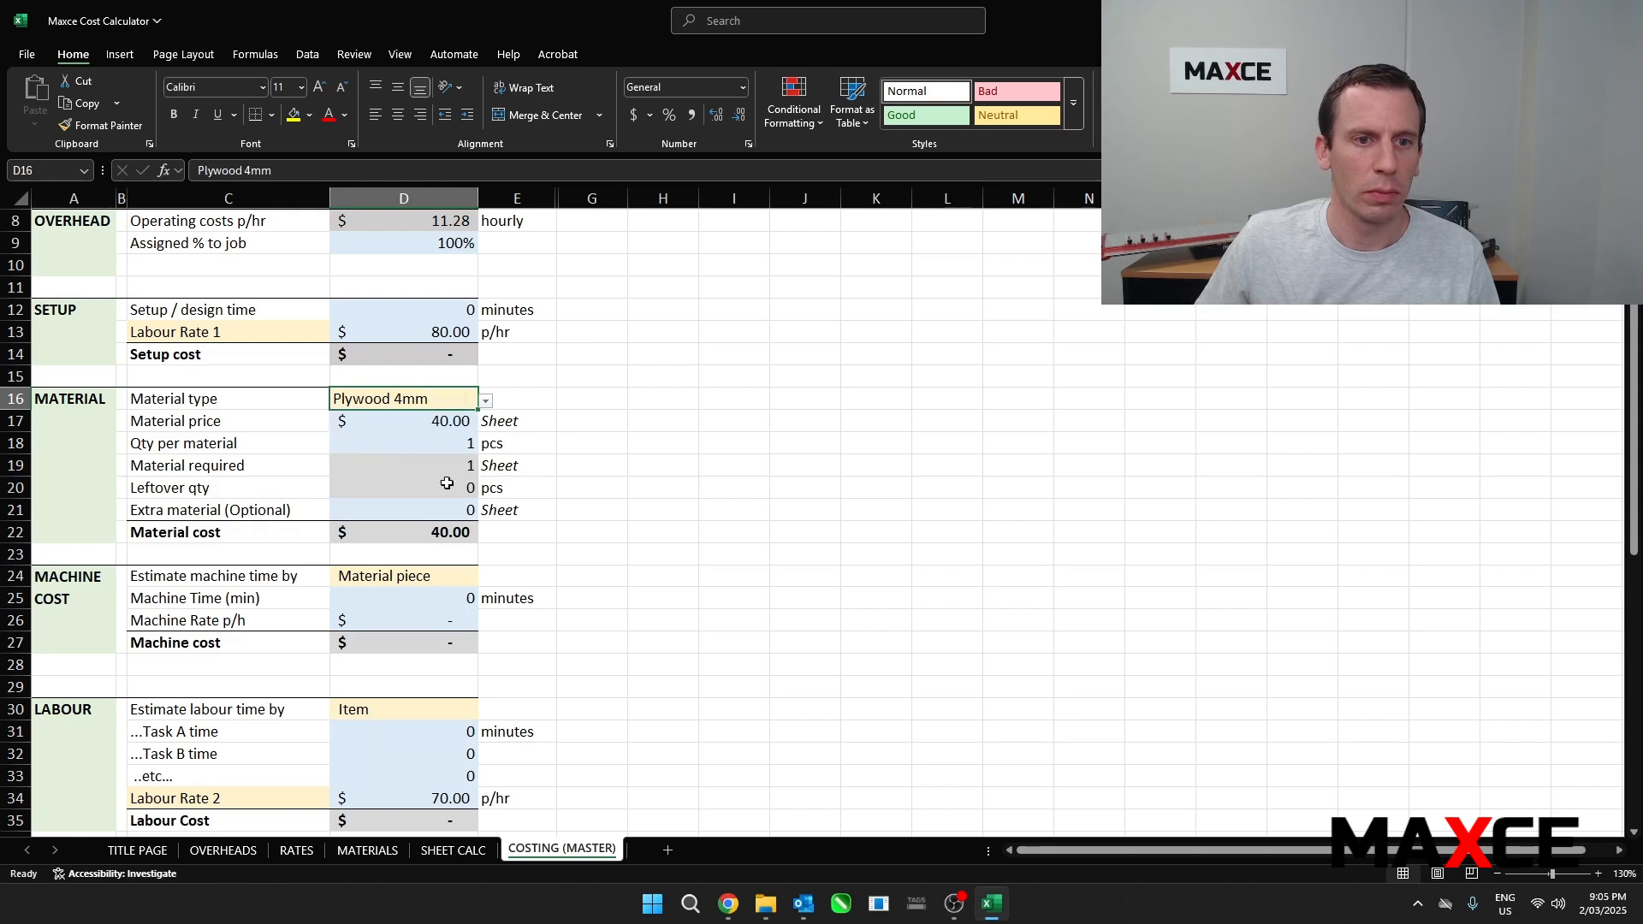
click(429, 423)
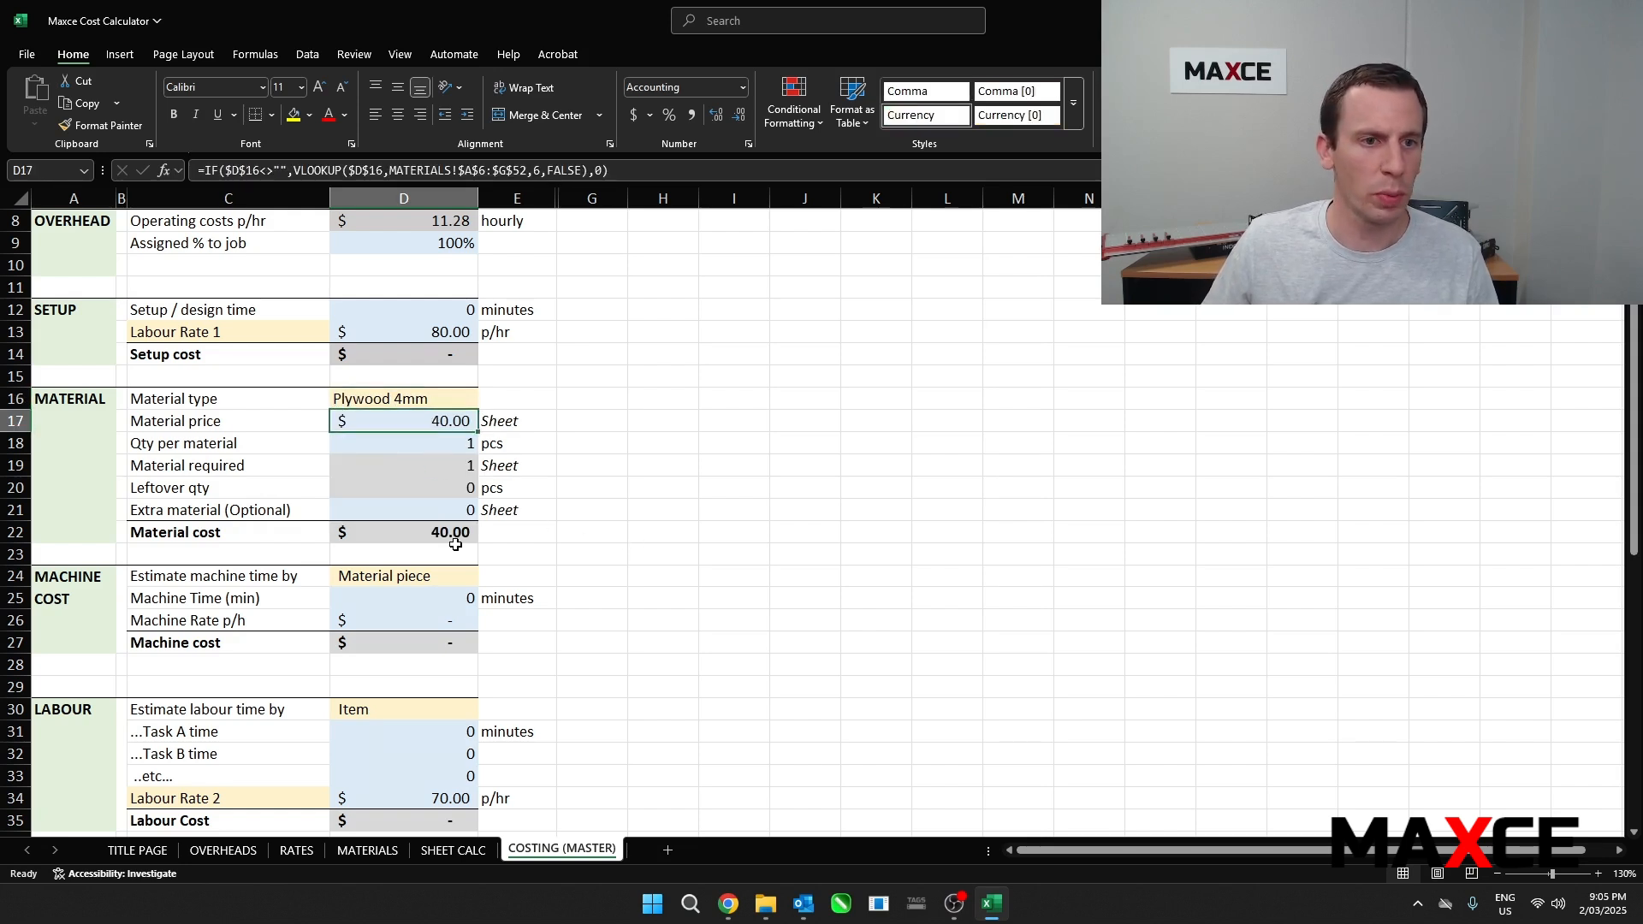
click(433, 444)
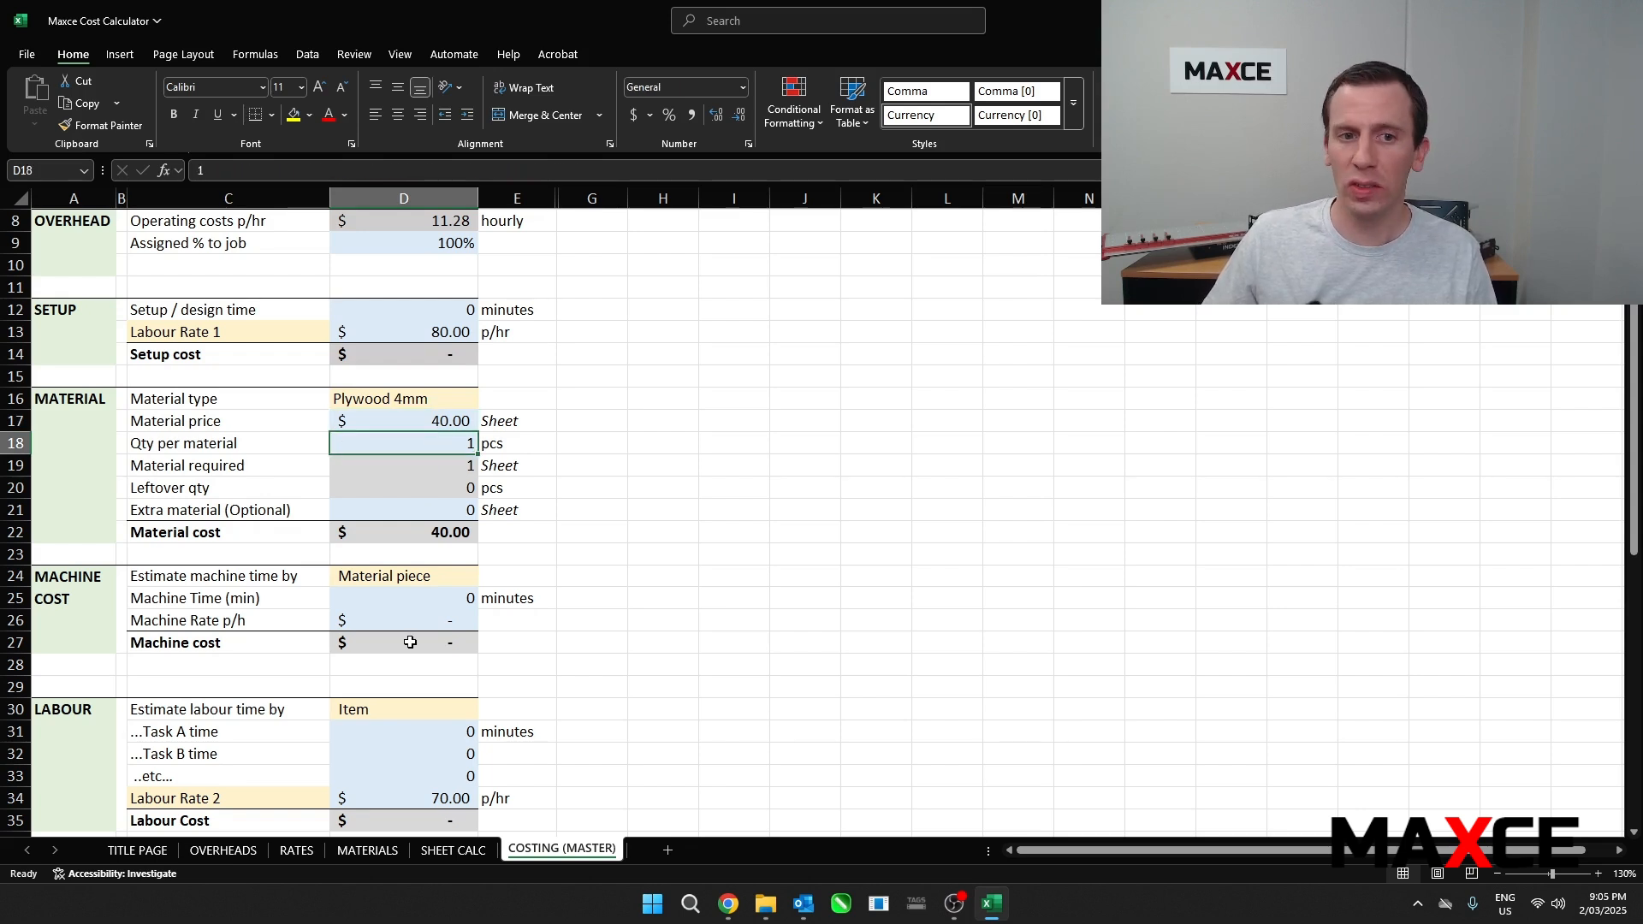
Try Cup 250mL as the Material type, check its Qty per material, and restore Plywood 4mm
click(459, 400)
click(485, 401)
click(409, 500)
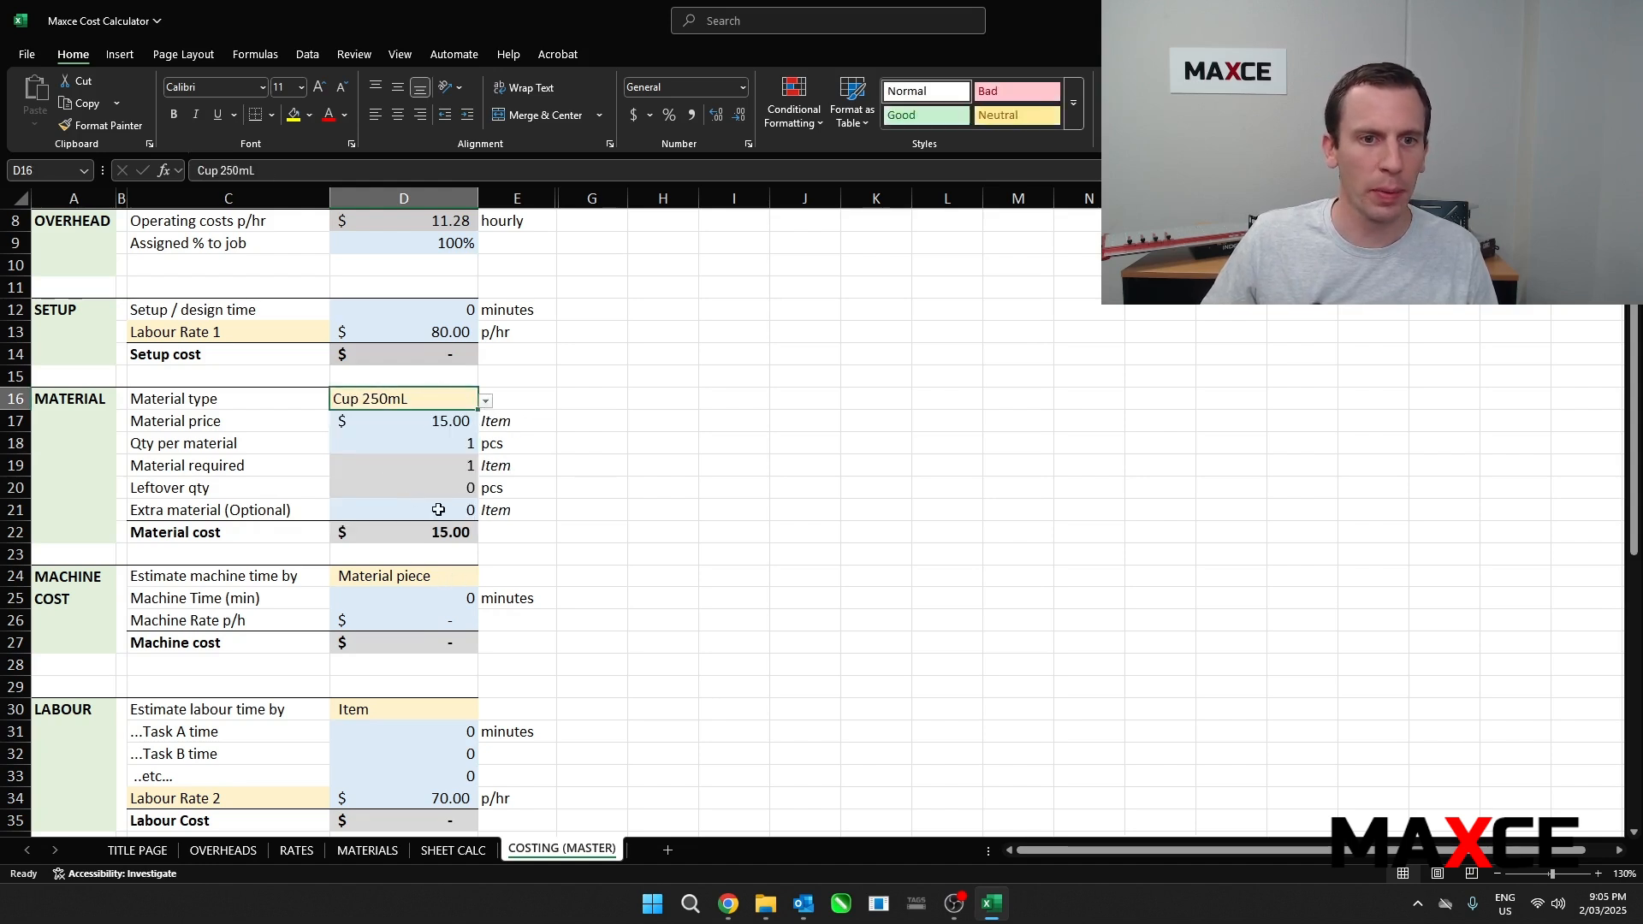
click(450, 445)
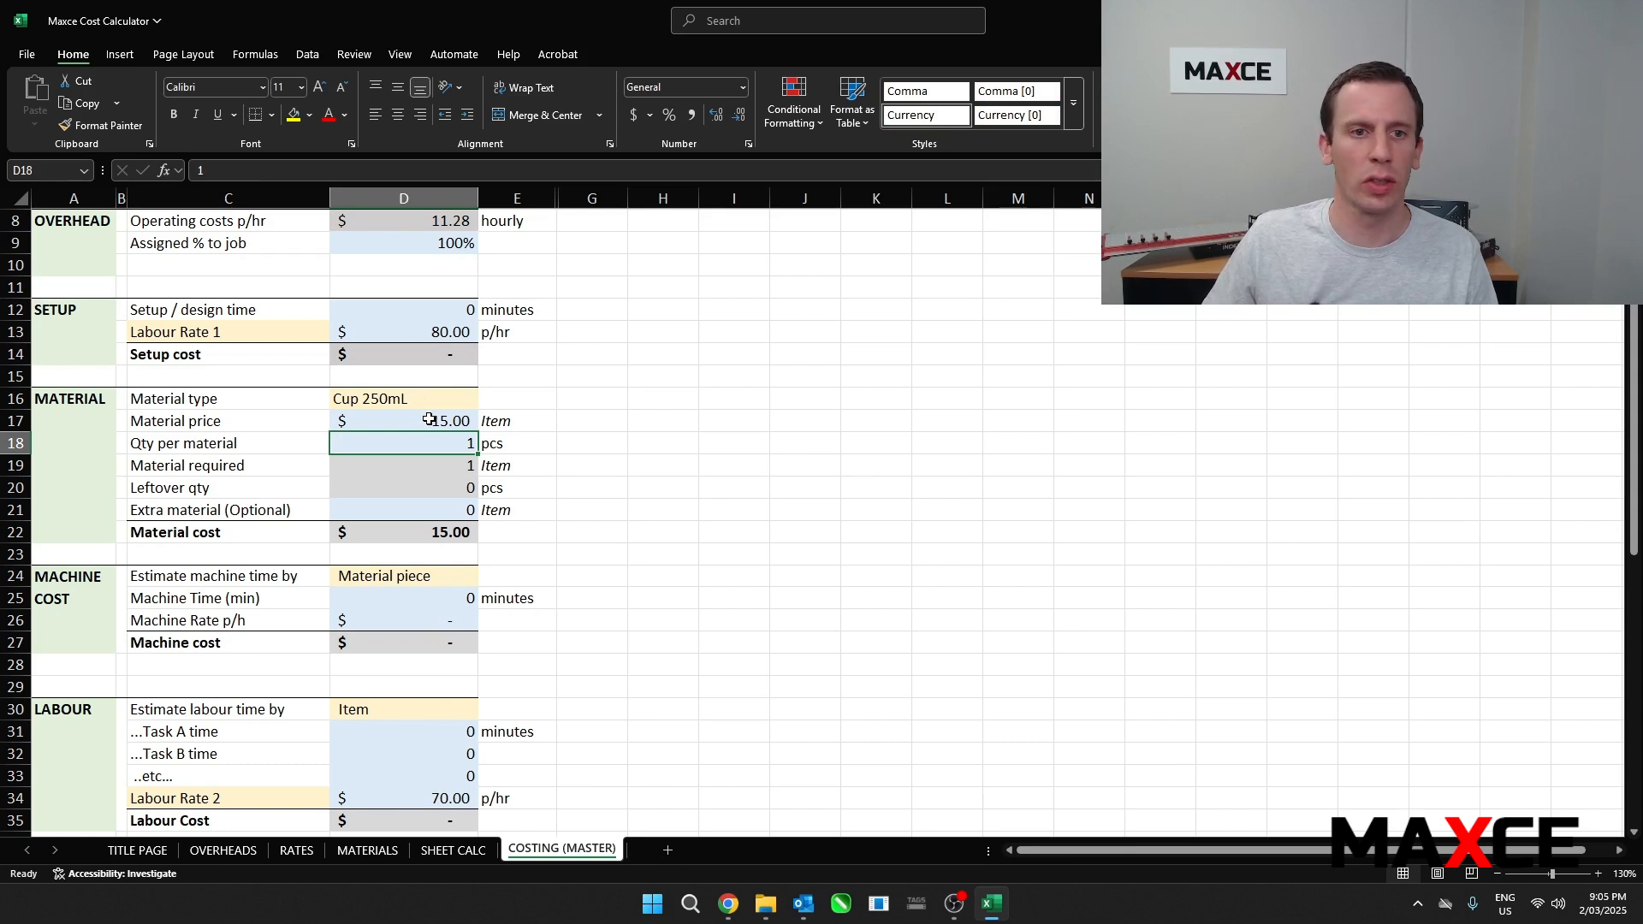
click(452, 397)
click(485, 400)
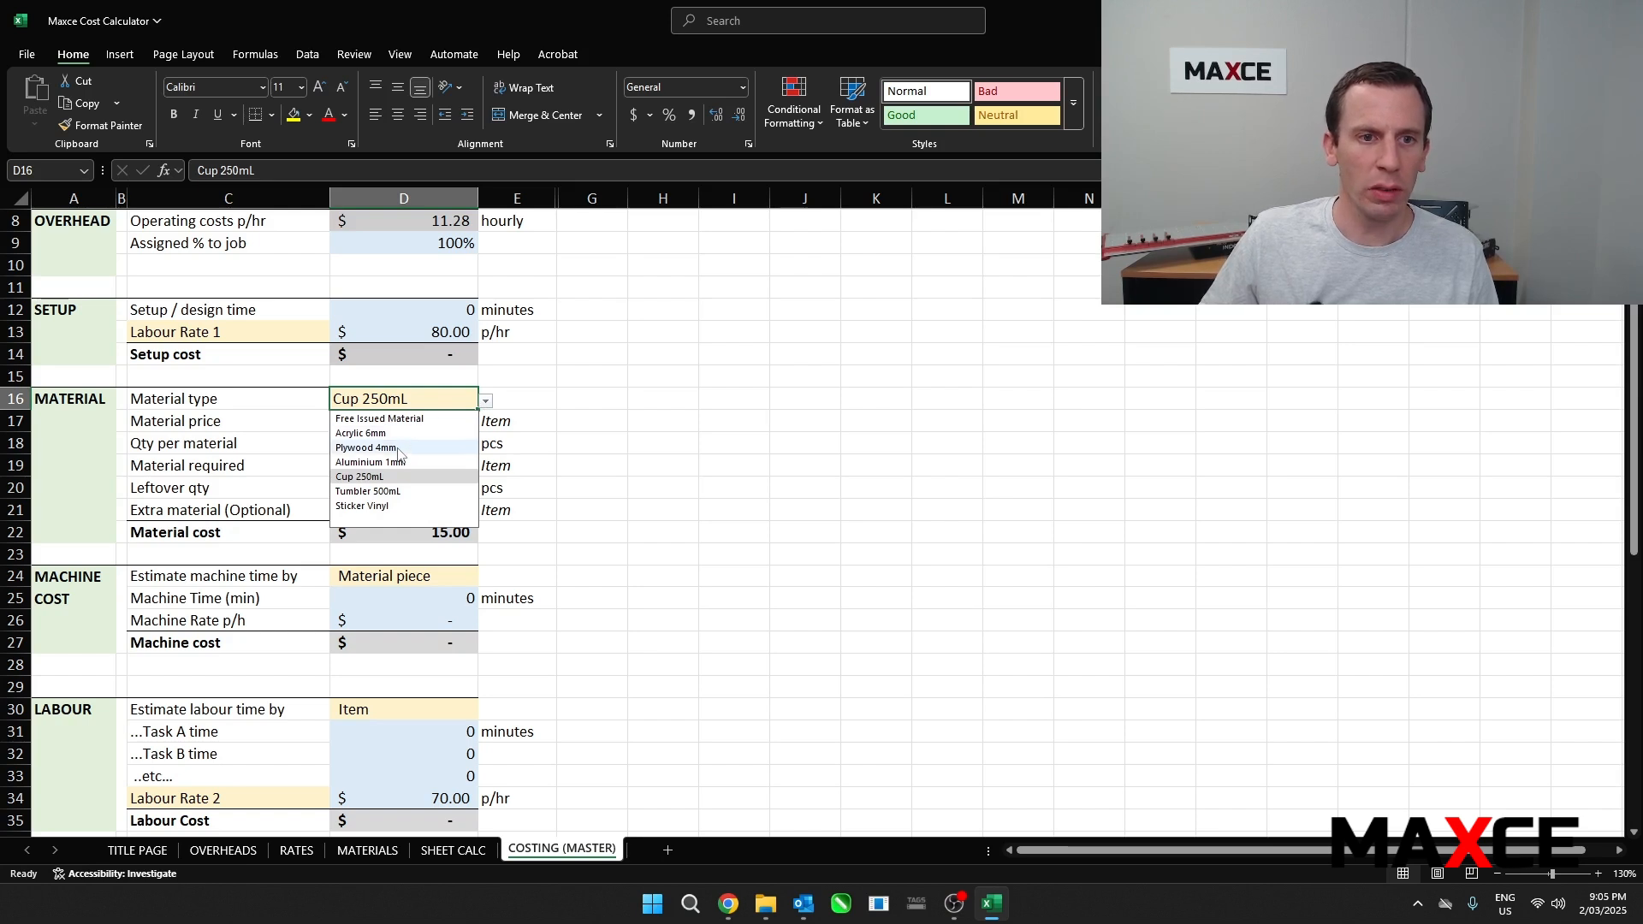
click(367, 447)
Set Qty per material to 50 pcs for the plywood and inspect the Material required cell
click(425, 453)
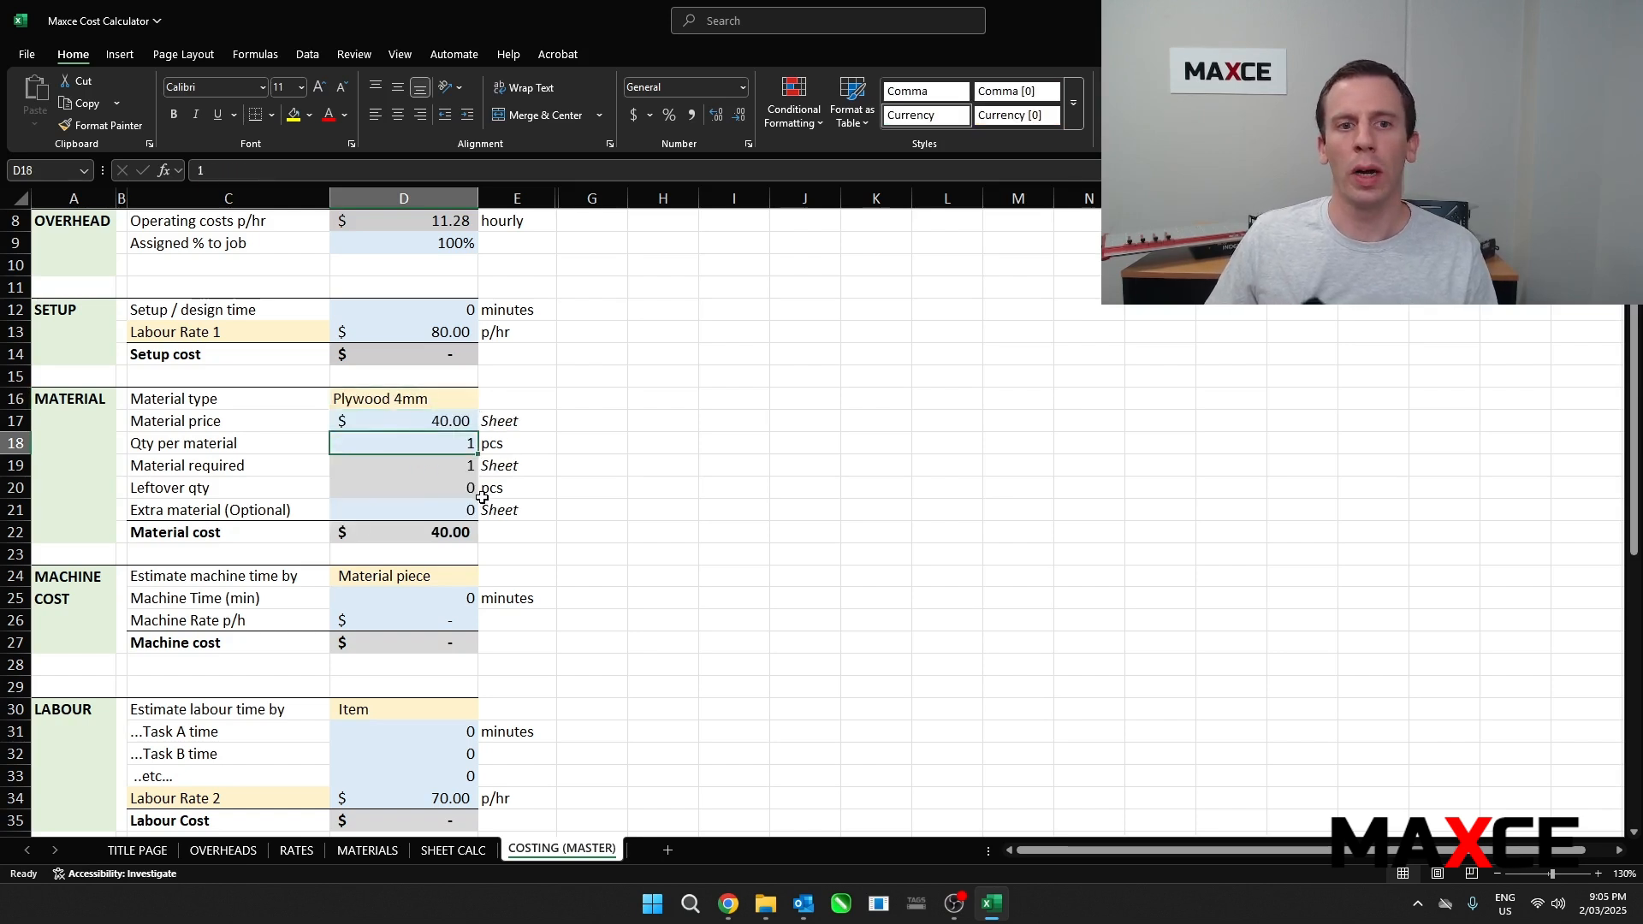
text(50)
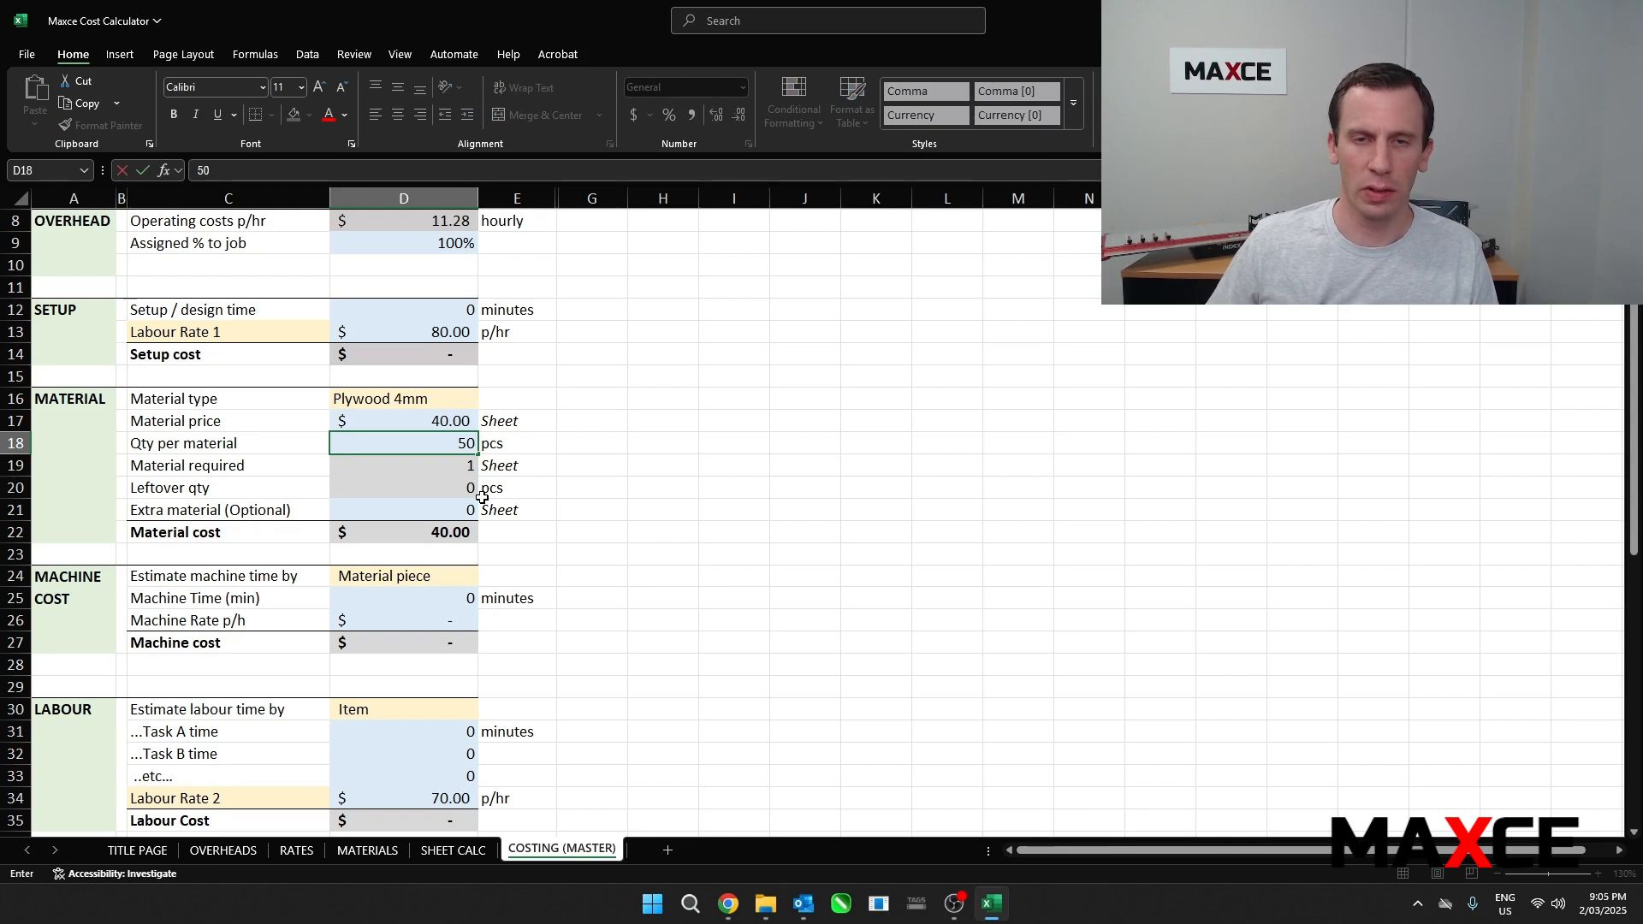
click(554, 505)
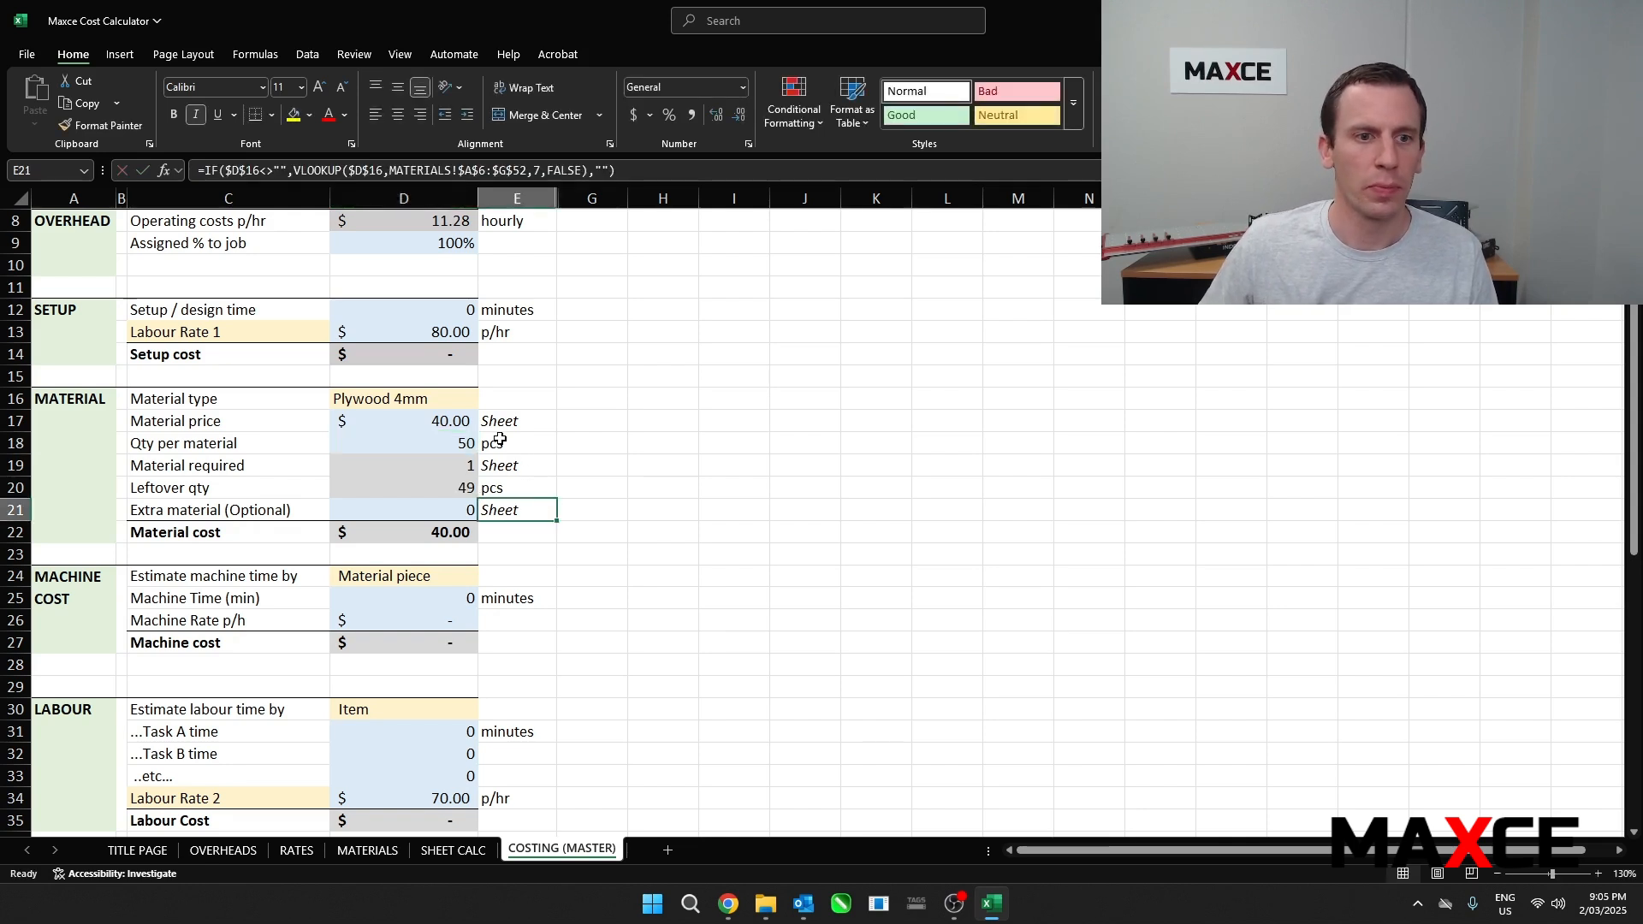
click(453, 469)
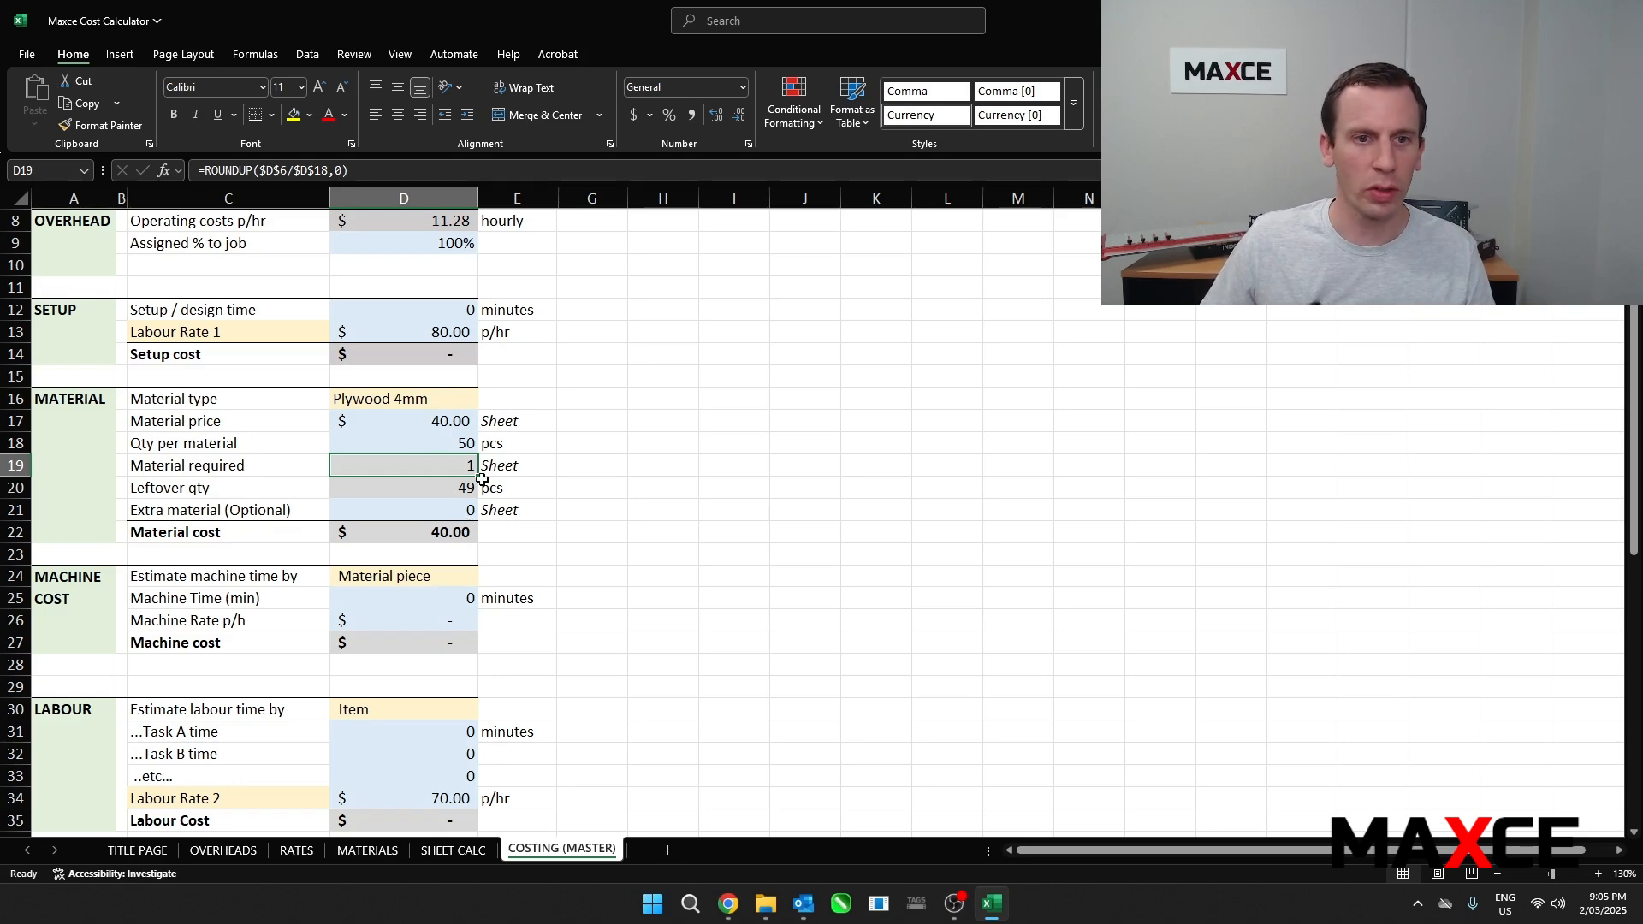
Set the Sales quantity in the job details to 50
scroll(470, 431, up, 3)
click(270, 353)
click(436, 354)
click(513, 353)
click(456, 353)
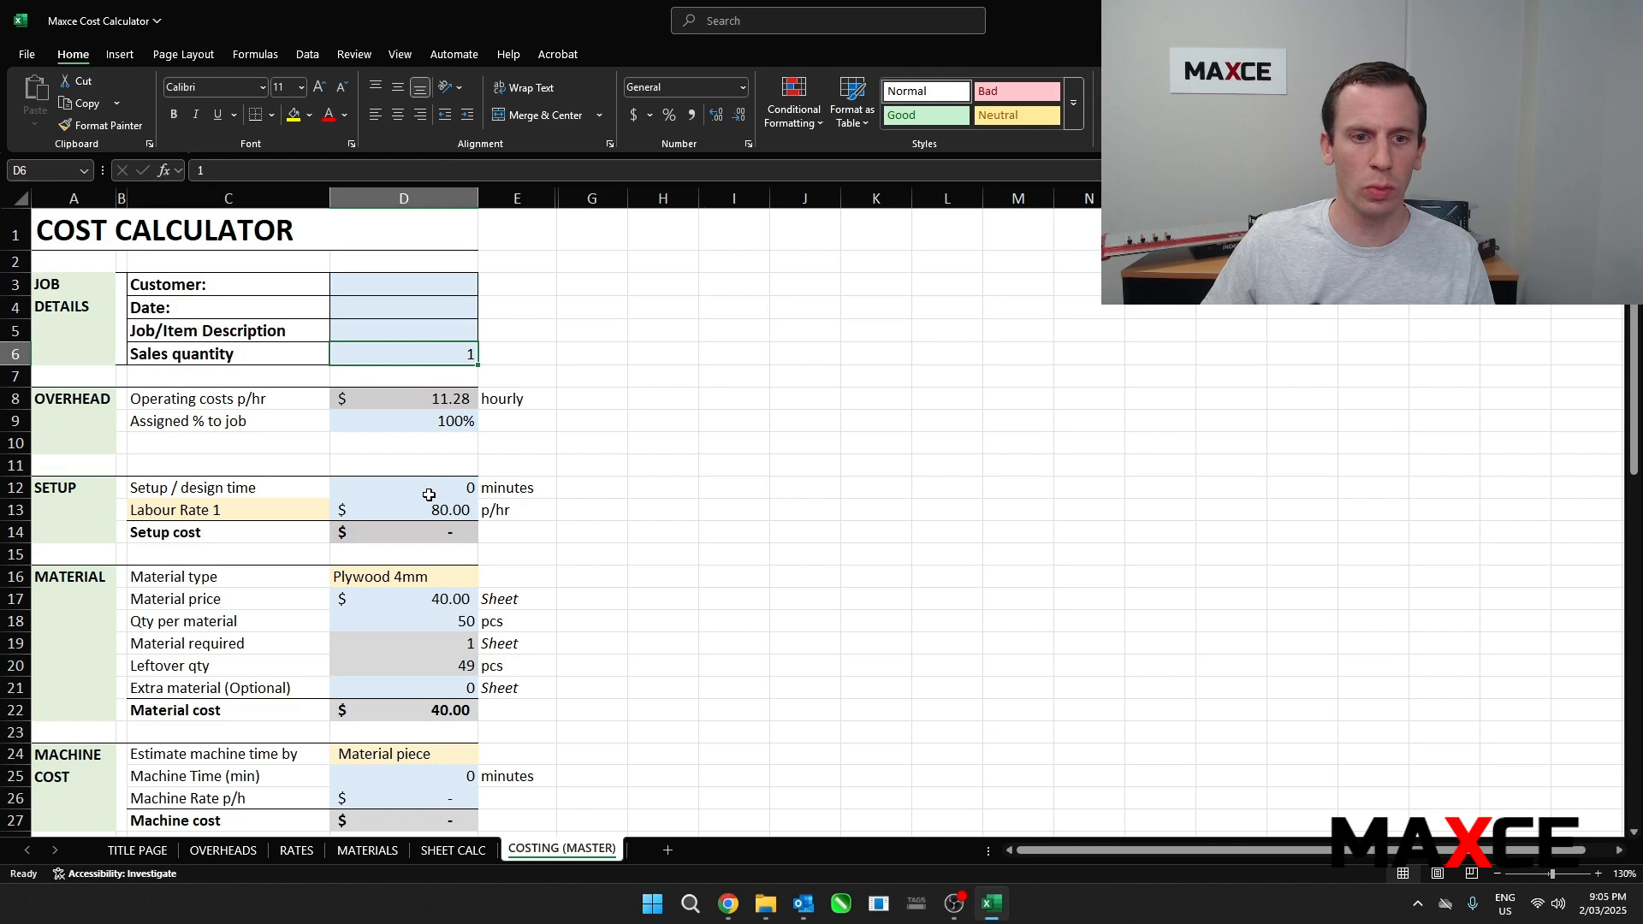
text(50)
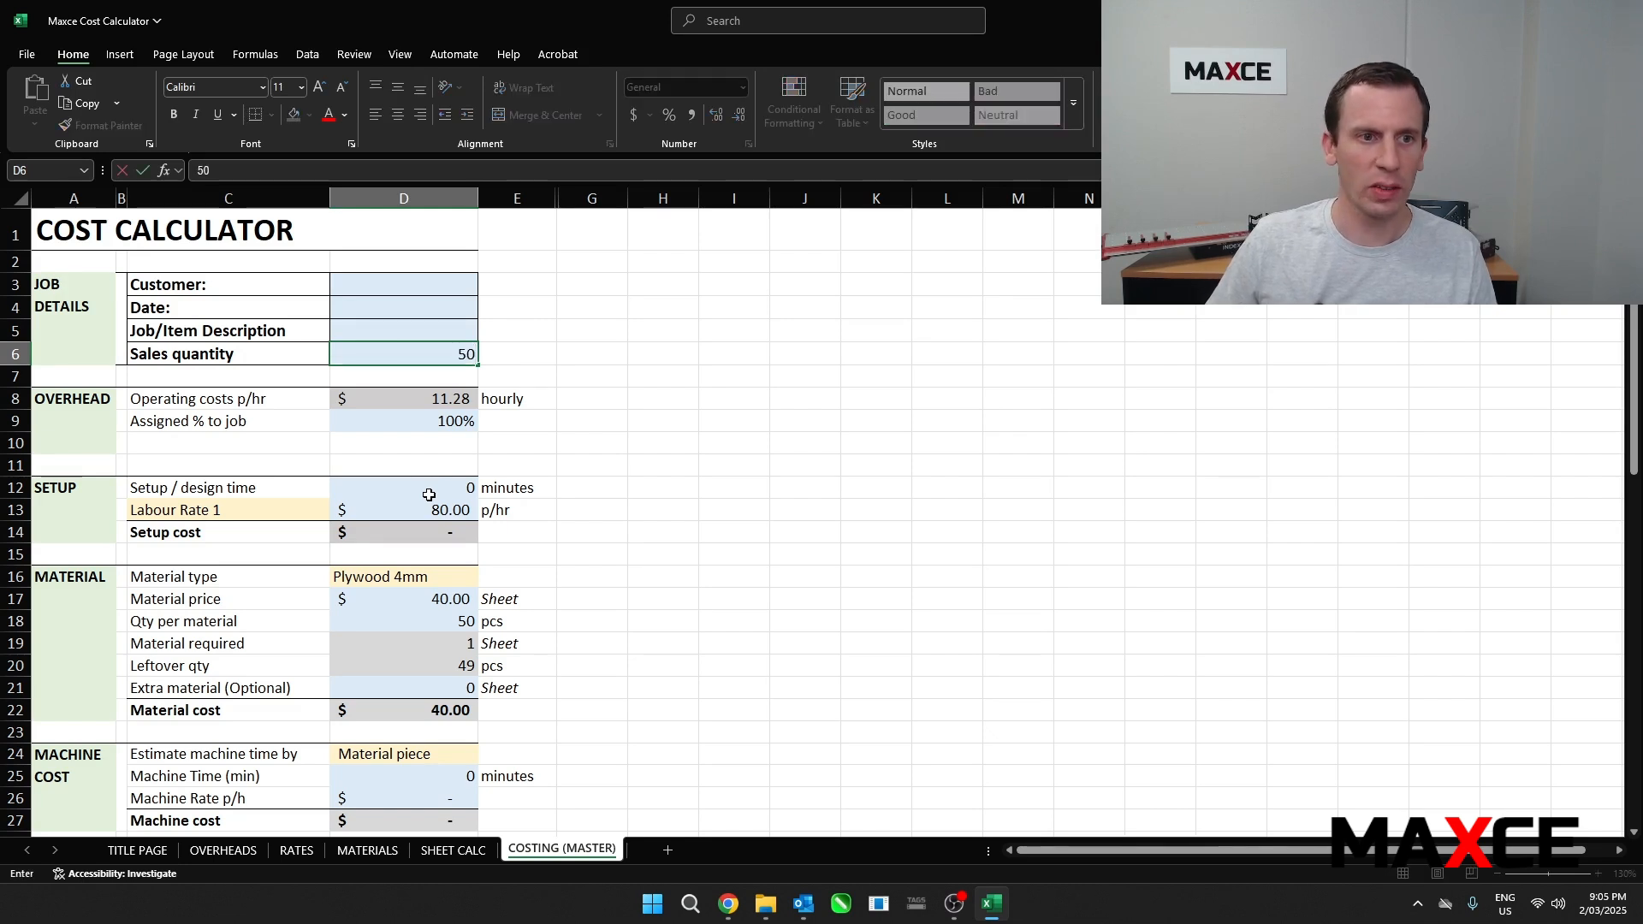
key(Return)
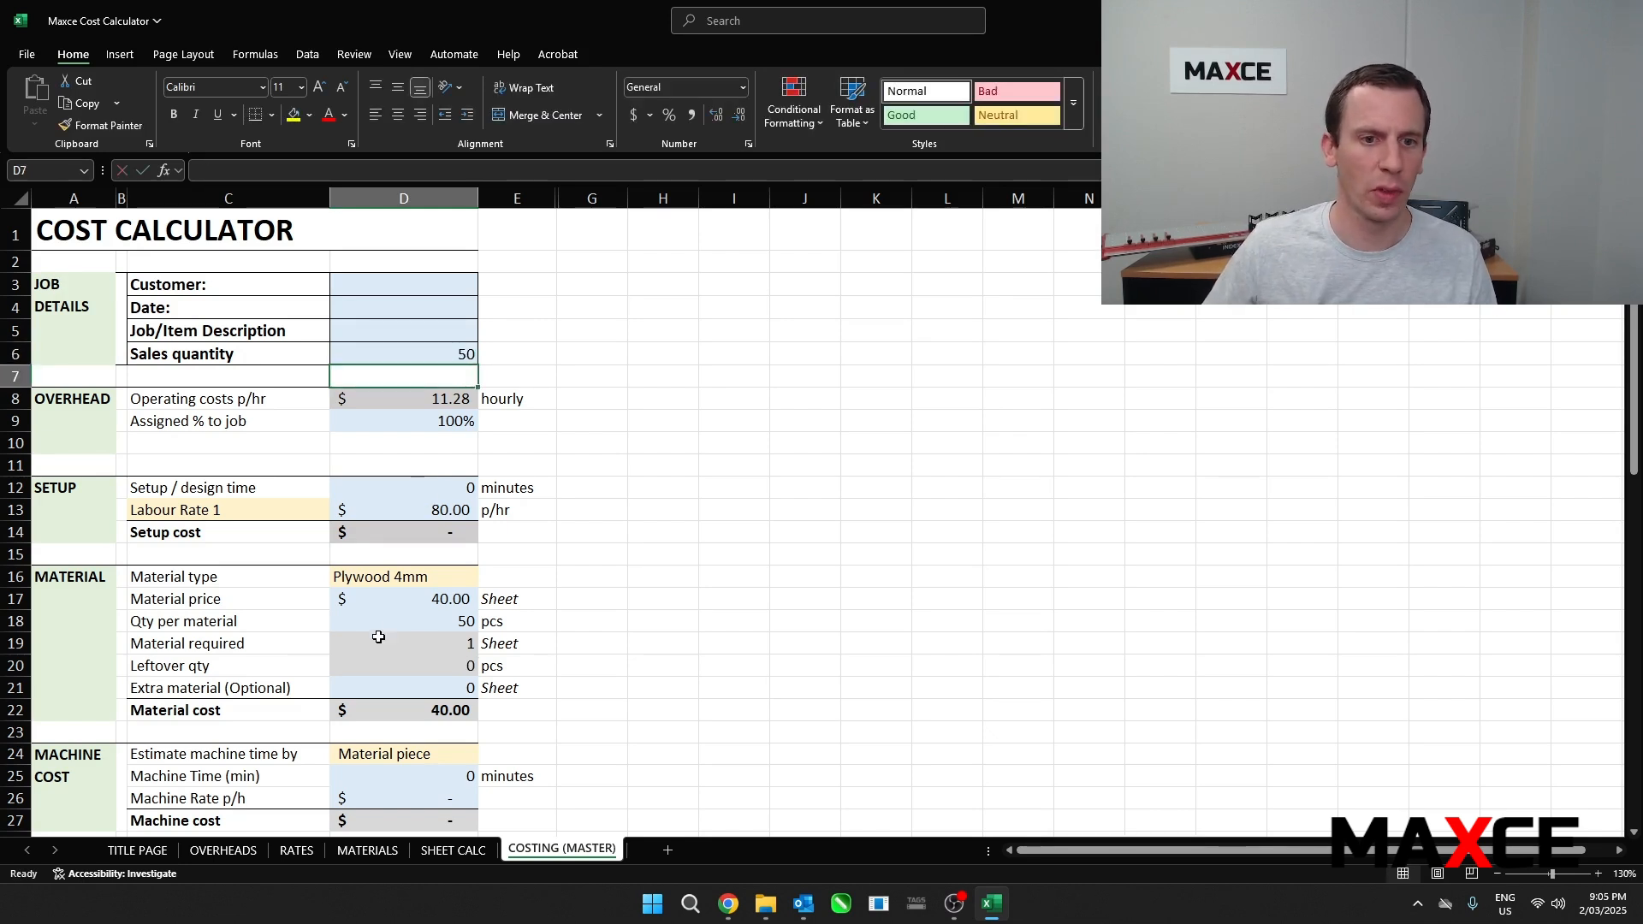
Inspect the Qty per material, Material required and Leftover qty cells in the MATERIAL section
click(444, 624)
click(443, 646)
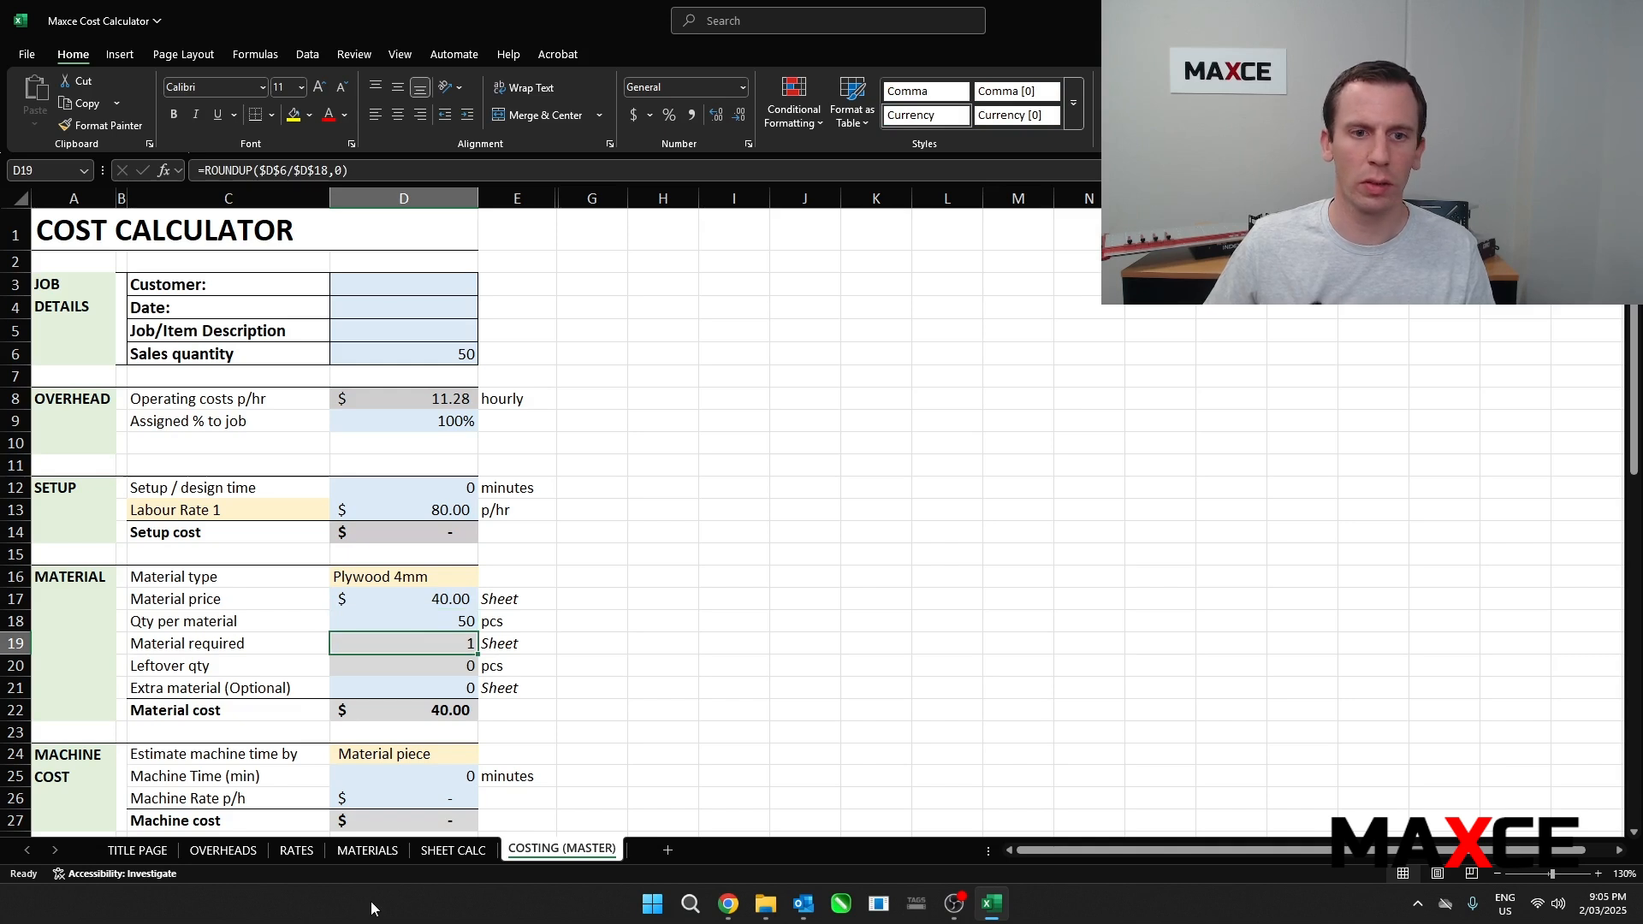
click(440, 669)
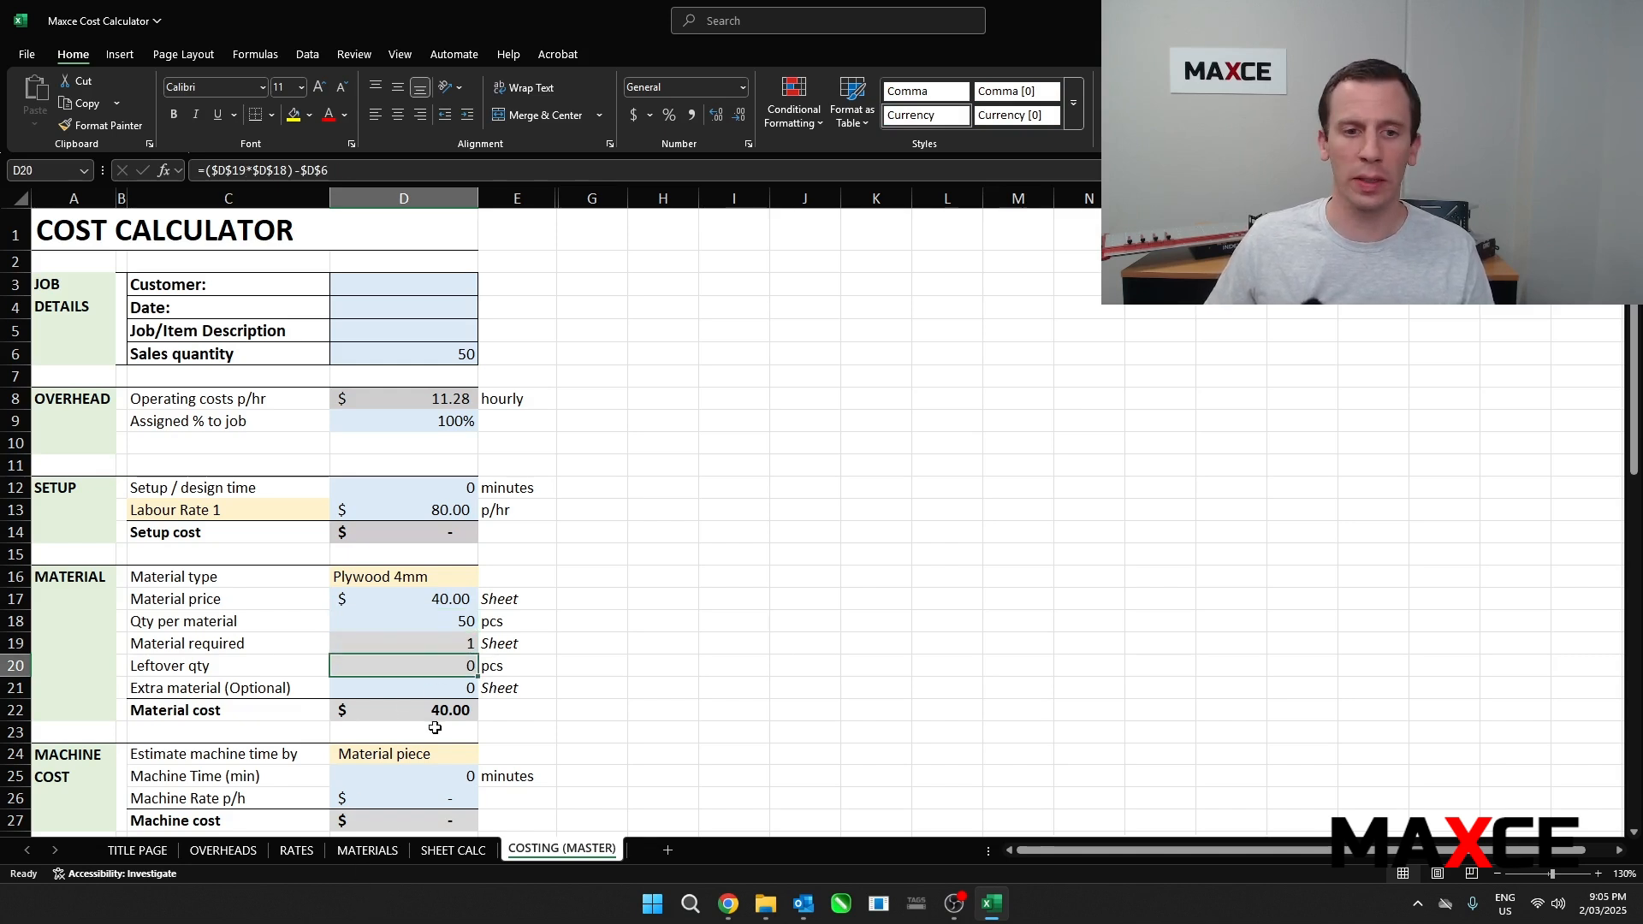
Try 1 sheet of Extra material, check the Material price cell, and reset Extra material to 0
click(442, 689)
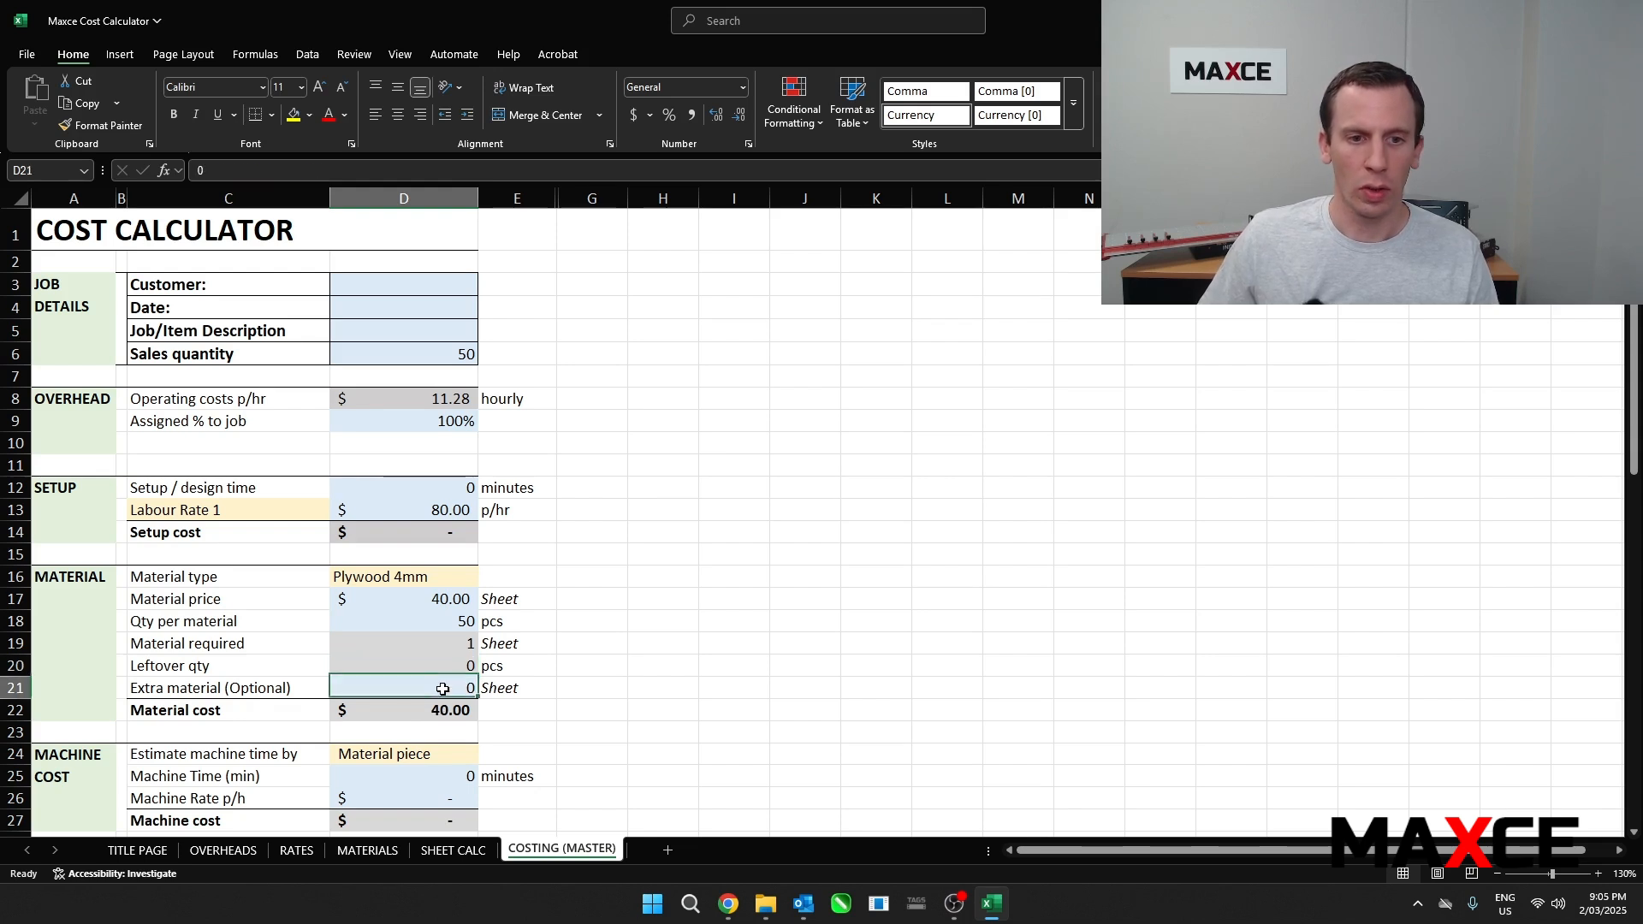
text(1)
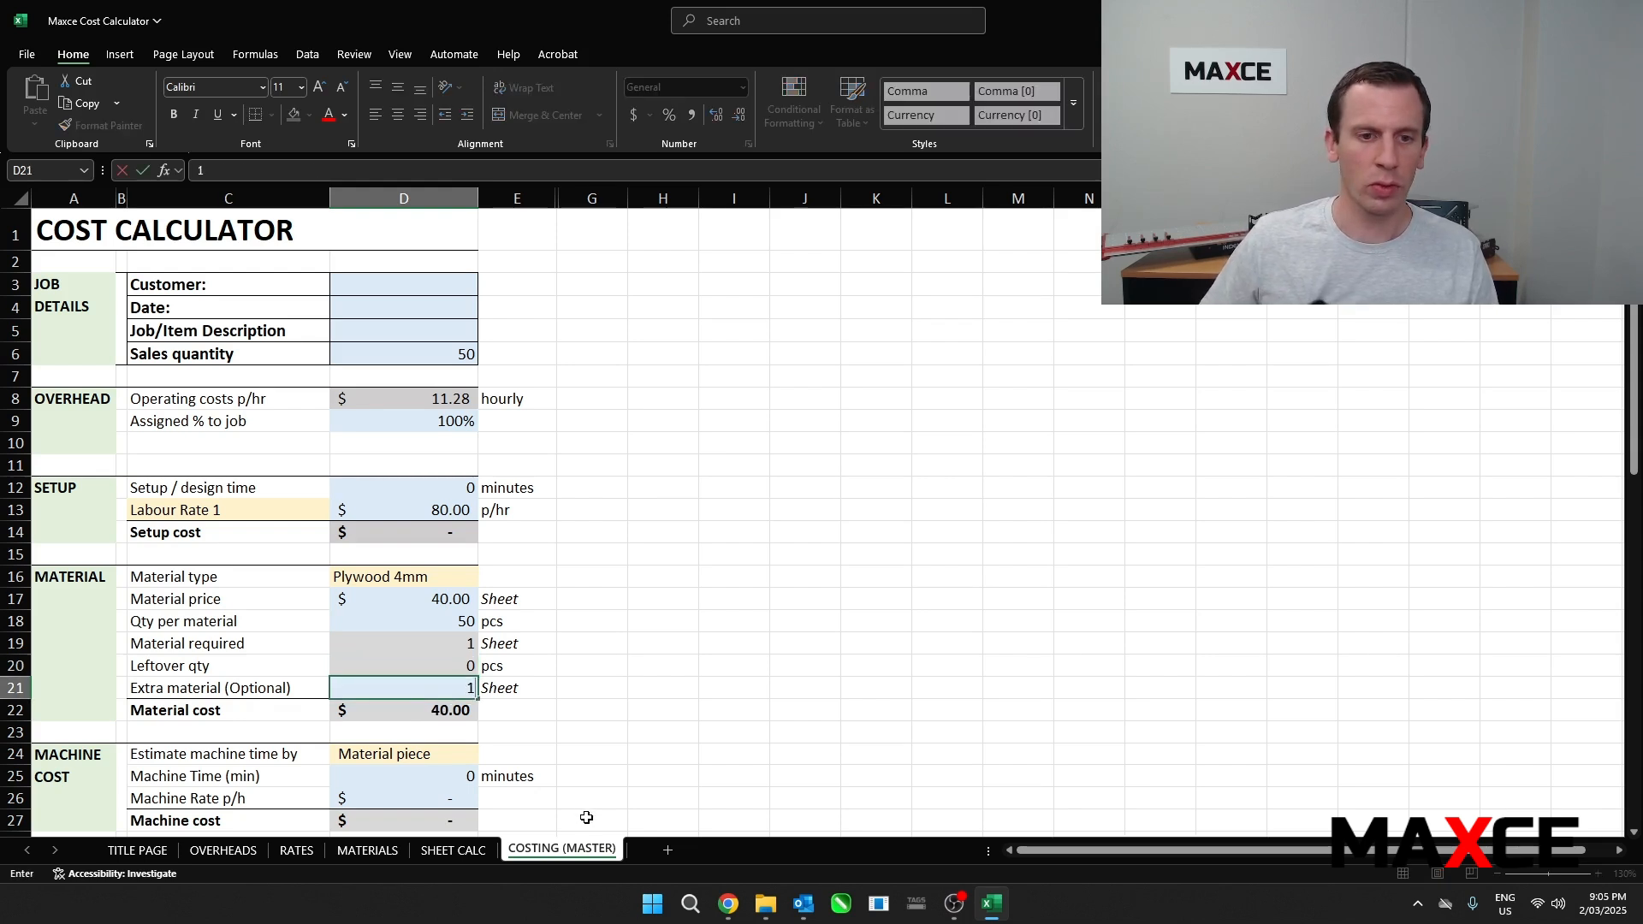
click(587, 687)
click(438, 601)
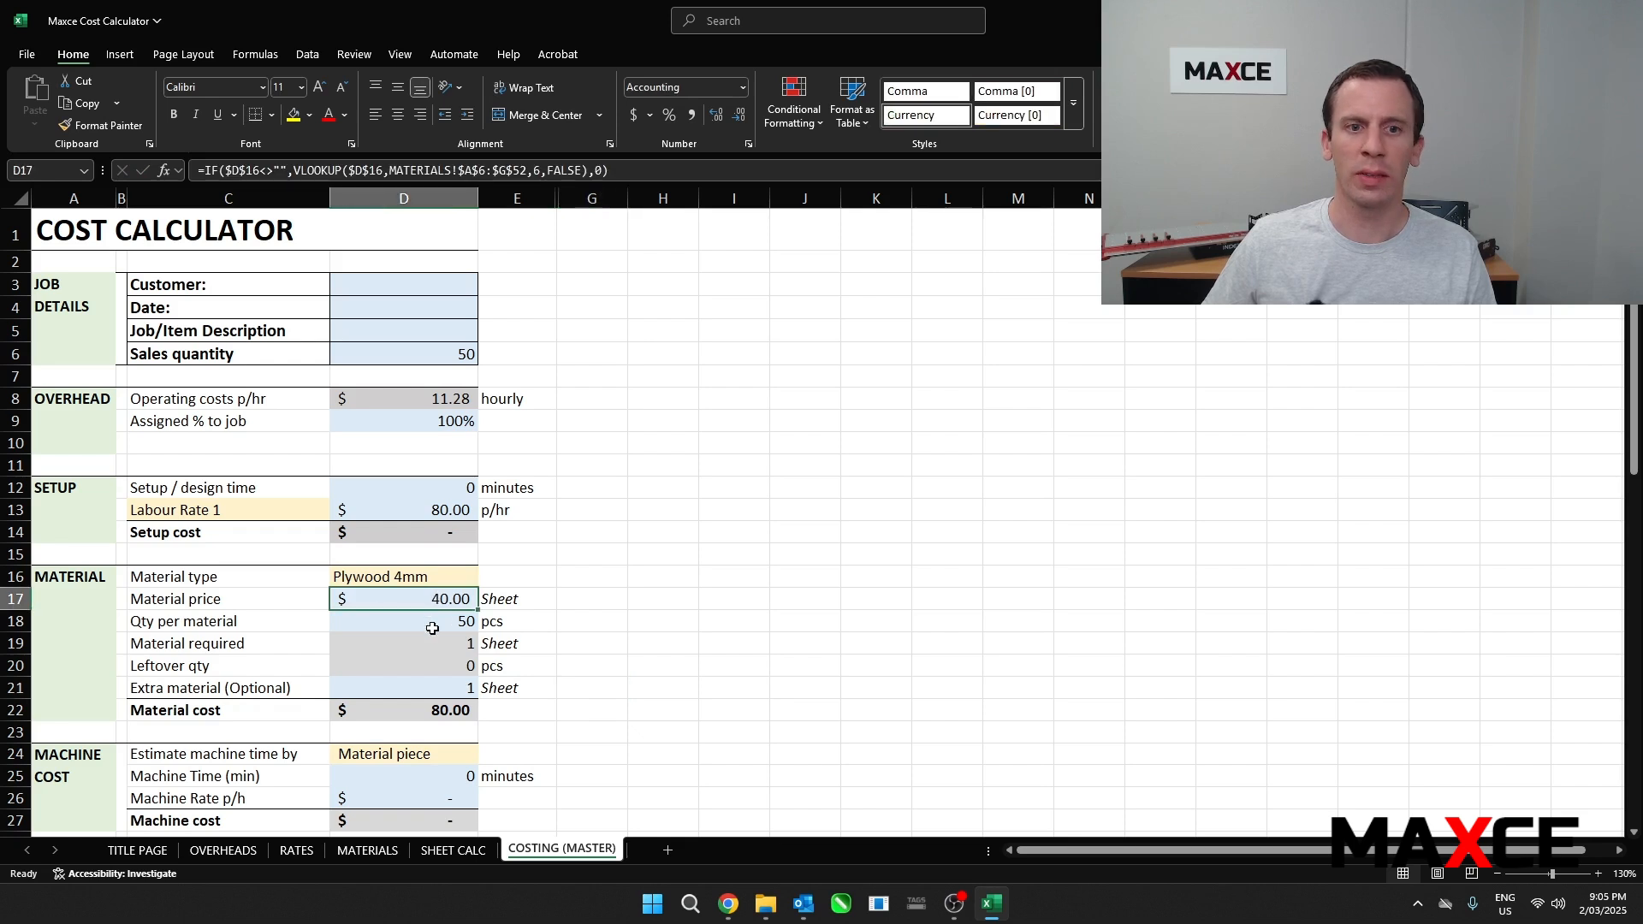
click(425, 689)
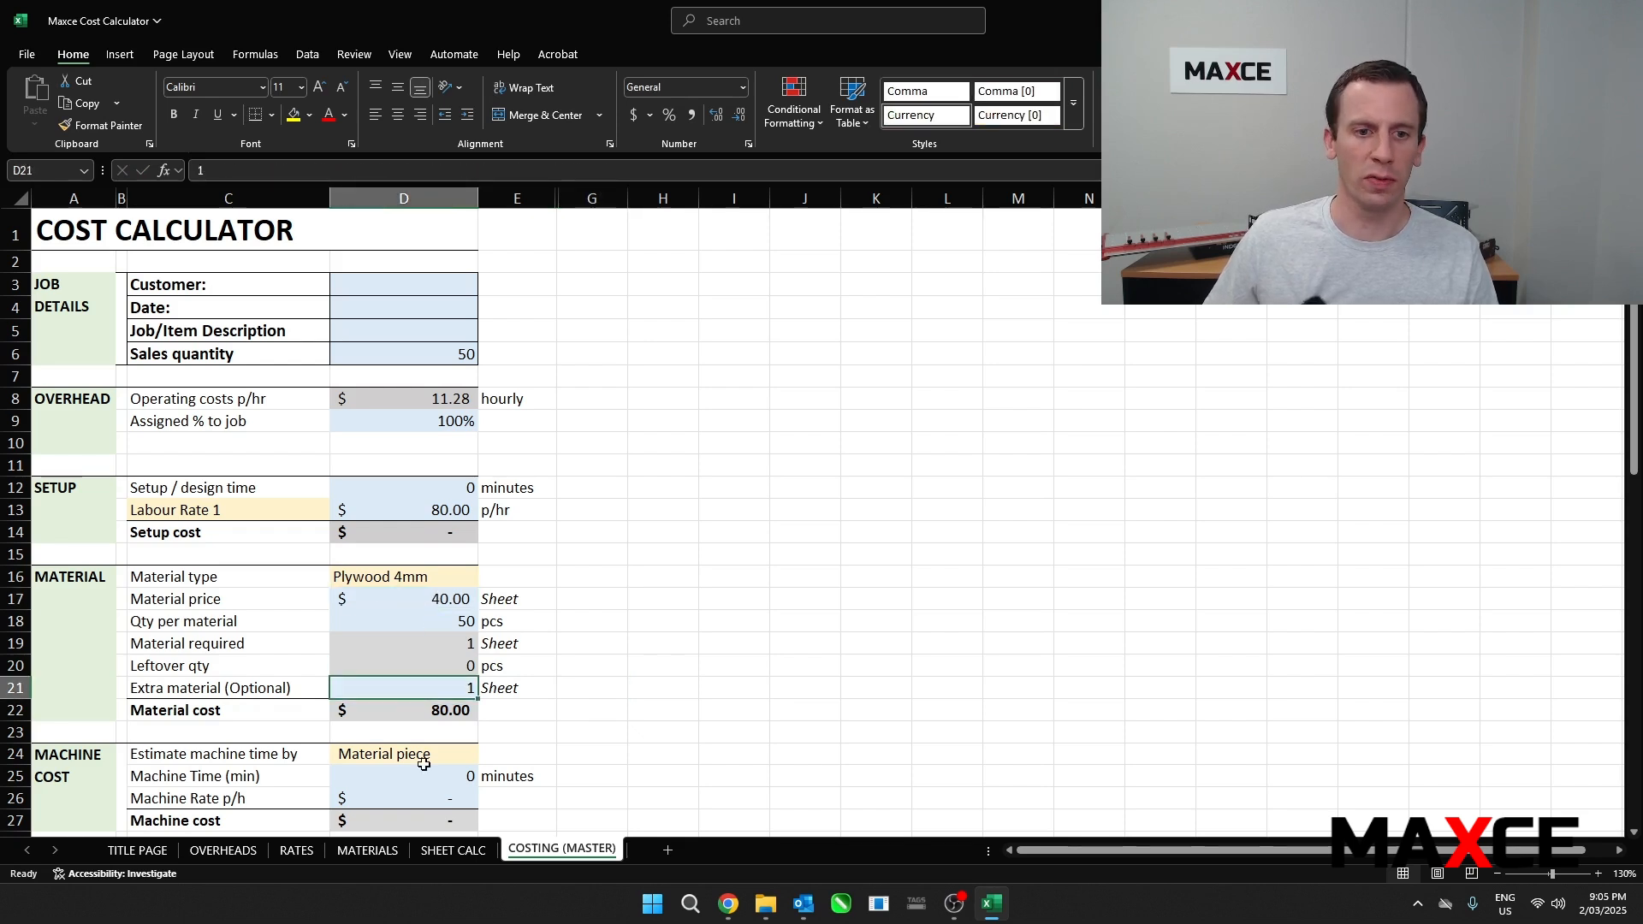
text(0)
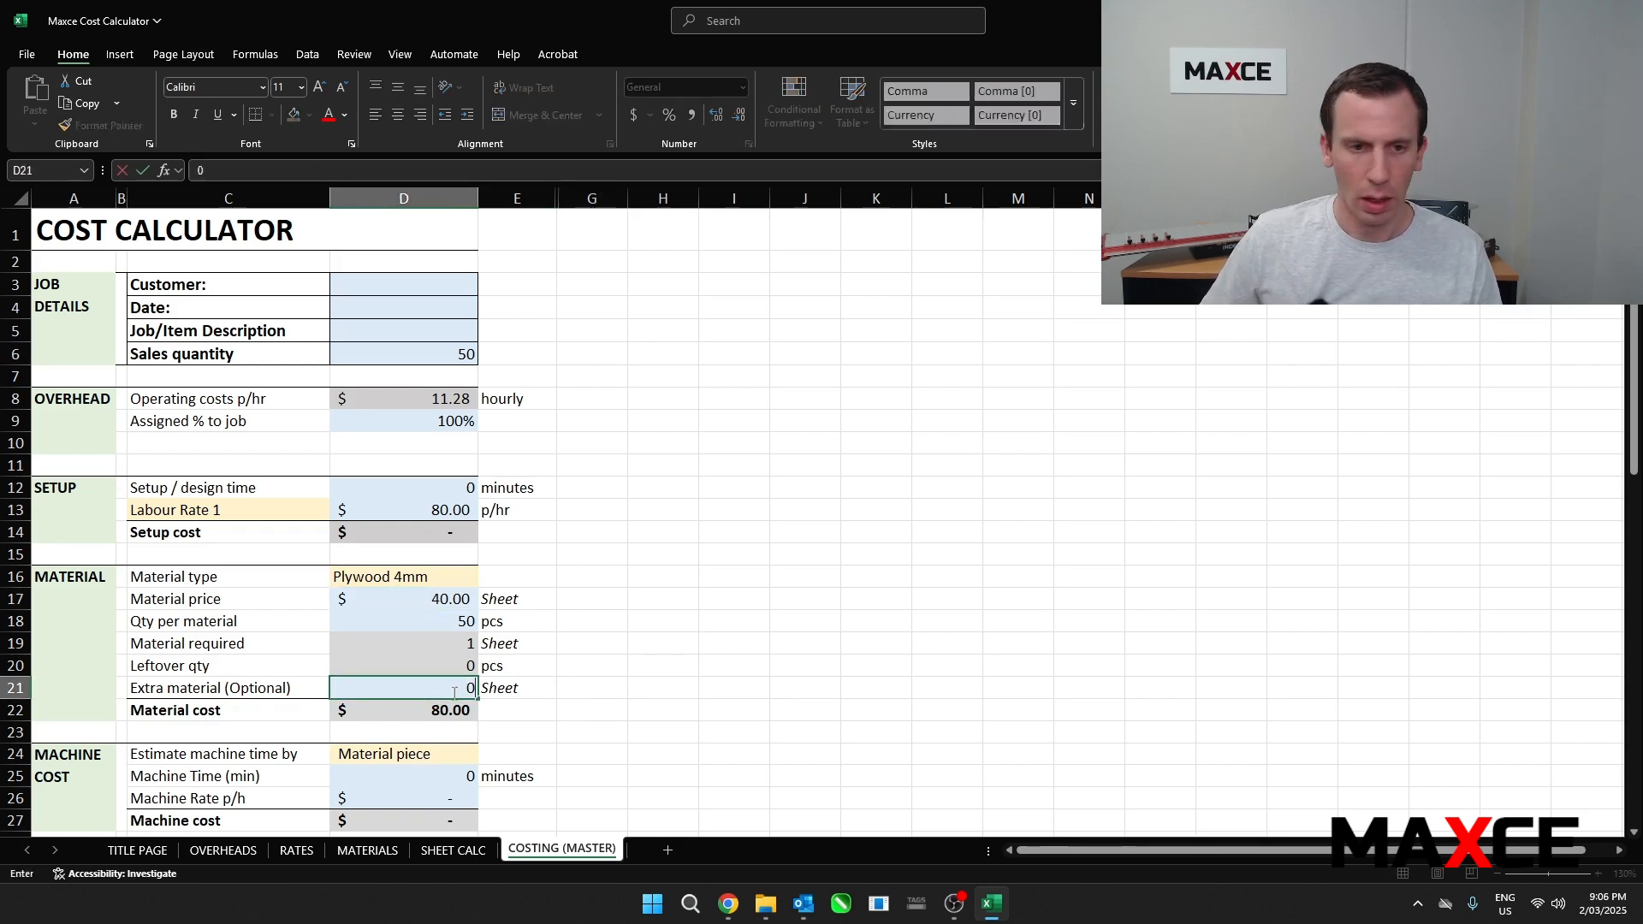
Set the Sales quantity to 48 and check the Material required and Leftover qty cells
click(415, 355)
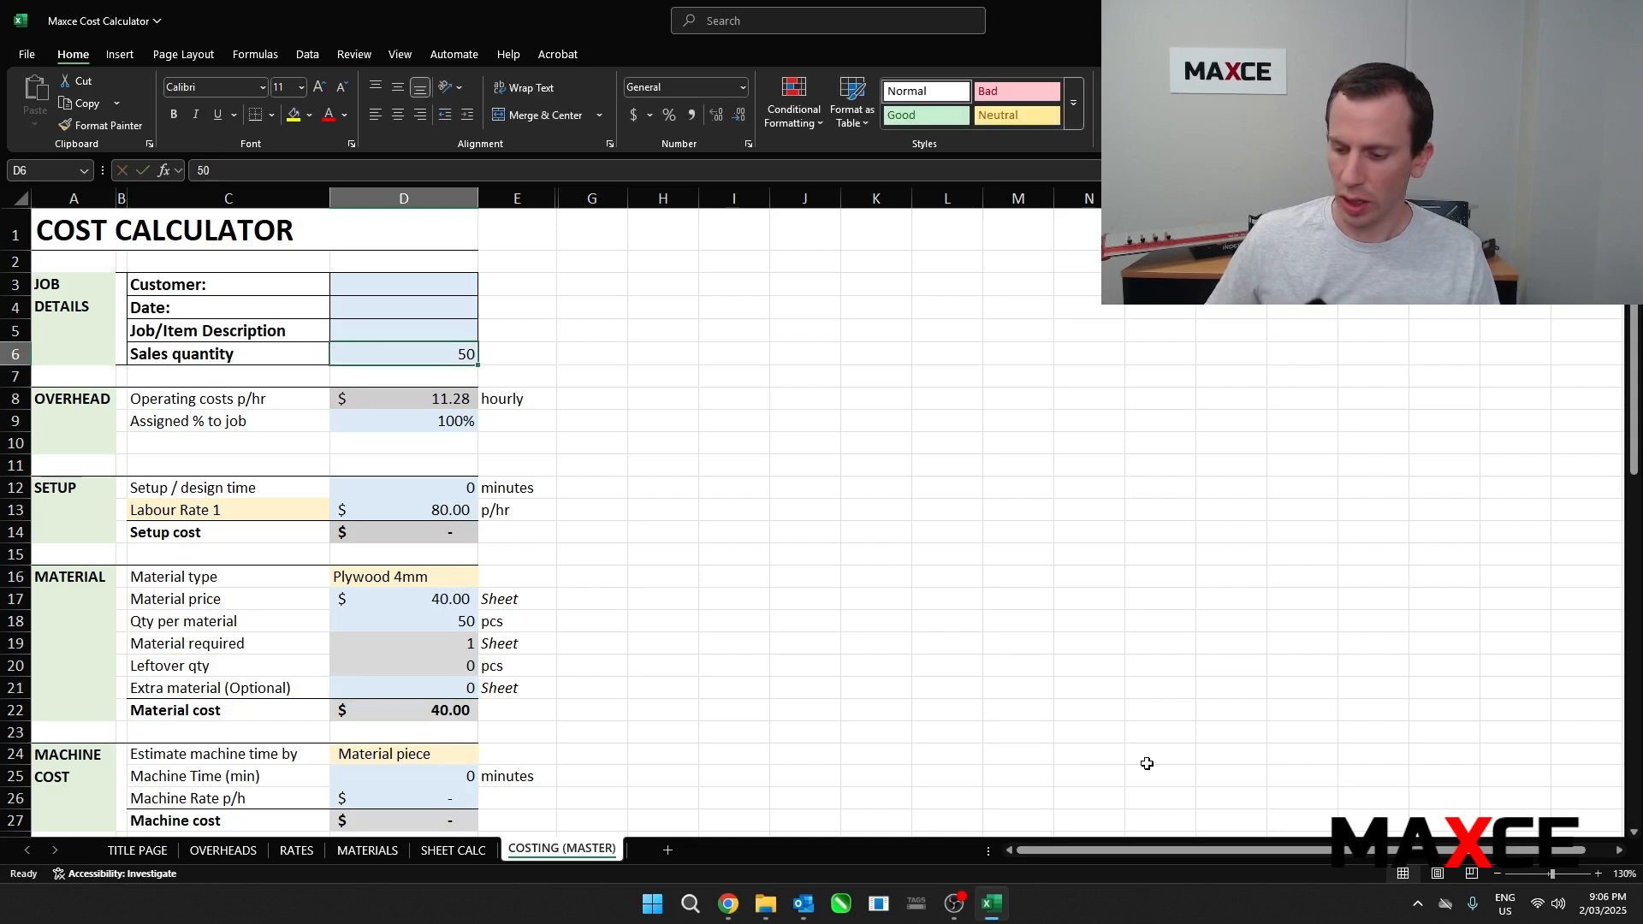
text(48)
key(Return)
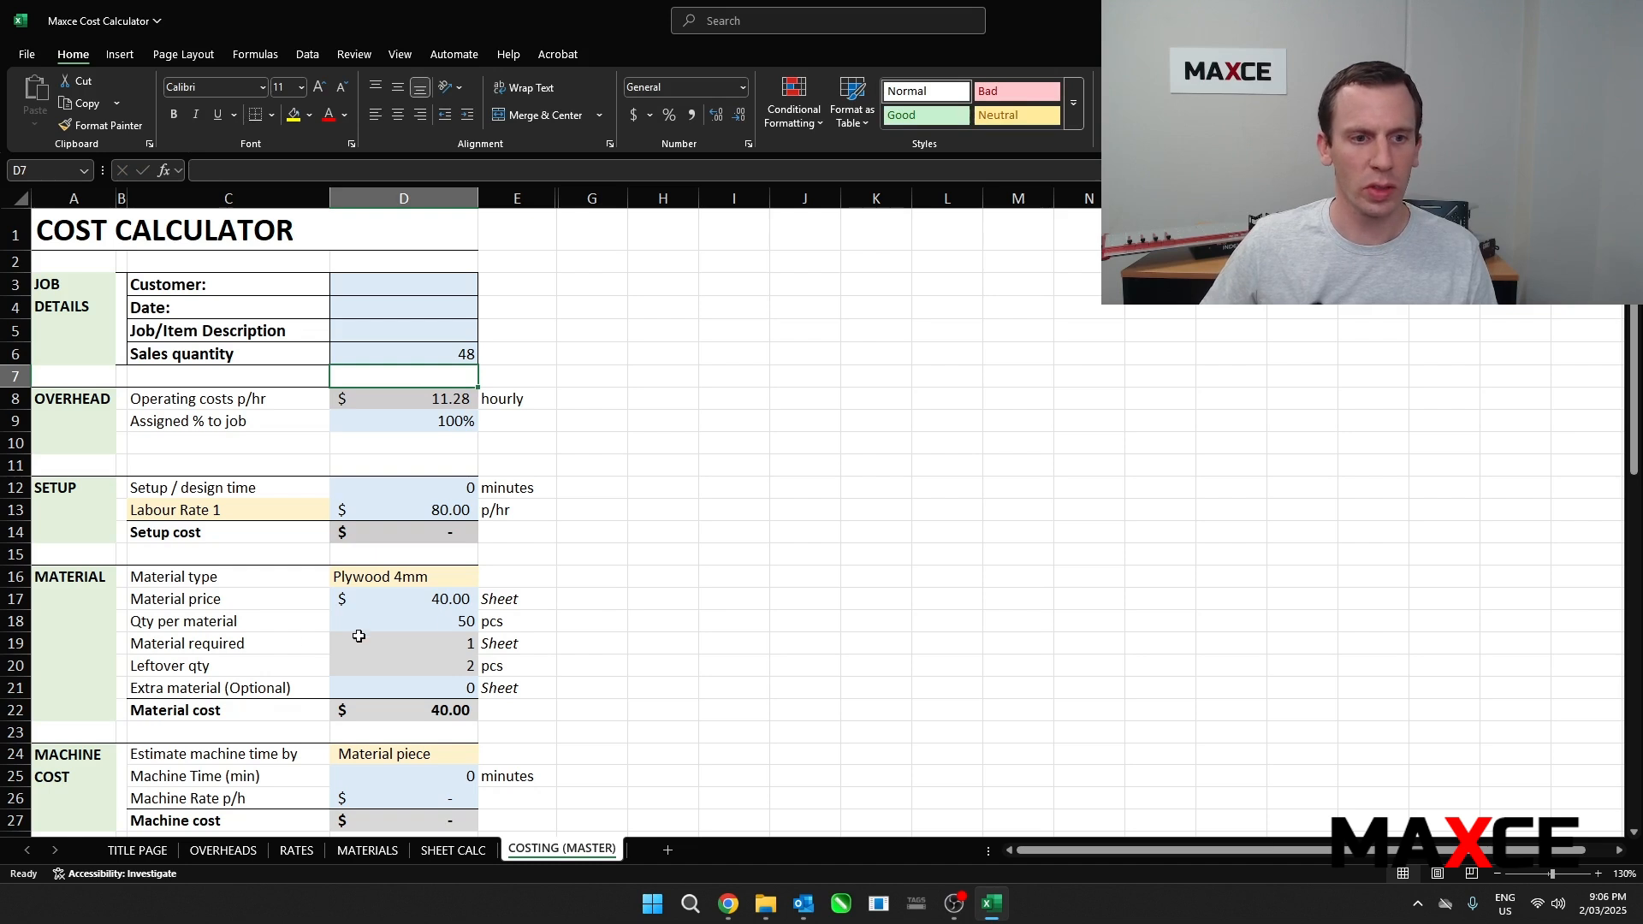
click(428, 640)
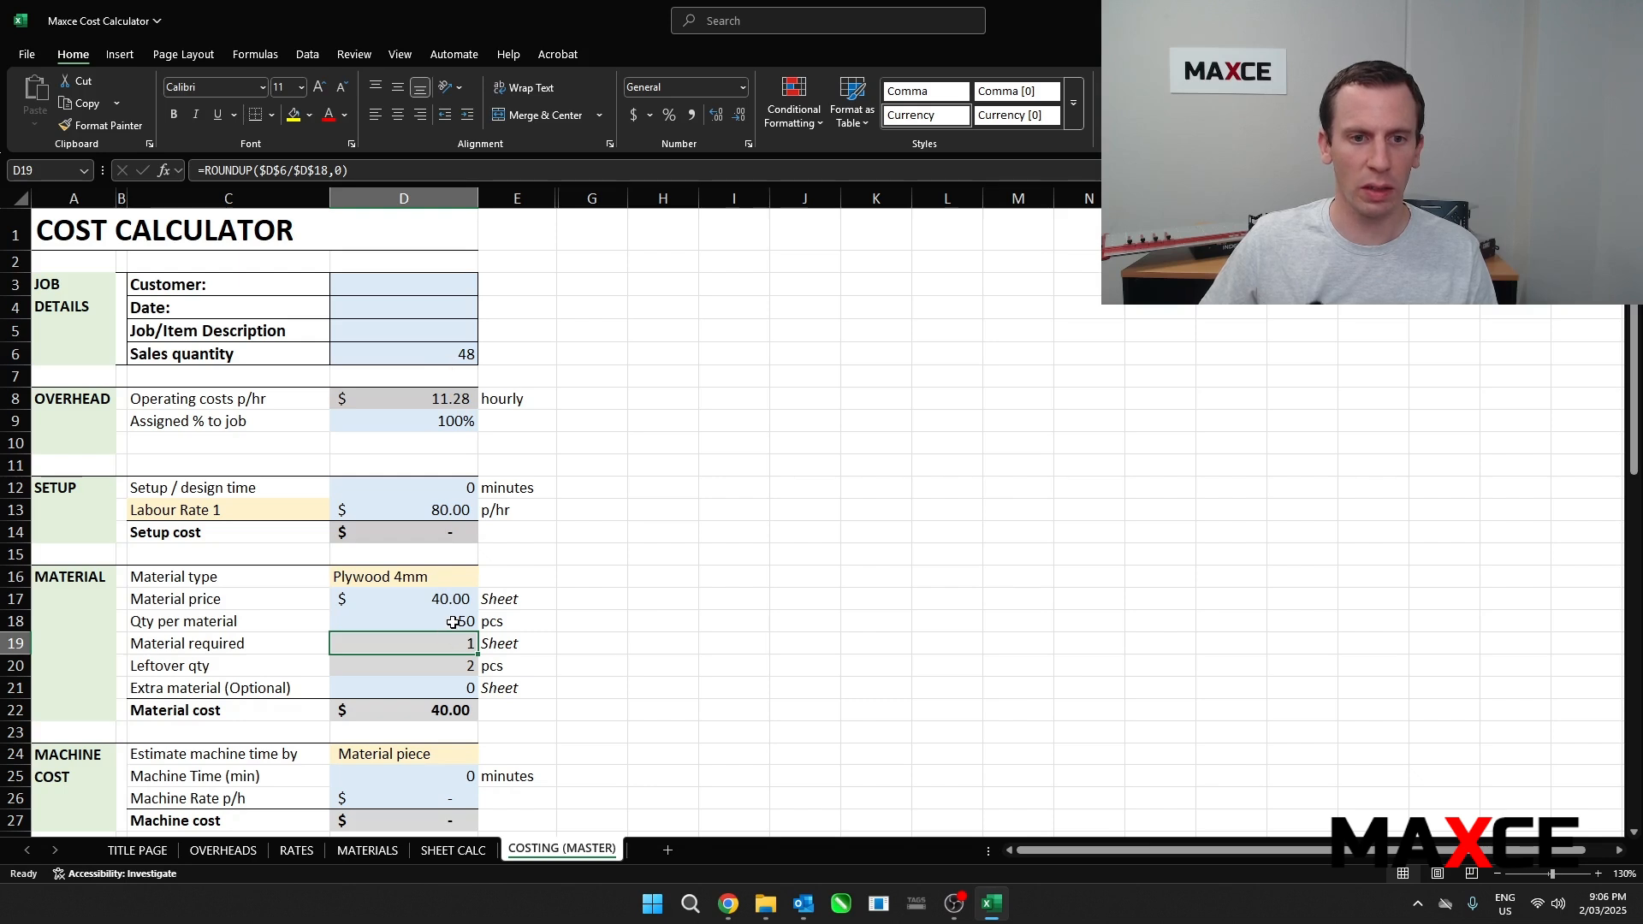
click(447, 667)
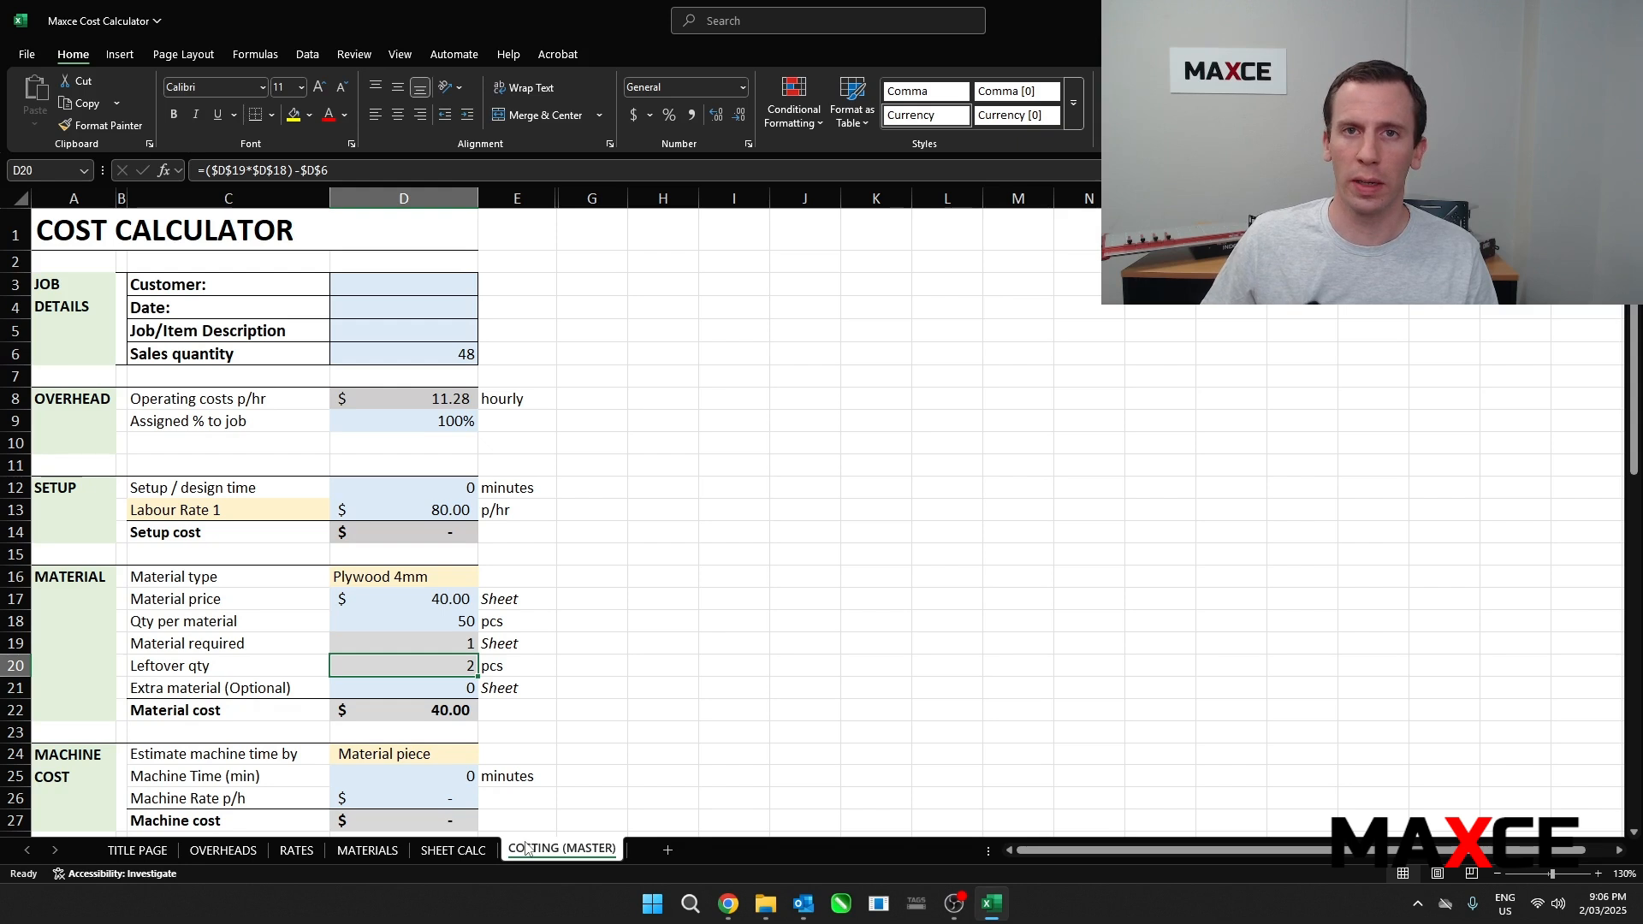
drag(229, 664, 385, 666)
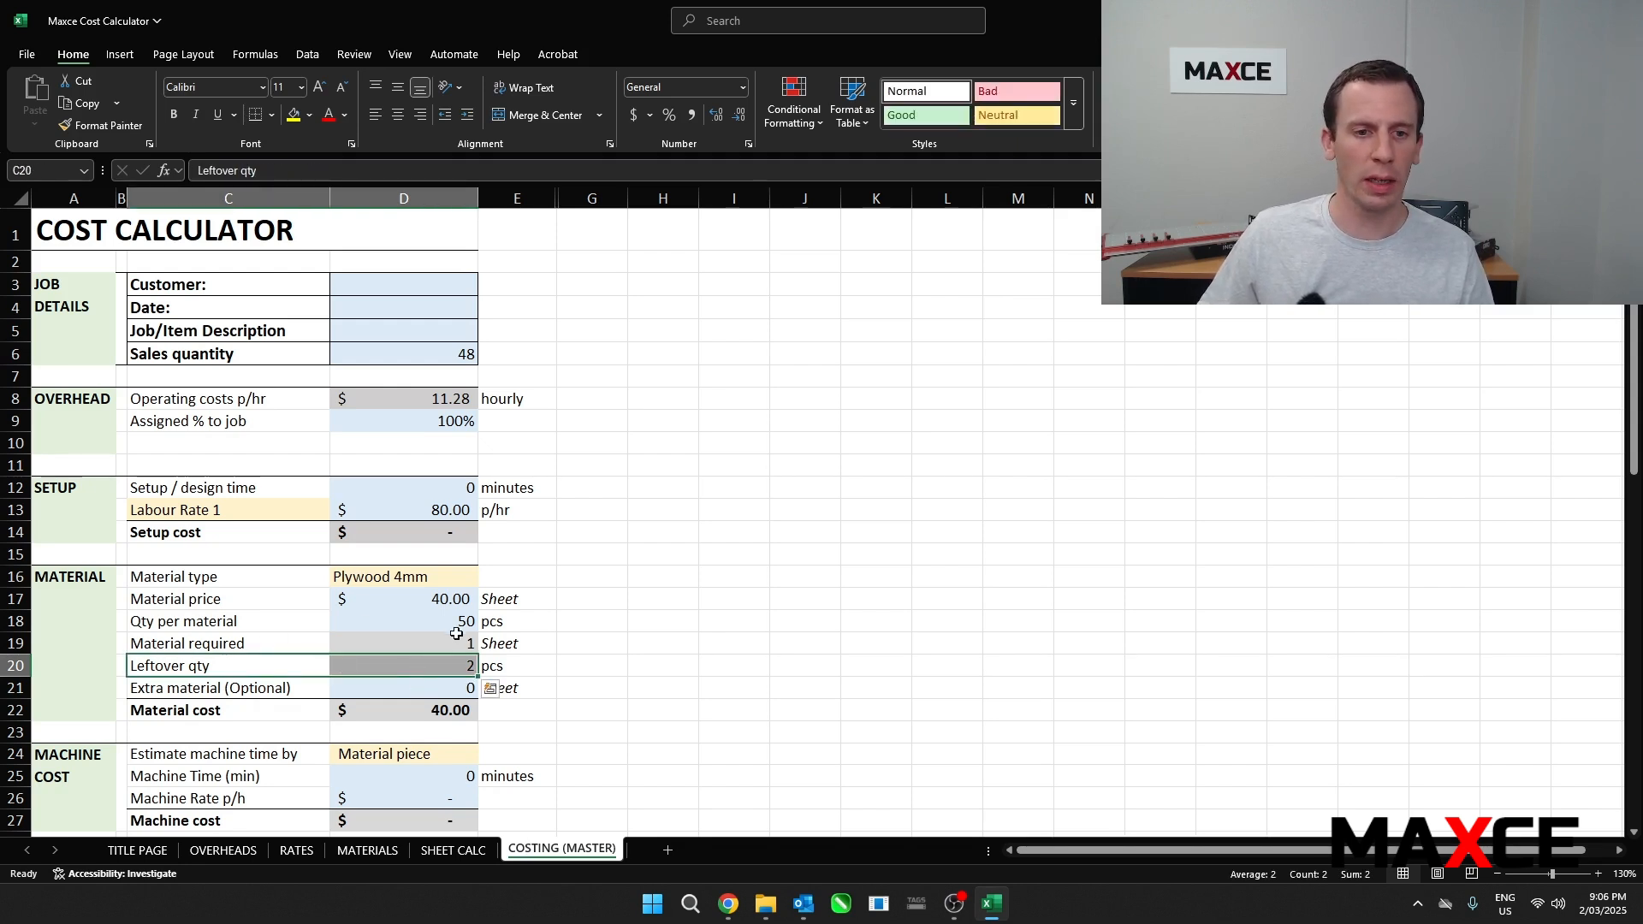
Examine the MACHINE COST section of the costing sheet
scroll(451, 626, down, 1)
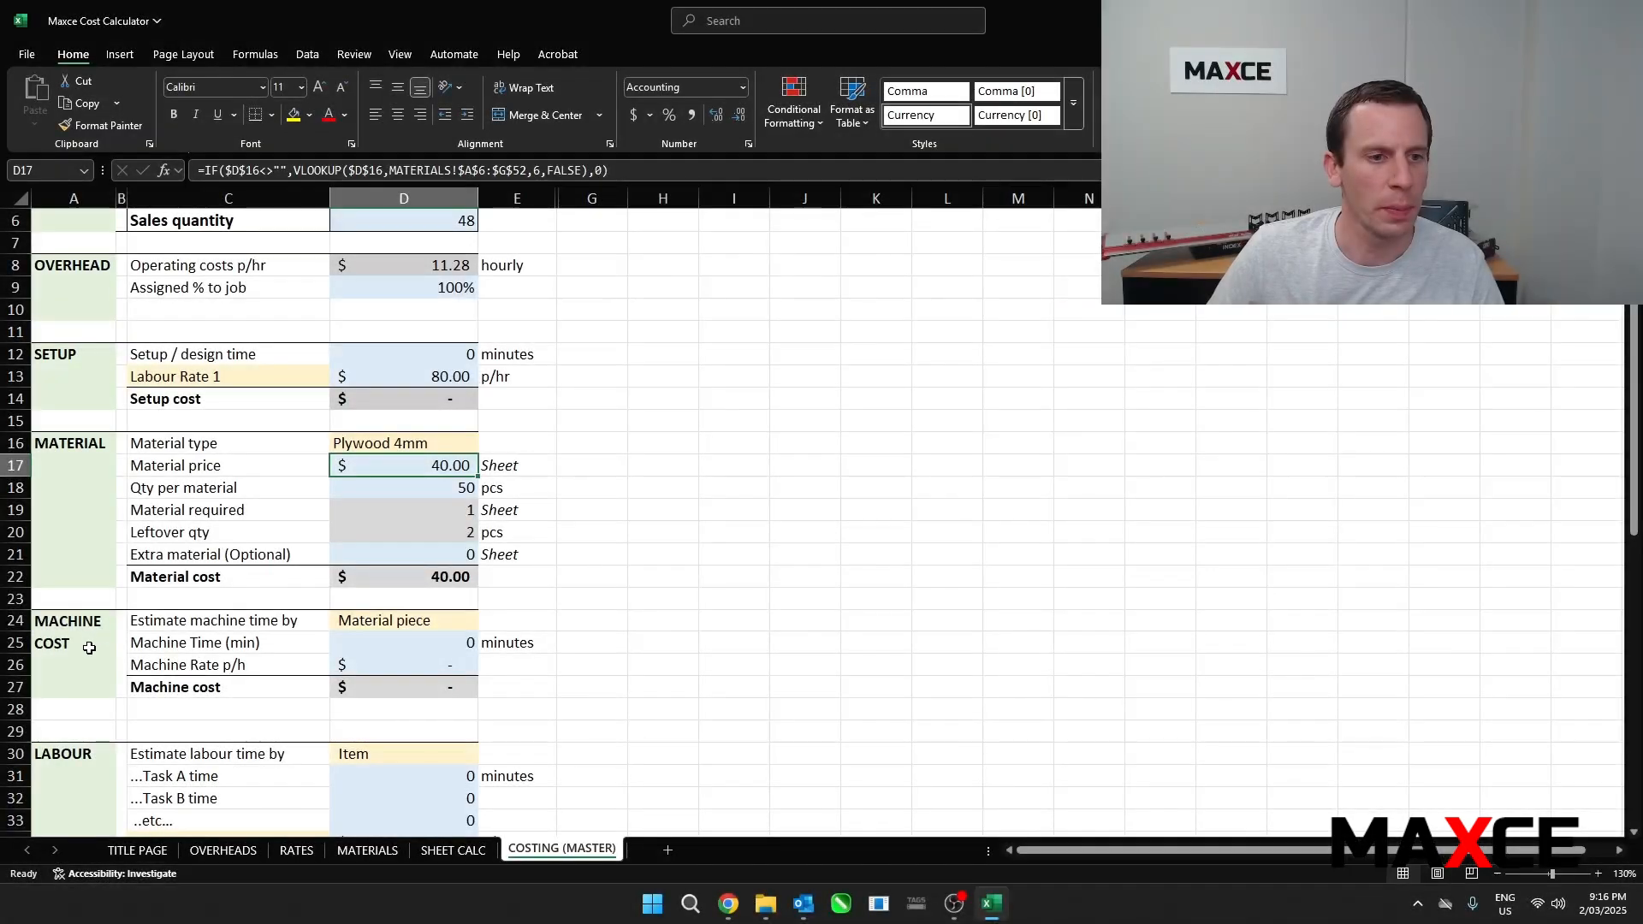
click(89, 648)
scroll(445, 624, down, 1)
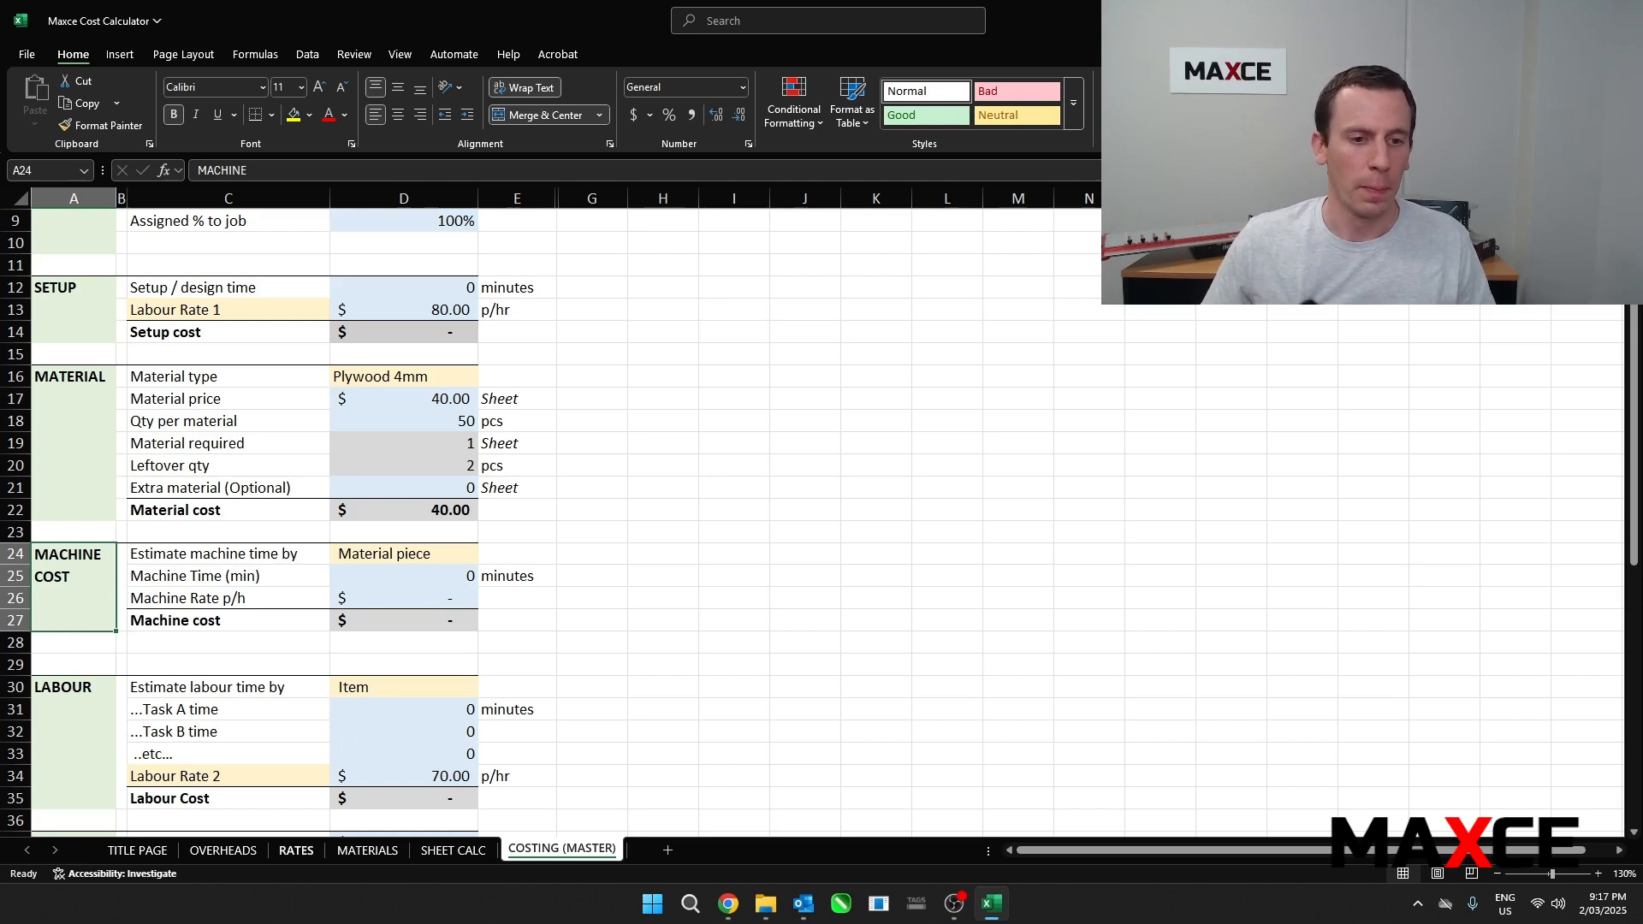
Open the RATES sheet and review the Machine Rates table, including the CNC Router's max and min rates
click(295, 852)
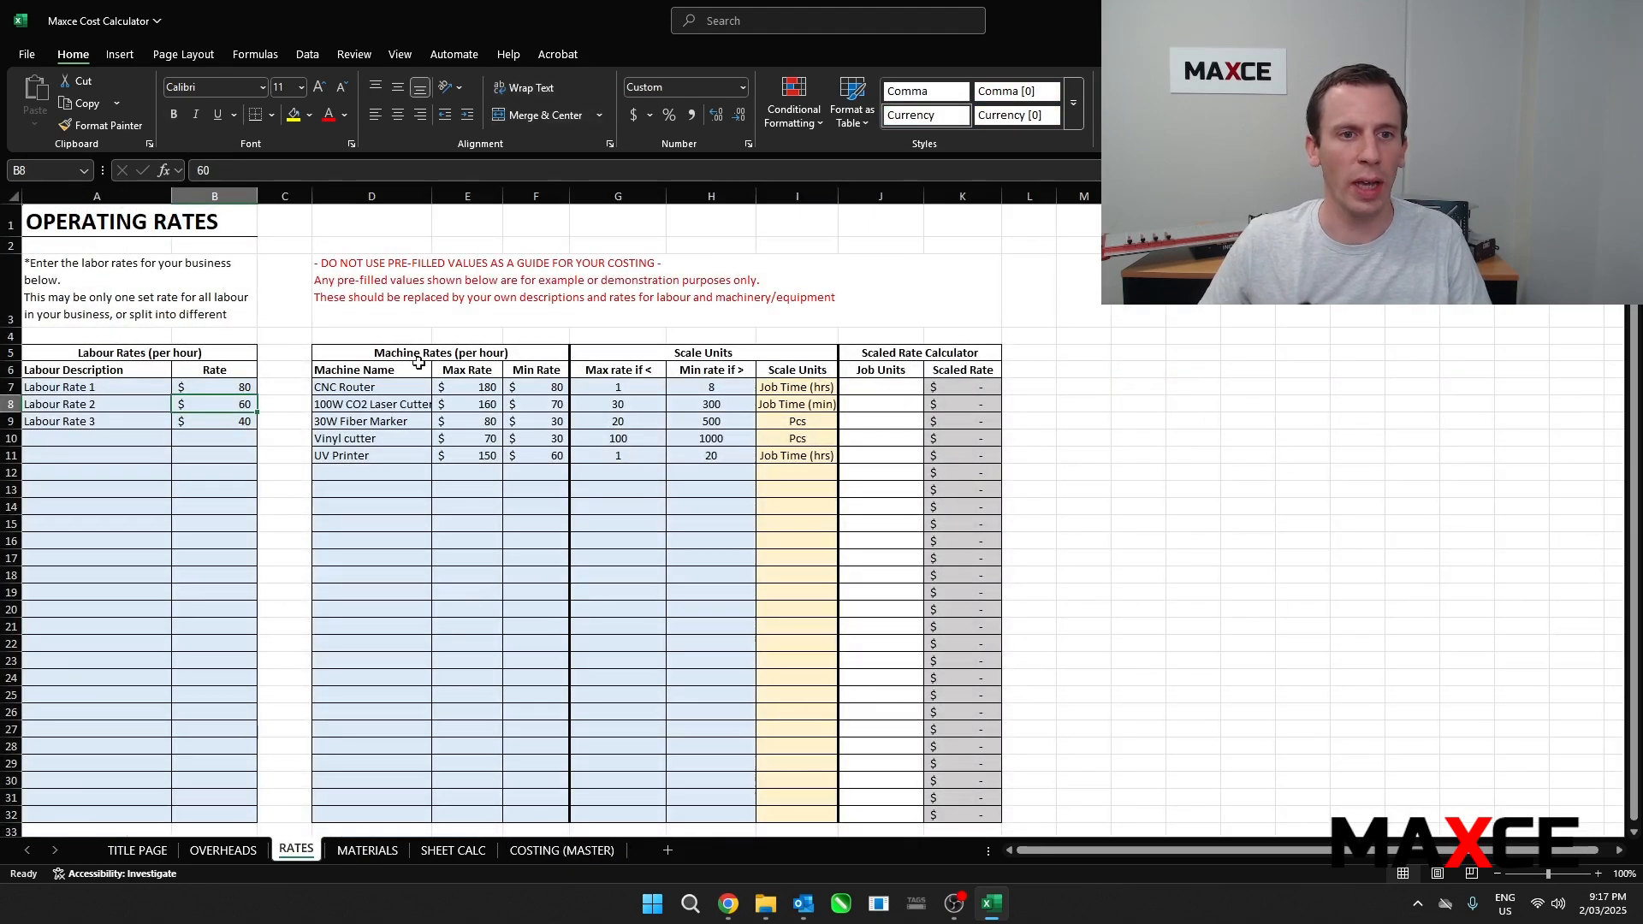
drag(387, 351, 524, 459)
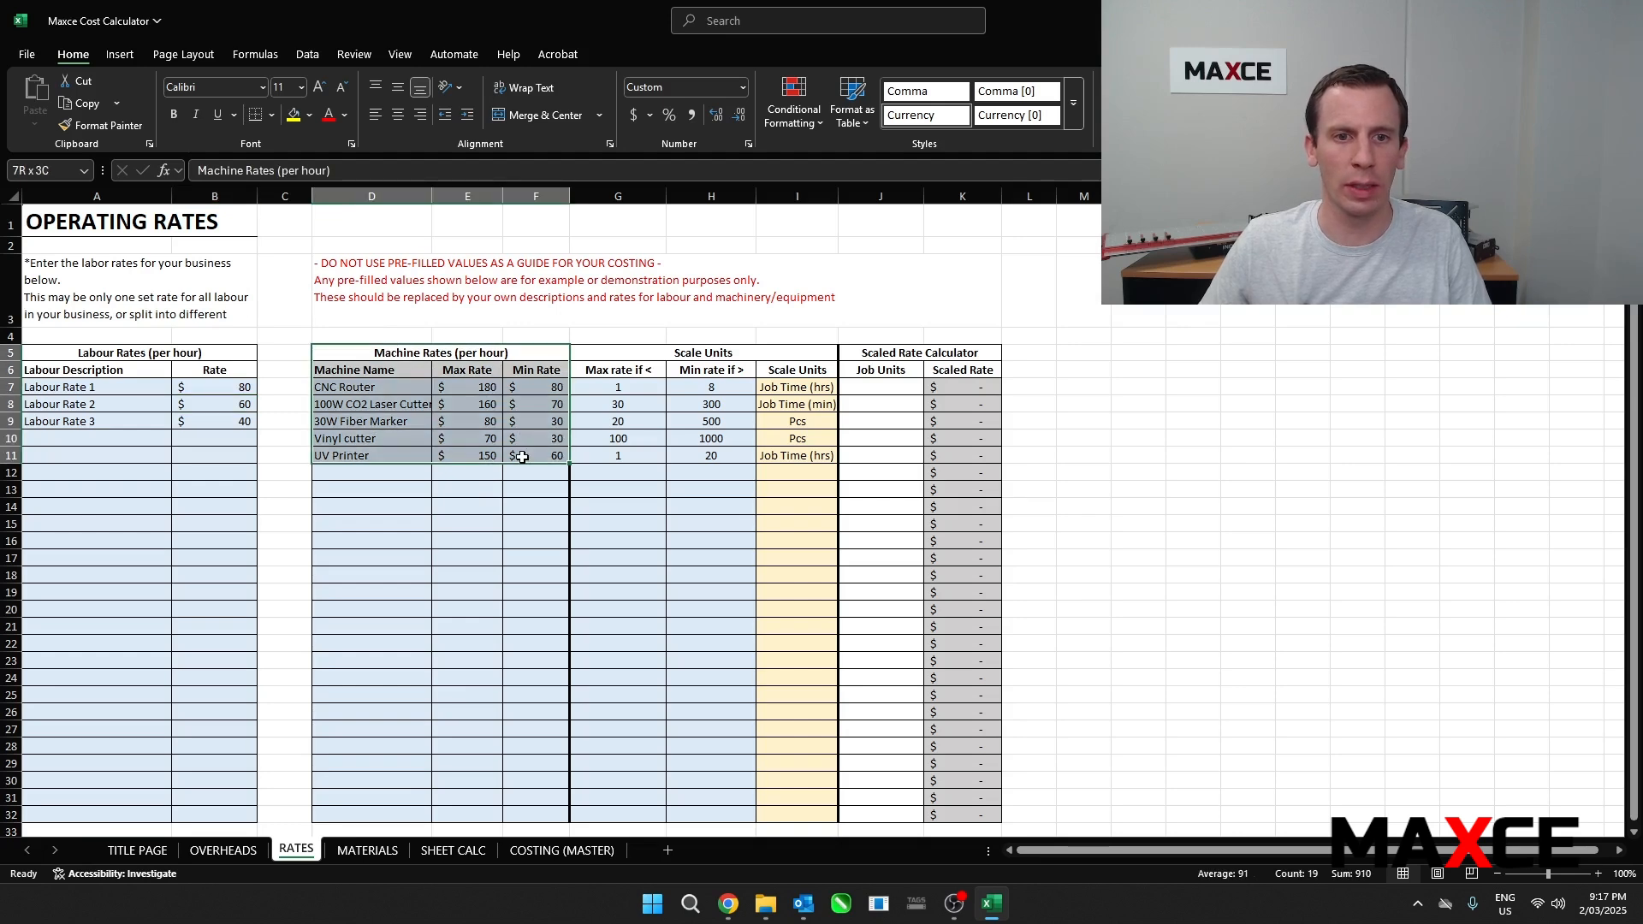
click(454, 507)
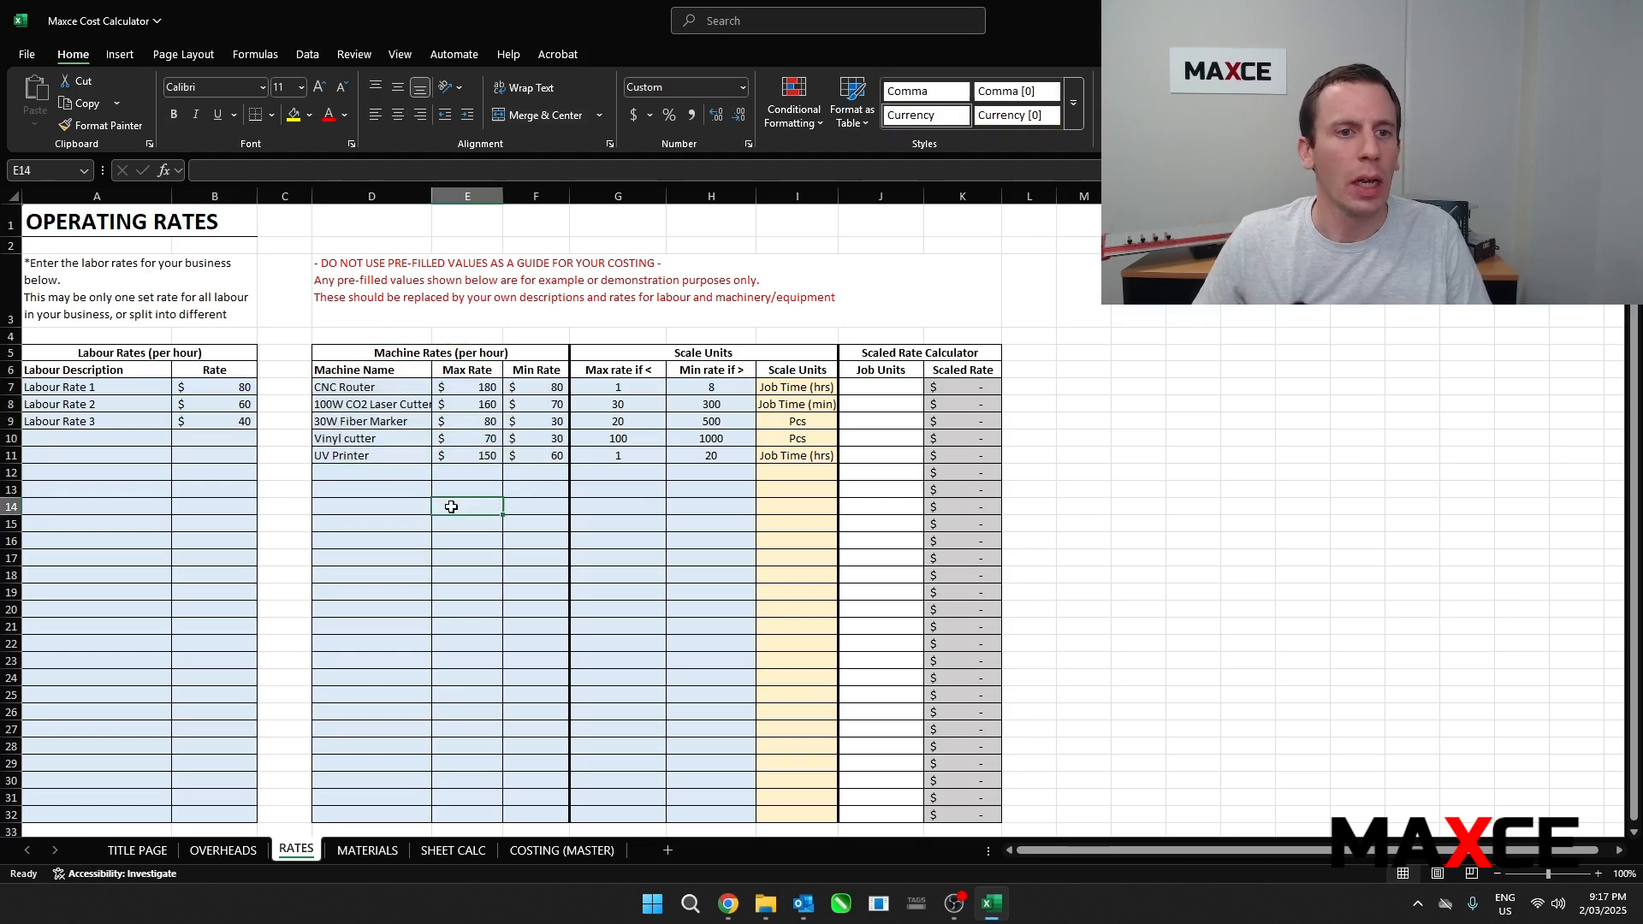
click(467, 387)
click(527, 395)
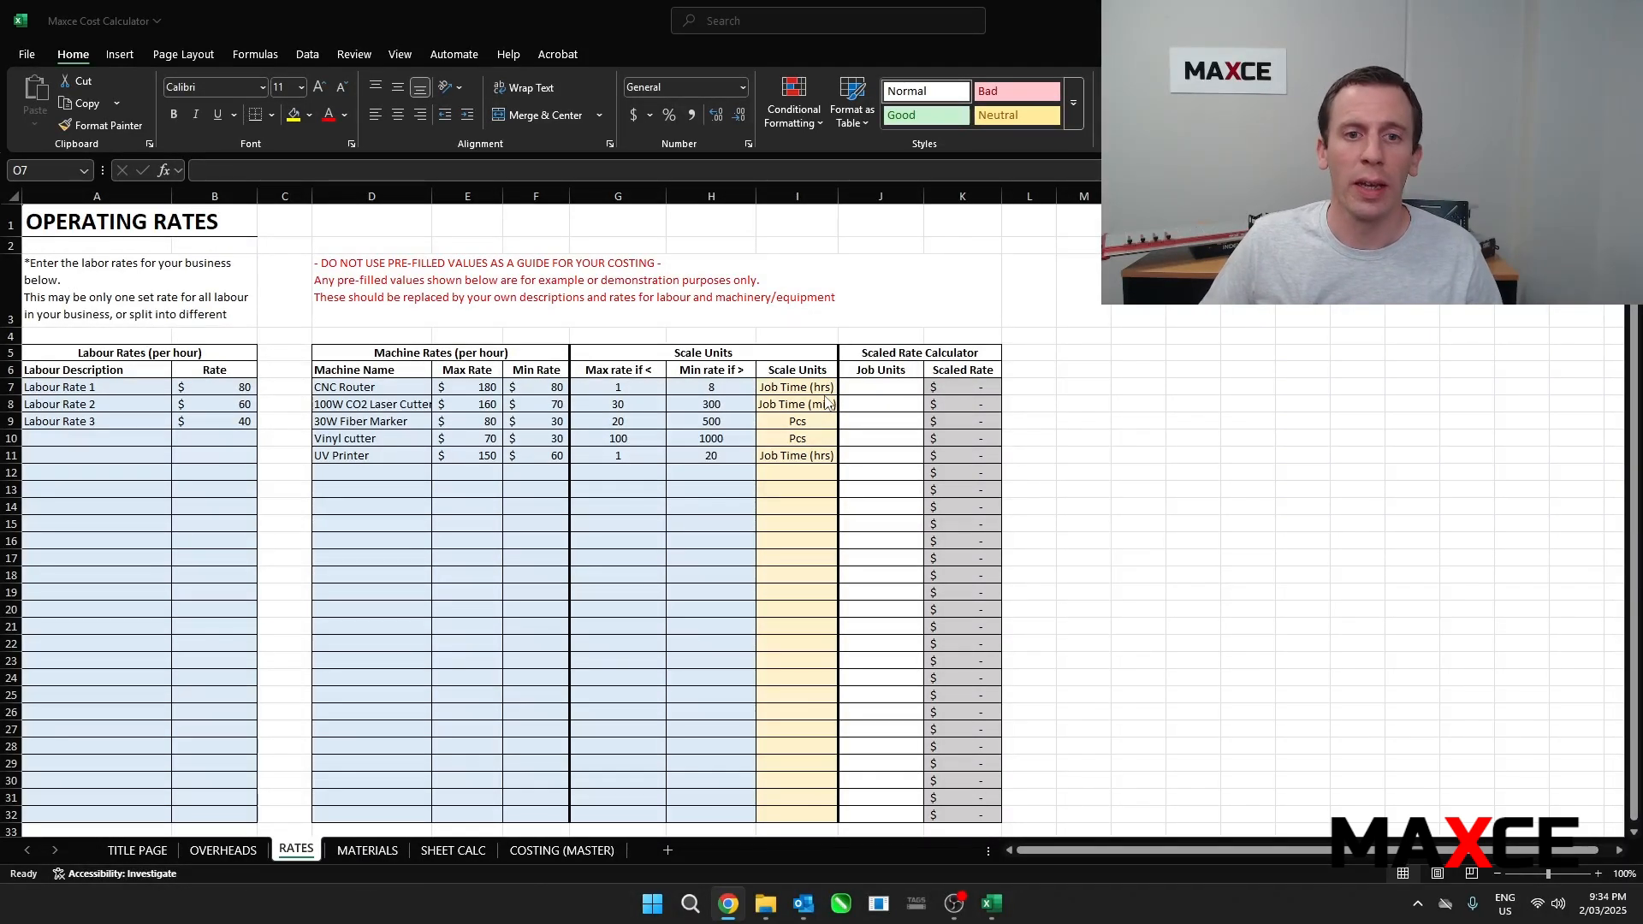
Inspect the CNC Router's Job Units cell and its scale limits for the maximum and minimum rates
click(875, 392)
click(895, 387)
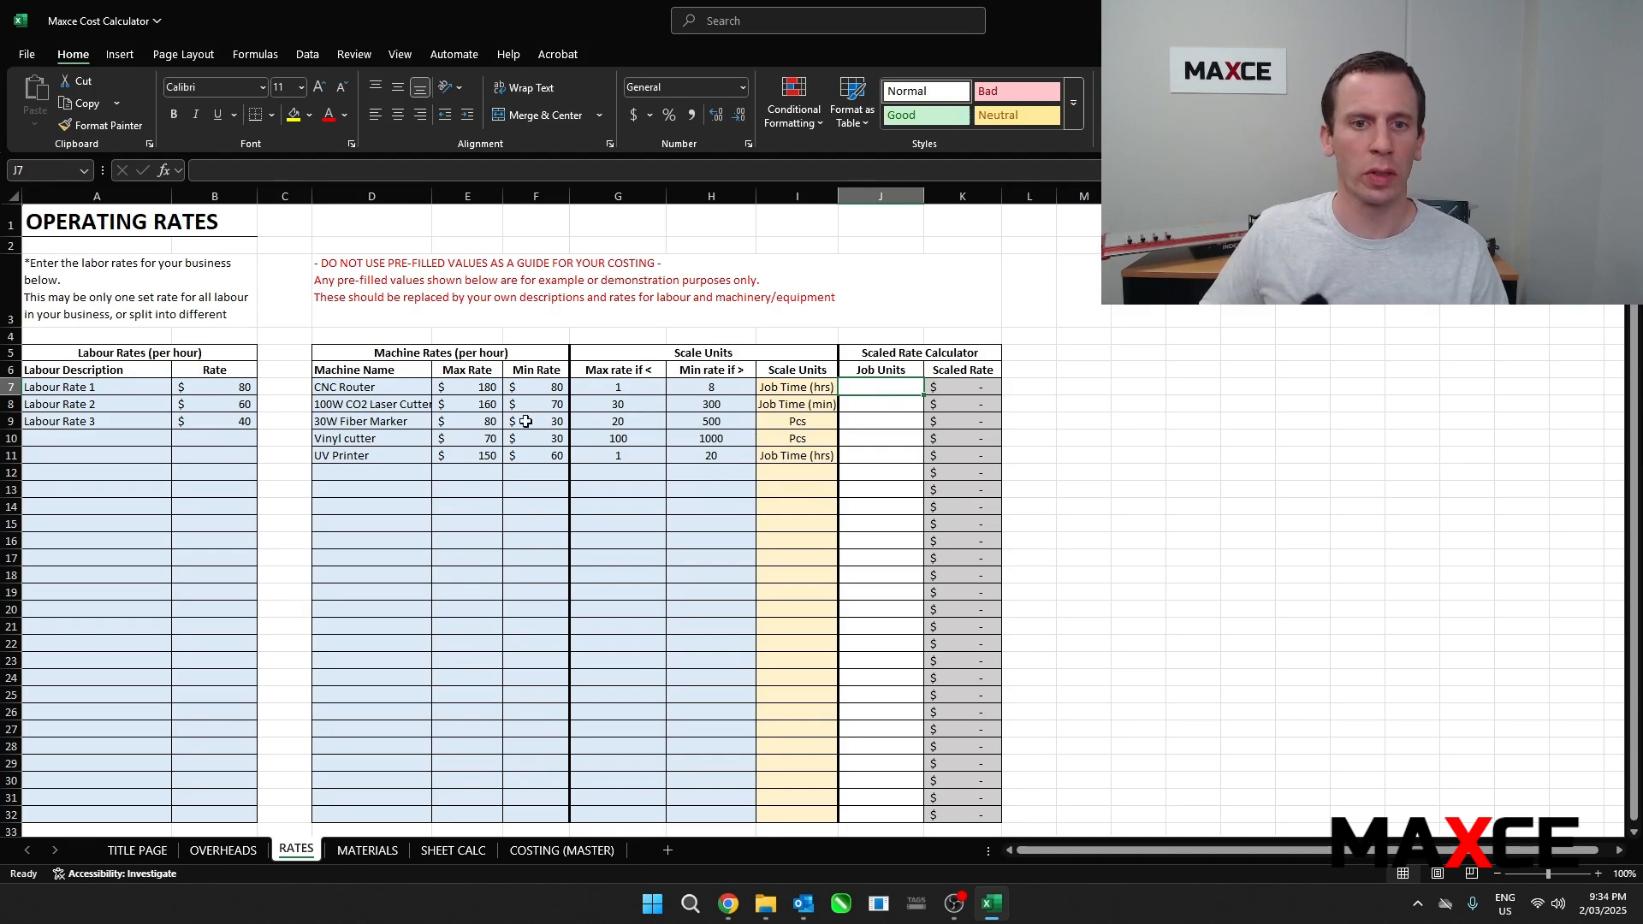
click(632, 387)
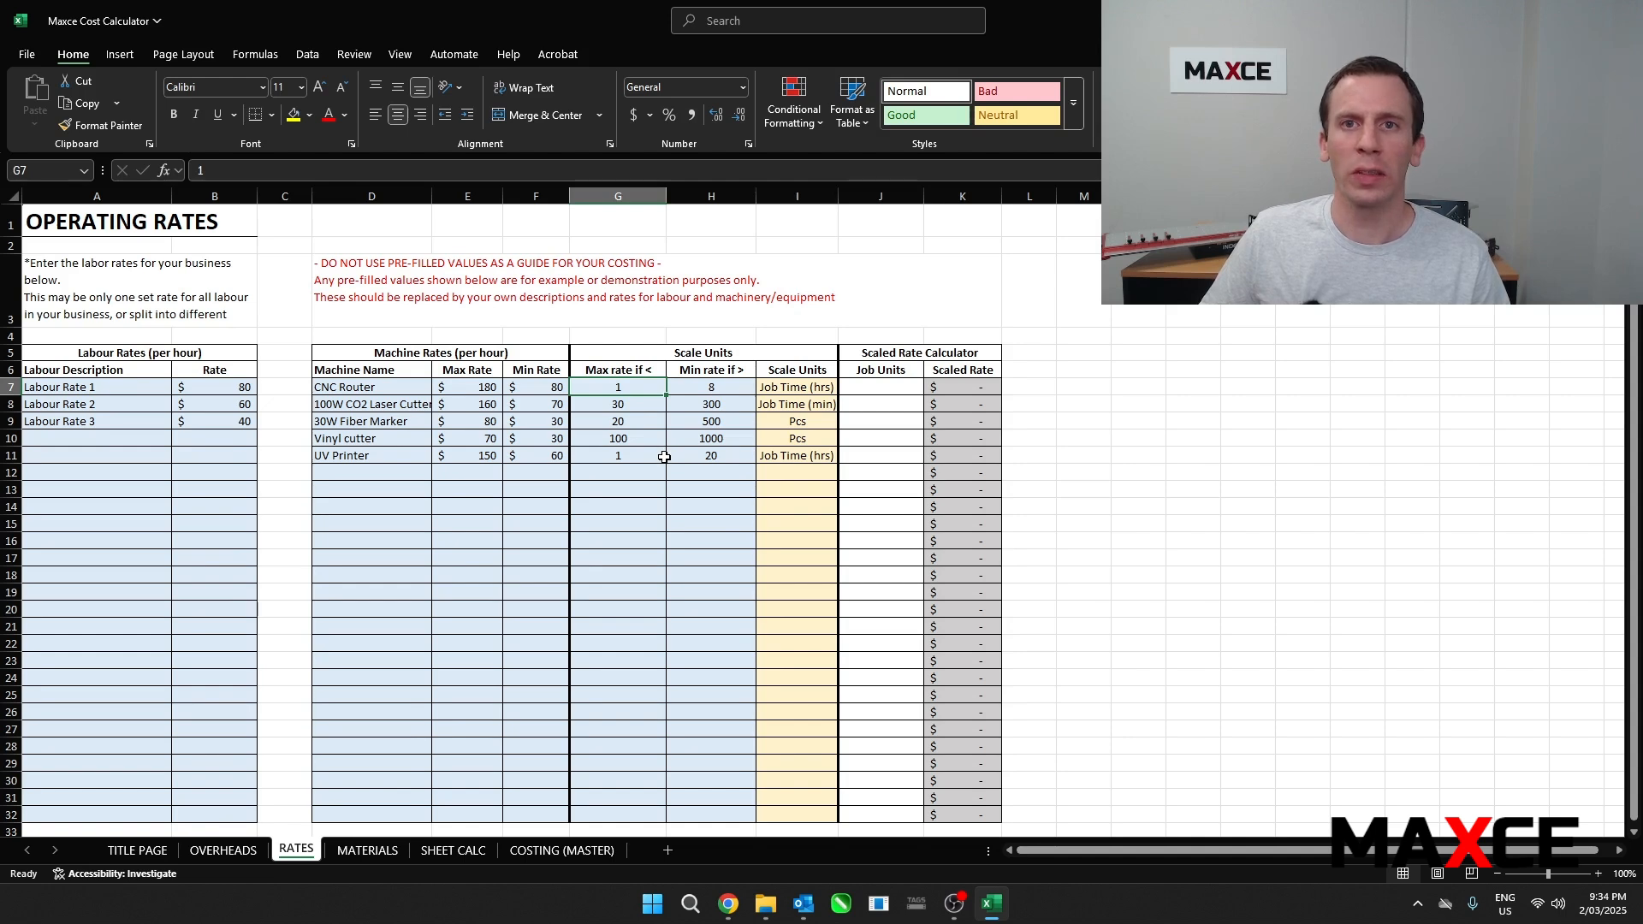
click(704, 389)
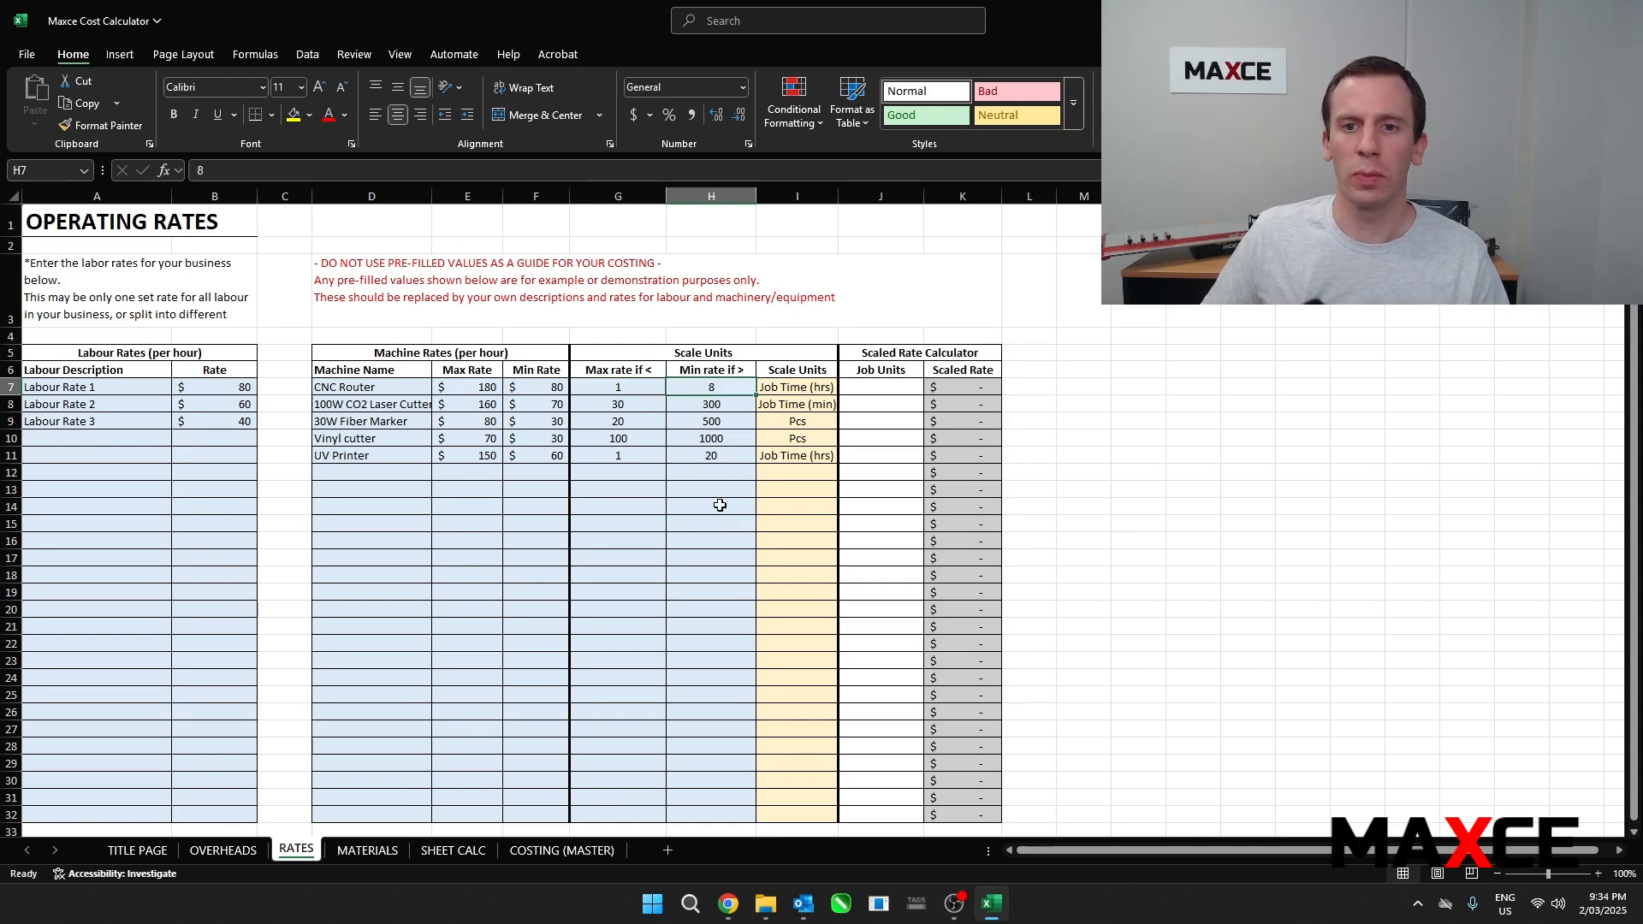
Set the CNC Router's Job Units to 5 in the Scaled Rate Calculator and check its Scaled Rate formula
click(894, 392)
text(5)
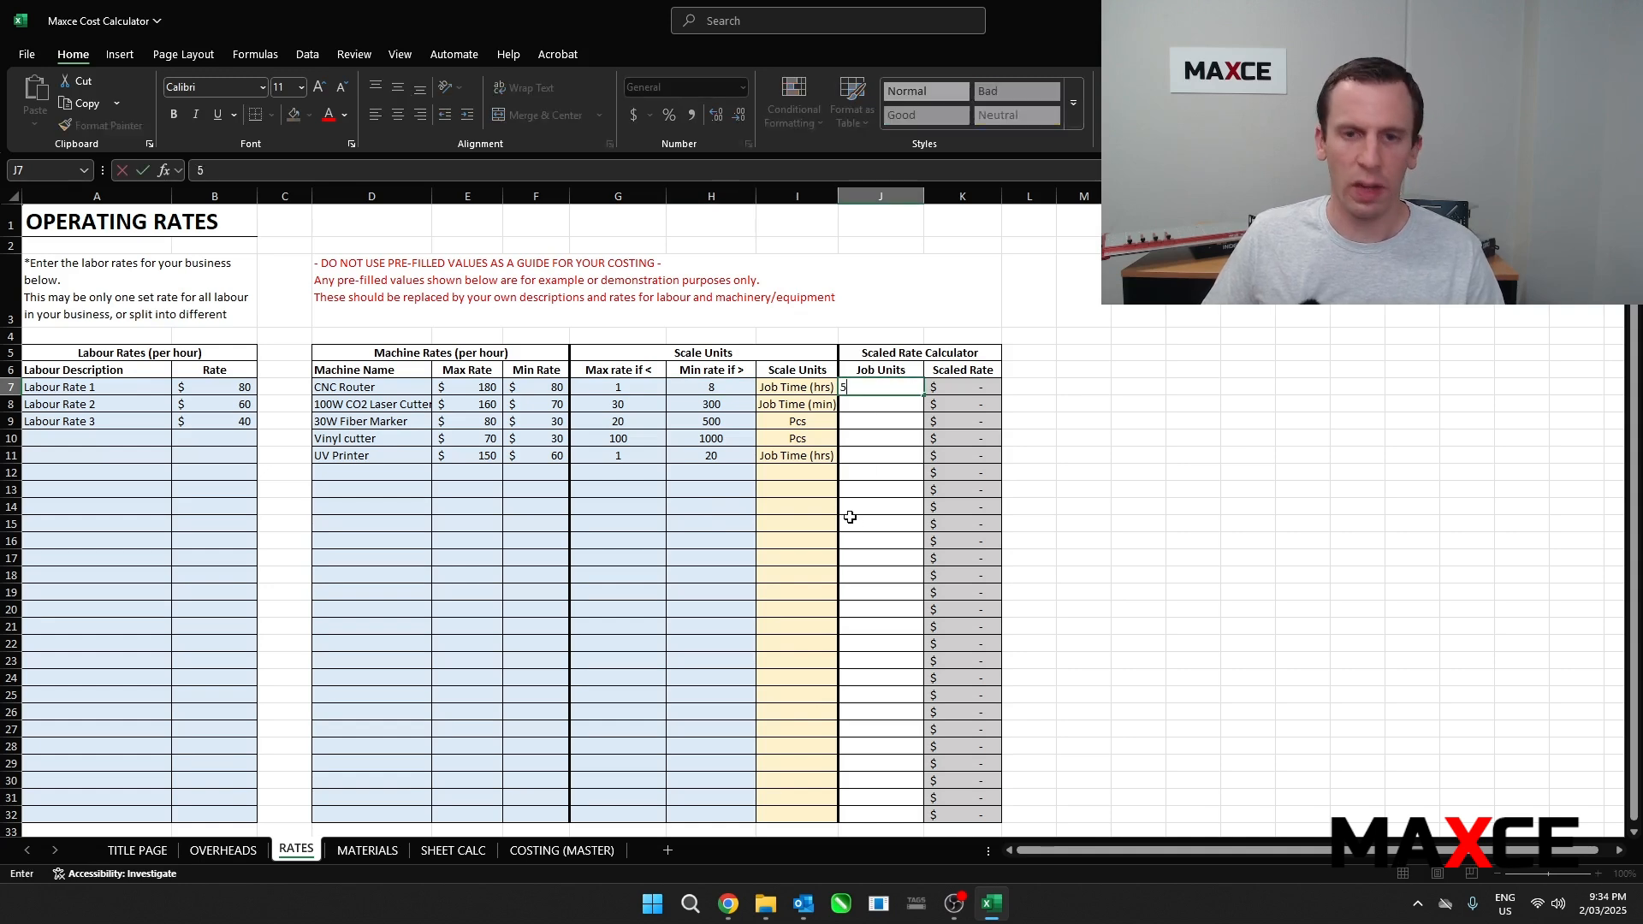
key(Return)
click(989, 390)
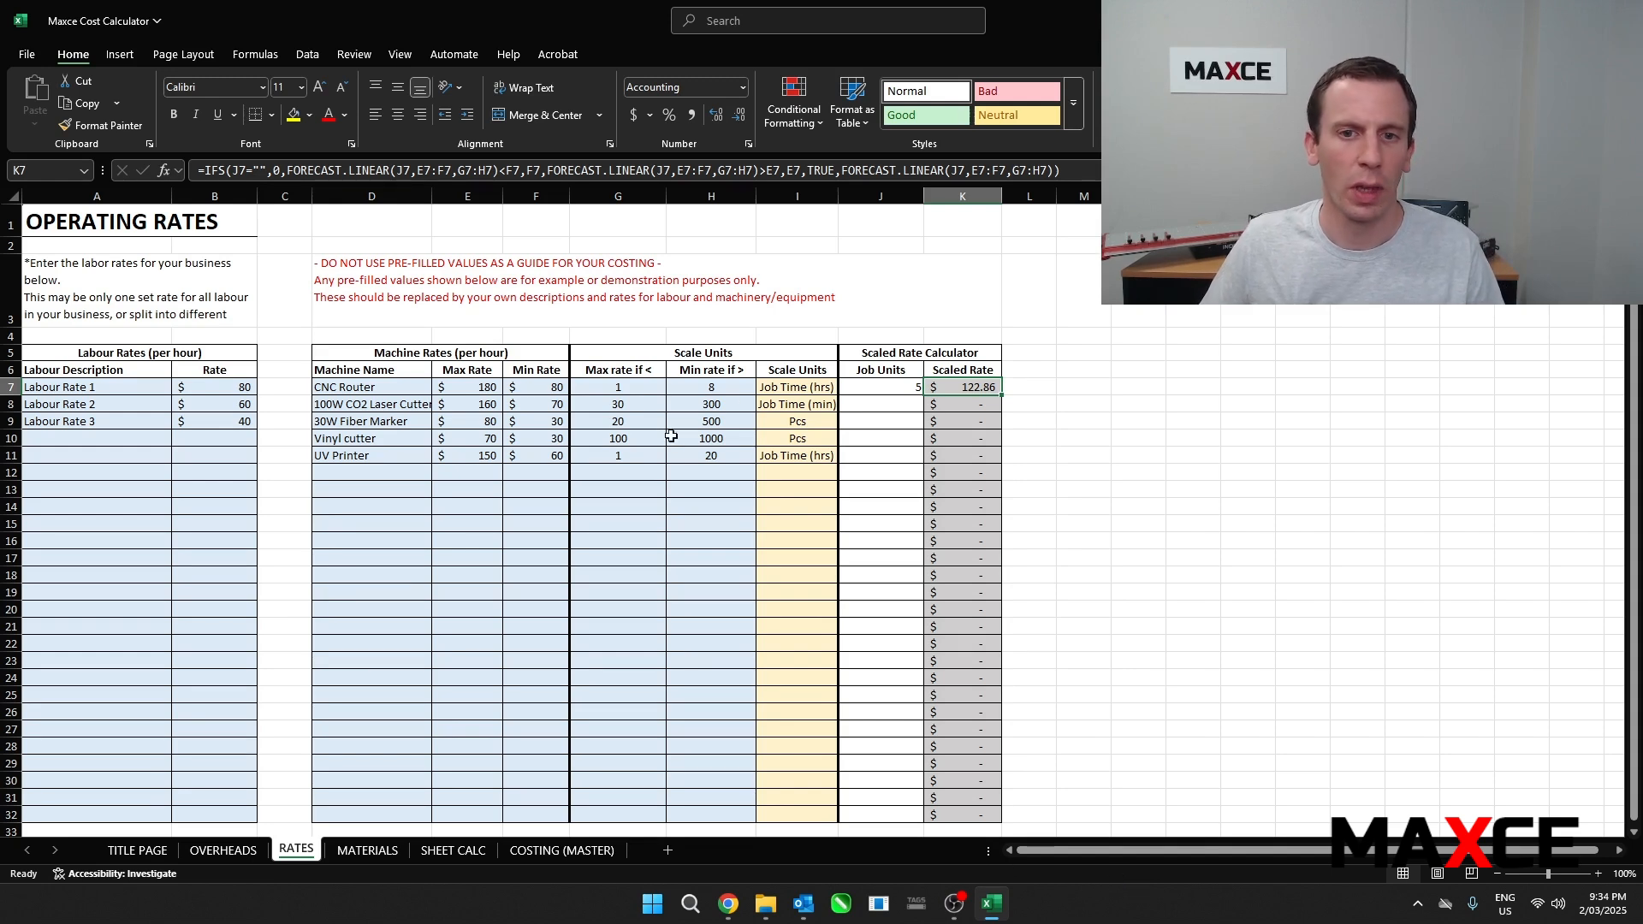
Set the Vinyl cutter's Job Units to 300 and check its Scaled Rate cell
click(885, 438)
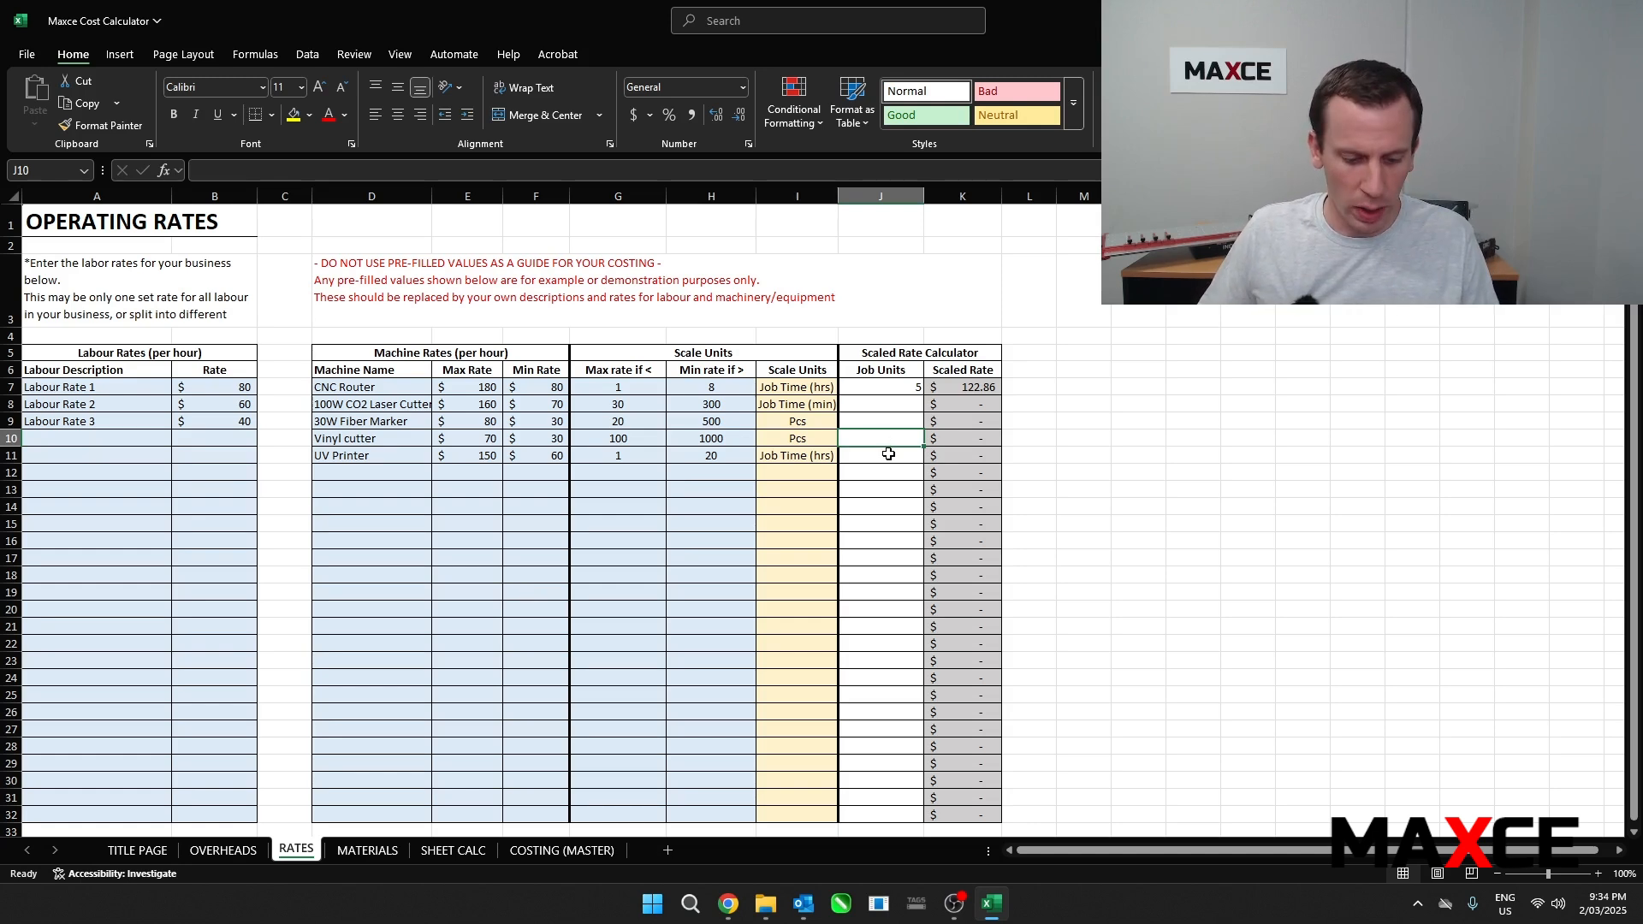
text(300)
key(Return)
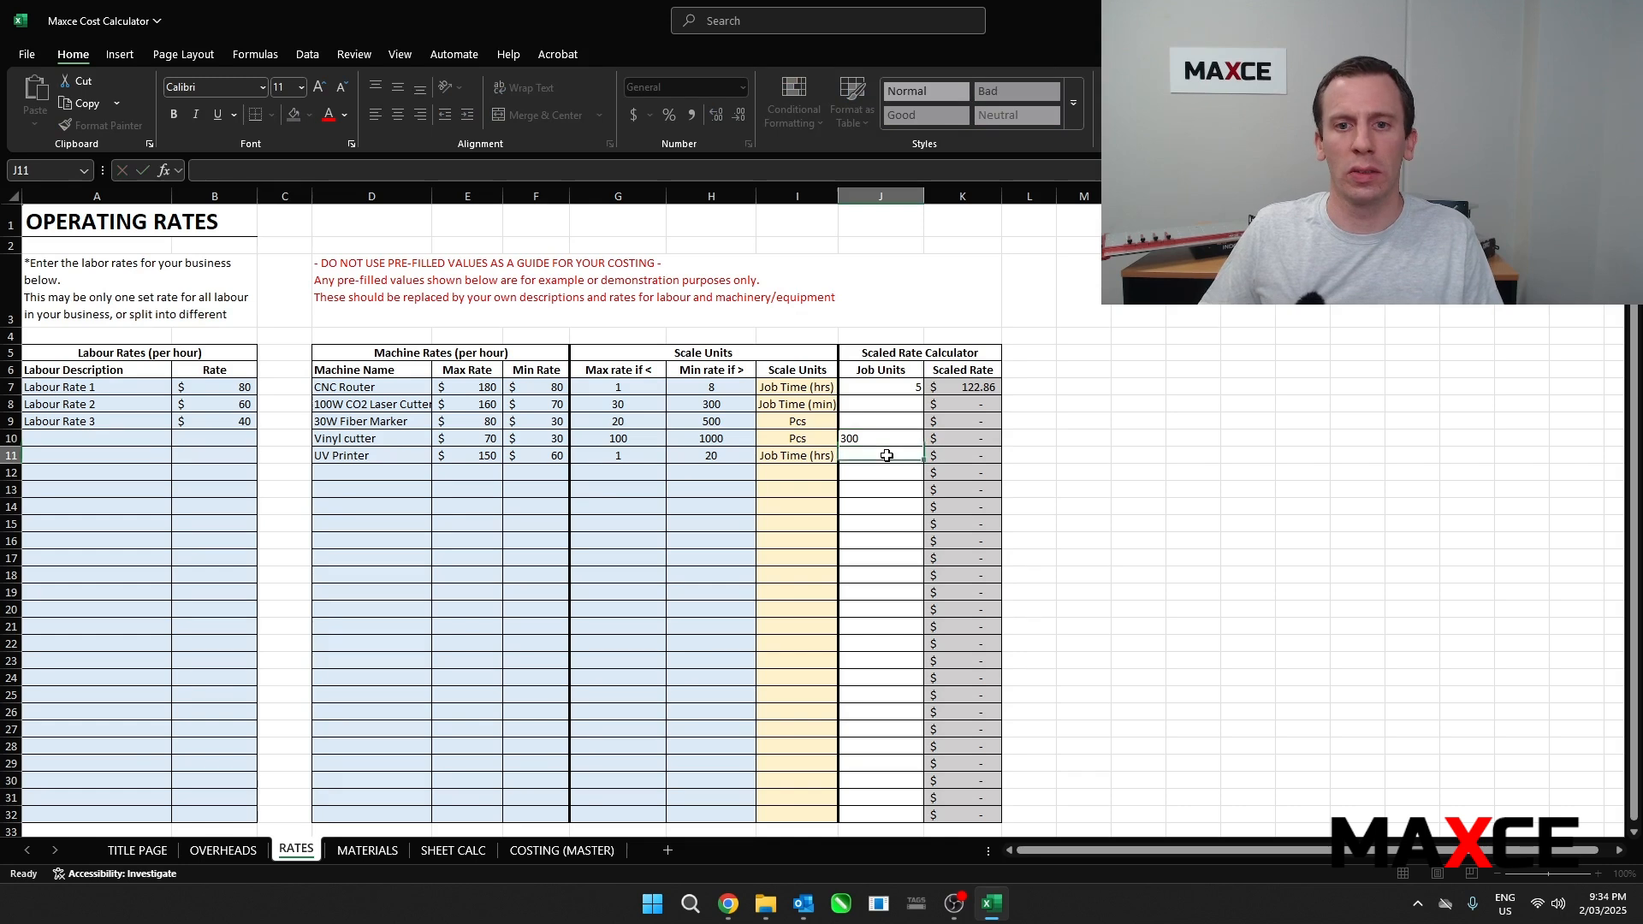
click(972, 440)
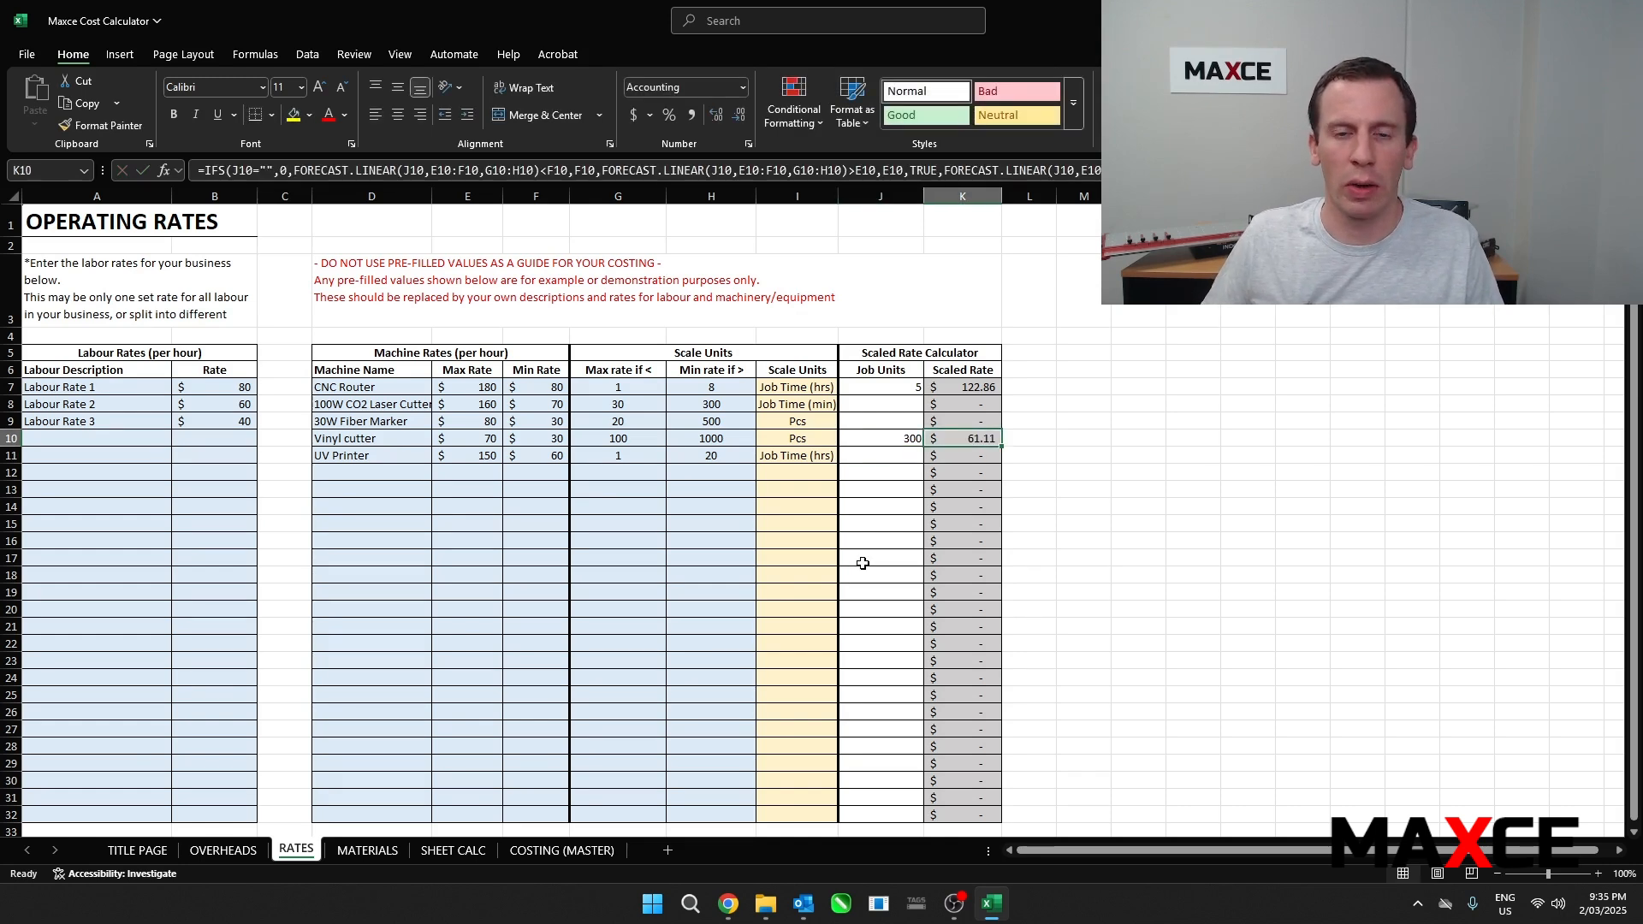
On the COSTING (MASTER) sheet, set Machine Rate p/h to 122 and Machine Time to 50 minutes
click(556, 850)
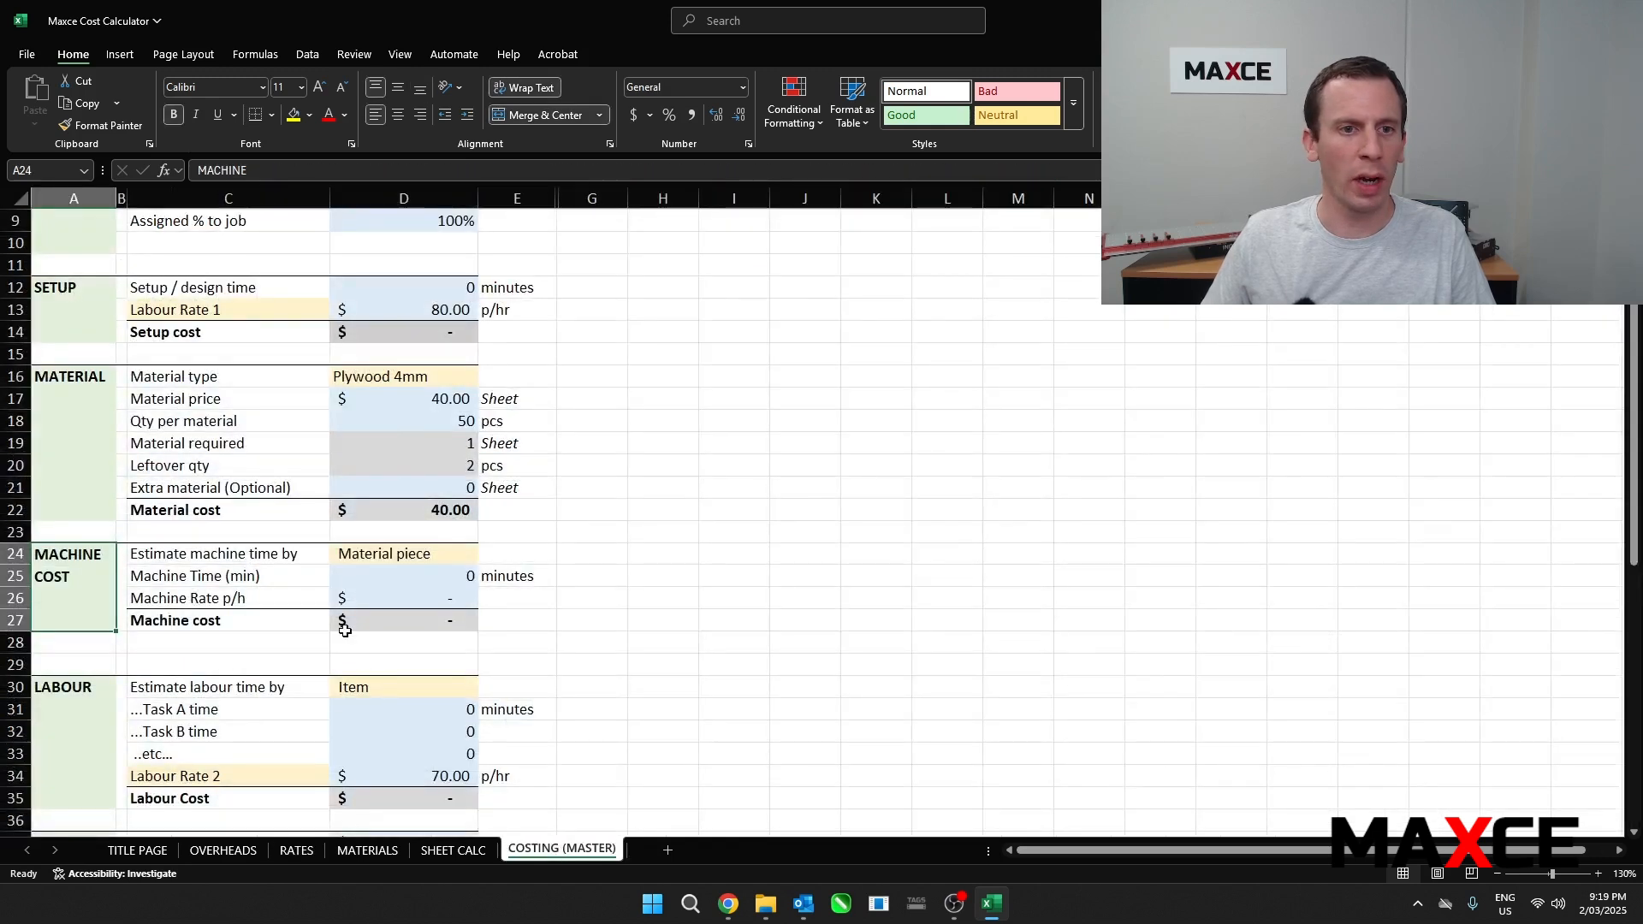
click(394, 592)
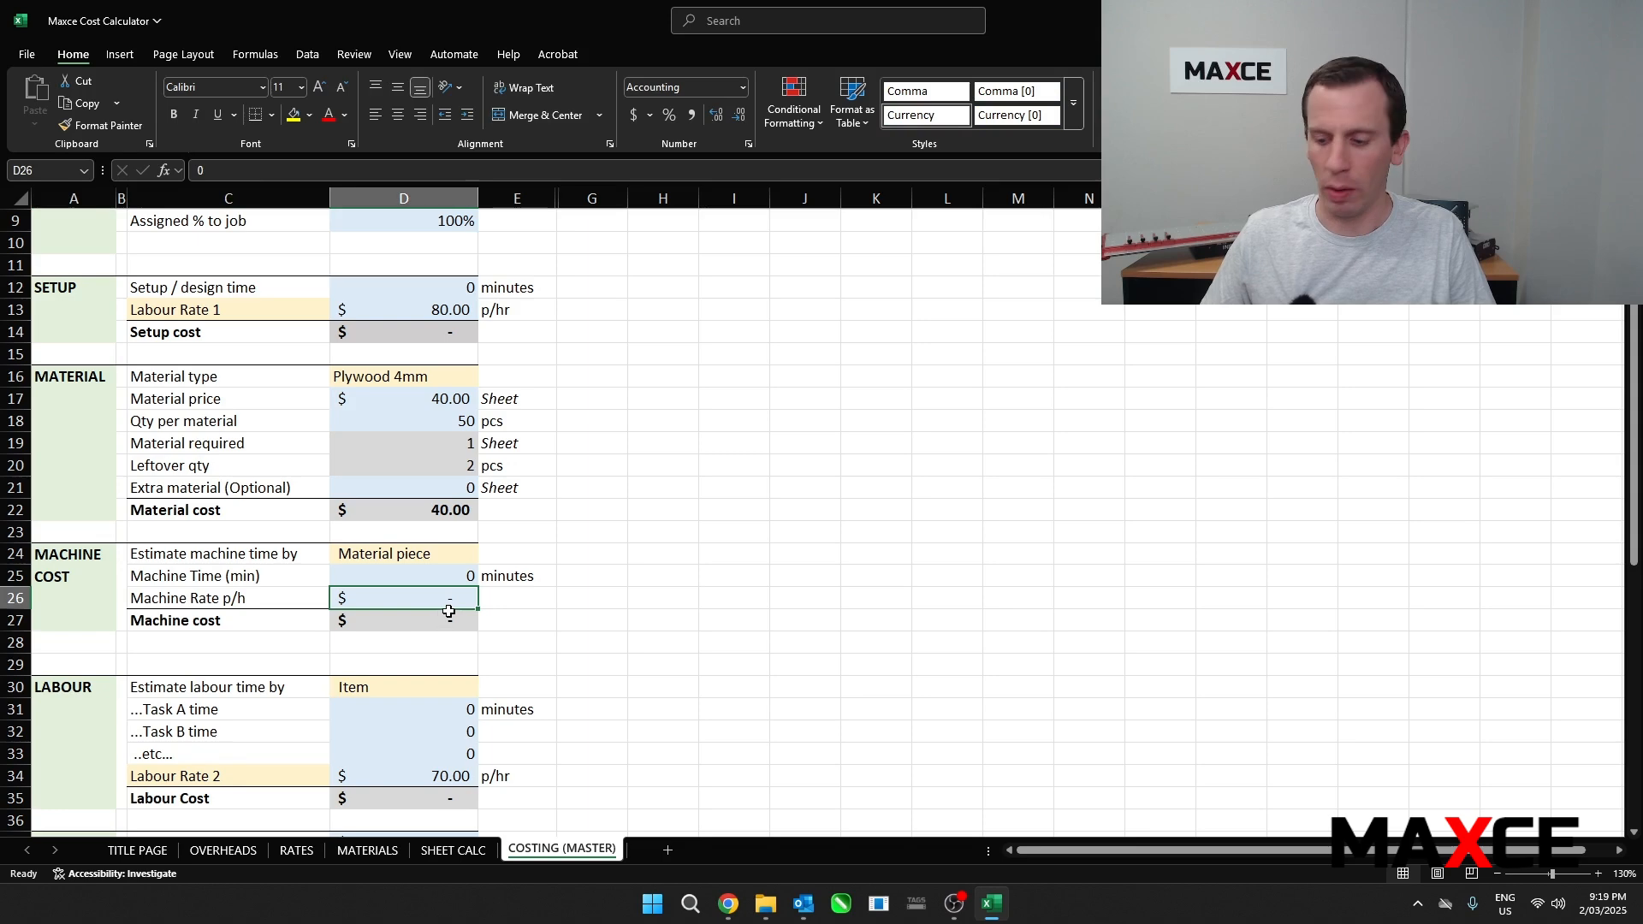
text(122)
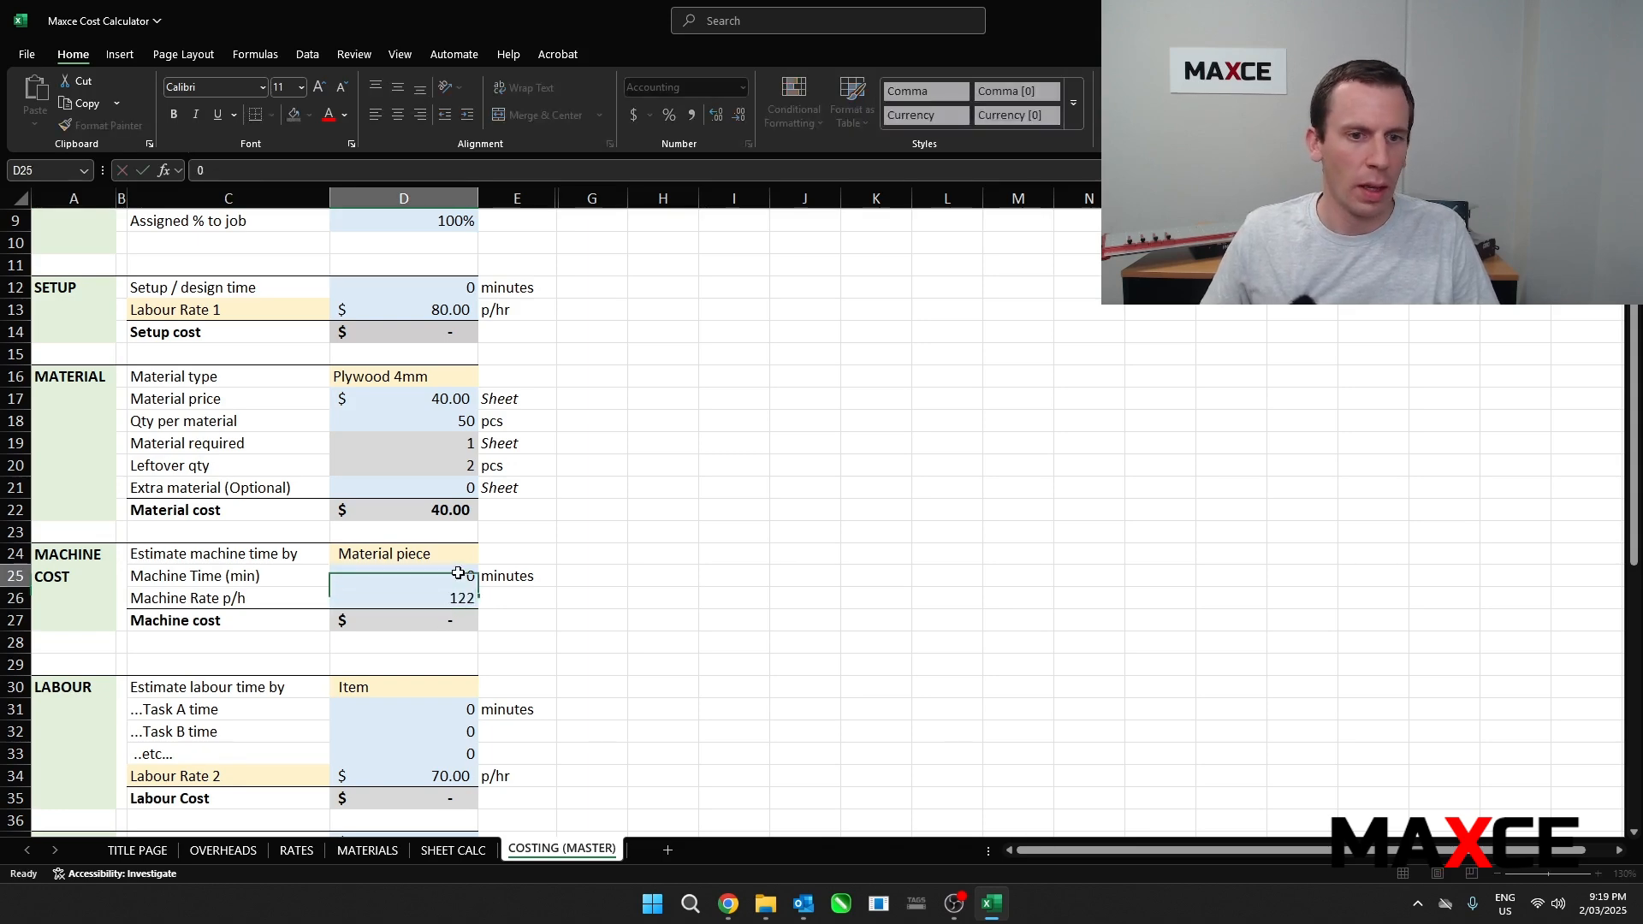
click(458, 574)
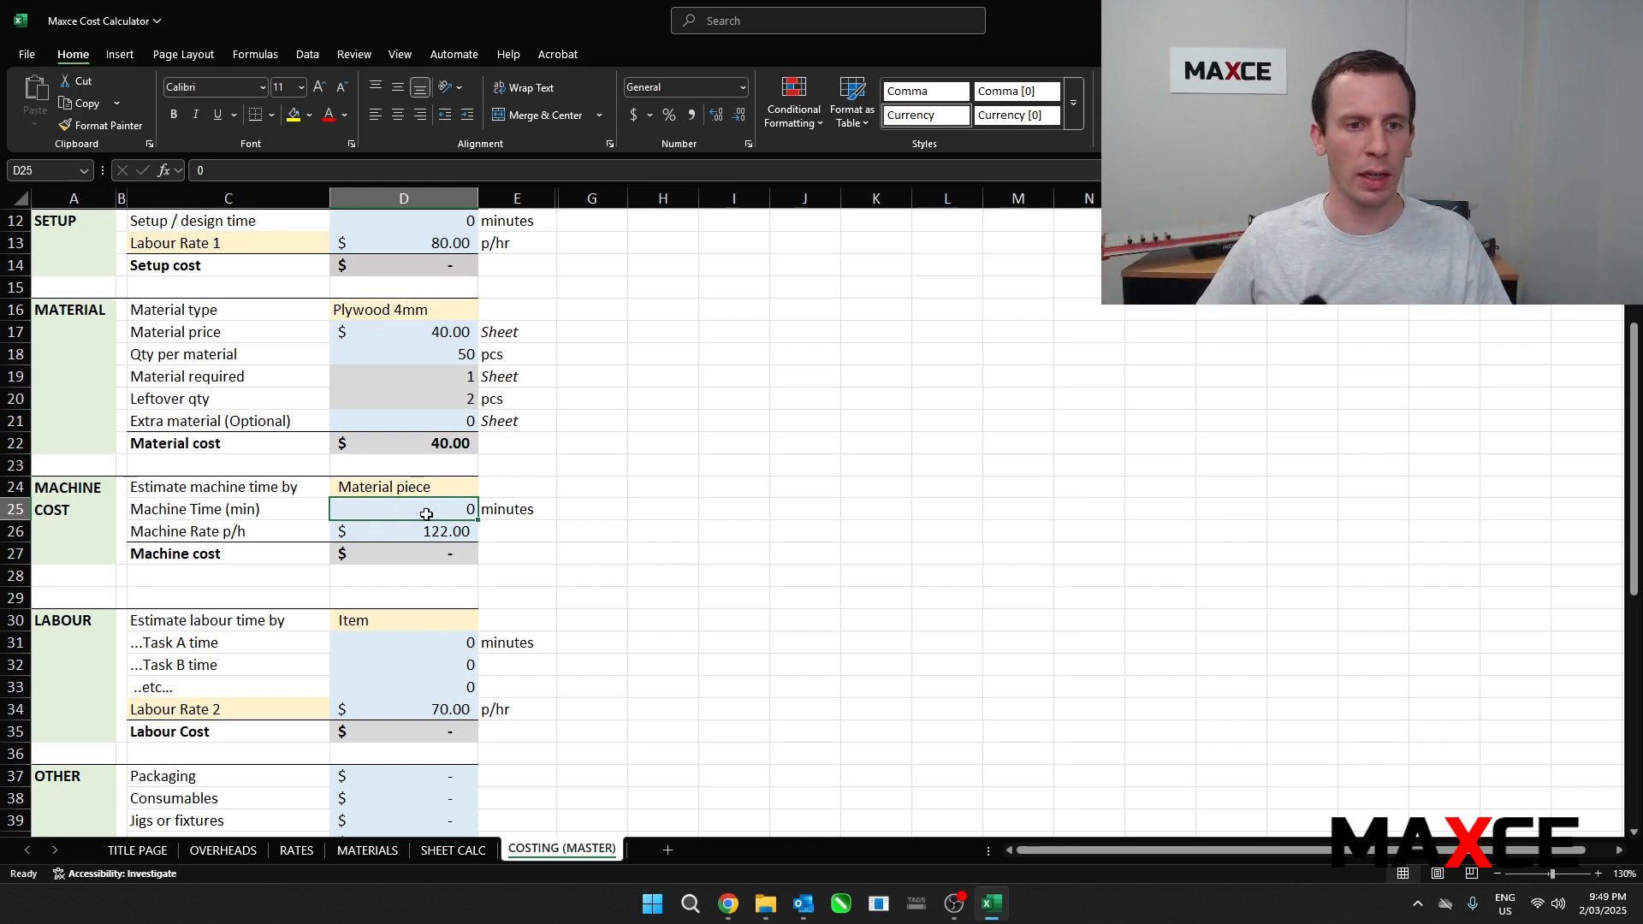
text(50)
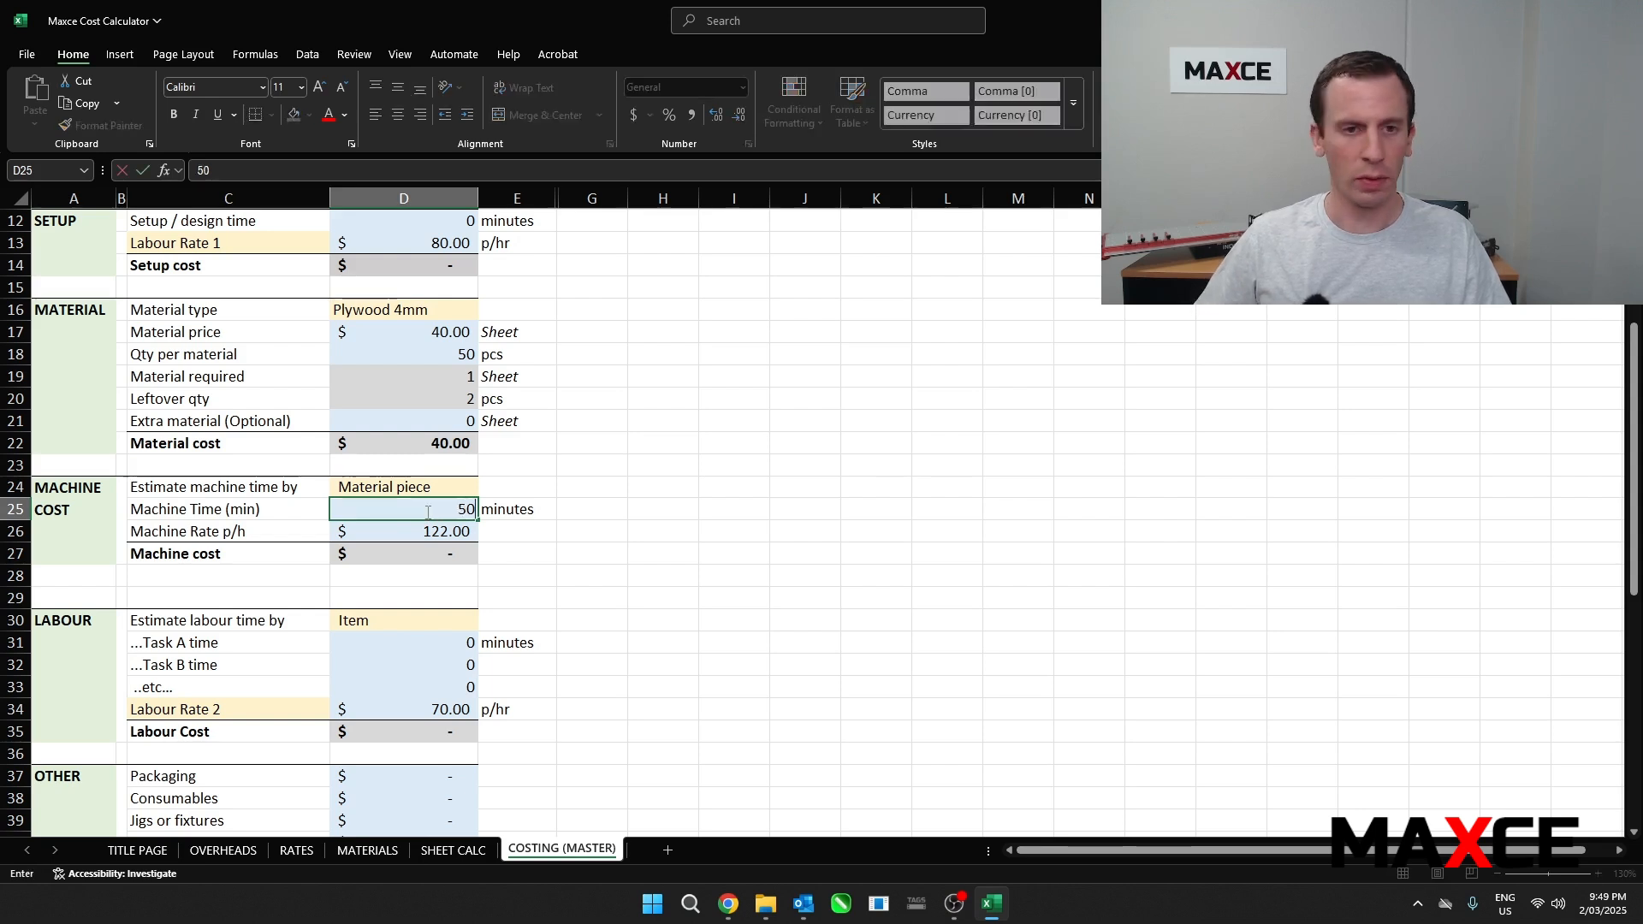
click(552, 526)
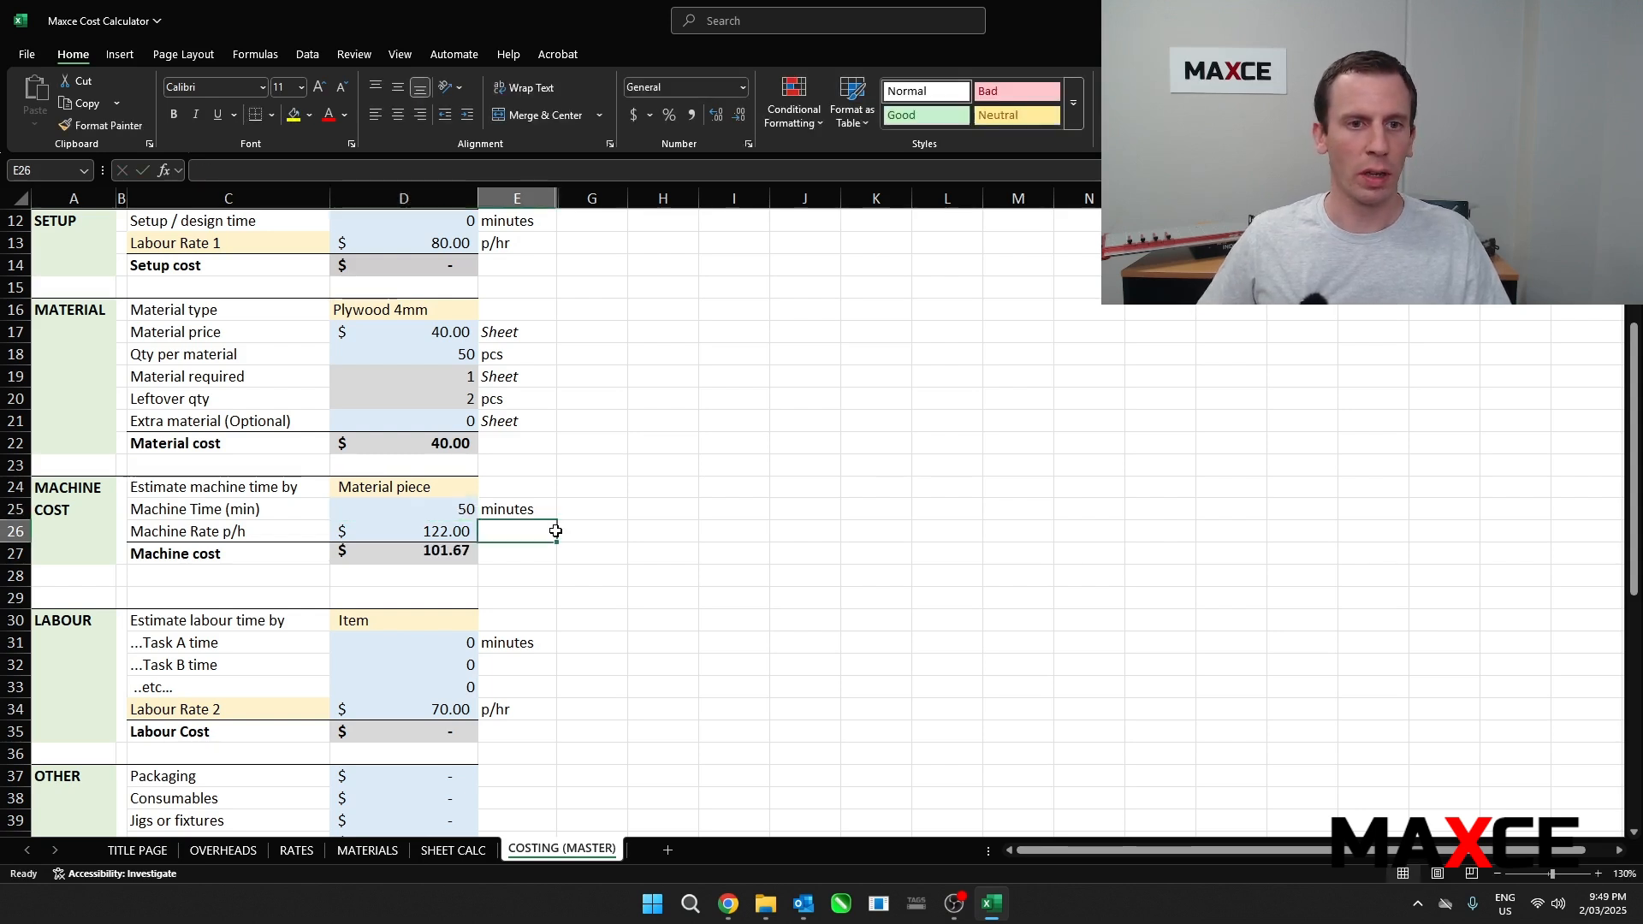
Change the machine time estimate basis to Item and set Machine Time to 1 minute
click(438, 511)
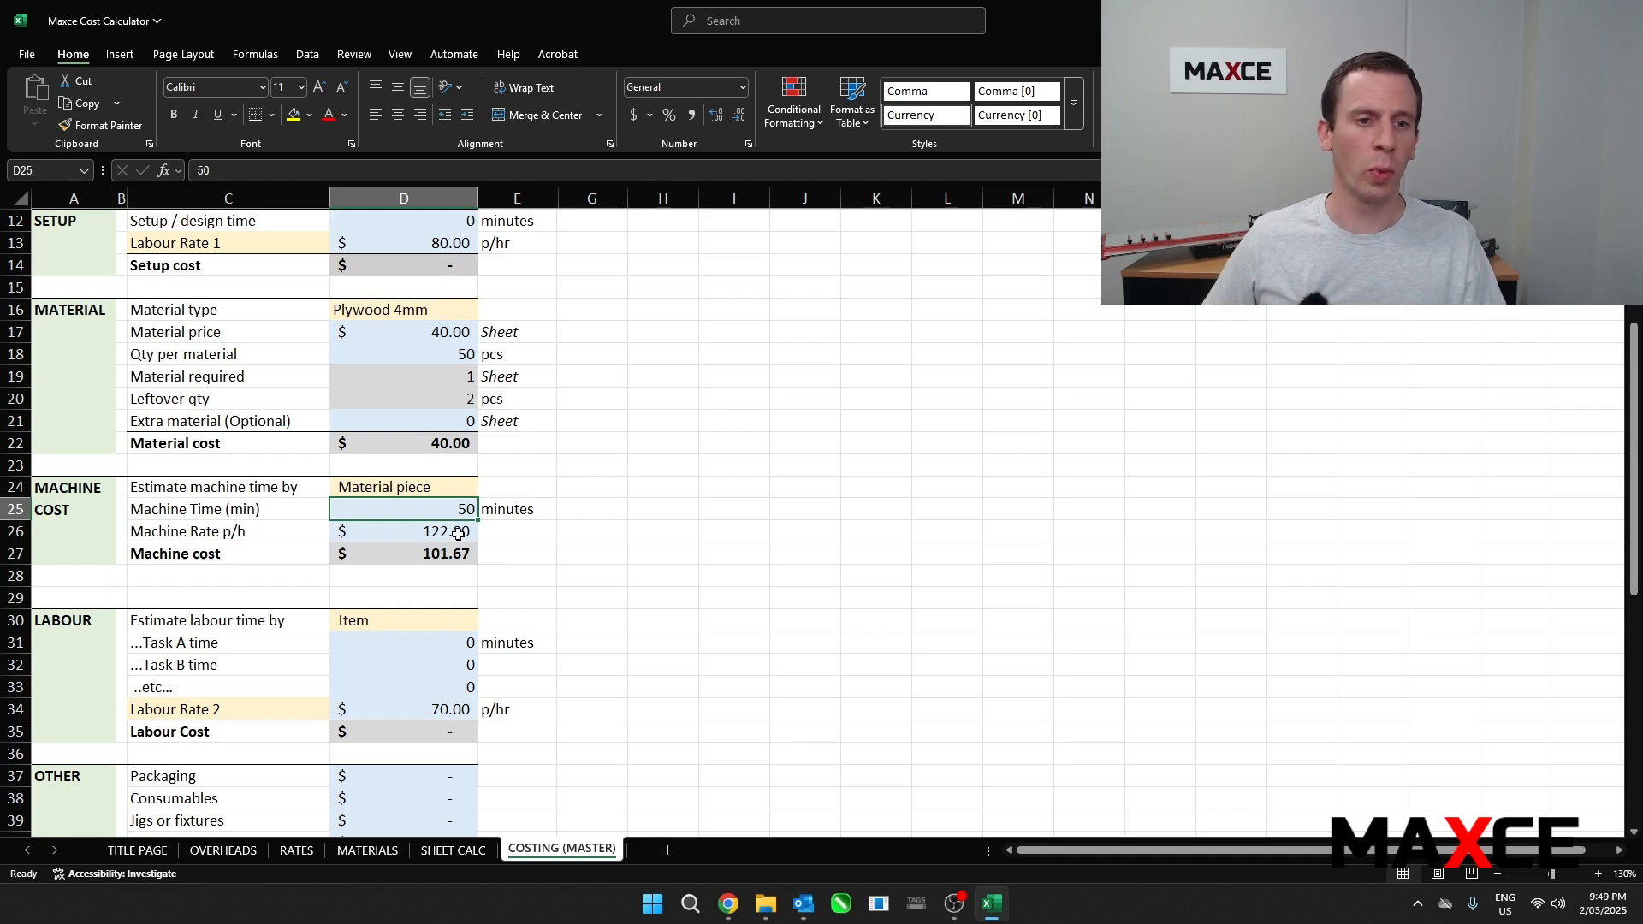
click(463, 492)
click(485, 488)
click(414, 523)
click(423, 512)
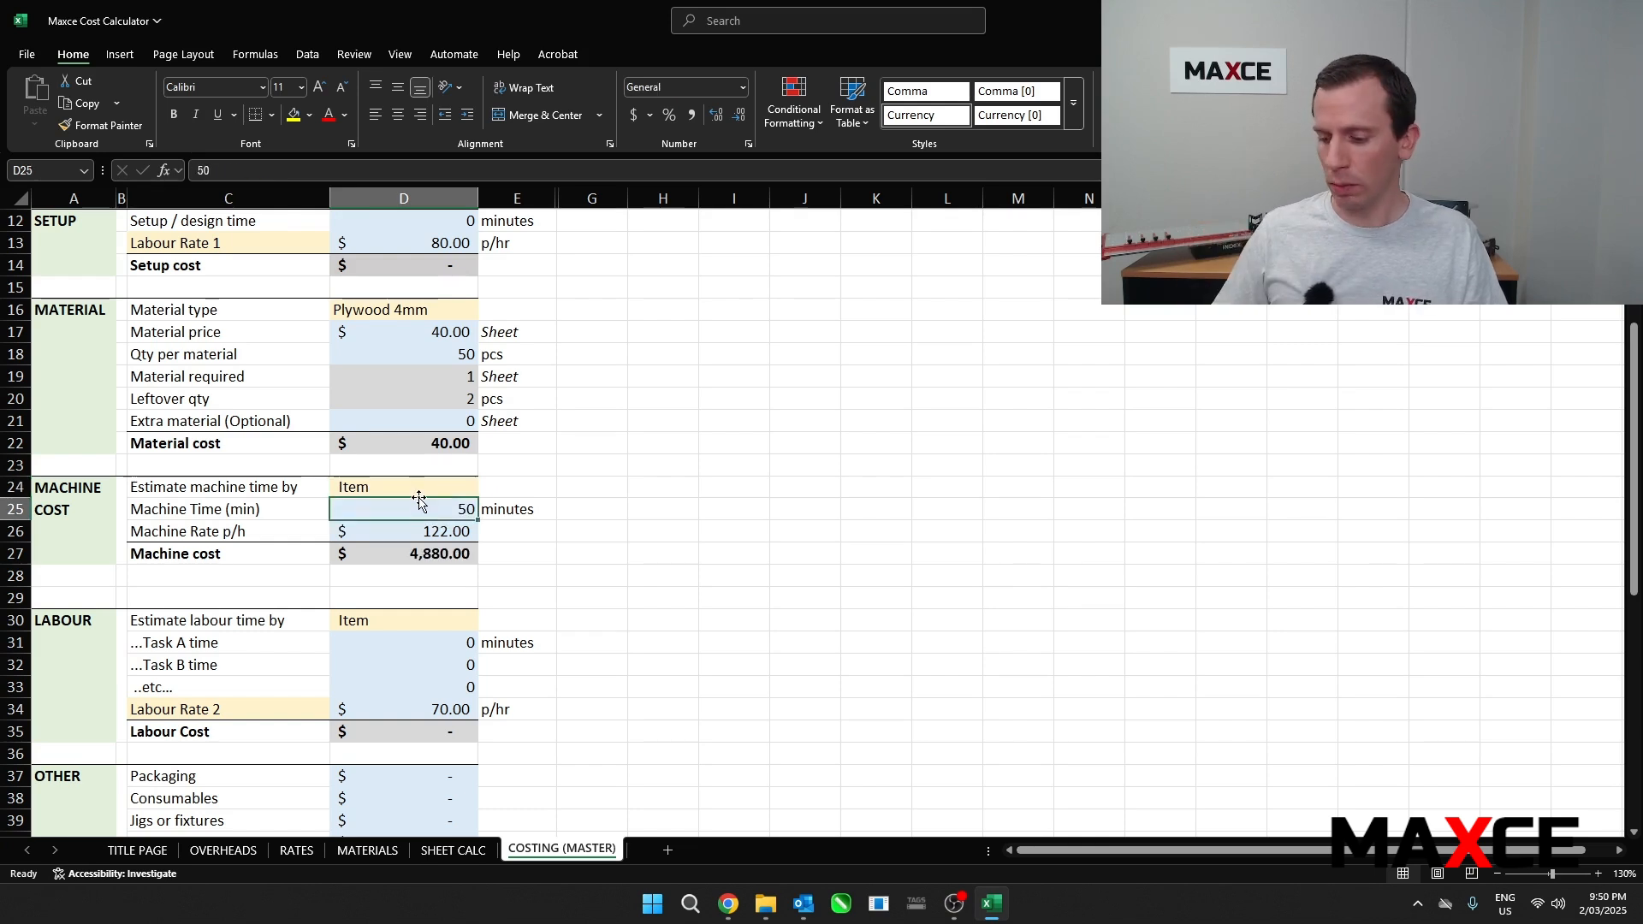
text(1)
click(539, 553)
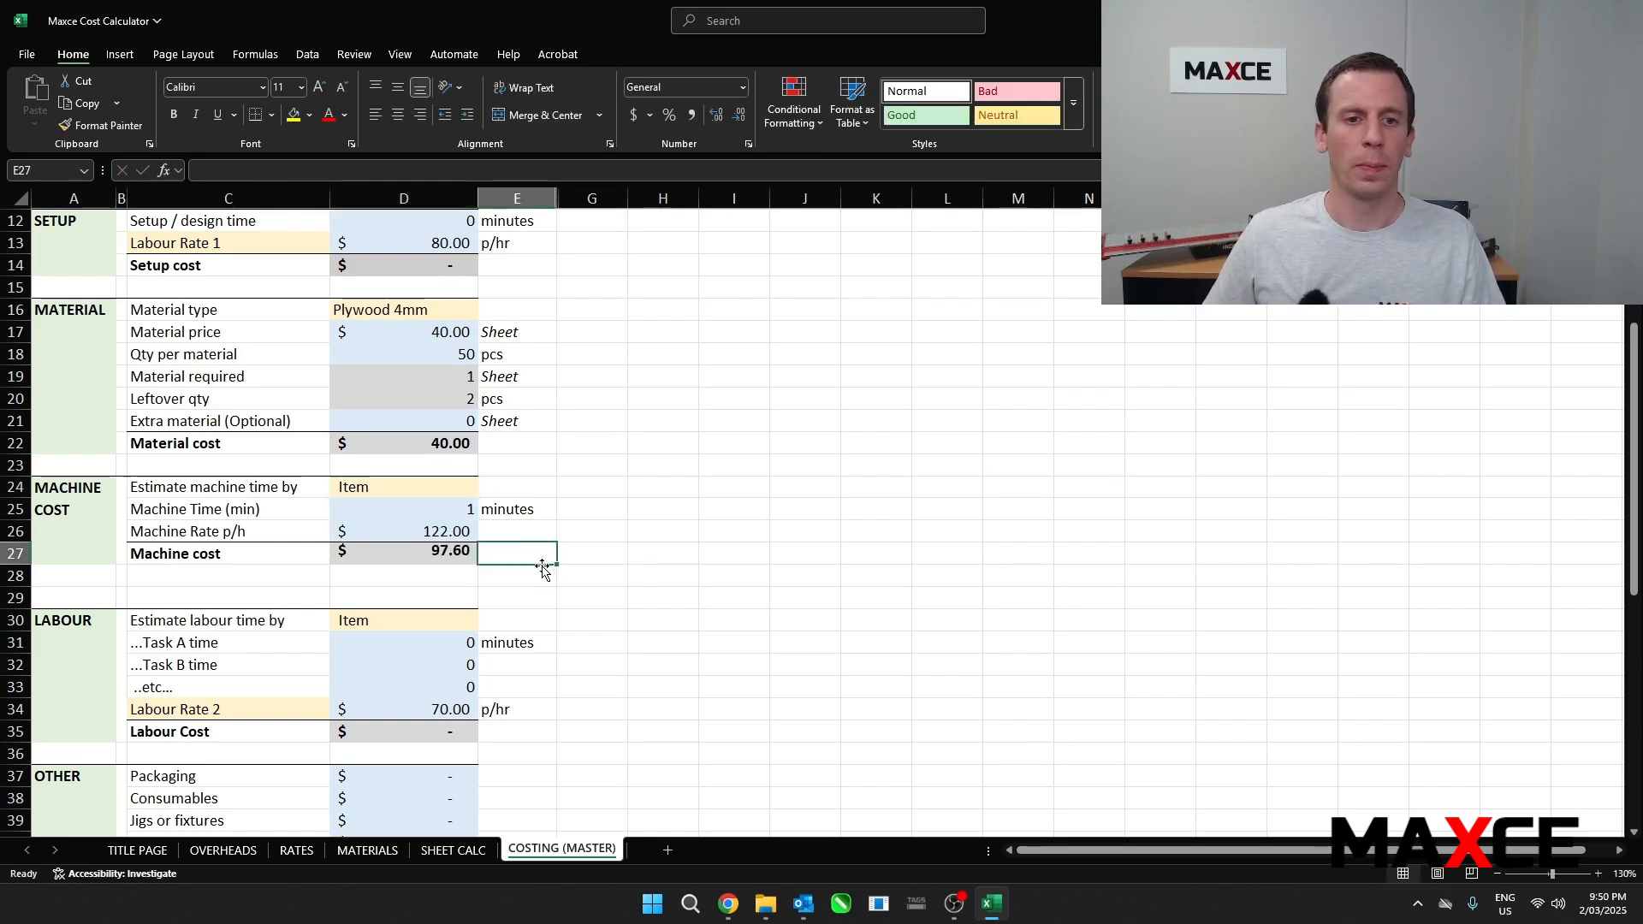
Check the job's Sales quantity against the per-item Machine Time cell
scroll(454, 479, up, 4)
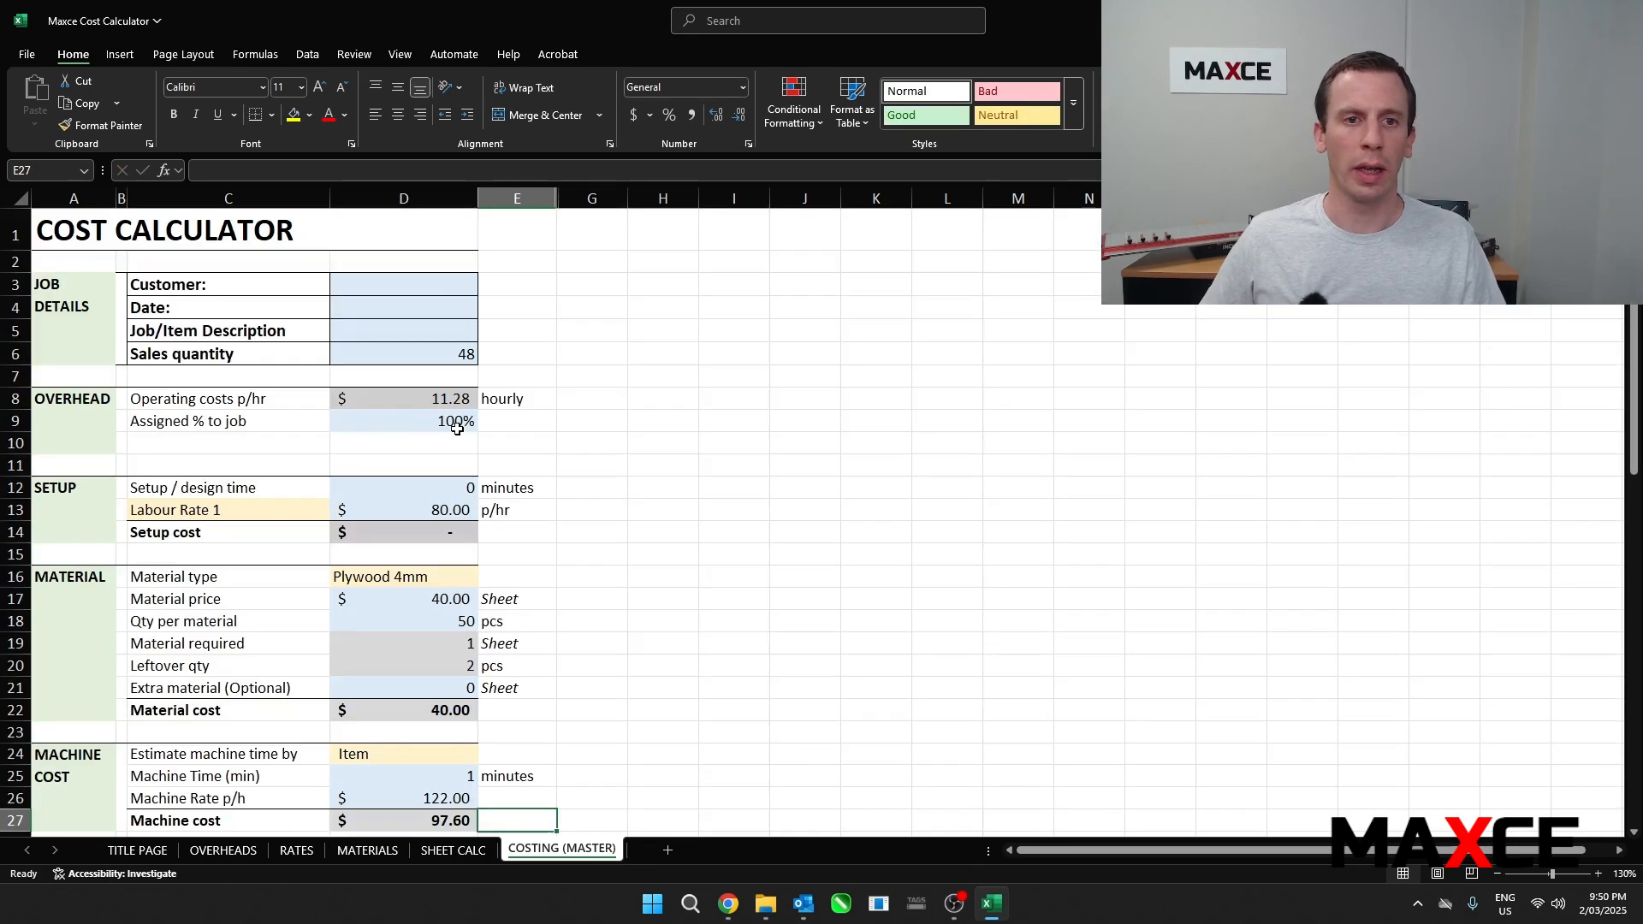
click(422, 357)
scroll(428, 539, down, 3)
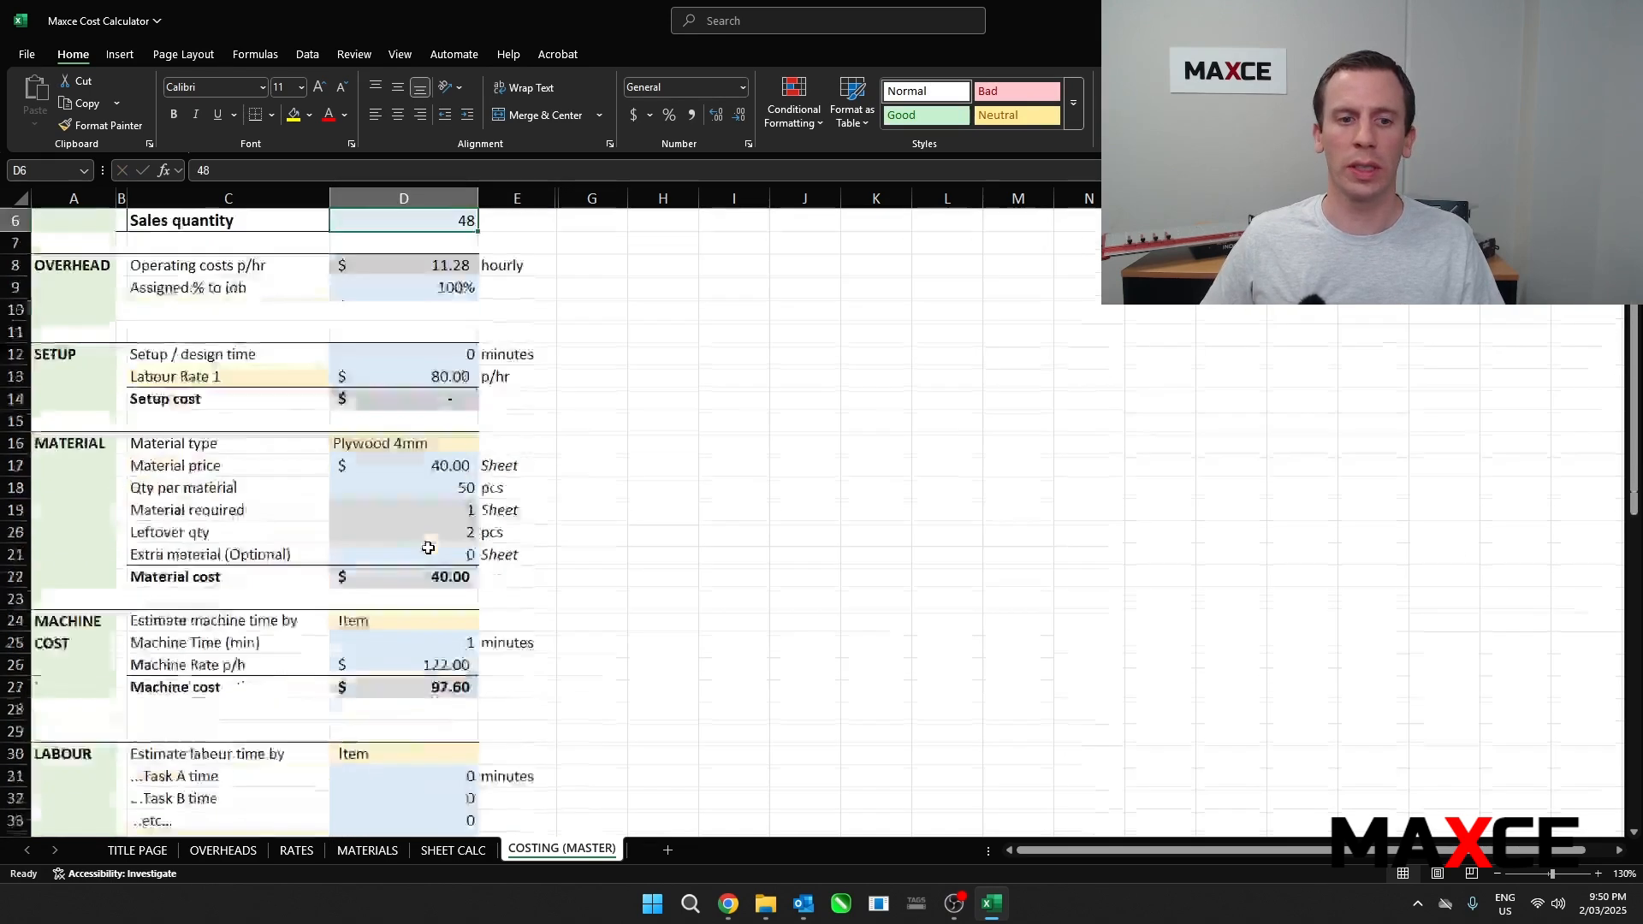
click(404, 586)
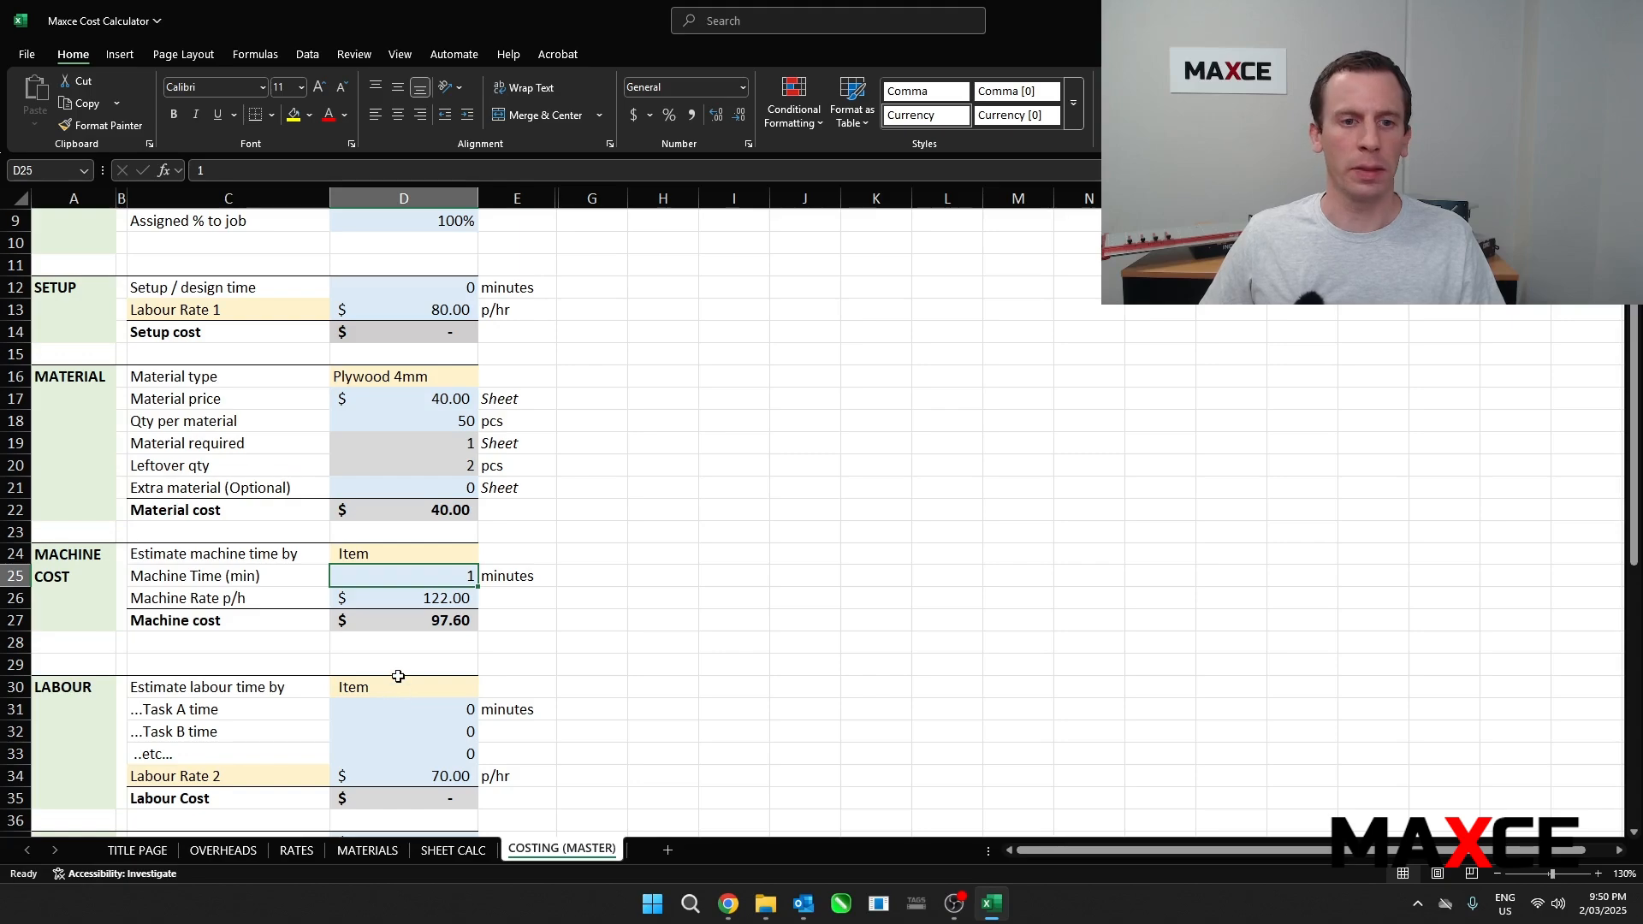
Open the labour rate options in the LABOUR section and choose Labour Rate 2
scroll(402, 630, down, 2)
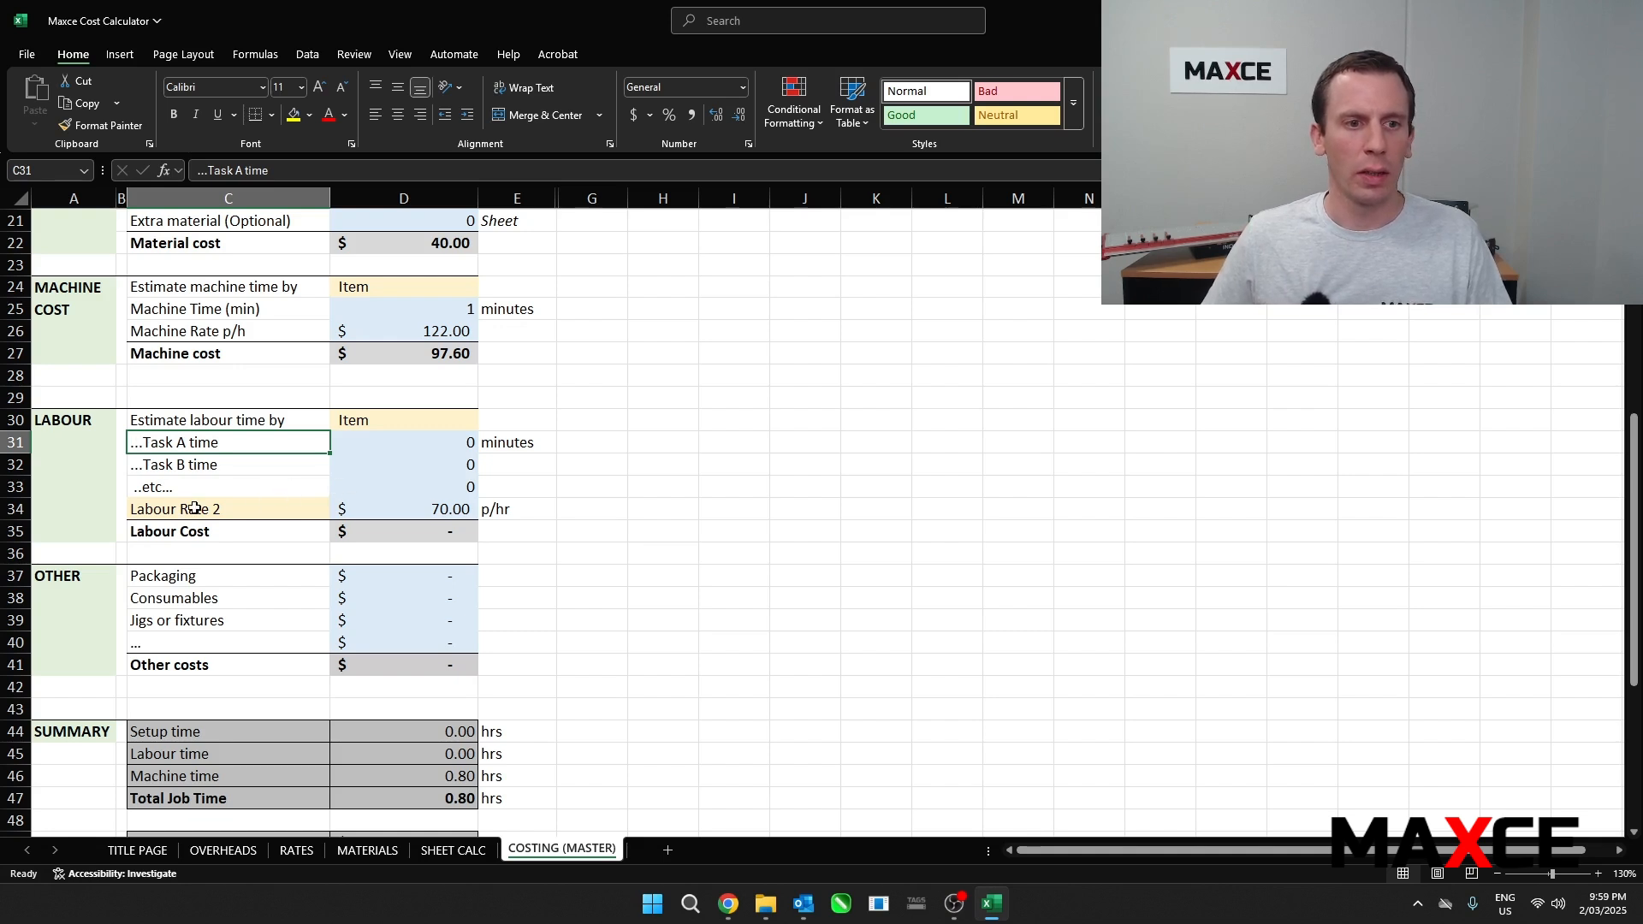
click(261, 512)
click(338, 513)
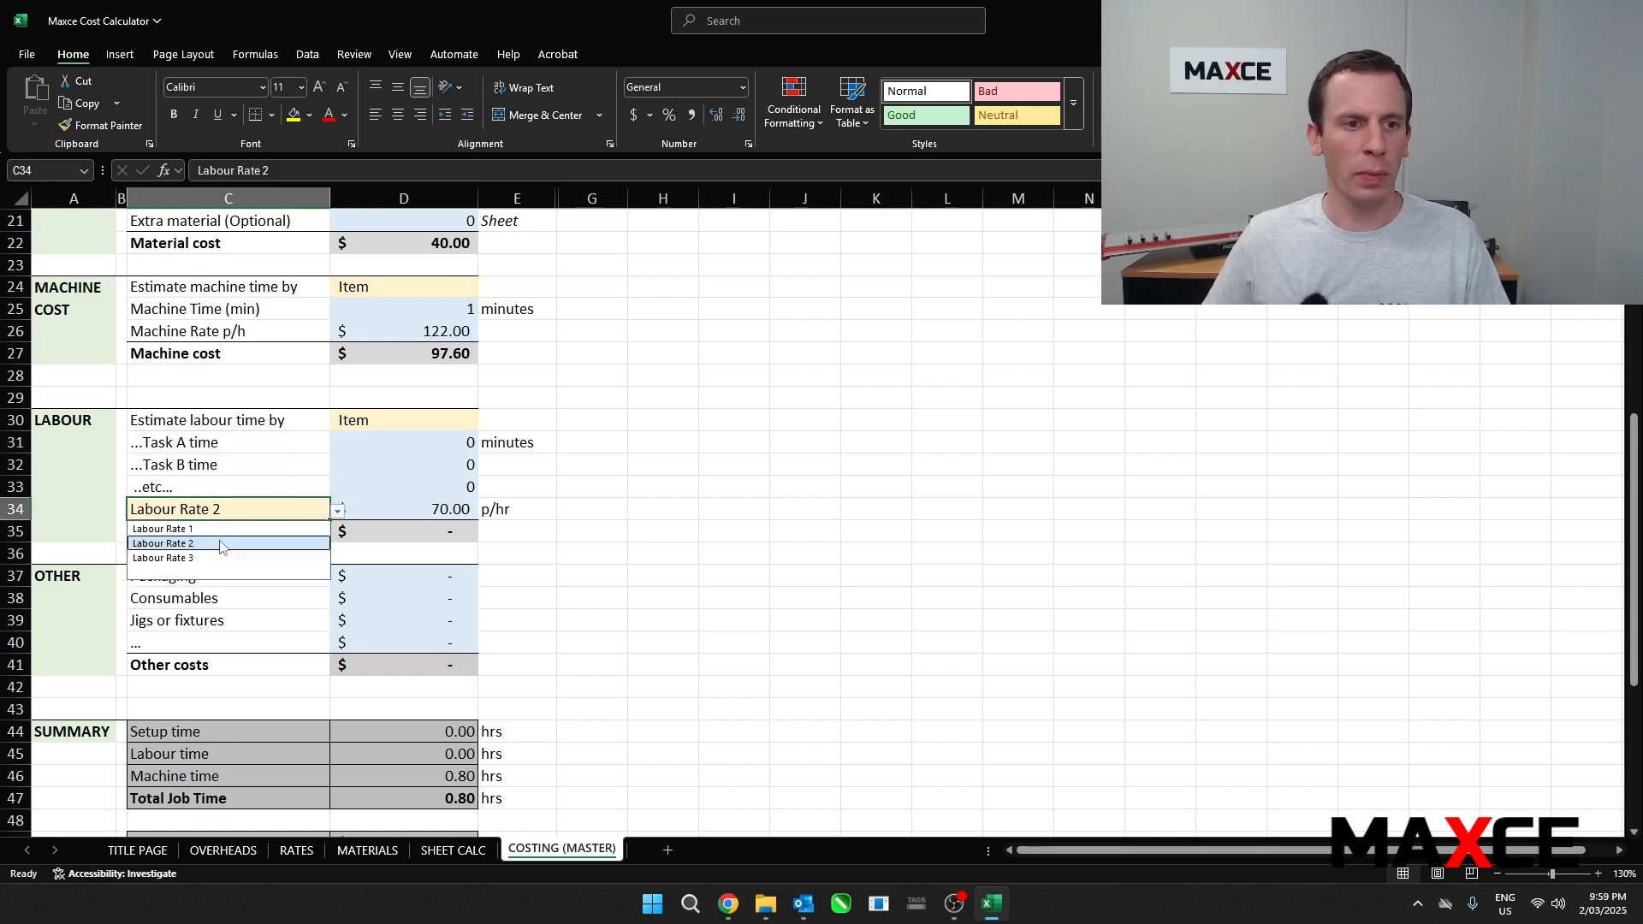
click(171, 544)
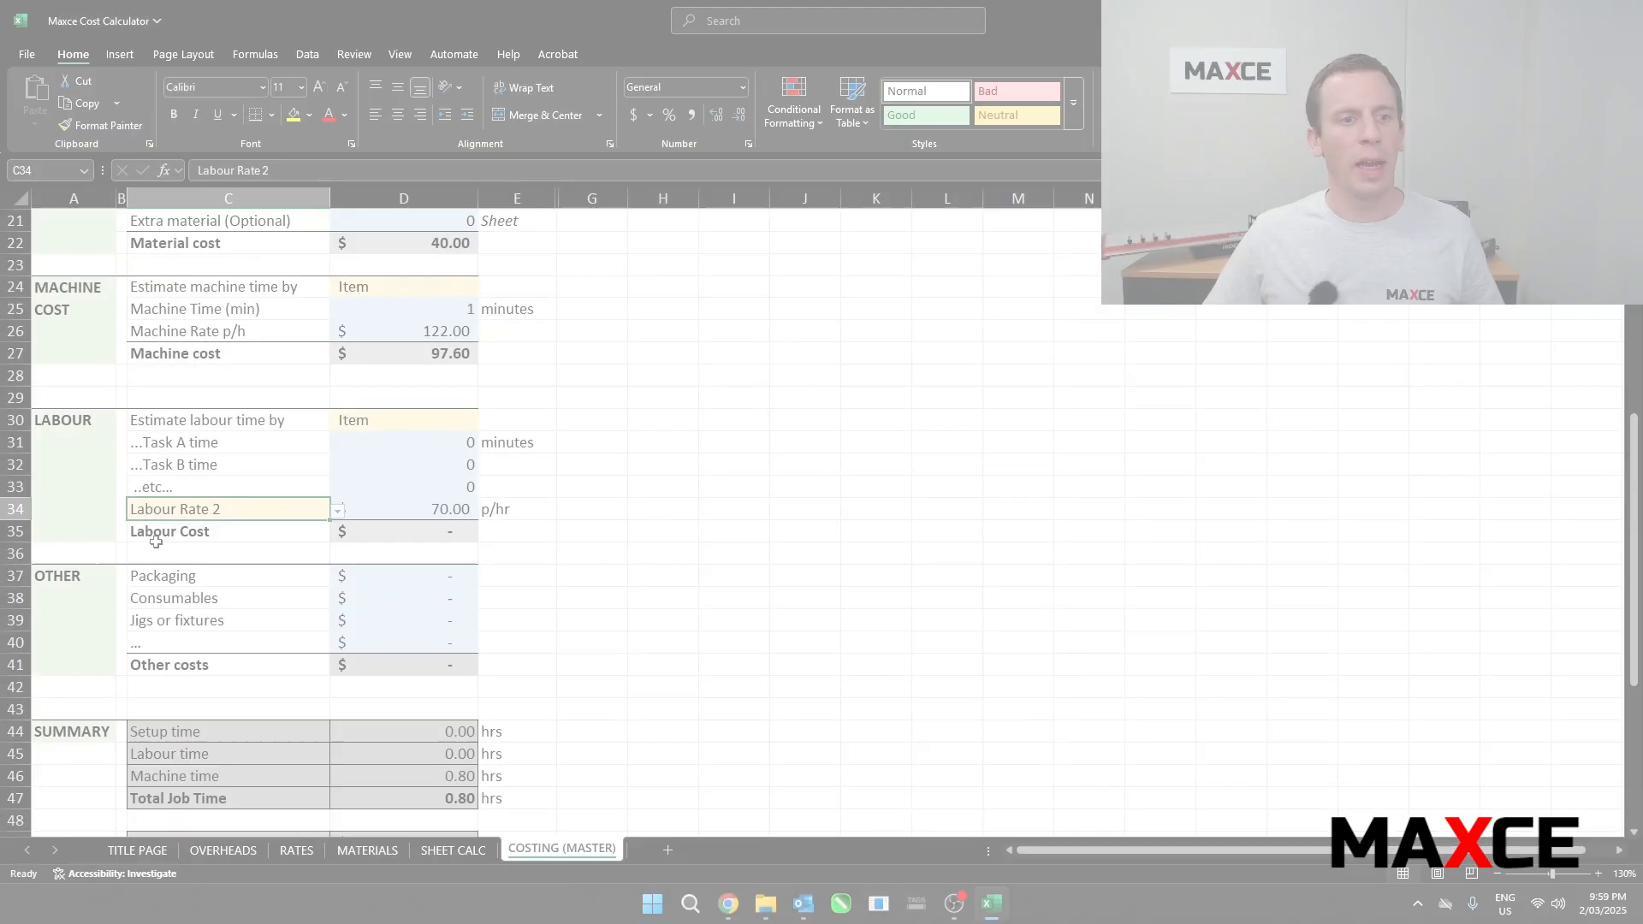
Examine the OTHER costs section and the SUMMARY's job times and cost breakdown down to Total Cost Price
click(82, 620)
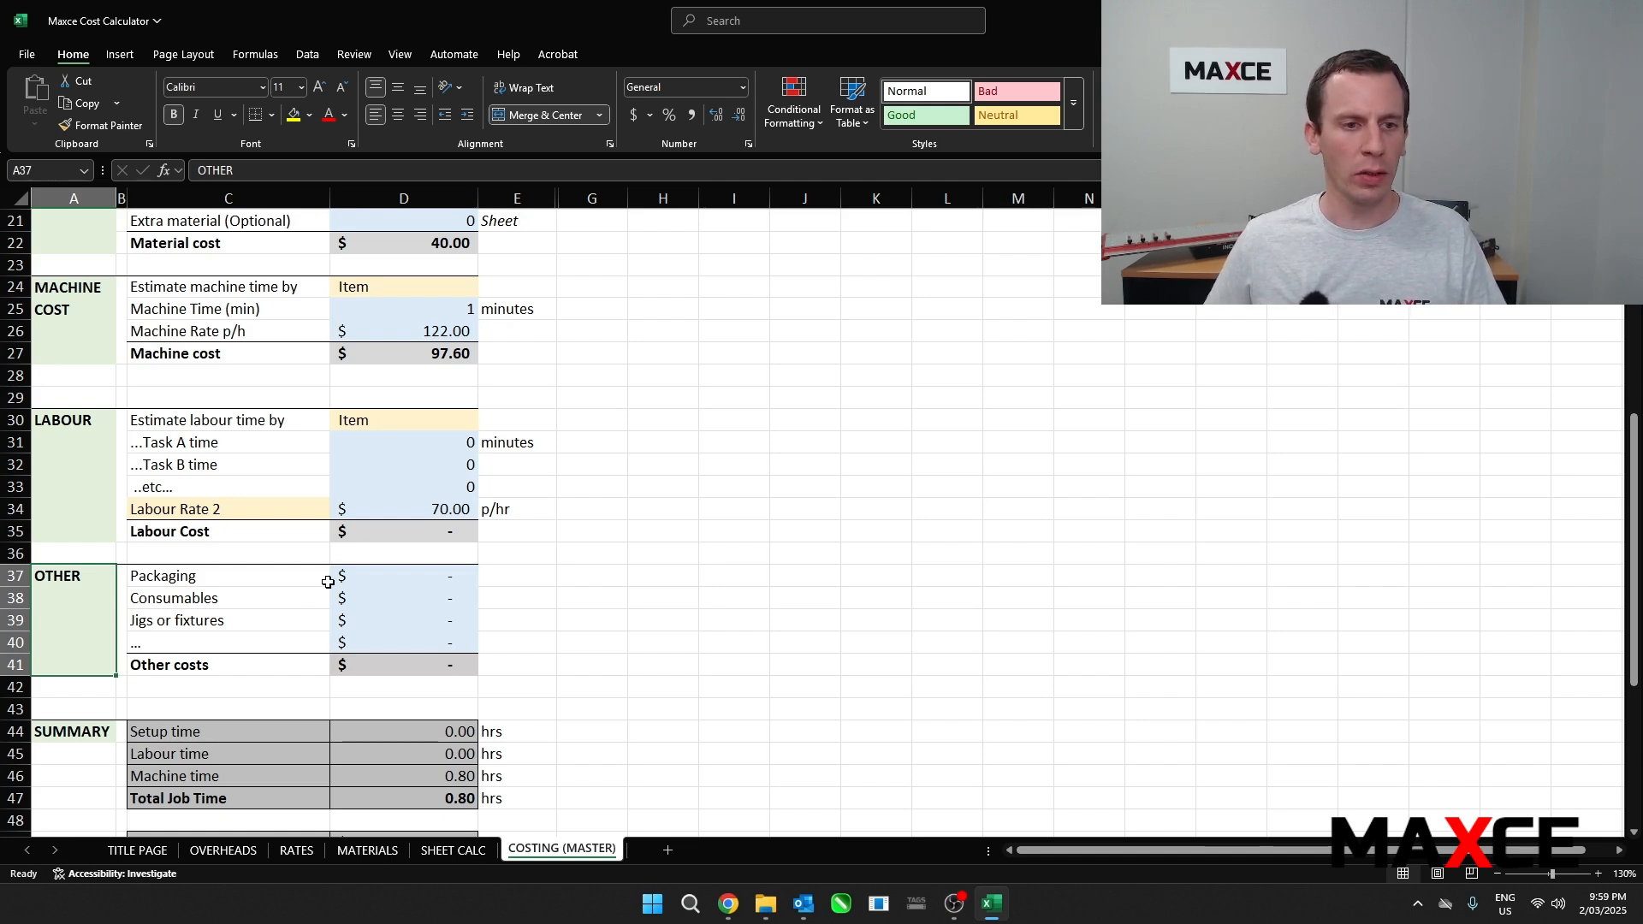
click(455, 667)
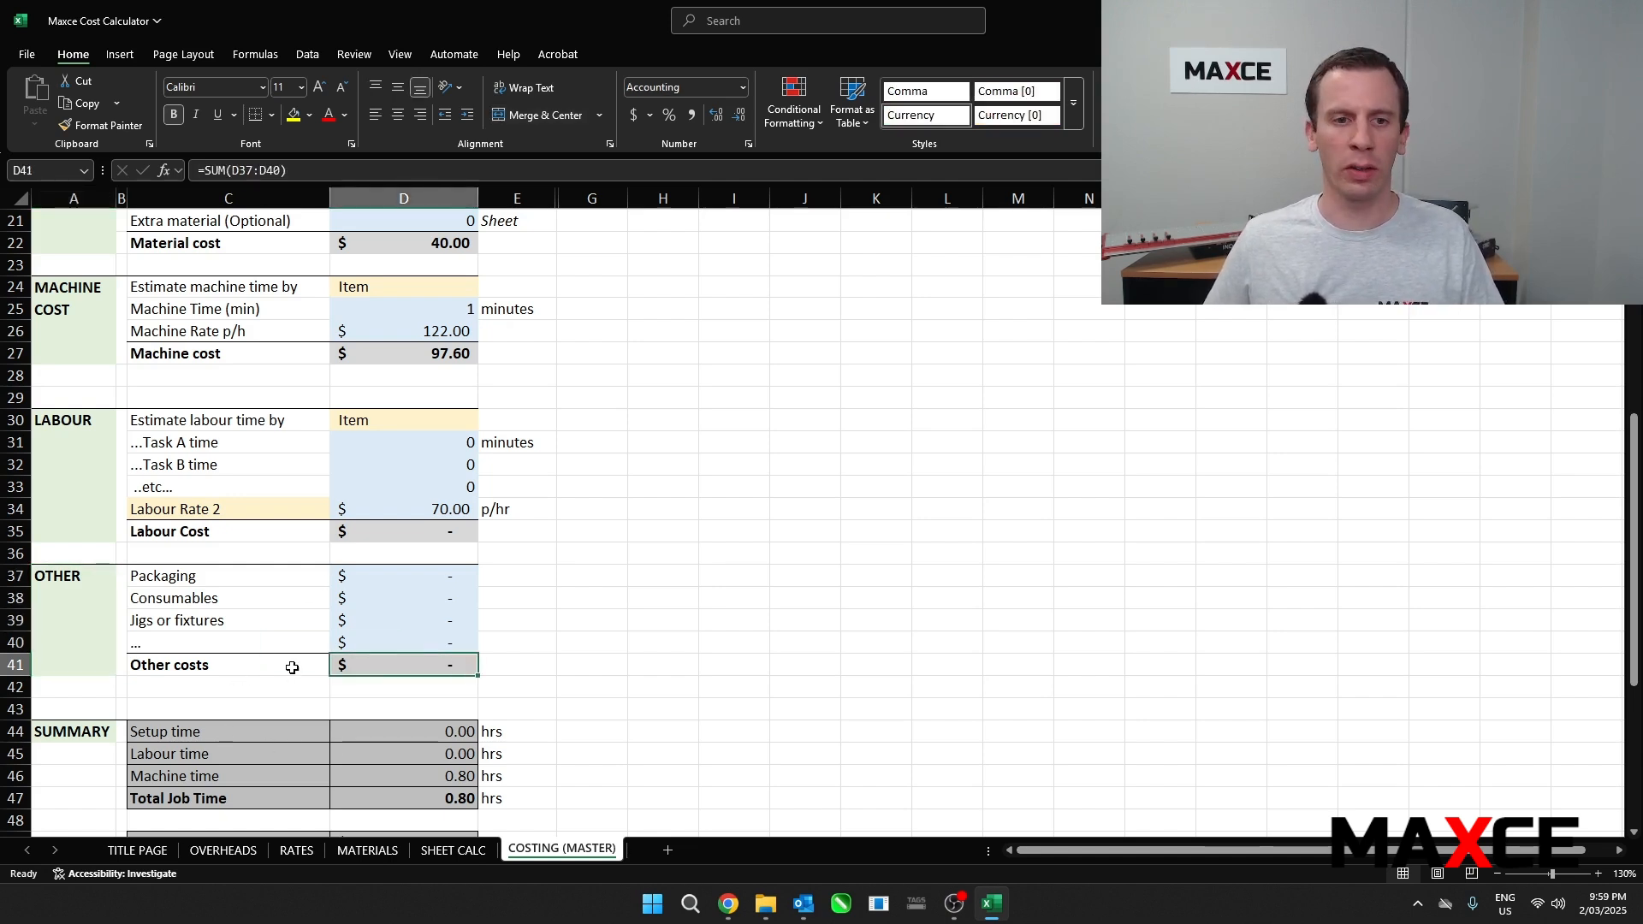
scroll(403, 646, down, 4)
click(420, 709)
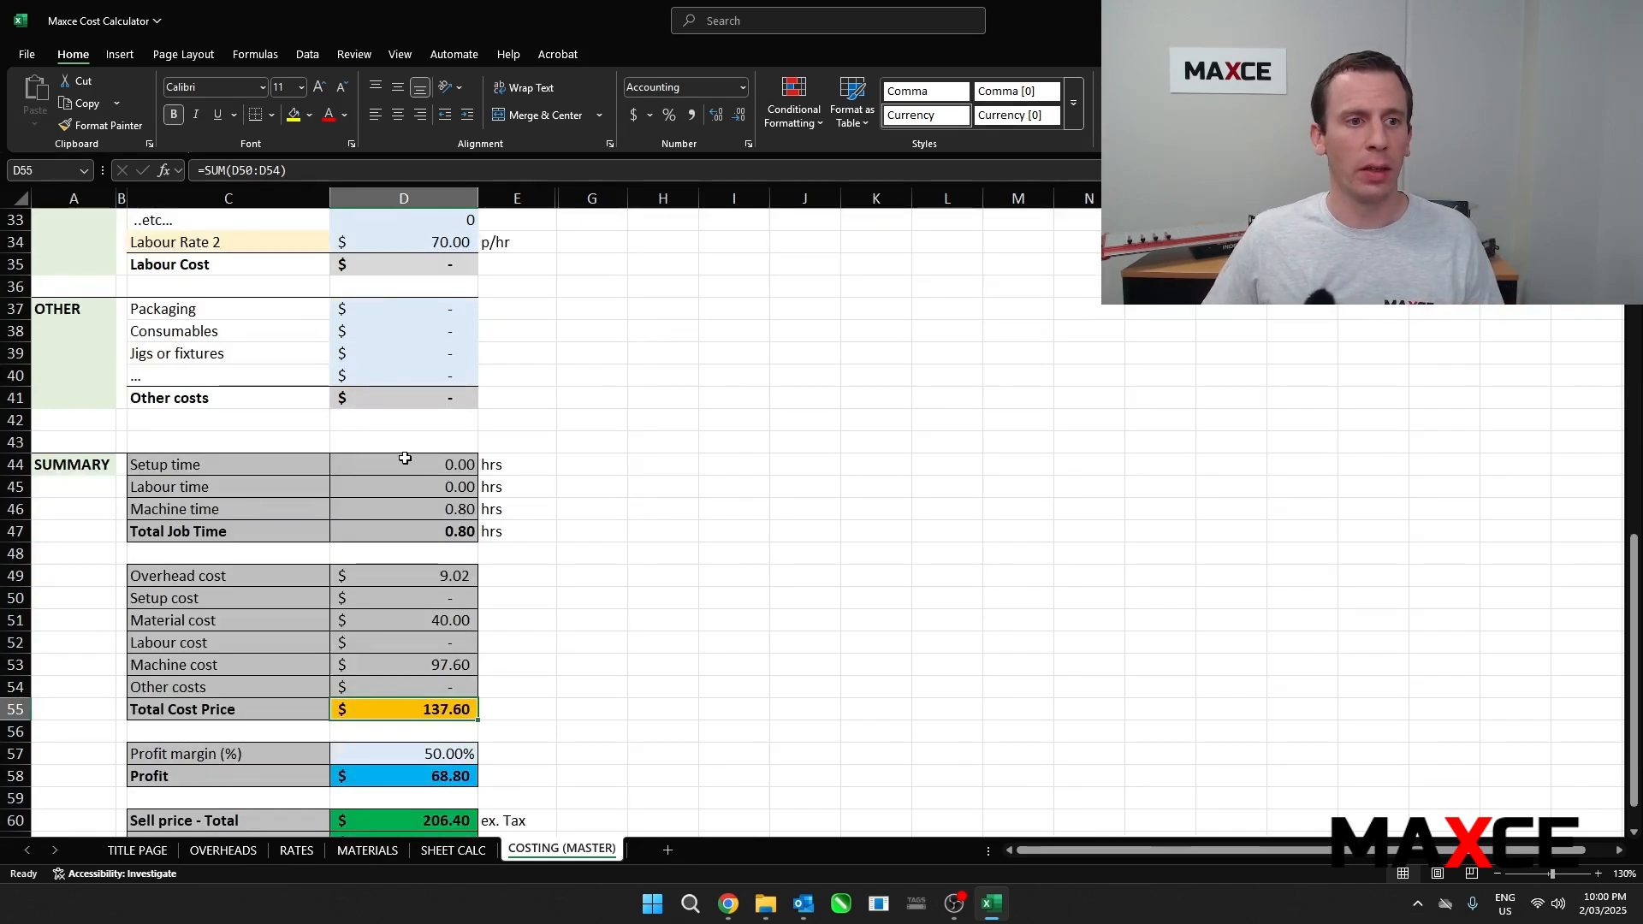
drag(404, 459, 424, 526)
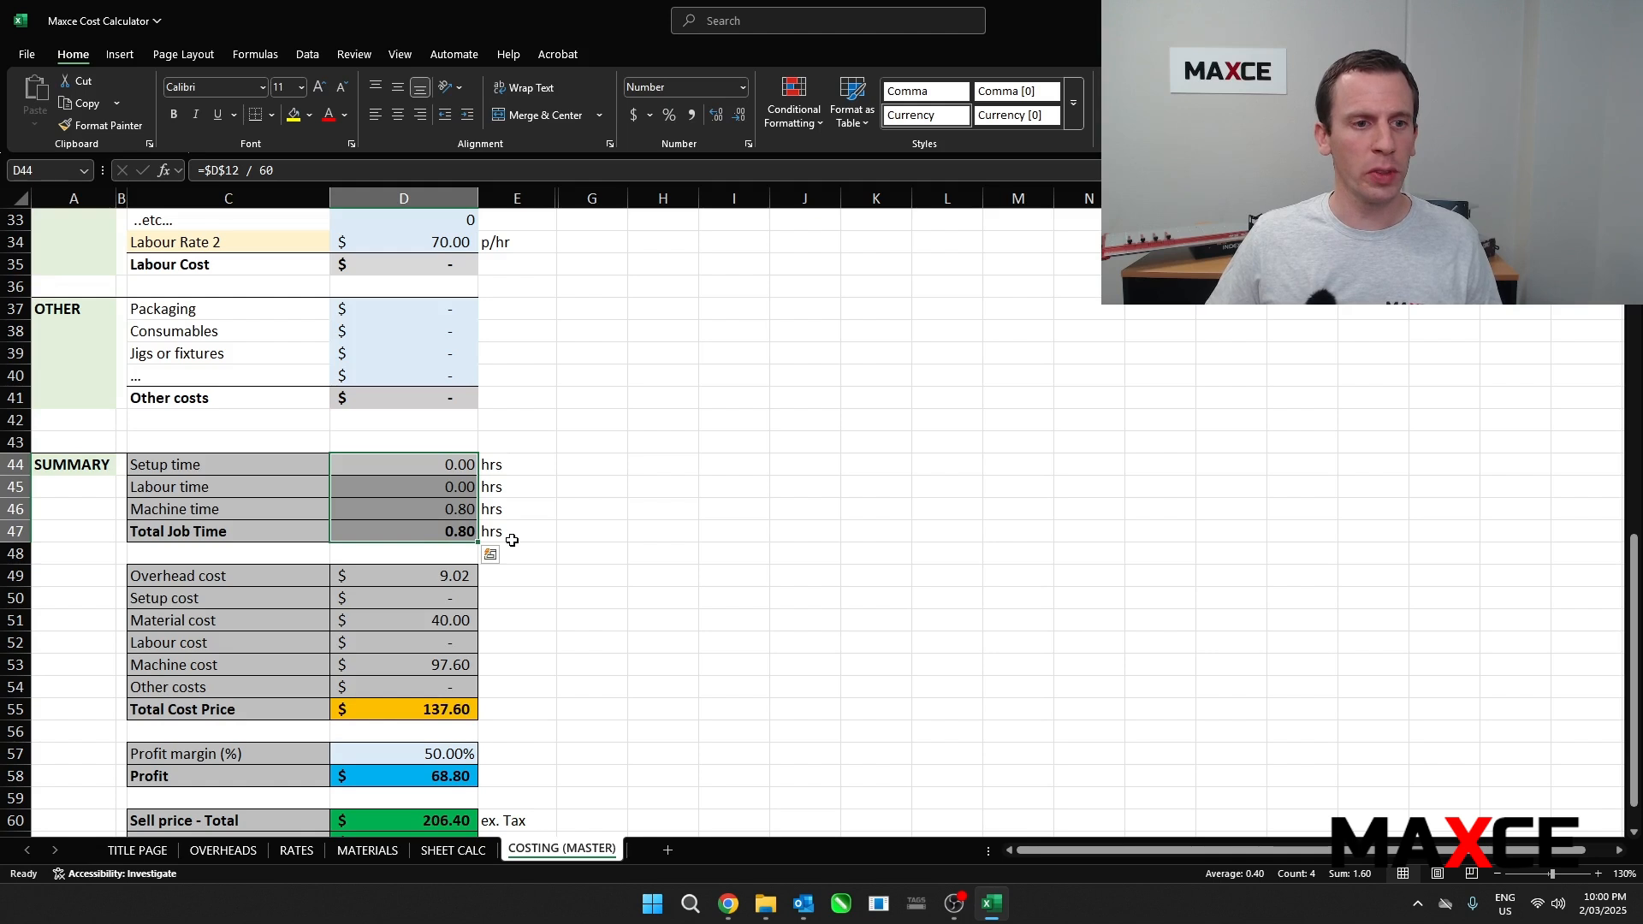
drag(417, 581, 432, 711)
scroll(441, 607, down, 1)
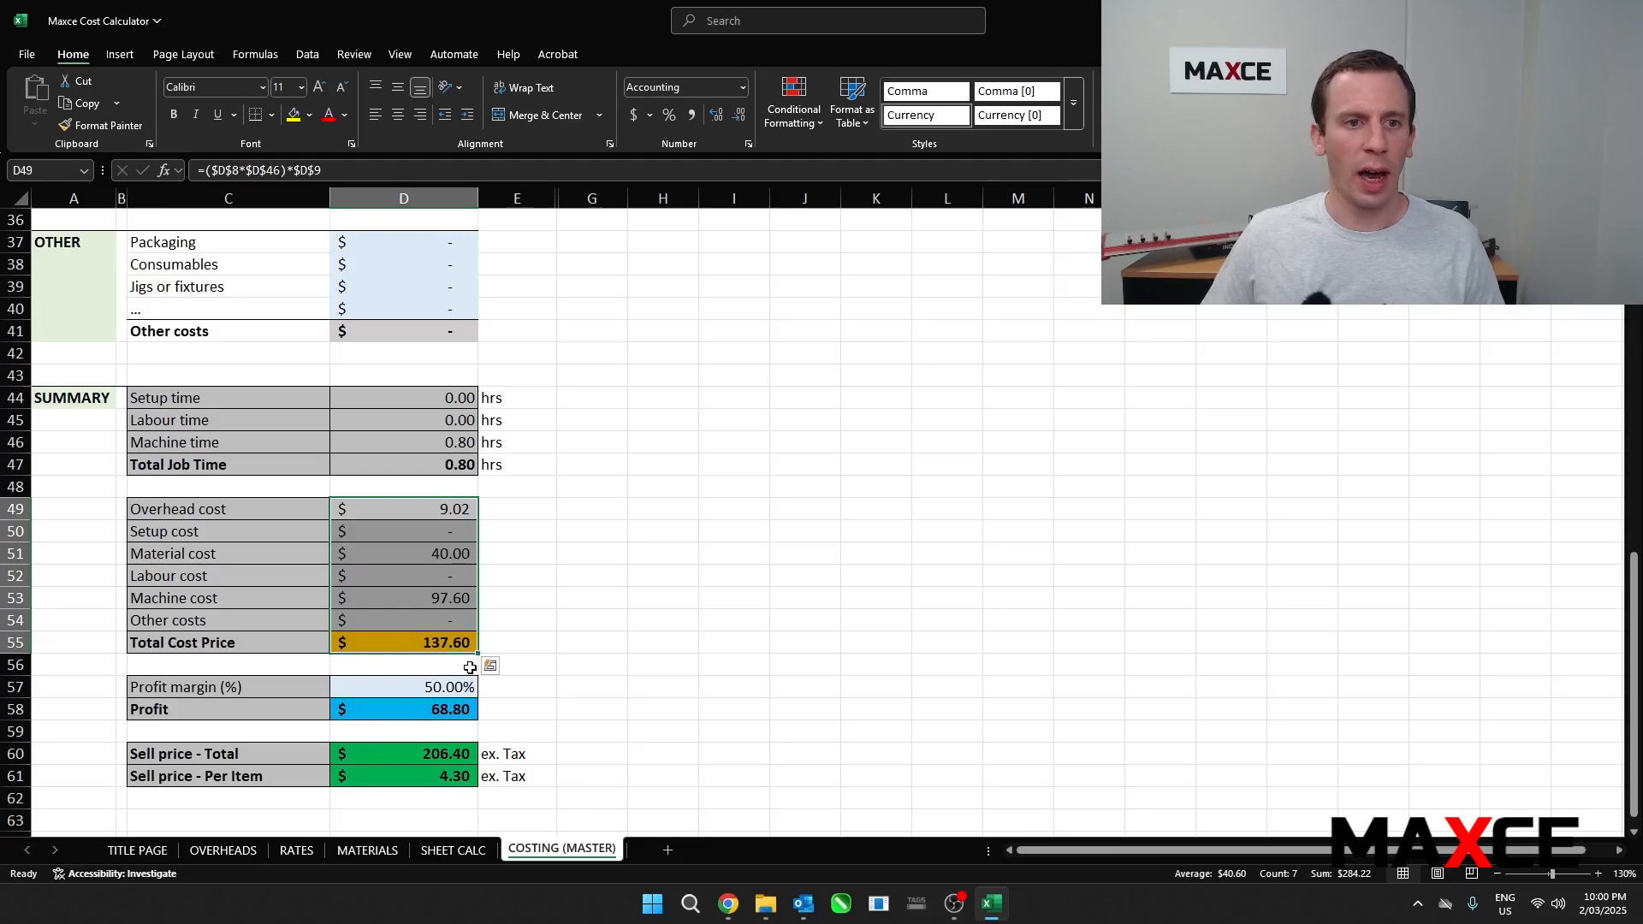
scroll(469, 673, up, 2)
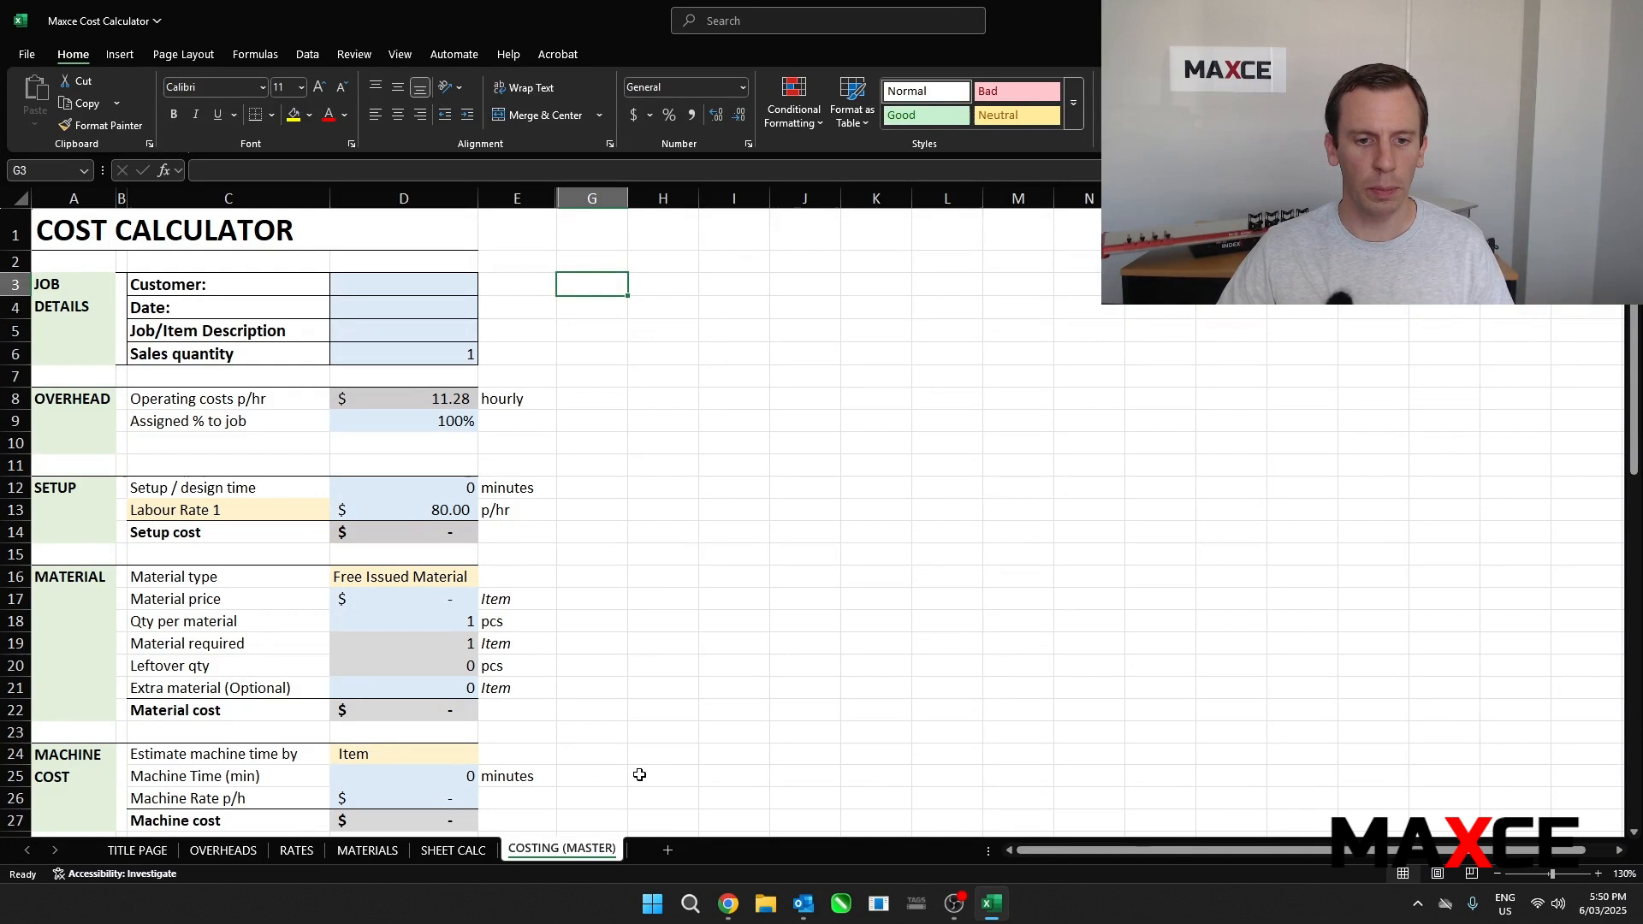
Create a copy of the COSTING (MASTER) sheet at the end of the workbook
right_click(565, 856)
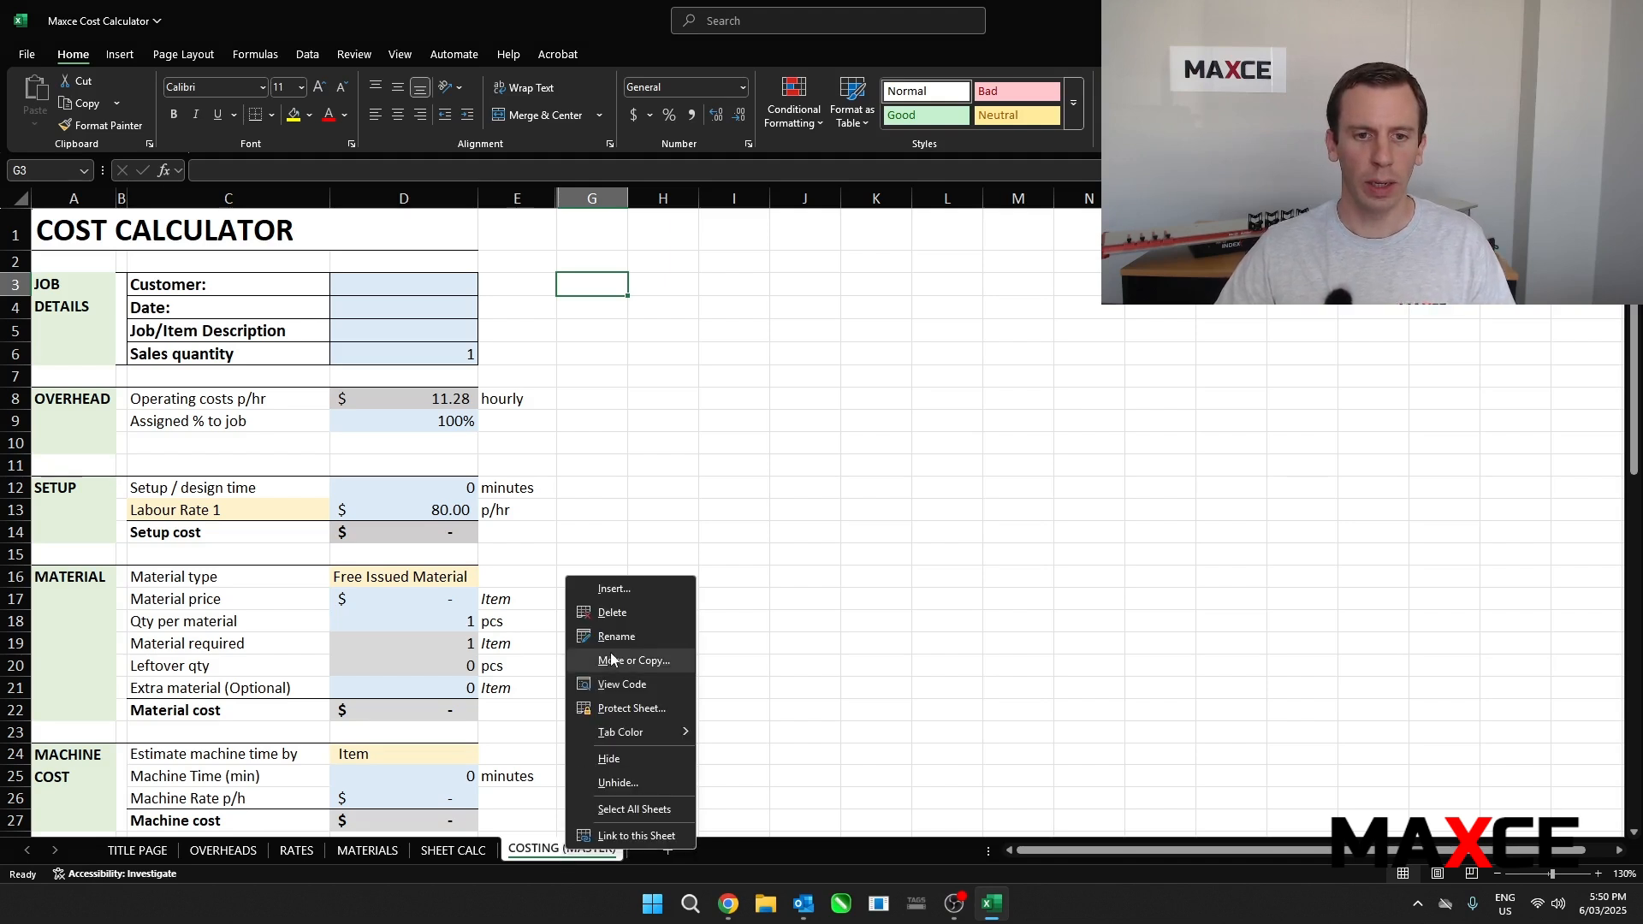
click(621, 660)
click(559, 746)
click(547, 716)
click(659, 789)
Rename the copied costing sheet as 100 Cups
right_click(692, 861)
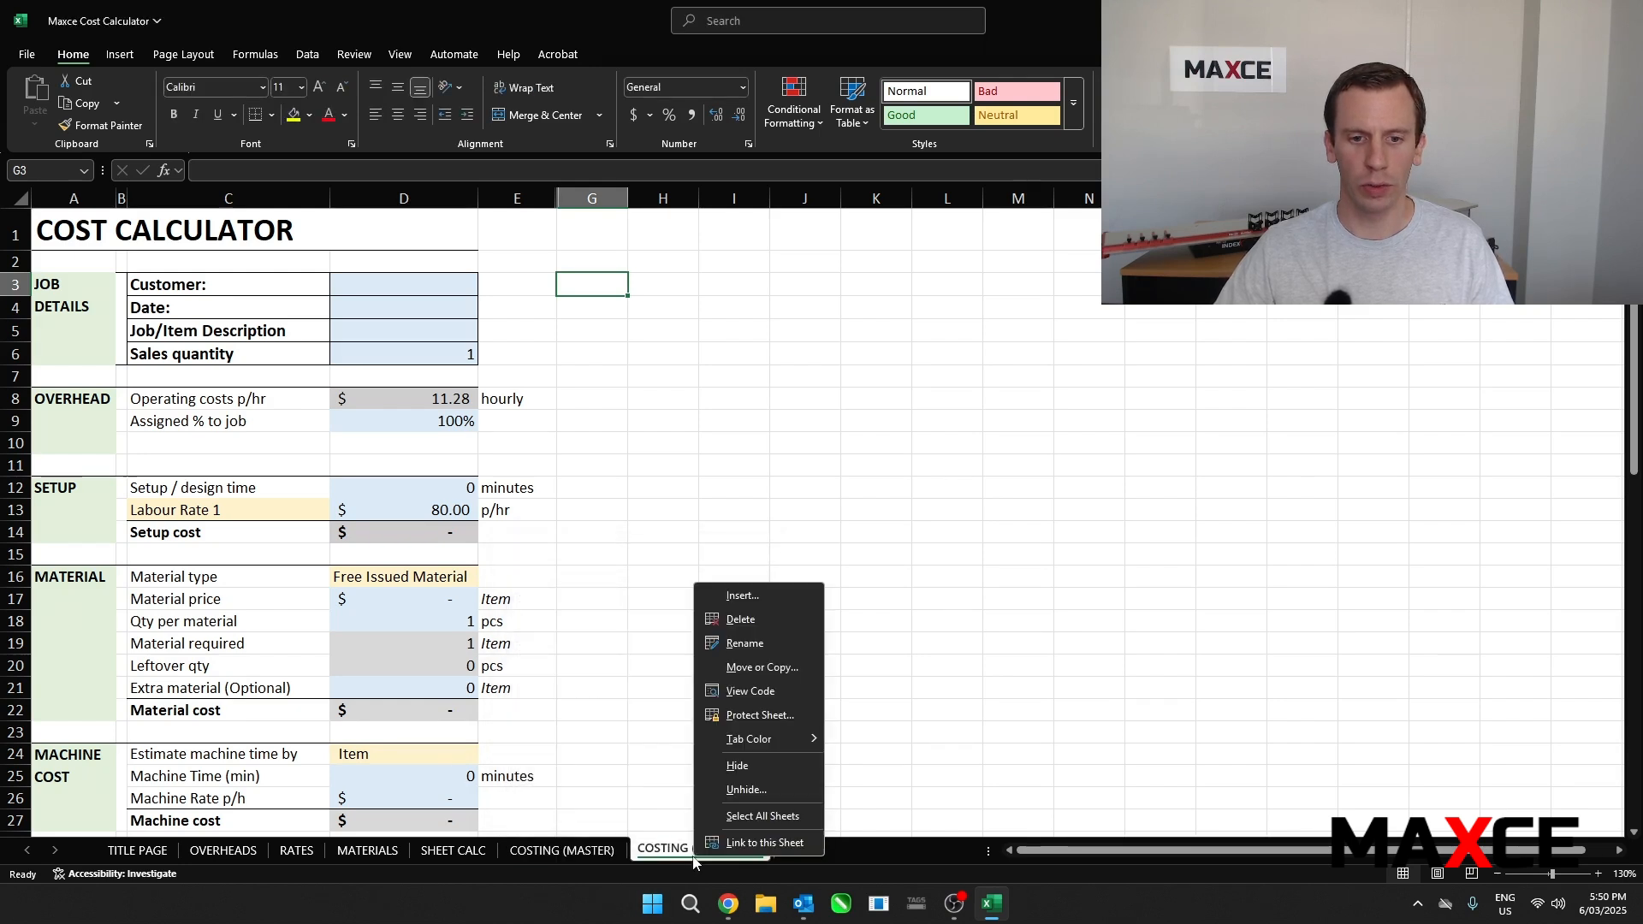
click(758, 644)
text(100 Cups)
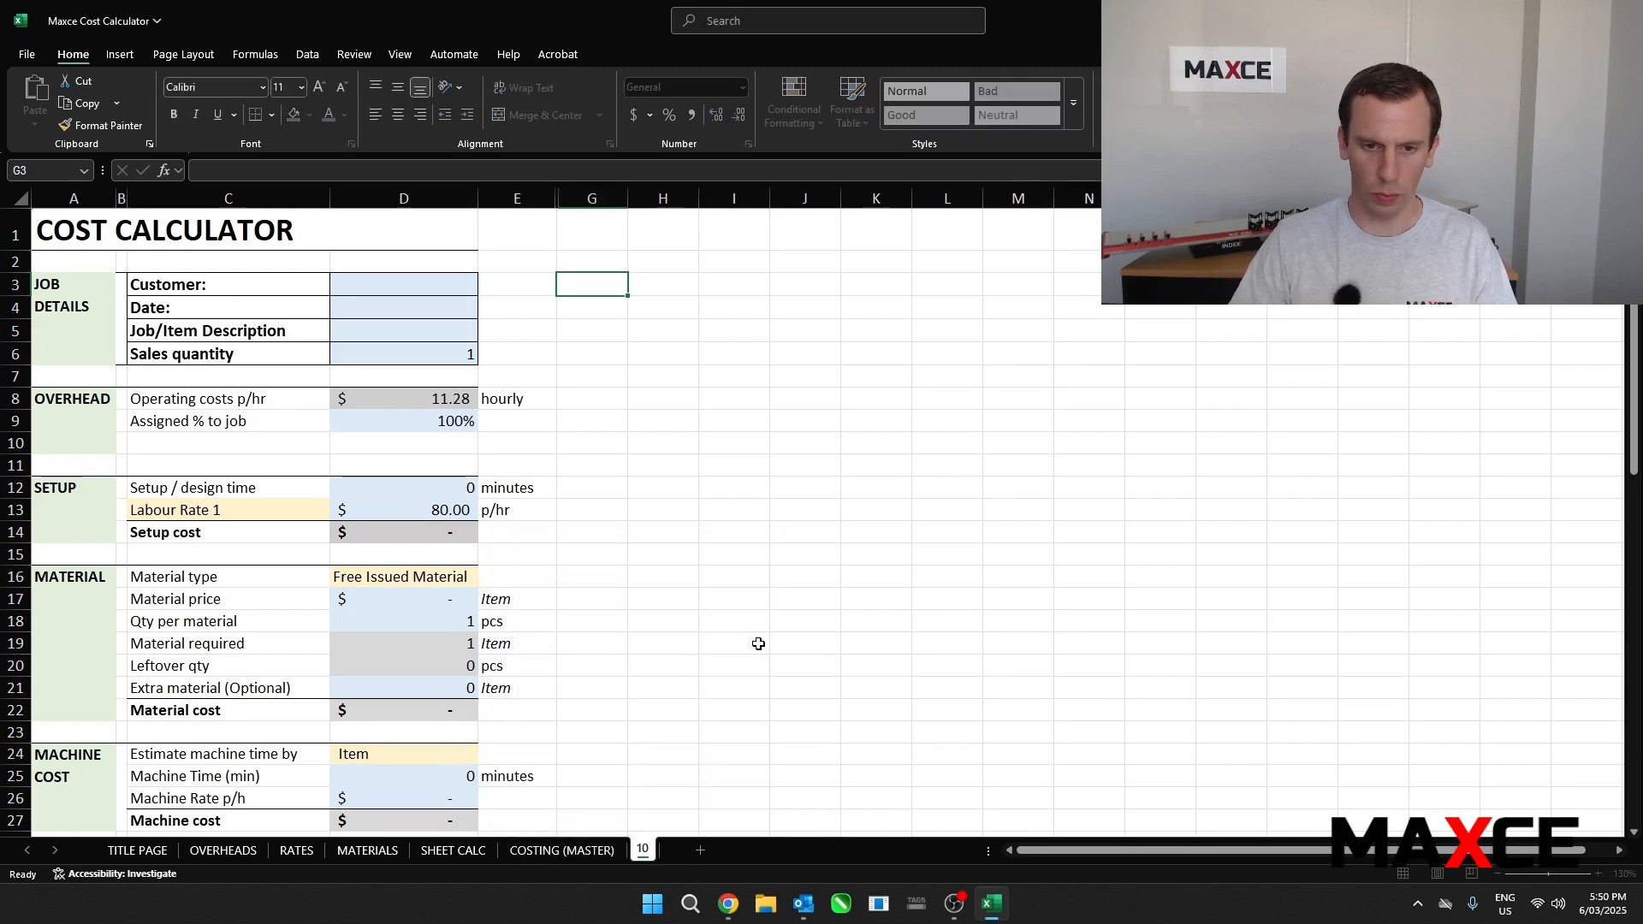
key(Return)
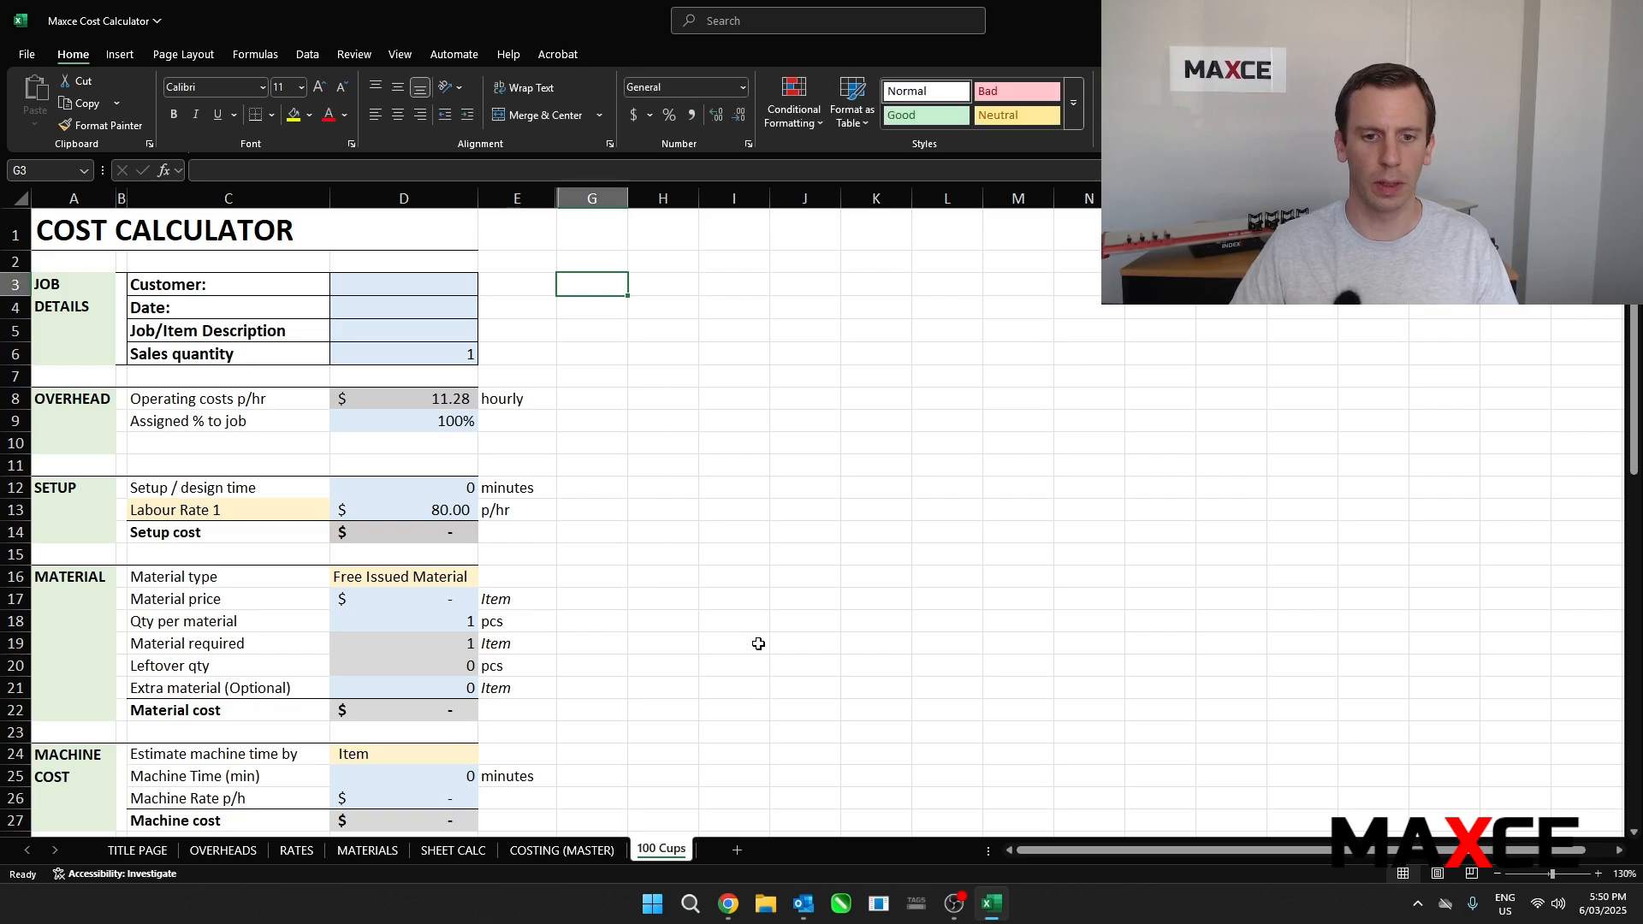
Set the Sales quantity on the 100 Cups sheet to 100
click(451, 352)
text(100)
key(Return)
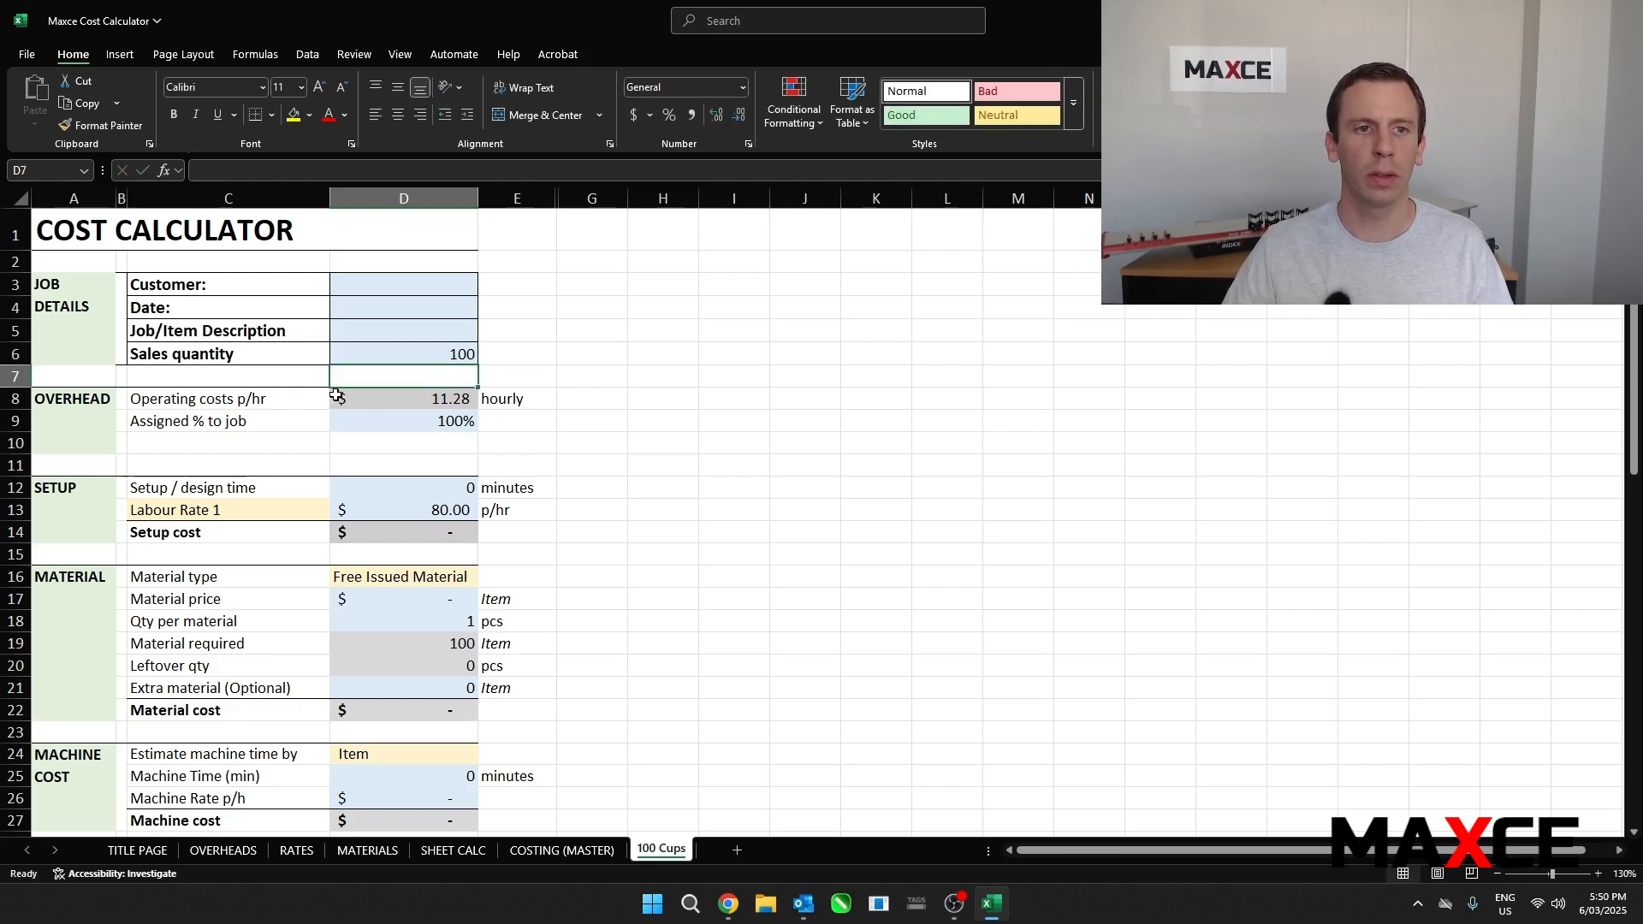
Set the Setup / design time to 15 minutes and select the SETUP section's labour rate cell
scroll(414, 417, down, 1)
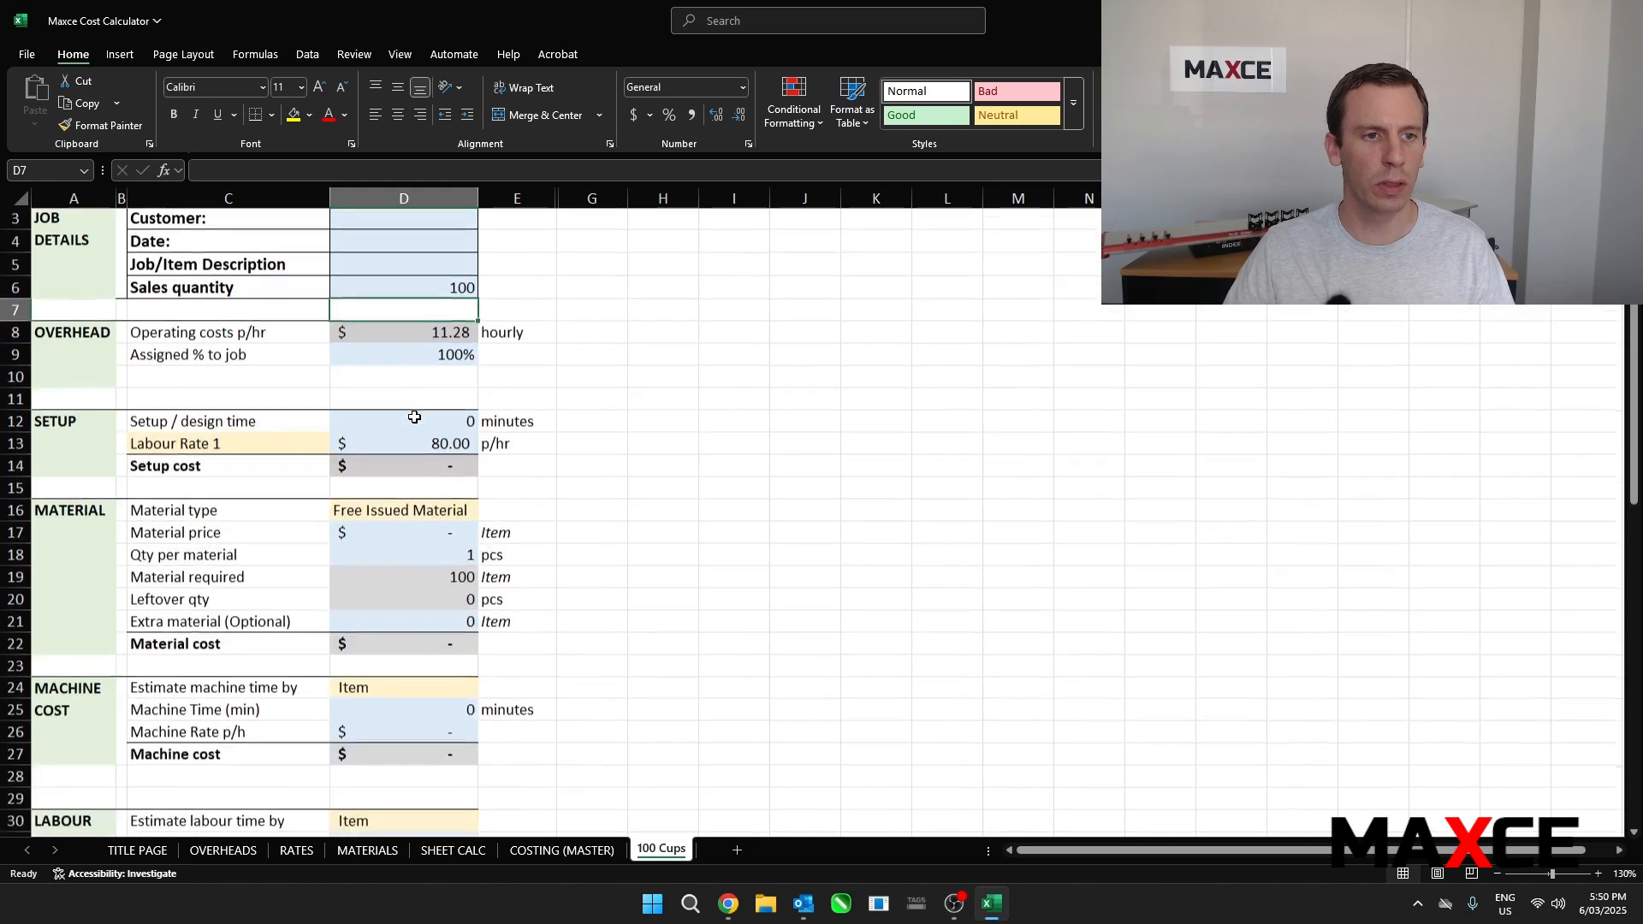
click(385, 423)
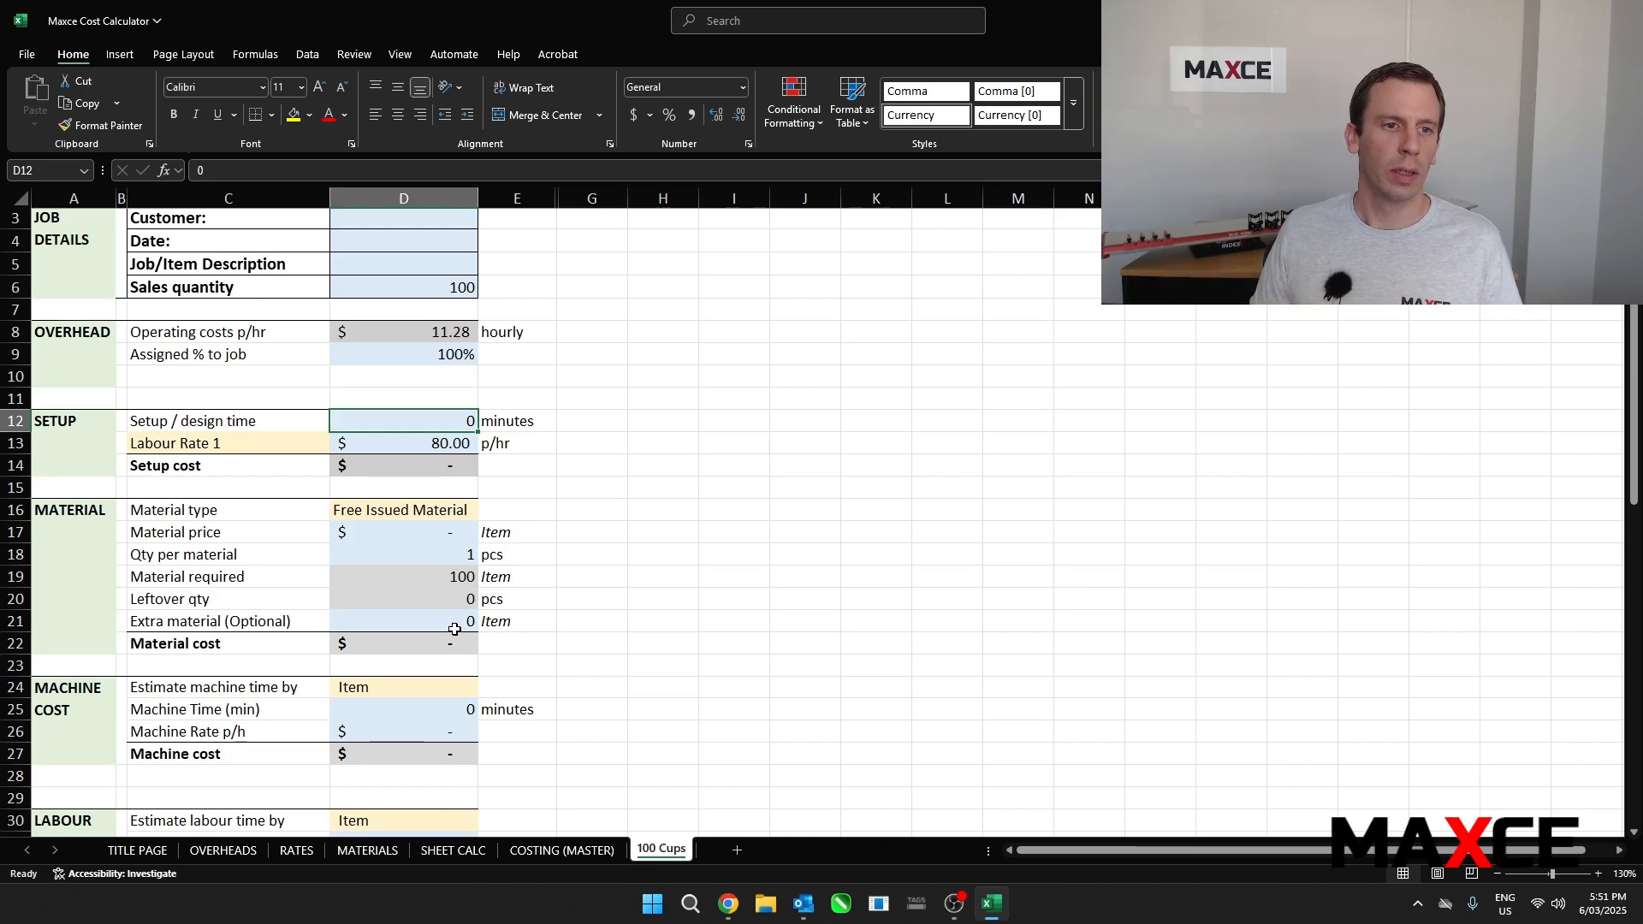
text(15)
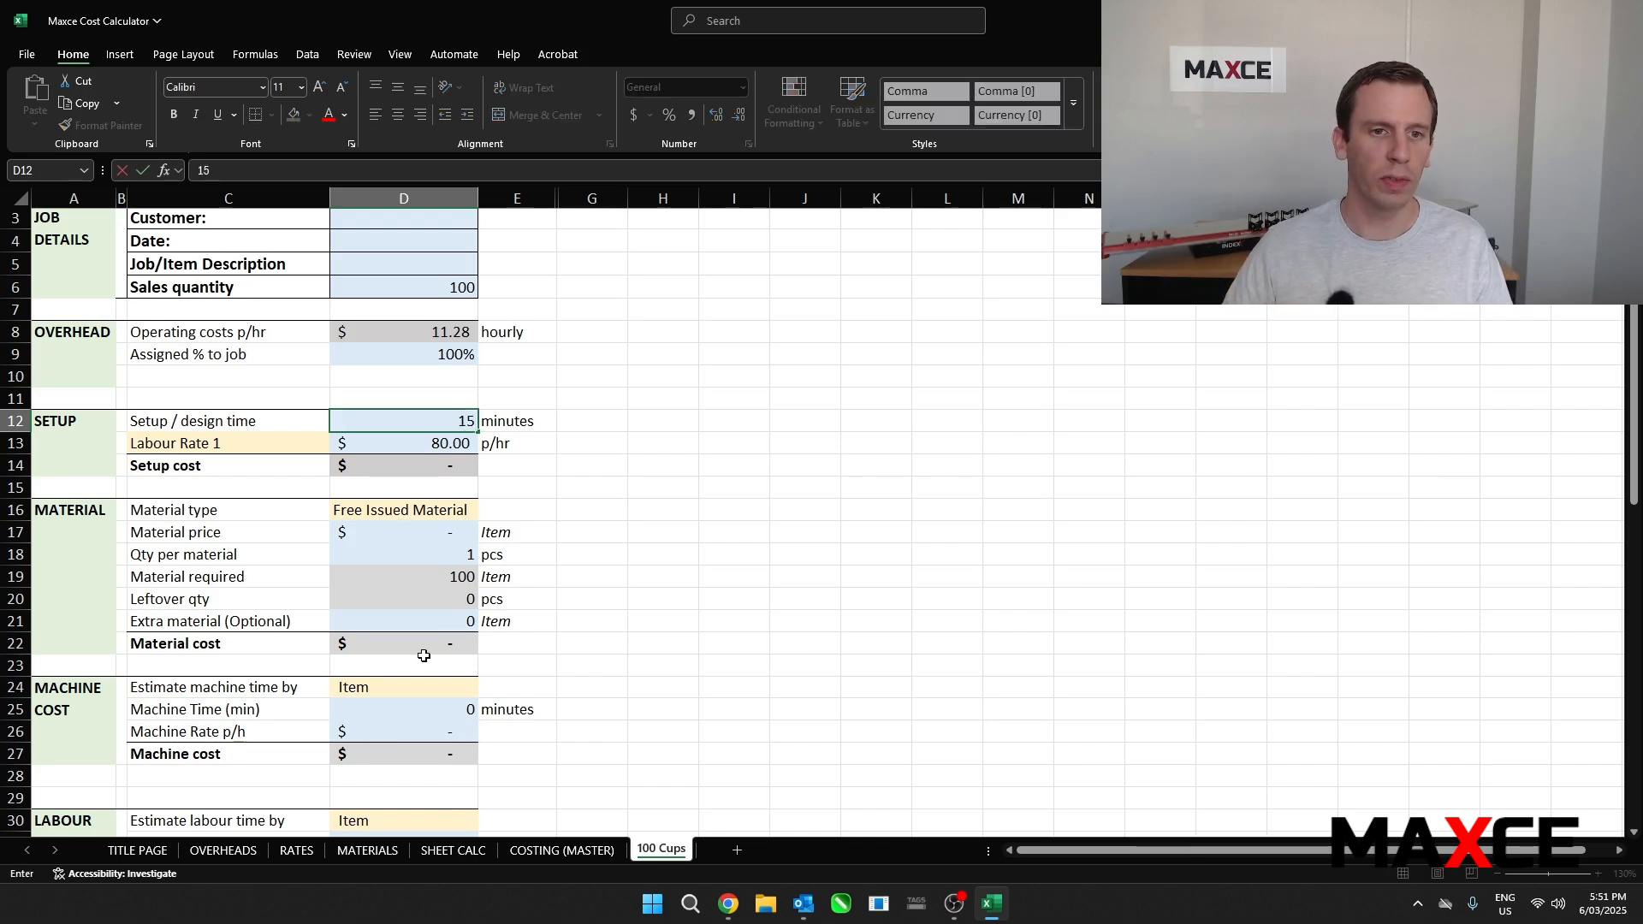
click(644, 511)
click(323, 443)
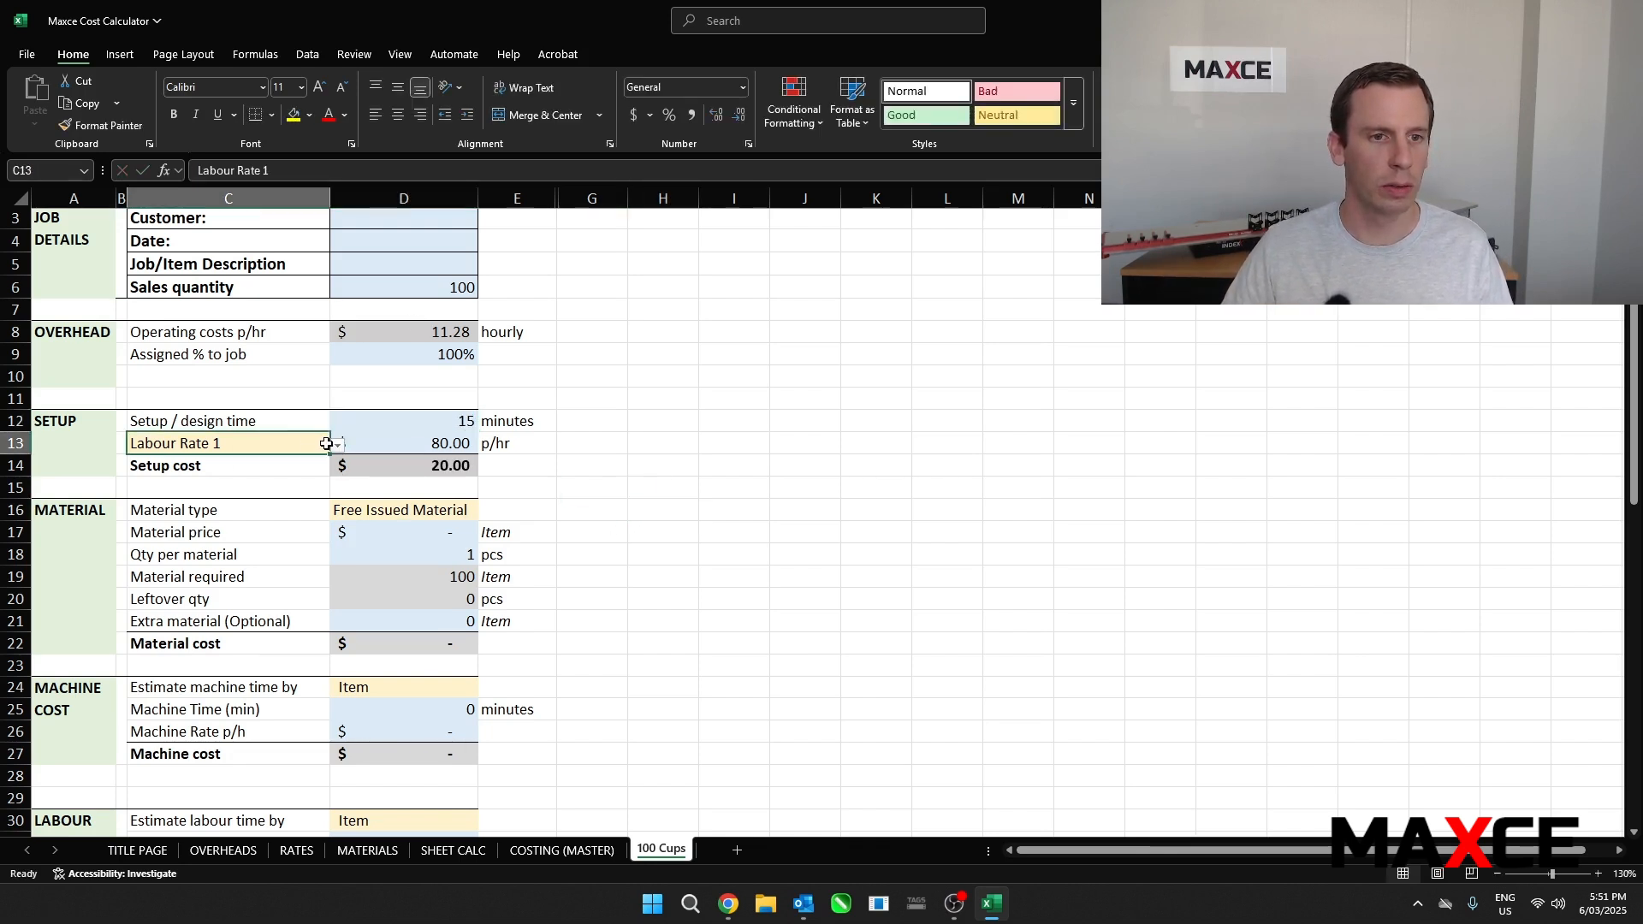
Set the Material type in the MATERIAL section to Cup 250mL
click(560, 511)
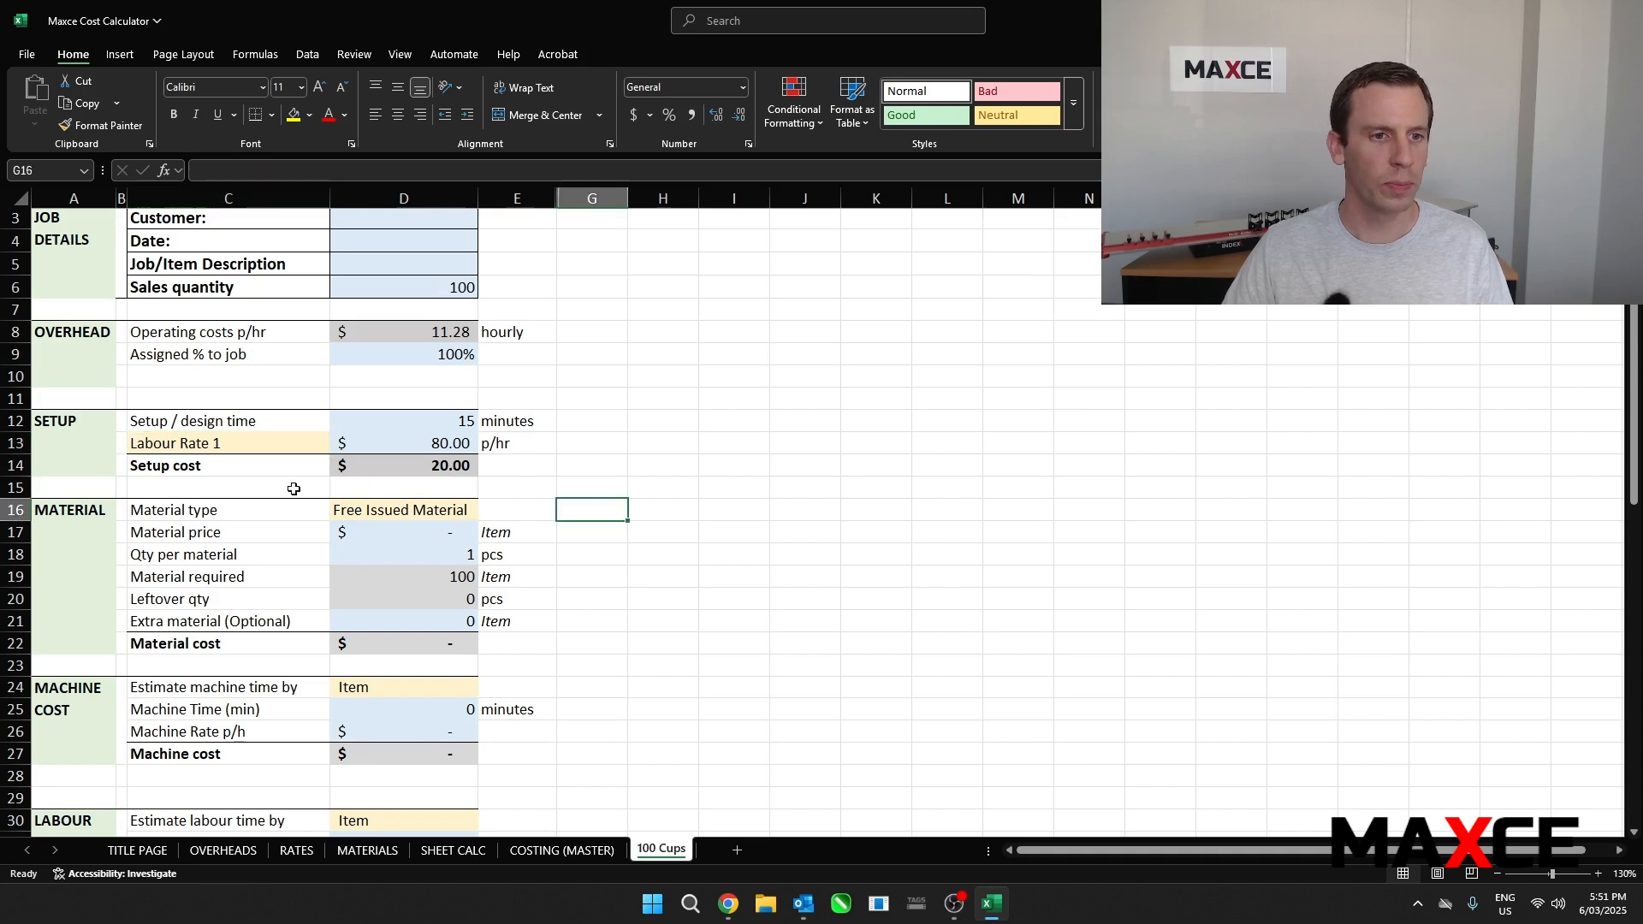
scroll(295, 484, down, 1)
click(435, 446)
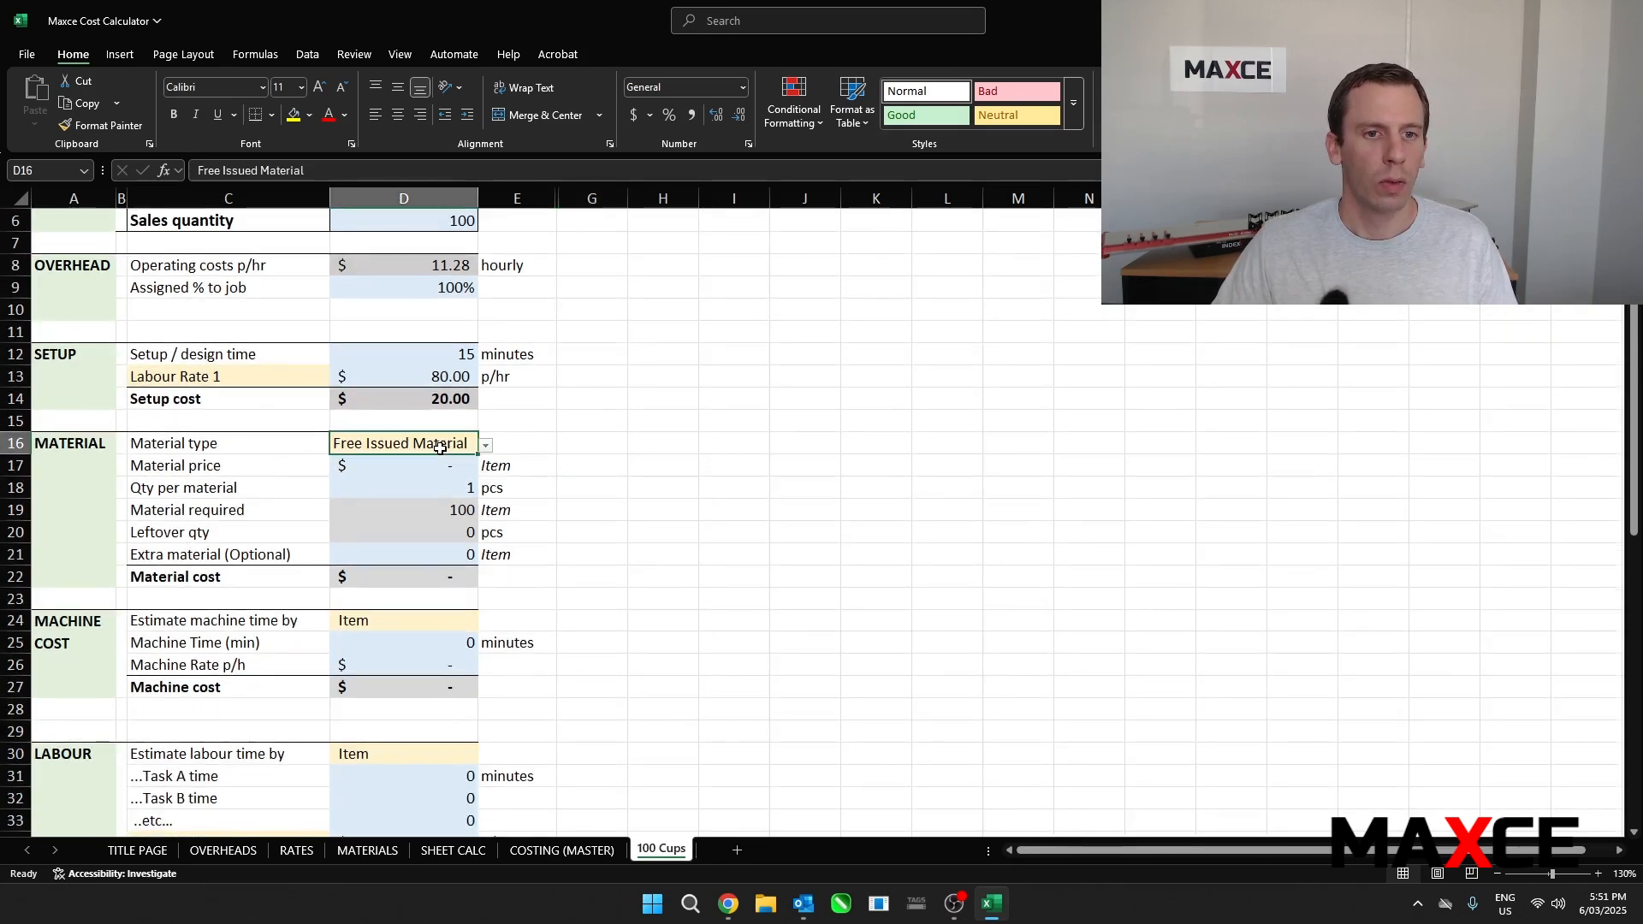
click(485, 445)
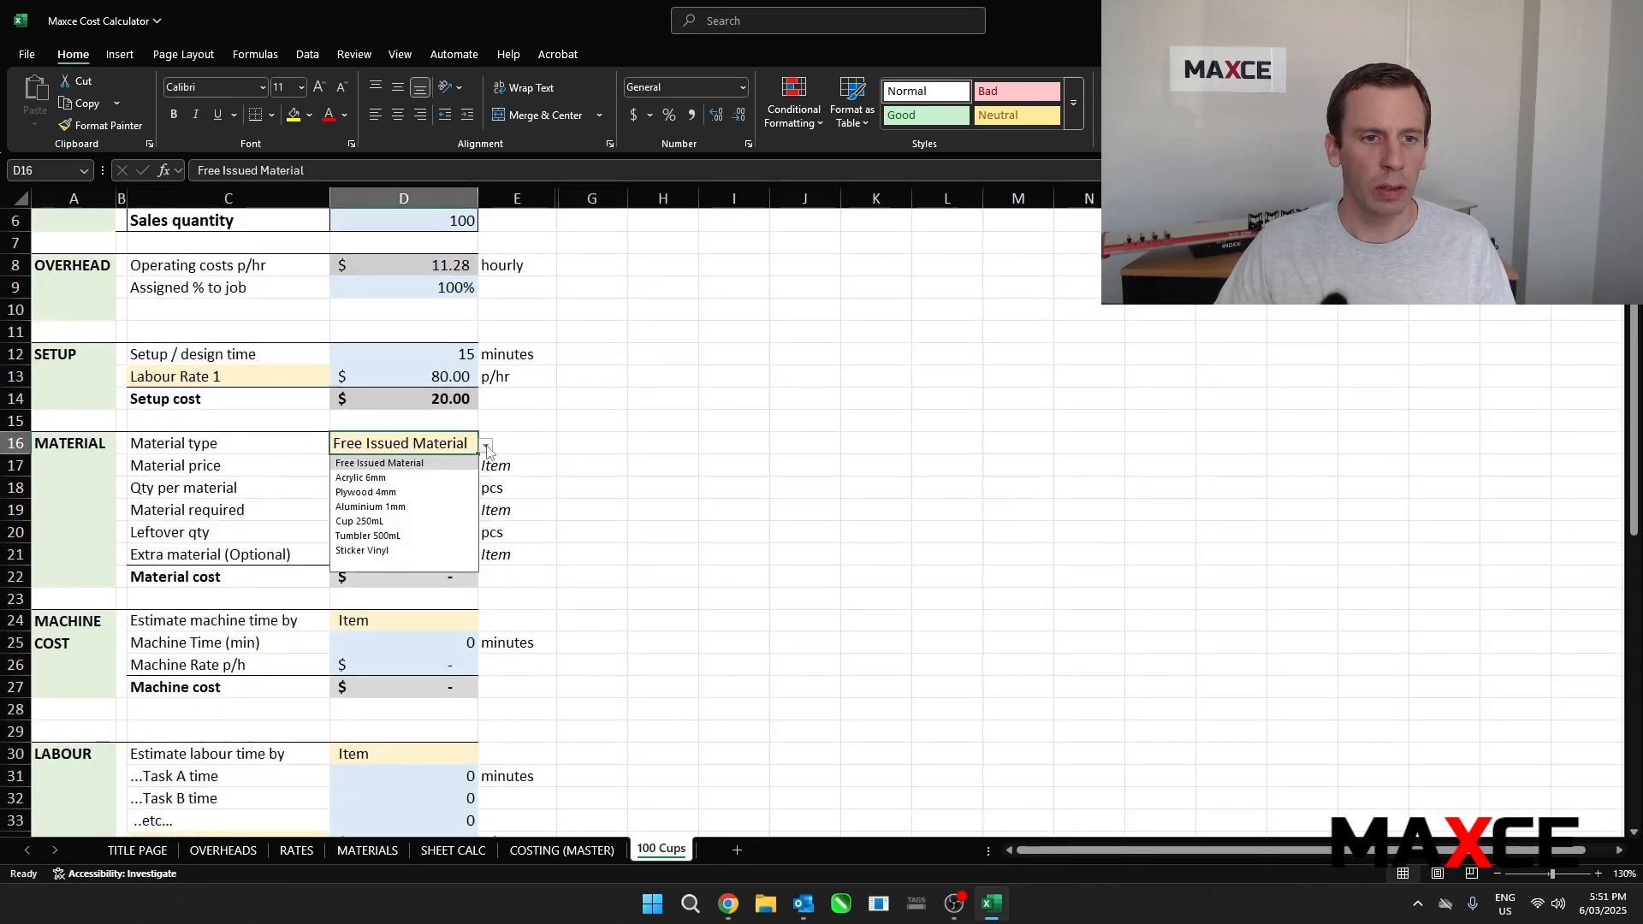
click(376, 521)
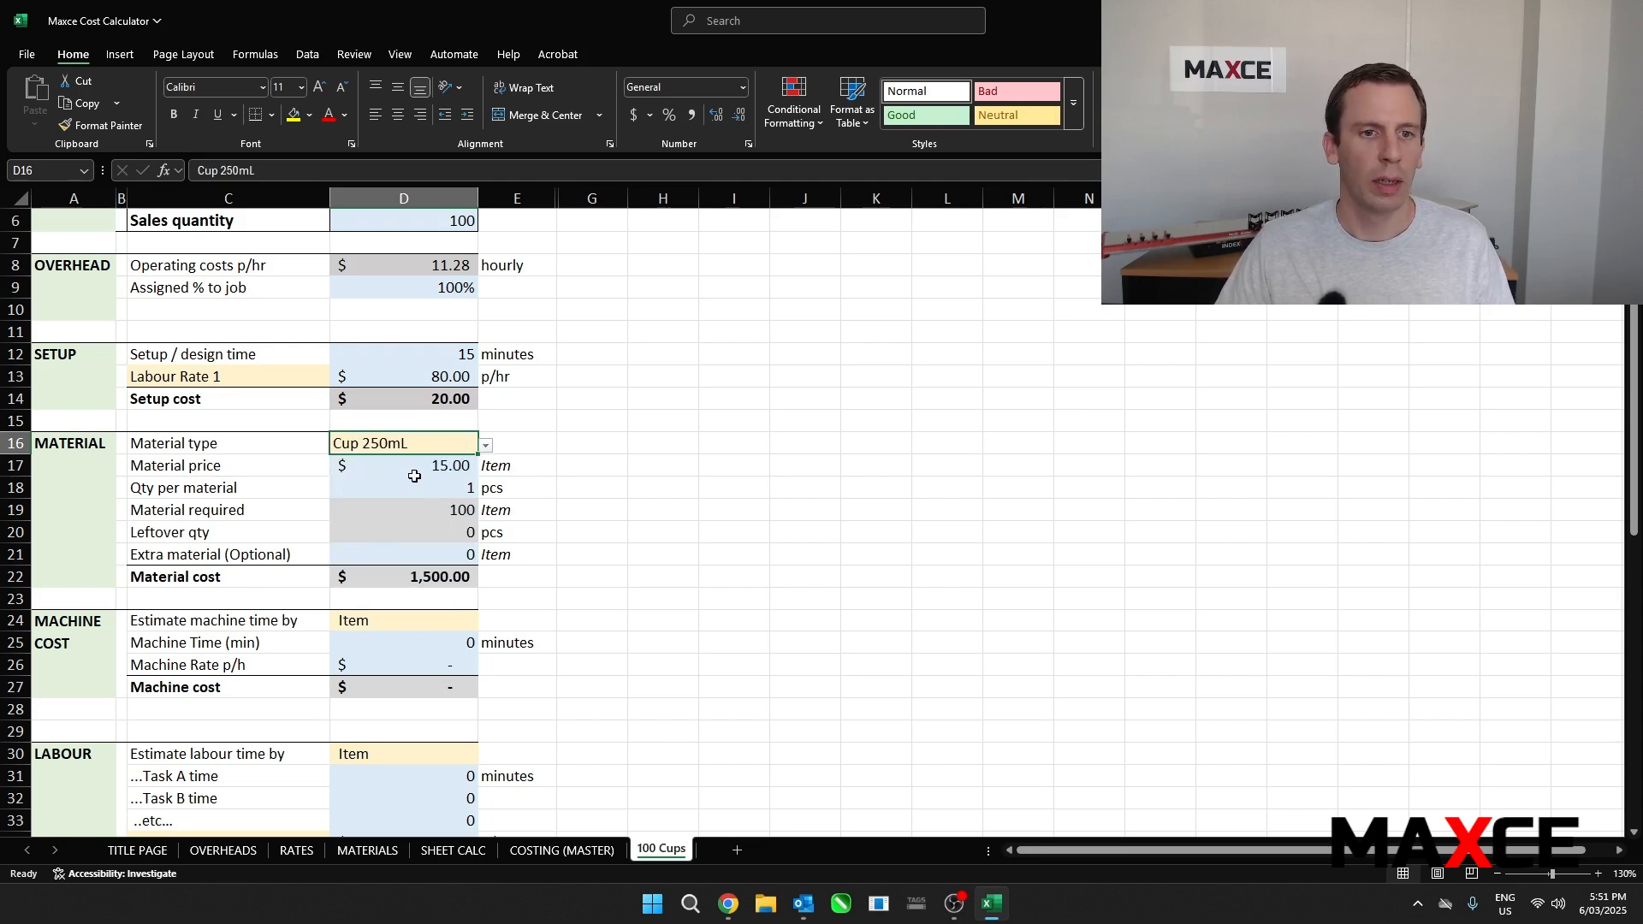
Check the Material required and Qty per material cells, and set Extra material (Optional) to 2 items
click(402, 514)
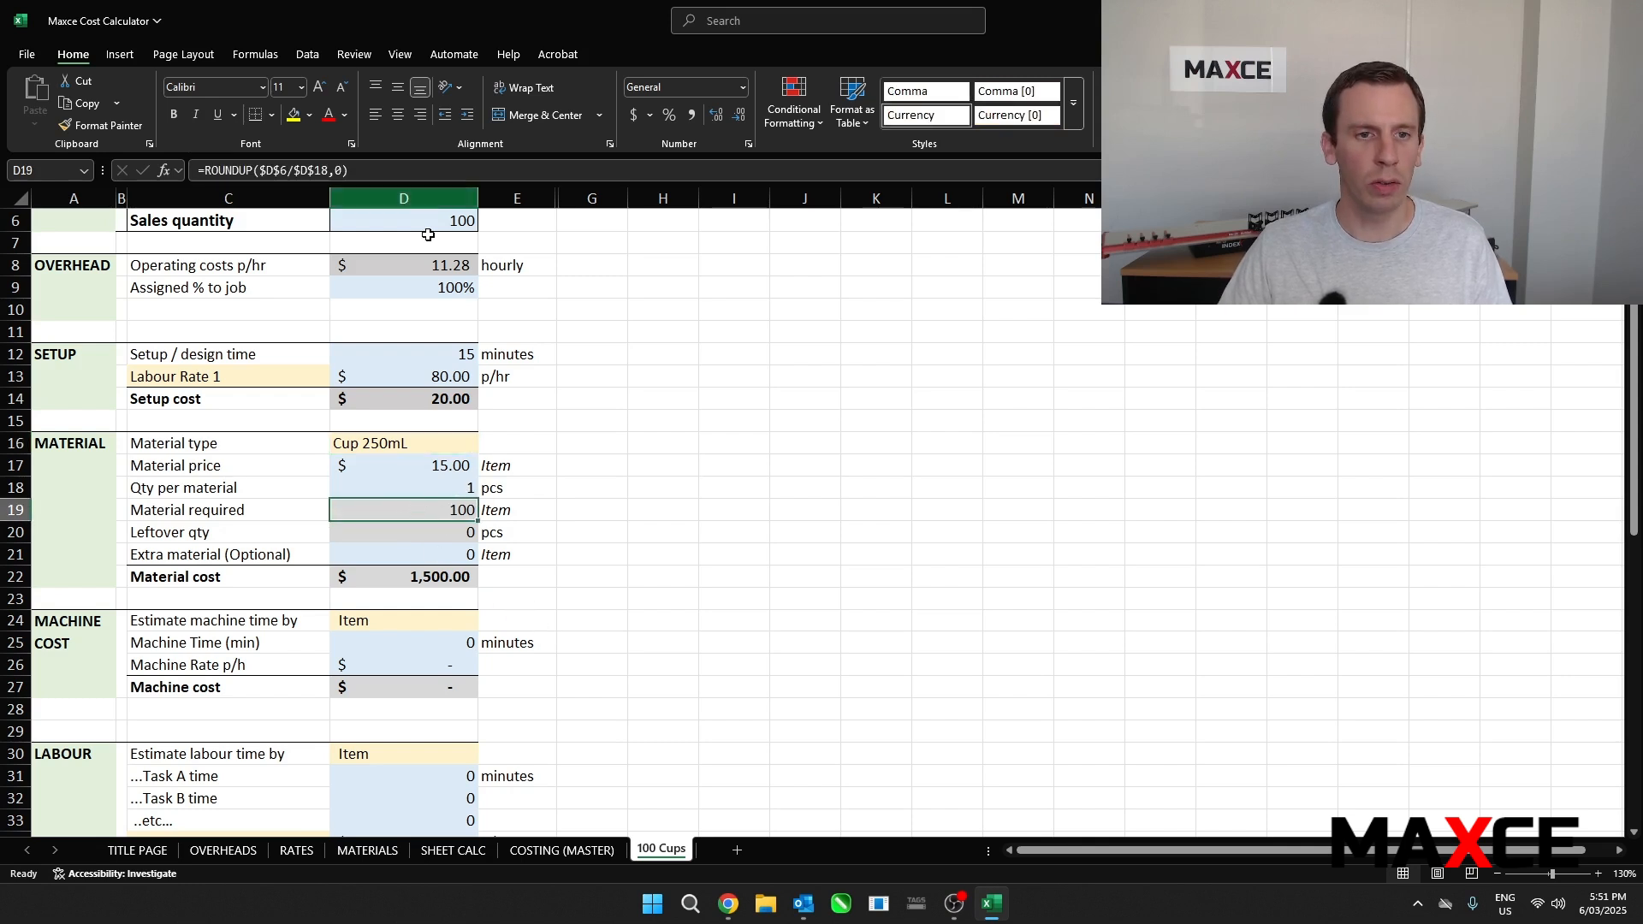
click(432, 490)
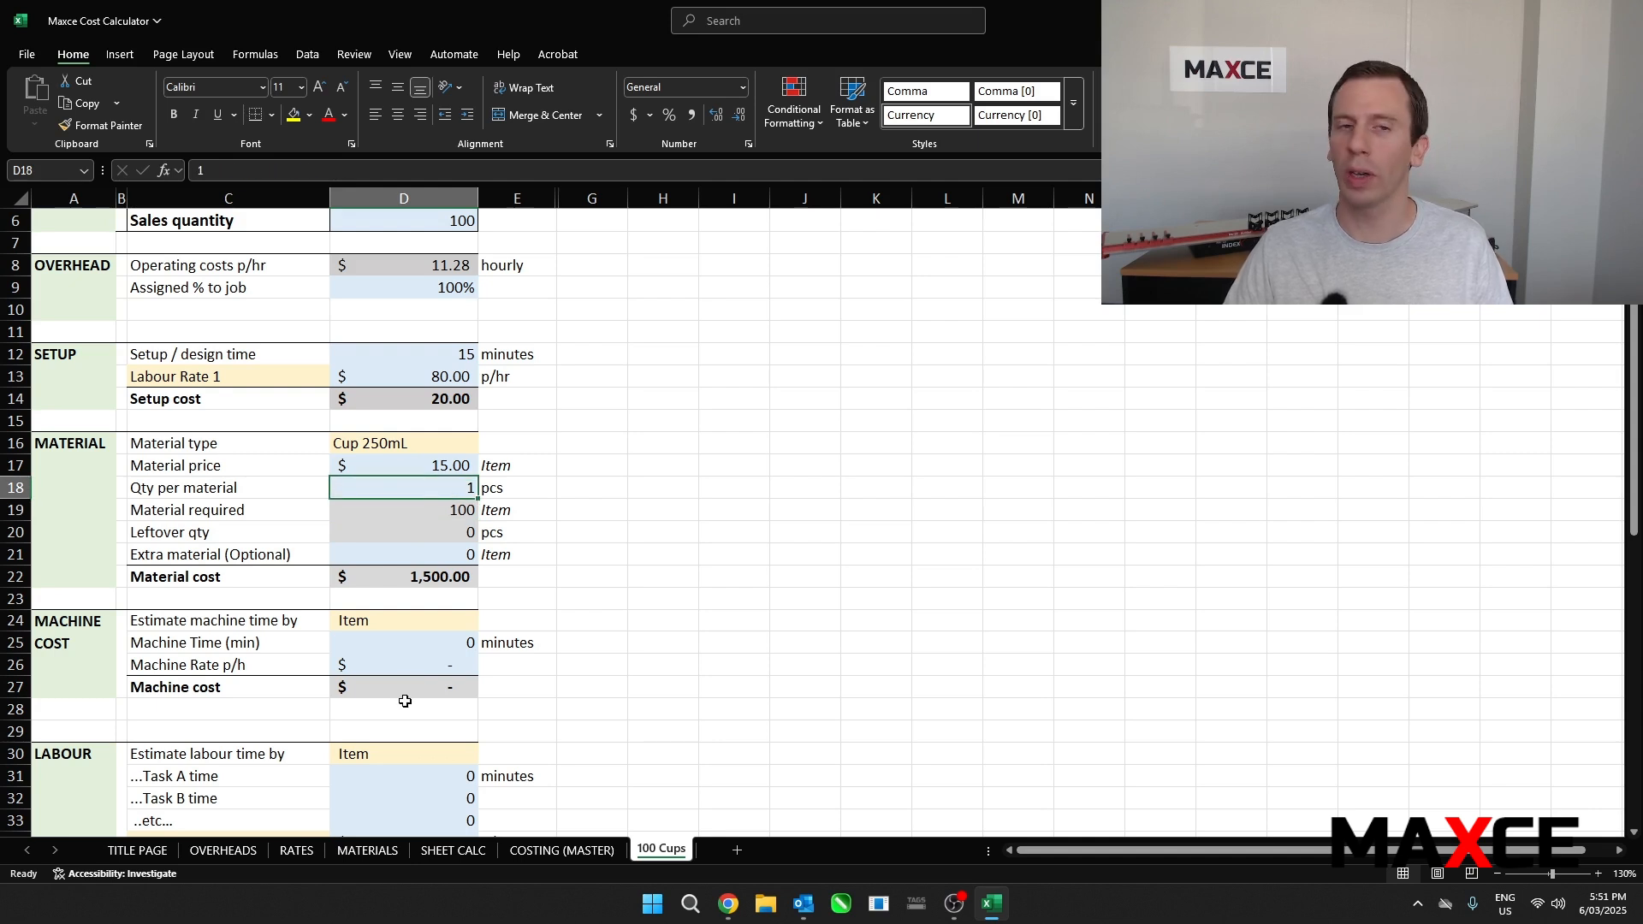
click(415, 558)
text(2)
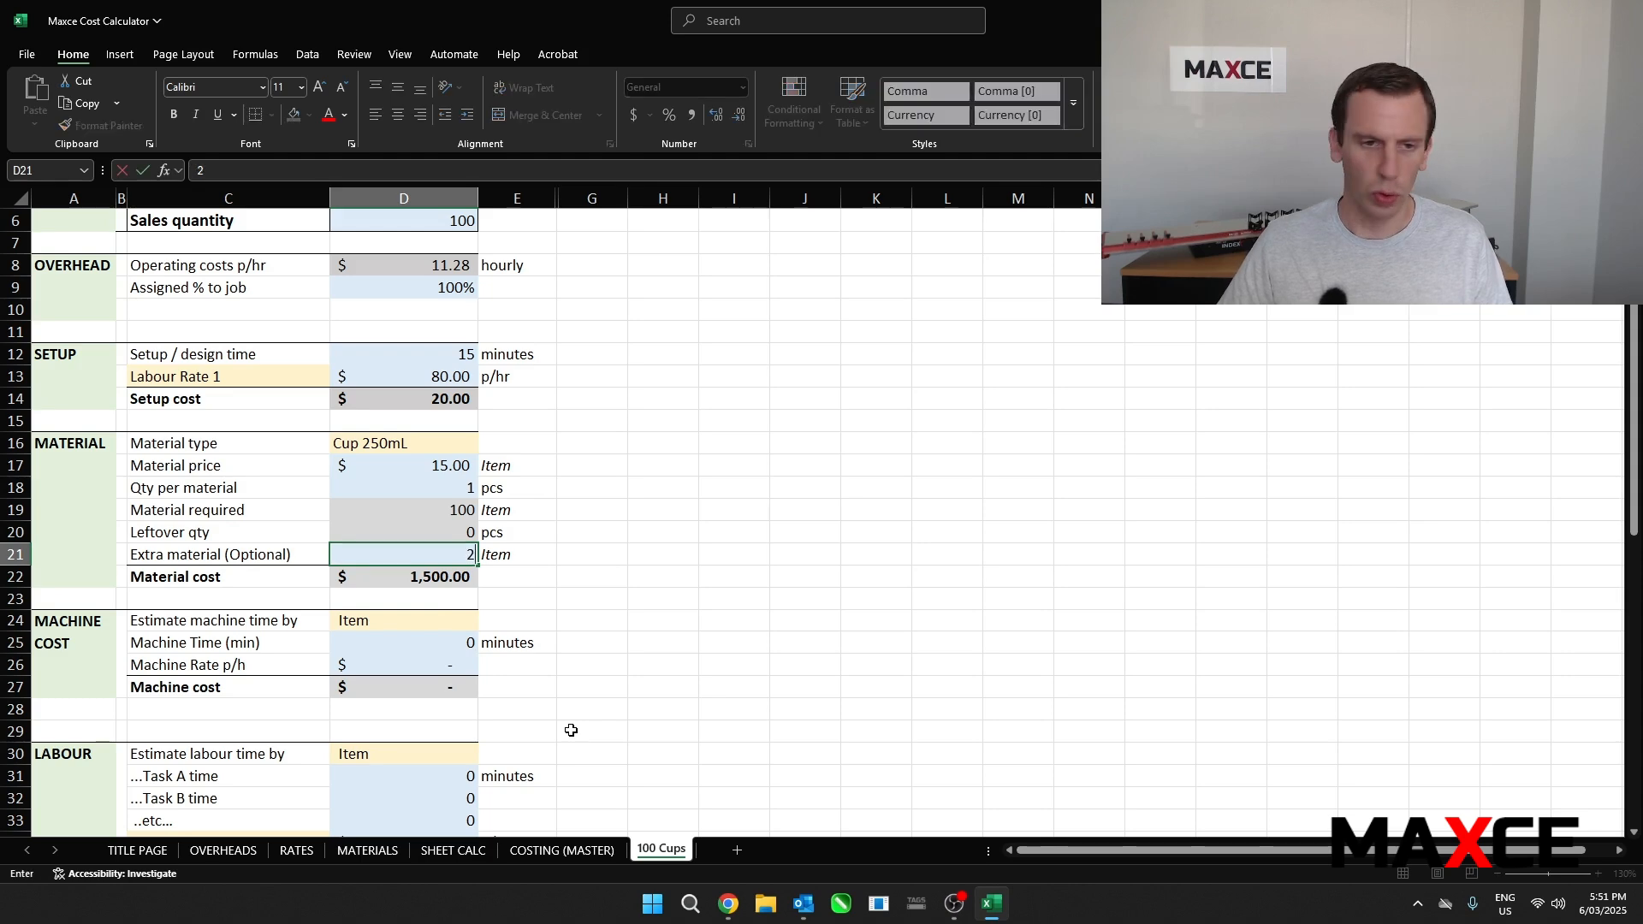
click(663, 666)
Set the Machine Time to 2 minutes per item and the Machine Rate p/h to 60
scroll(414, 516, down, 2)
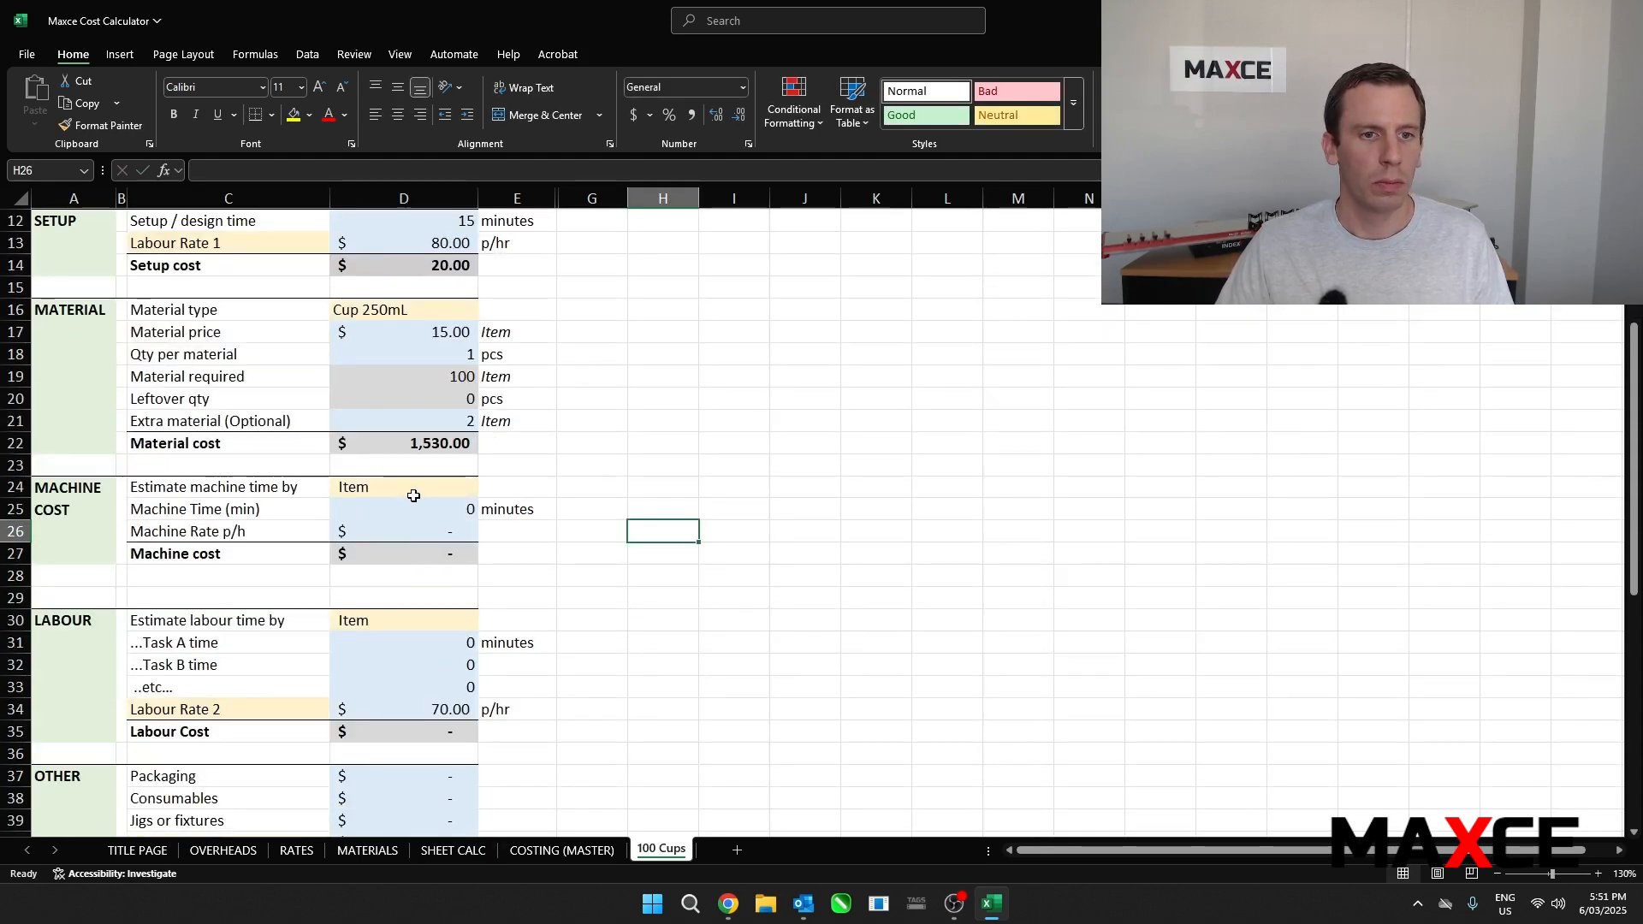
click(415, 514)
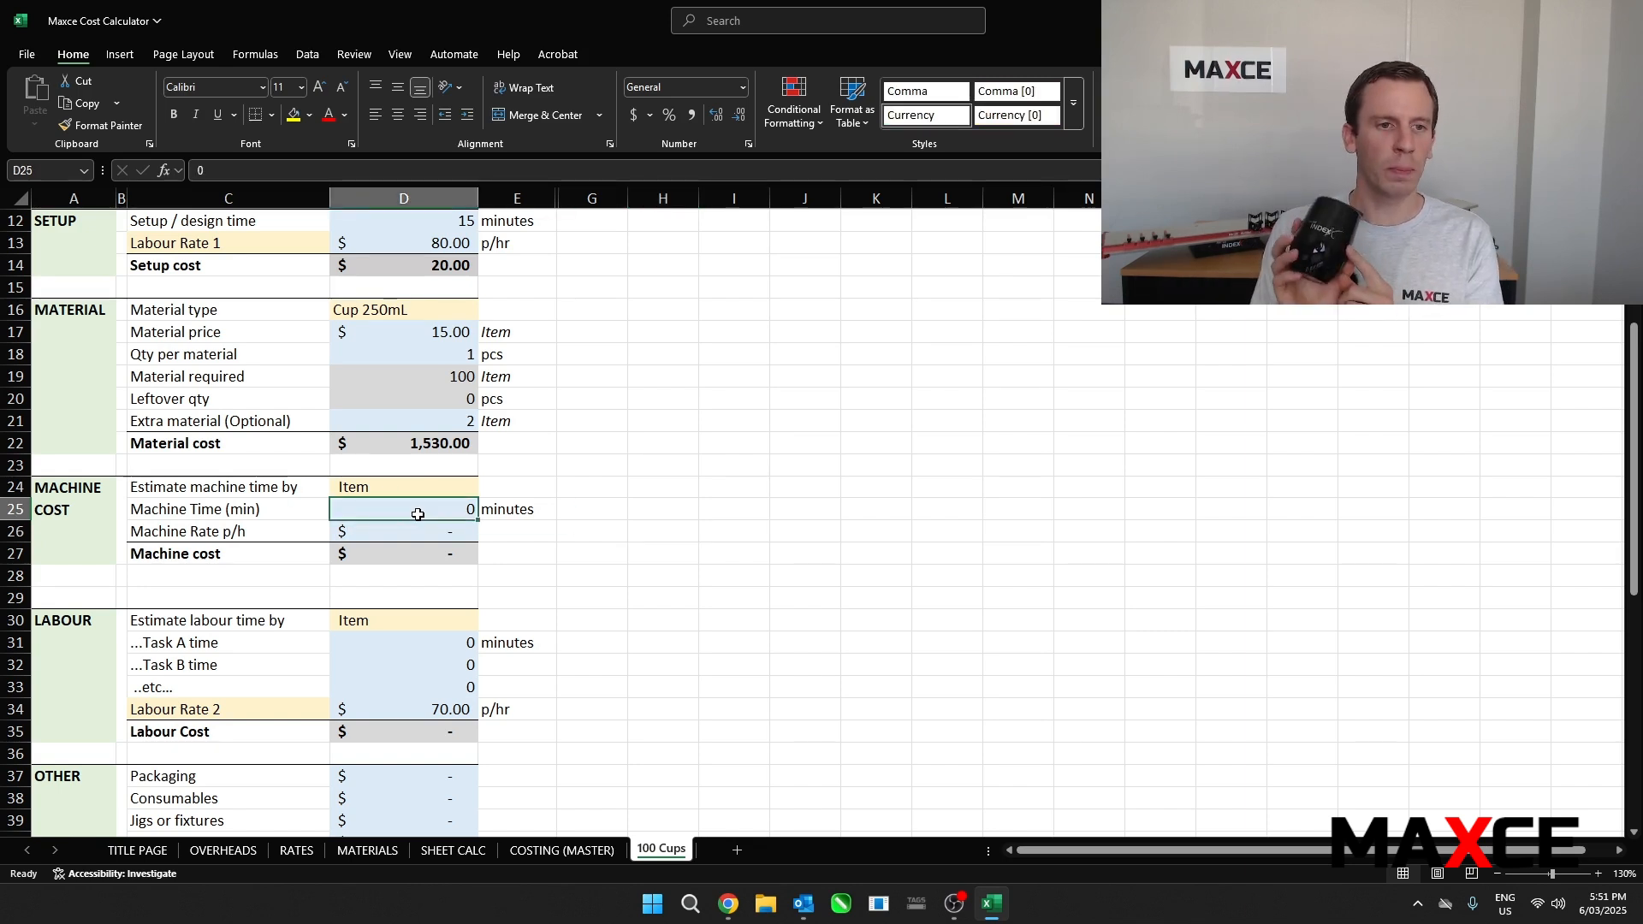
text(2)
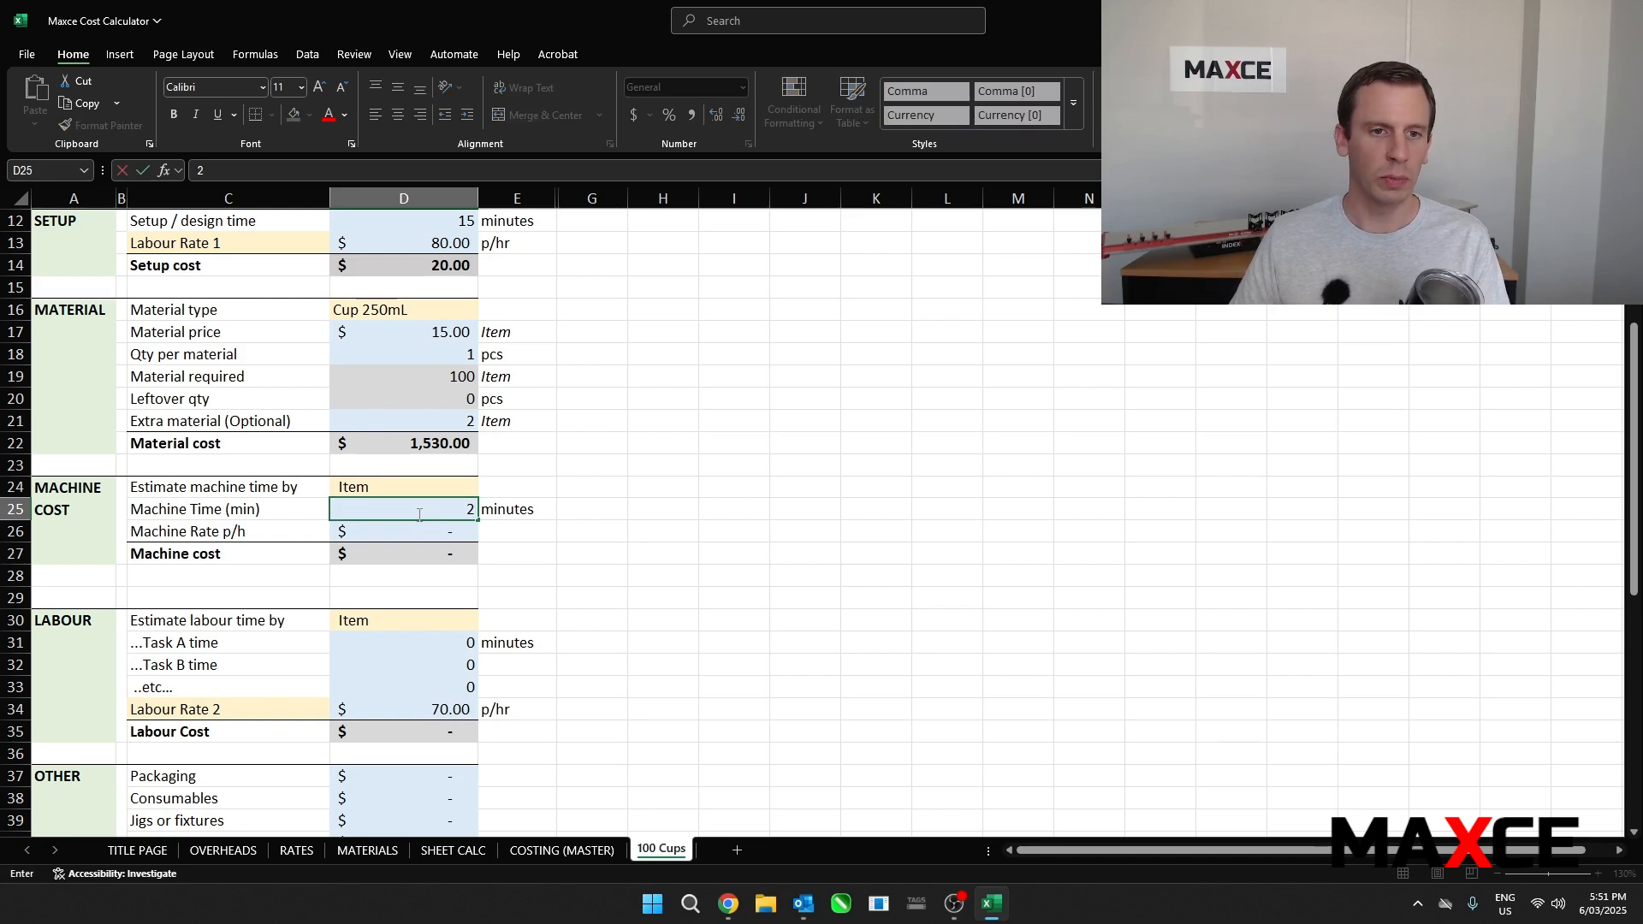
key(Return)
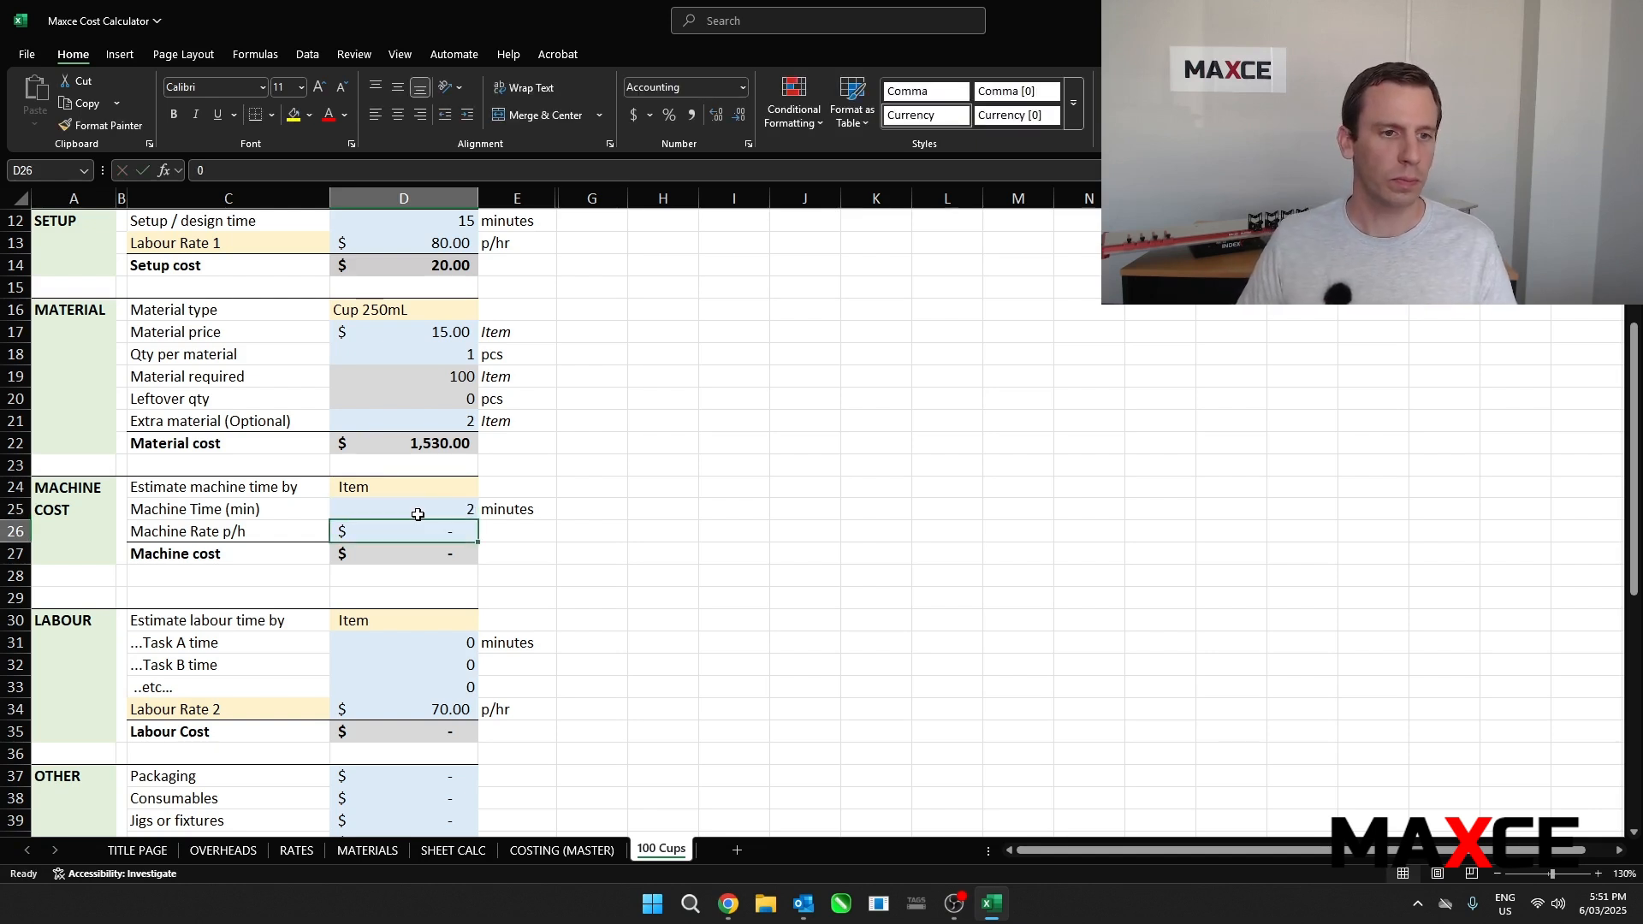
text(60)
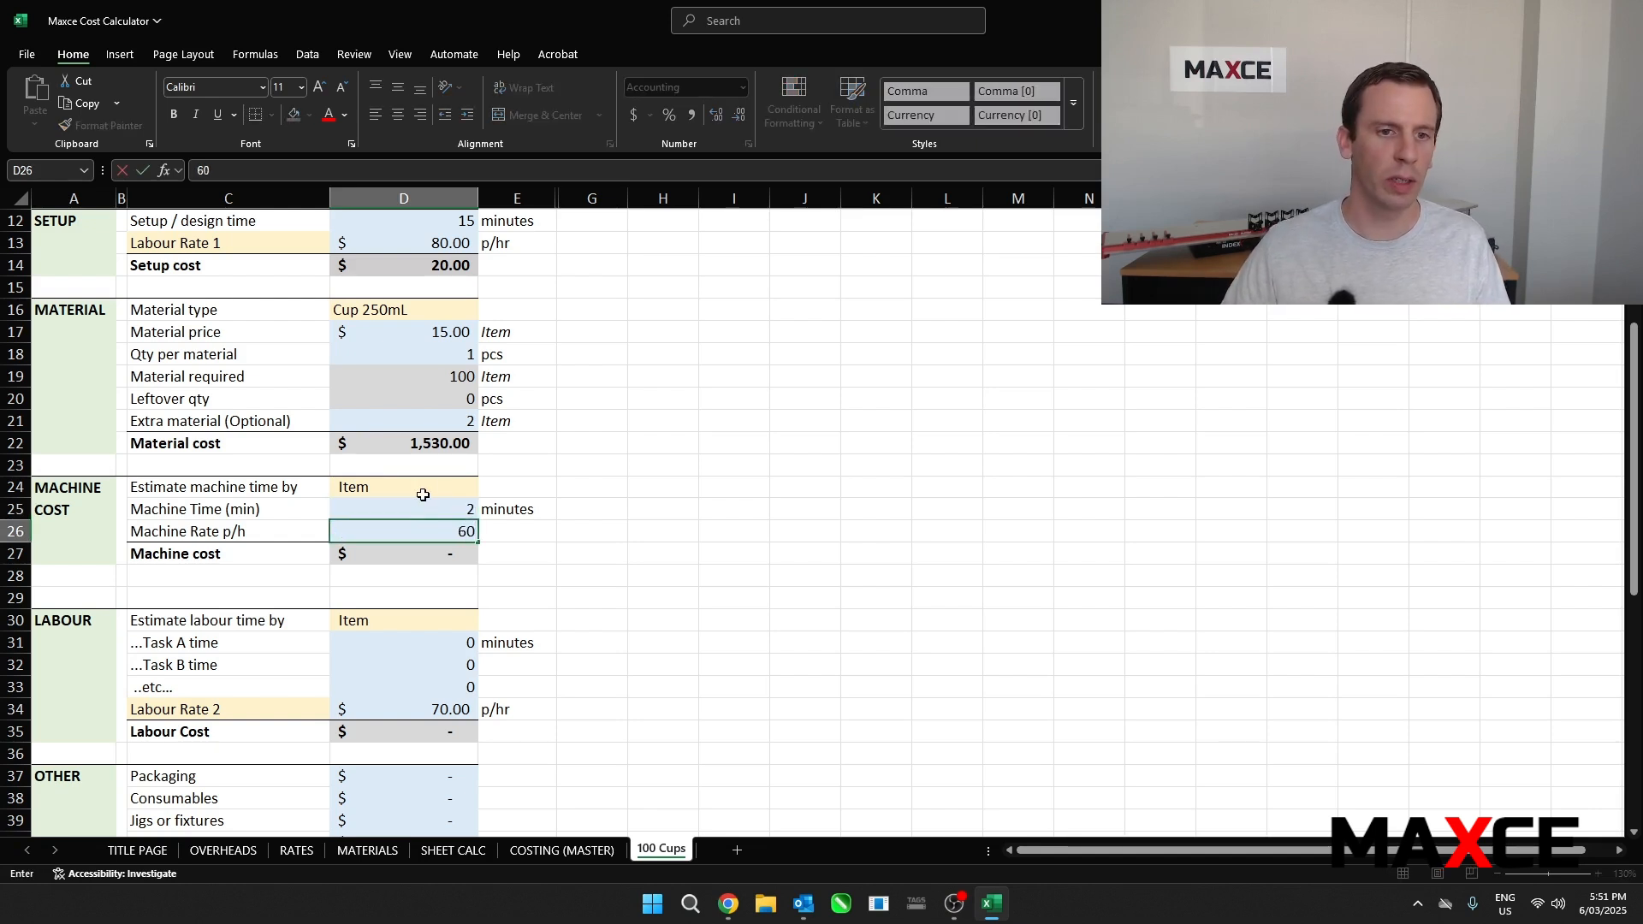
click(650, 555)
Rename the first LABOUR task as Unpacking and set its time to 0.4 minutes
scroll(405, 581, down, 2)
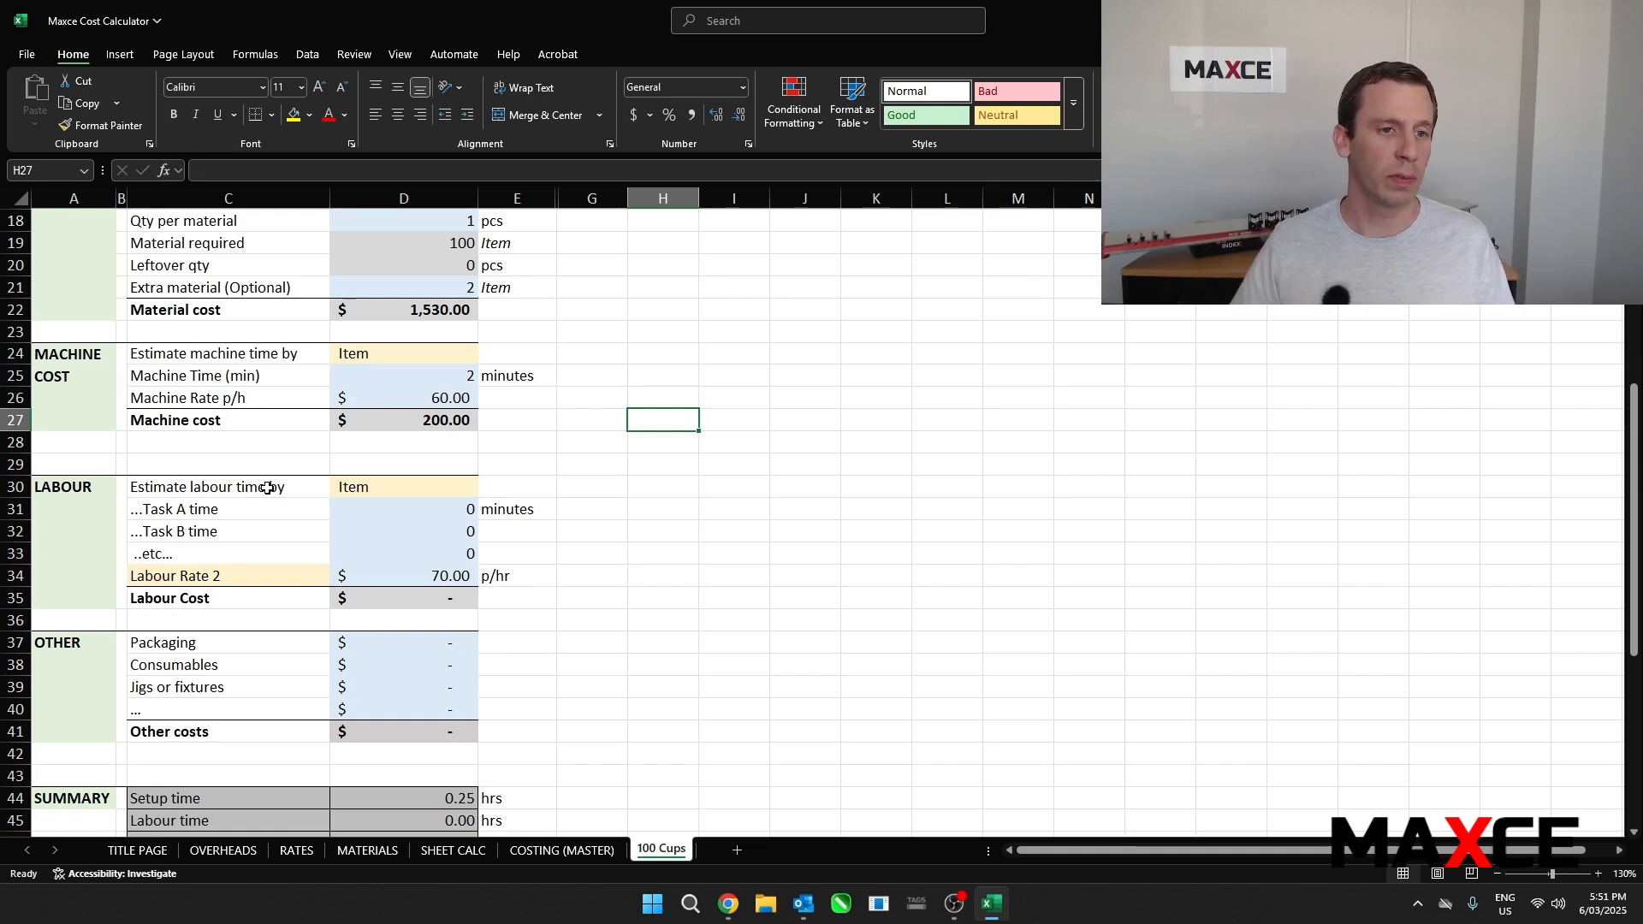
click(248, 513)
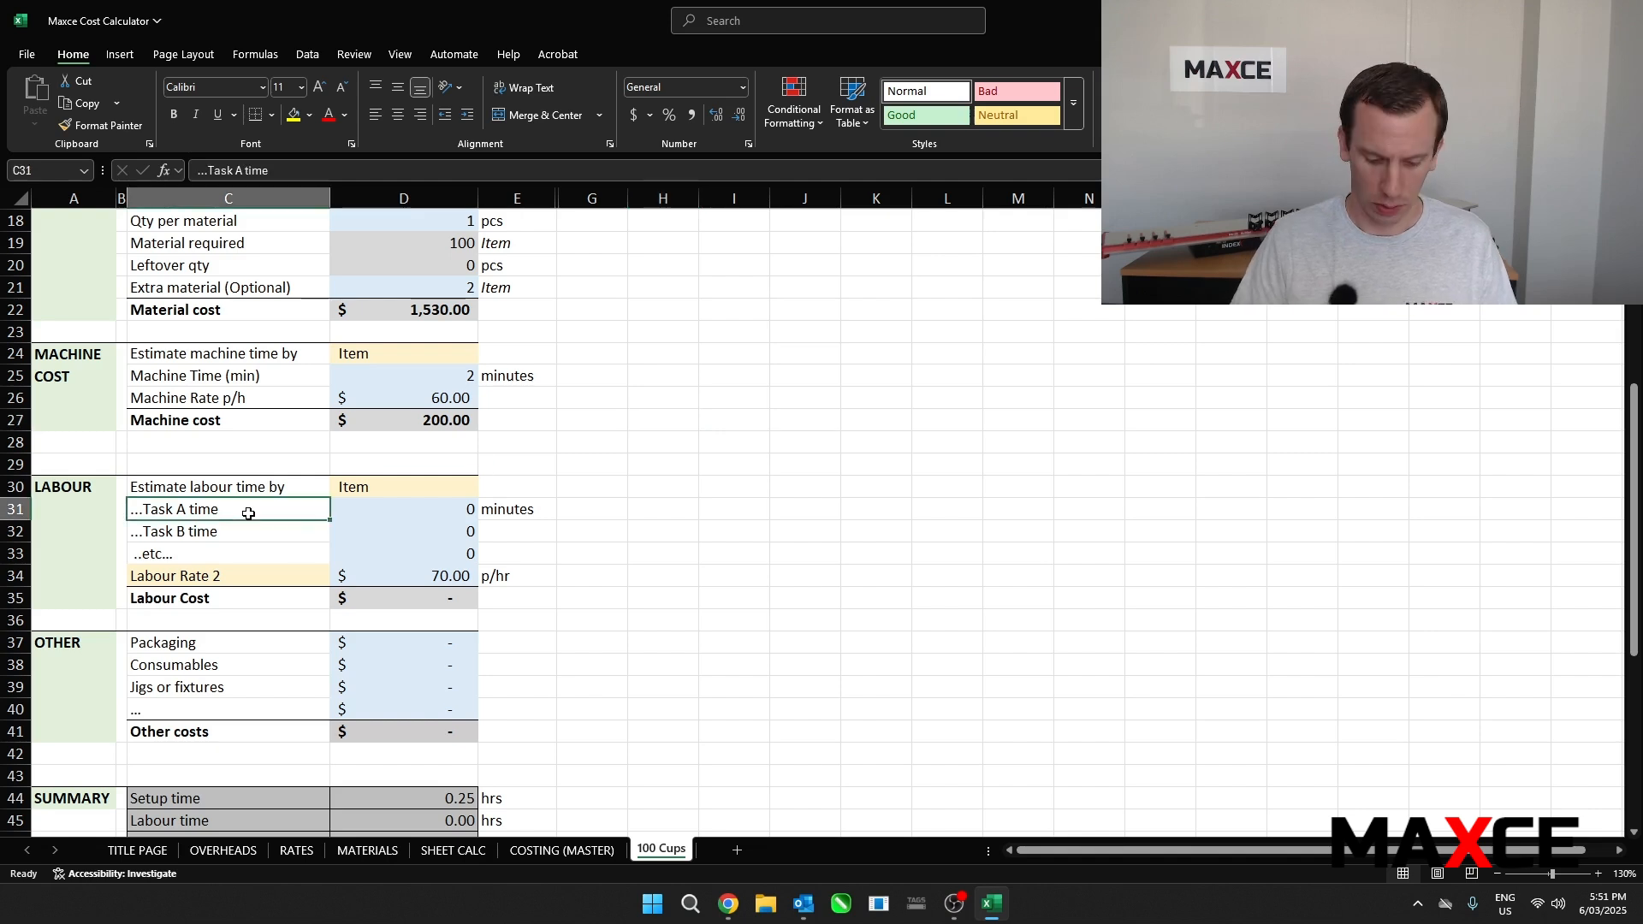
text(Unpacking)
key(Tab)
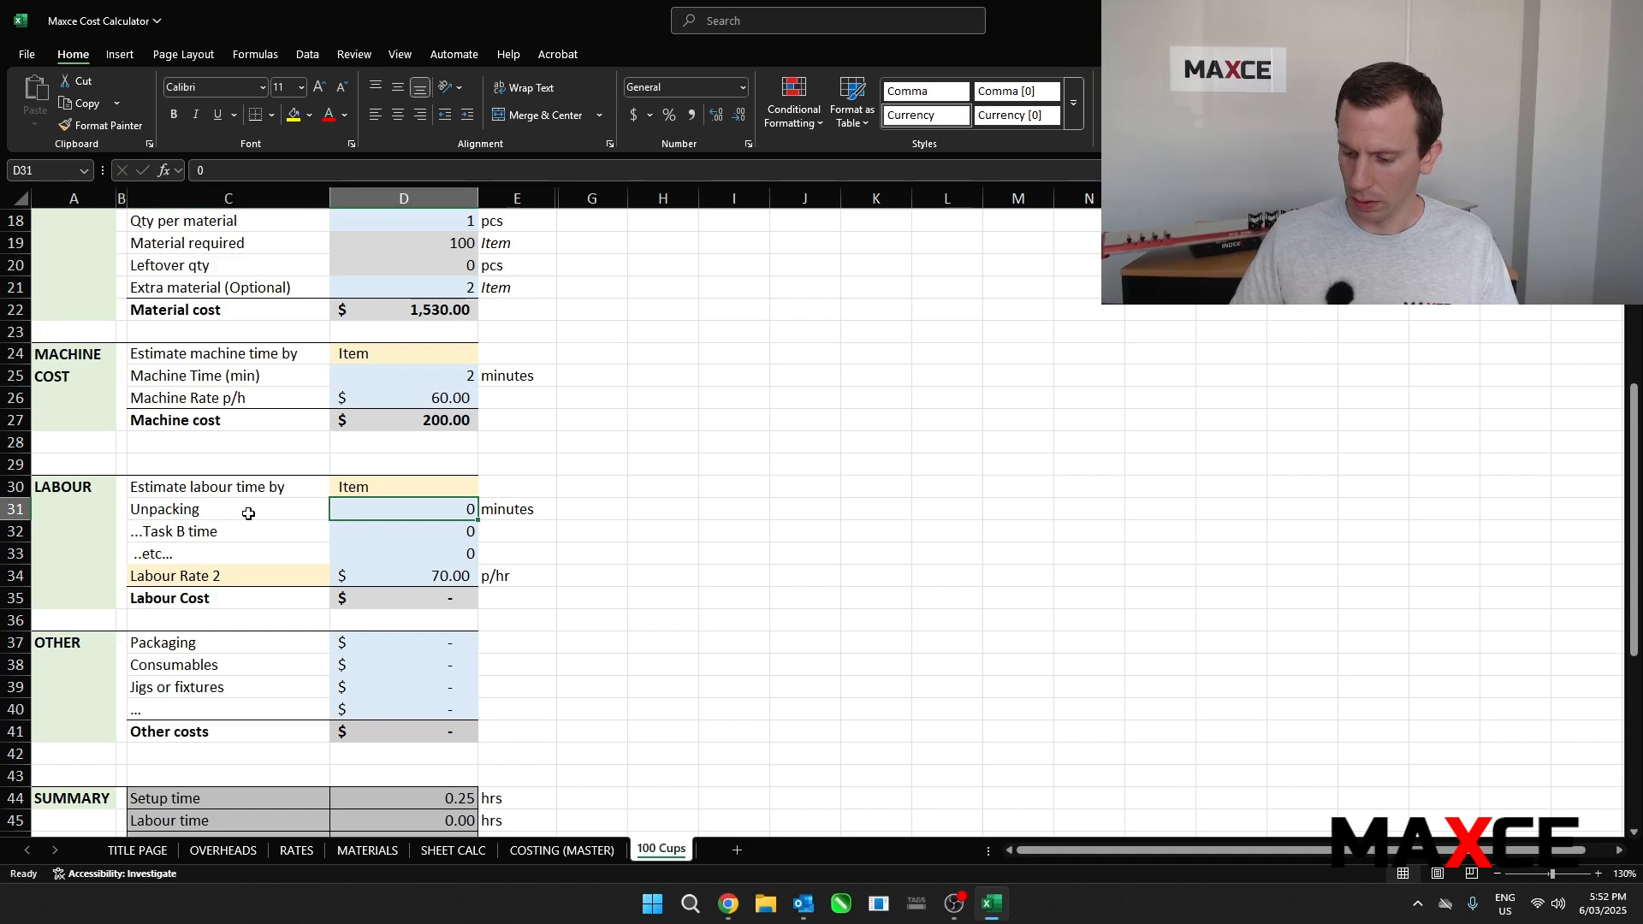
text(0.)
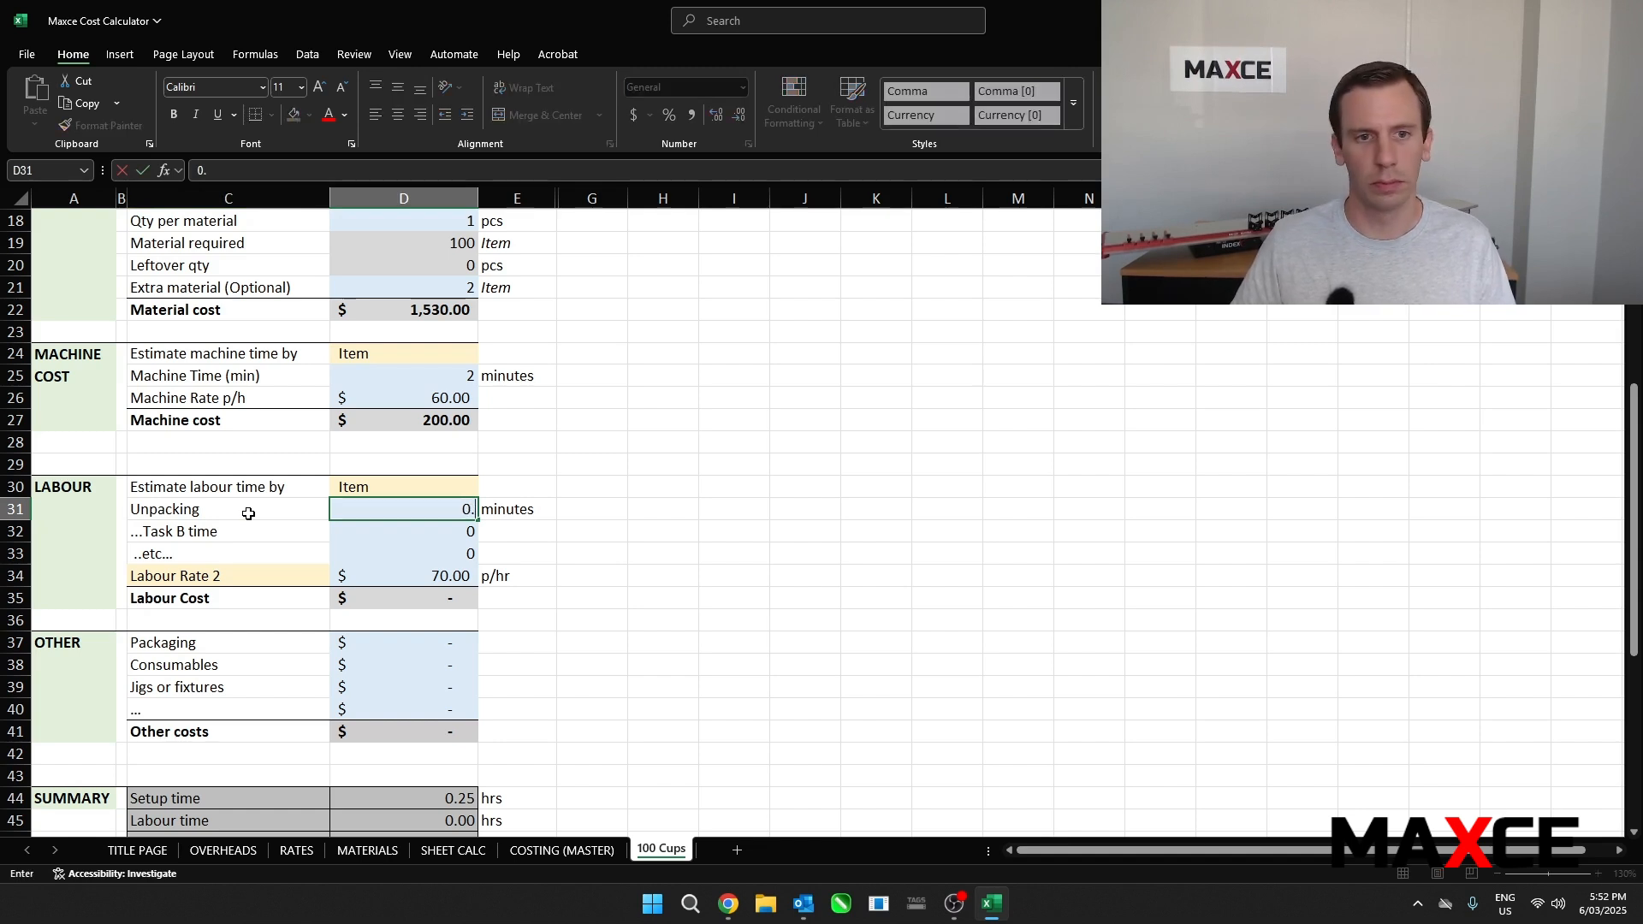
text(4)
key(Return)
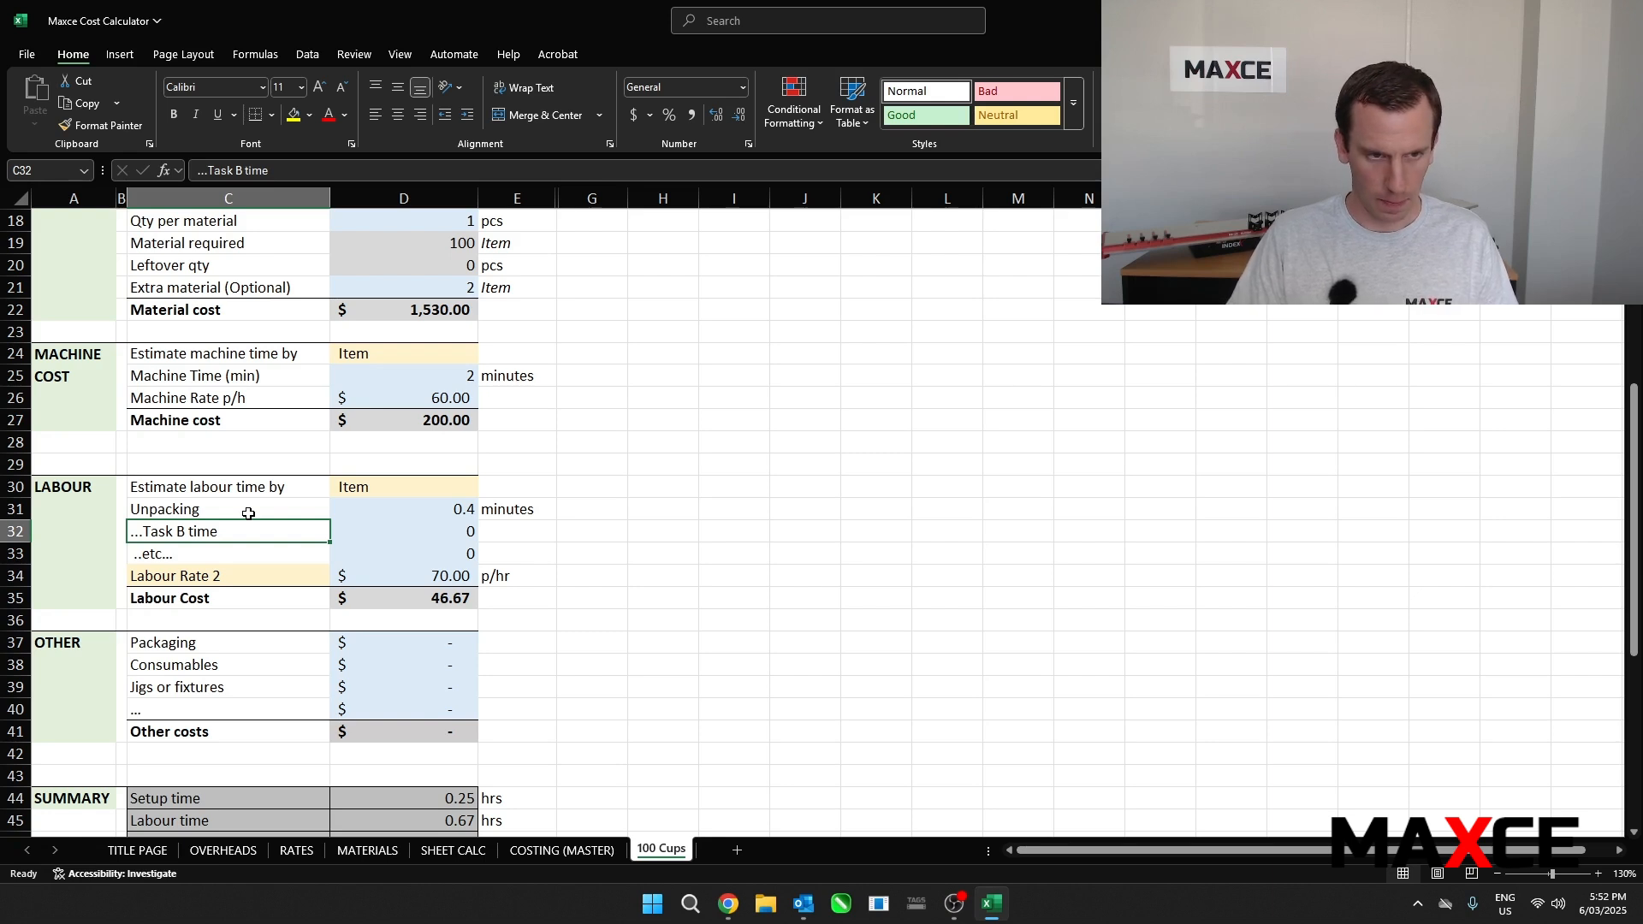
Rename the second LABOUR task as Cleaning and set its time to 0.5 minutes
text(Cleaning)
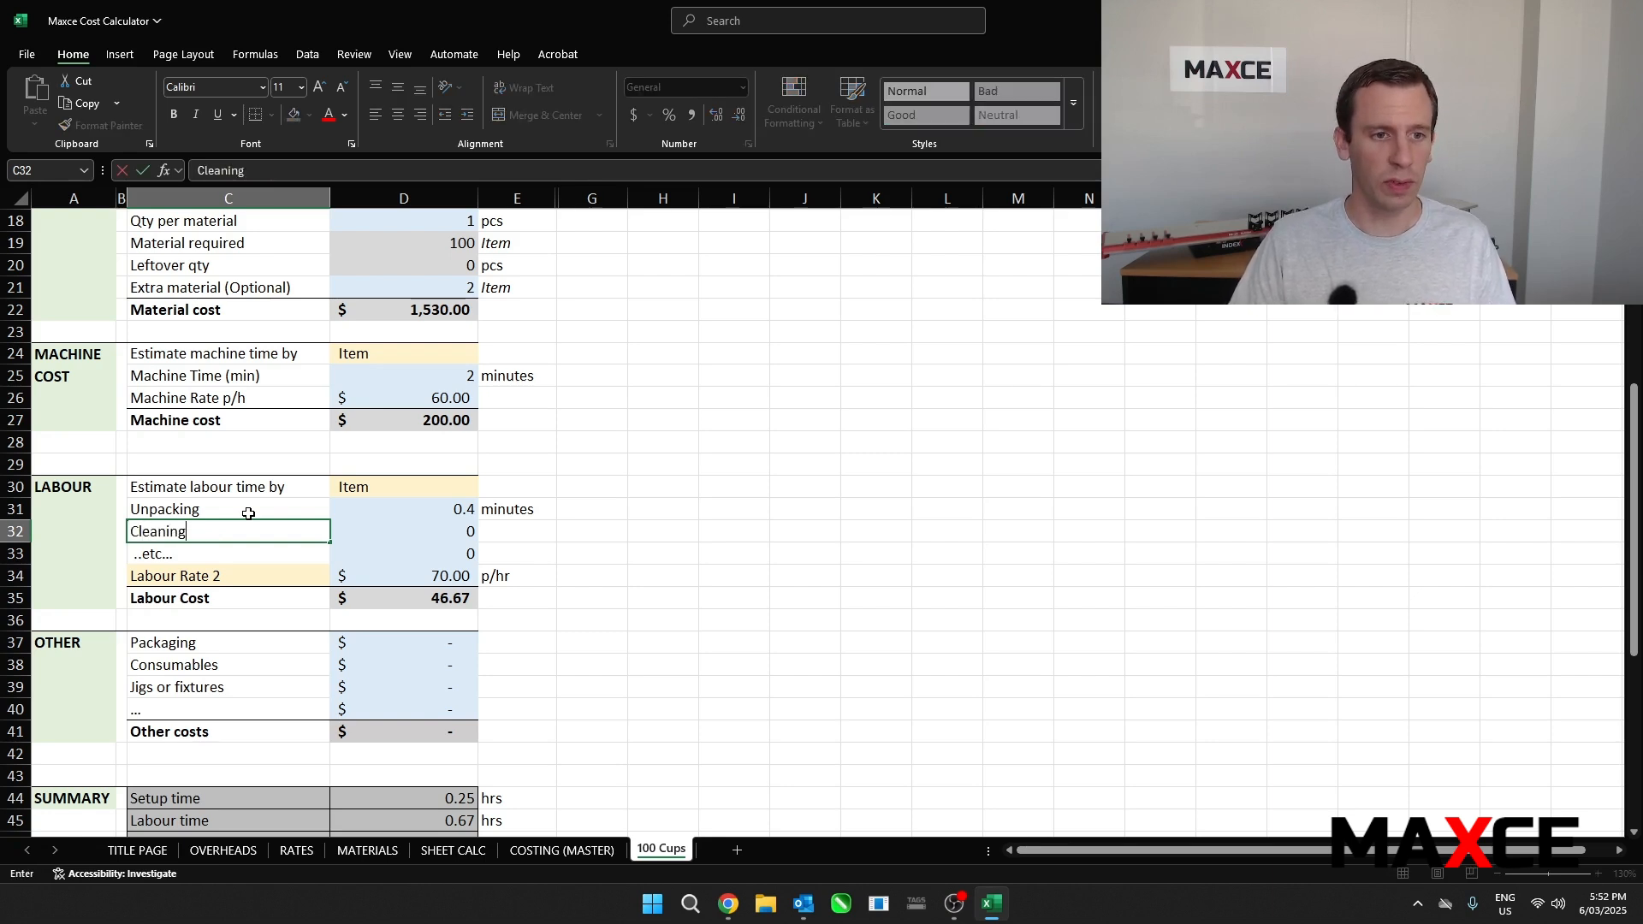
key(Tab)
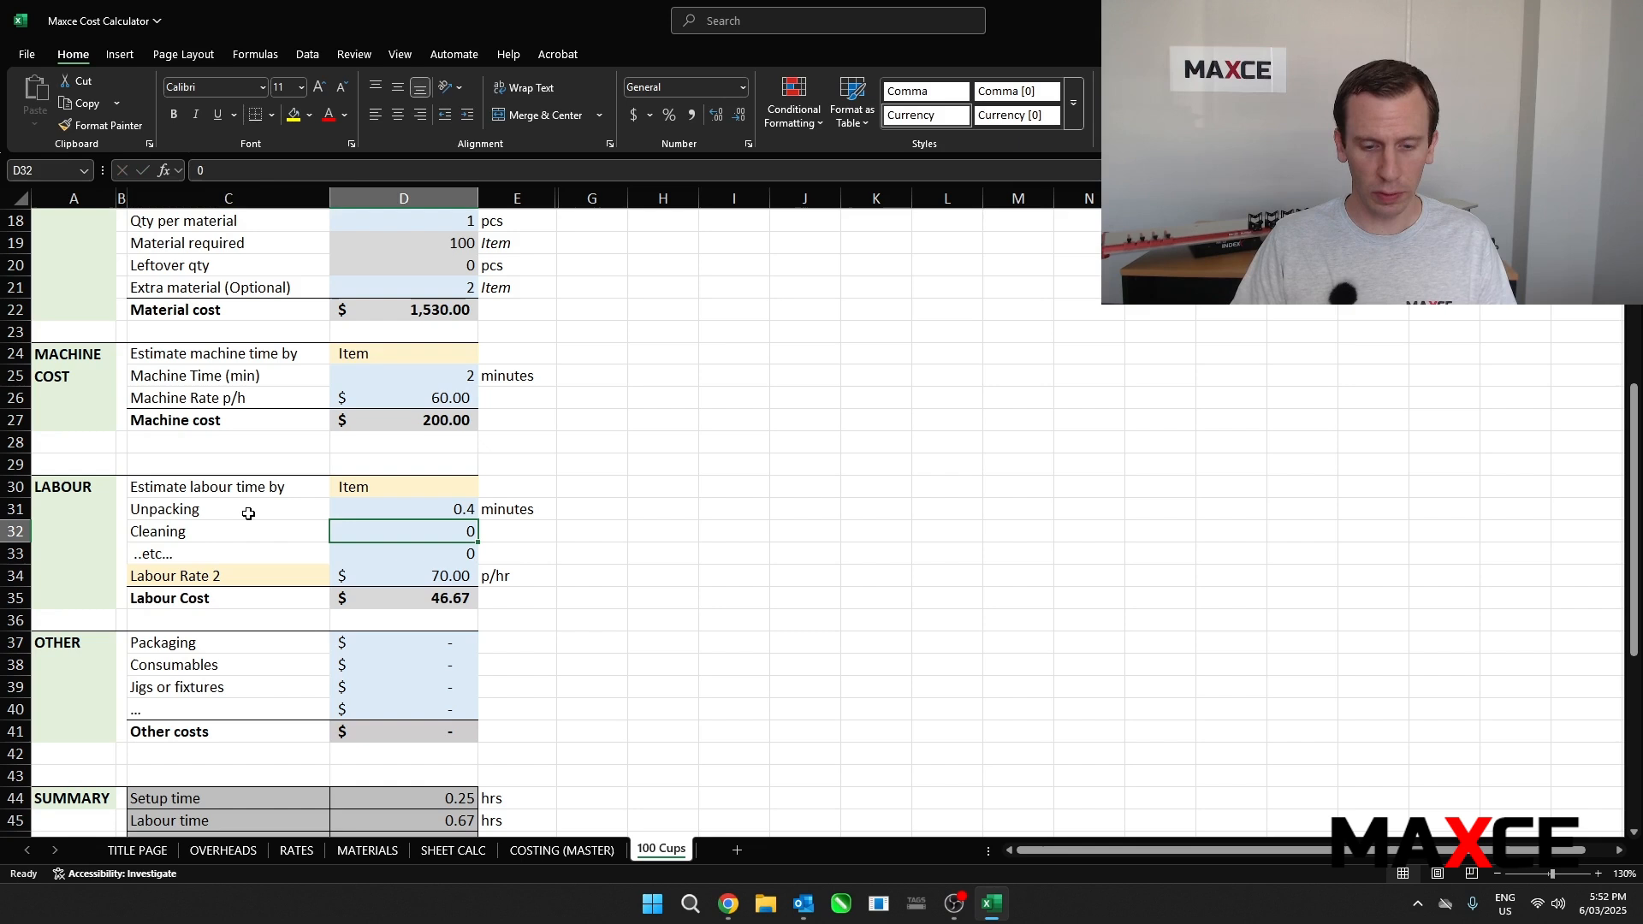
text(0.5)
key(Return)
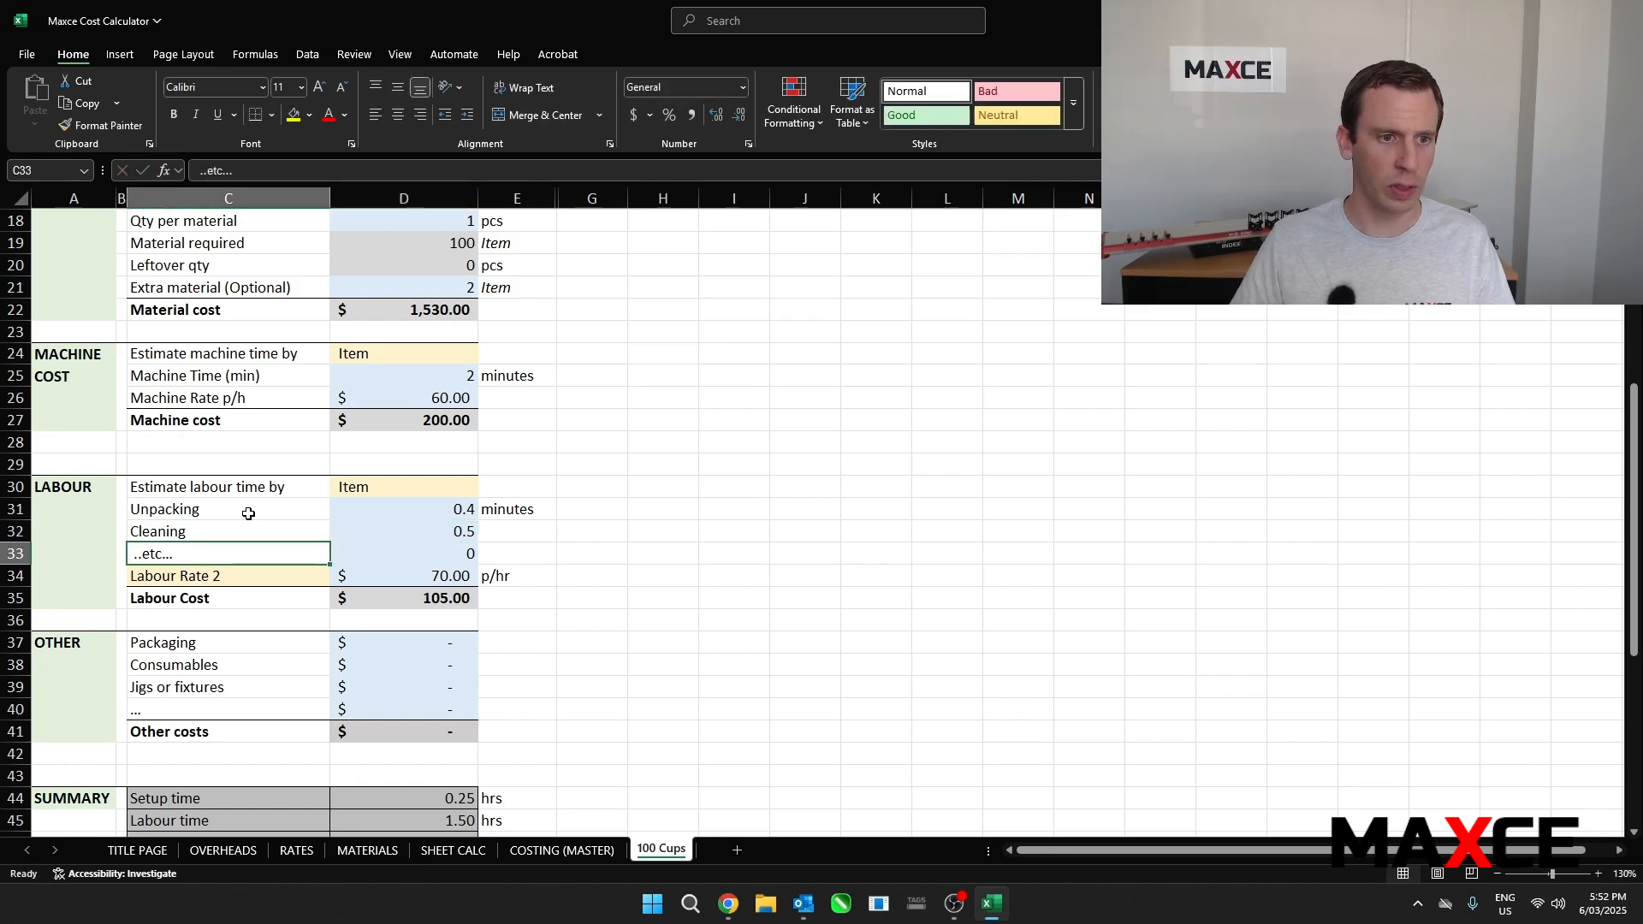
Rename the third LABOUR task as Repacking and set its time to 0.4 minutes
text(Repacking)
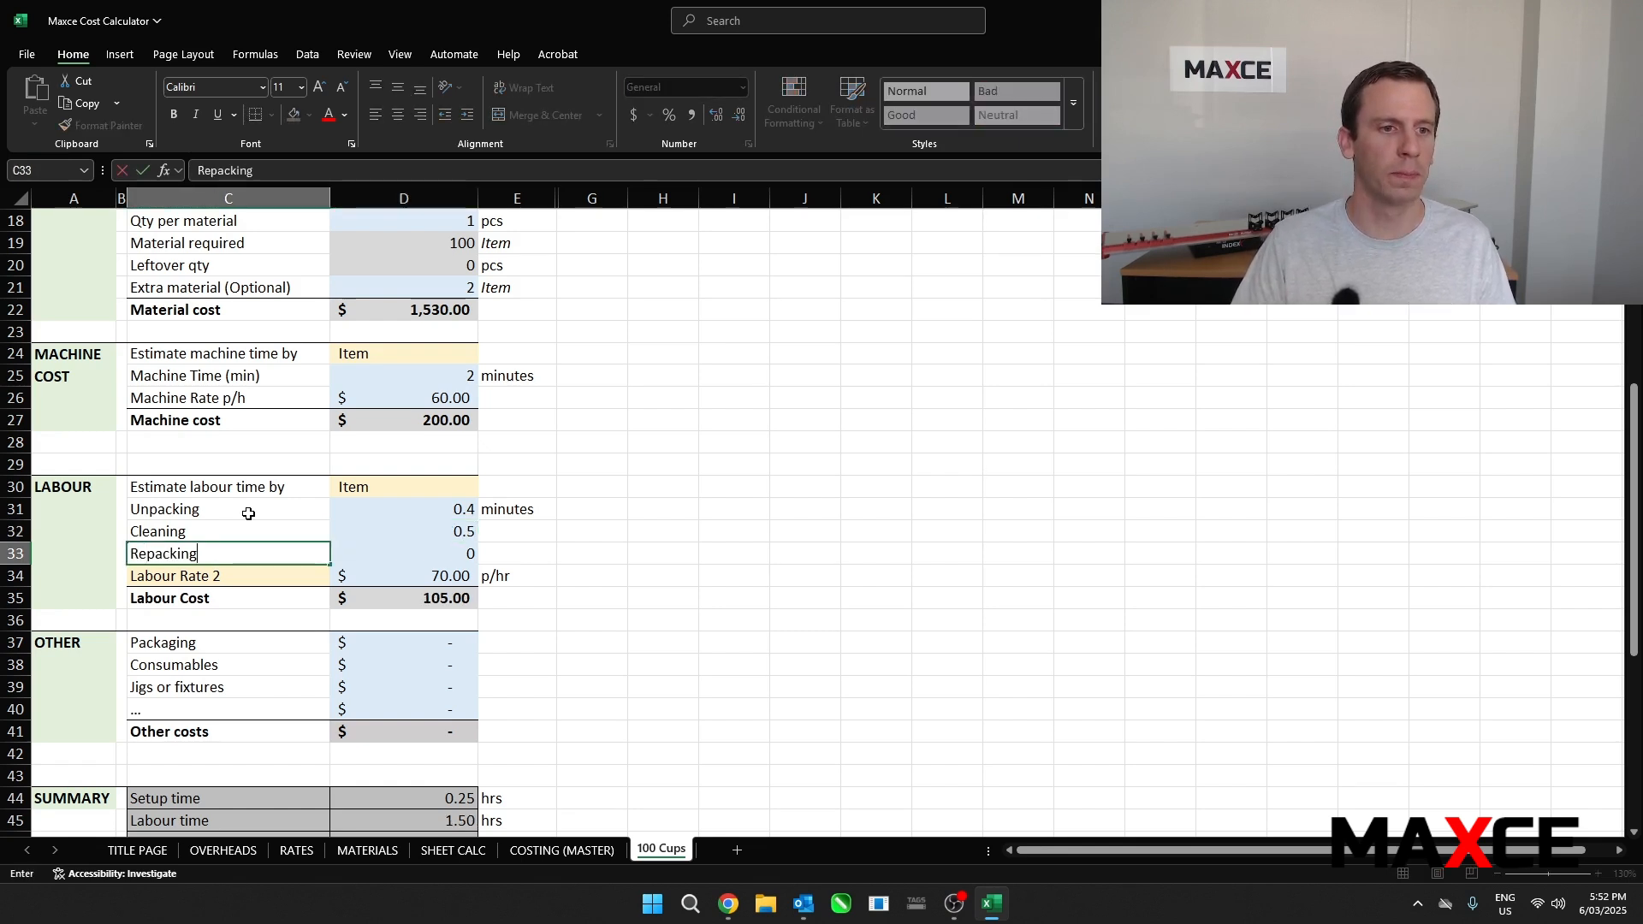
key(Tab)
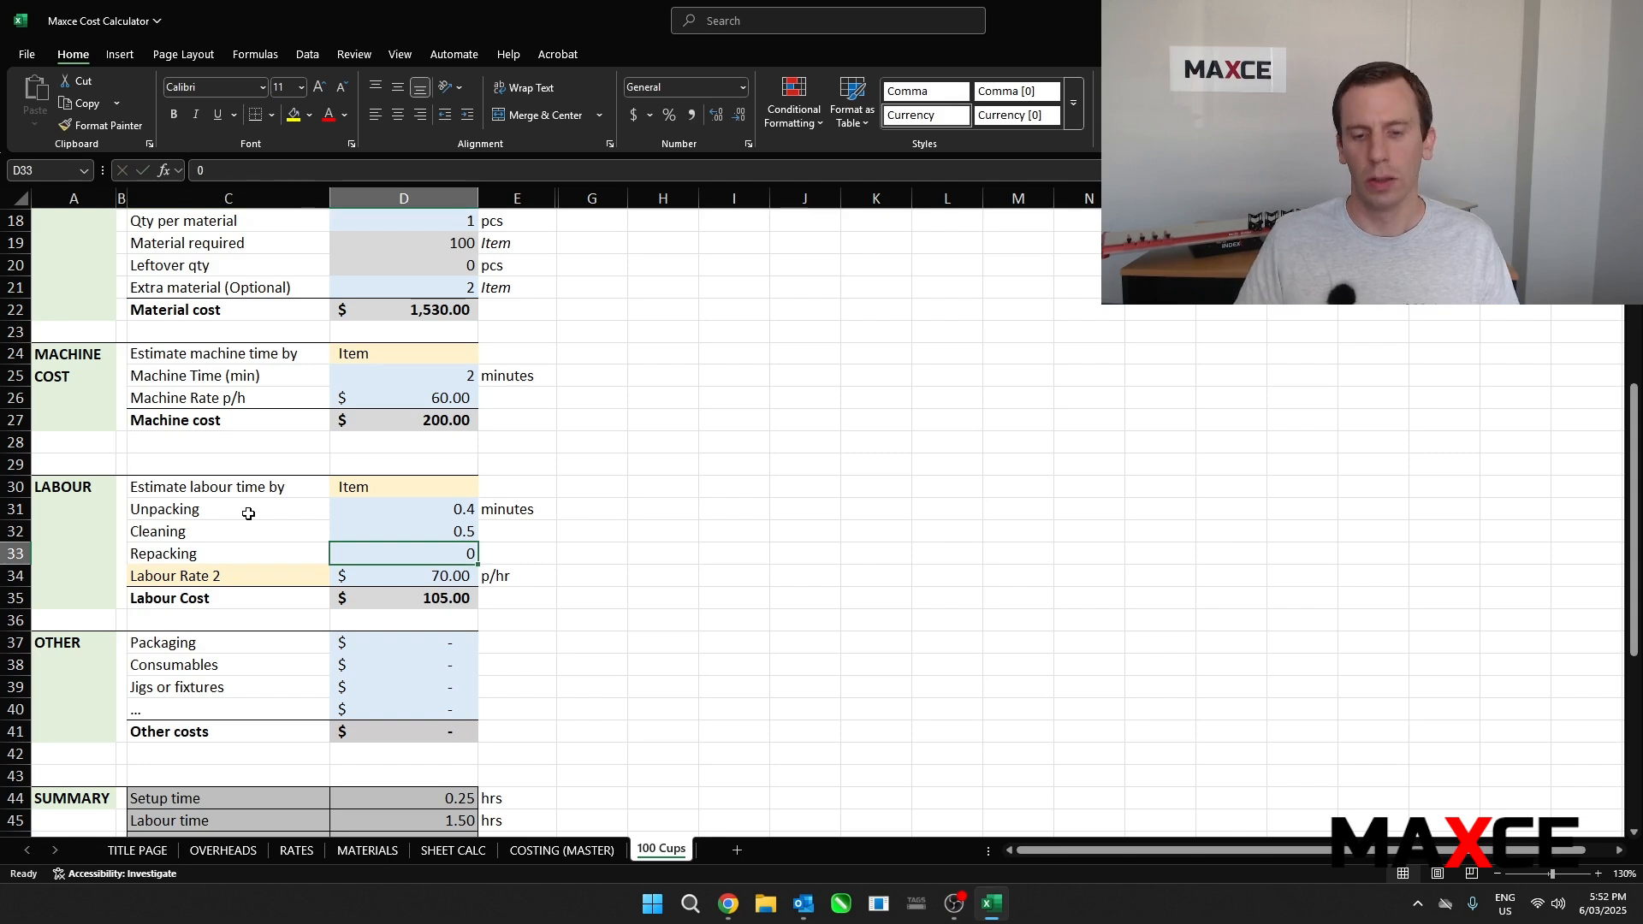
text(0.4)
key(Return)
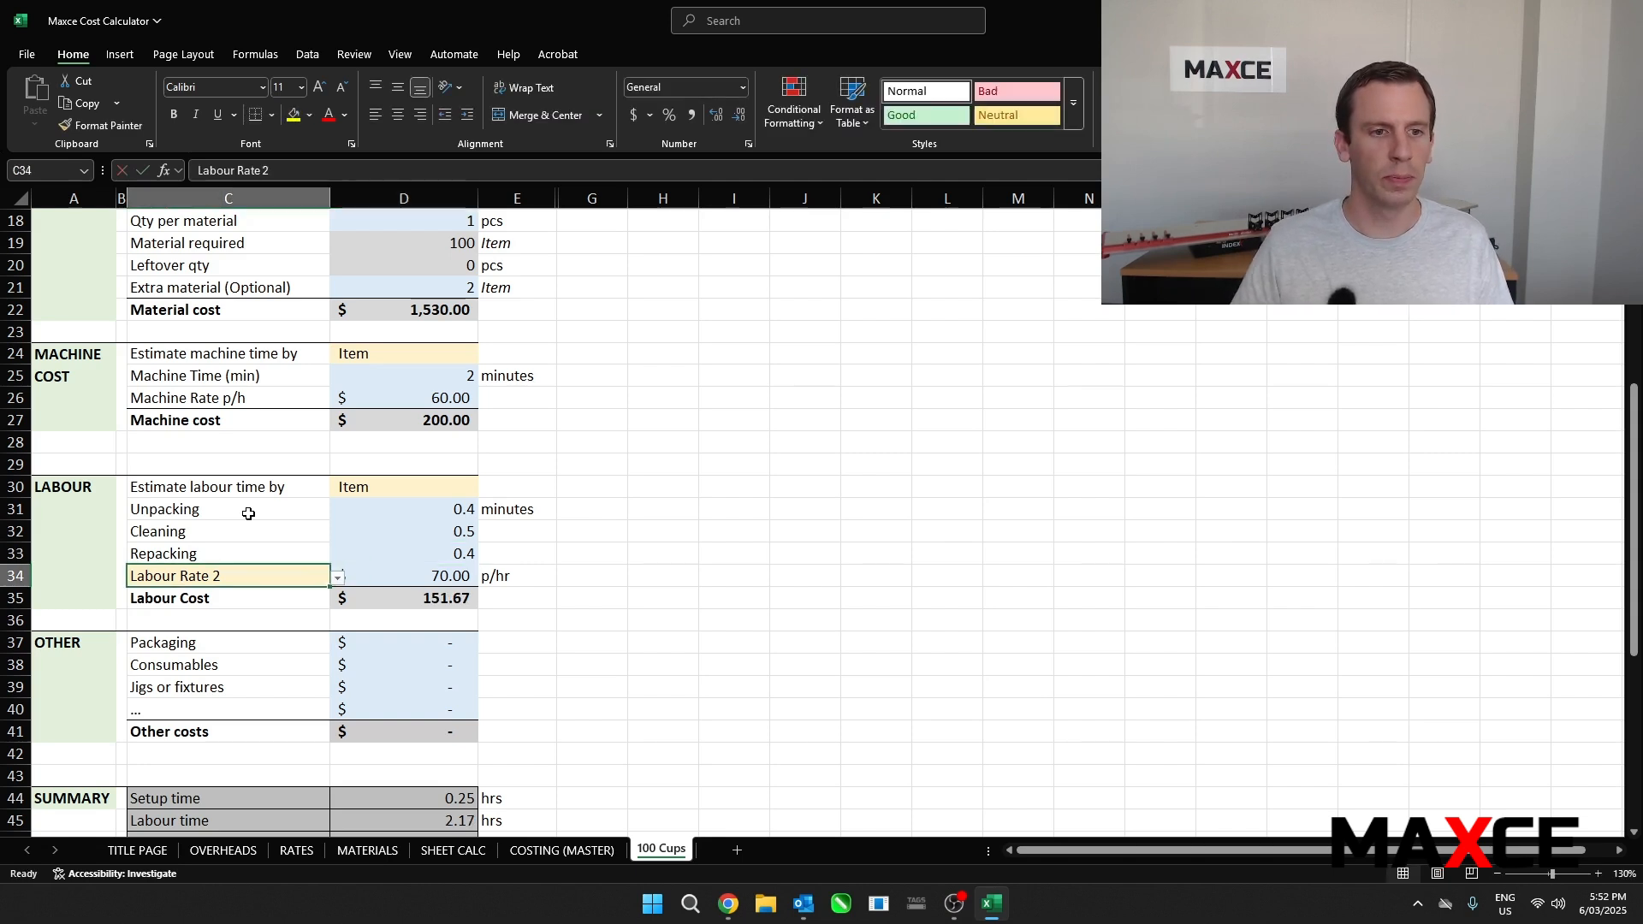
Switch the LABOUR section's rate to Labour Rate 3 and inspect the Labour Cost cell
click(339, 579)
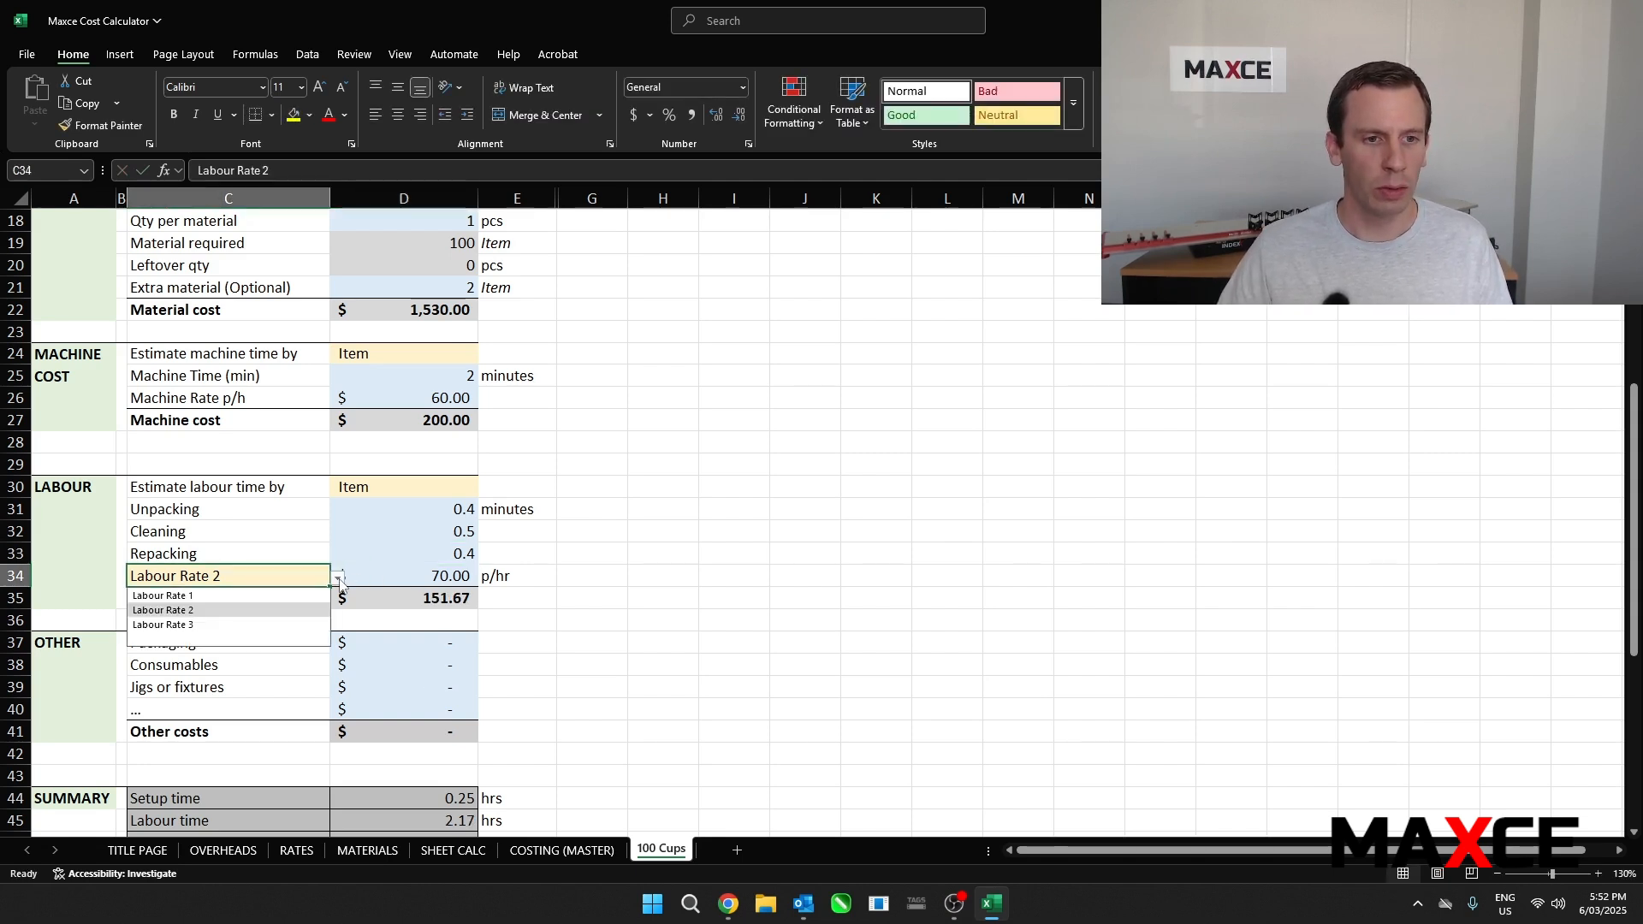
click(261, 625)
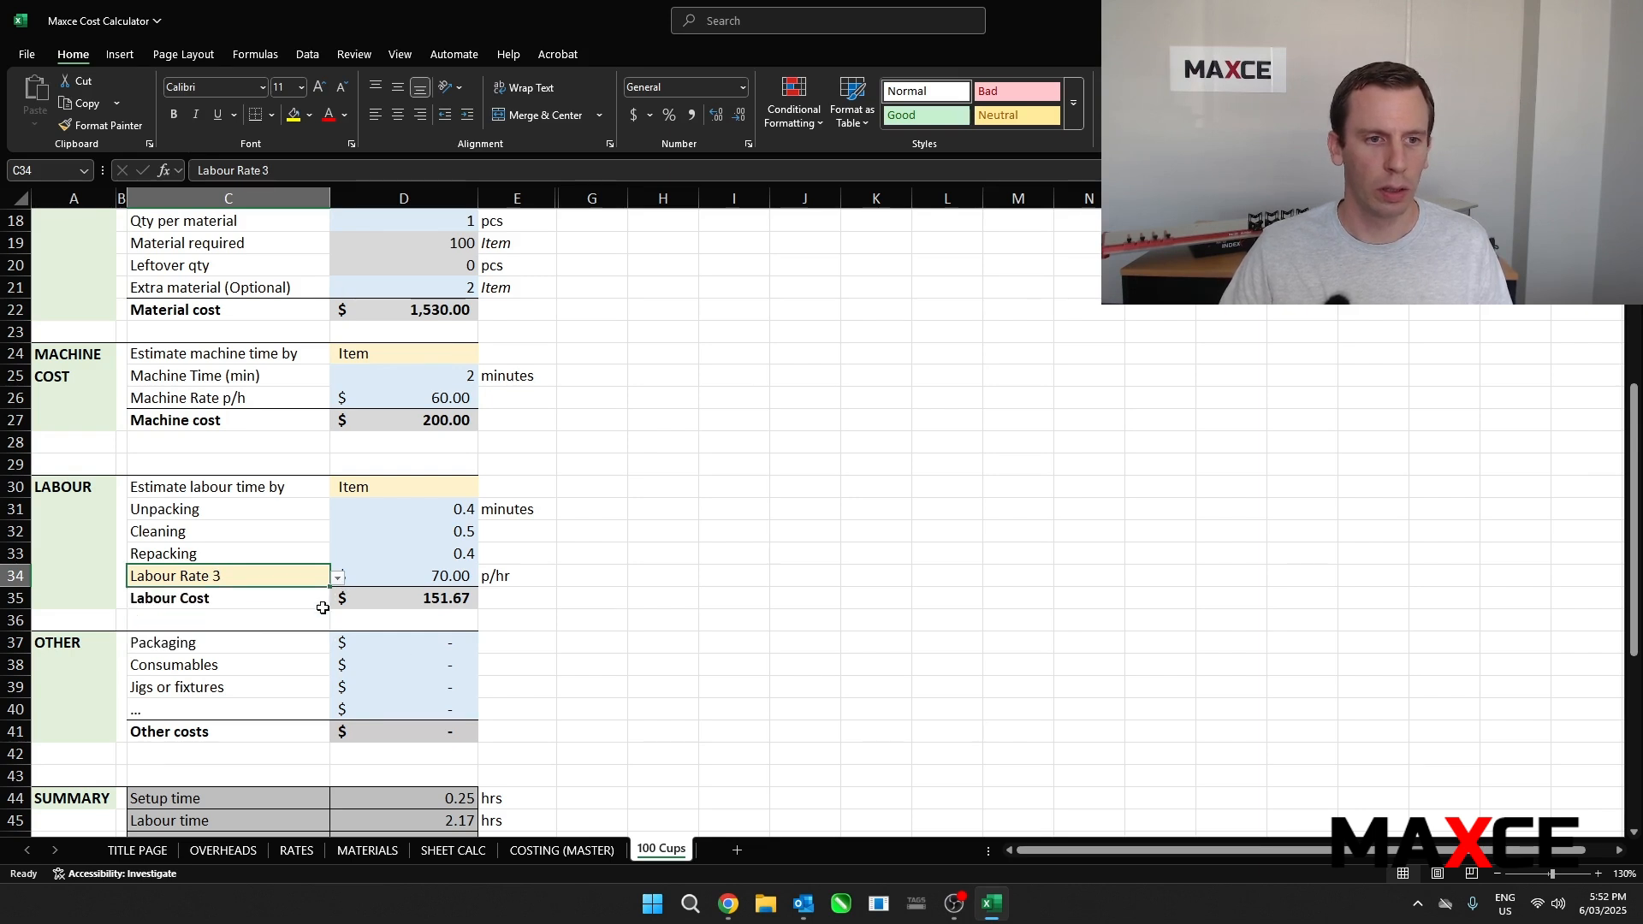
click(339, 578)
click(296, 617)
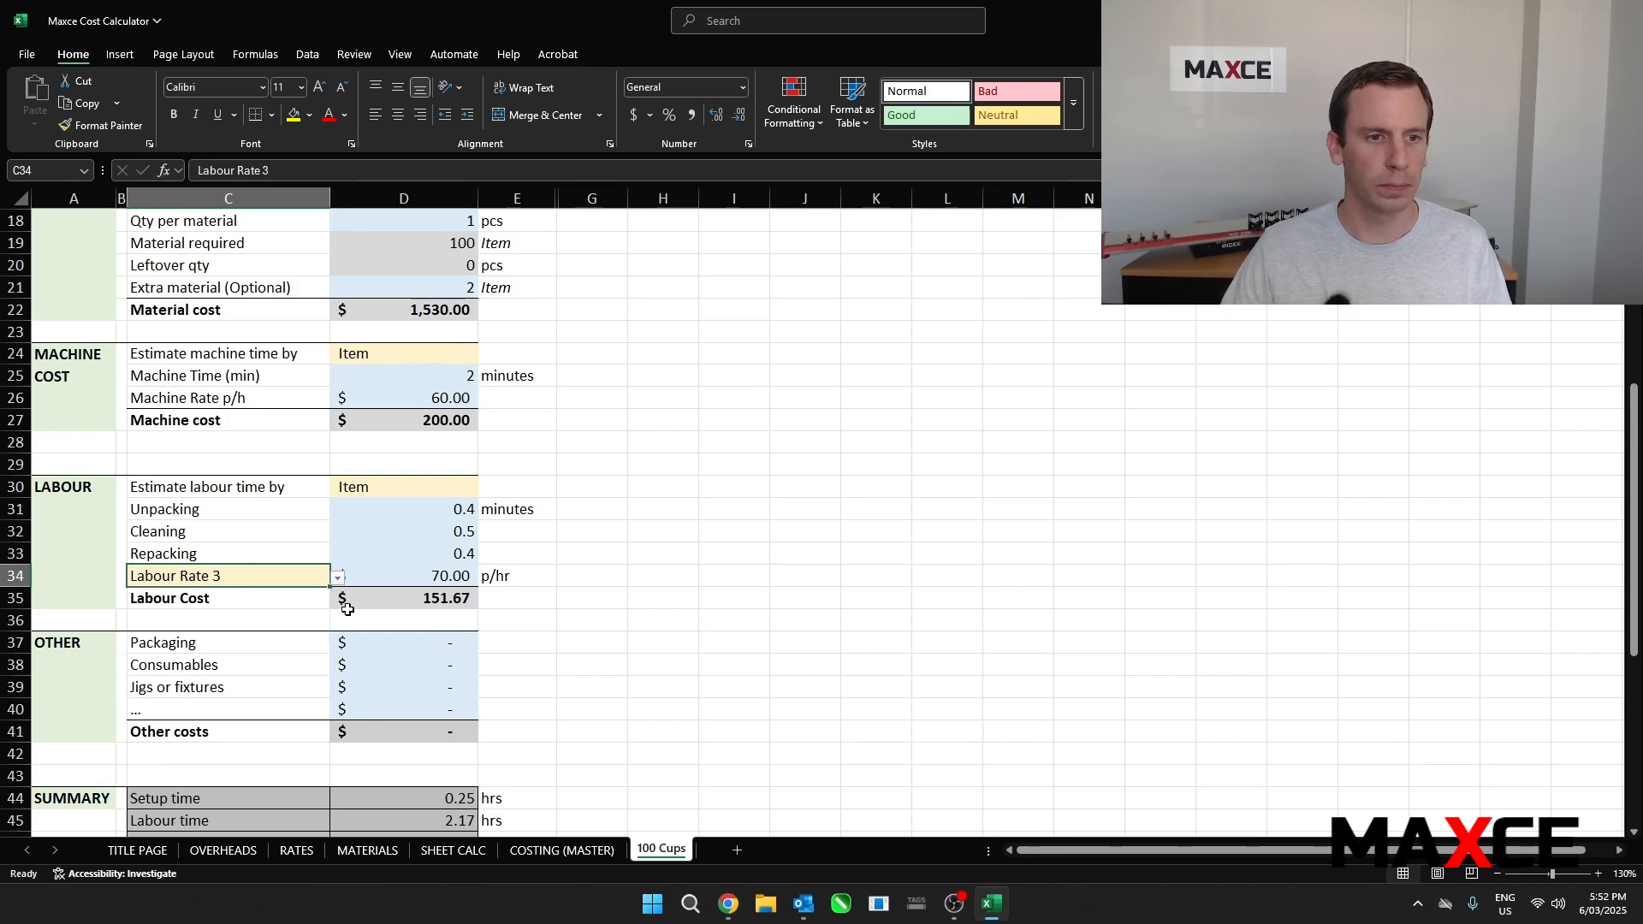
click(572, 580)
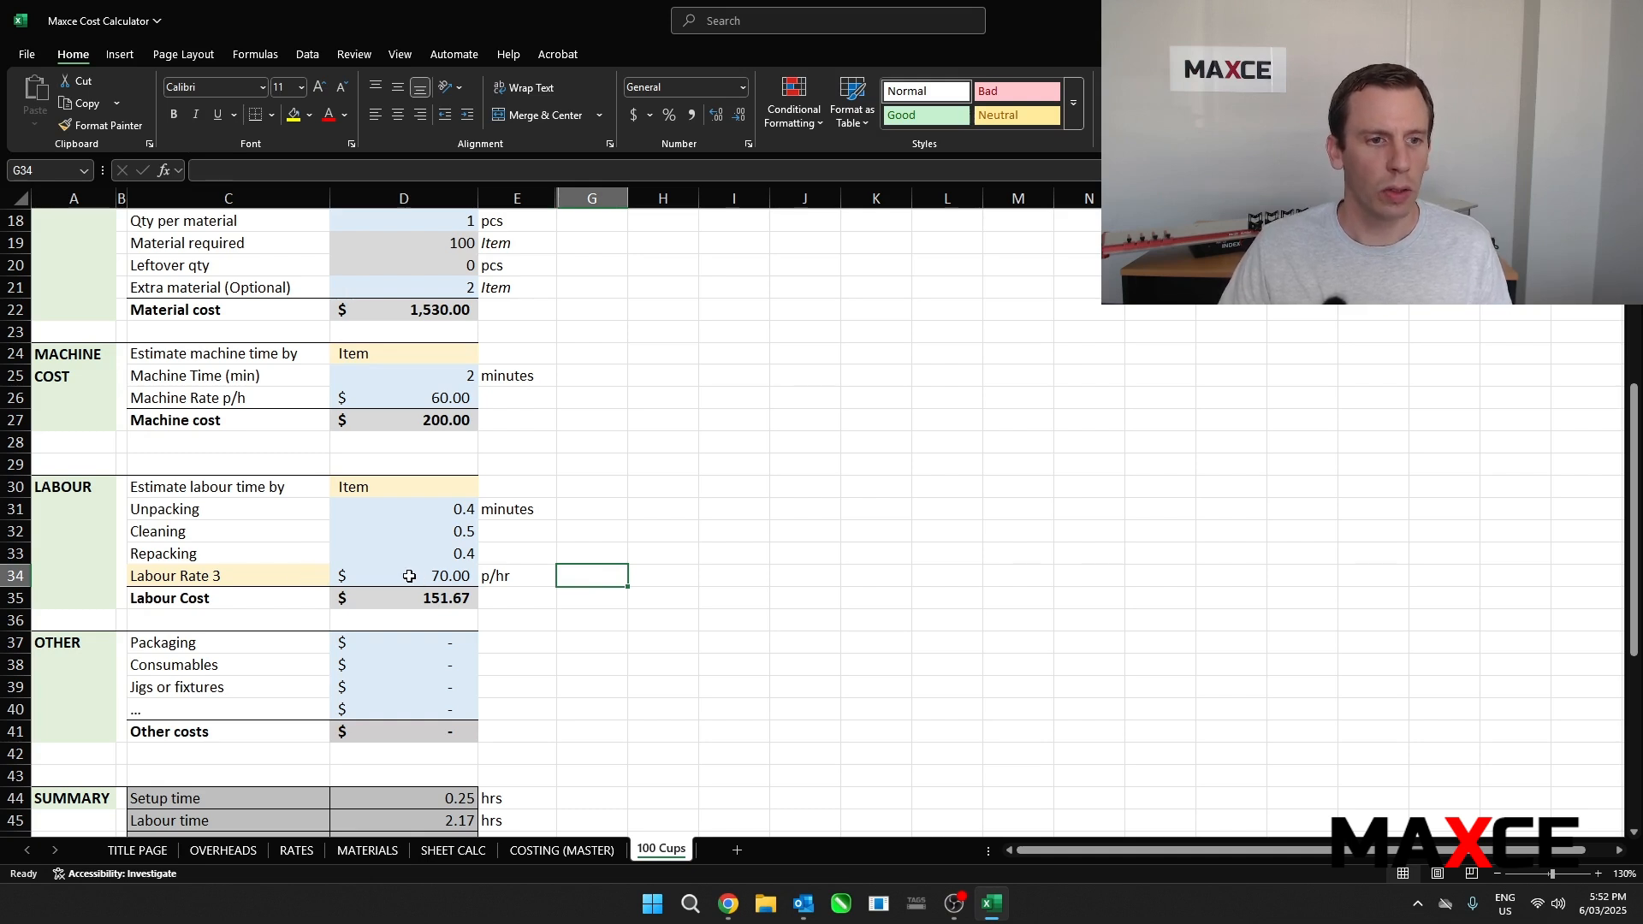
click(439, 606)
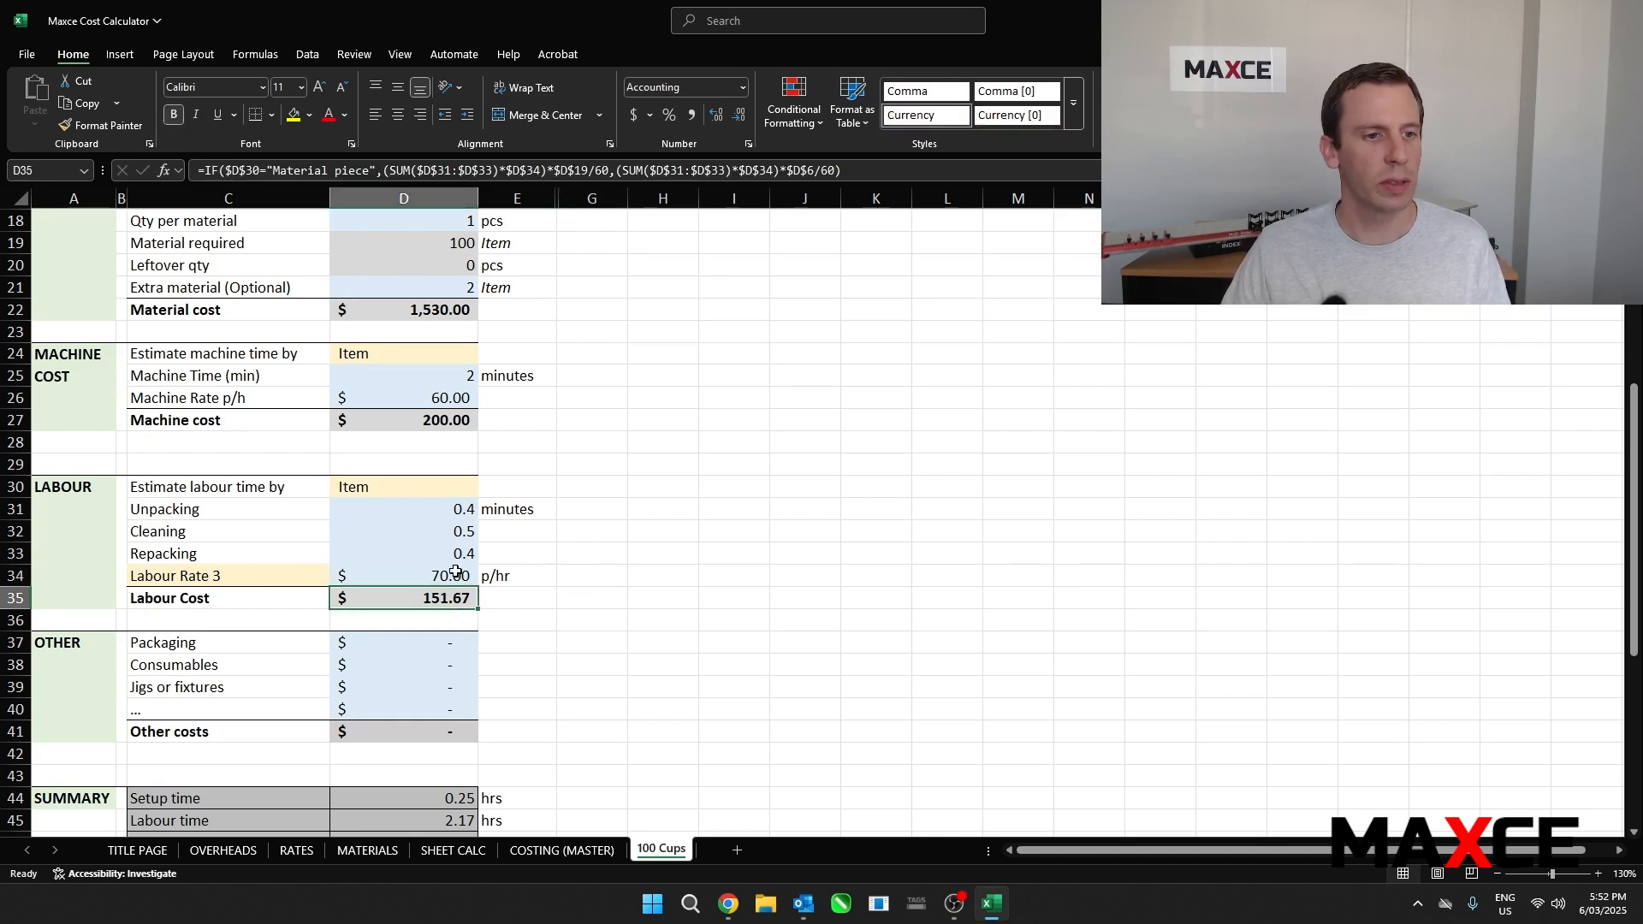
Review the cost items in the OTHER section and set Consumables to 5
scroll(458, 572, down, 2)
drag(280, 511, 272, 570)
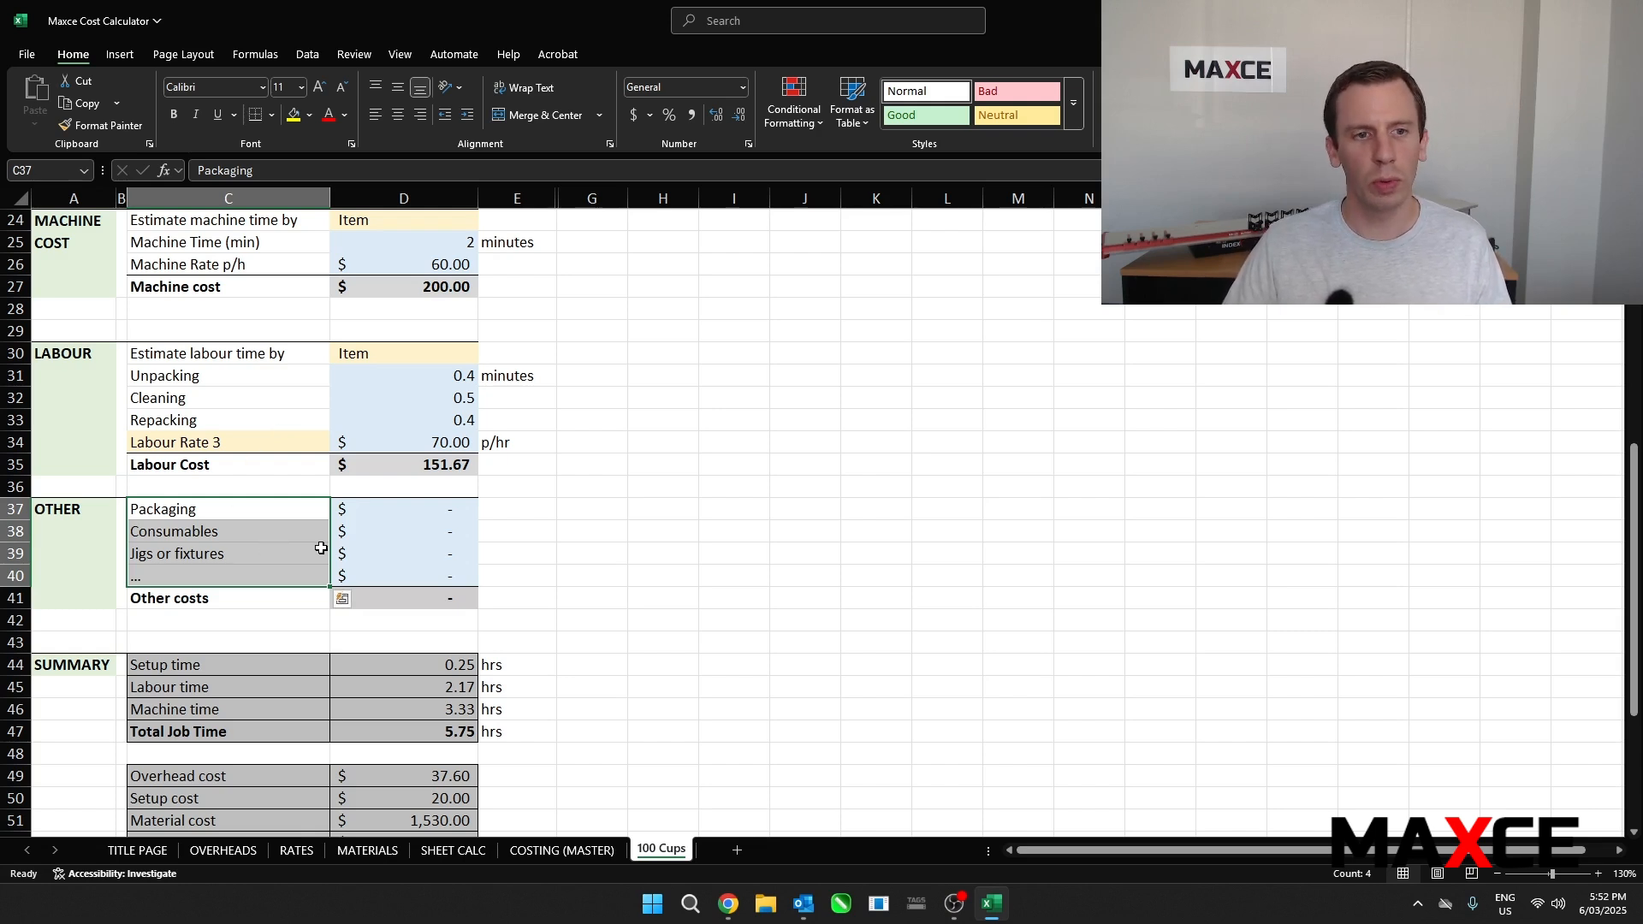
click(402, 532)
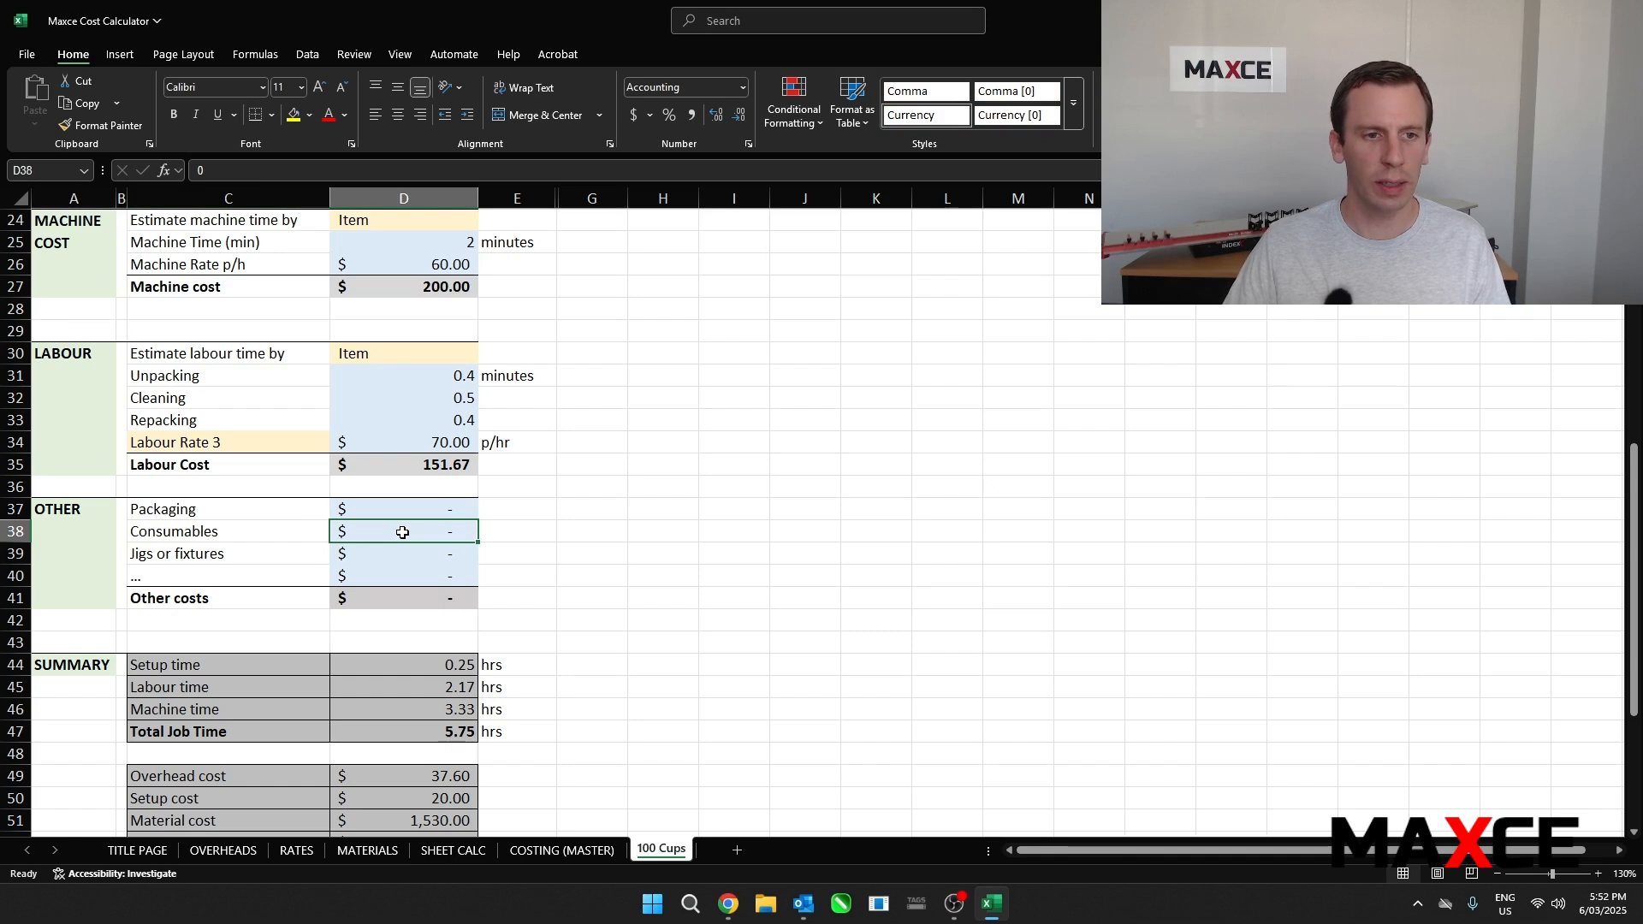
text(5)
key(Return)
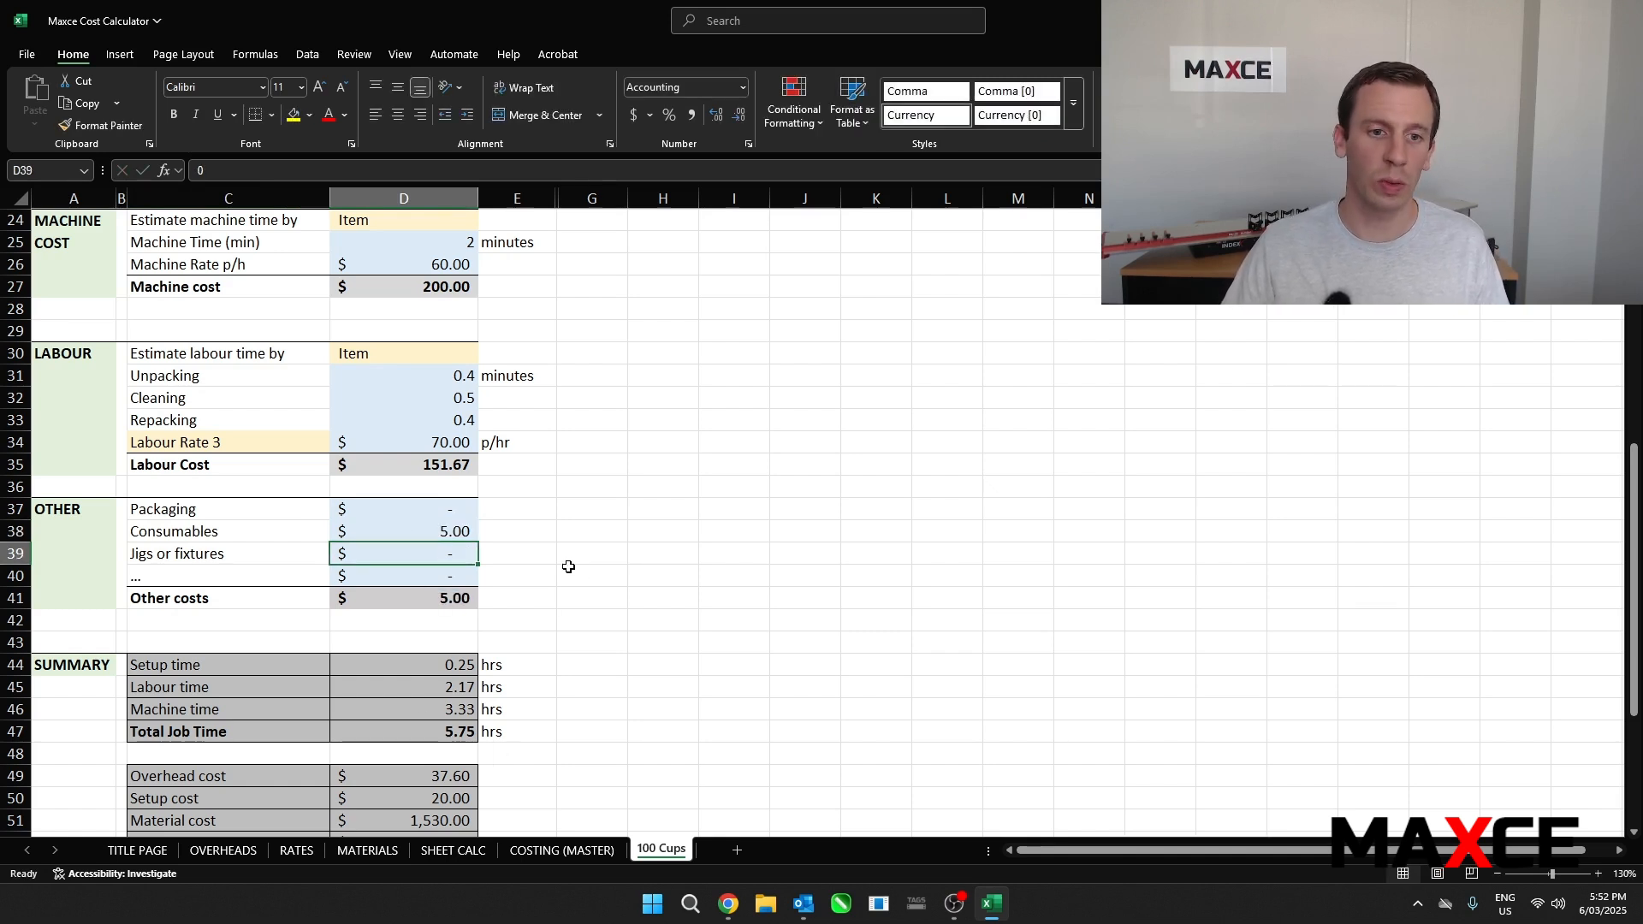
click(436, 529)
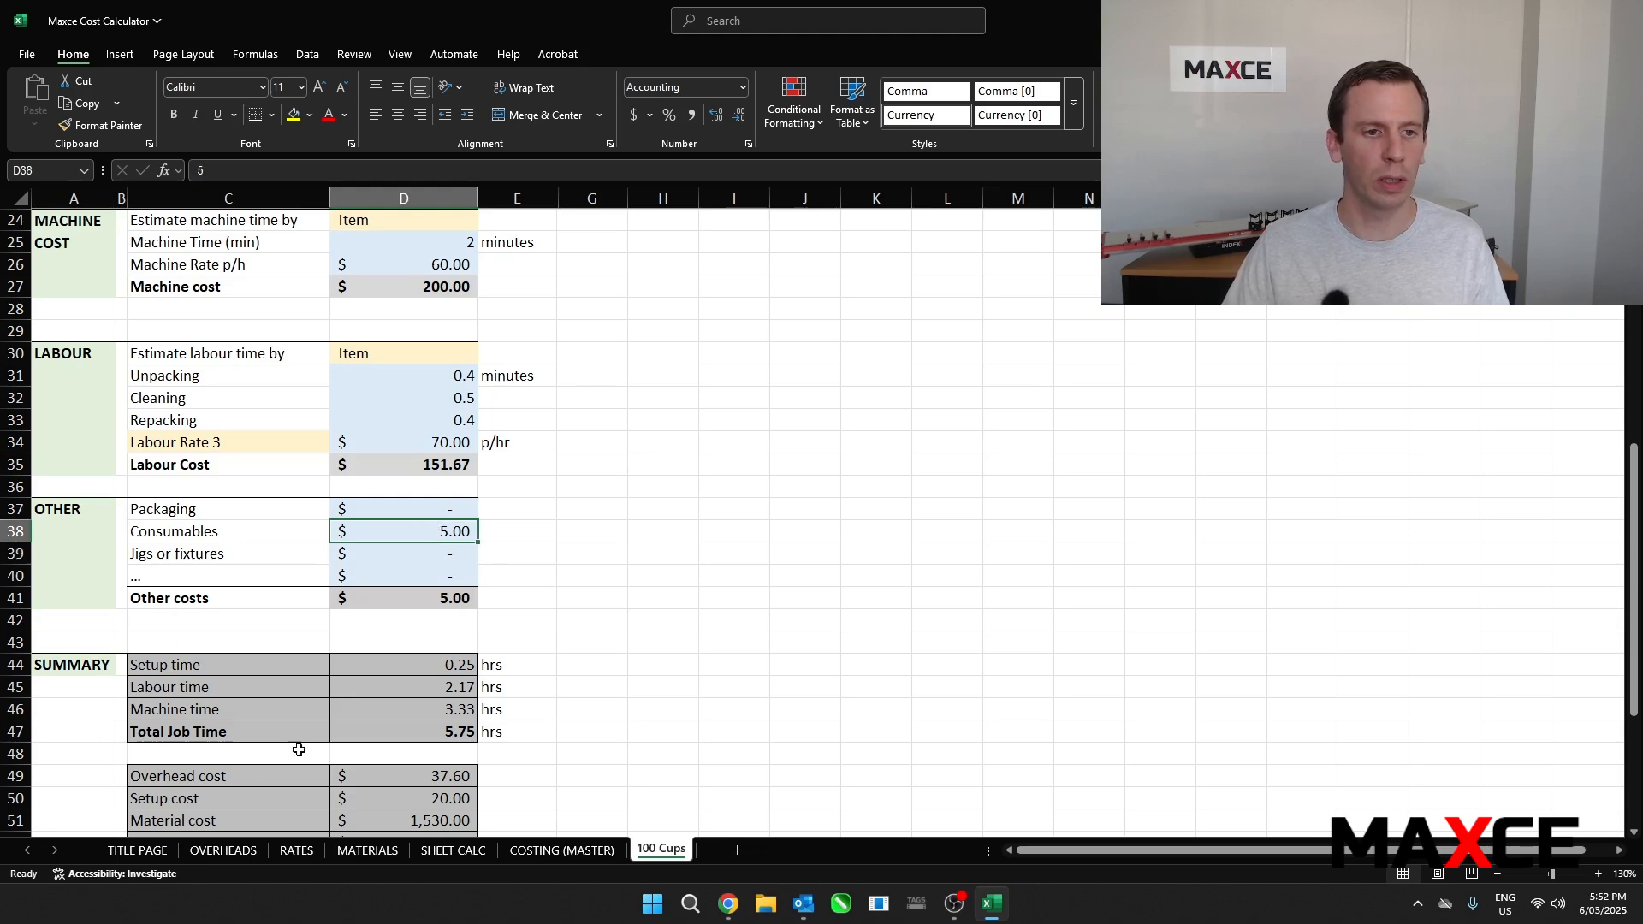
Review the SUMMARY section's Total Job Time, the individual cost lines and the Total Cost Price
scroll(327, 721, down, 6)
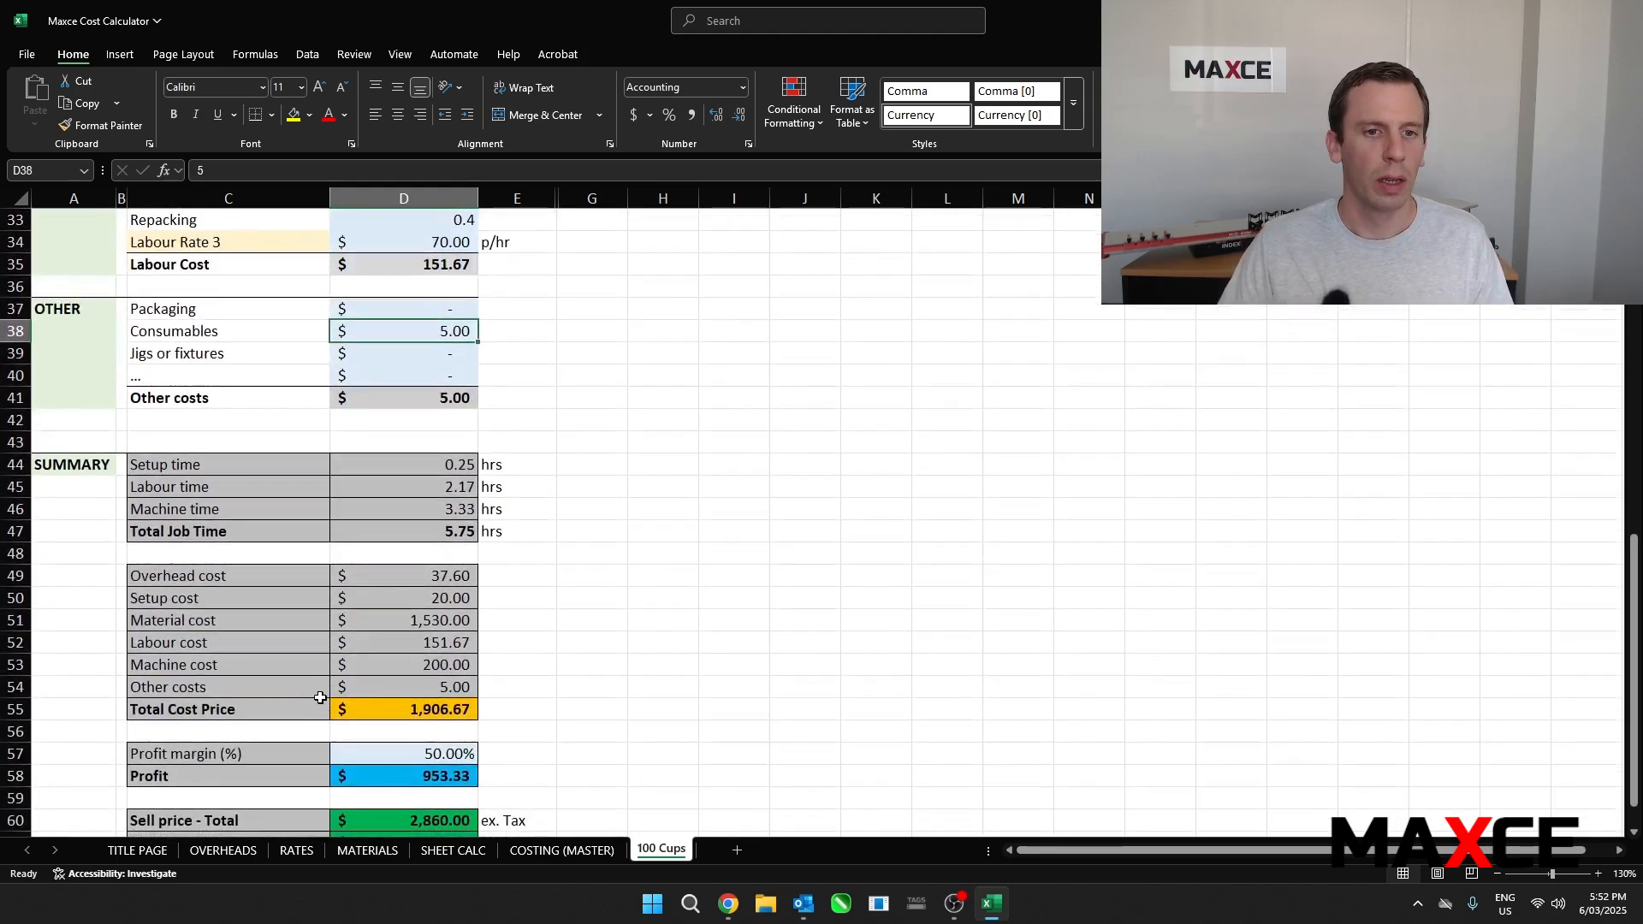
click(405, 333)
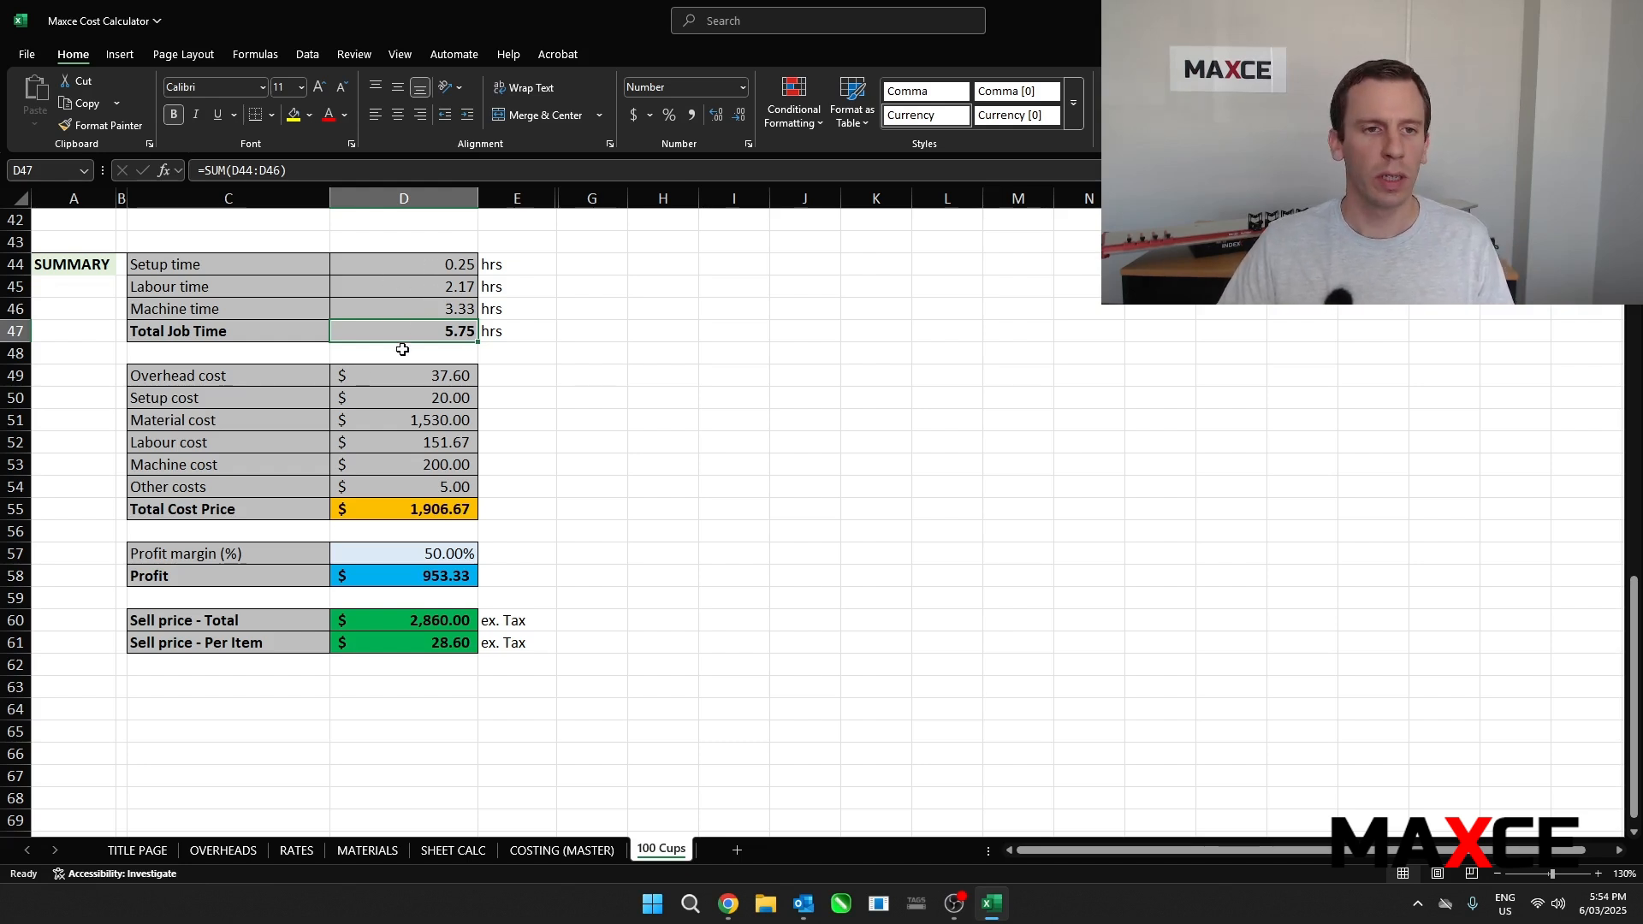
drag(408, 377, 416, 489)
click(425, 510)
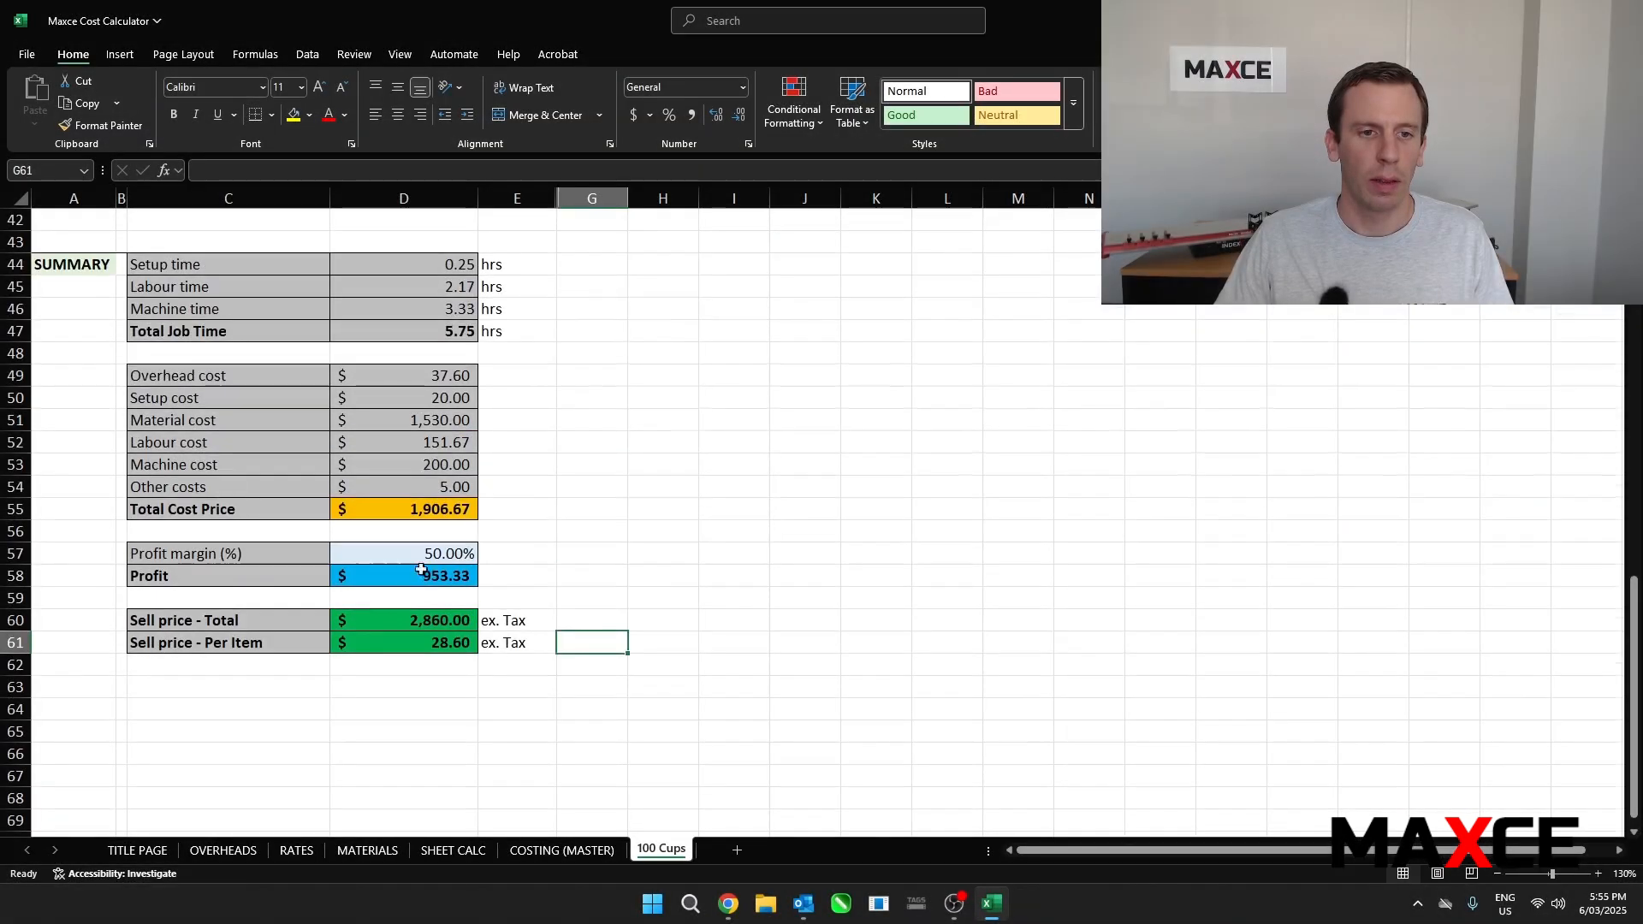
Inspect the Sell price - Per Item row and its formula in the SUMMARY section
click(377, 642)
drag(216, 636, 529, 645)
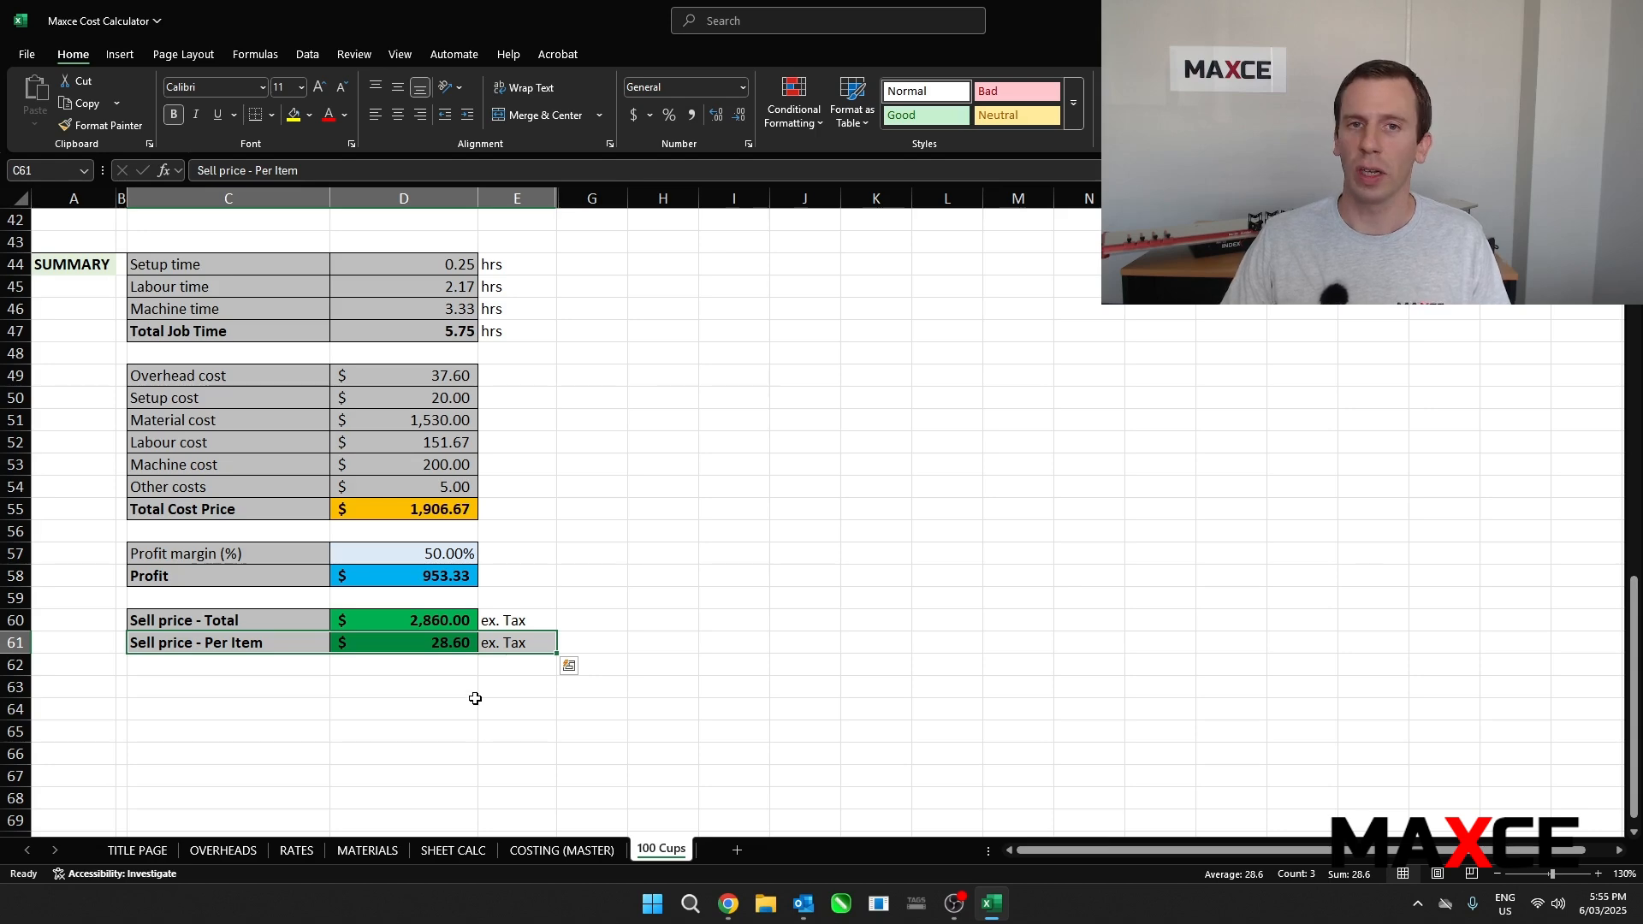
click(459, 650)
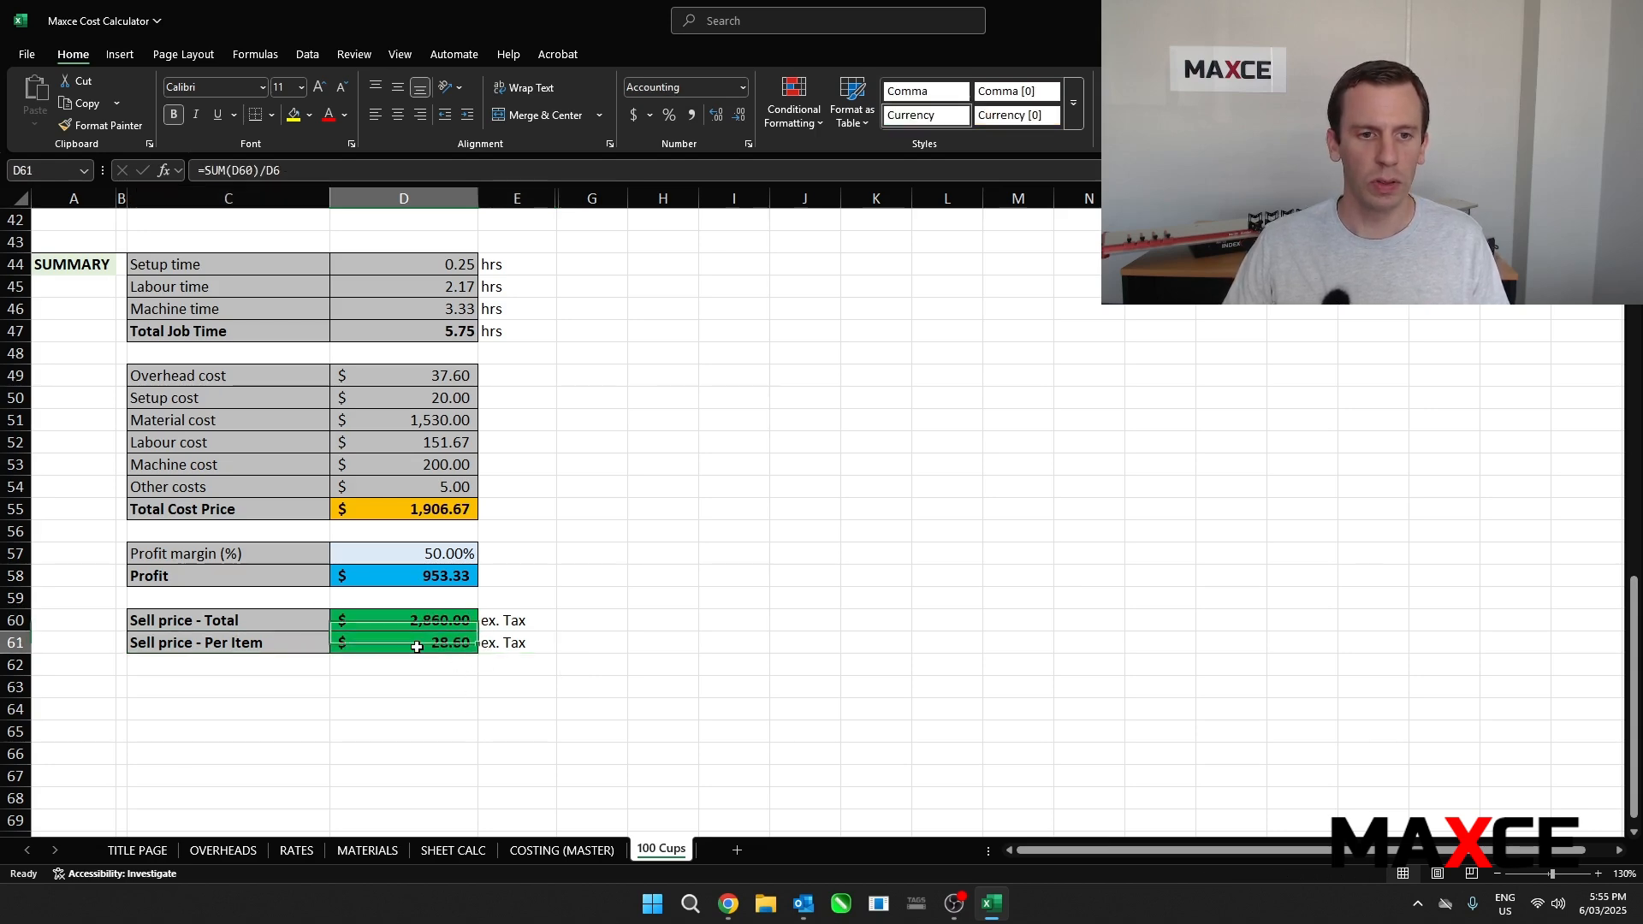
Set the Sales quantity in the JOB DETAILS section to 1
scroll(463, 517, up, 14)
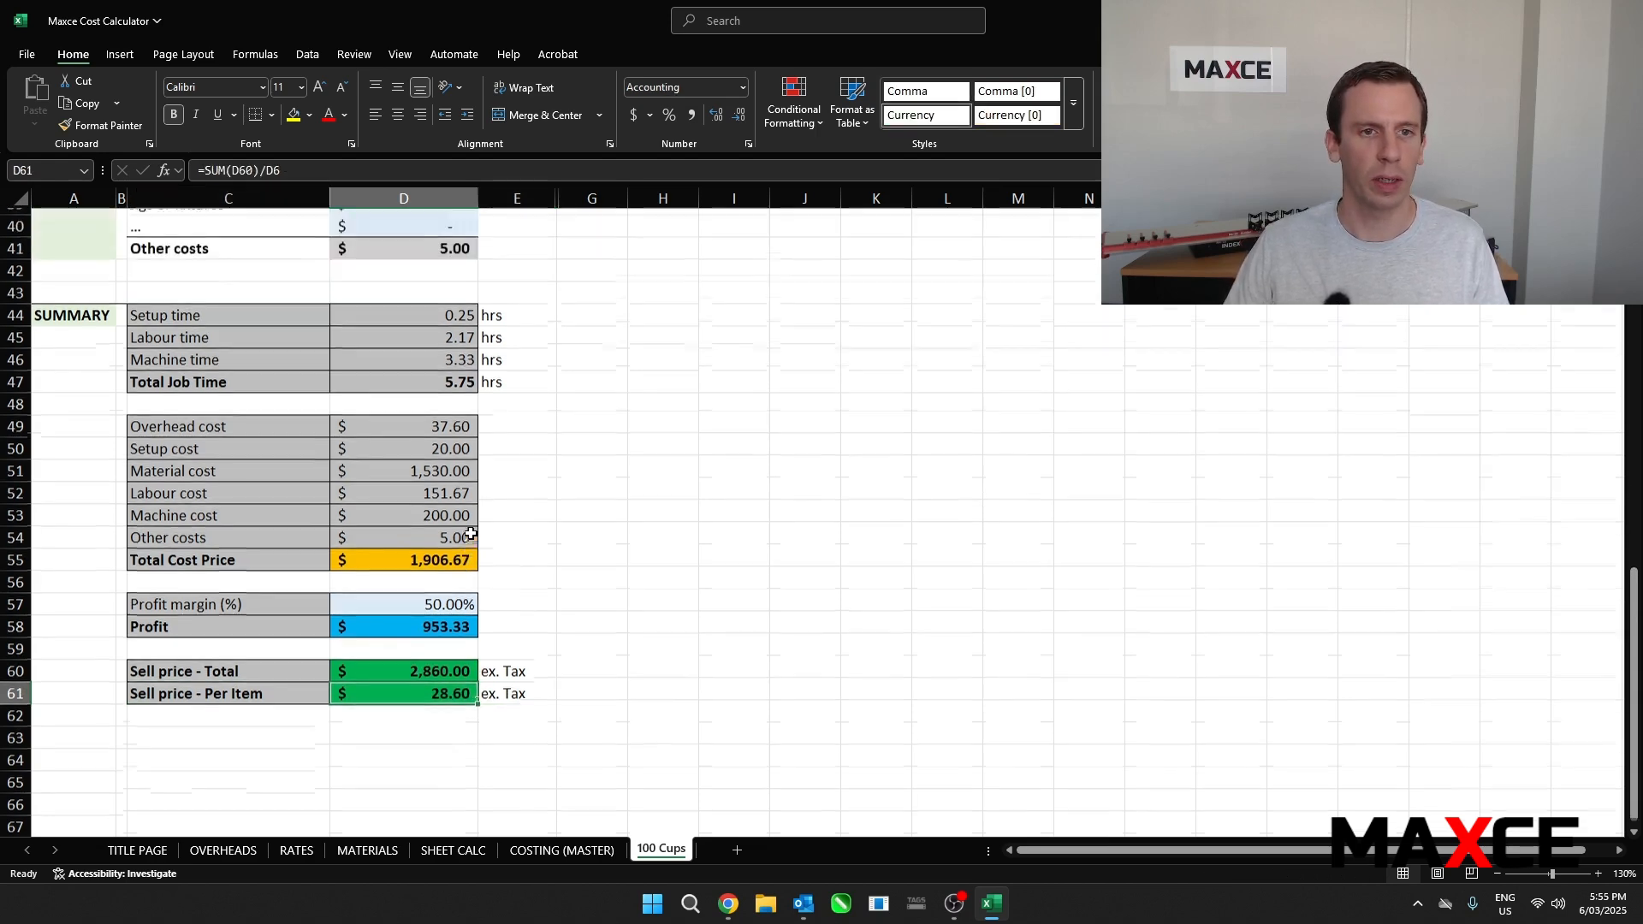
click(441, 355)
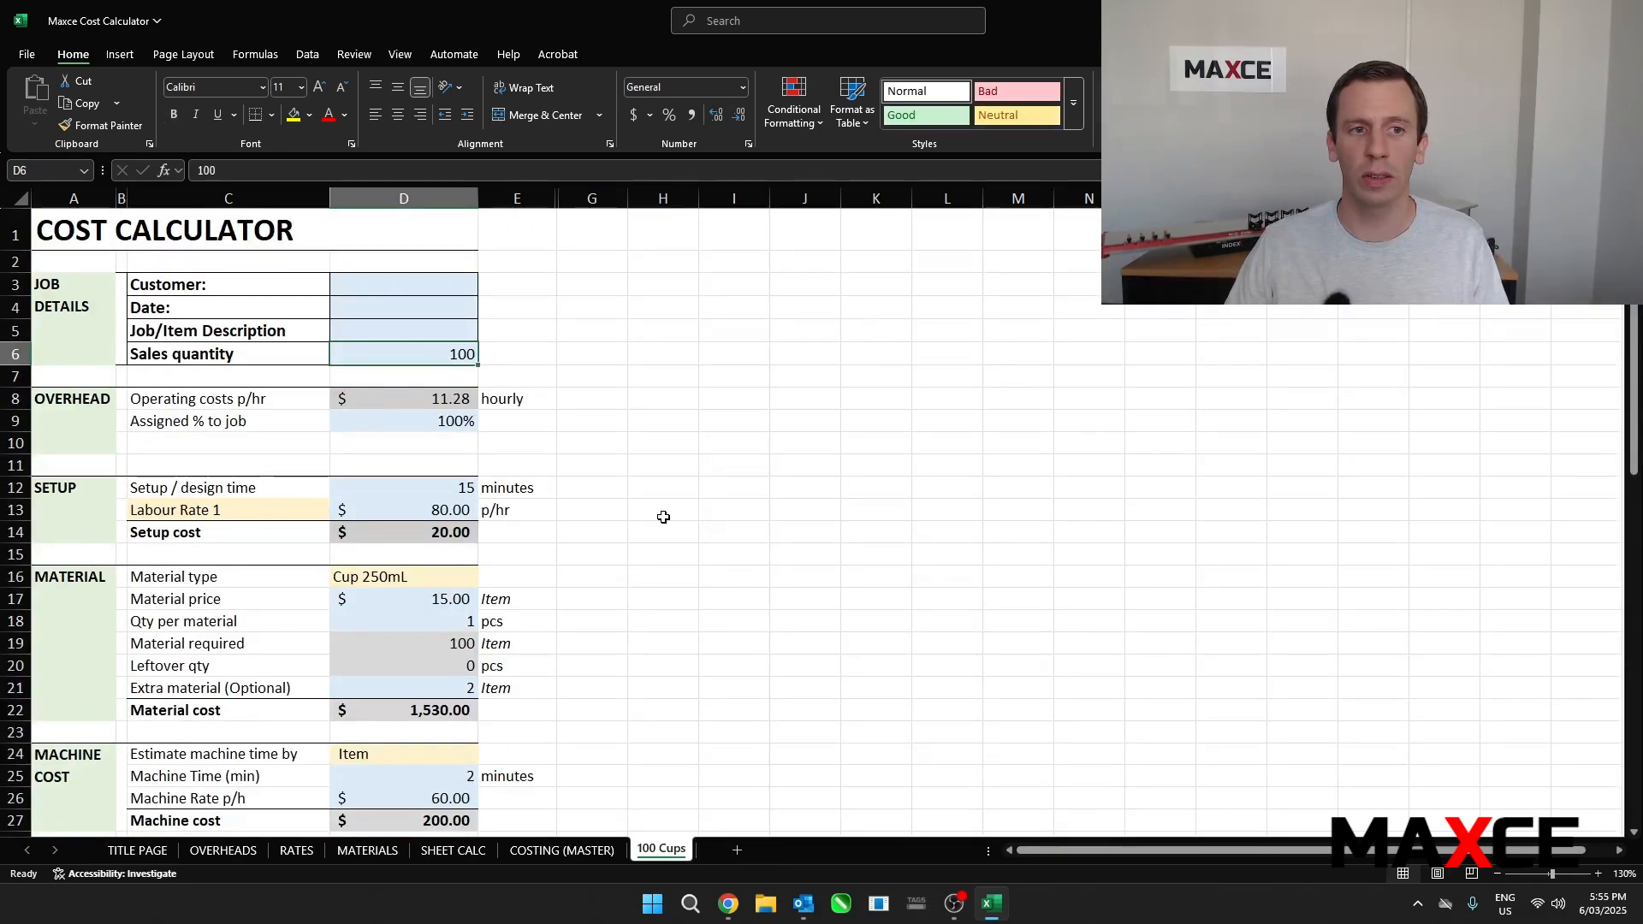
text(1)
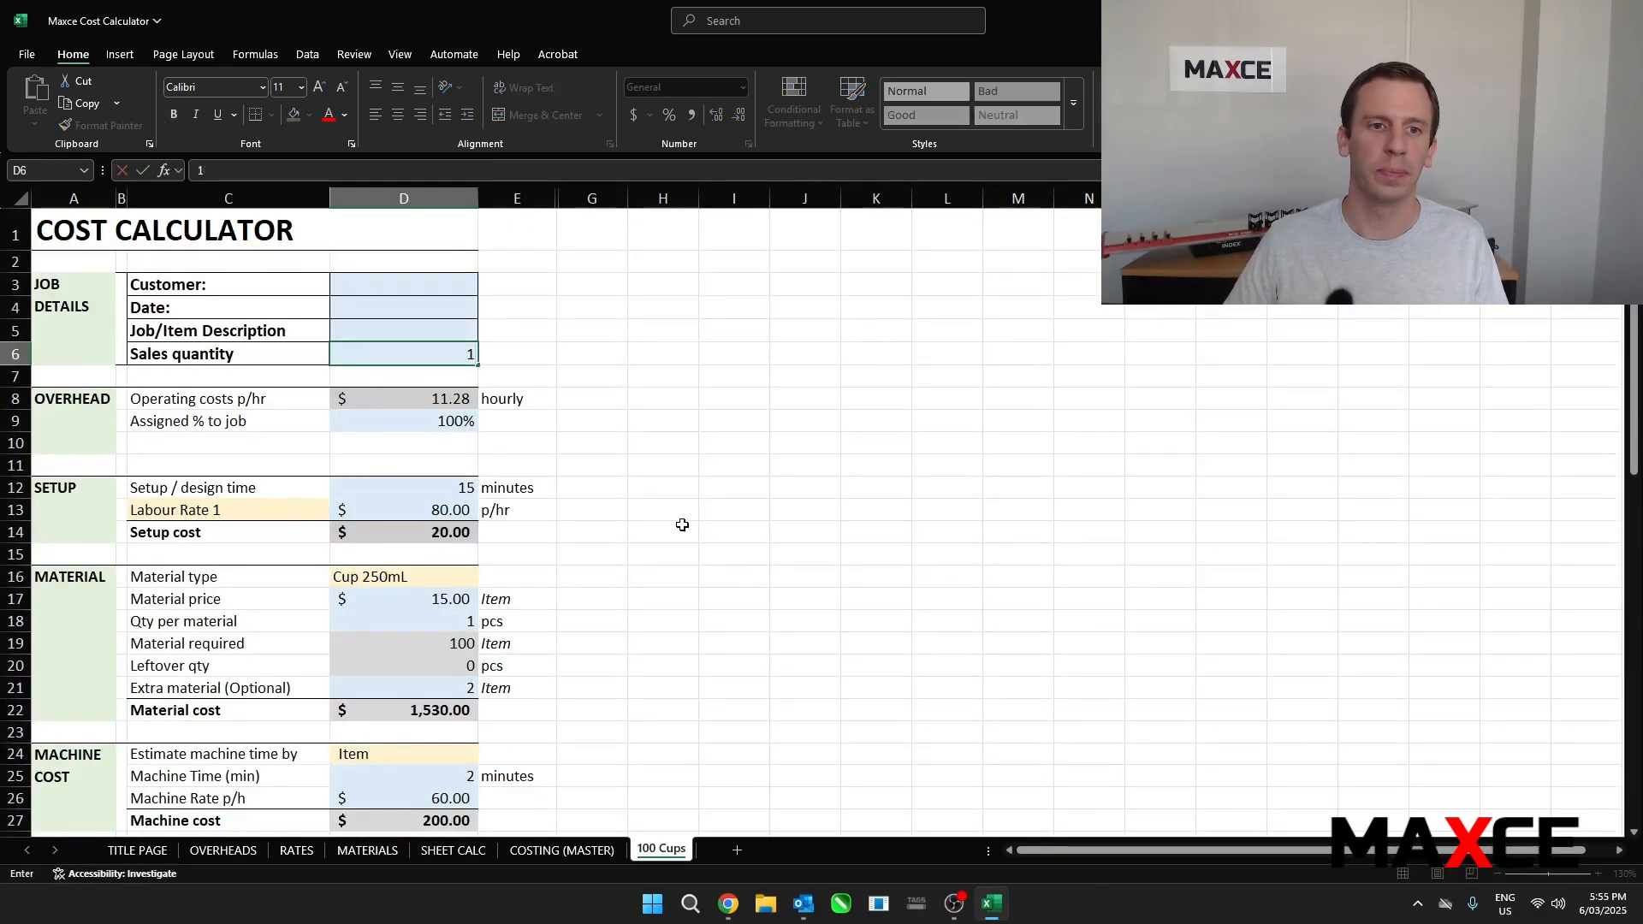
key(Return)
Set the optional extra material in the MATERIAL section to 0
scroll(680, 533, down, 2)
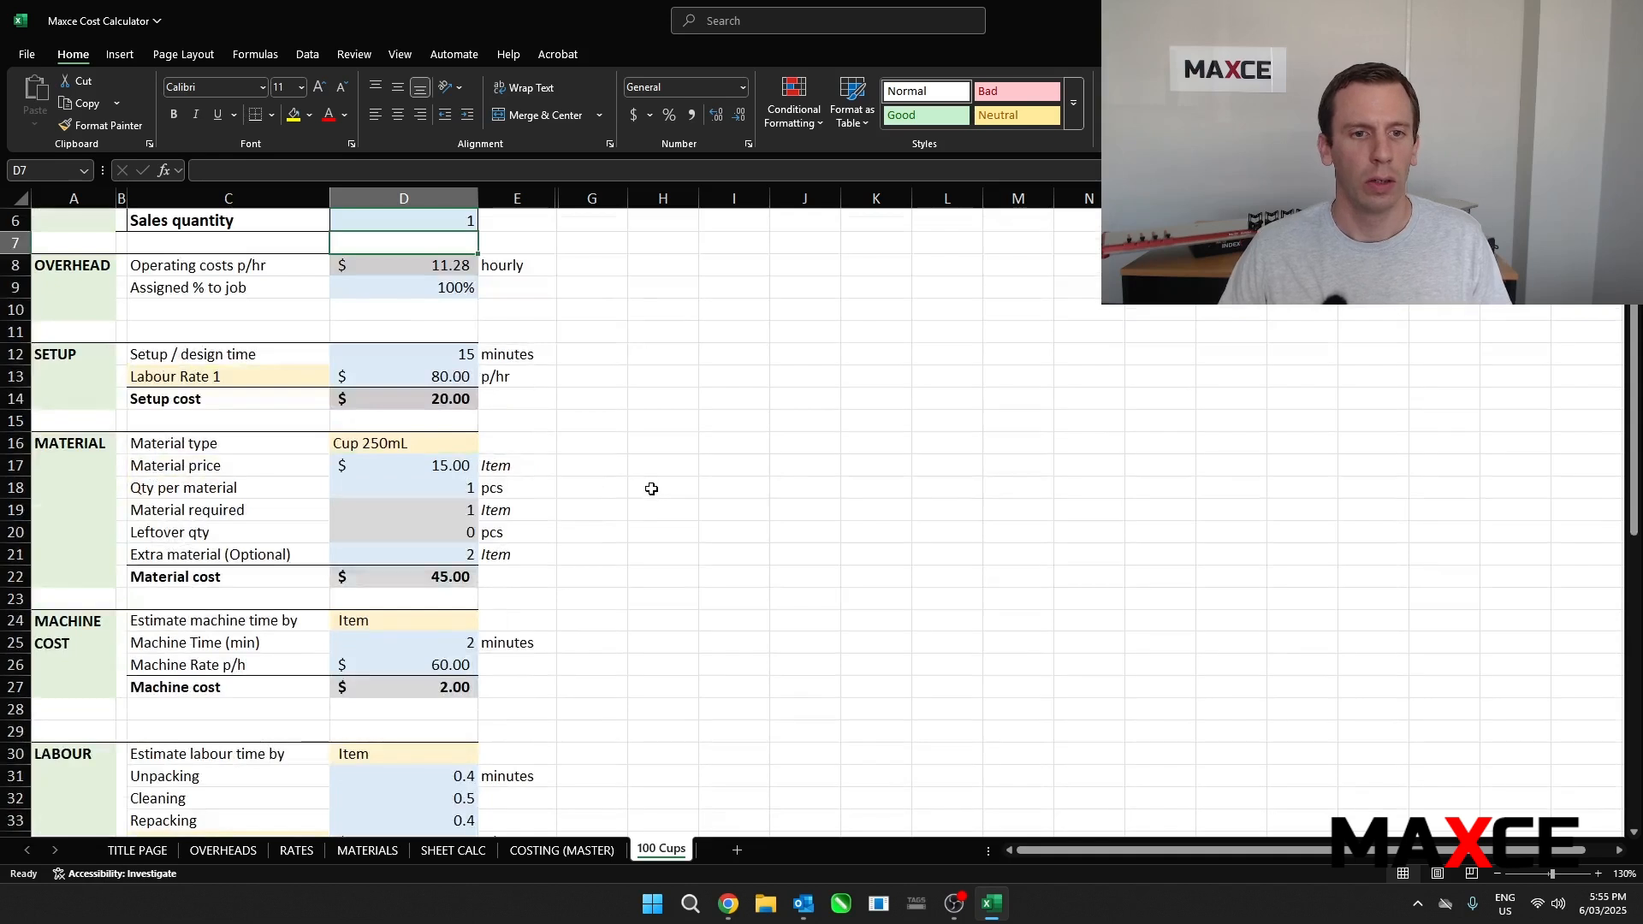
click(470, 552)
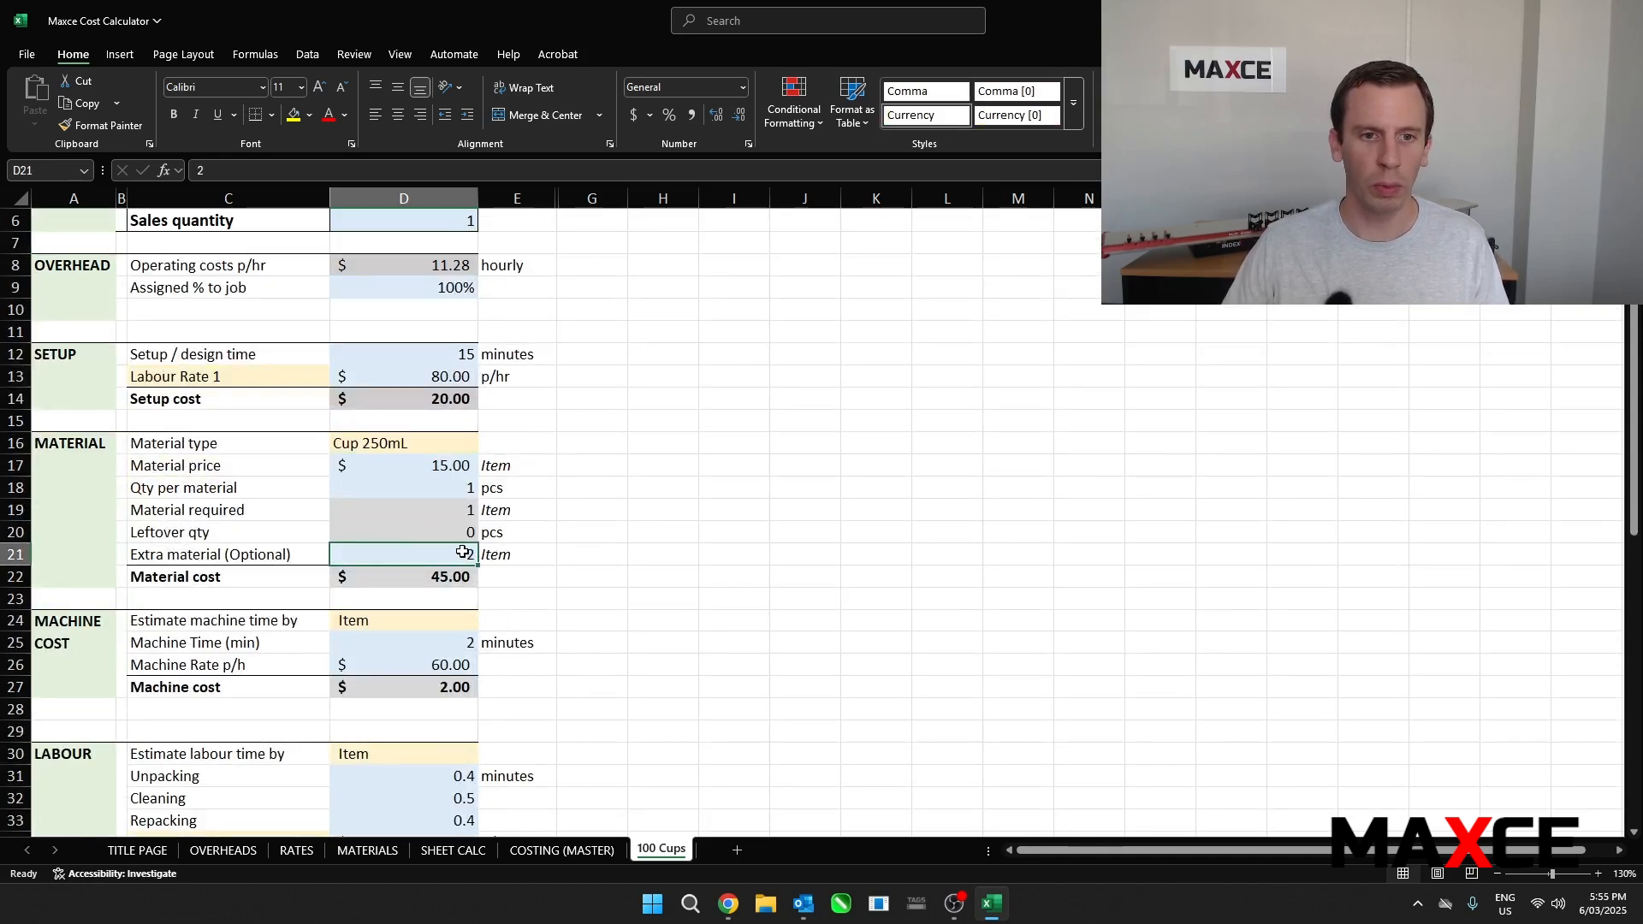
text(0)
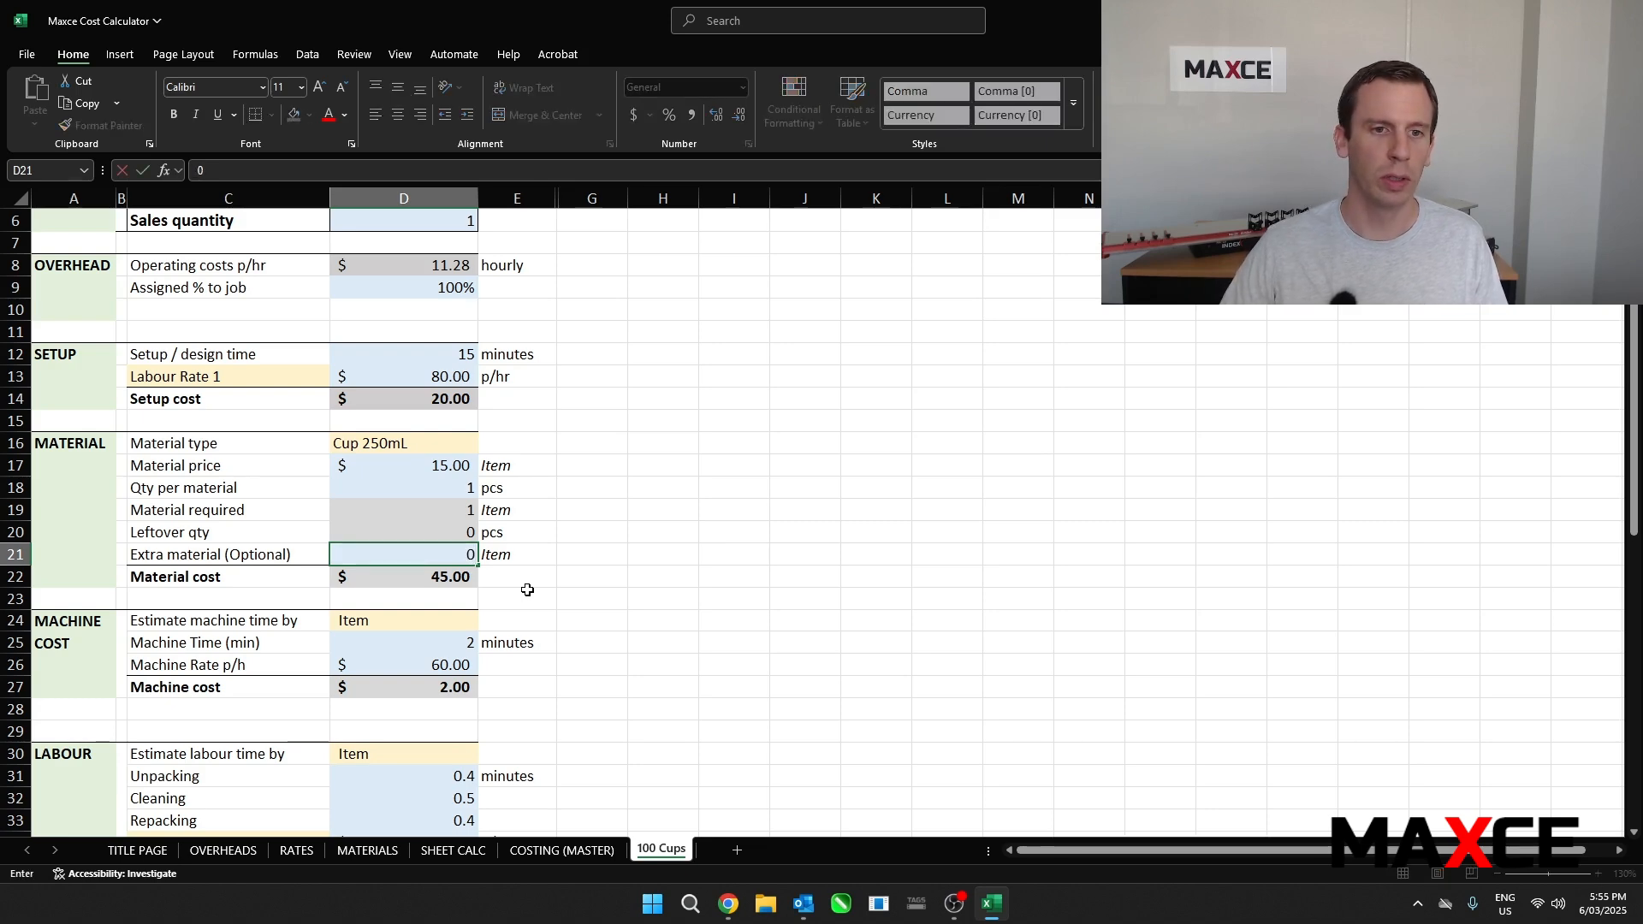
click(527, 591)
Review the setup, labour and other costs for the single item, along with the SUMMARY section's total cost and per-item sell price
scroll(469, 548, down, 2)
scroll(464, 536, down, 5)
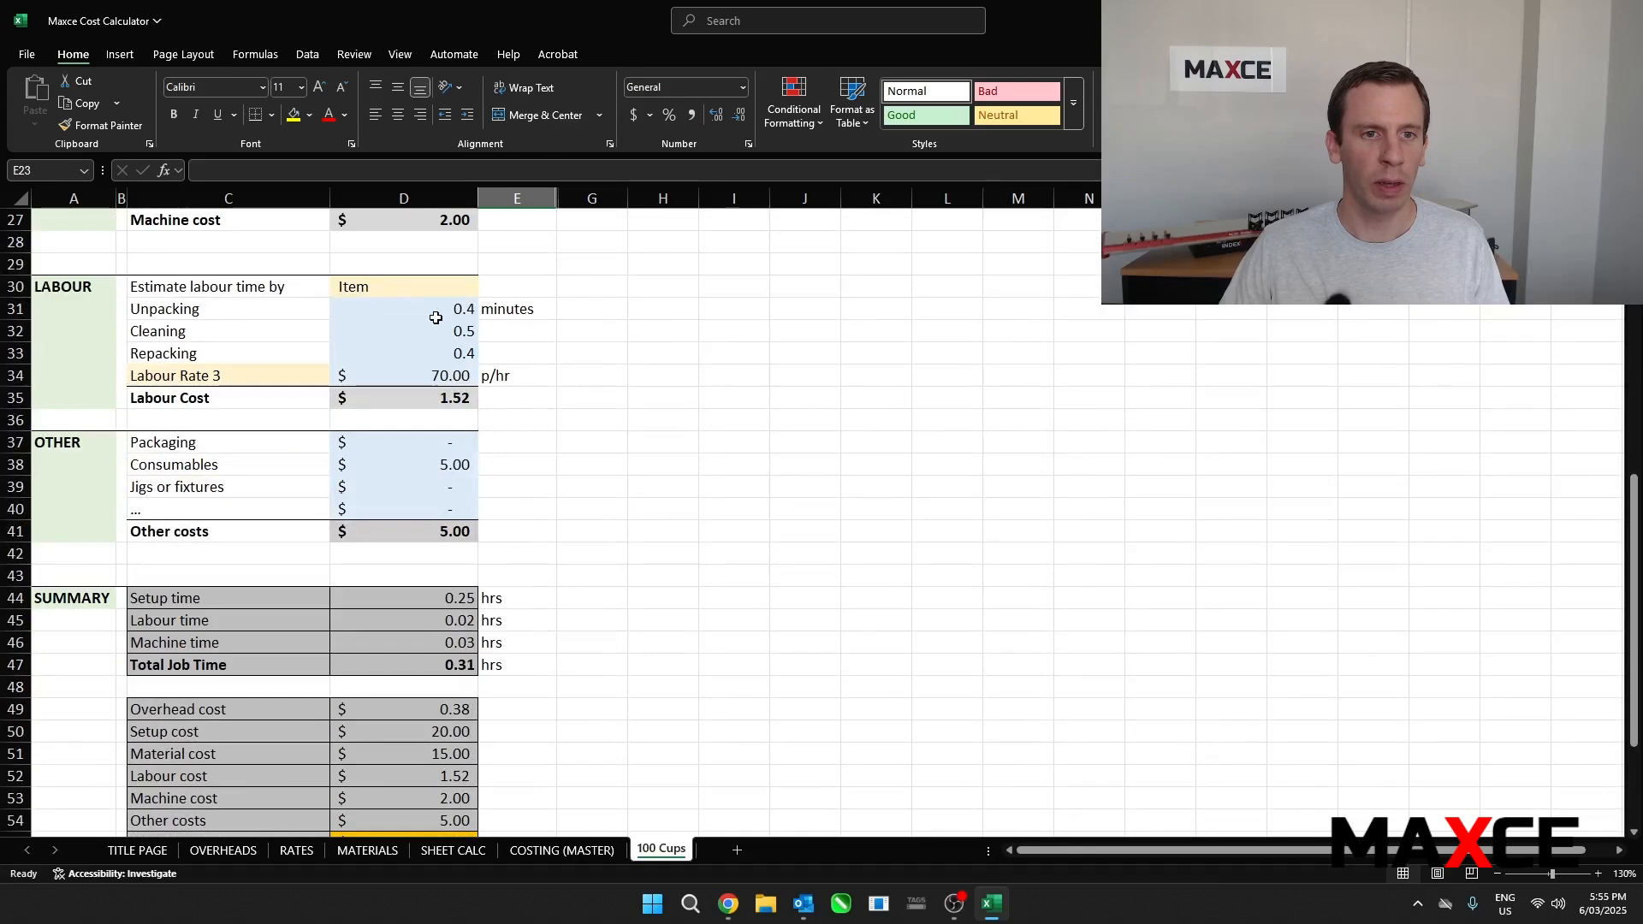
scroll(428, 312, down, 1)
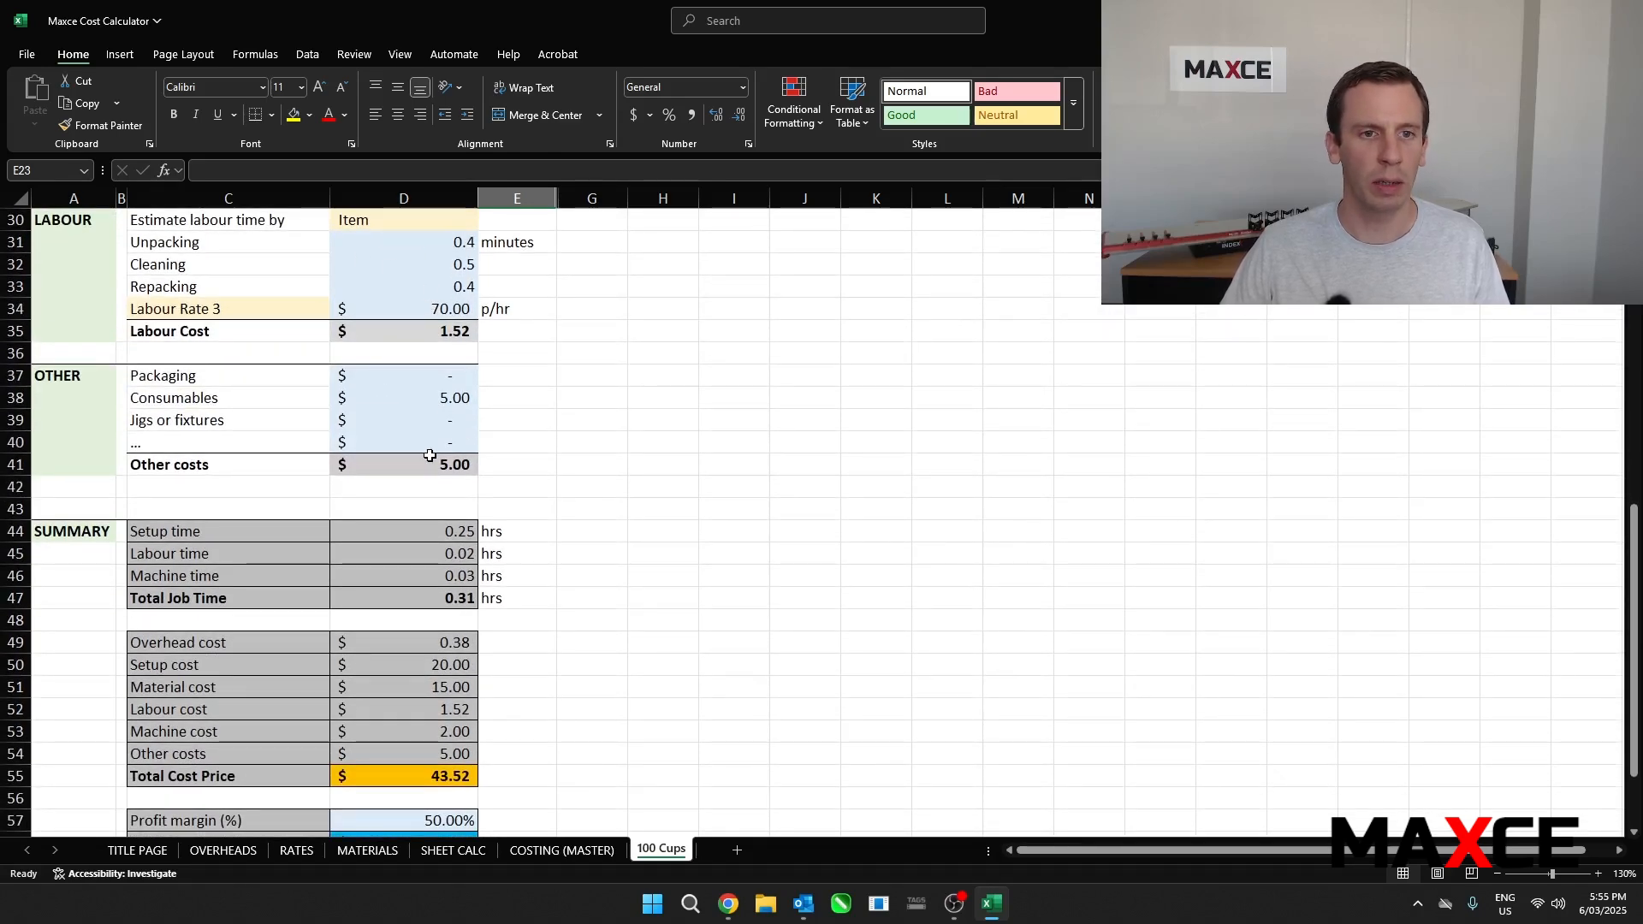
scroll(429, 455, up, 7)
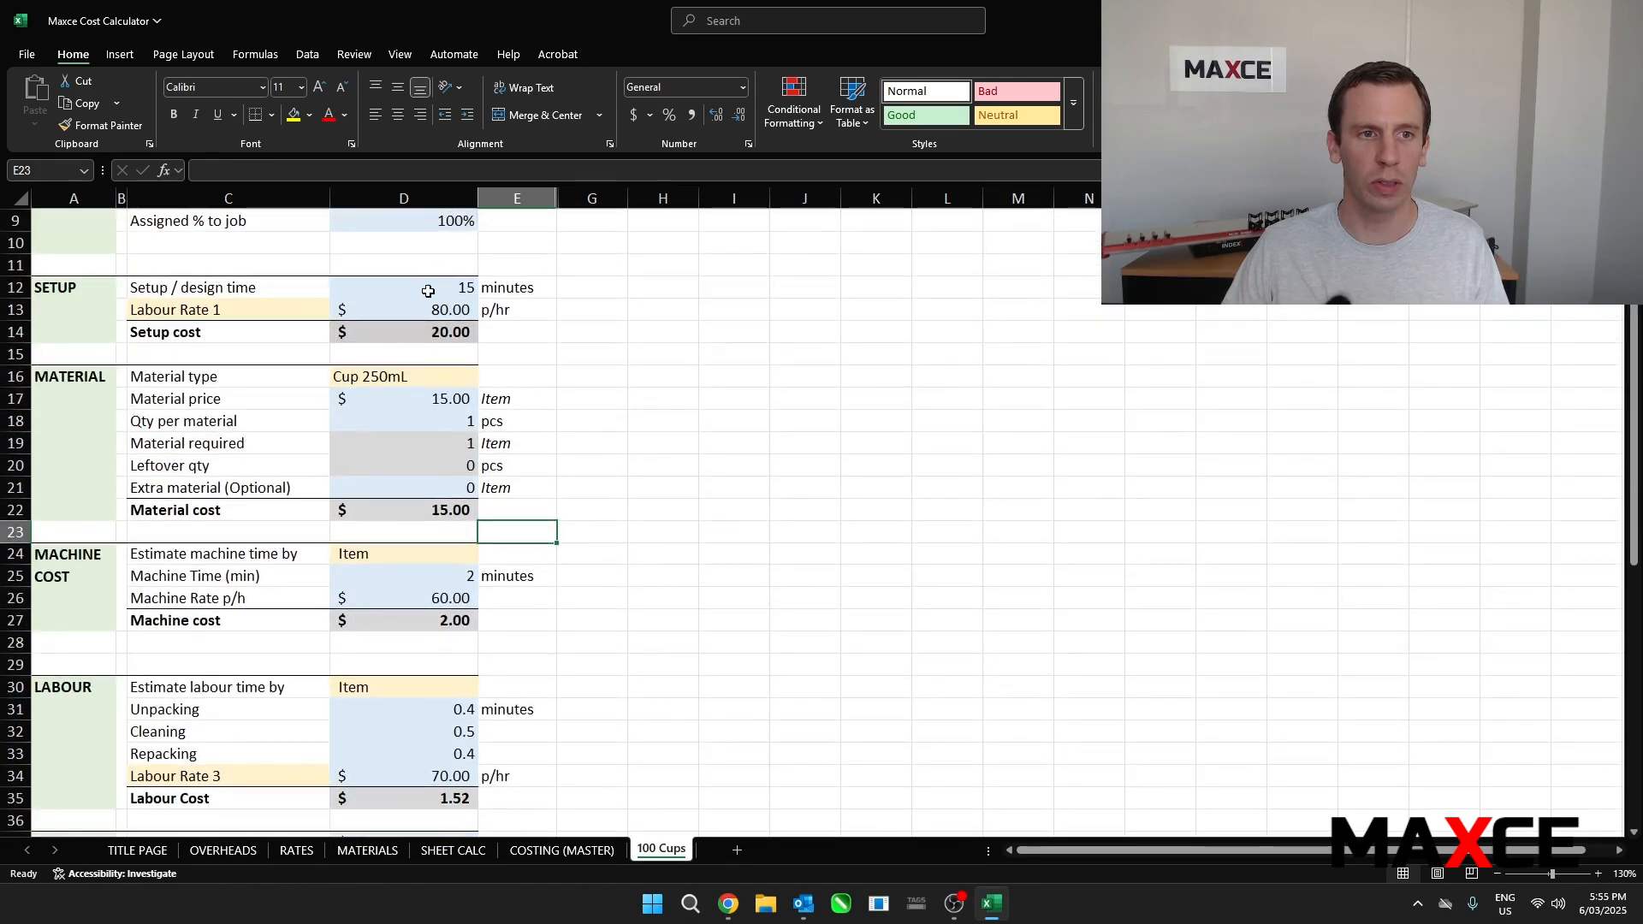
scroll(573, 470, down, 10)
scroll(542, 429, down, 1)
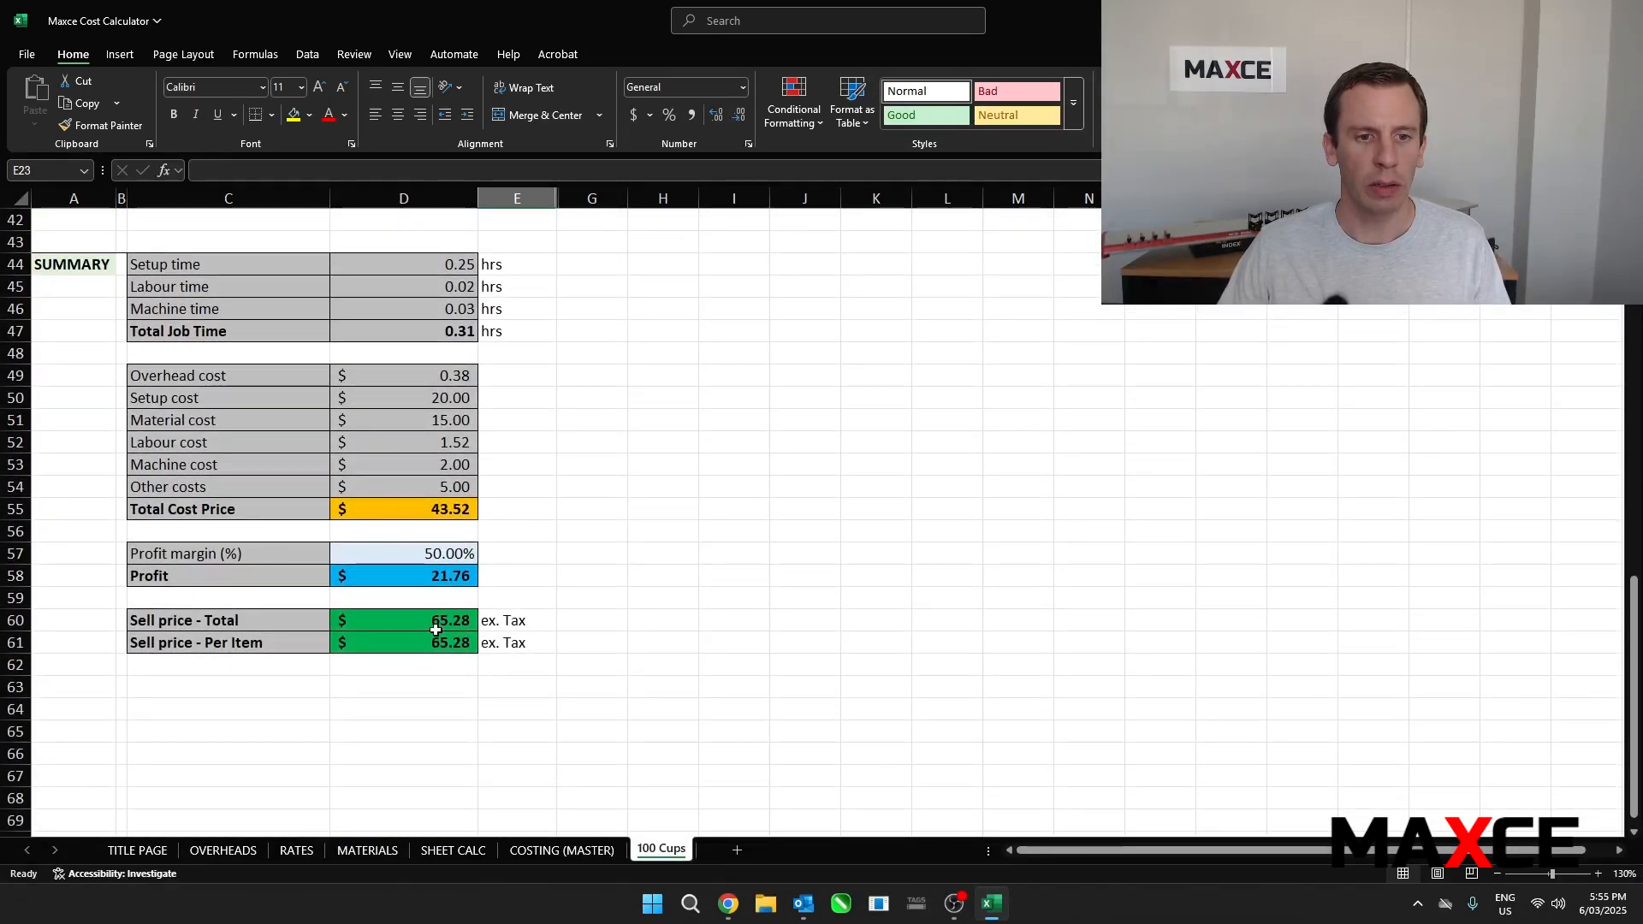
click(434, 642)
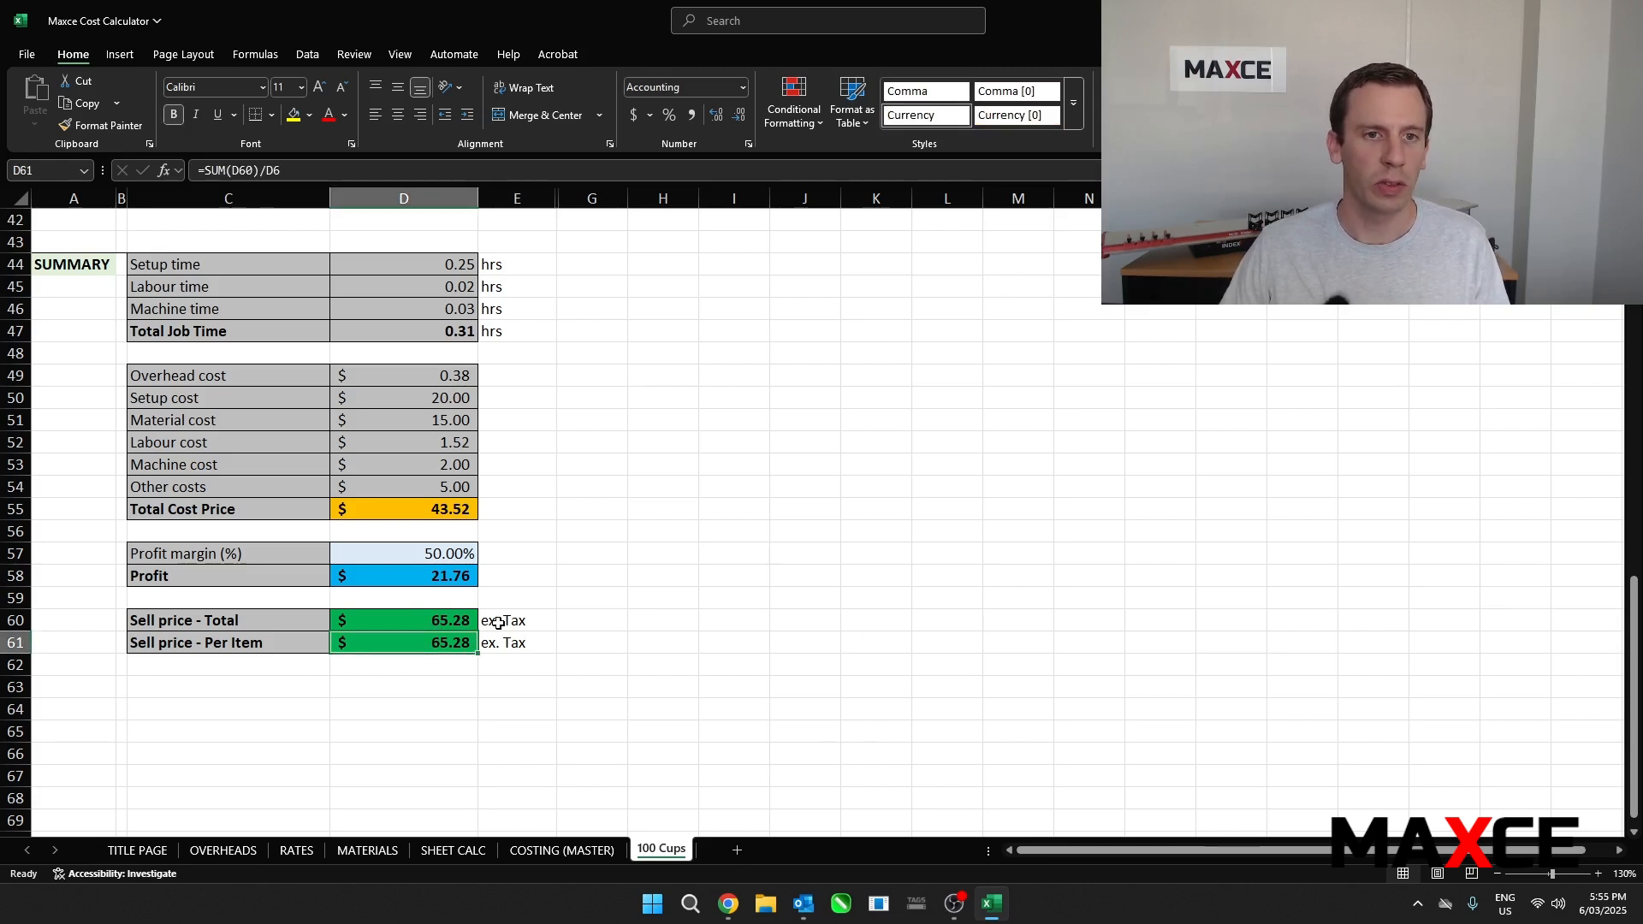
scroll(498, 623, up, 2)
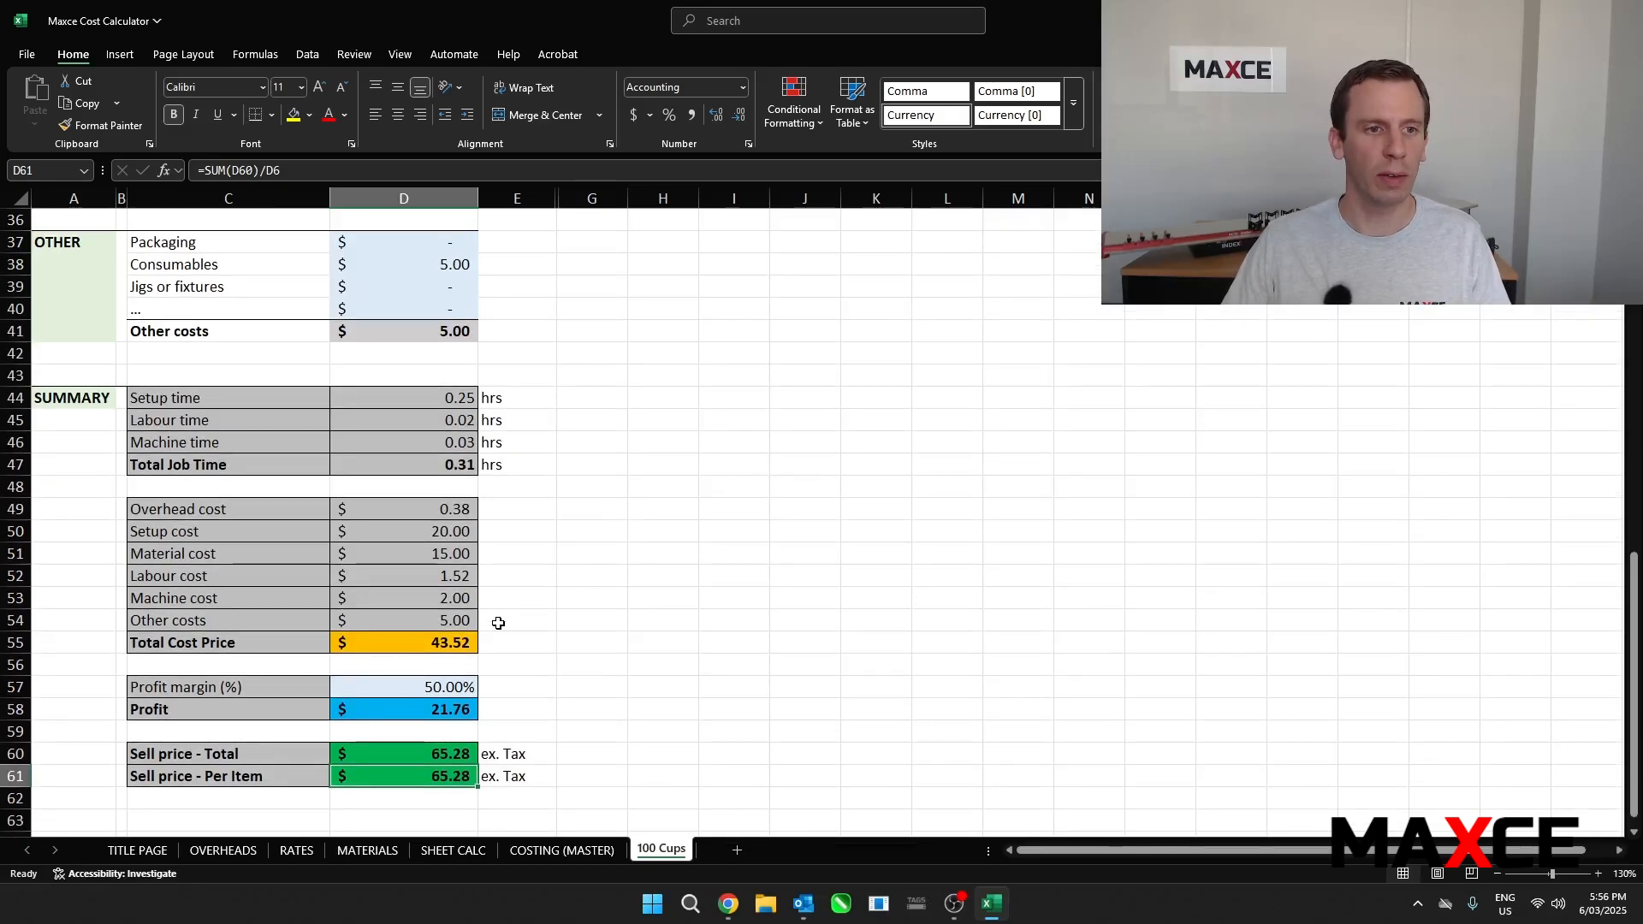
scroll(498, 623, up, 2)
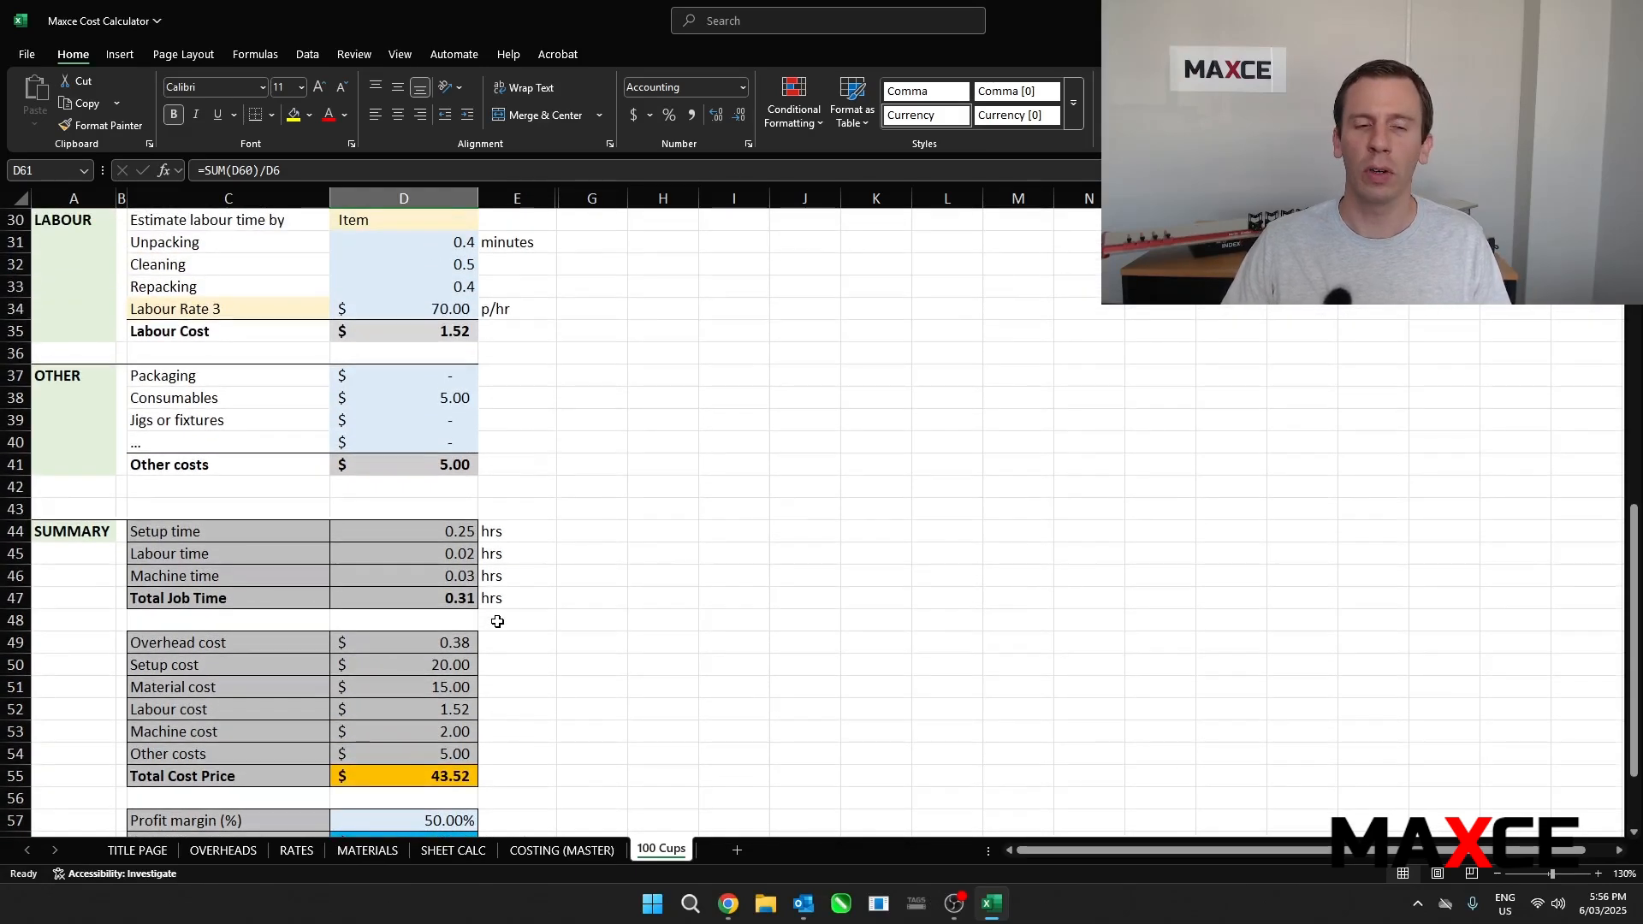
scroll(497, 622, down, 3)
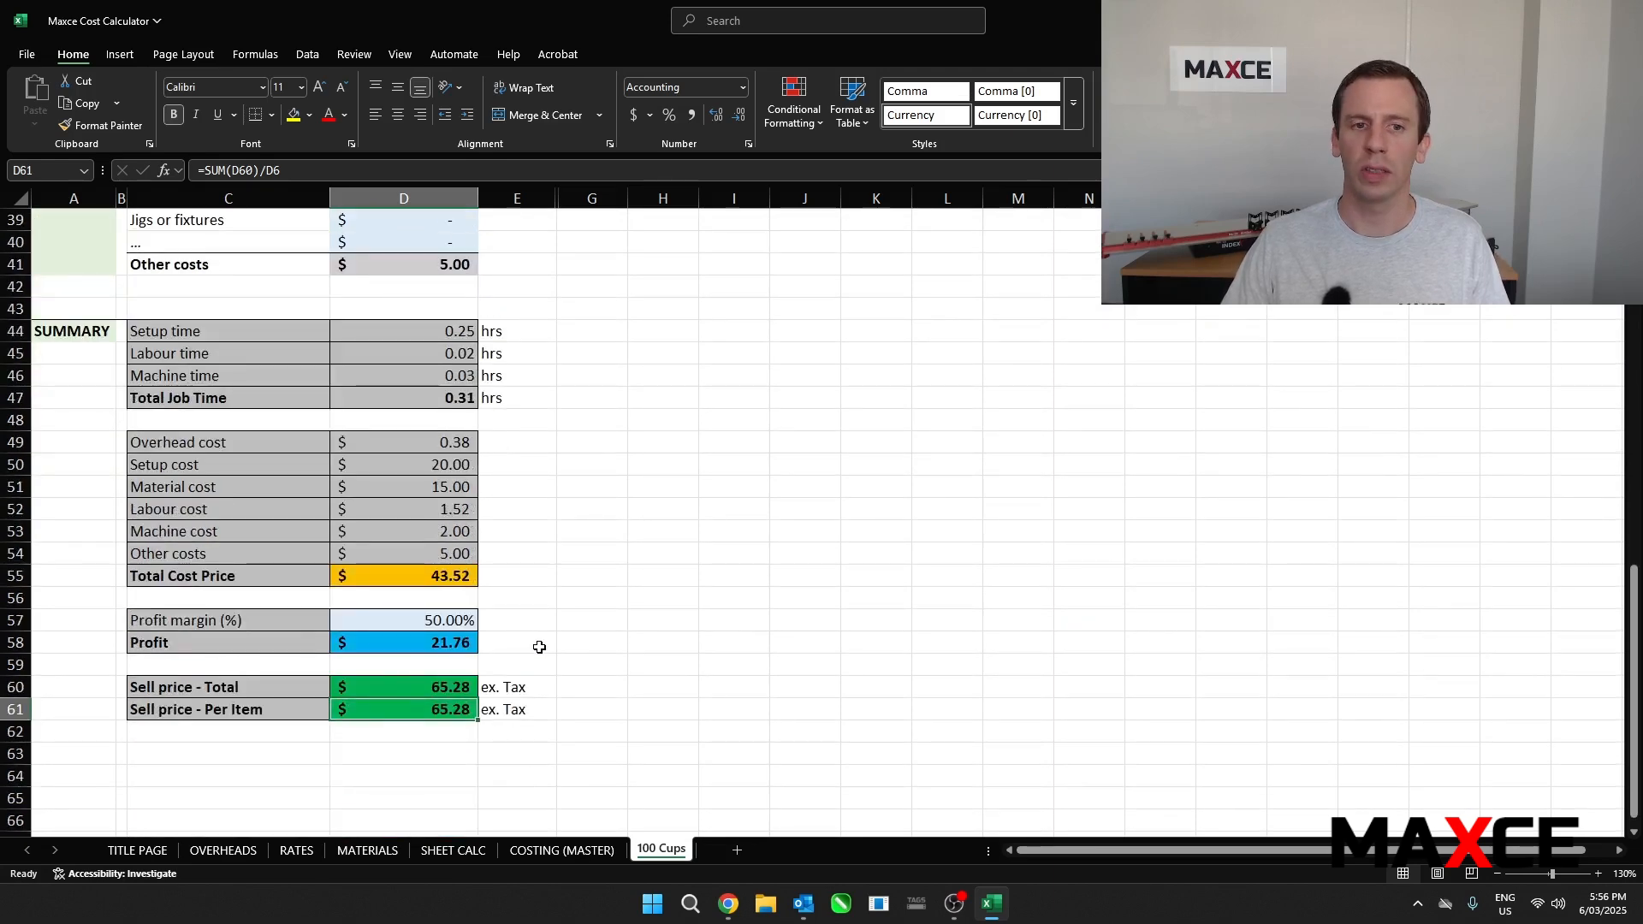
Set the Sales quantity to 1000 and review the SUMMARY section's total cost, profit and sell prices
scroll(531, 642, up, 13)
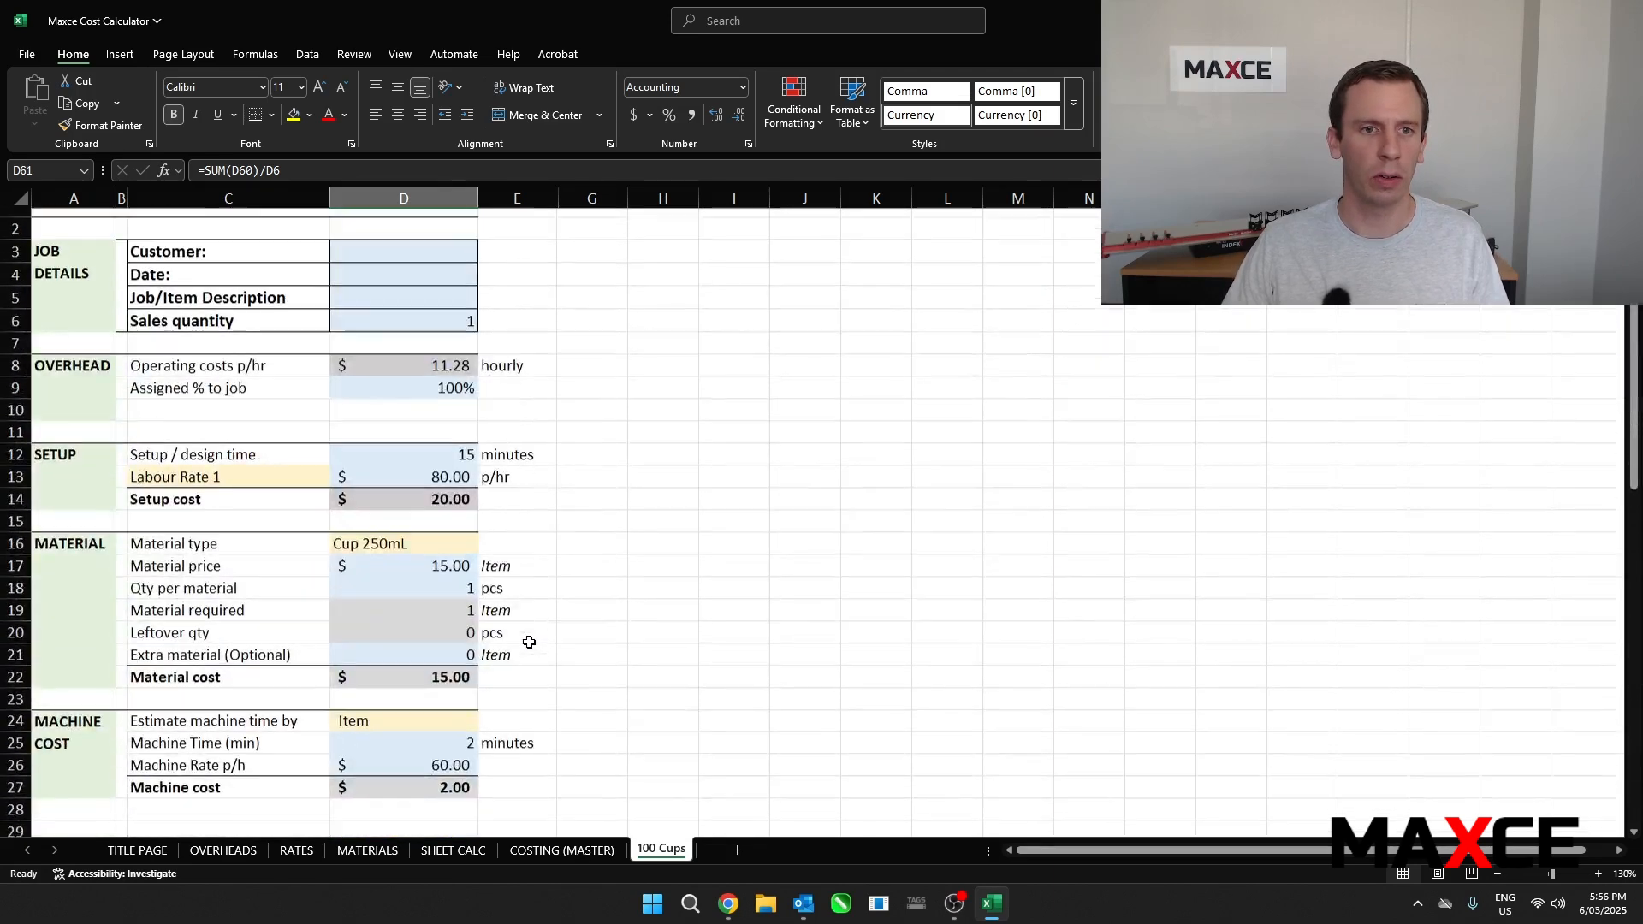
click(459, 354)
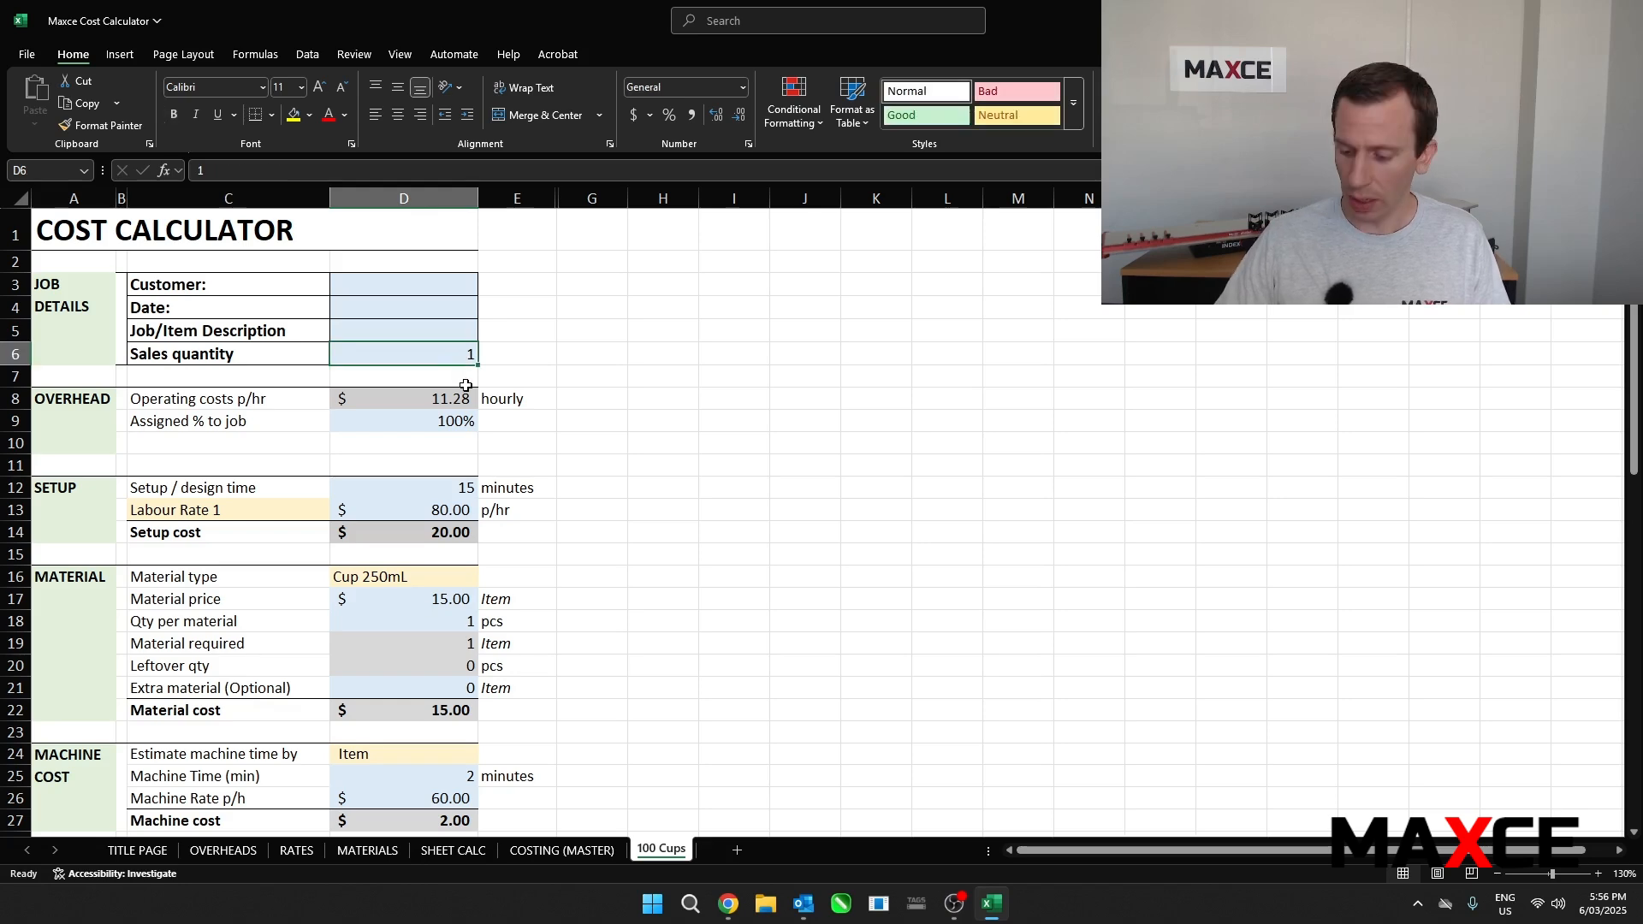
text(1000)
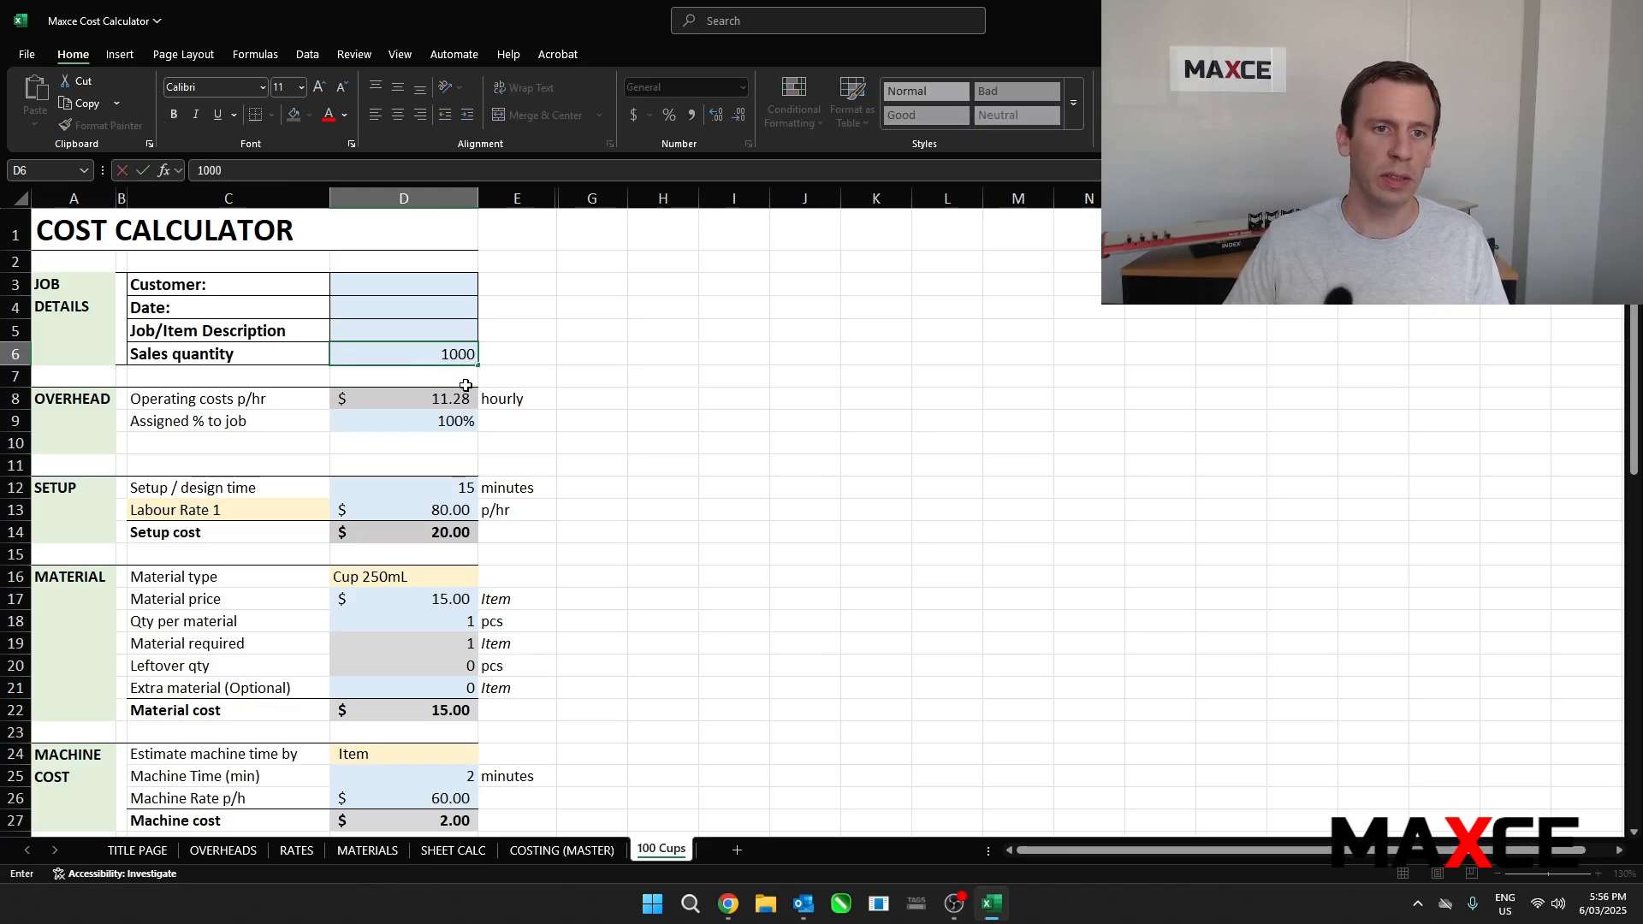
key(Return)
scroll(466, 389, down, 4)
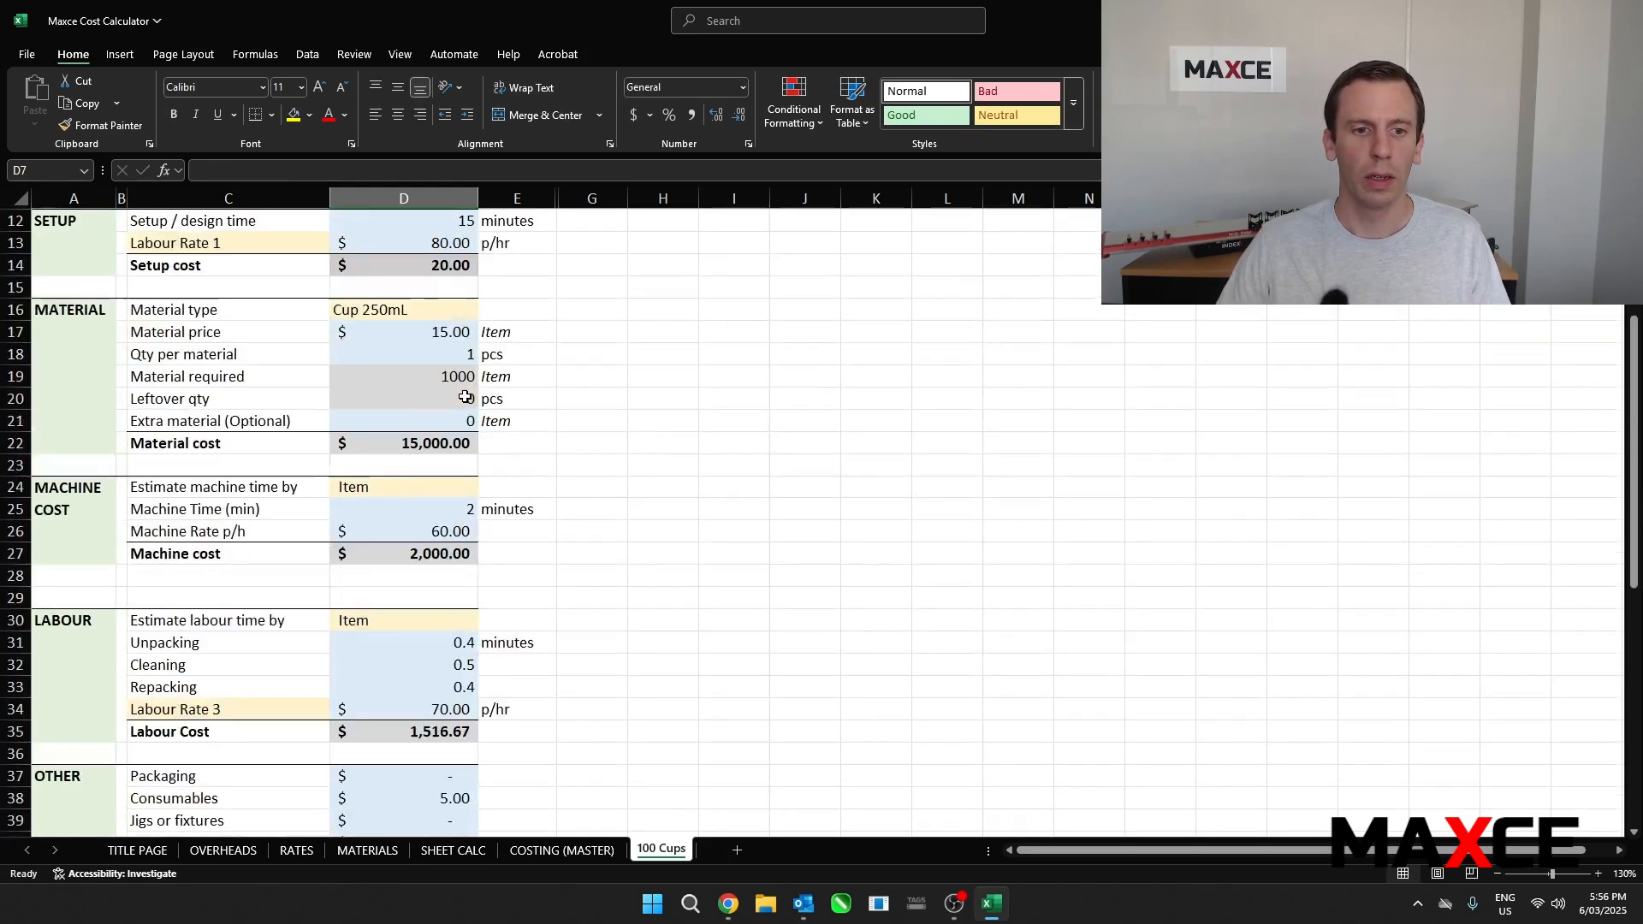
scroll(465, 396, down, 8)
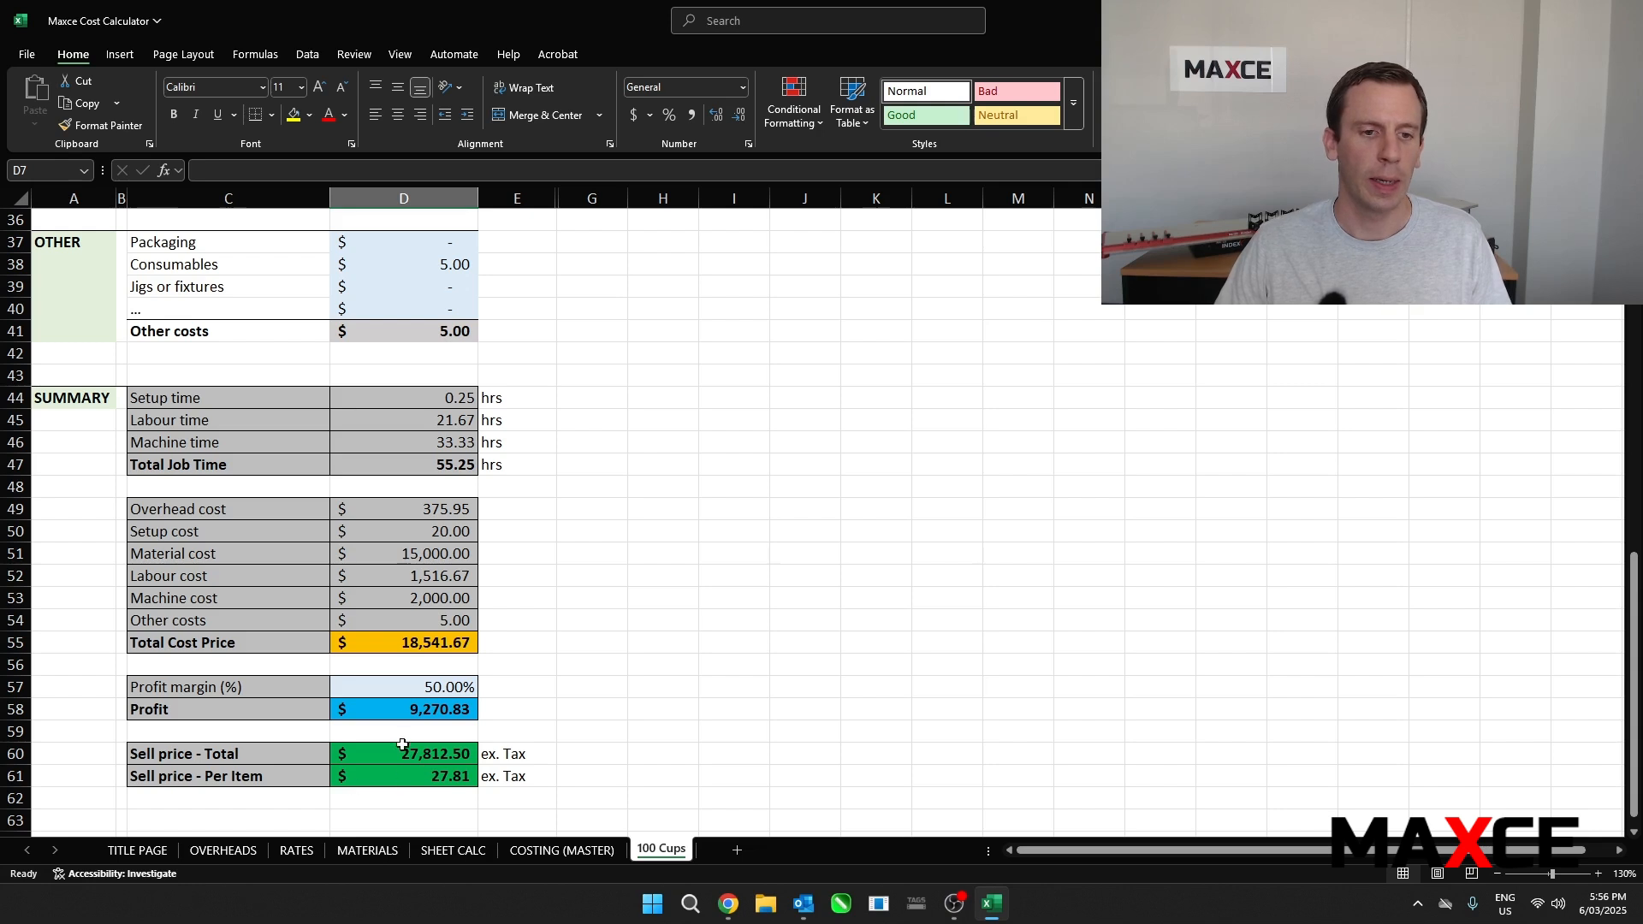
scroll(479, 763, up, 1)
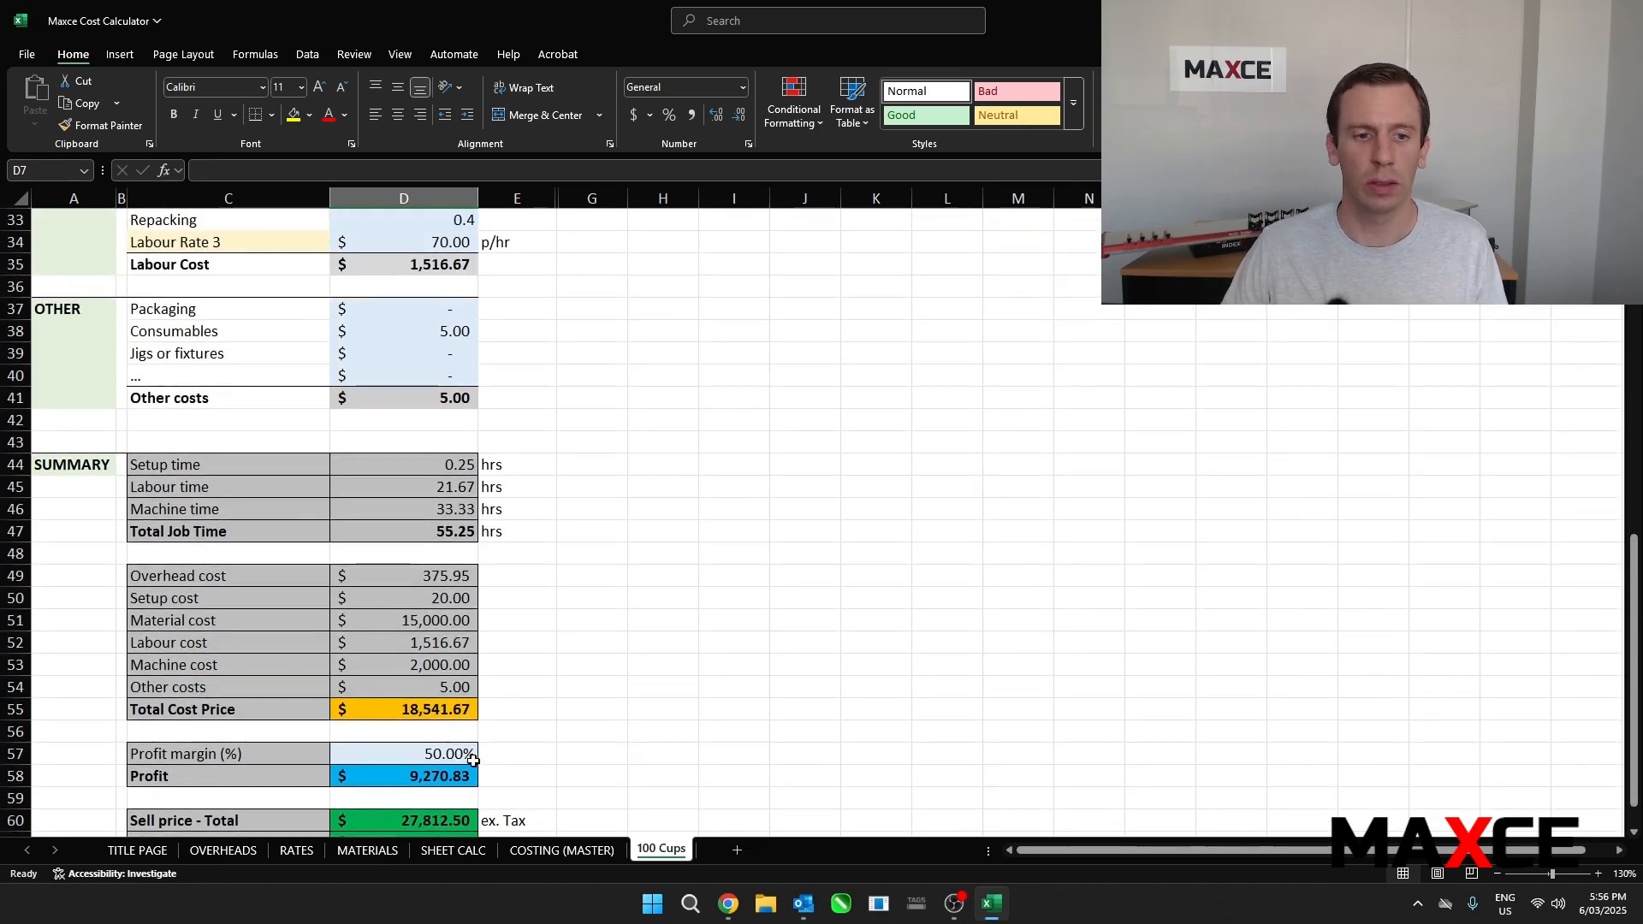
scroll(461, 743, down, 1)
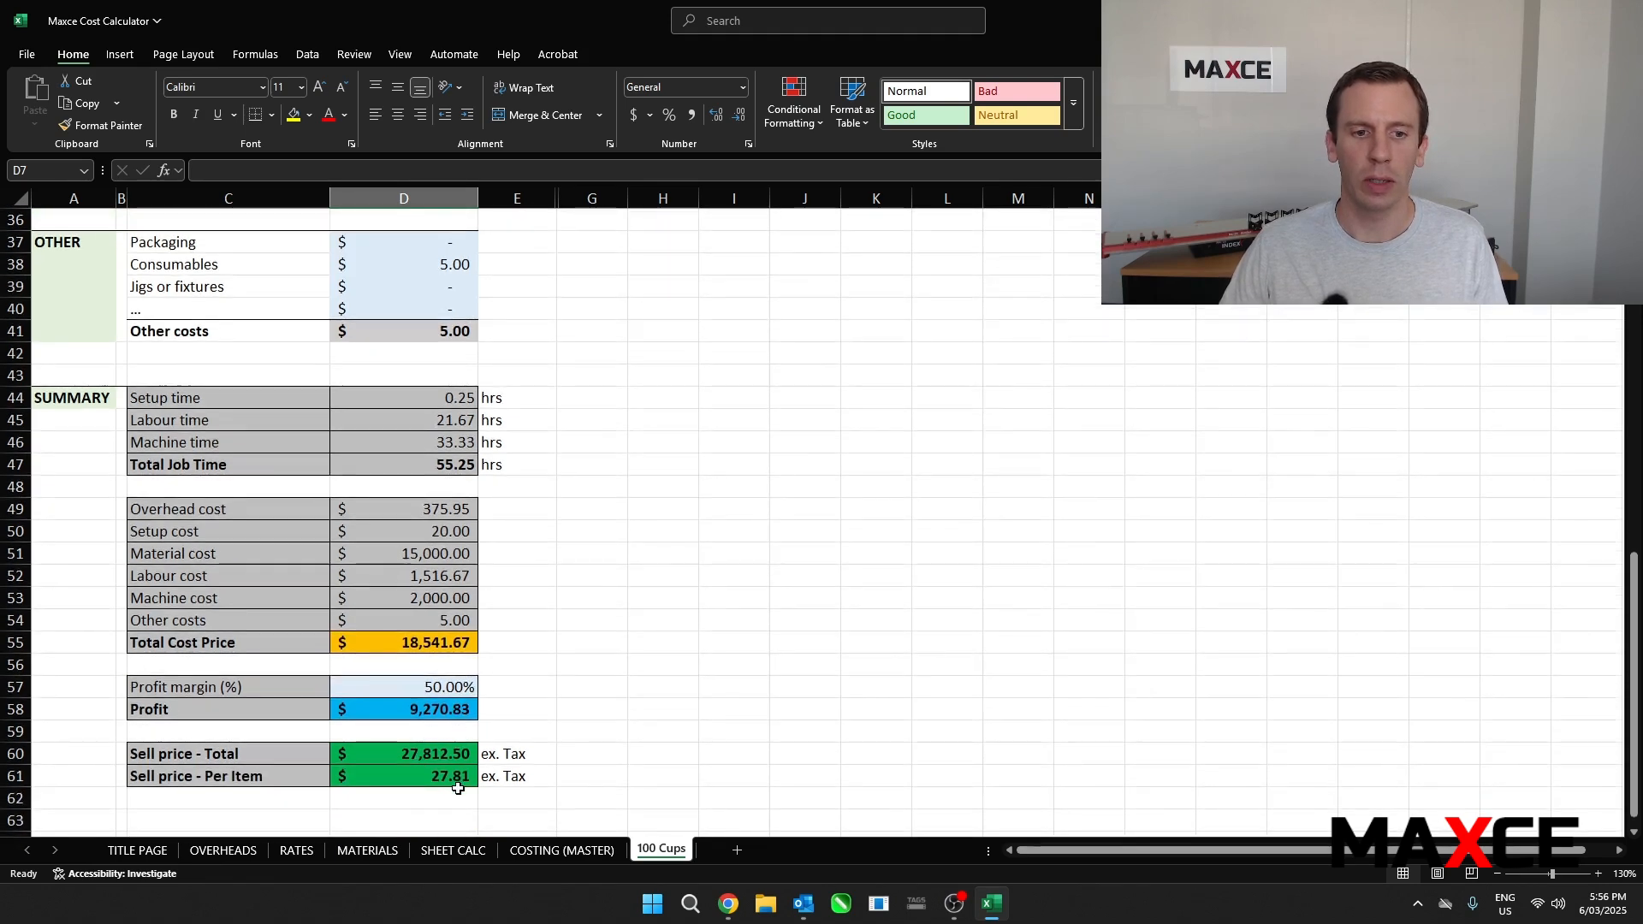
Set the Machine Rate p/h in the MACHINE COST section to 30
scroll(450, 697, up, 3)
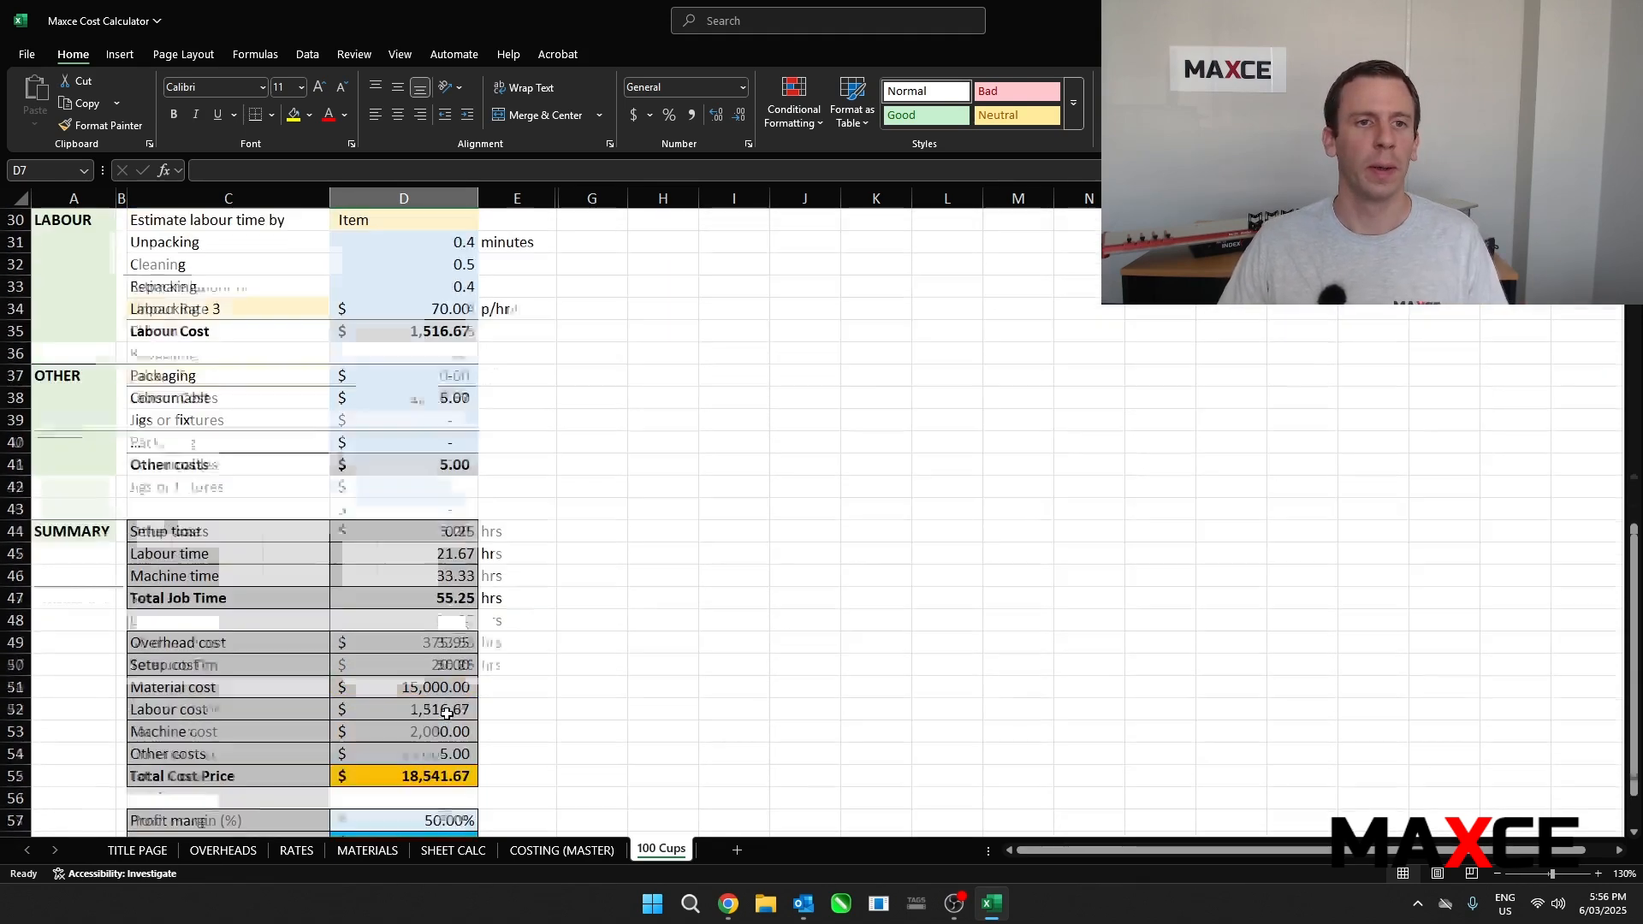
scroll(435, 689, up, 2)
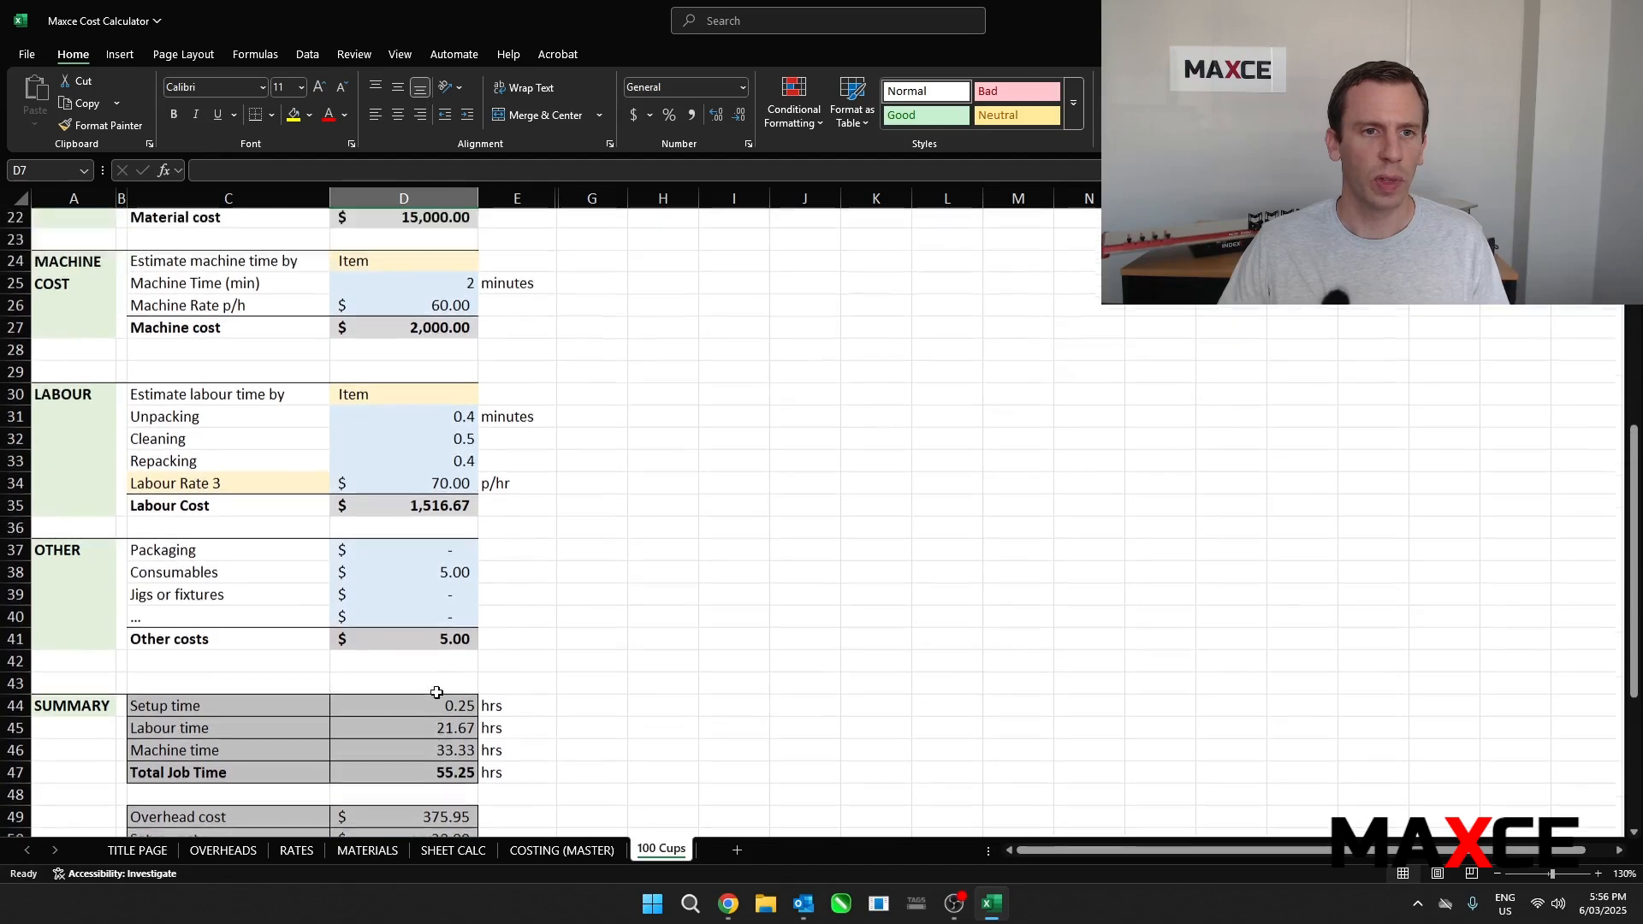
scroll(420, 497, up, 1)
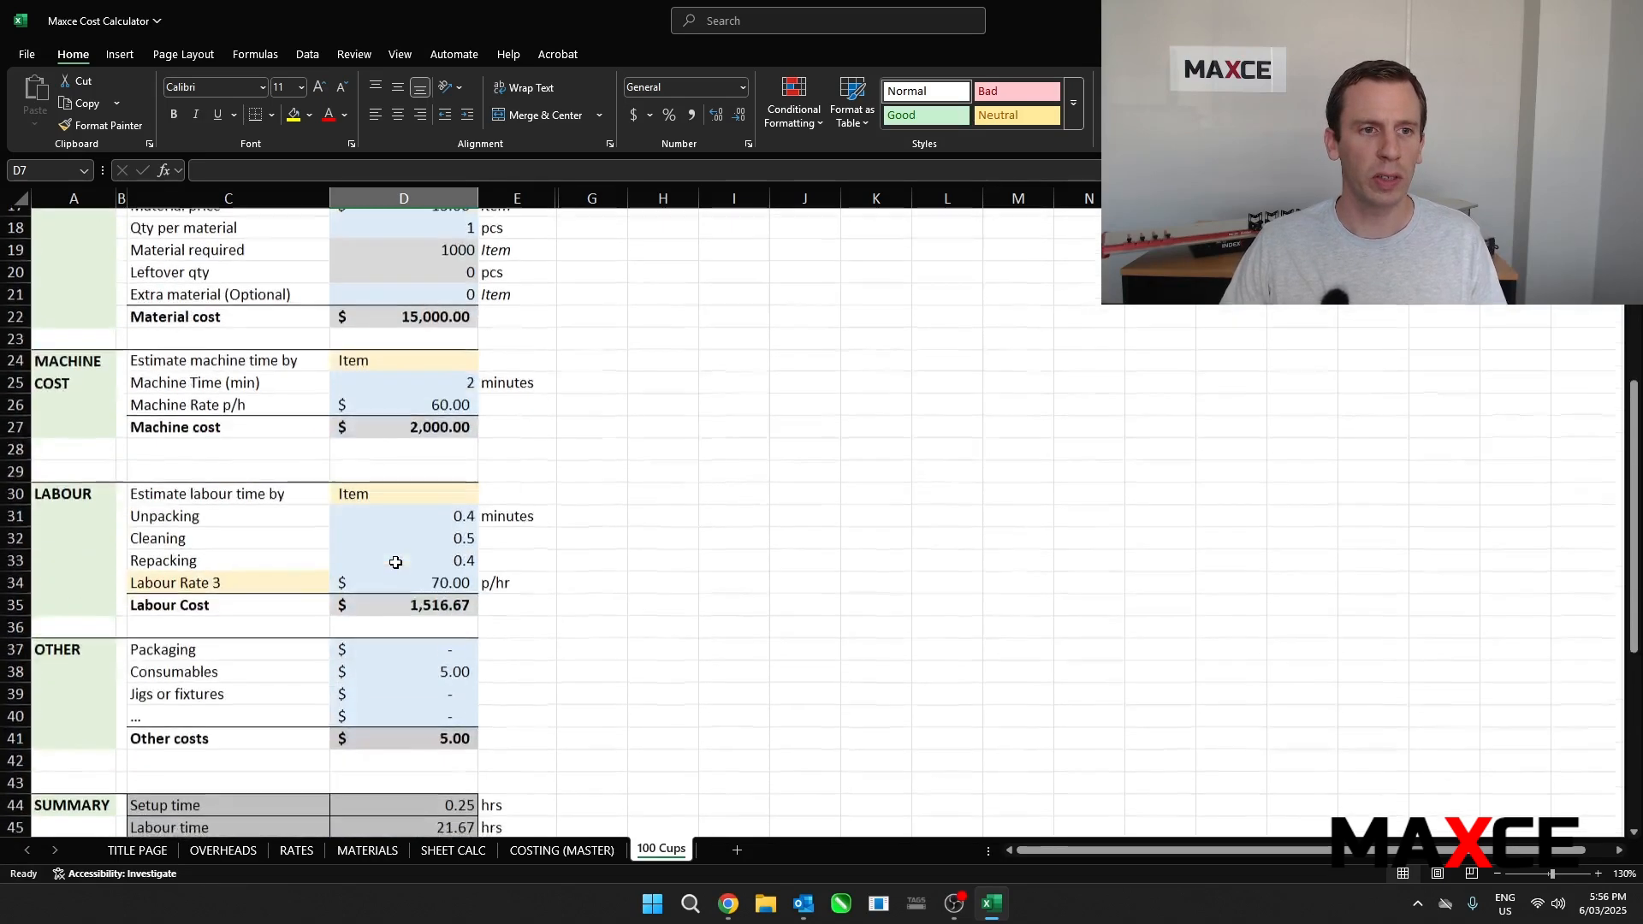
click(454, 379)
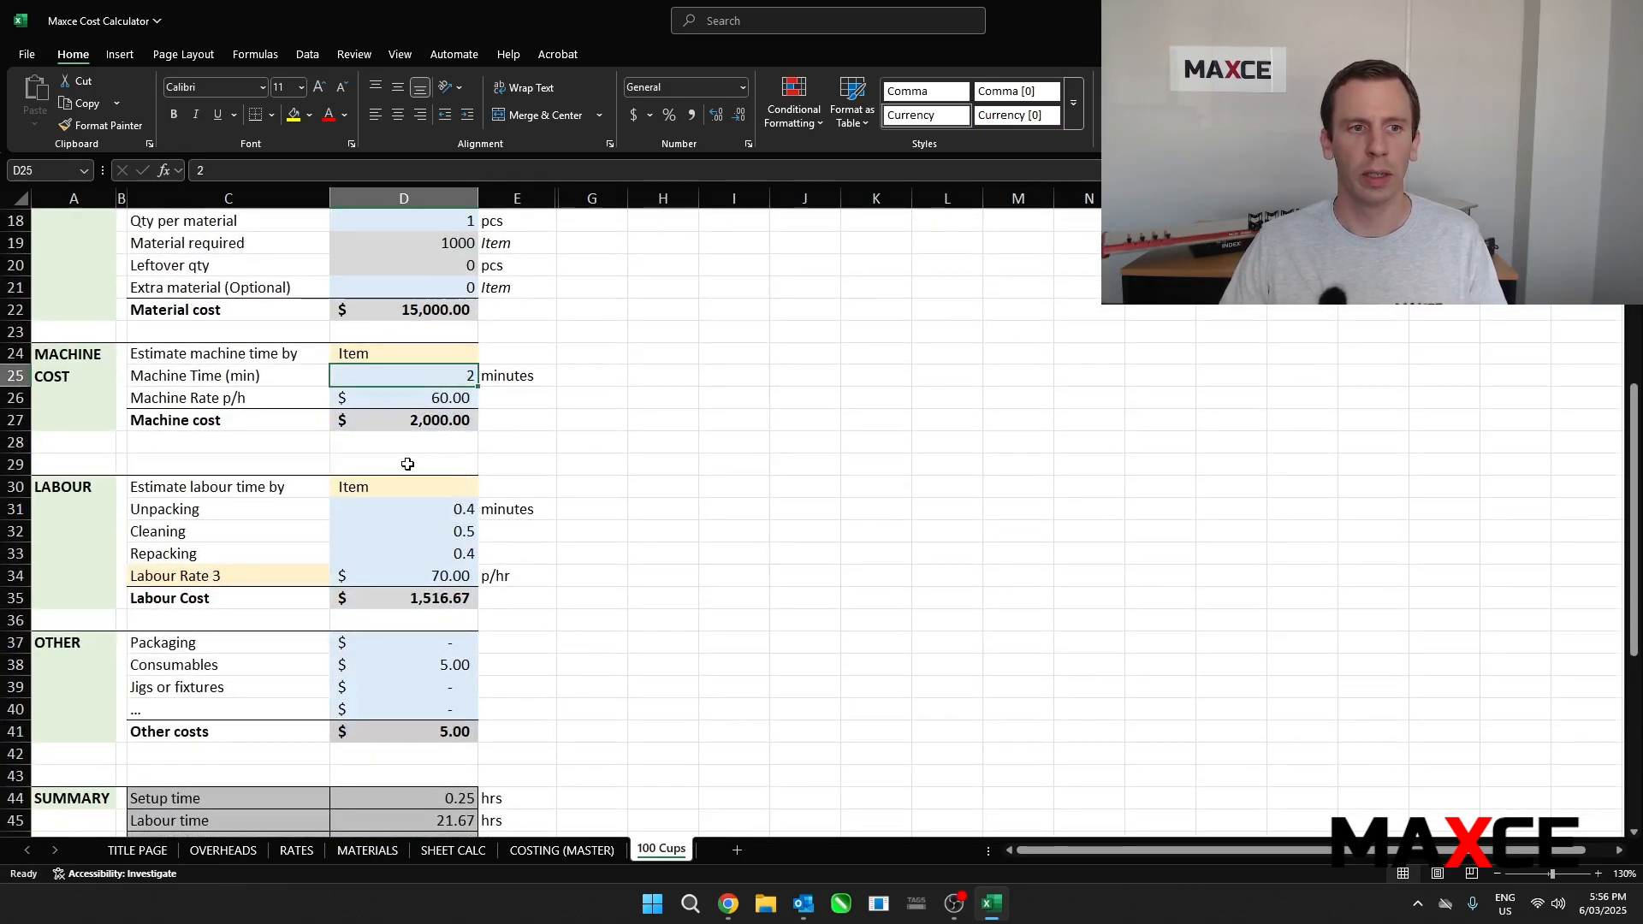
click(244, 398)
click(411, 398)
text(30)
key(Return)
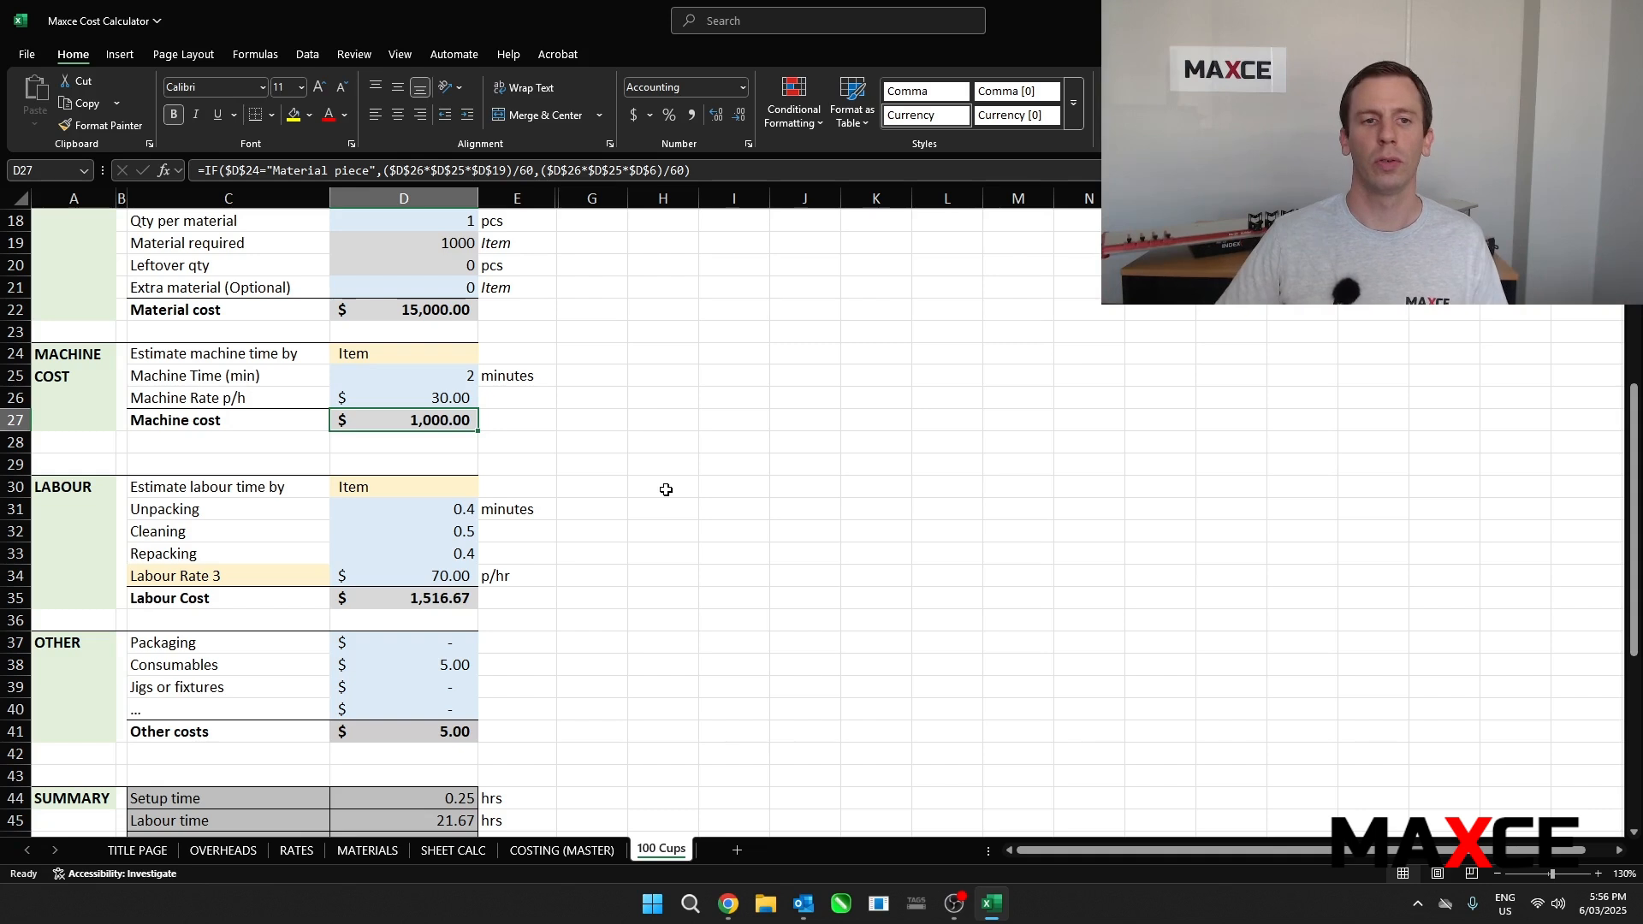
Override the material price of the Cup 250mL with 10
scroll(565, 462, up, 1)
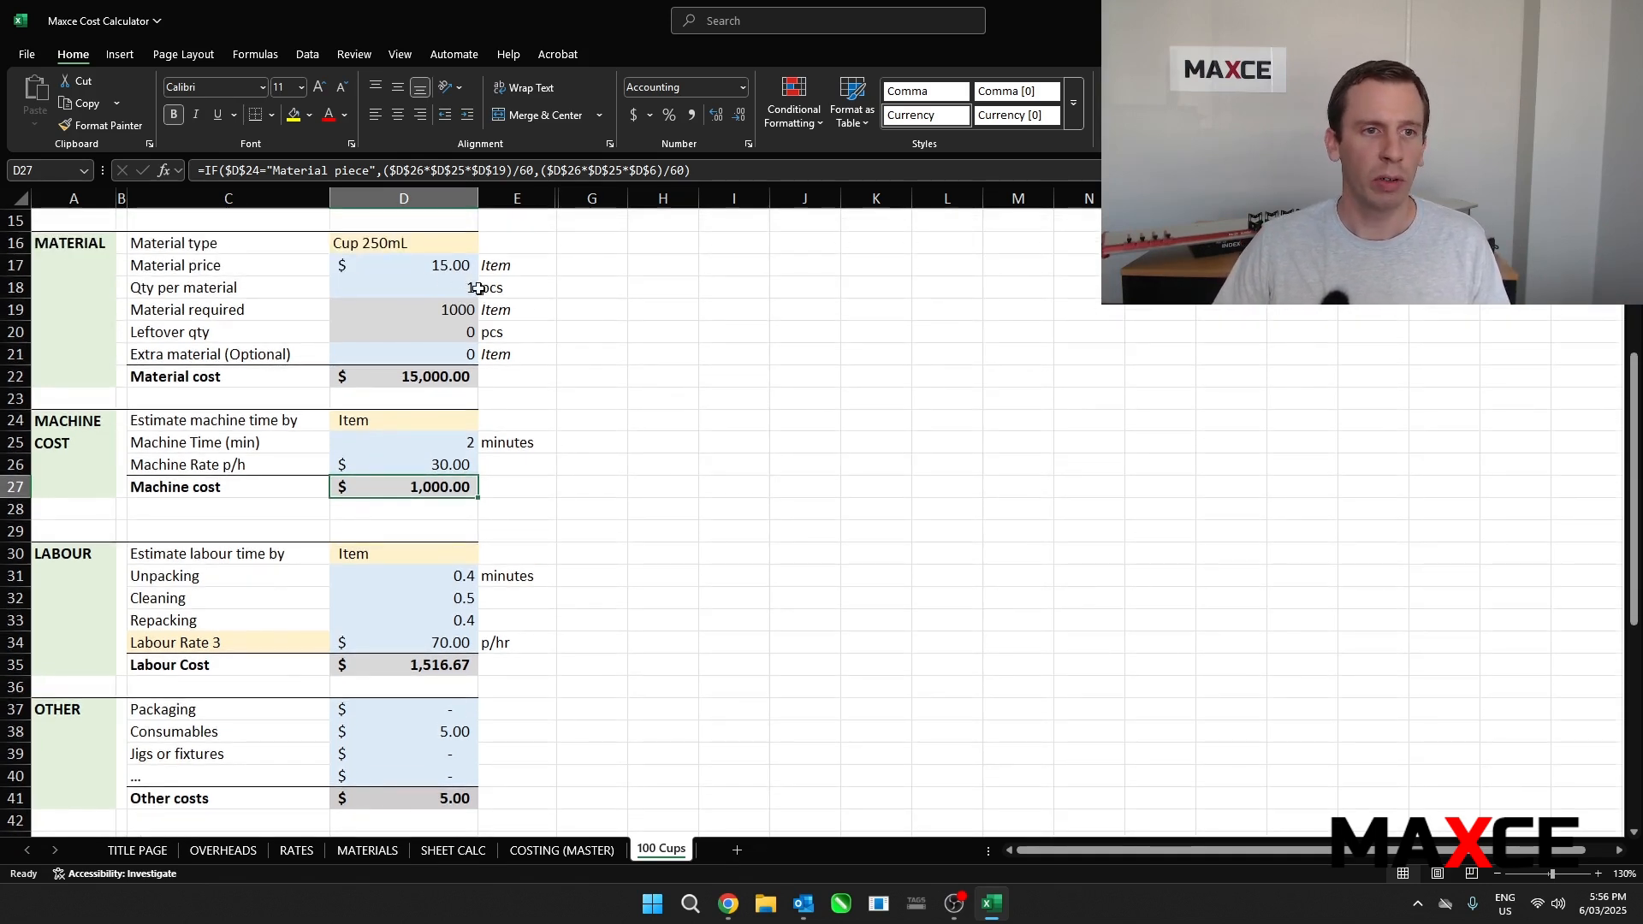
click(437, 261)
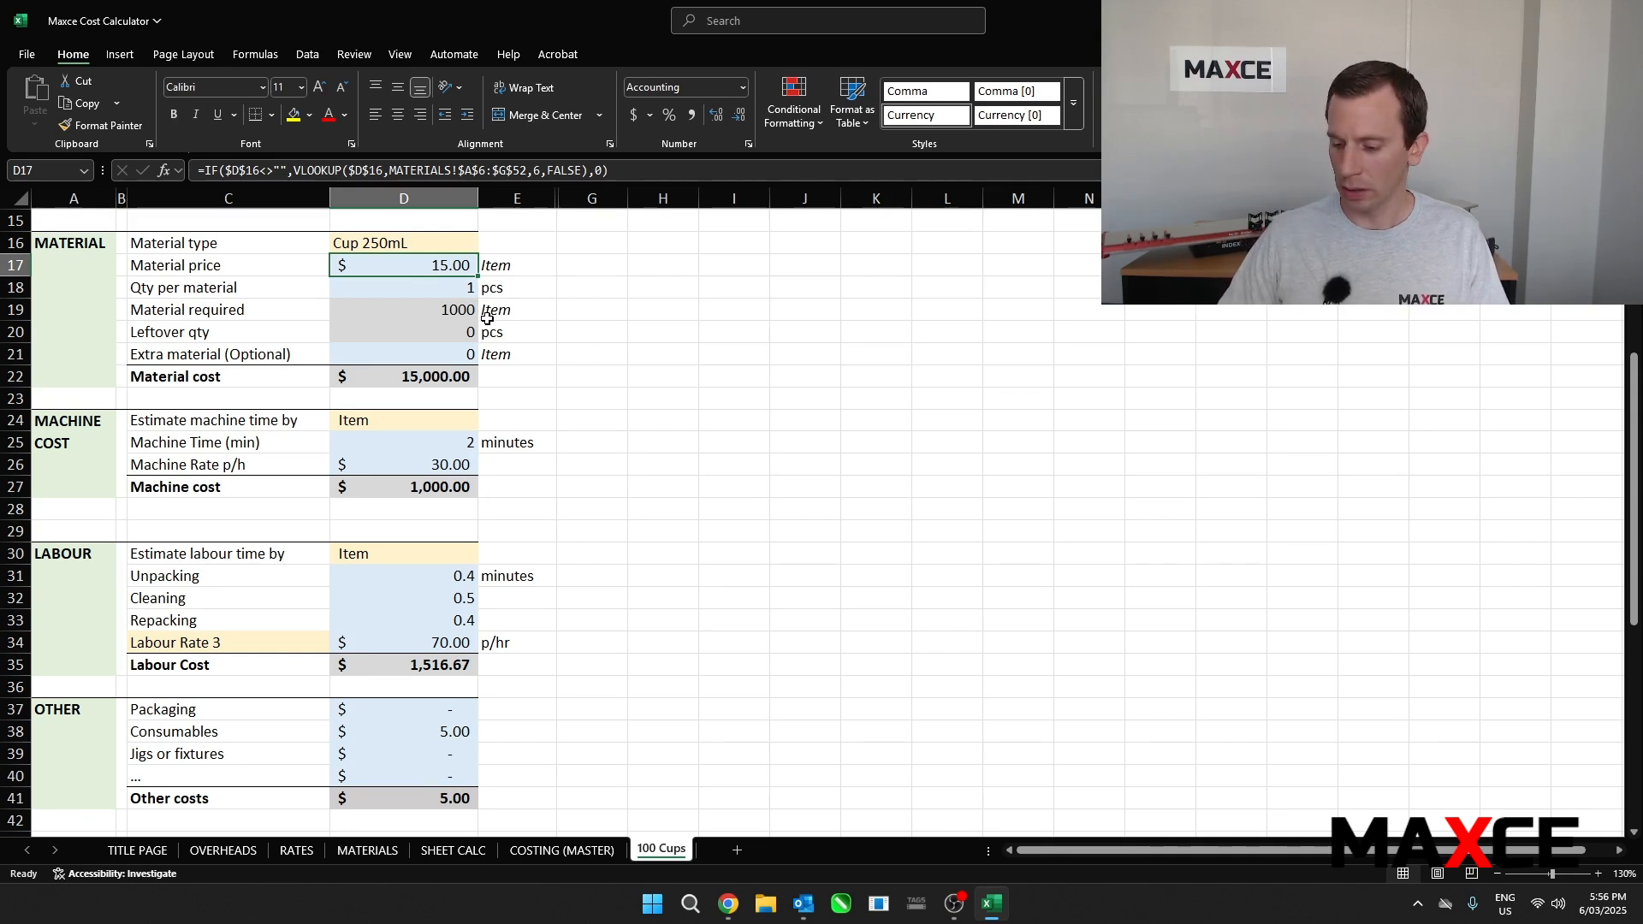
text(10)
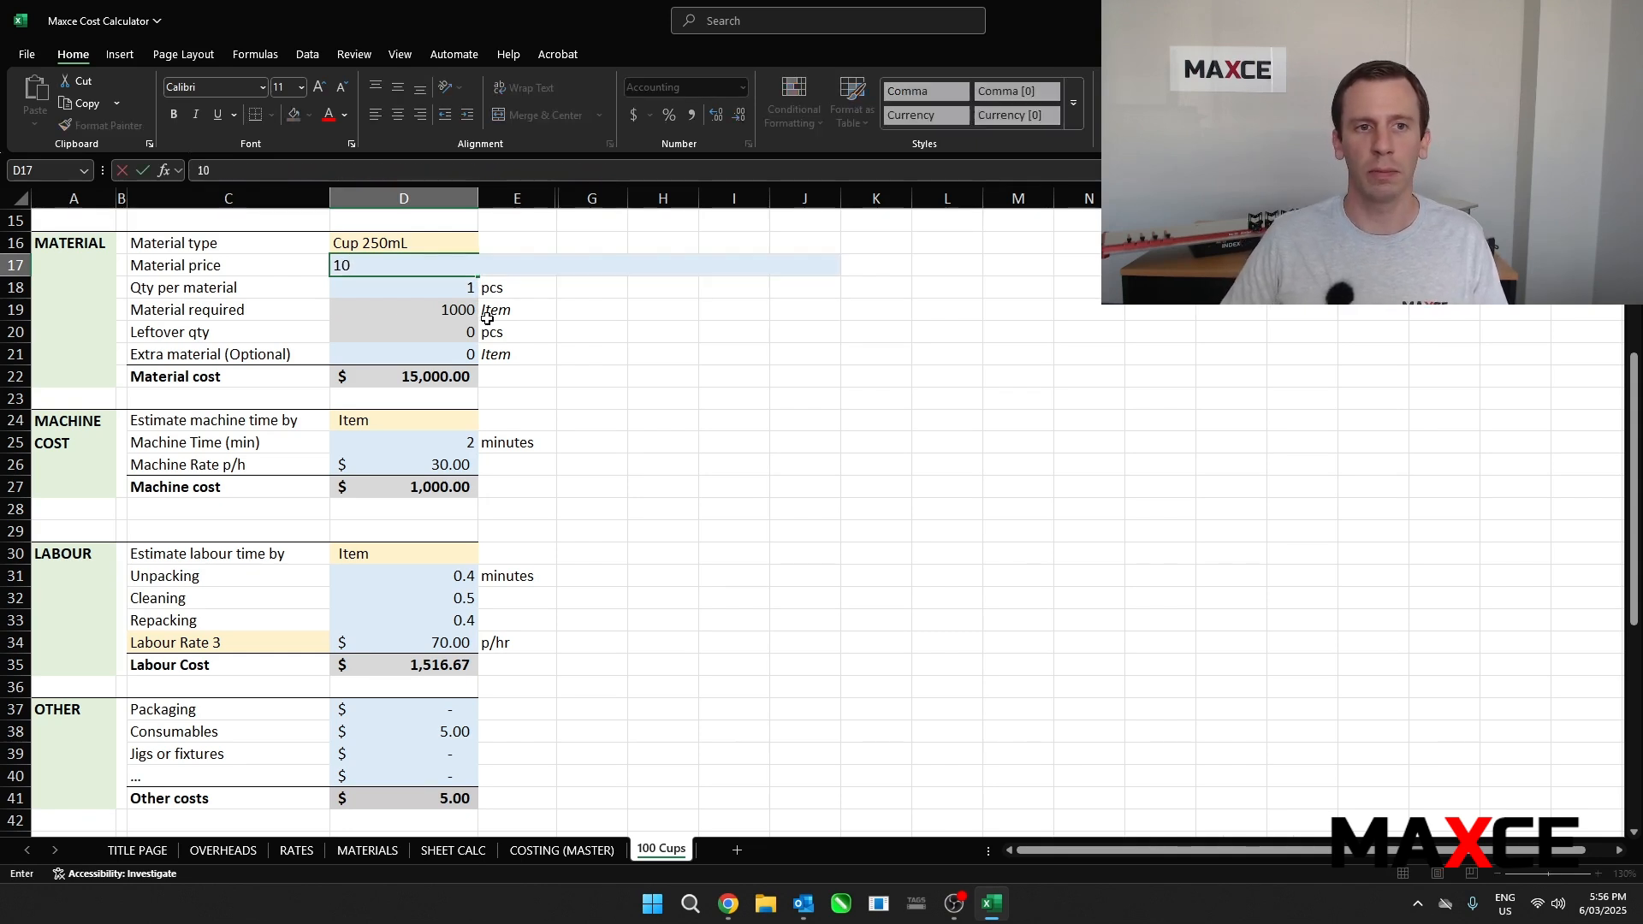
key(Return)
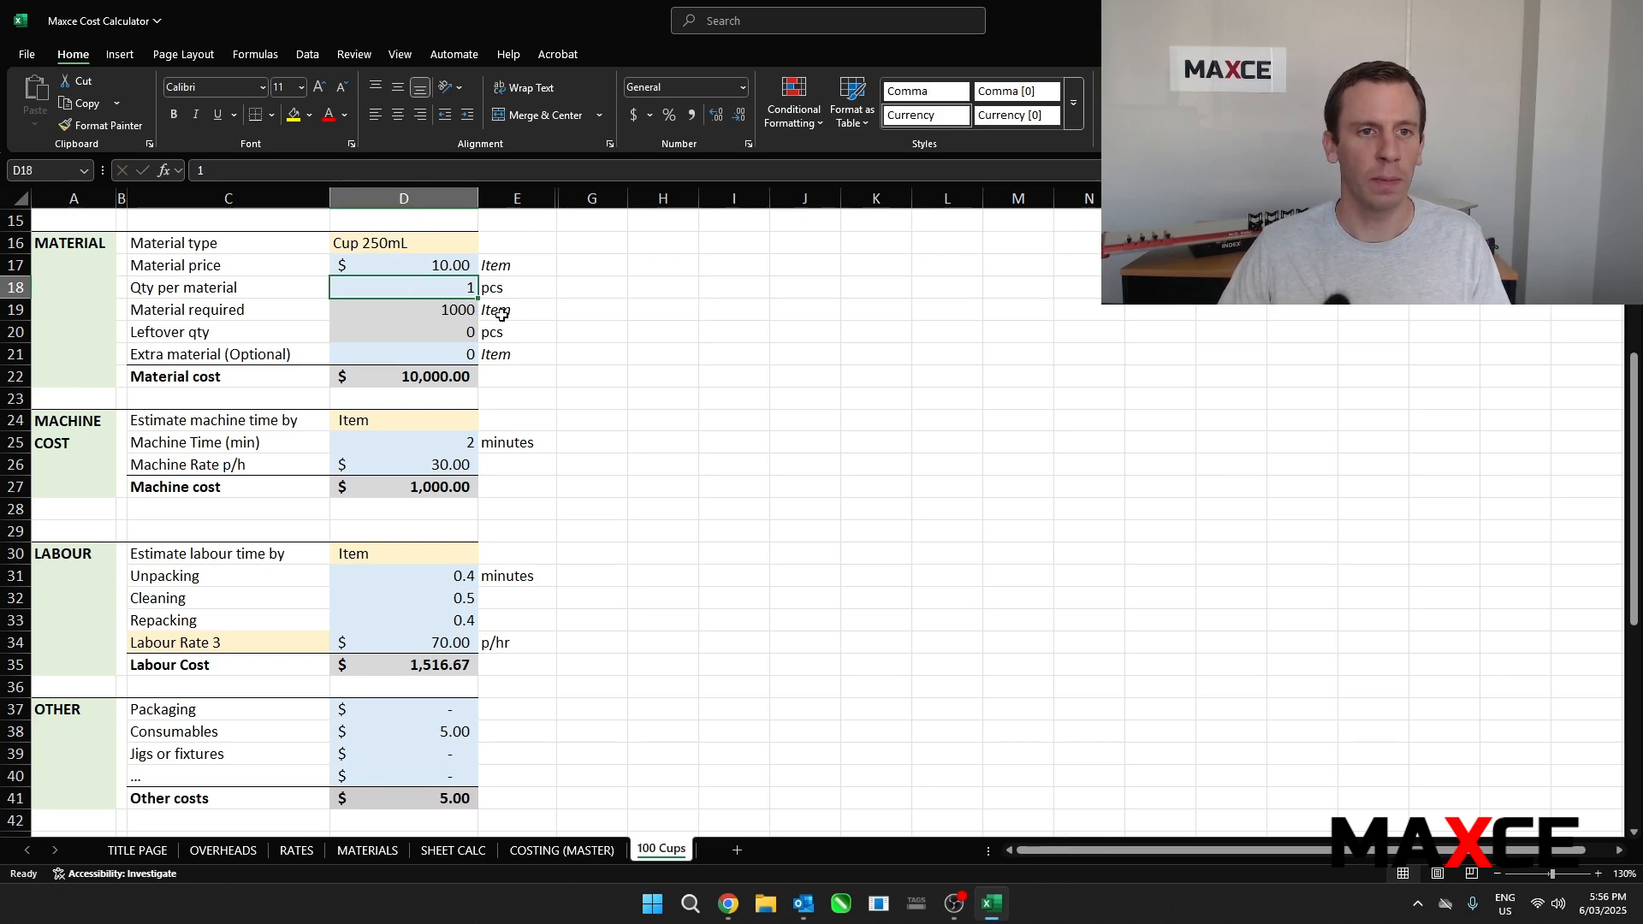
Inspect the per-item sell price and the profit margin in the SUMMARY section
scroll(465, 436, down, 9)
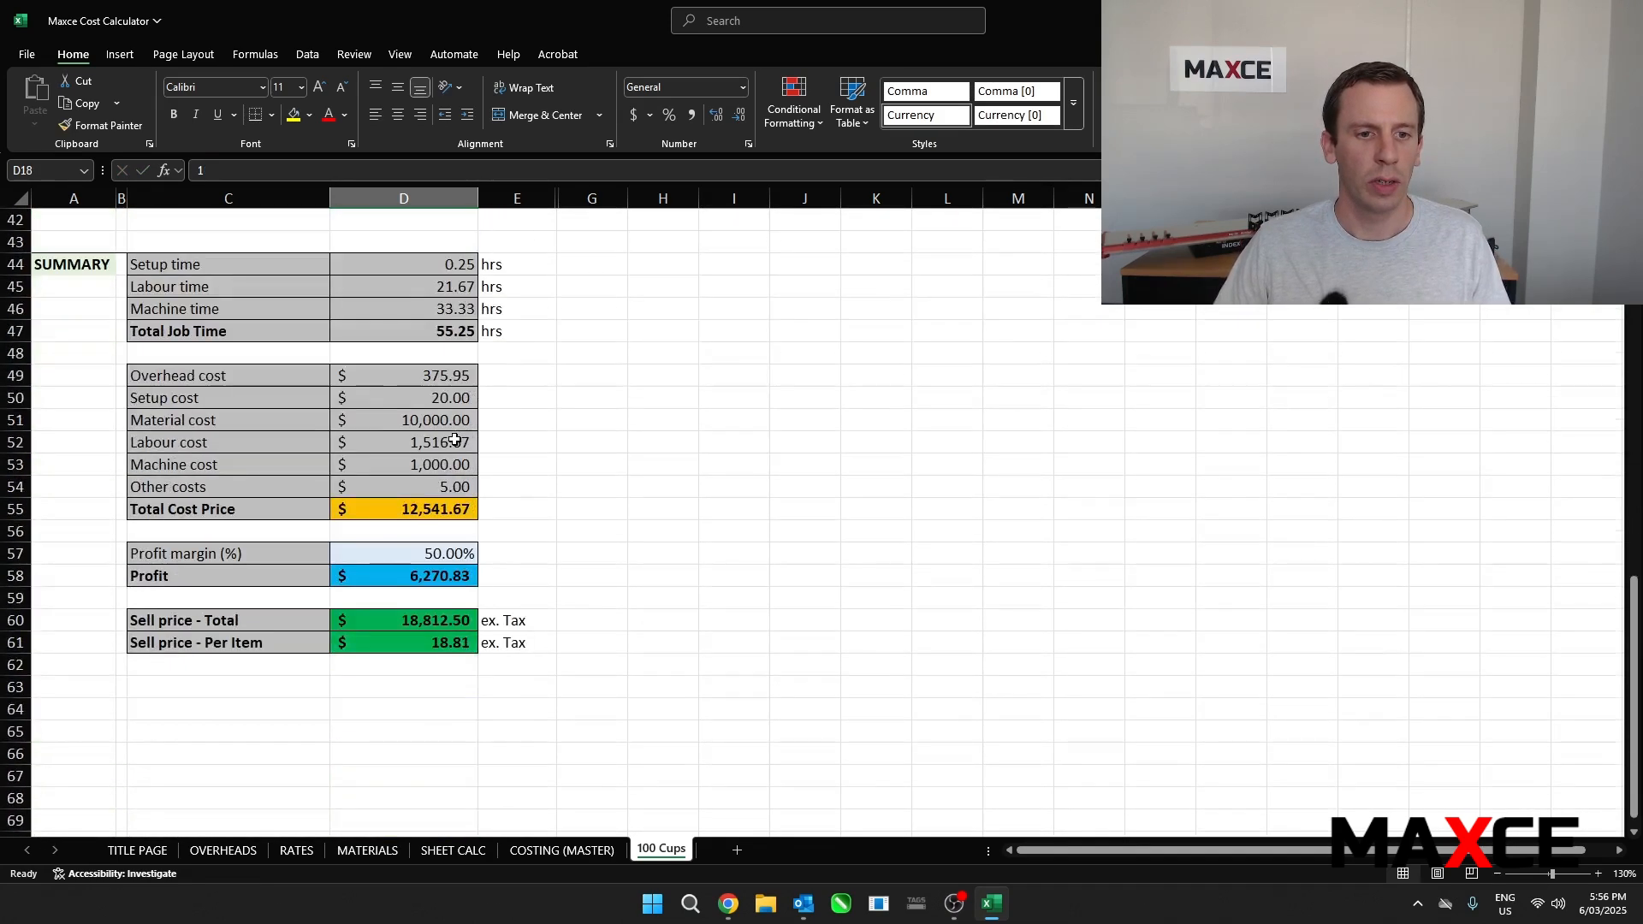
click(403, 643)
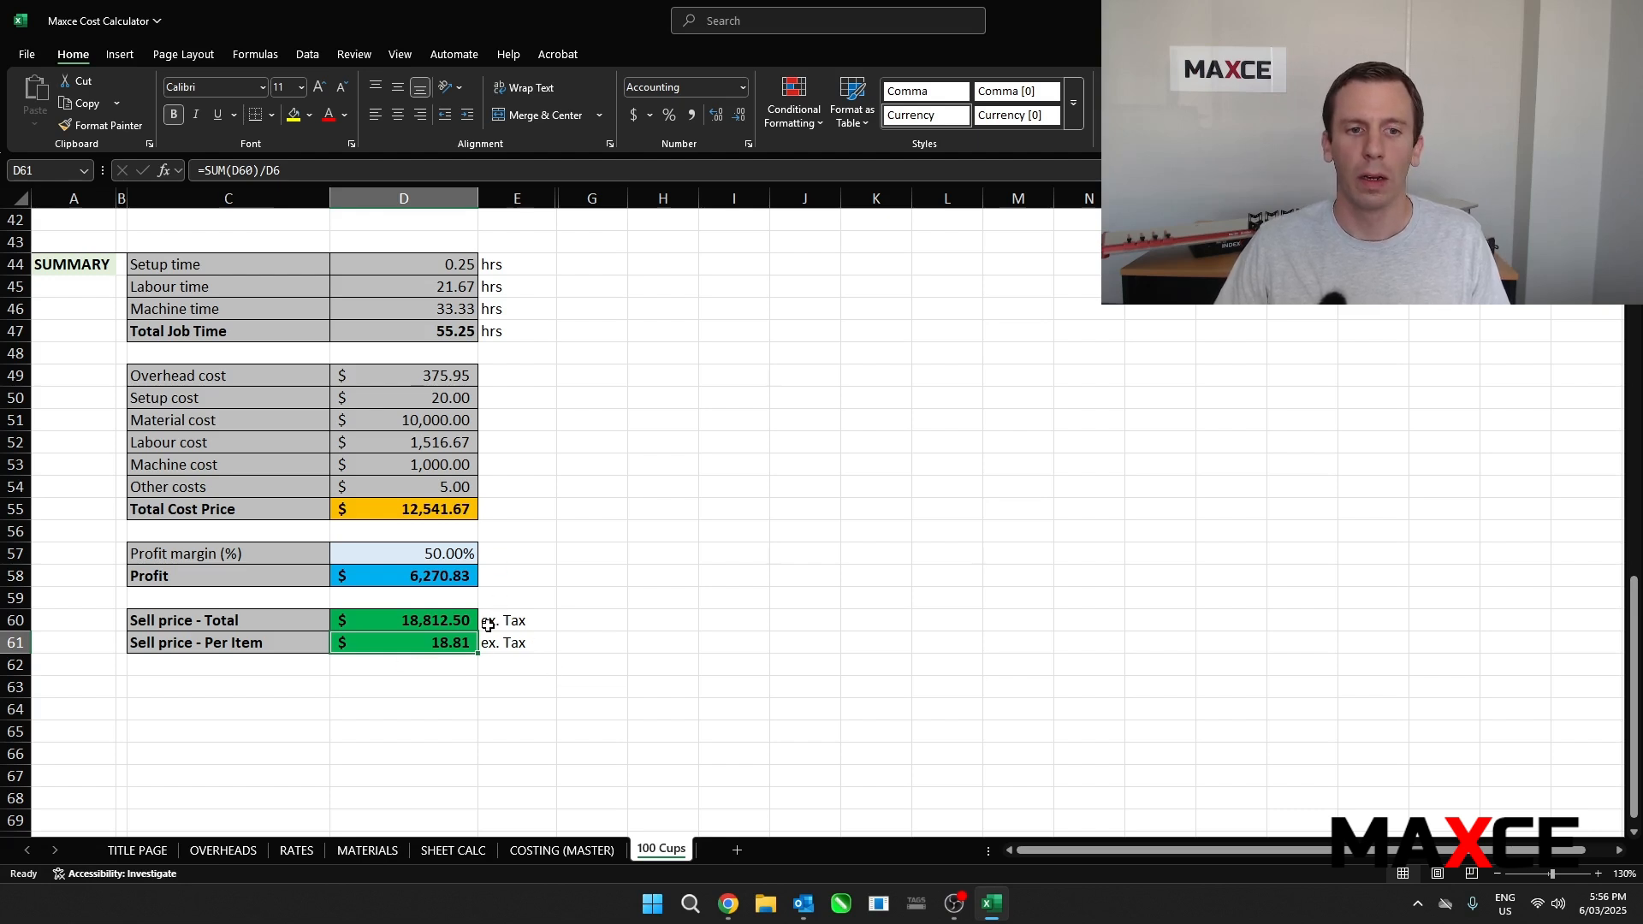
click(438, 552)
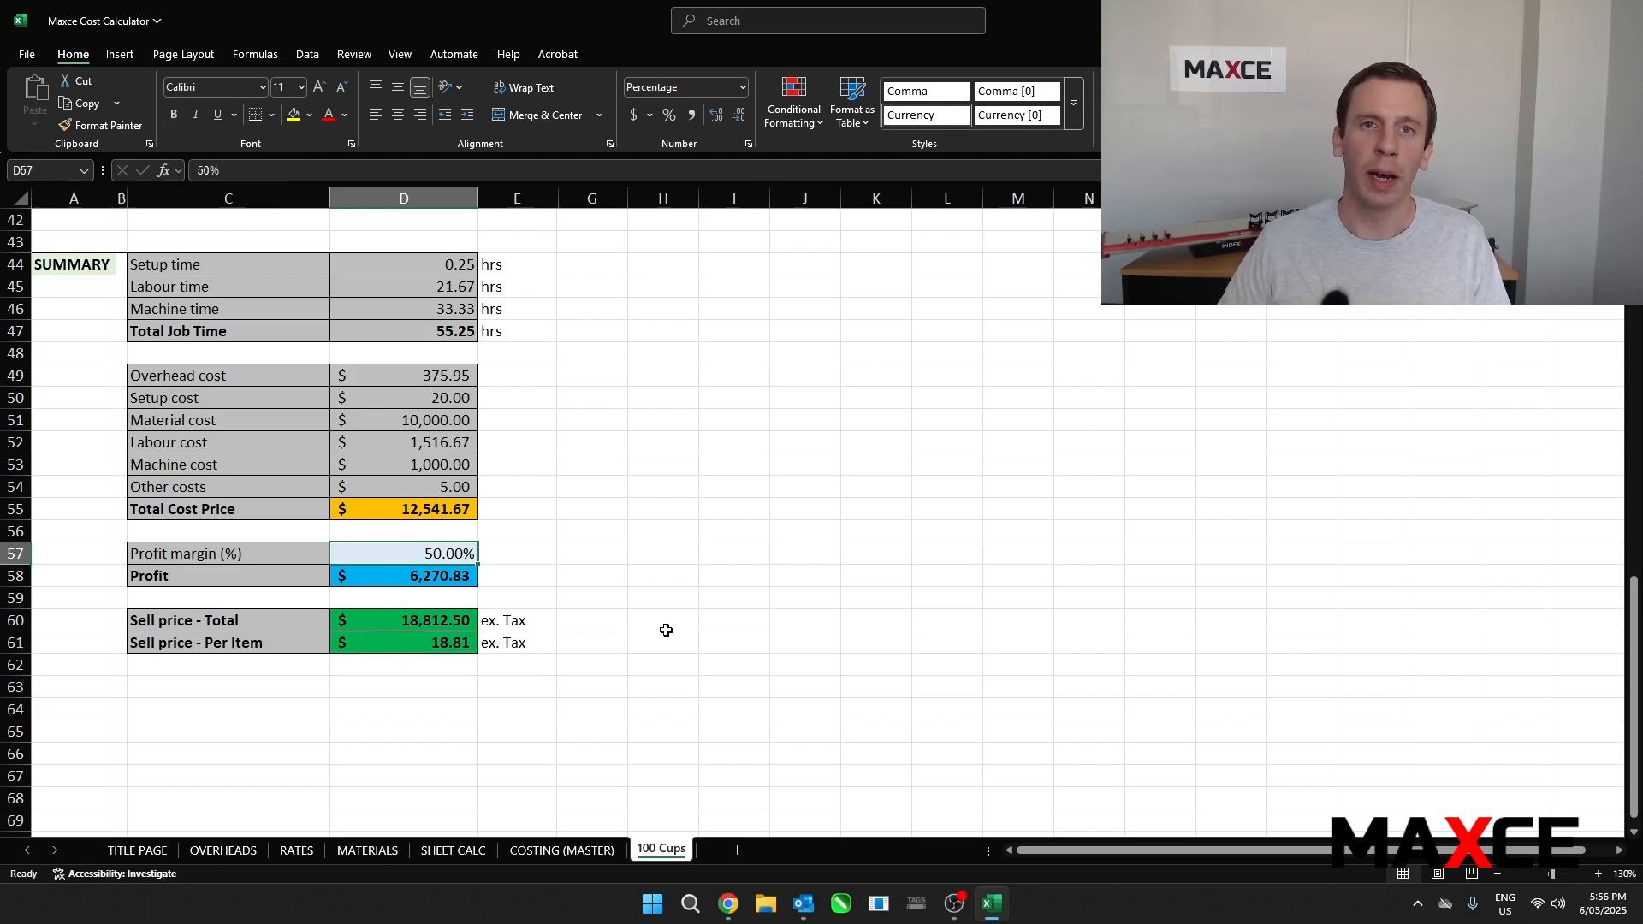
Set the profit margin in the SUMMARY section to 30% and check the per-item sell price against the job inputs
text(30)
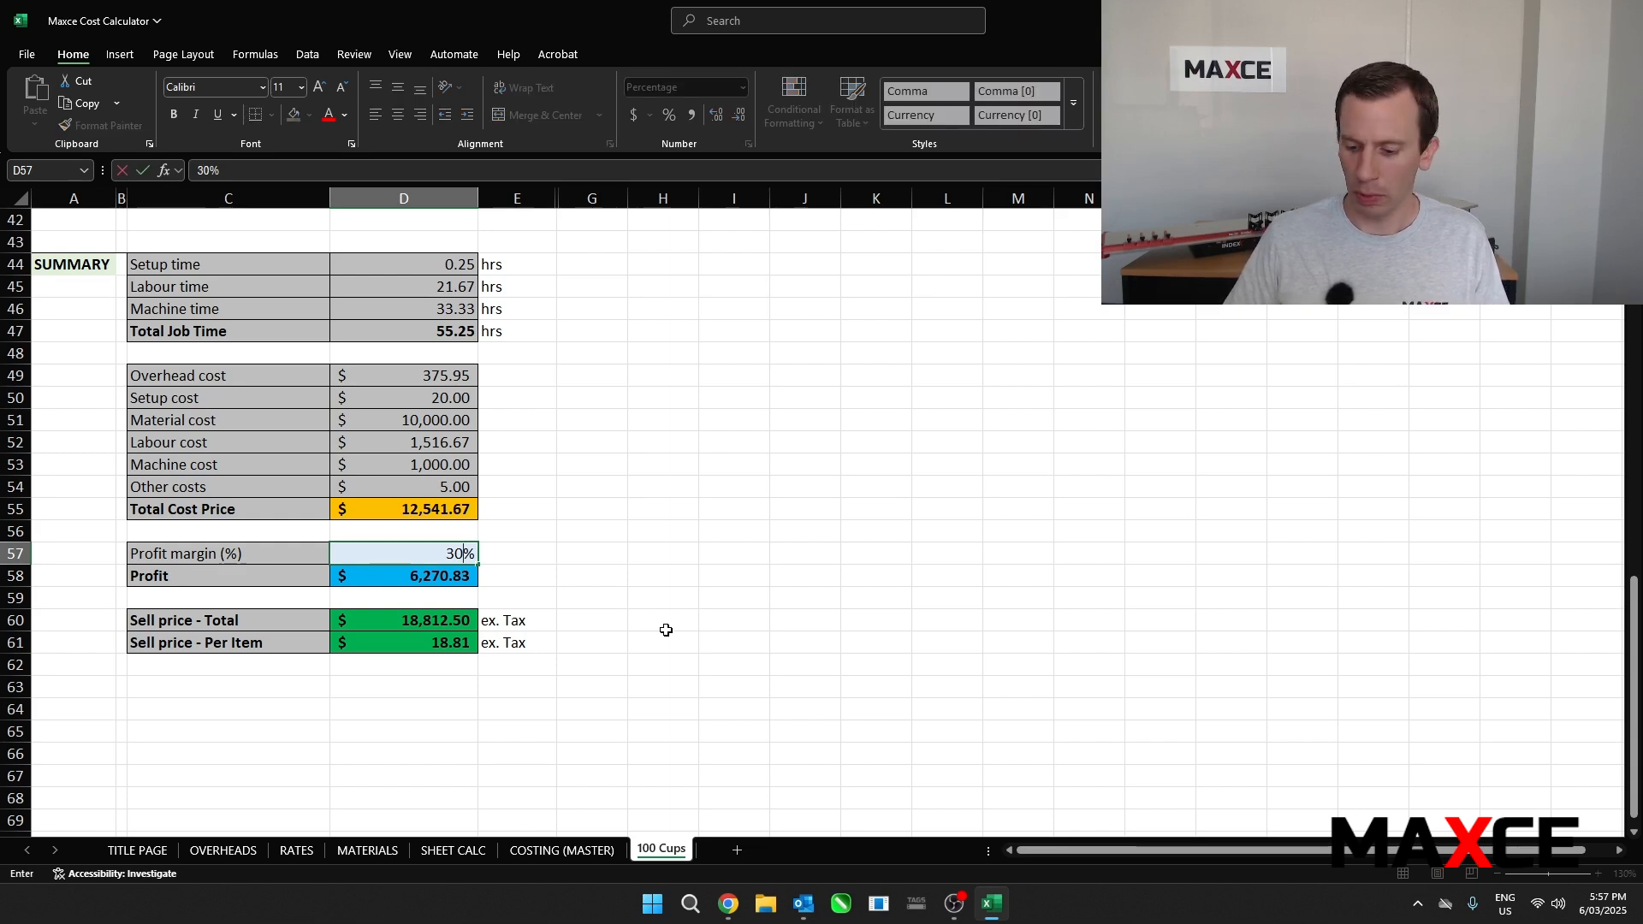
key(Return)
click(652, 628)
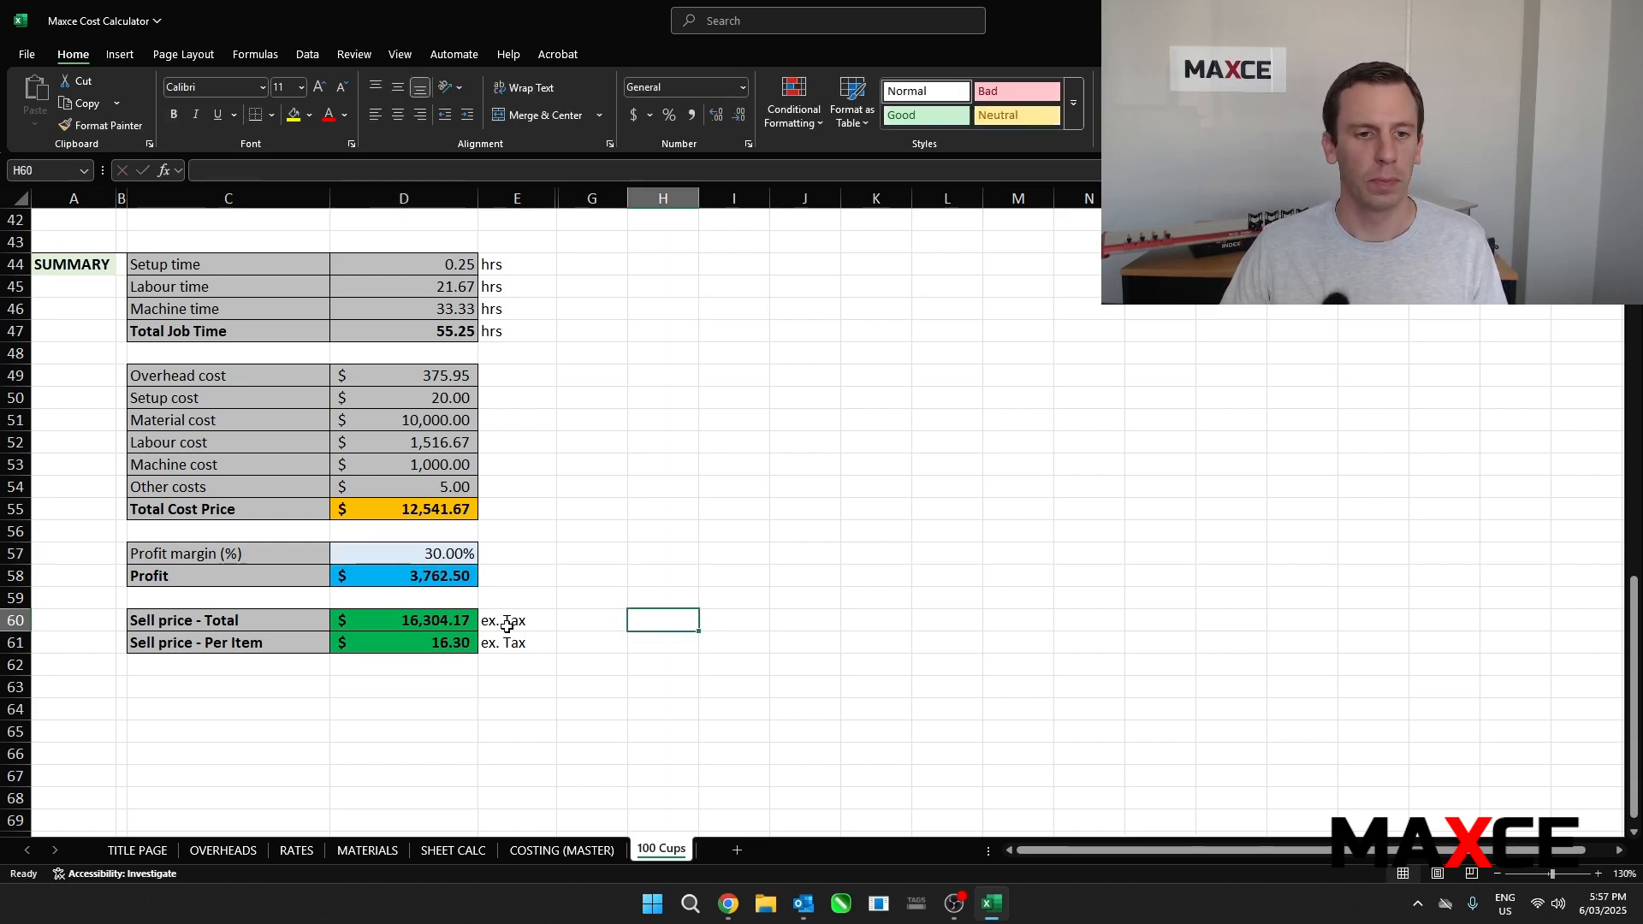
click(411, 643)
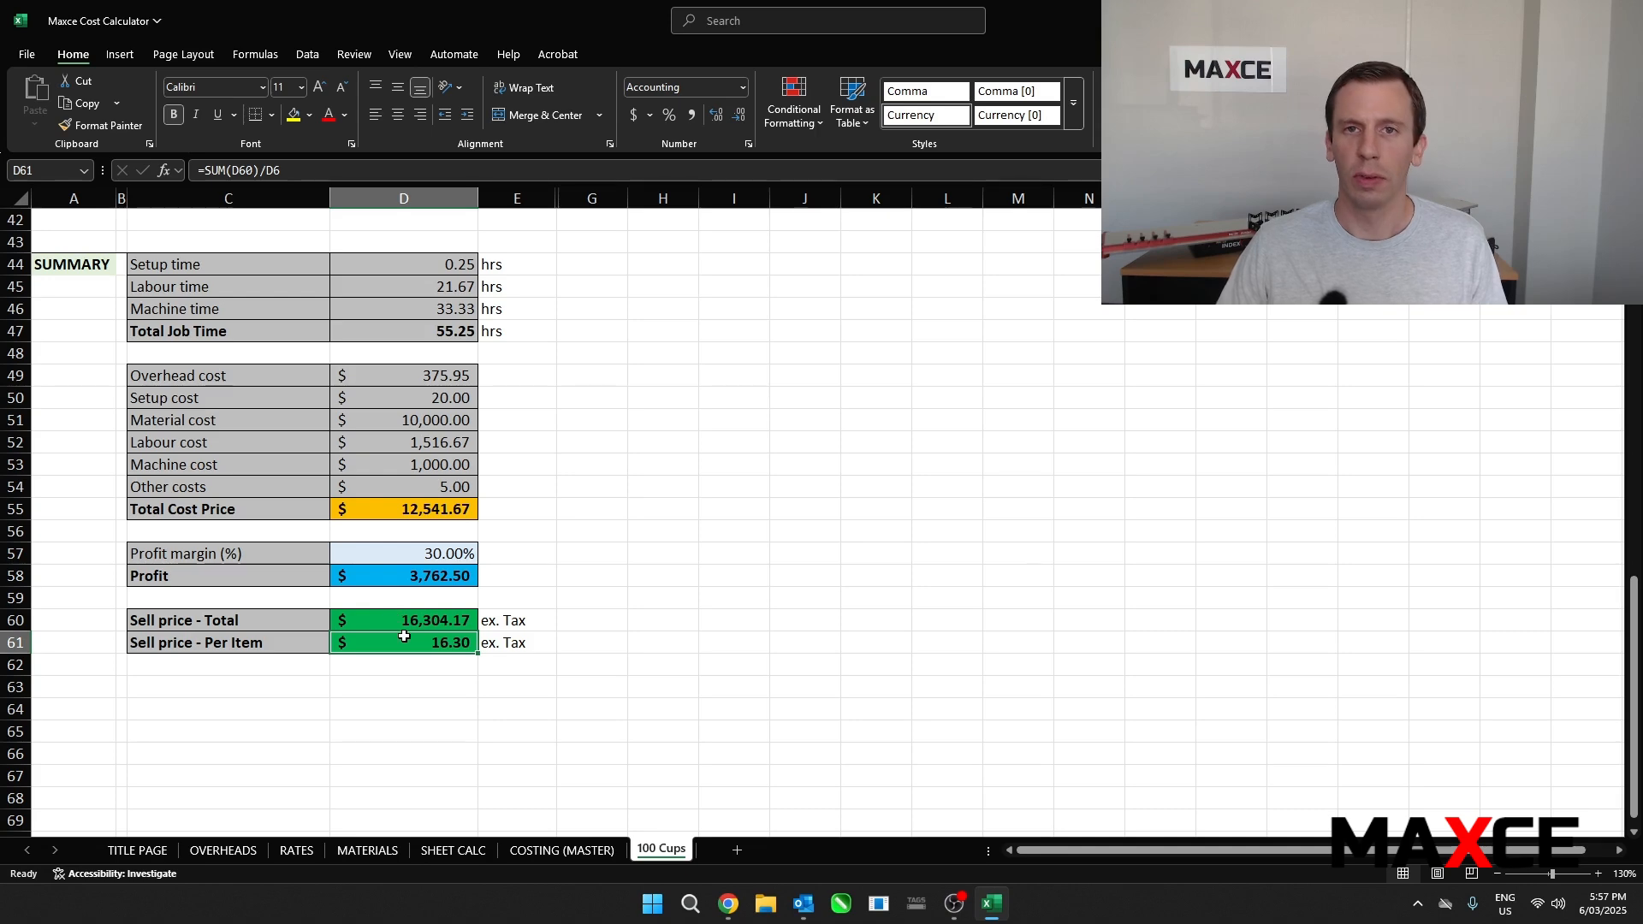
scroll(568, 657, up, 14)
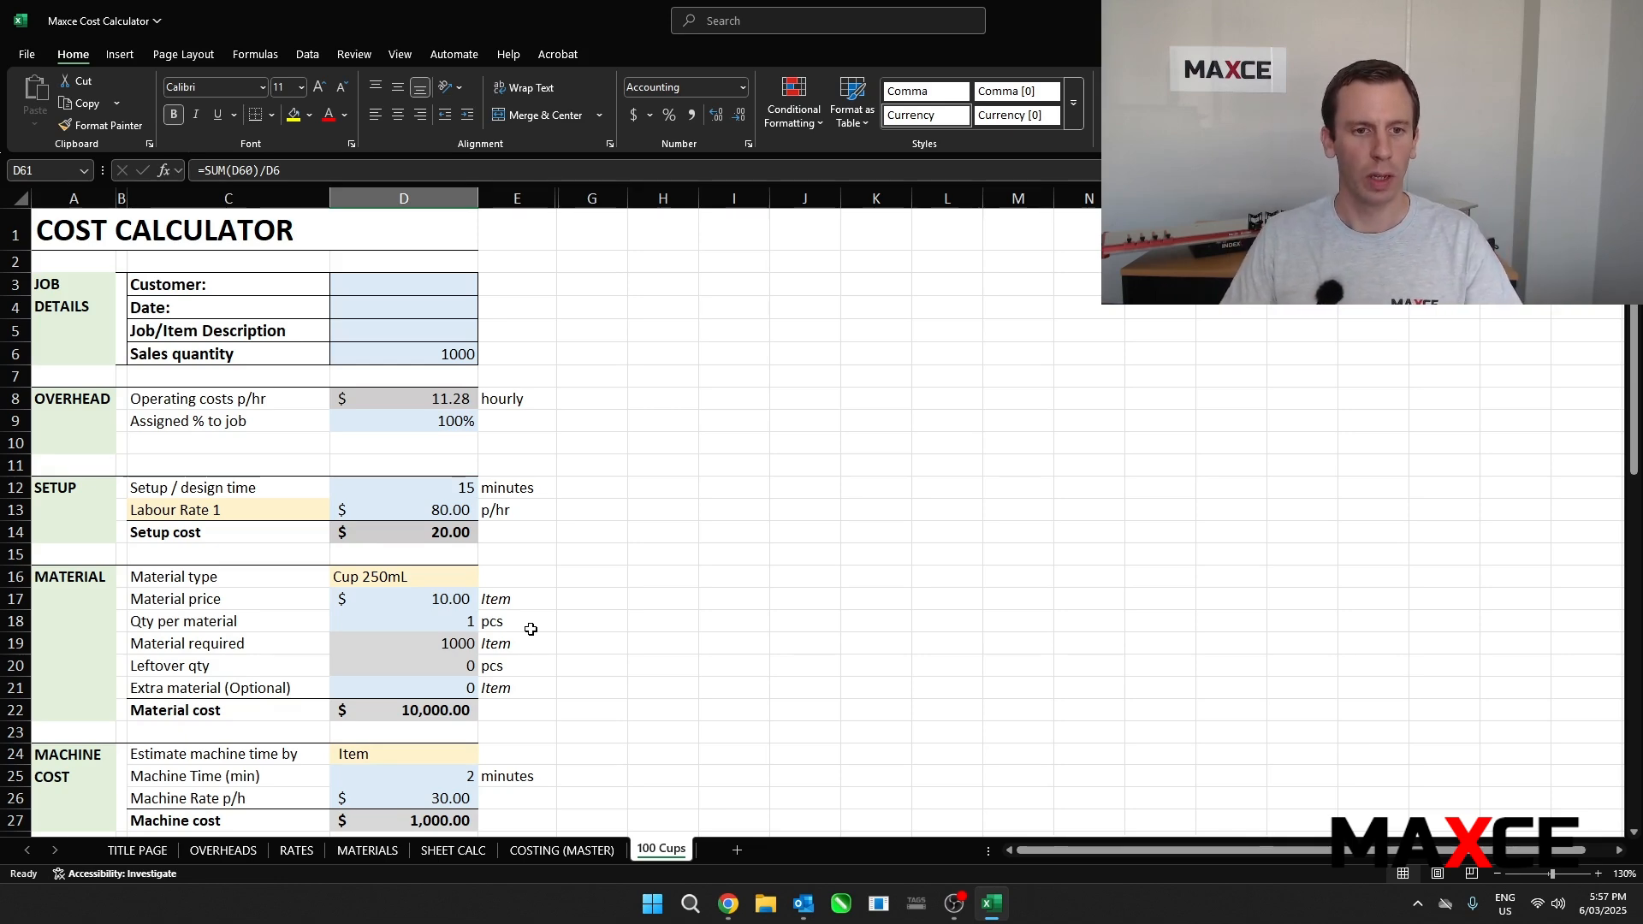
scroll(543, 616, down, 1)
scroll(542, 616, up, 1)
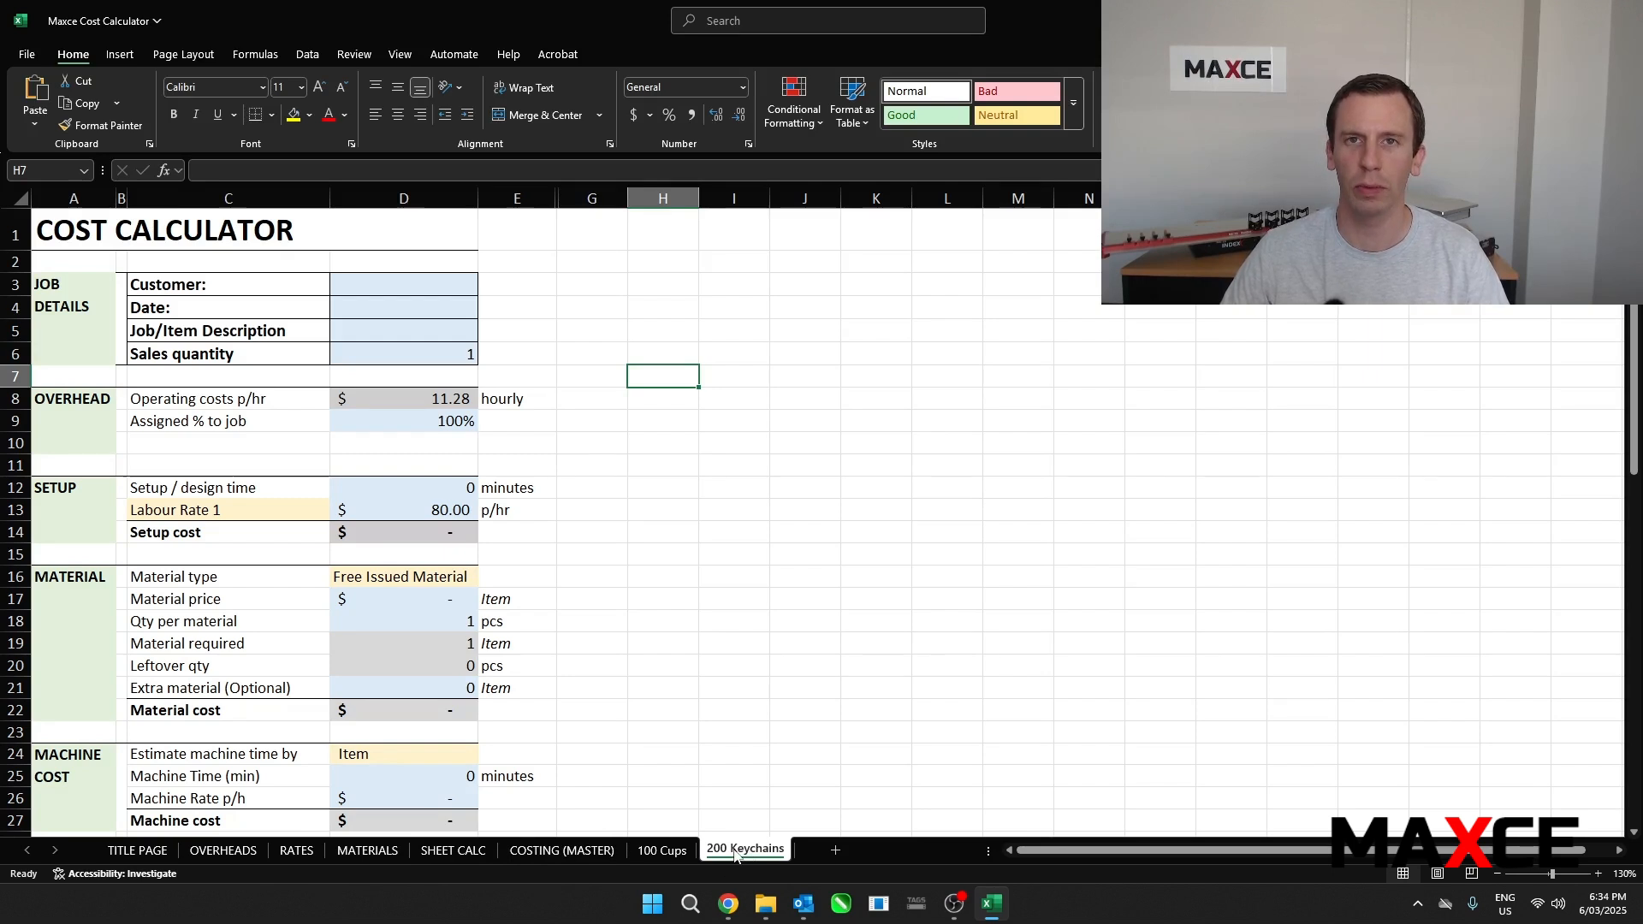
On the 200 Keychains sheet, set the Sales quantity to 200 and the Setup / design time to 60 minutes
click(449, 356)
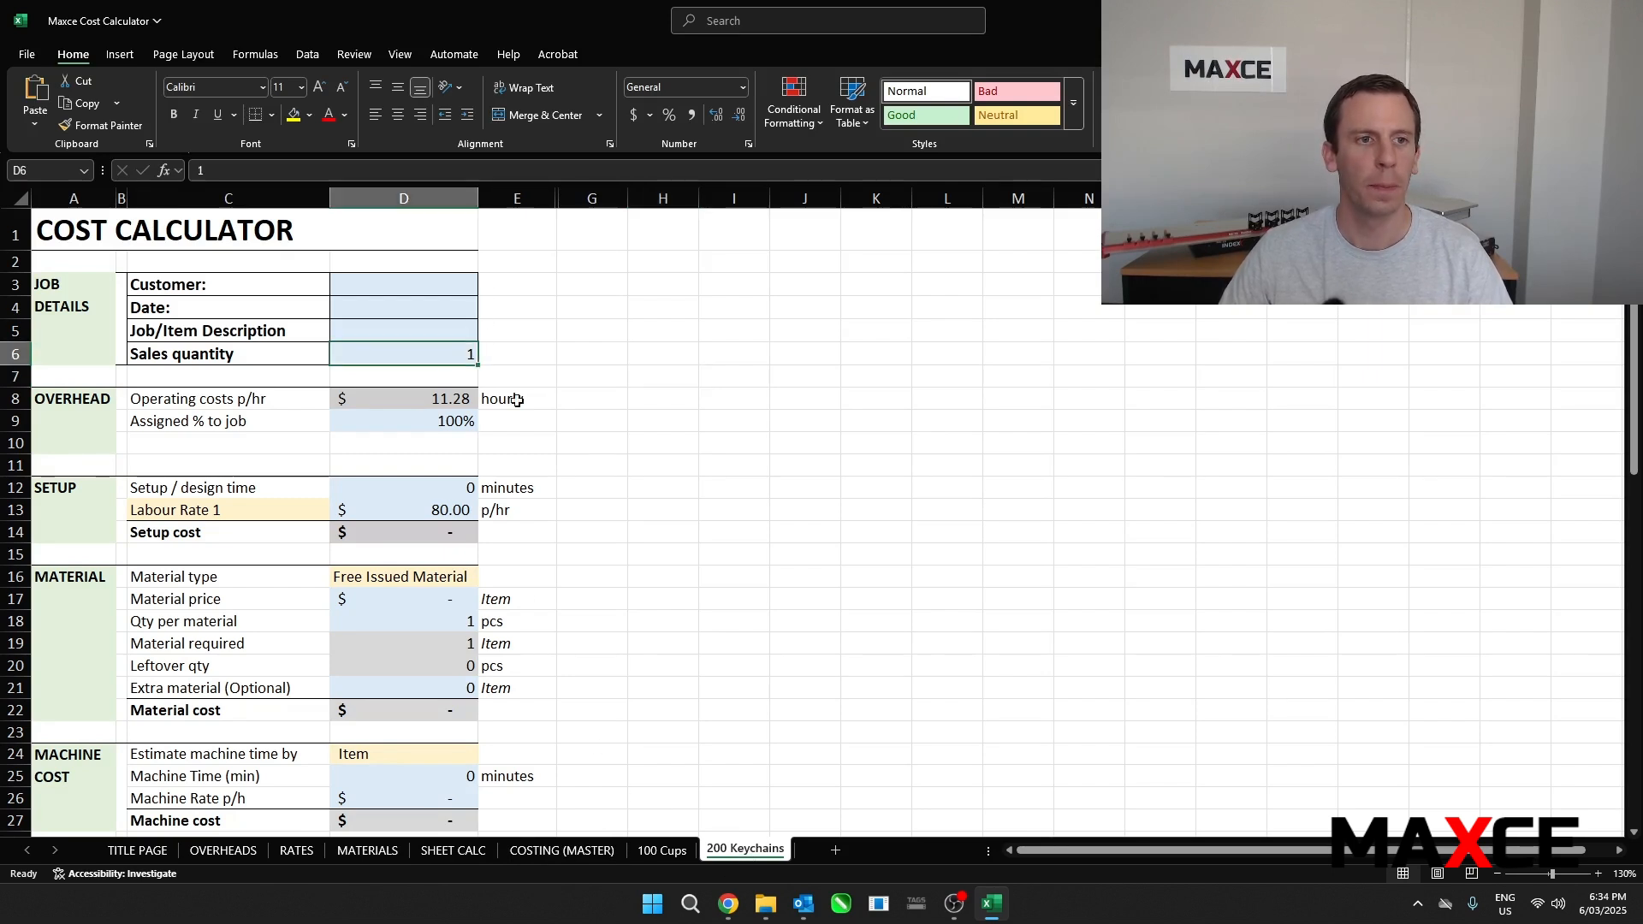
text(20)
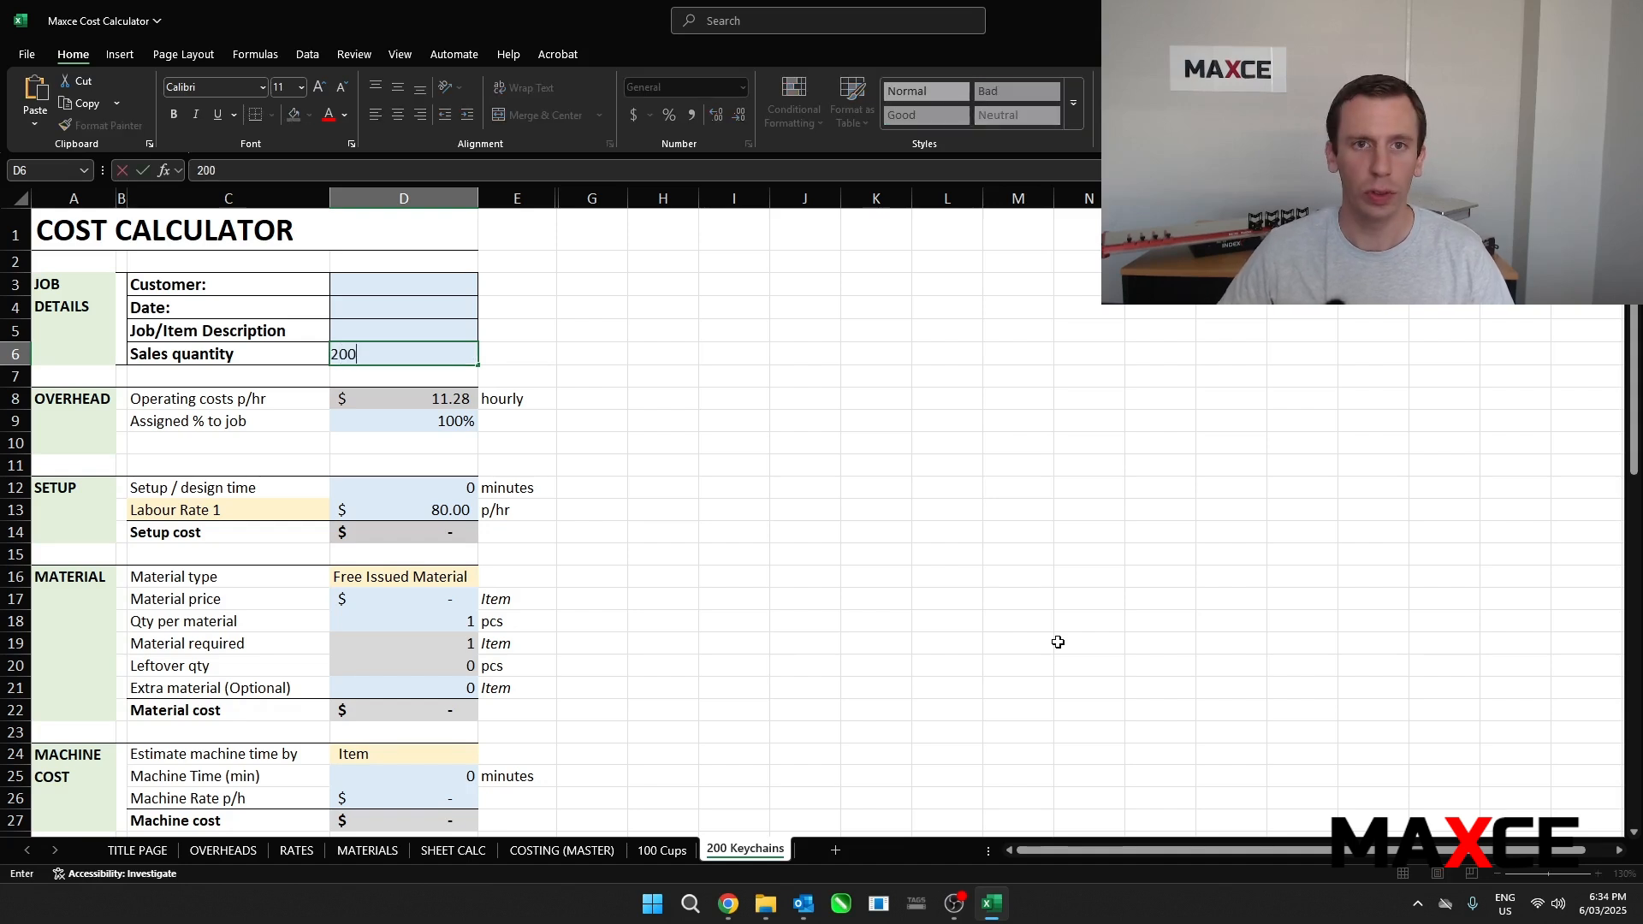
text(0)
click(411, 487)
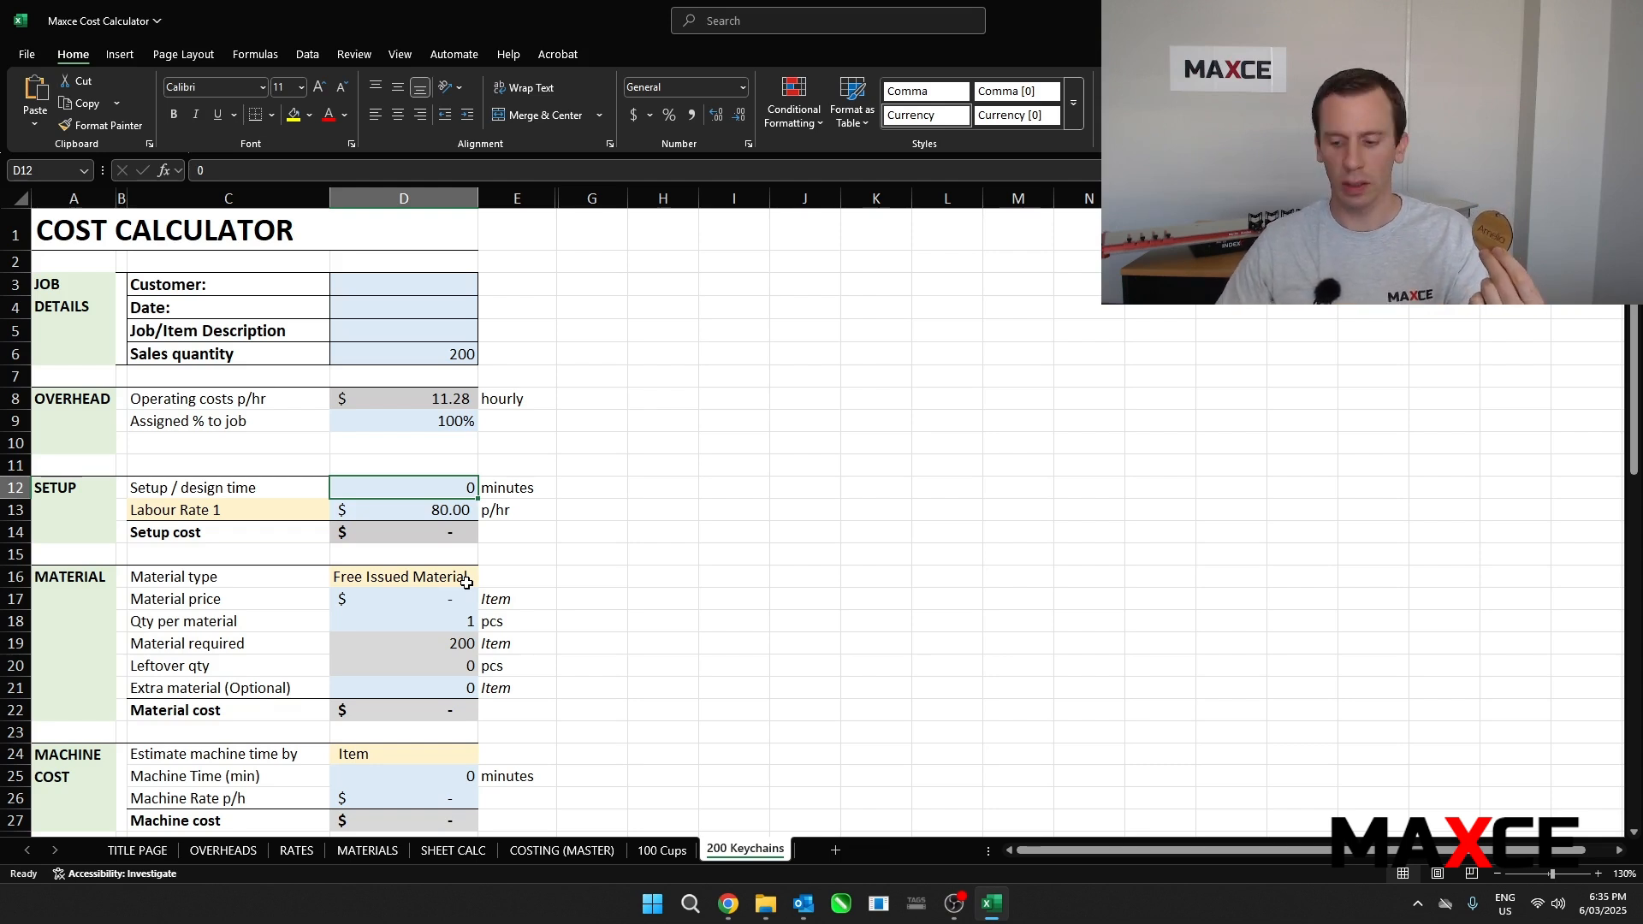
text(60)
click(639, 590)
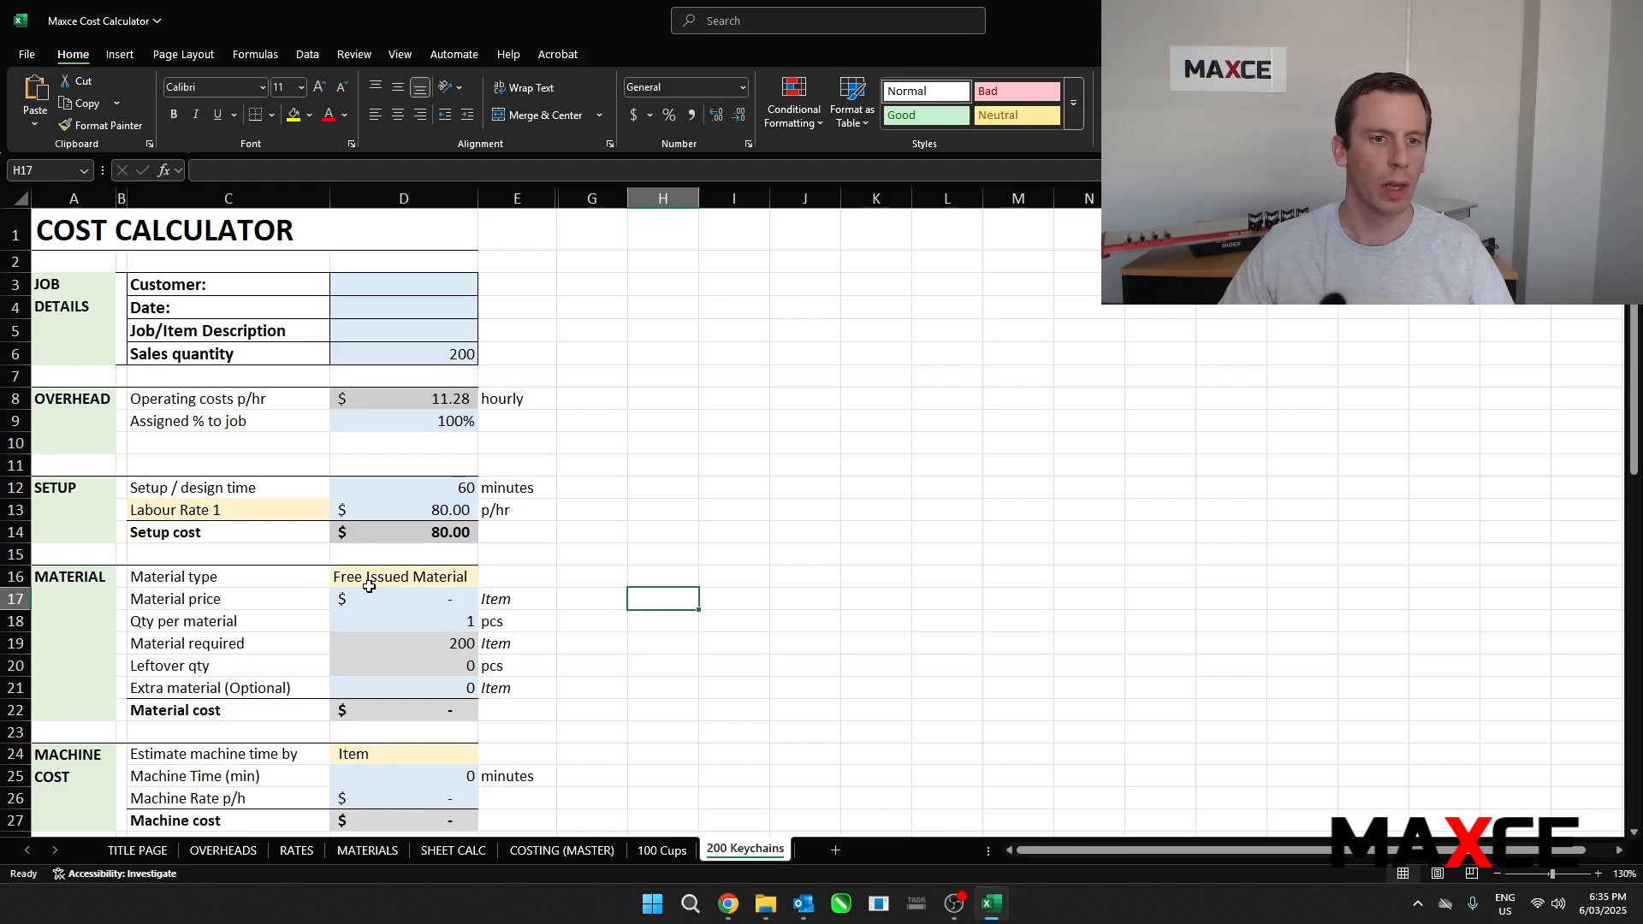
Choose Plywood 4mm as the material type for the keychains job
click(463, 577)
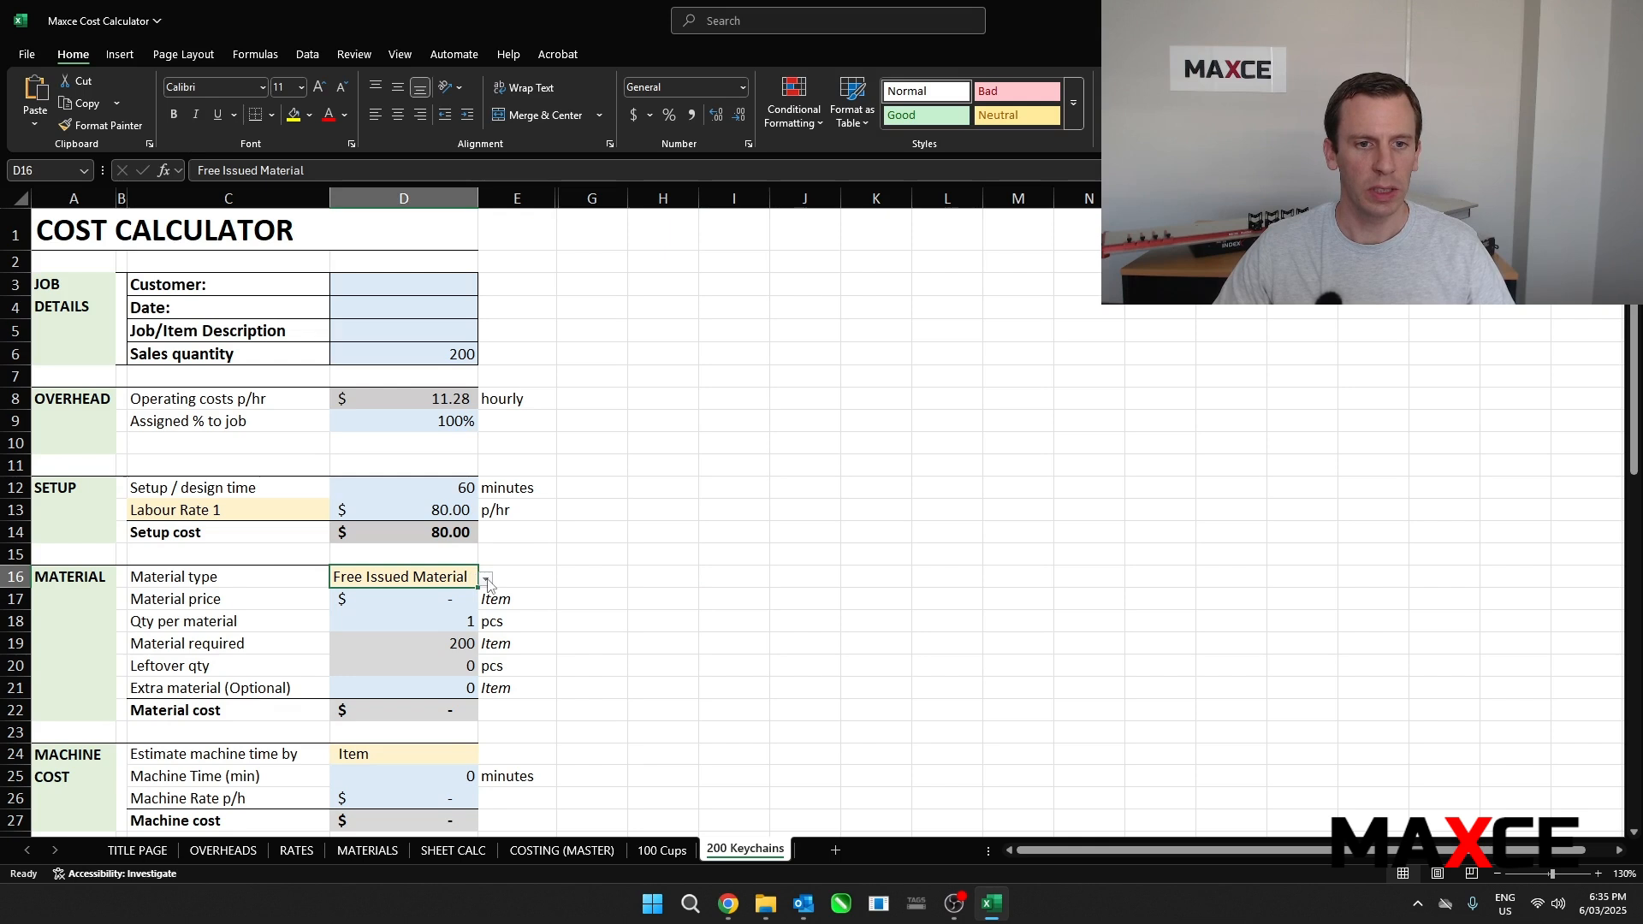
click(486, 579)
click(388, 627)
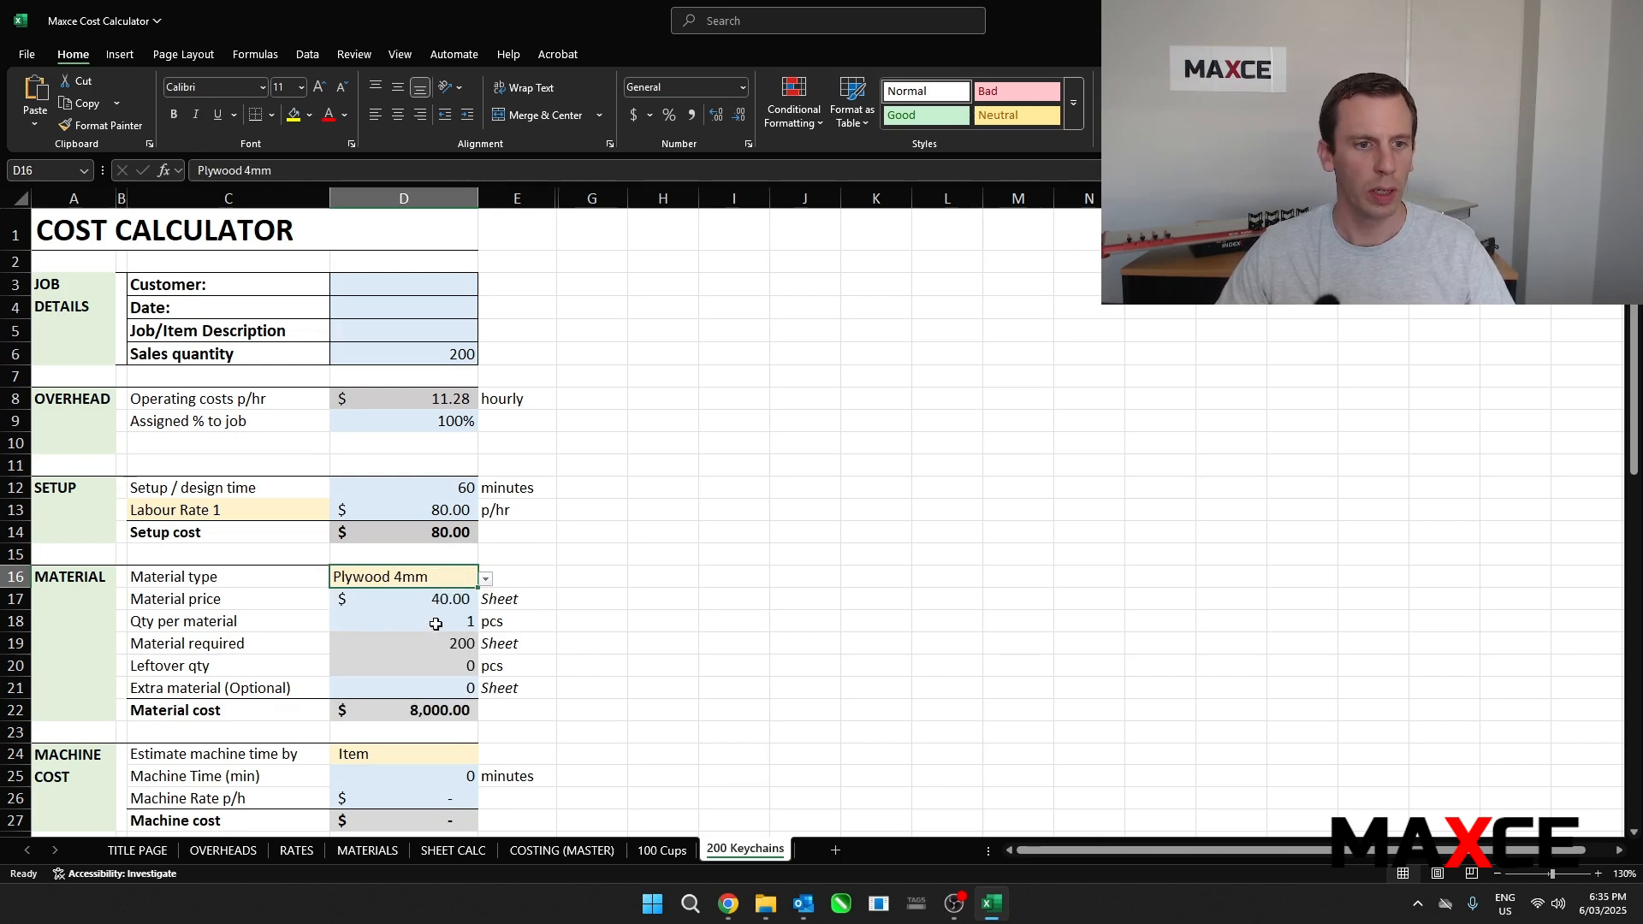
click(423, 622)
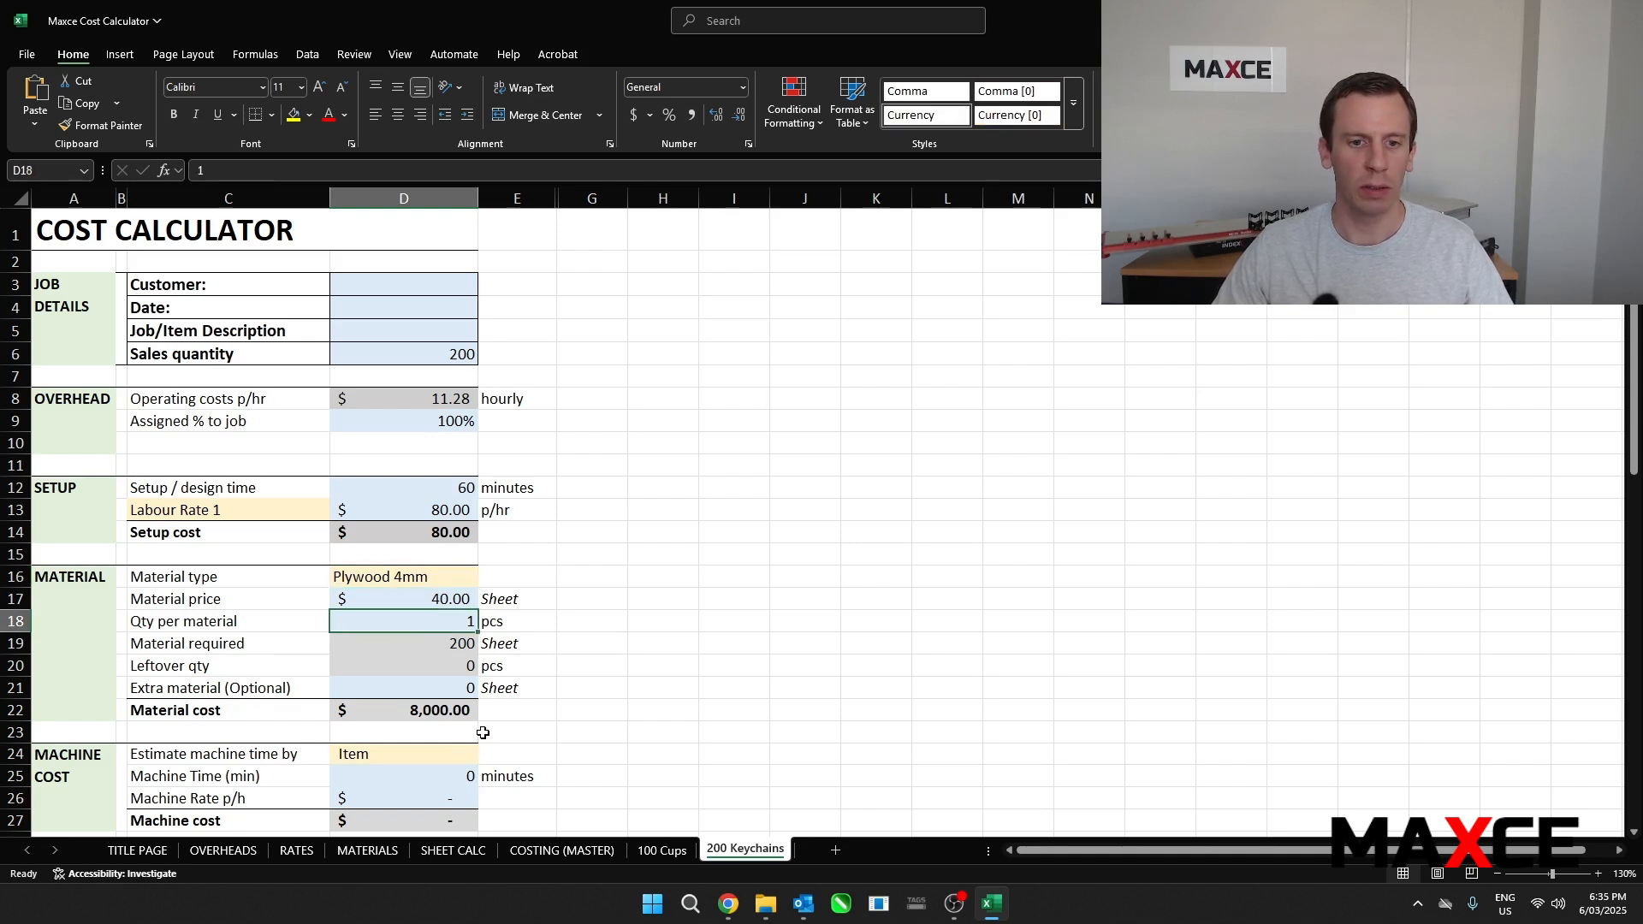
In section A of the SHEET CALC sheet, set the cutout dimensions to 80 by 80 and check the quantity per sheet
click(438, 855)
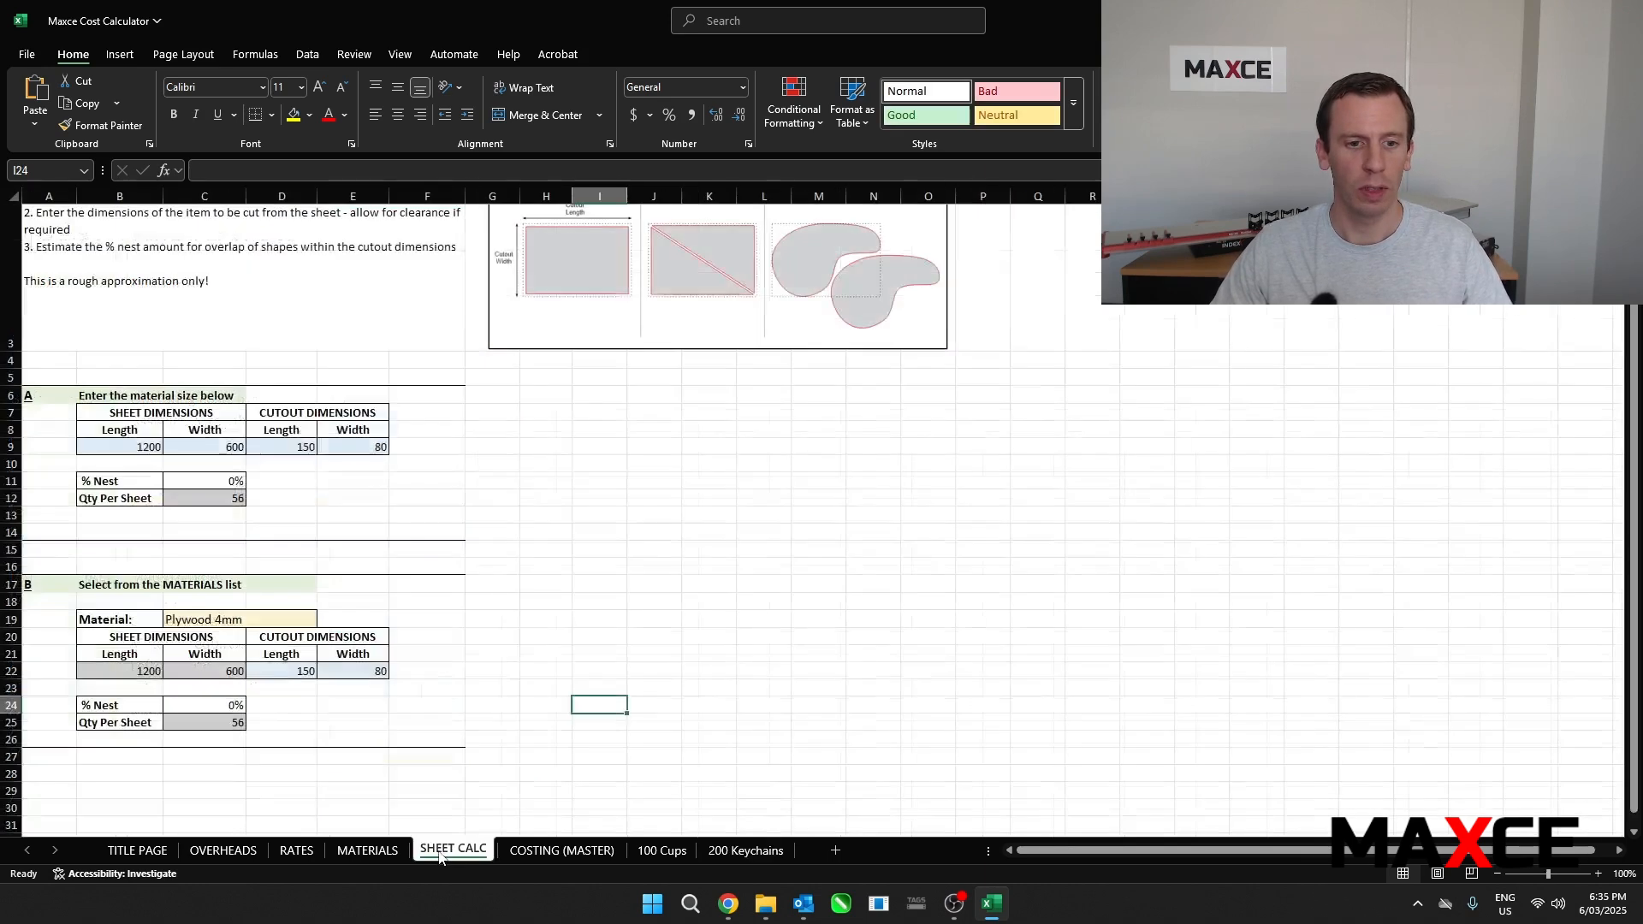
click(141, 448)
click(203, 454)
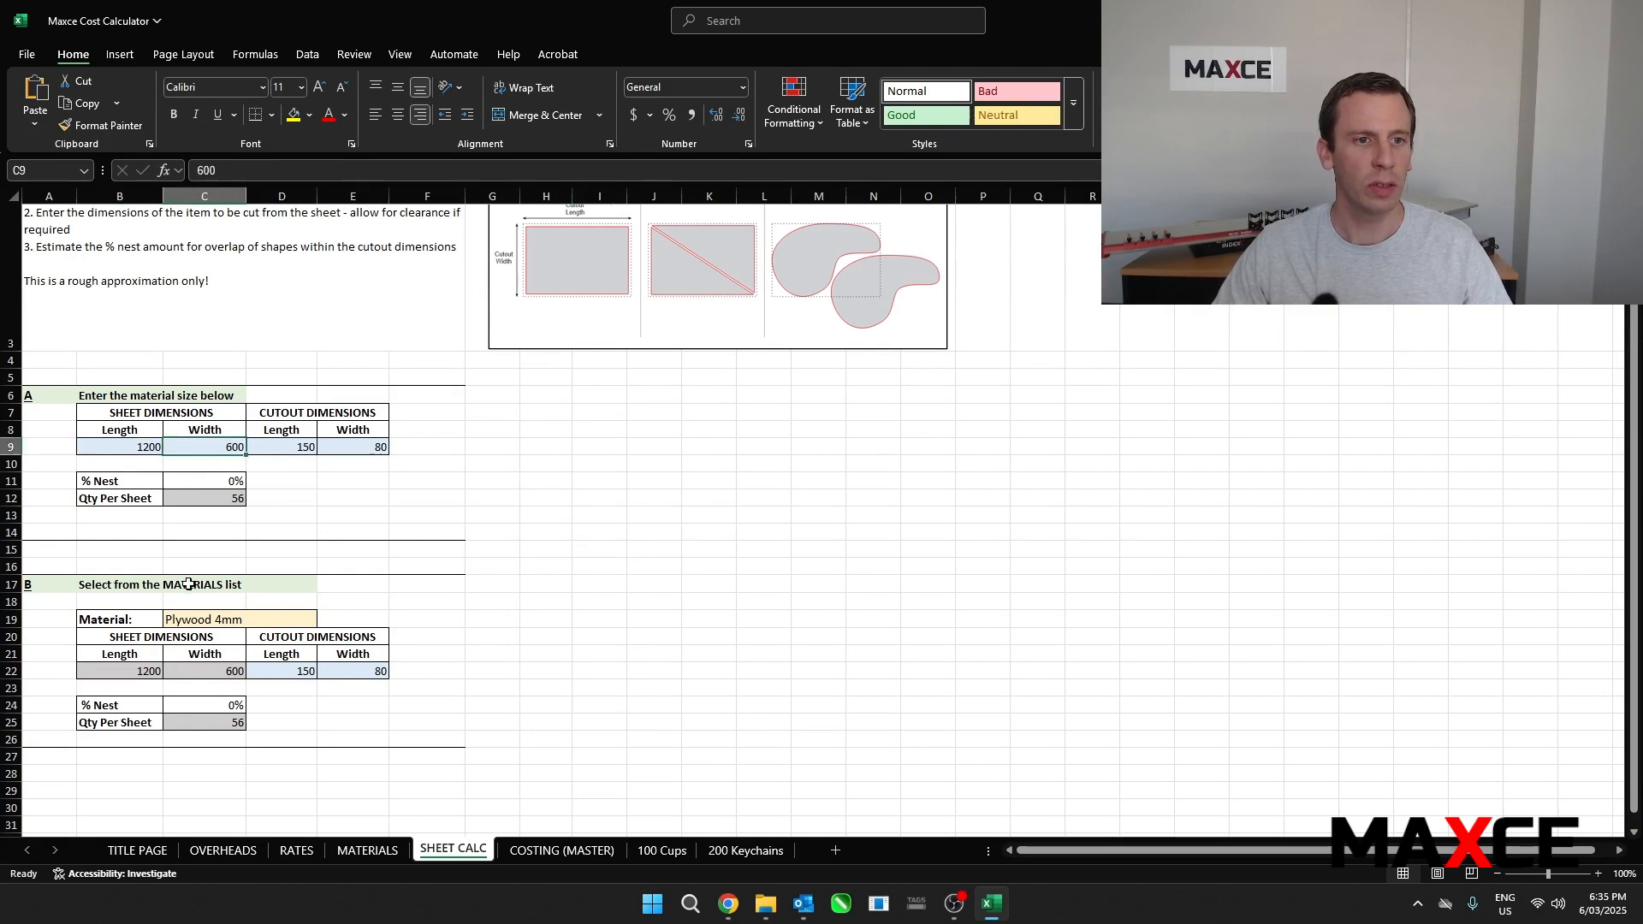
click(293, 453)
click(368, 454)
click(285, 451)
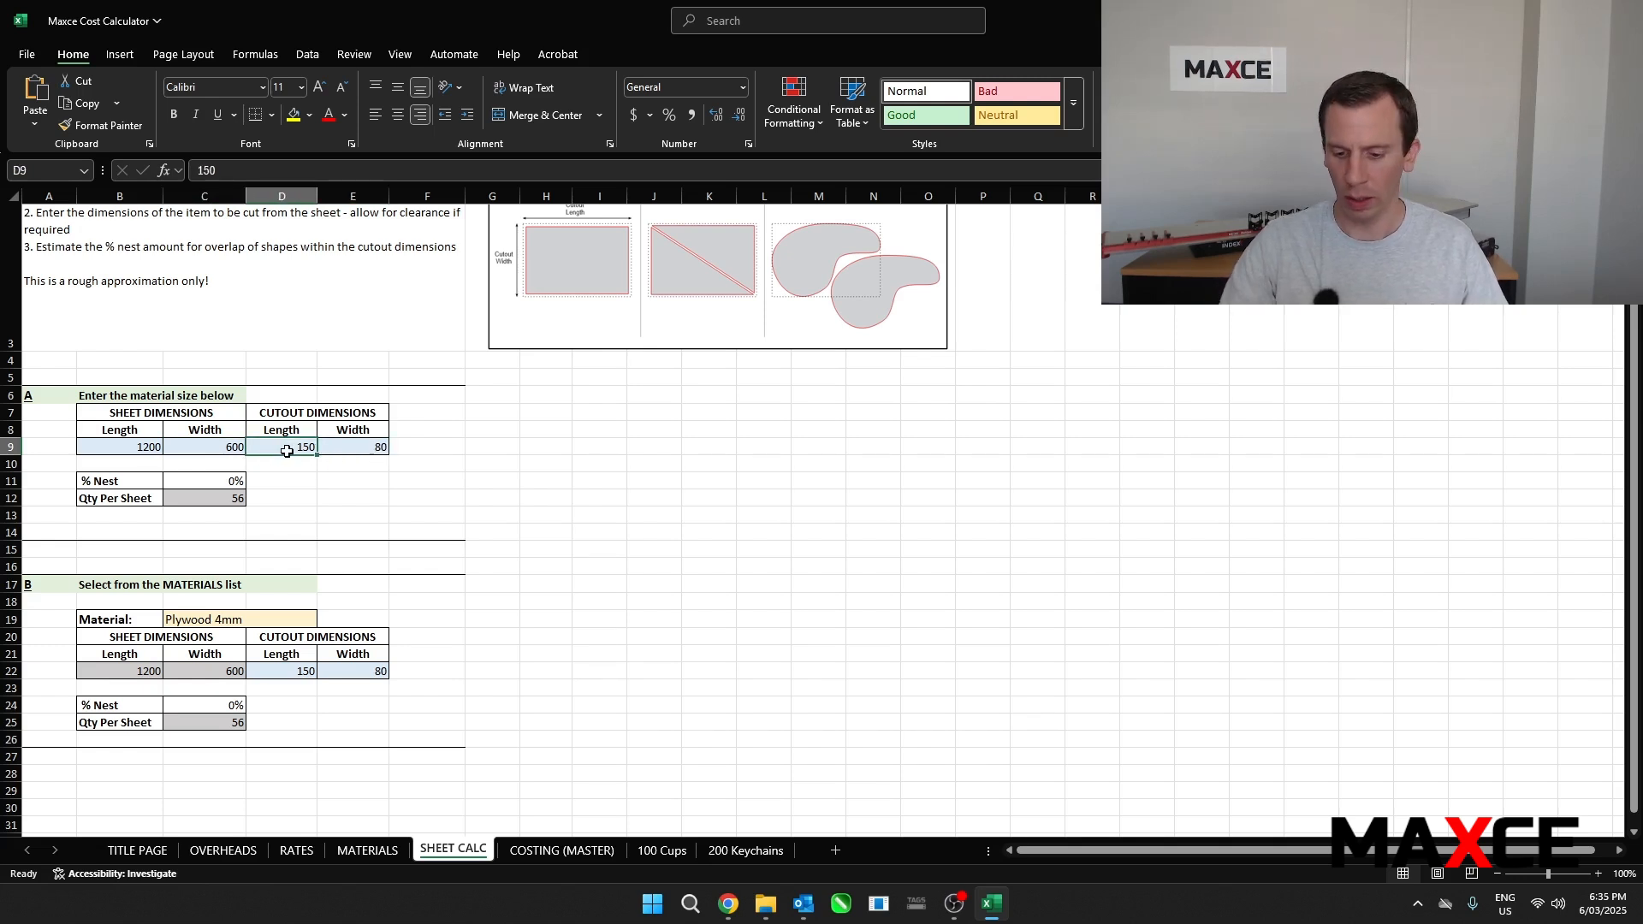
text(80)
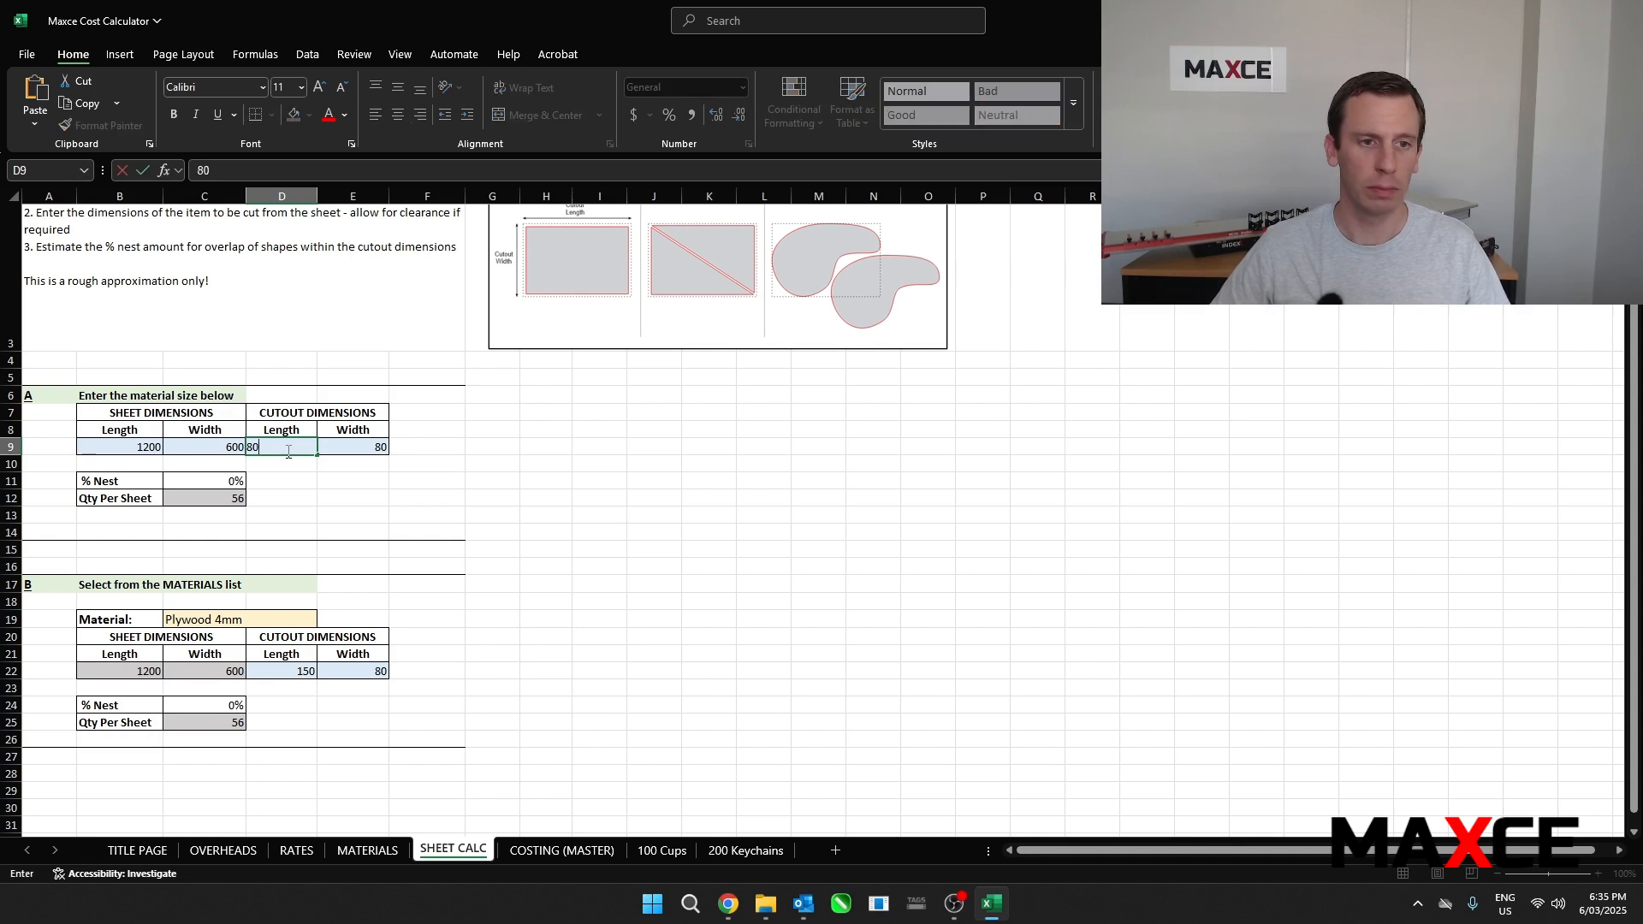
key(Tab)
text(80)
key(Return)
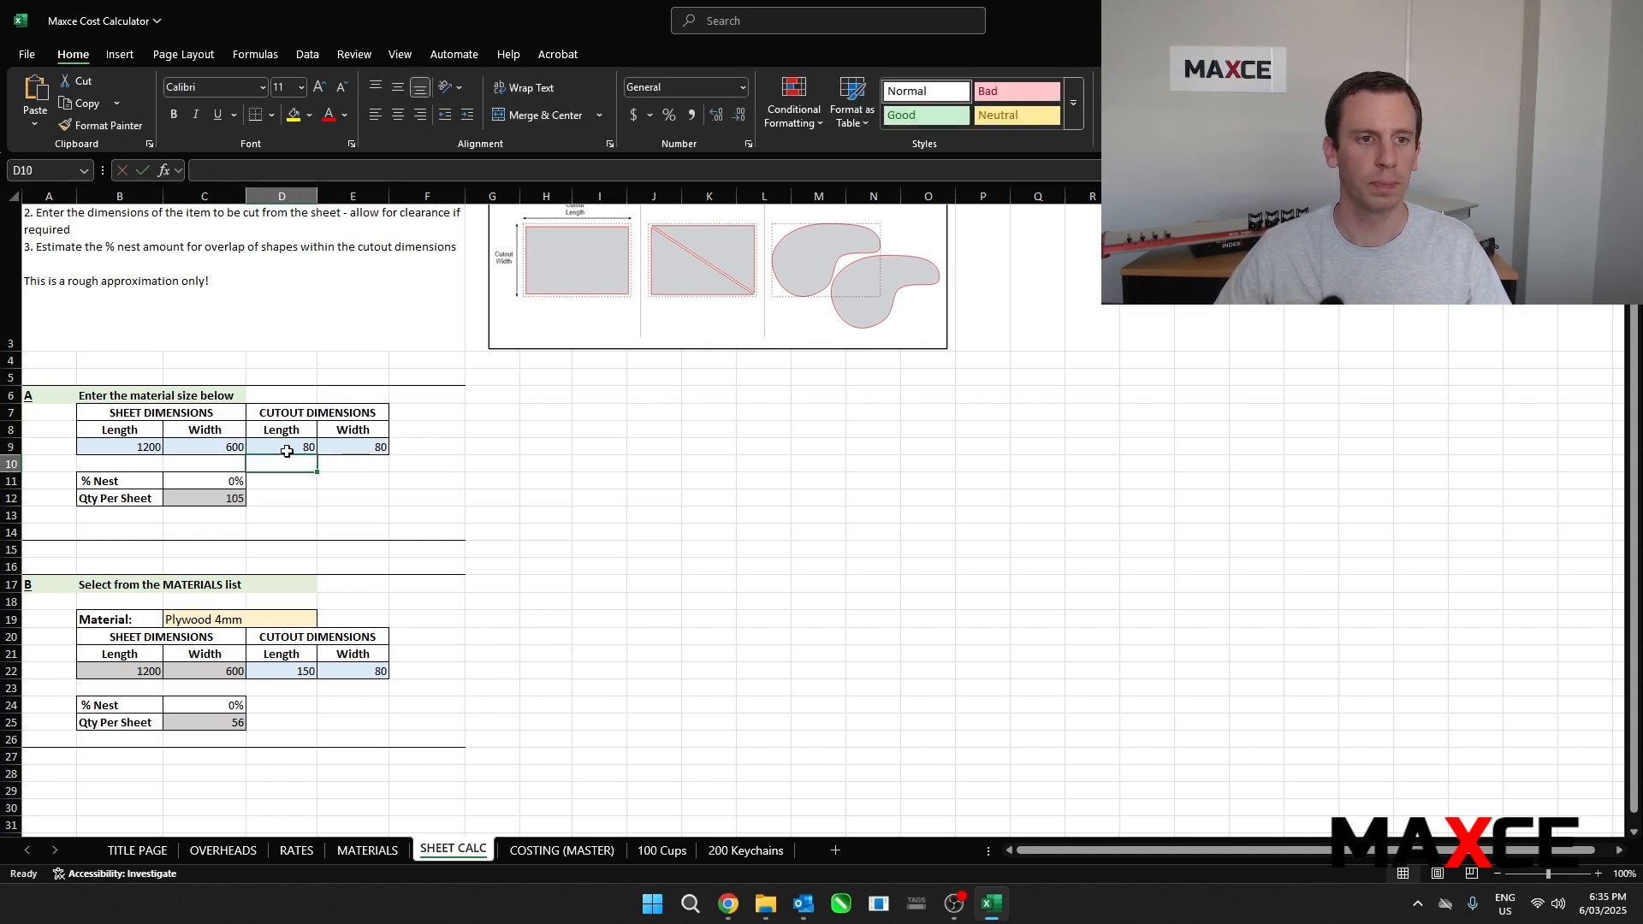
click(202, 497)
click(138, 499)
click(204, 495)
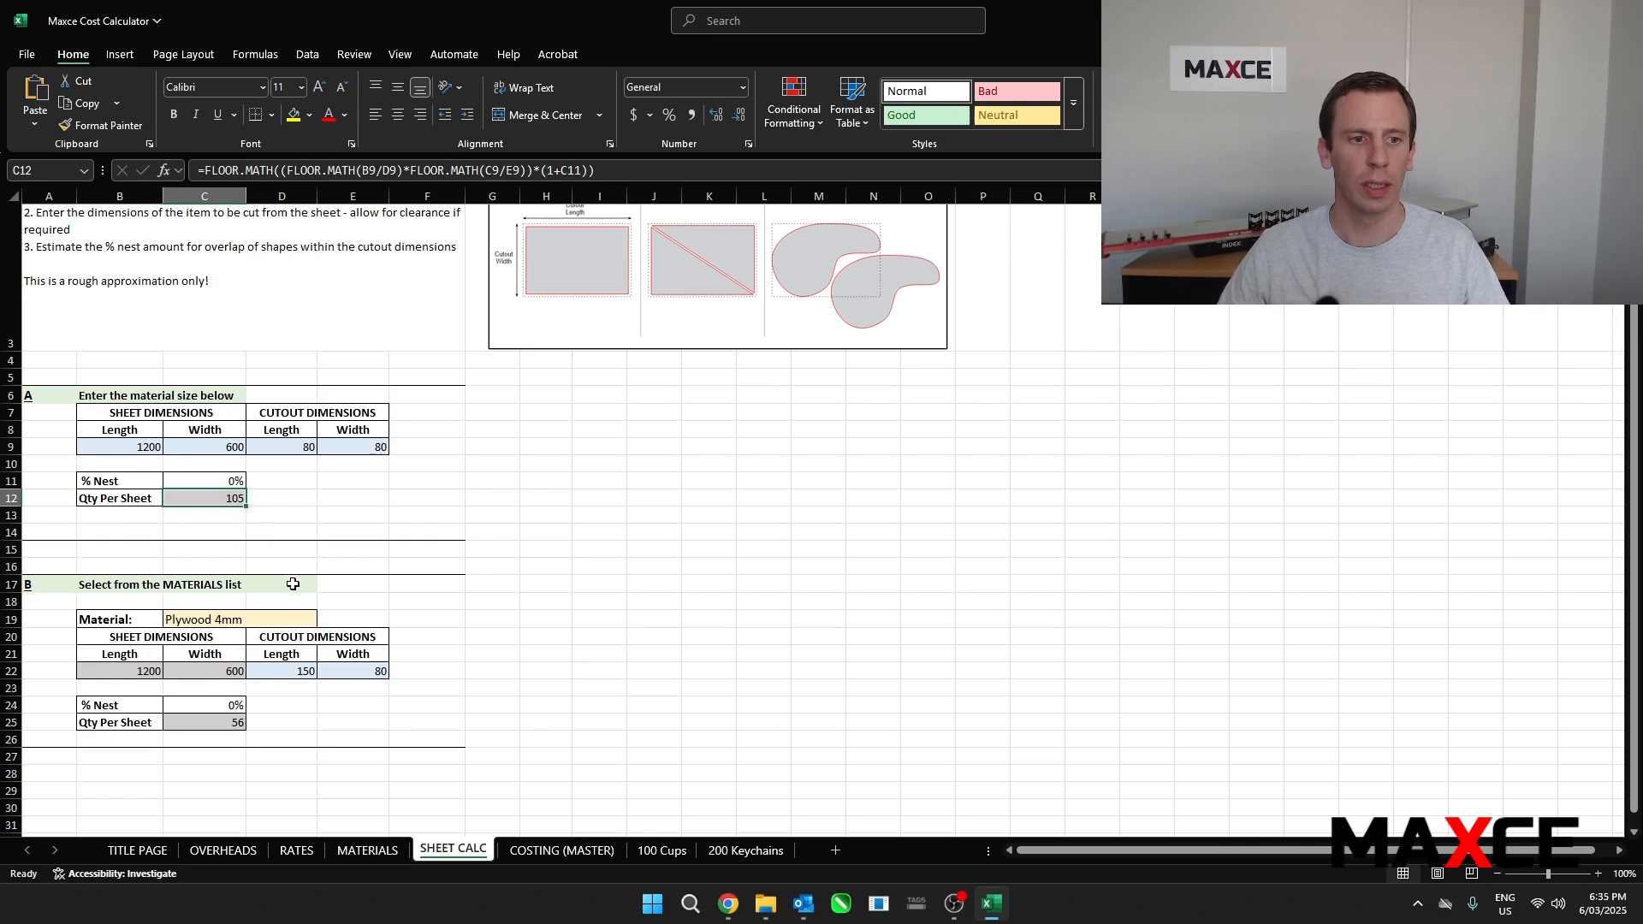
Set section A's sheet dimensions to 600 by 300 and its nest percentage to 20%, and check the quantity per sheet
click(114, 445)
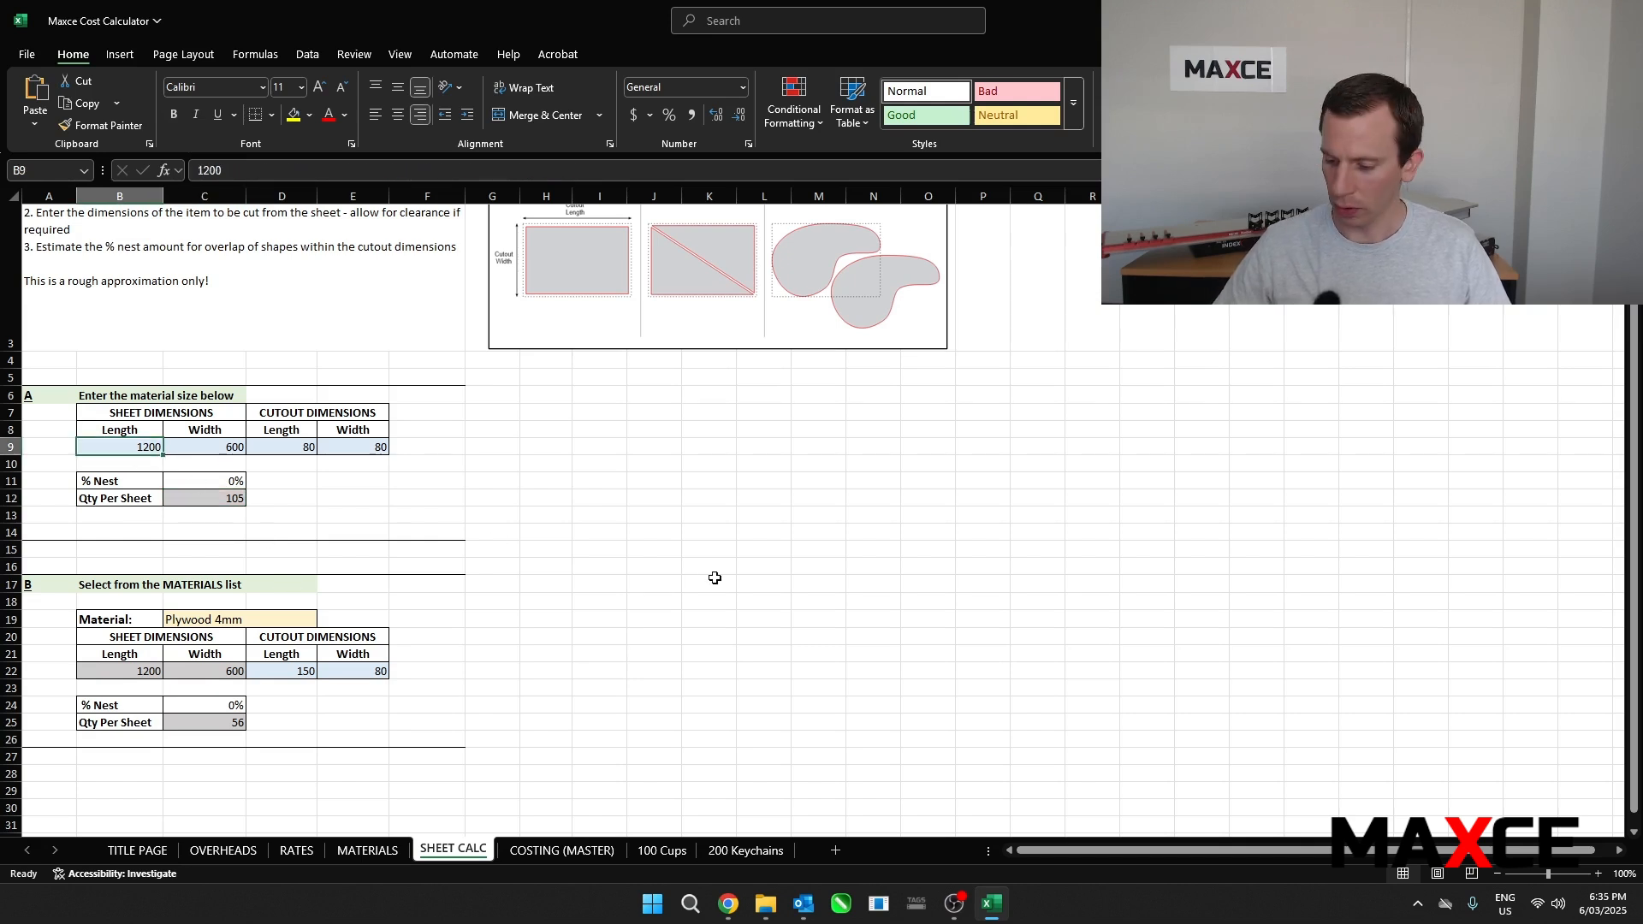
text(6)
key(Tab)
text(30)
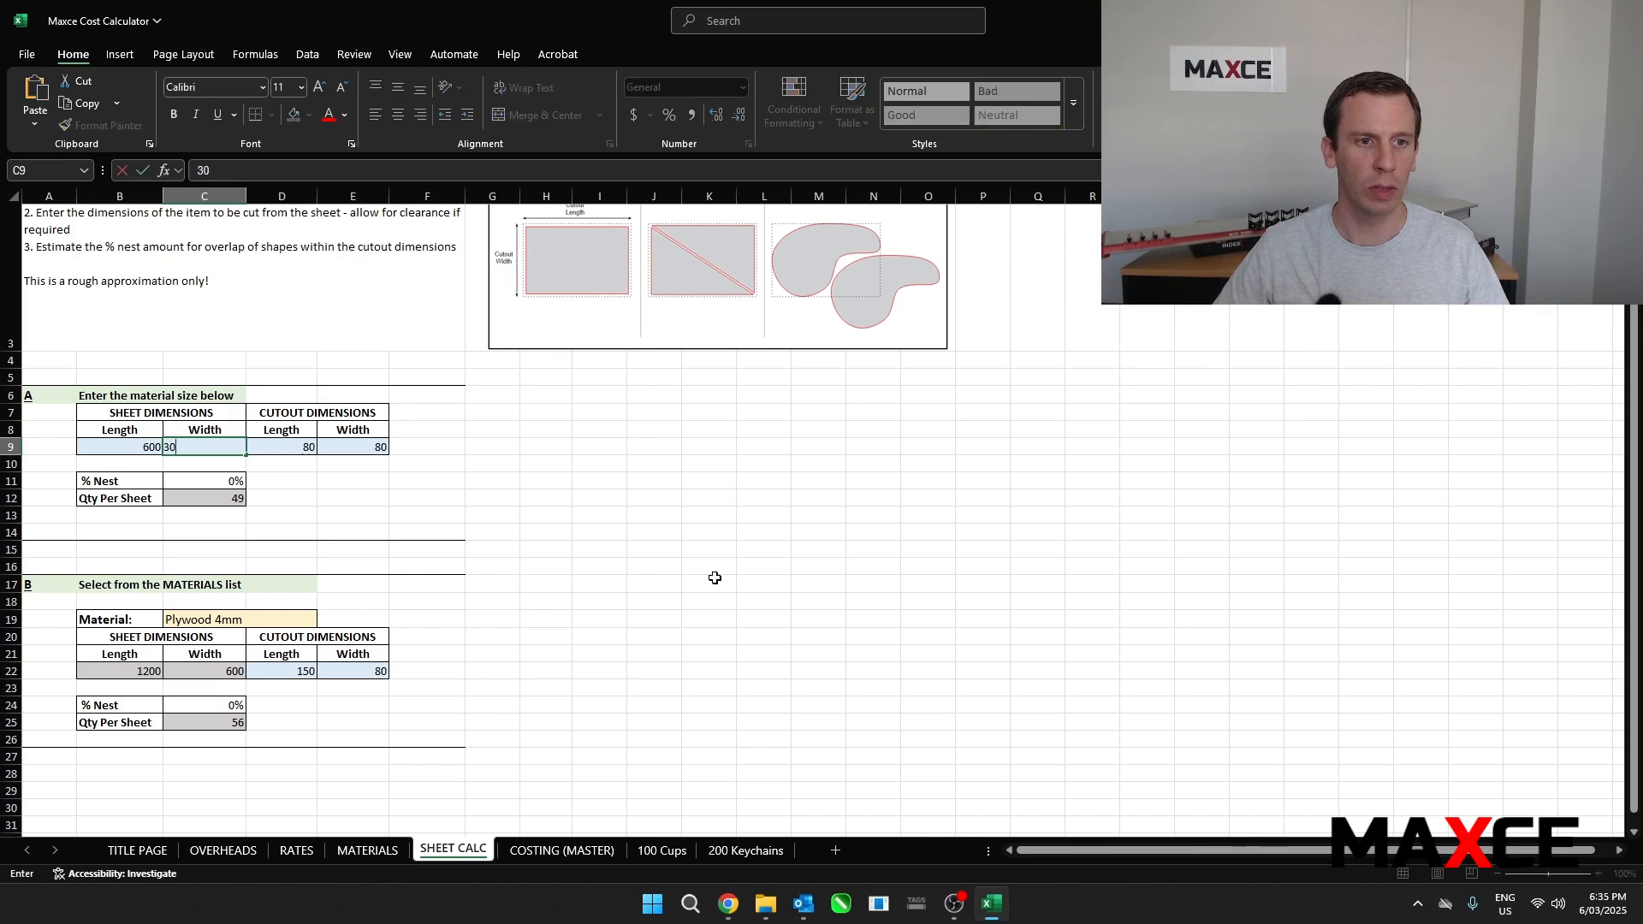
key(Return)
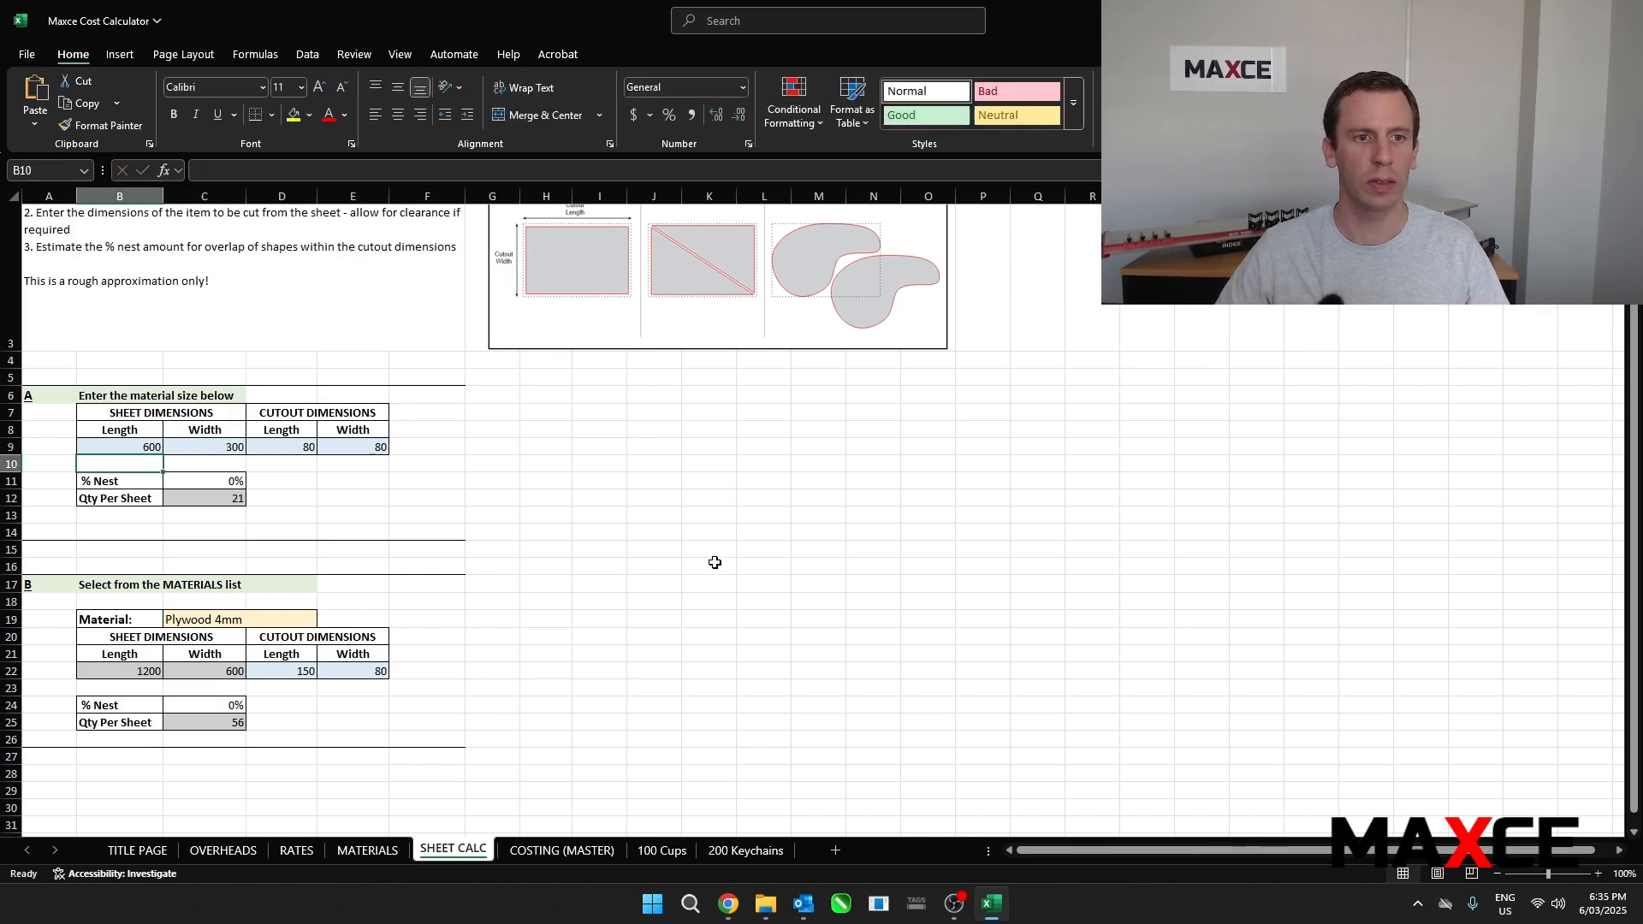
click(233, 496)
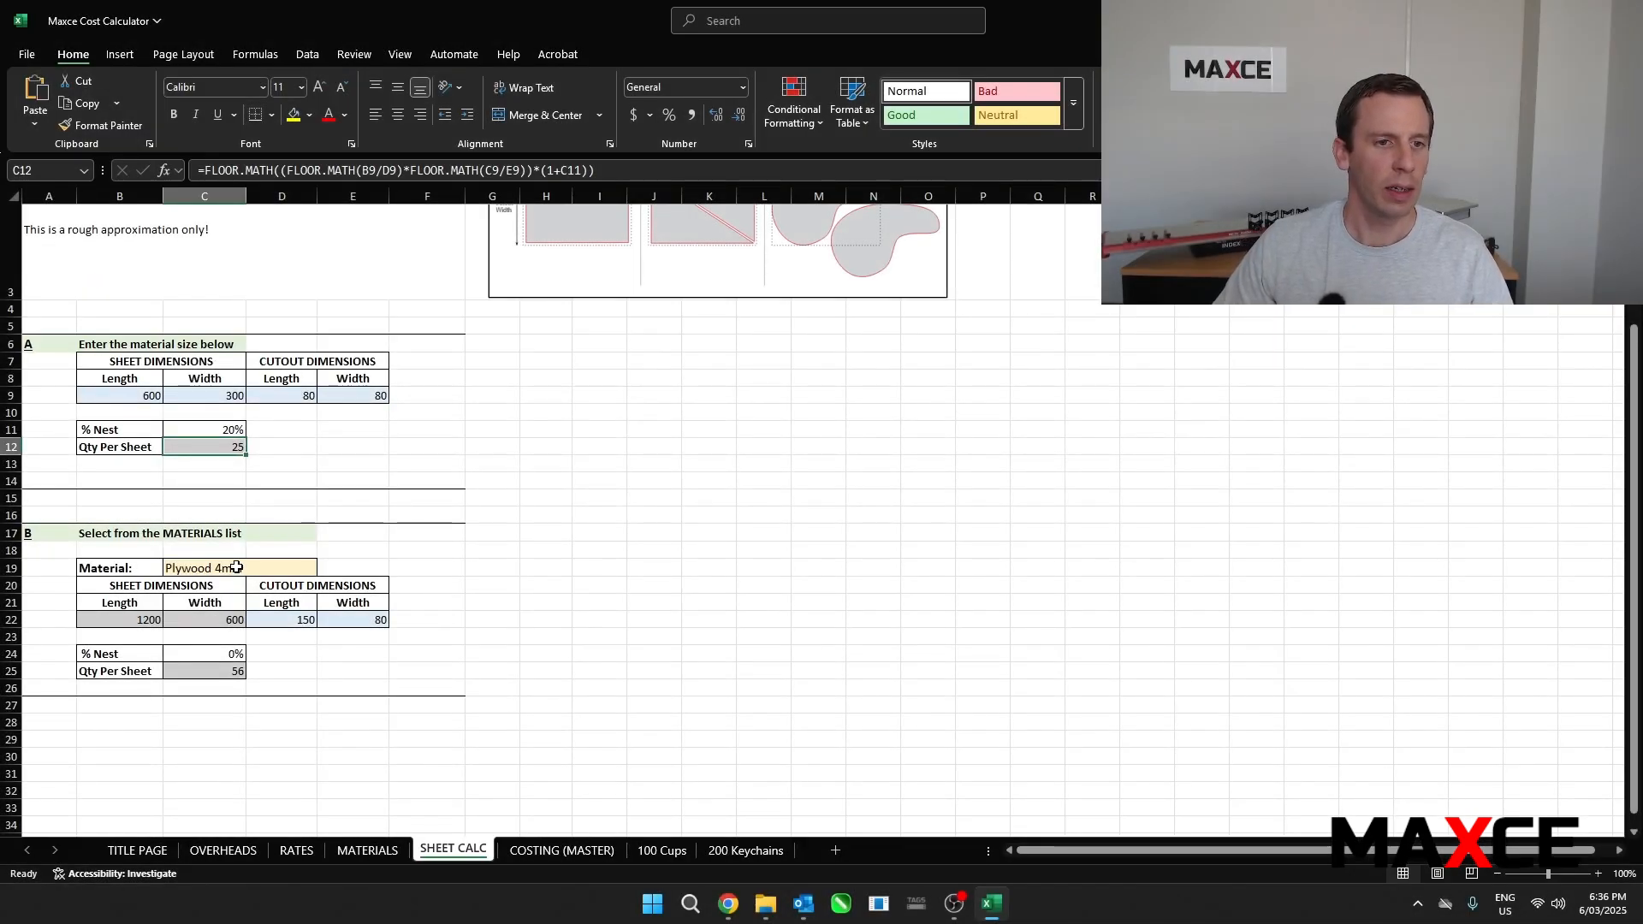
Select Aluminium 1mm as the material in section B of the sheet calculator
click(256, 570)
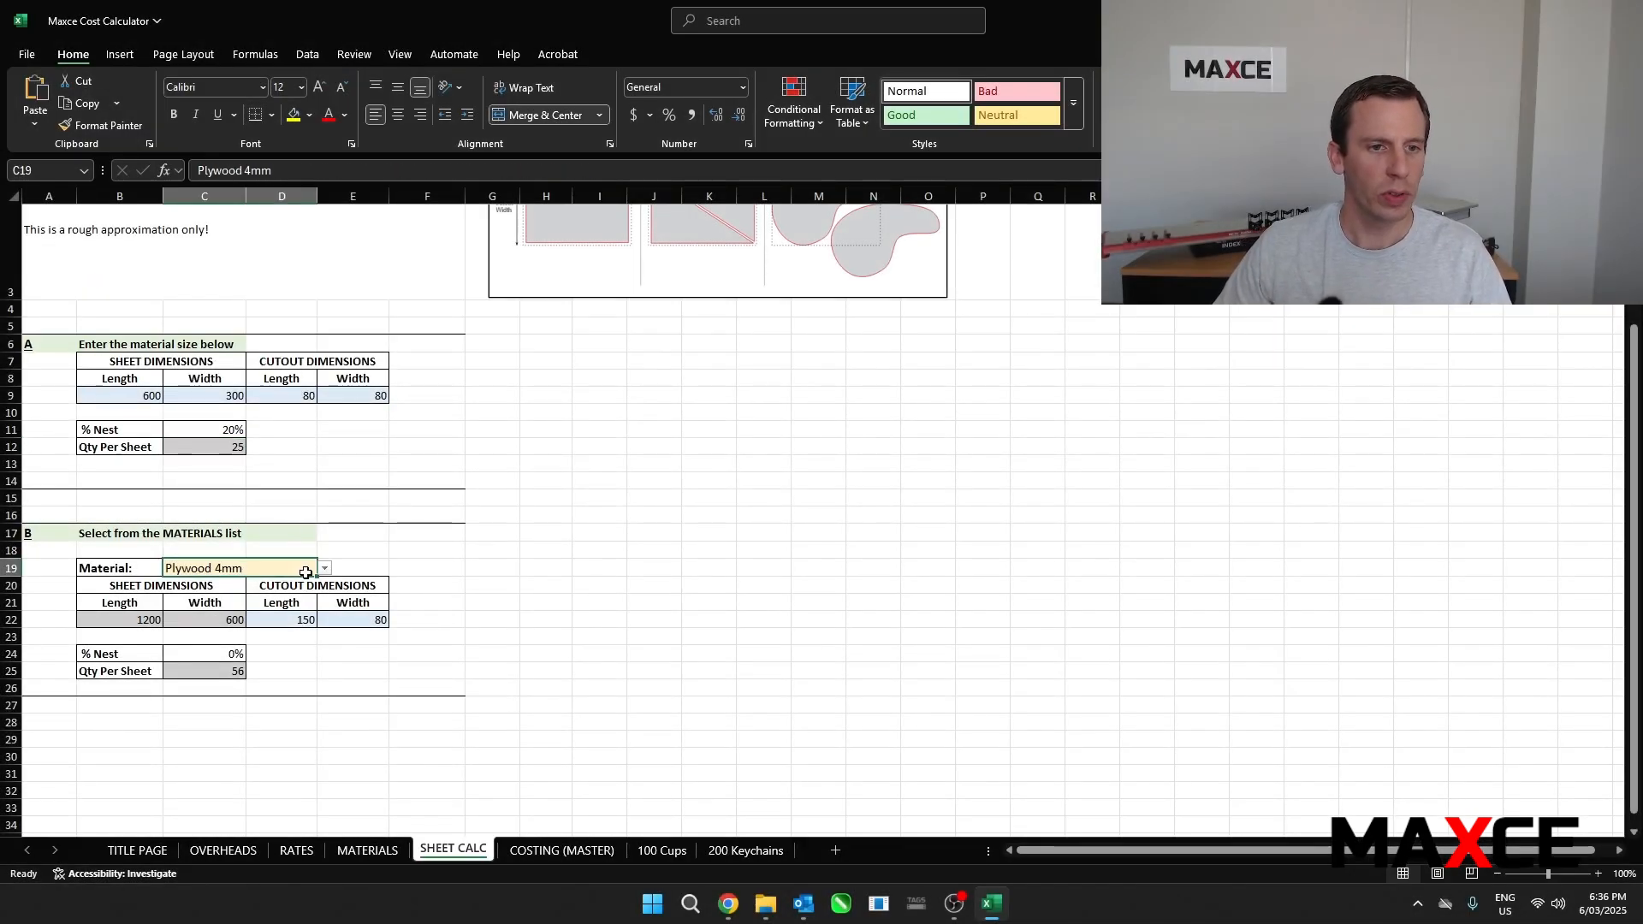
click(325, 569)
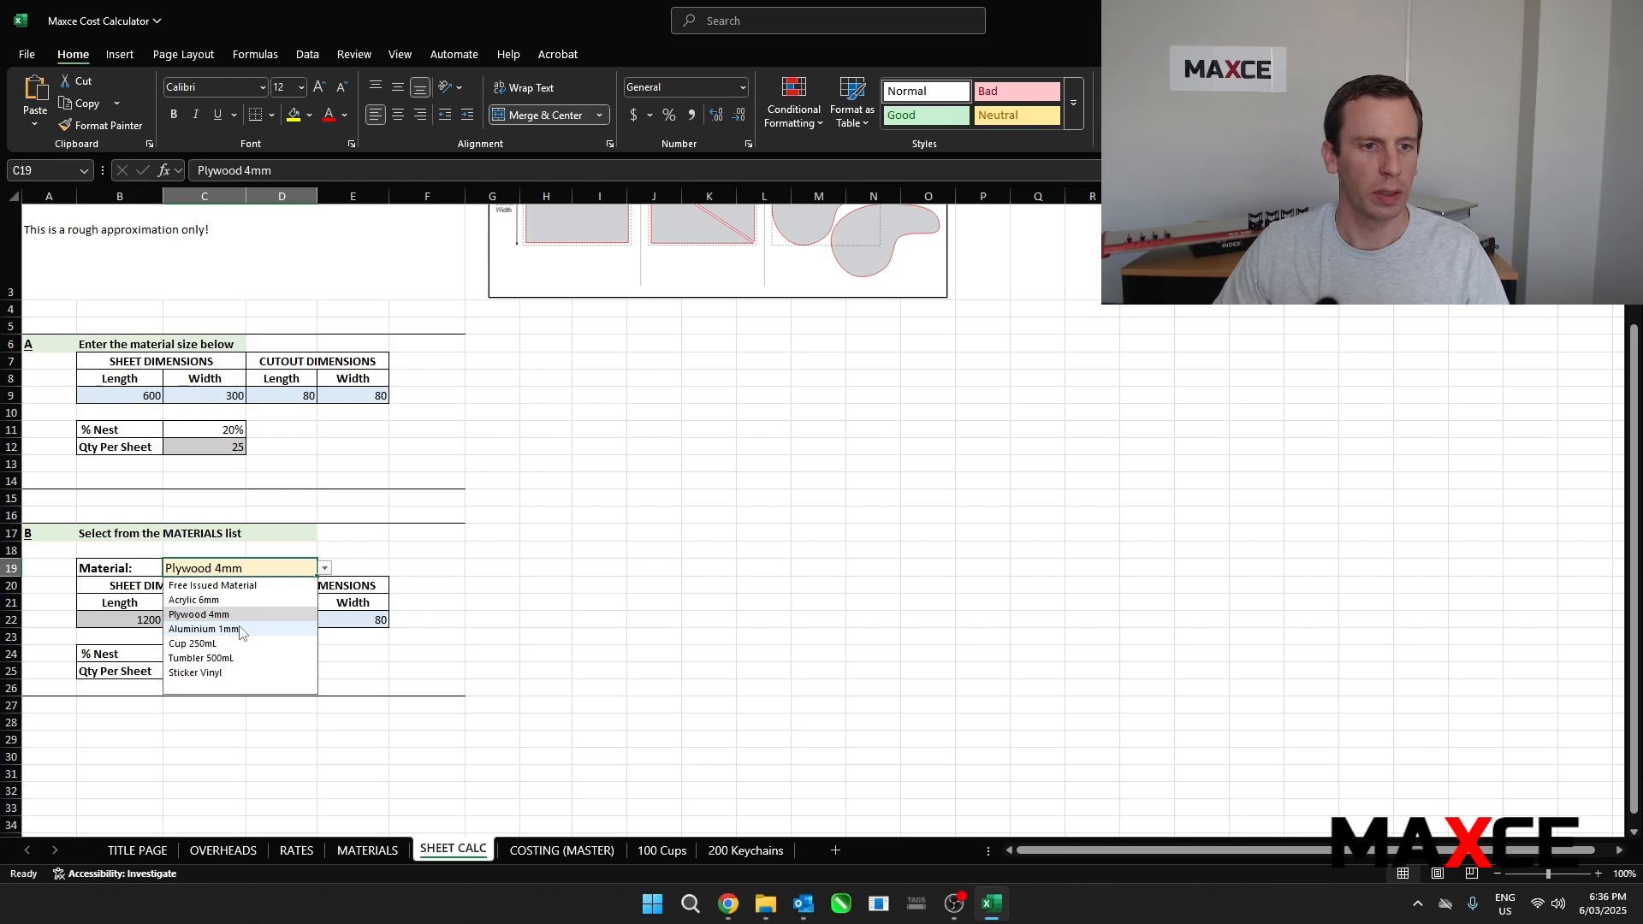
click(292, 601)
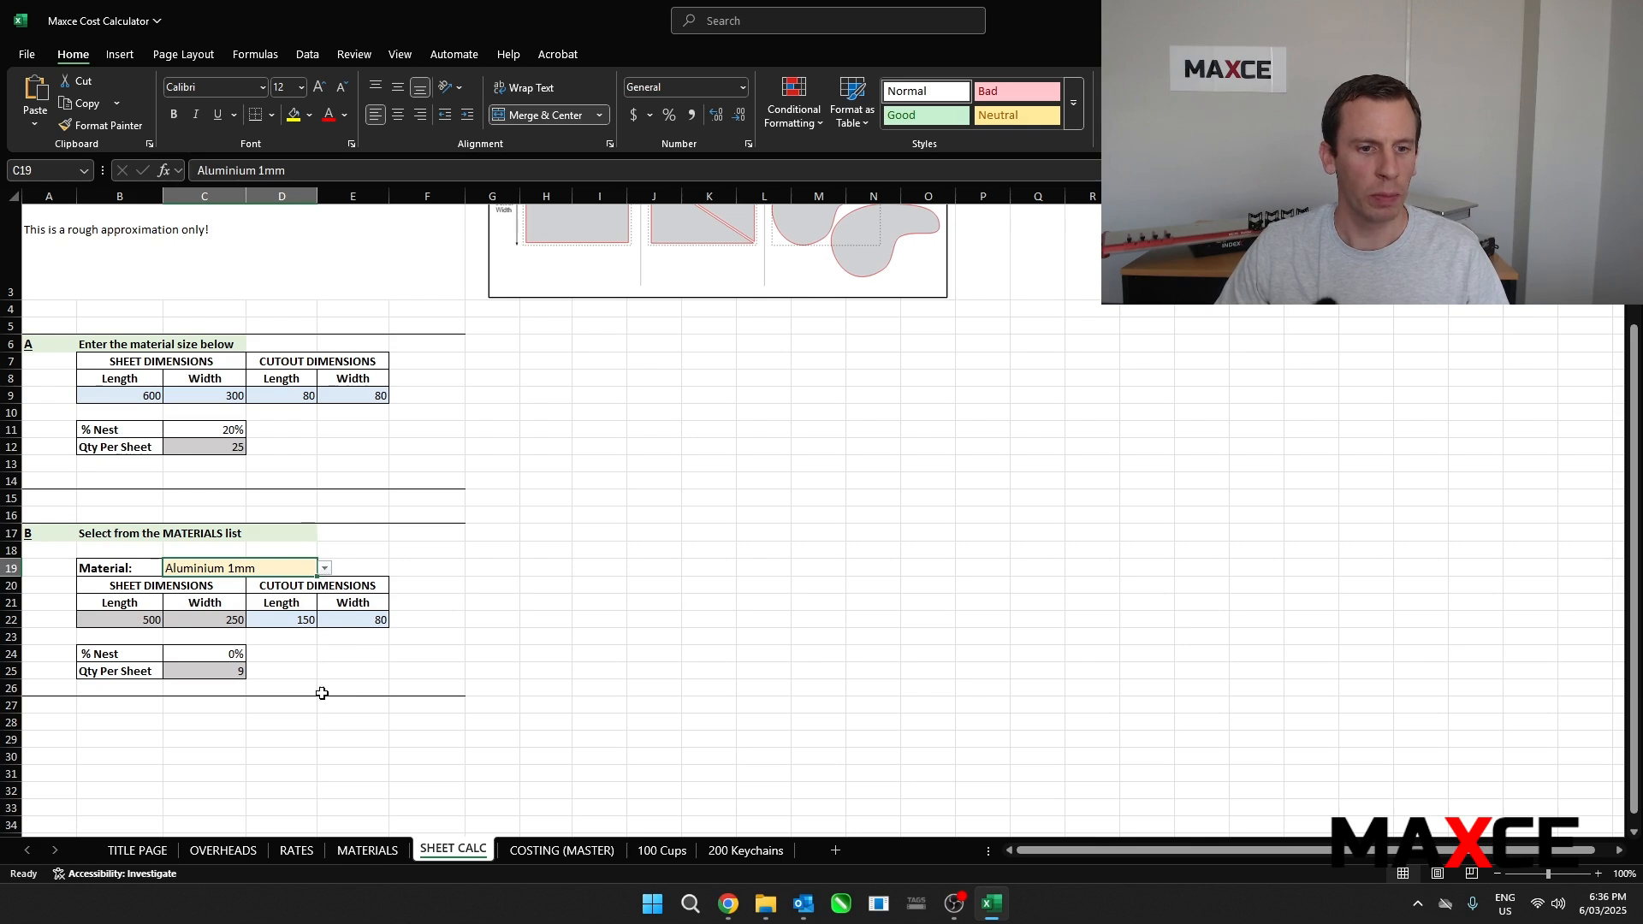
Compare the Acrylic 6mm length and width in the MATERIALS list with section A's sheet dimensions on the SHEET CALC sheet
click(365, 849)
drag(360, 332, 428, 332)
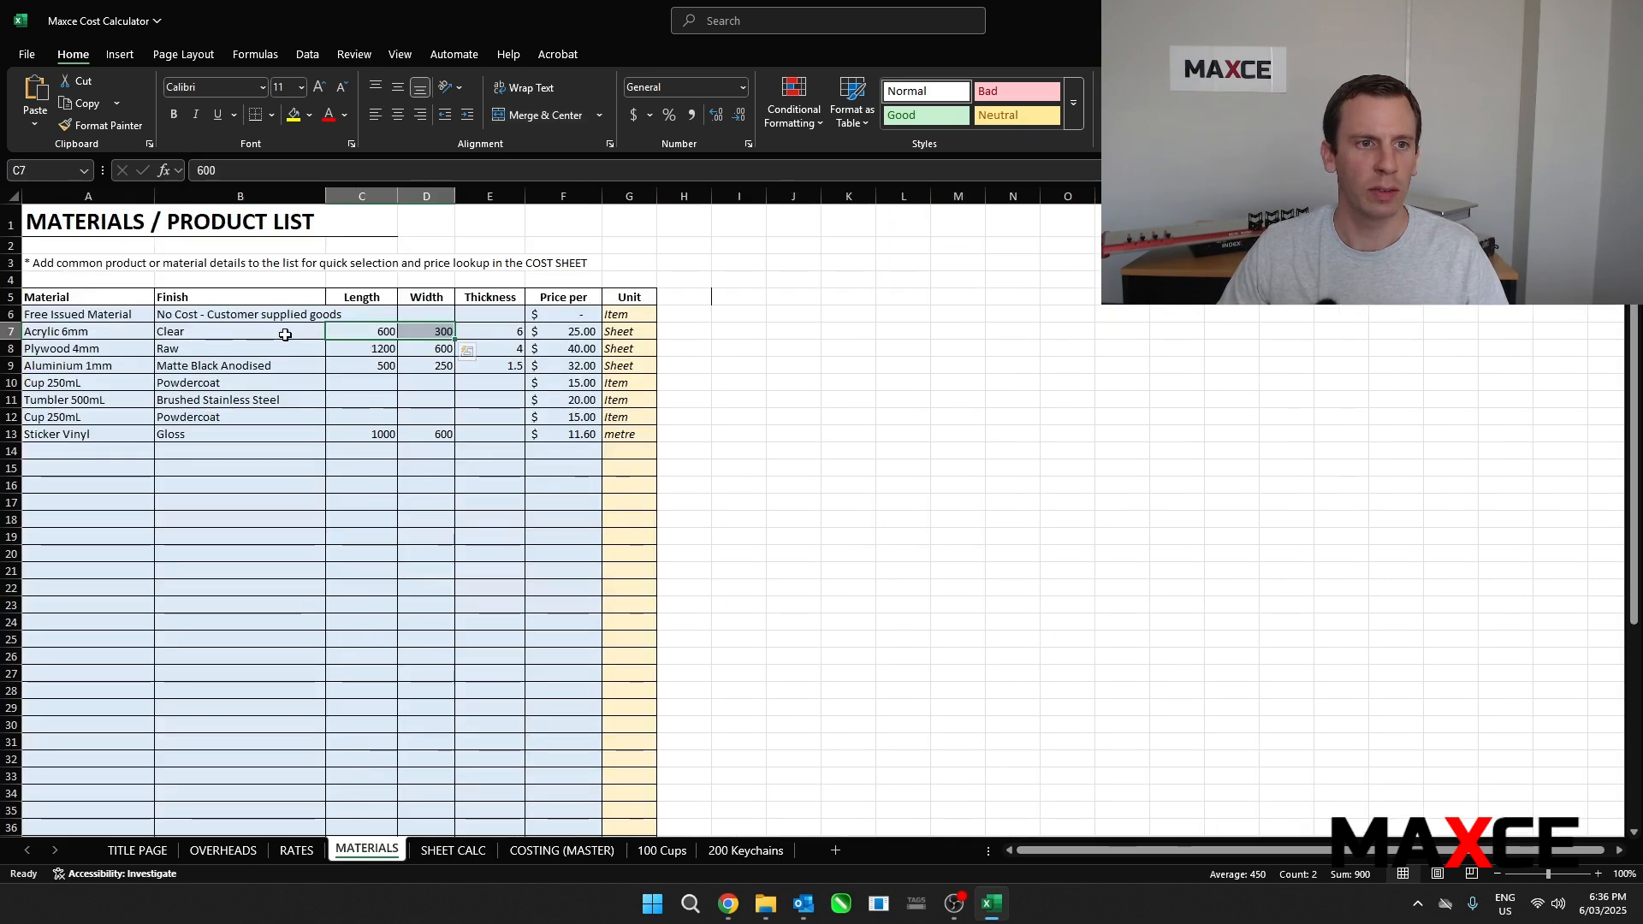
click(453, 850)
click(113, 397)
click(211, 398)
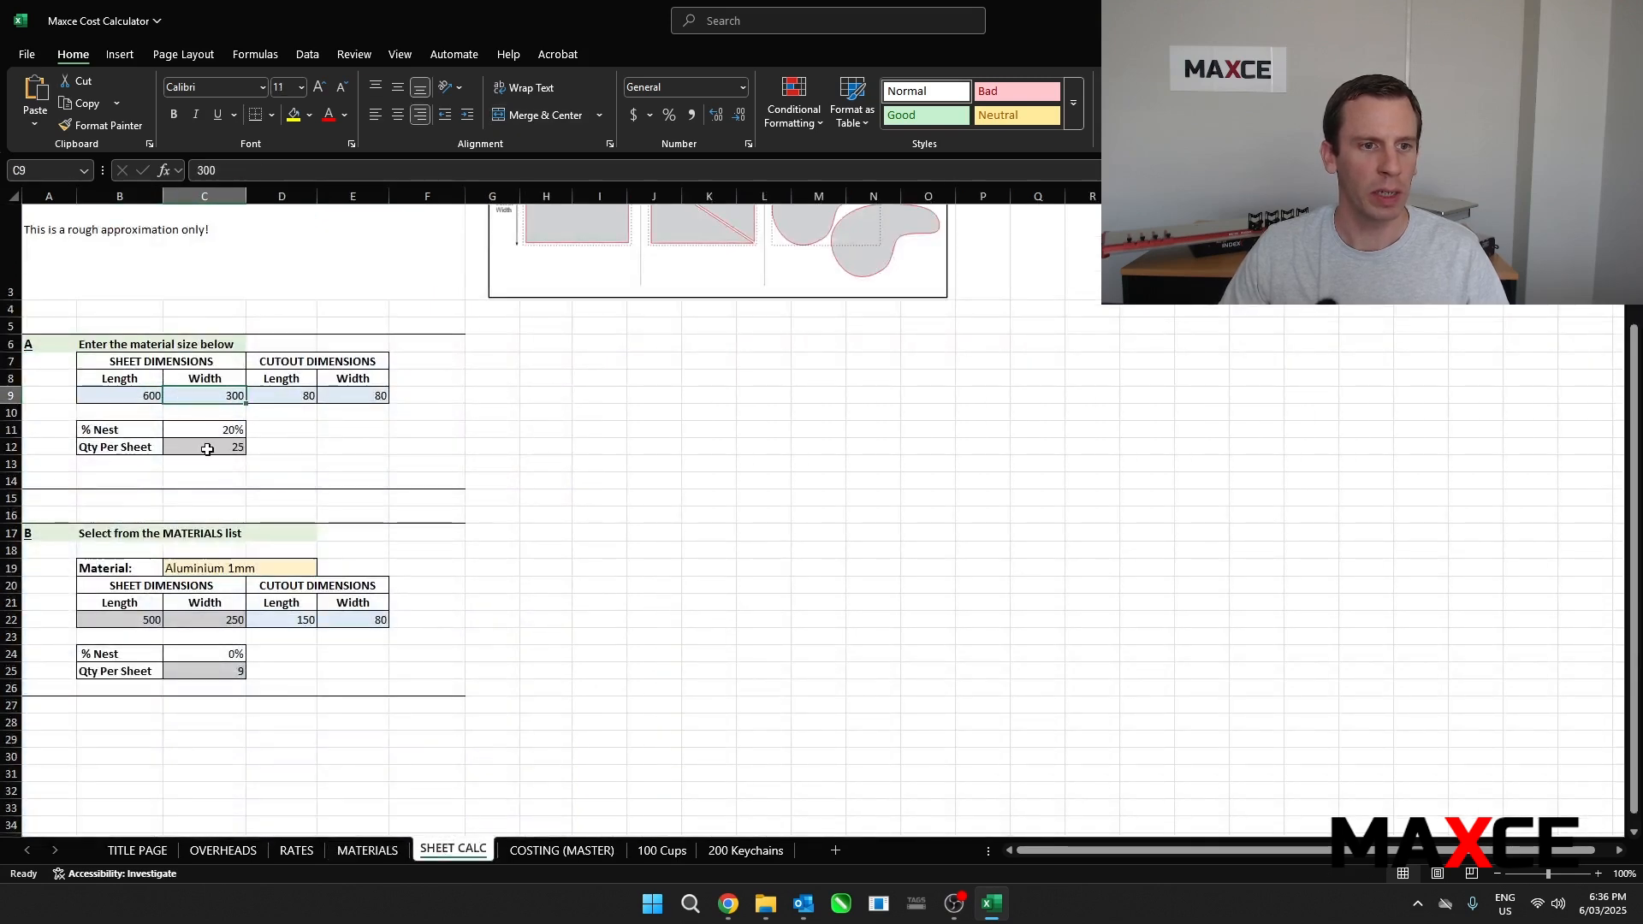
Select Plywood 4mm in section B, set its cutout dimensions to 80 by 80, and check the quantity per sheet
click(263, 564)
click(325, 568)
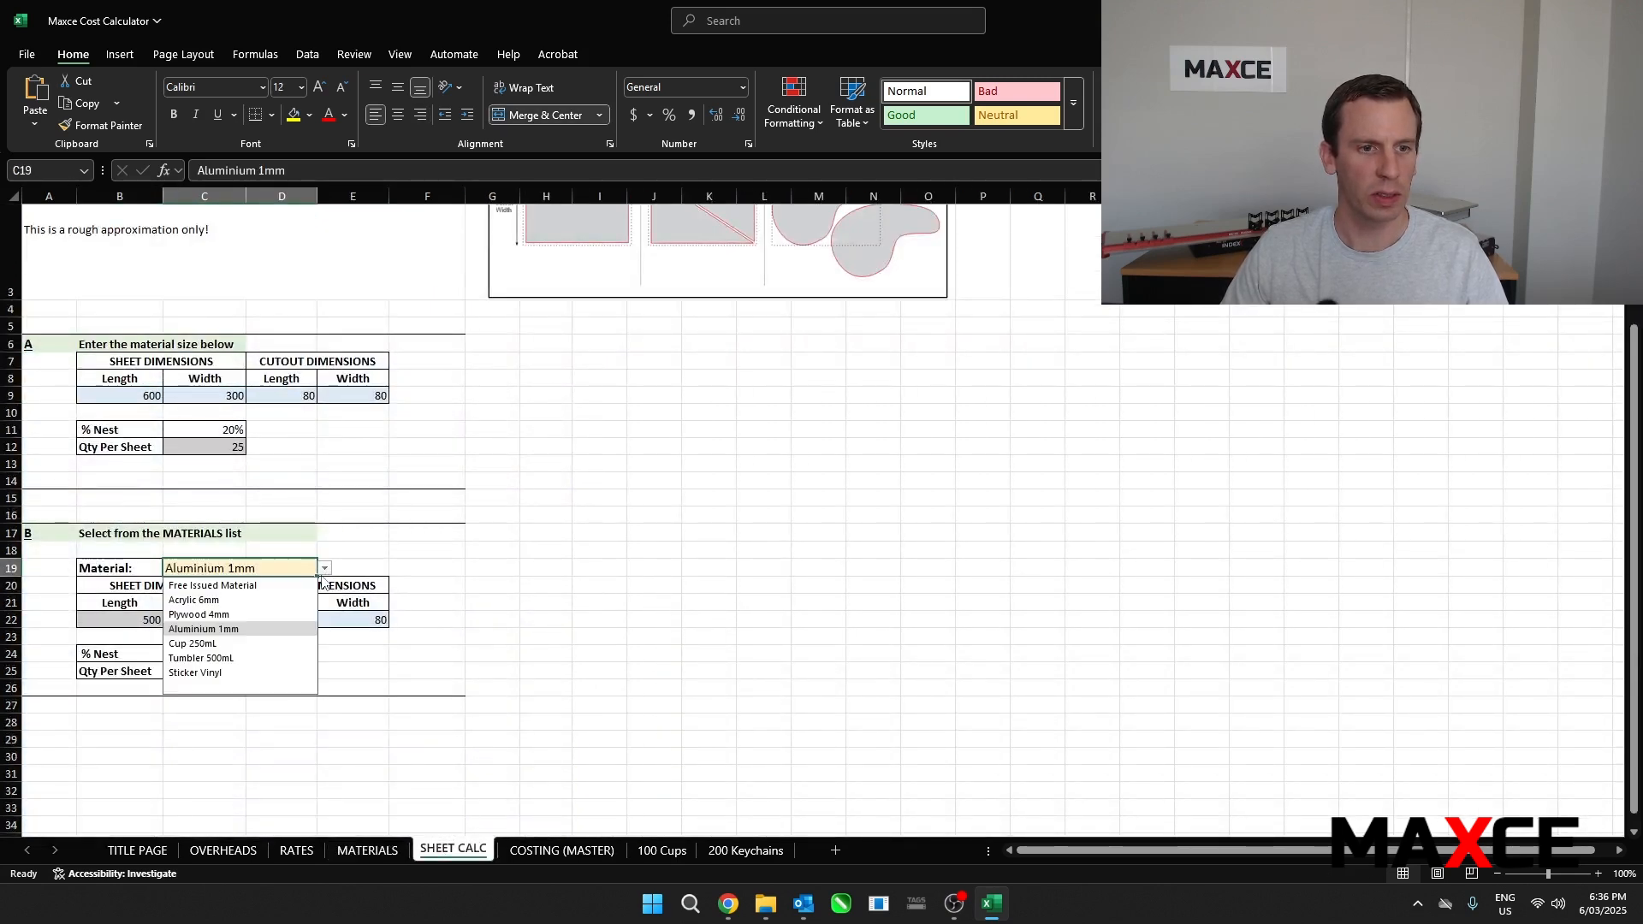
click(202, 614)
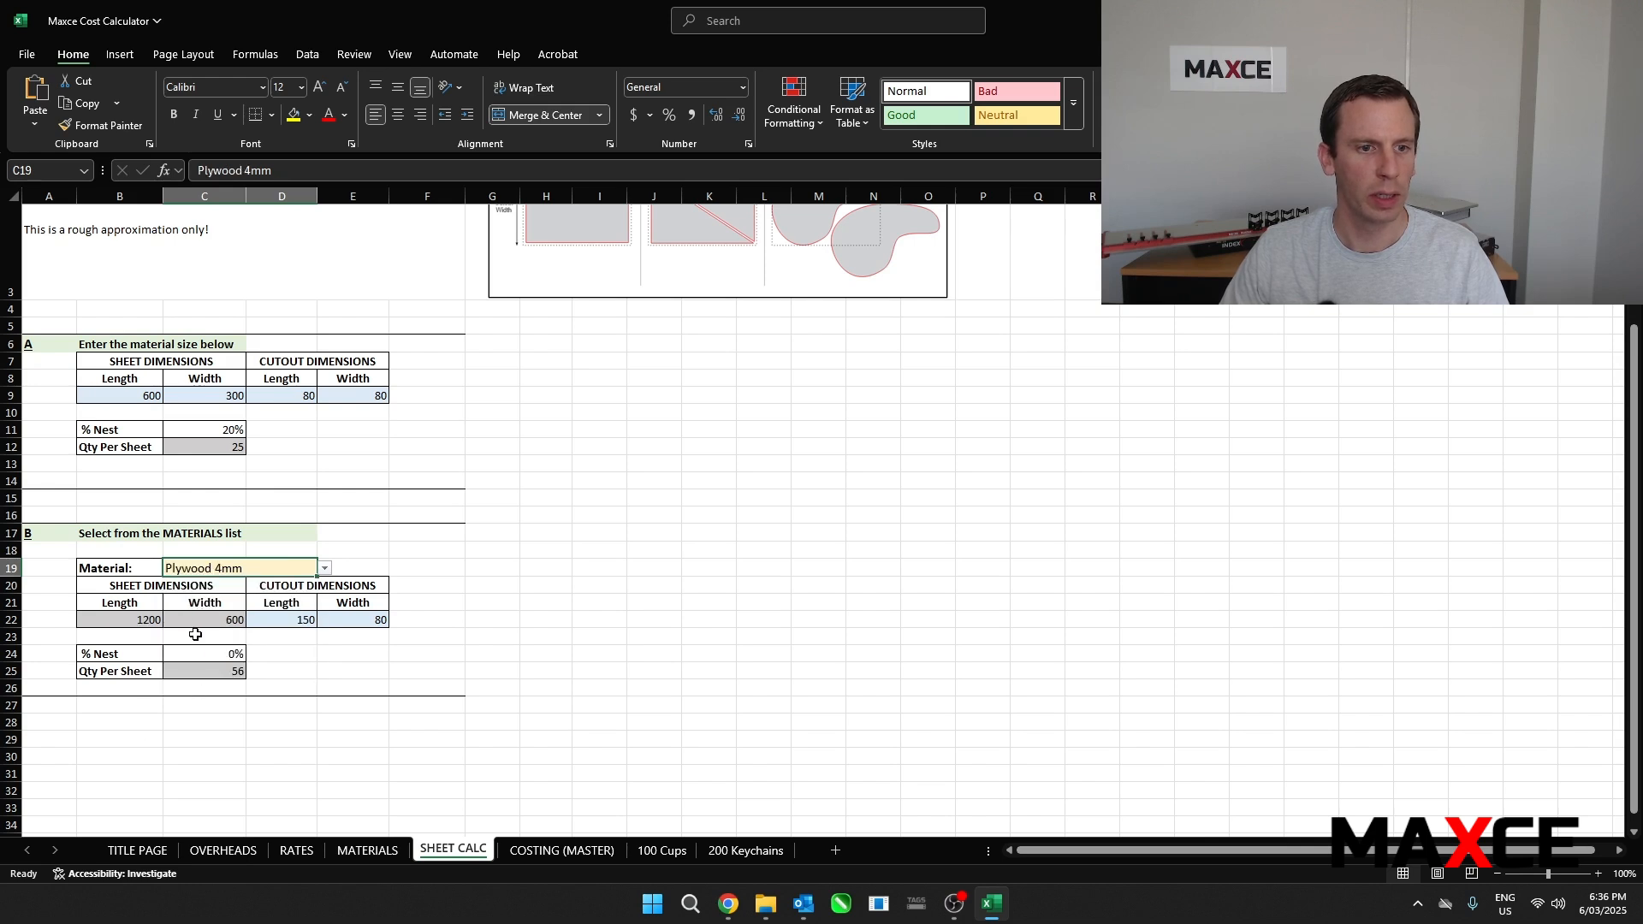
click(288, 623)
text(80)
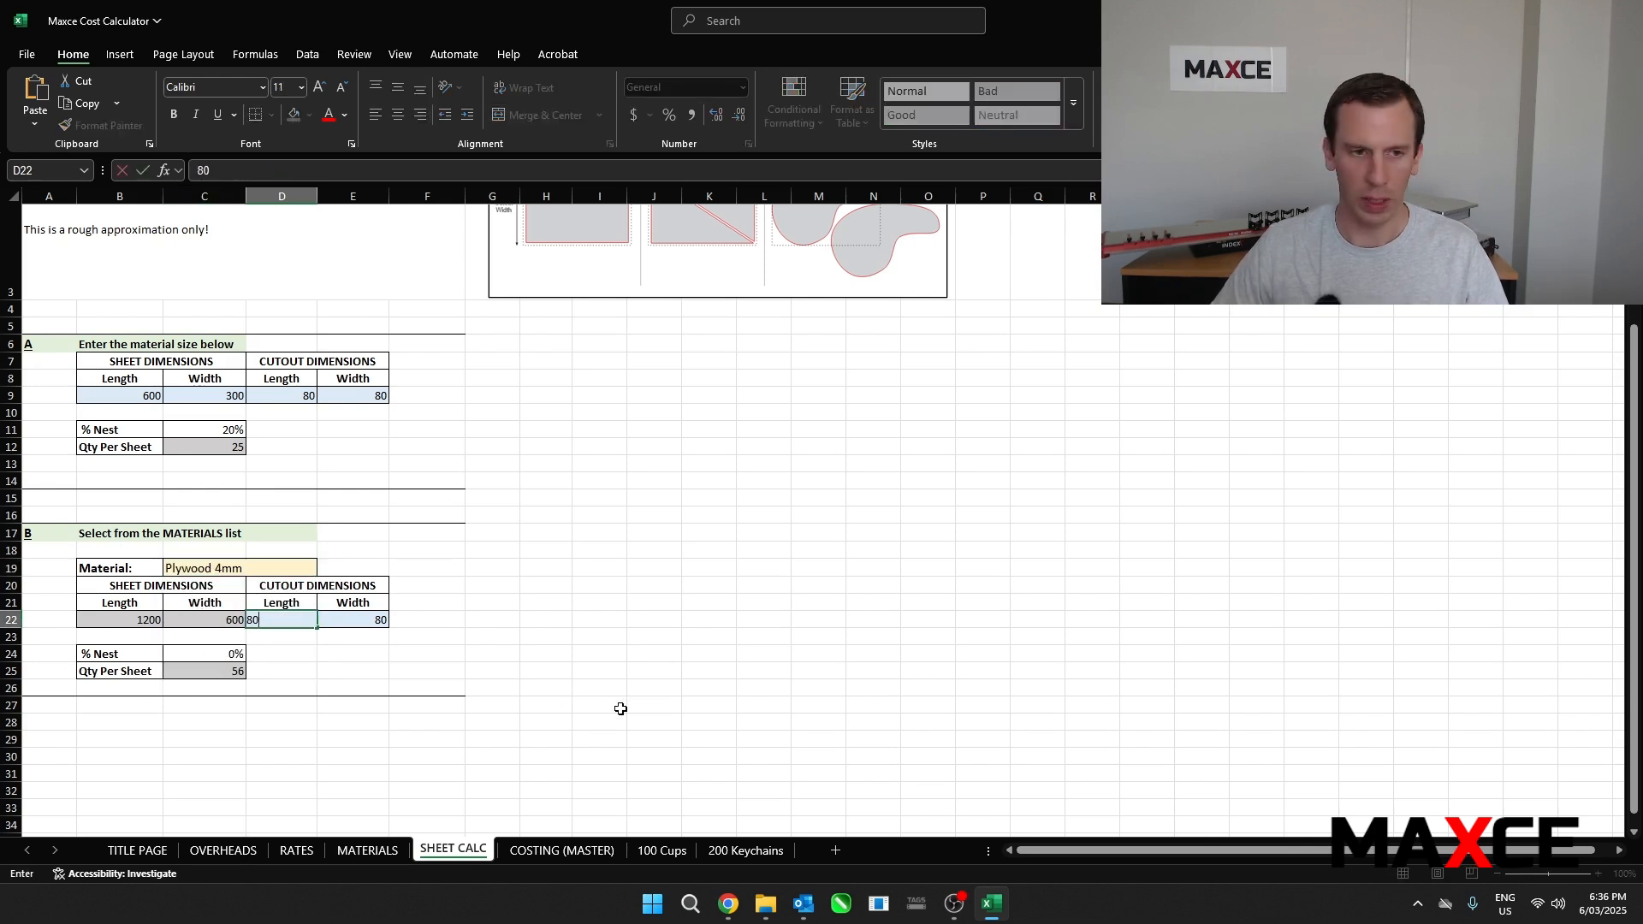
key(Tab)
text(80)
click(506, 680)
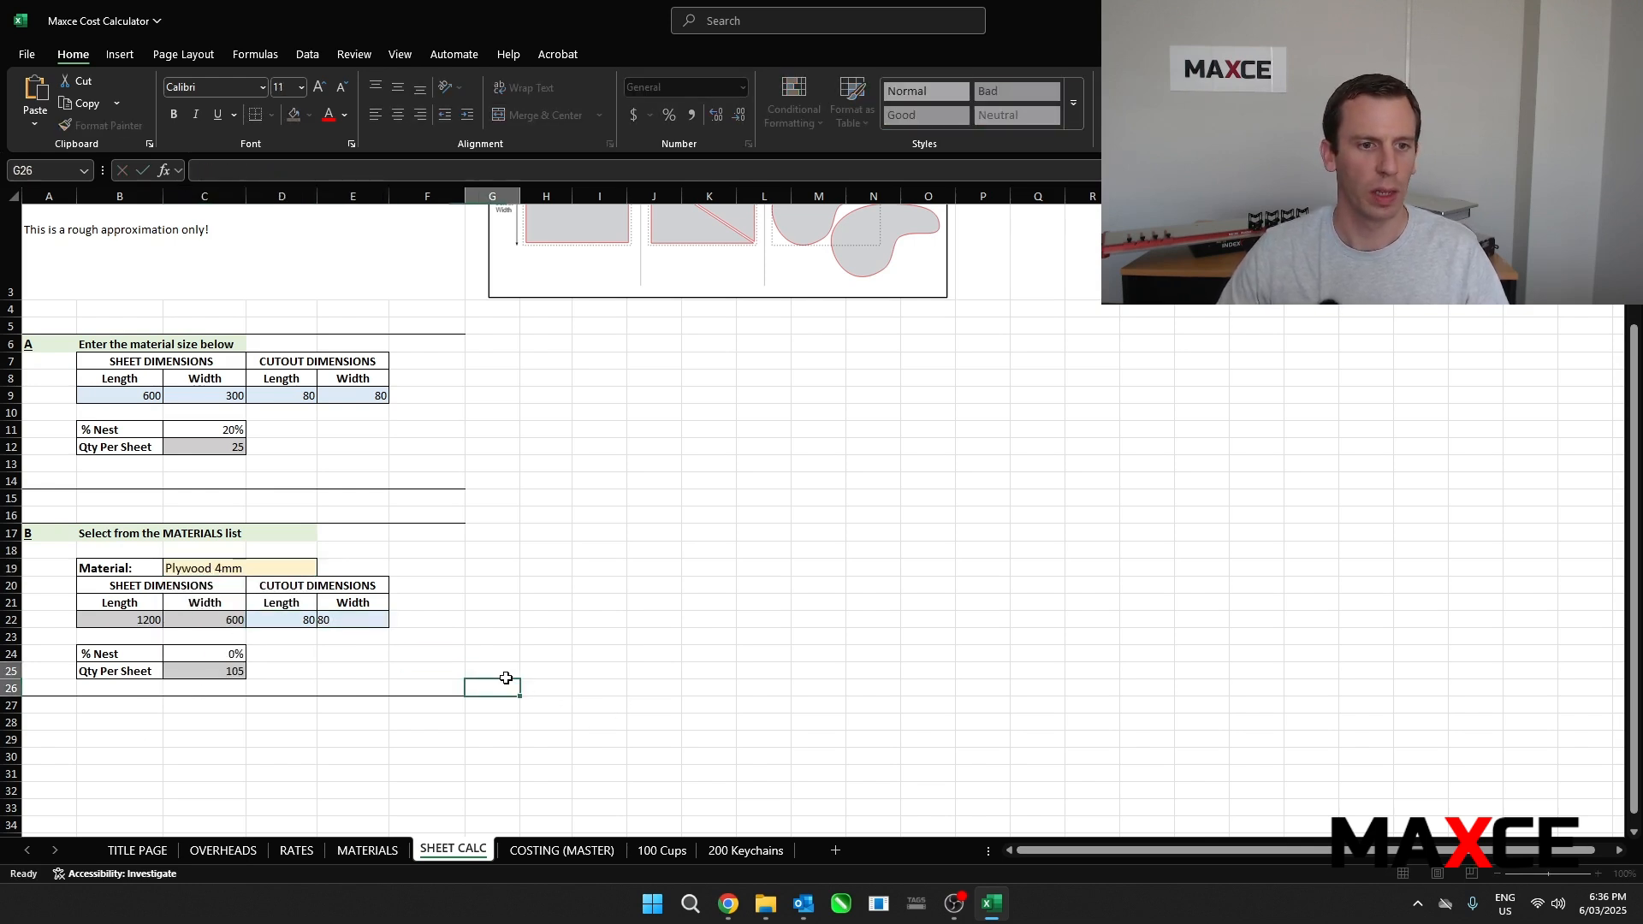
click(229, 671)
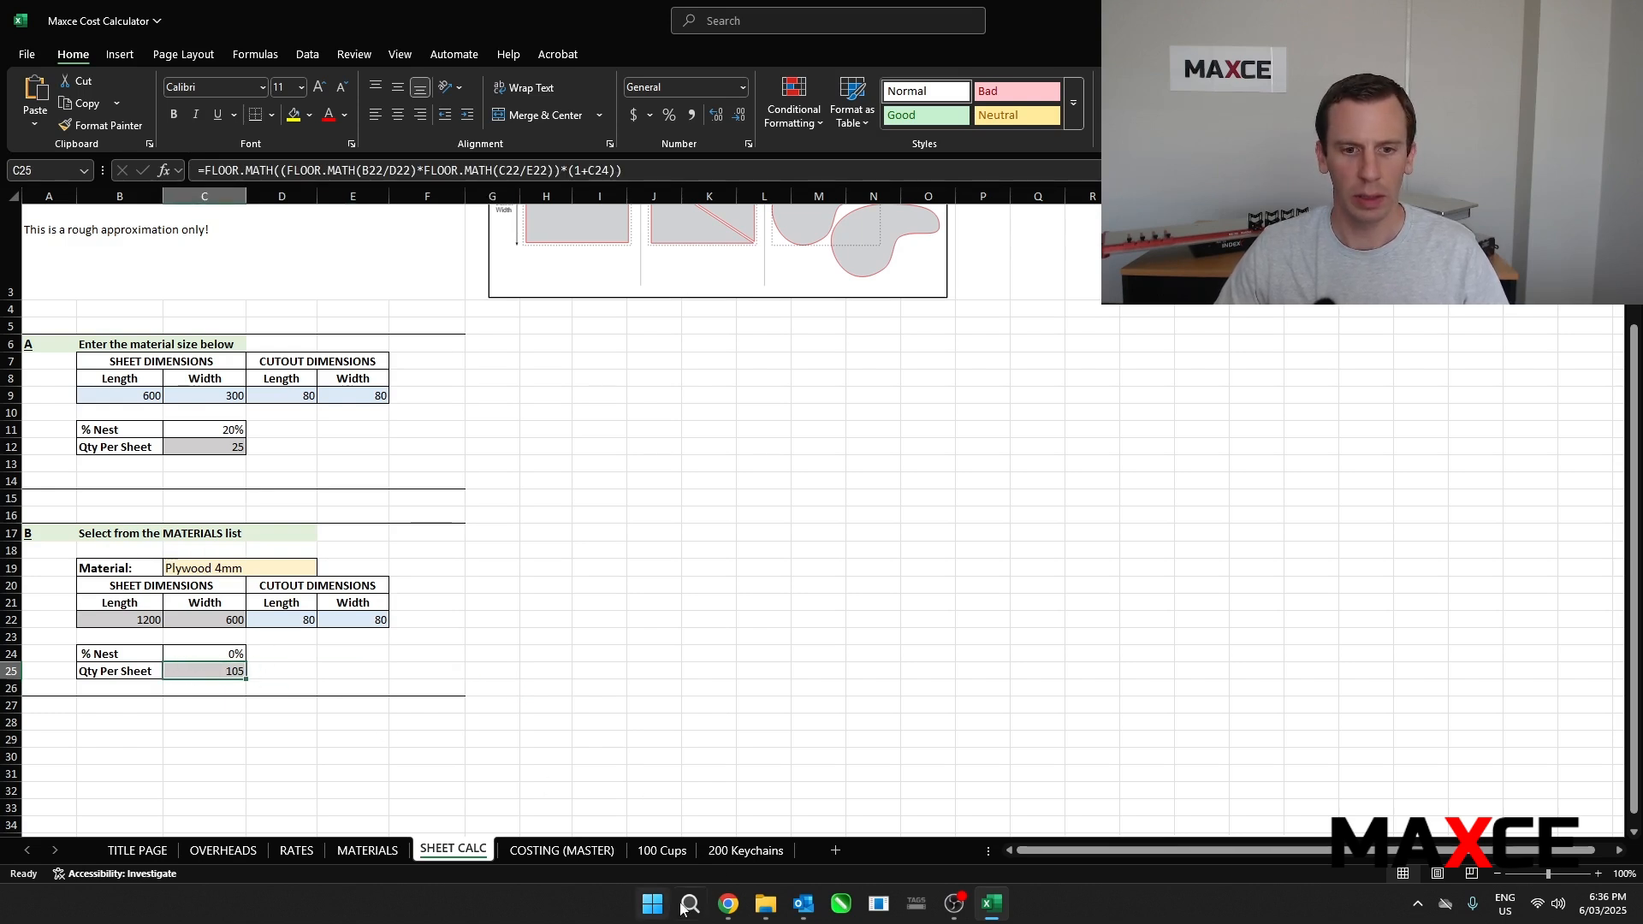
On the 200 Keychains sheet, set the Qty per material to 105 pcs and inspect the material required
click(744, 850)
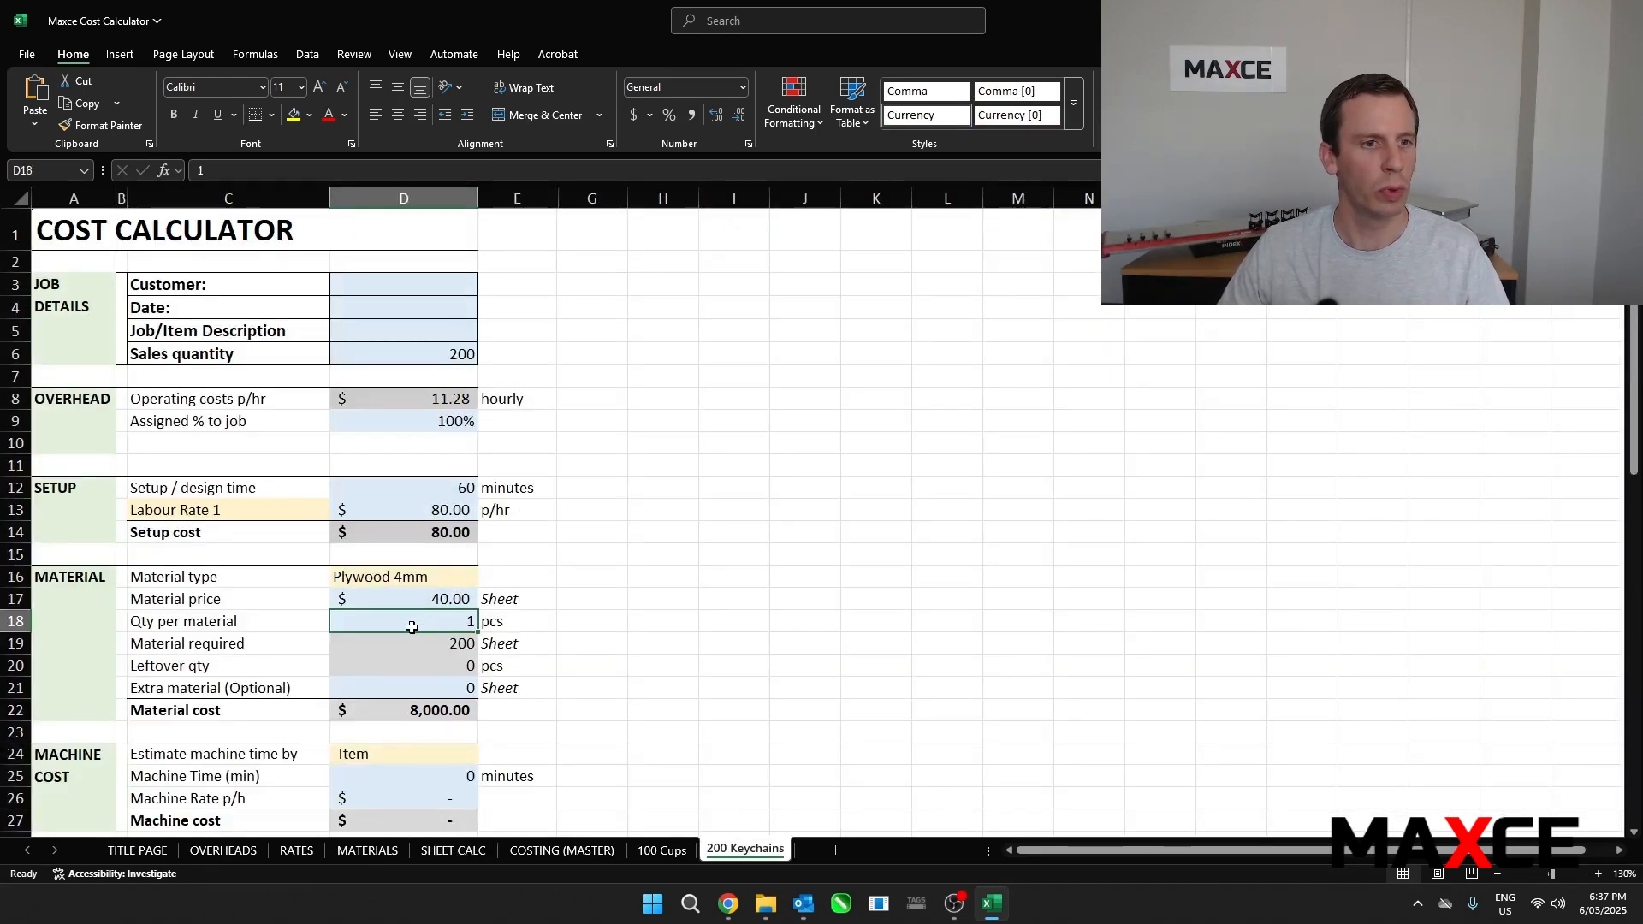
text(05)
click(674, 646)
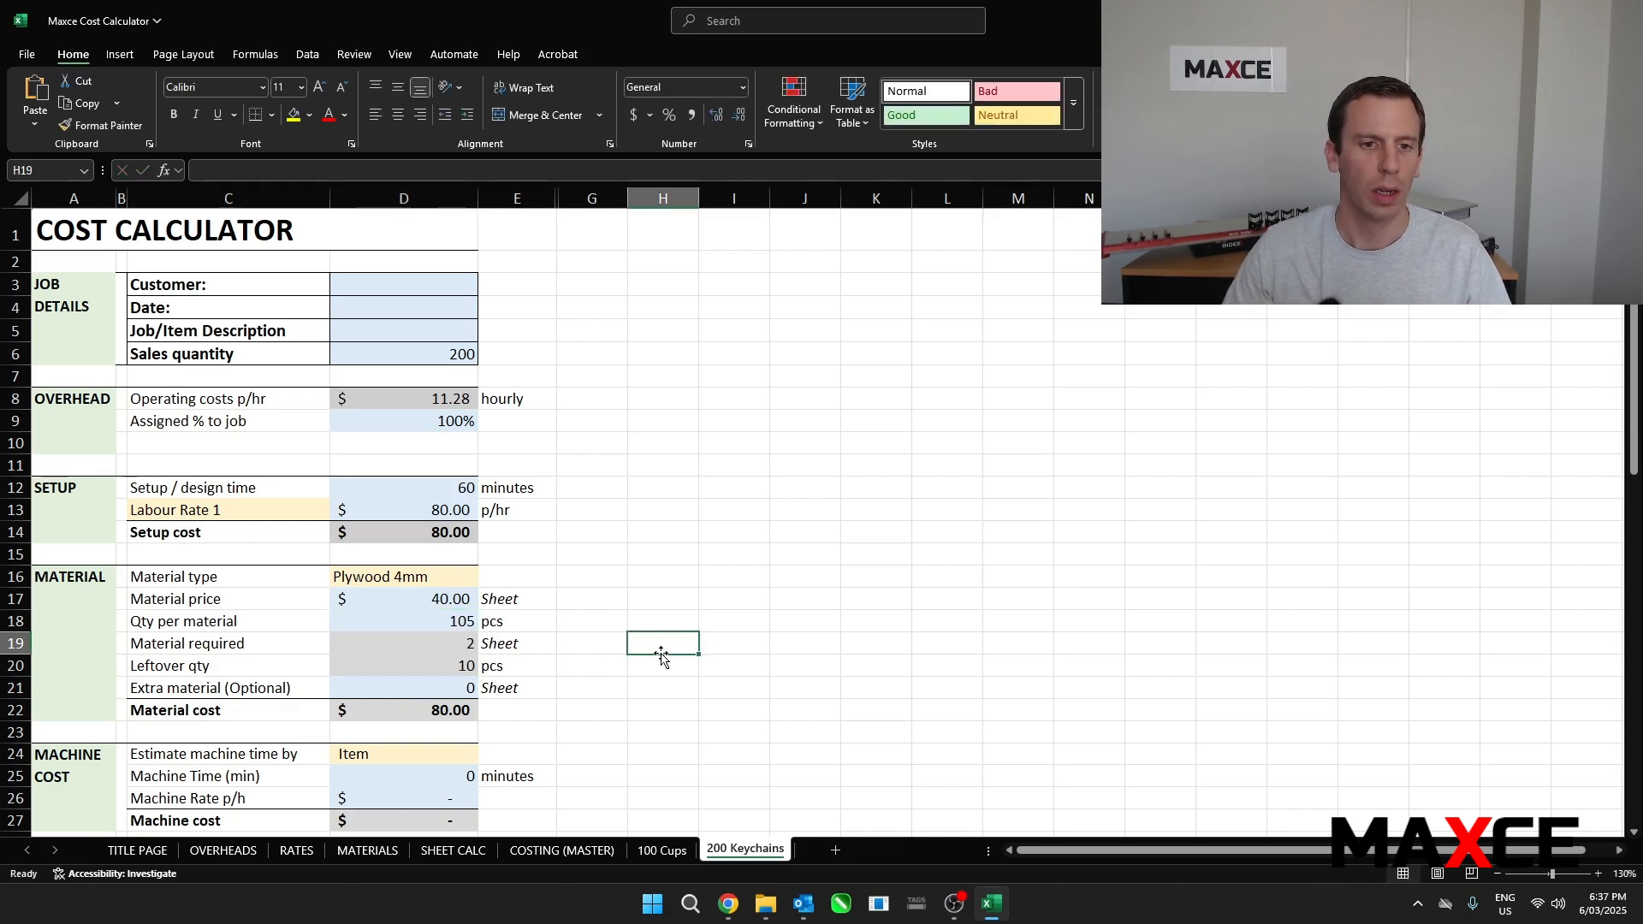
click(429, 646)
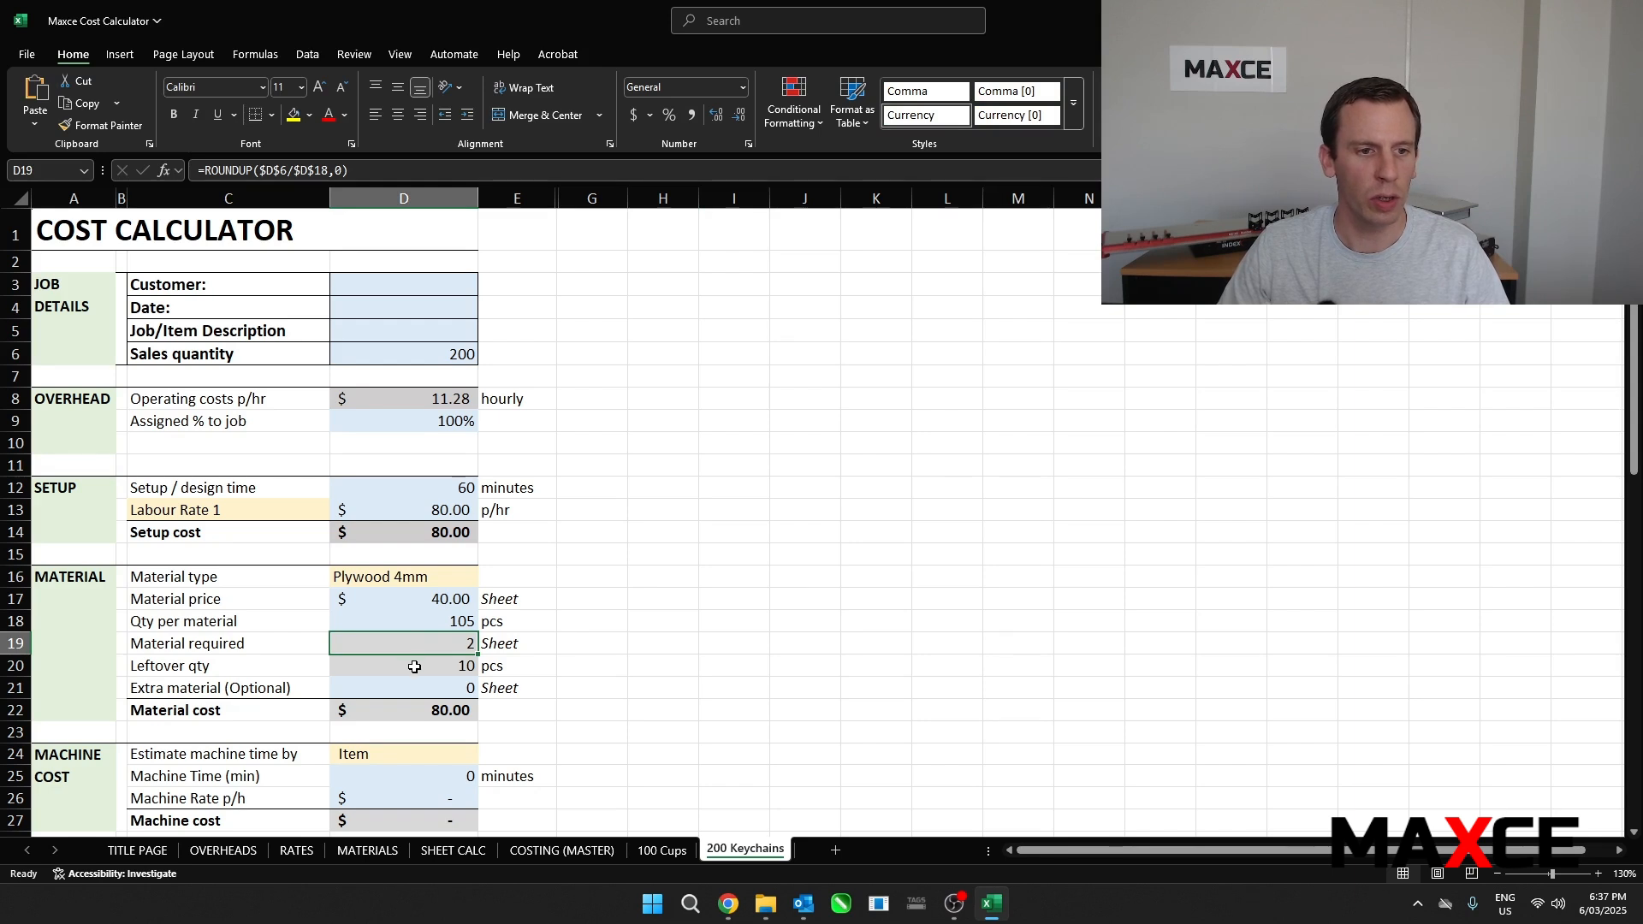
Inspect the Leftover qty and Extra material cells in the keychain job's MATERIAL section
click(430, 678)
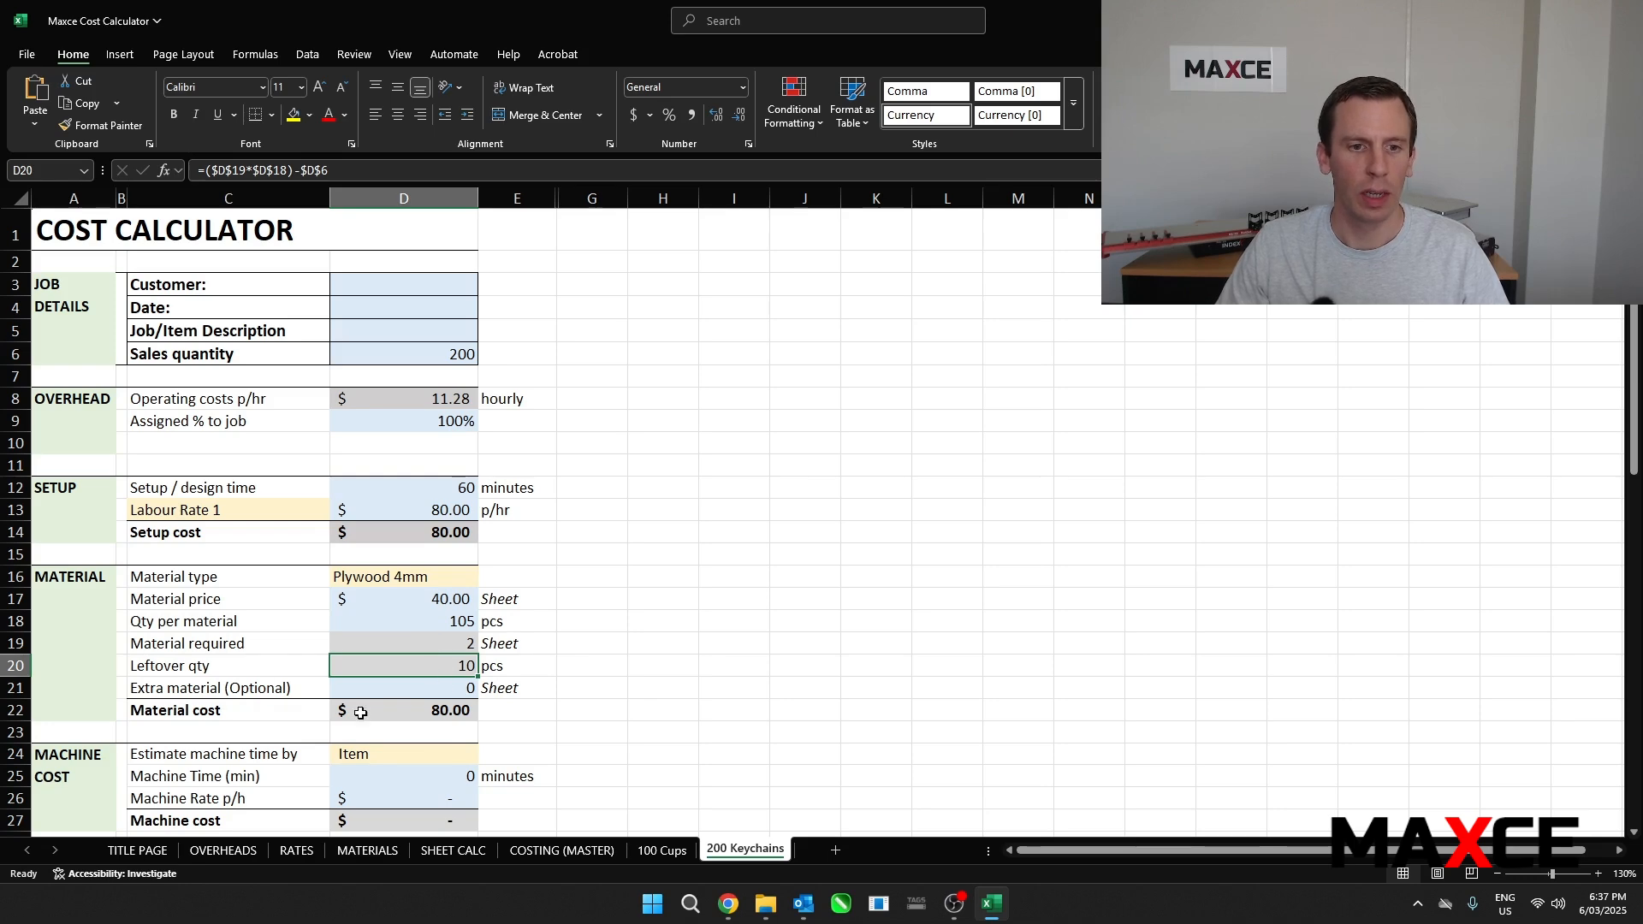
click(453, 695)
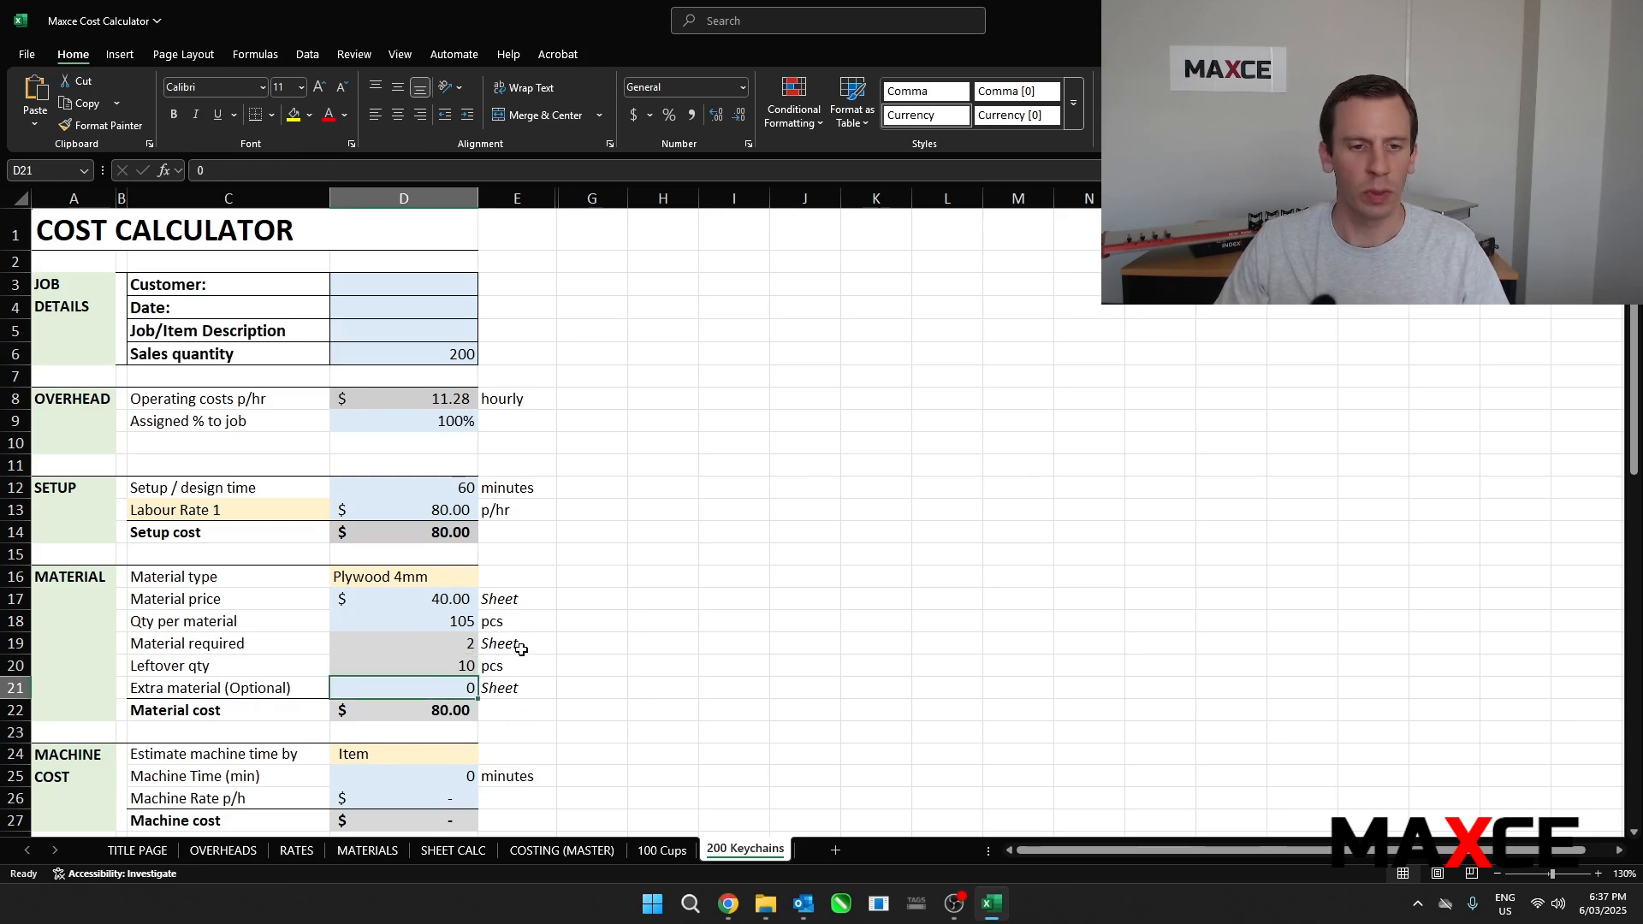
scroll(533, 661, down, 3)
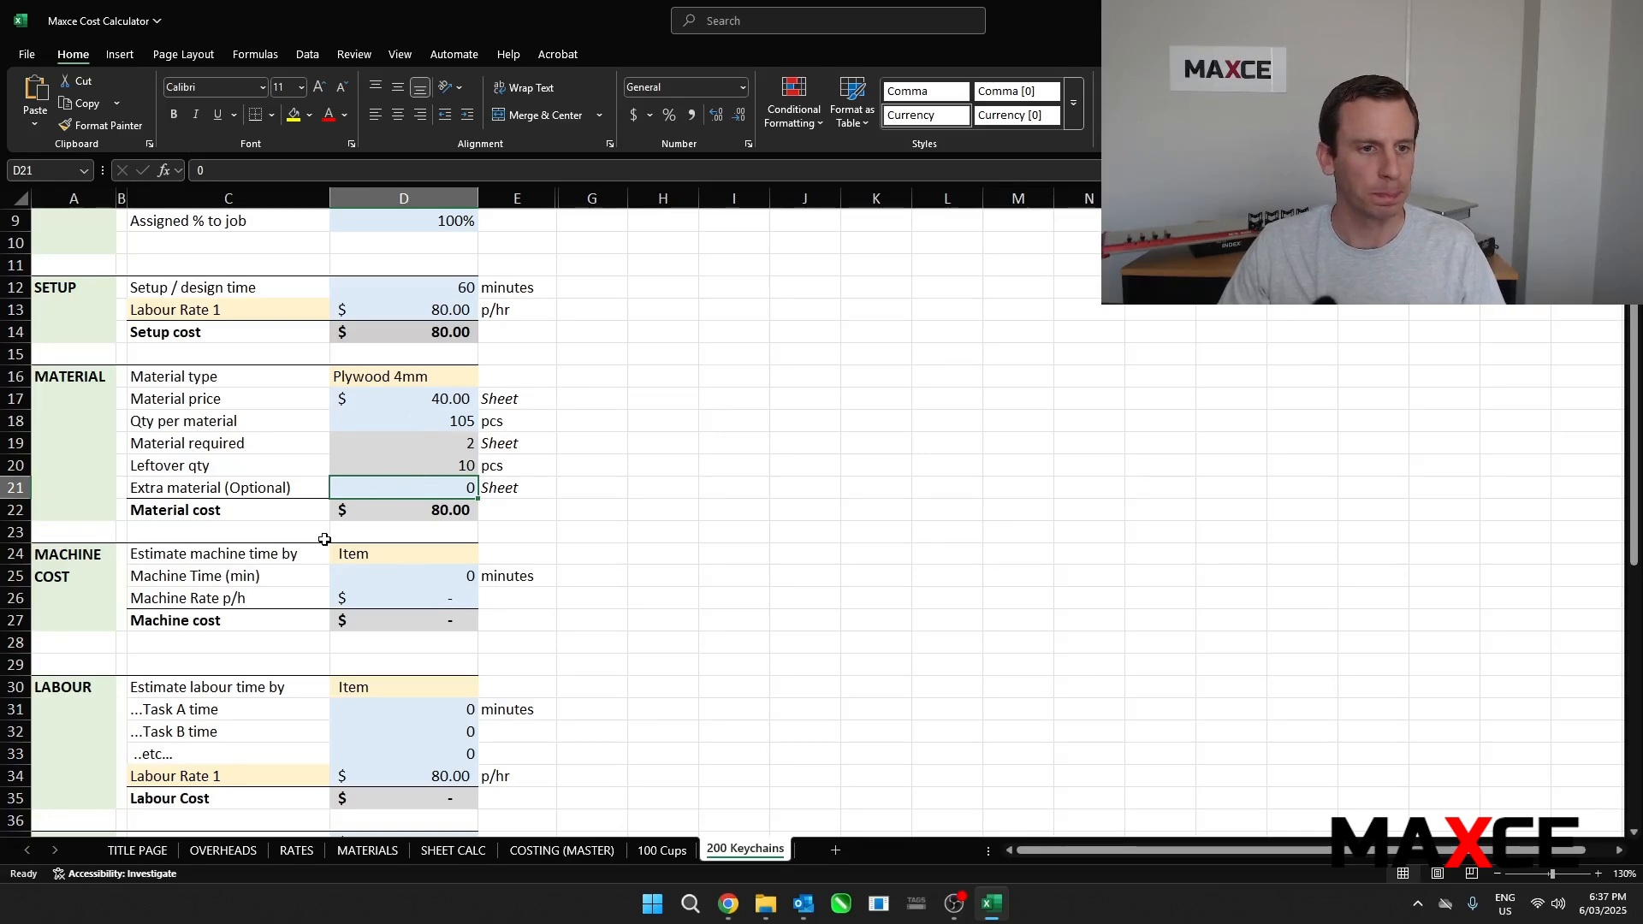
In the MACHINE COST section, estimate machine time by Material piece, with 45 minutes of machine time at a rate of $60 per hour
scroll(331, 536, down, 2)
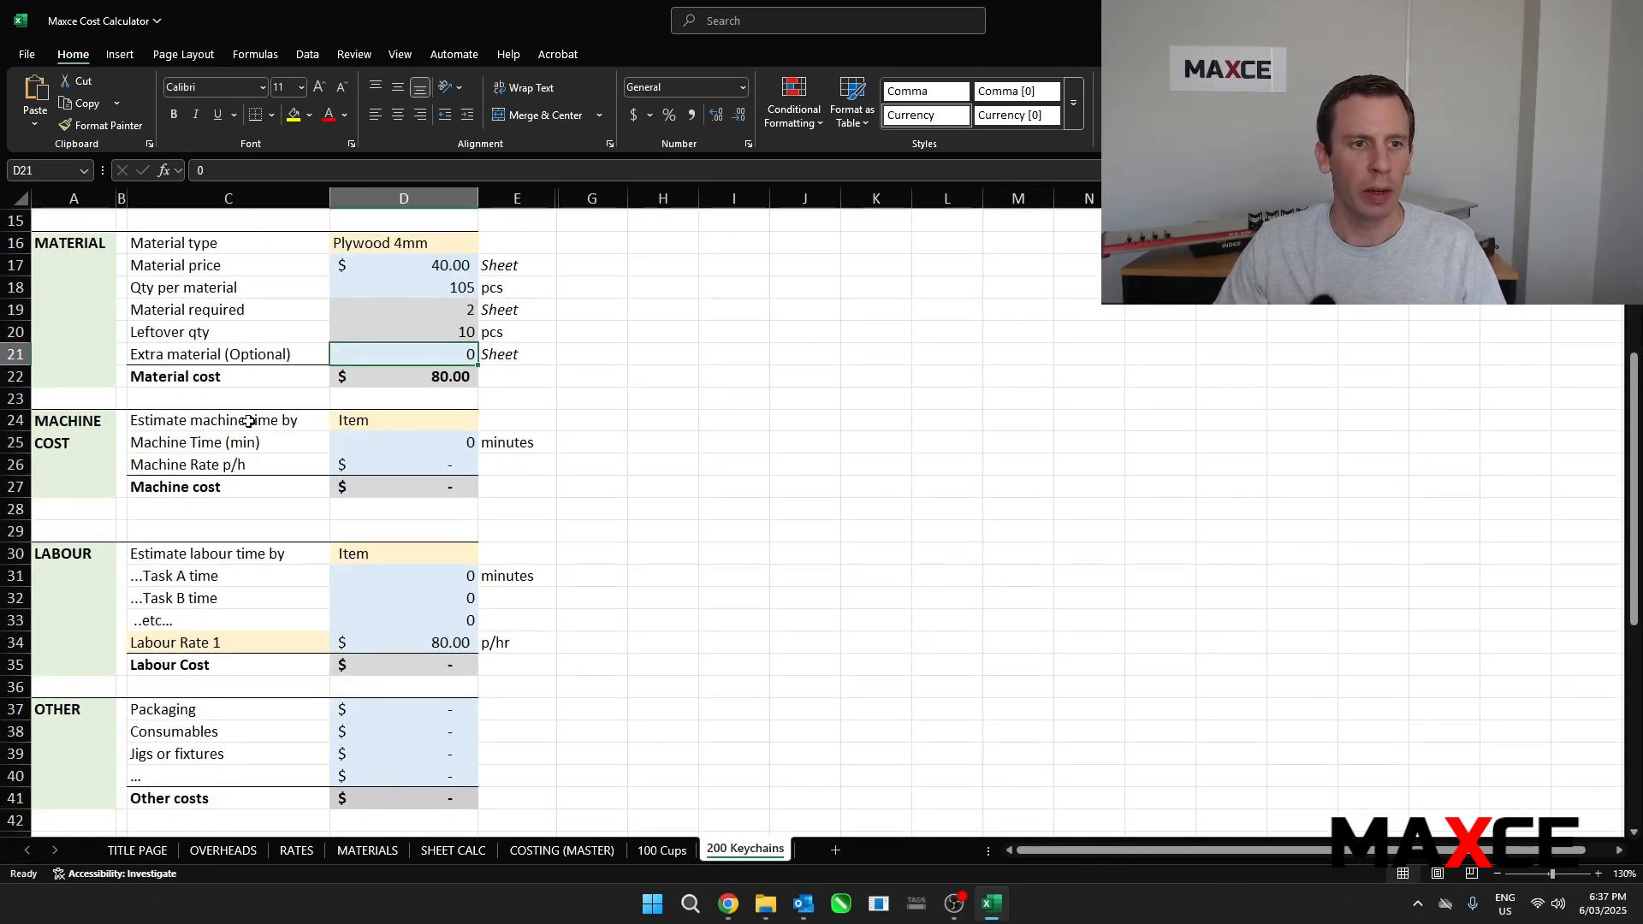
click(471, 423)
click(487, 423)
click(386, 450)
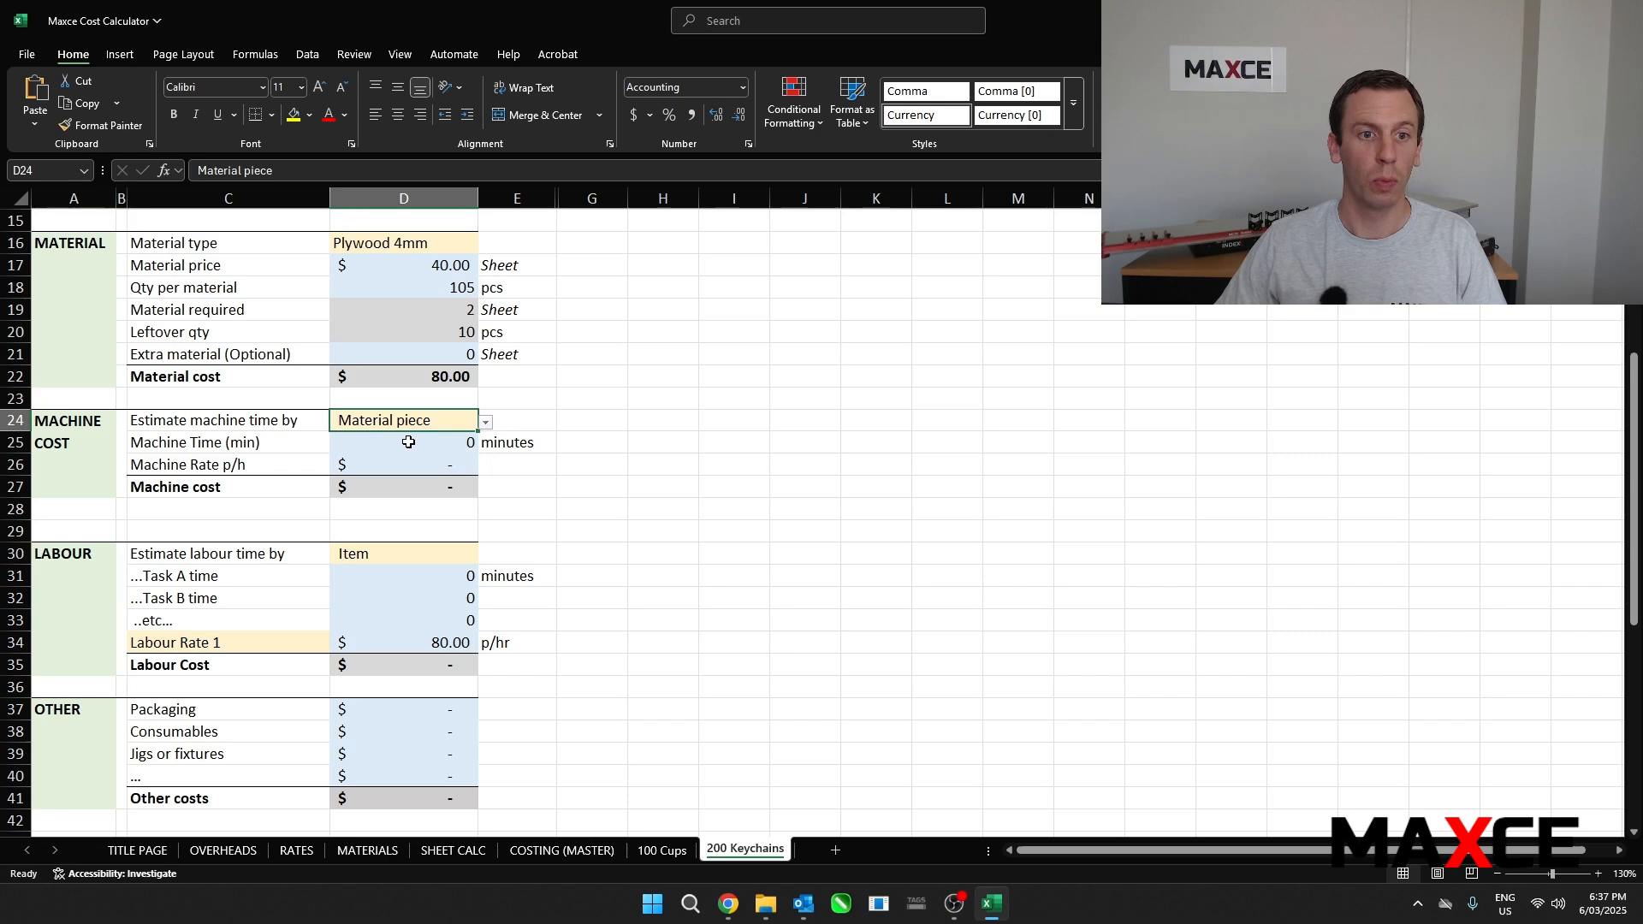
click(409, 441)
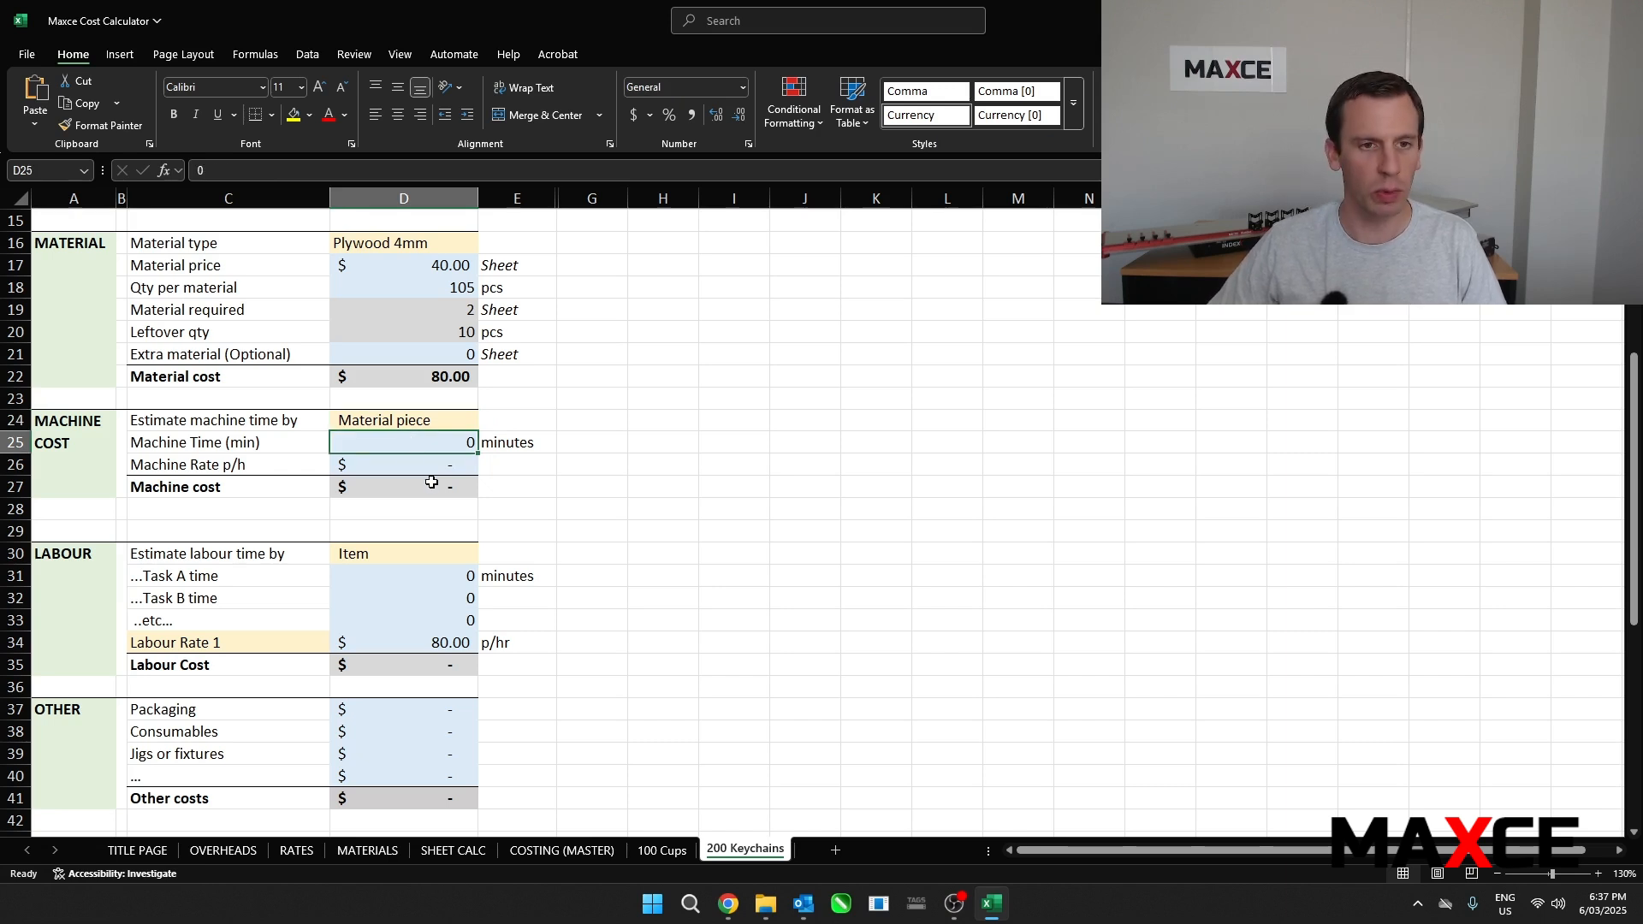
text(45)
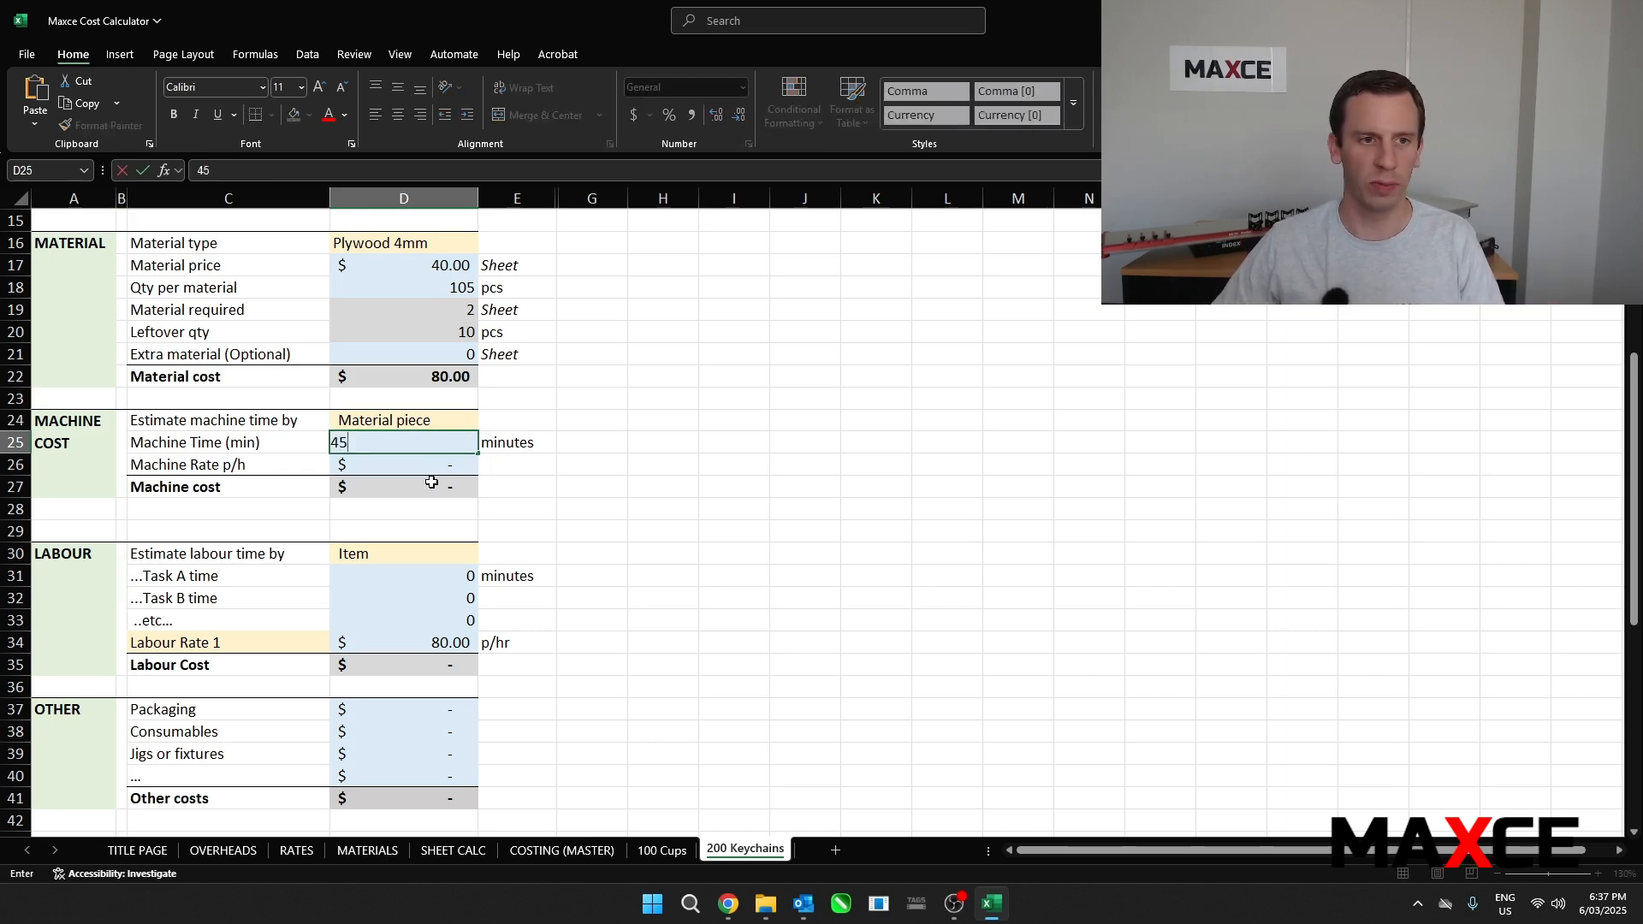
click(443, 467)
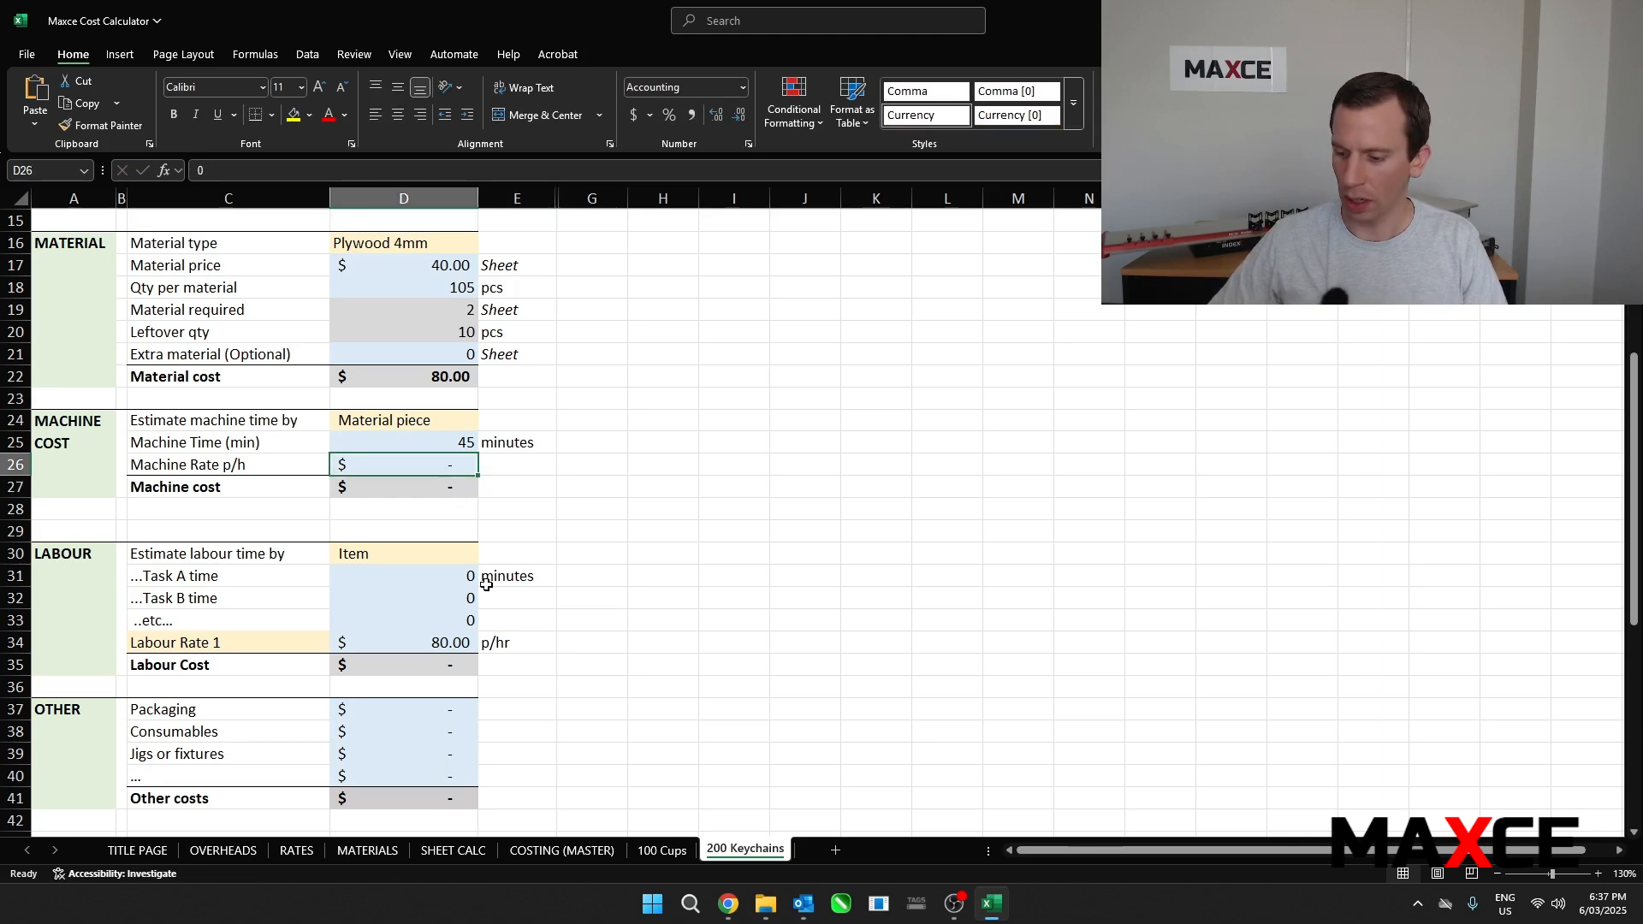
text(60)
click(640, 548)
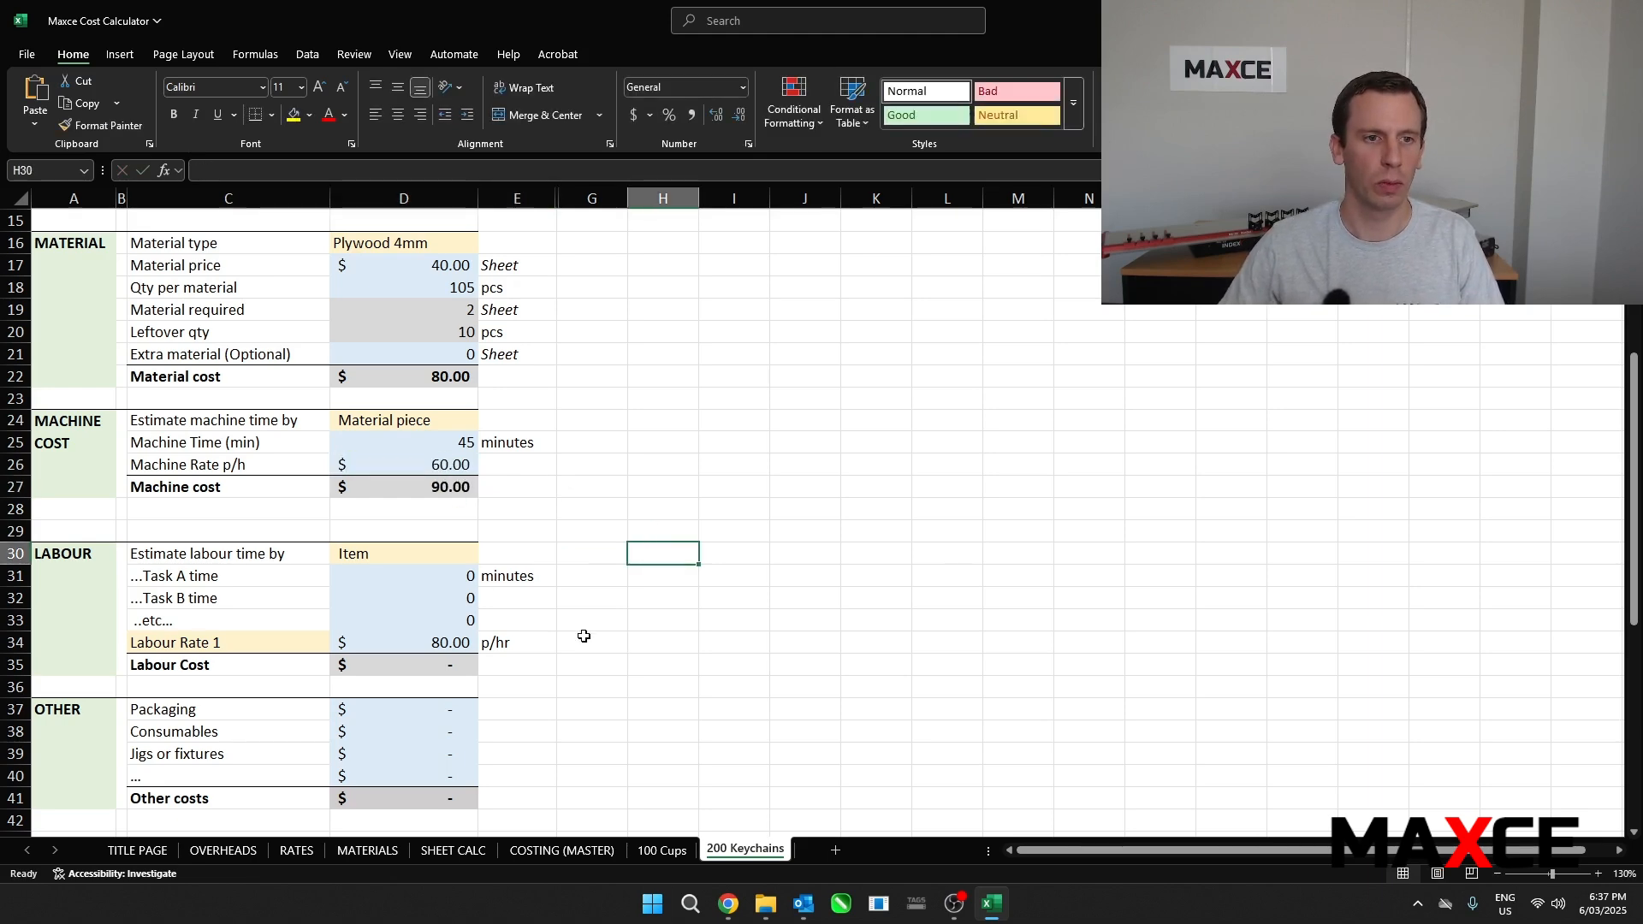
Rename the first task in the LABOUR section as Assembly and set its time to 1 minute
scroll(515, 552, down, 2)
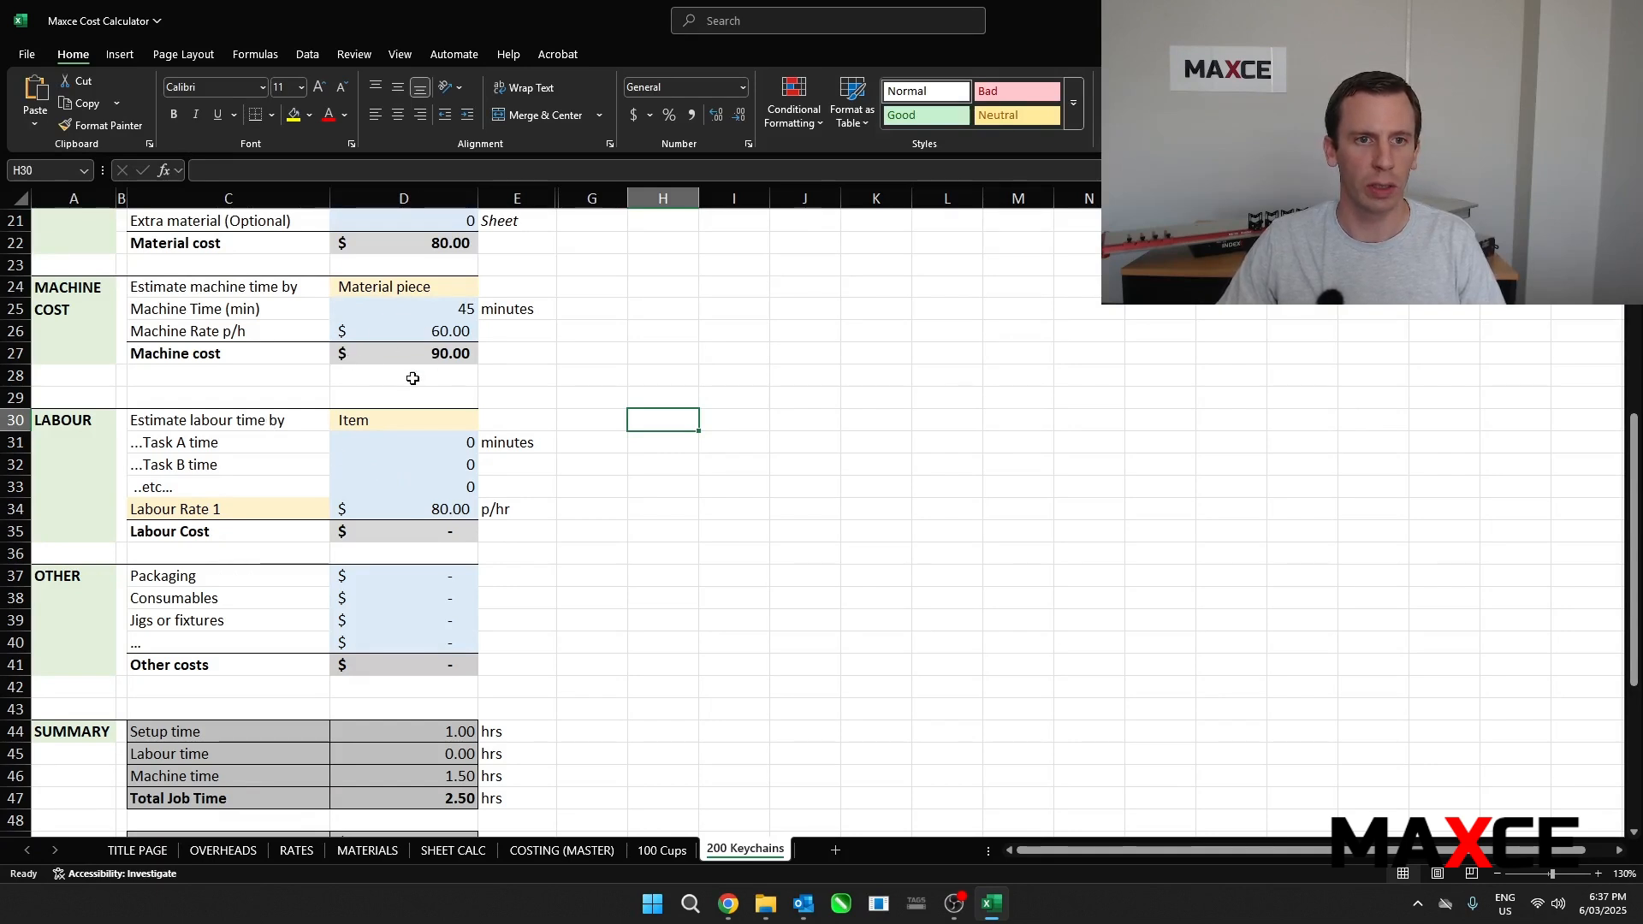
scroll(437, 399, up, 2)
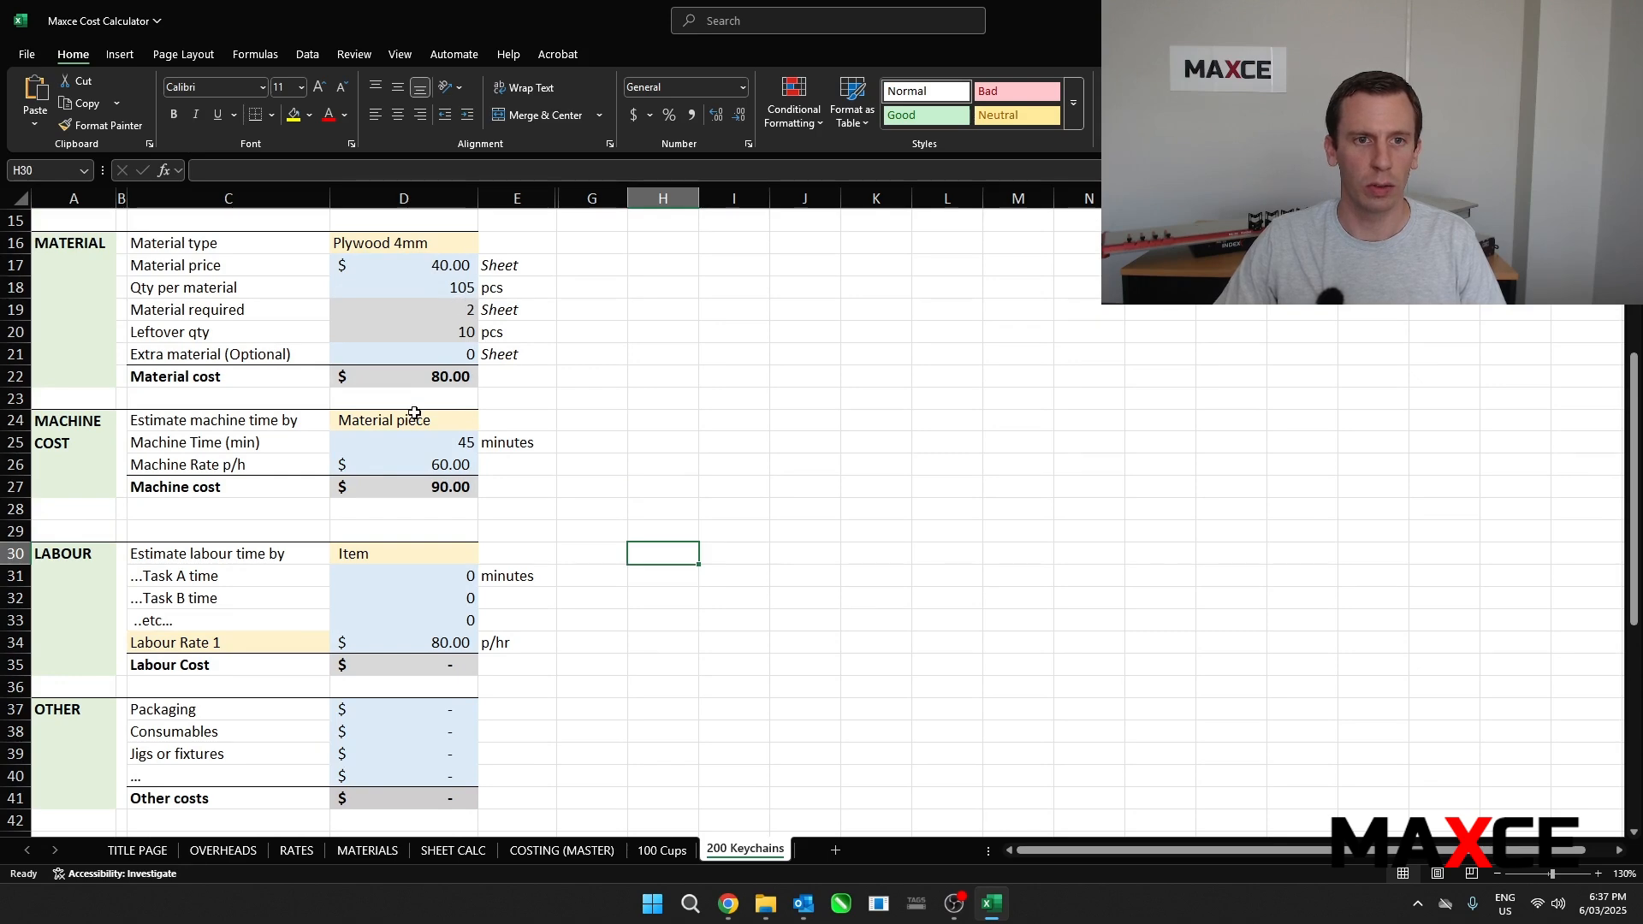
scroll(414, 482, down, 2)
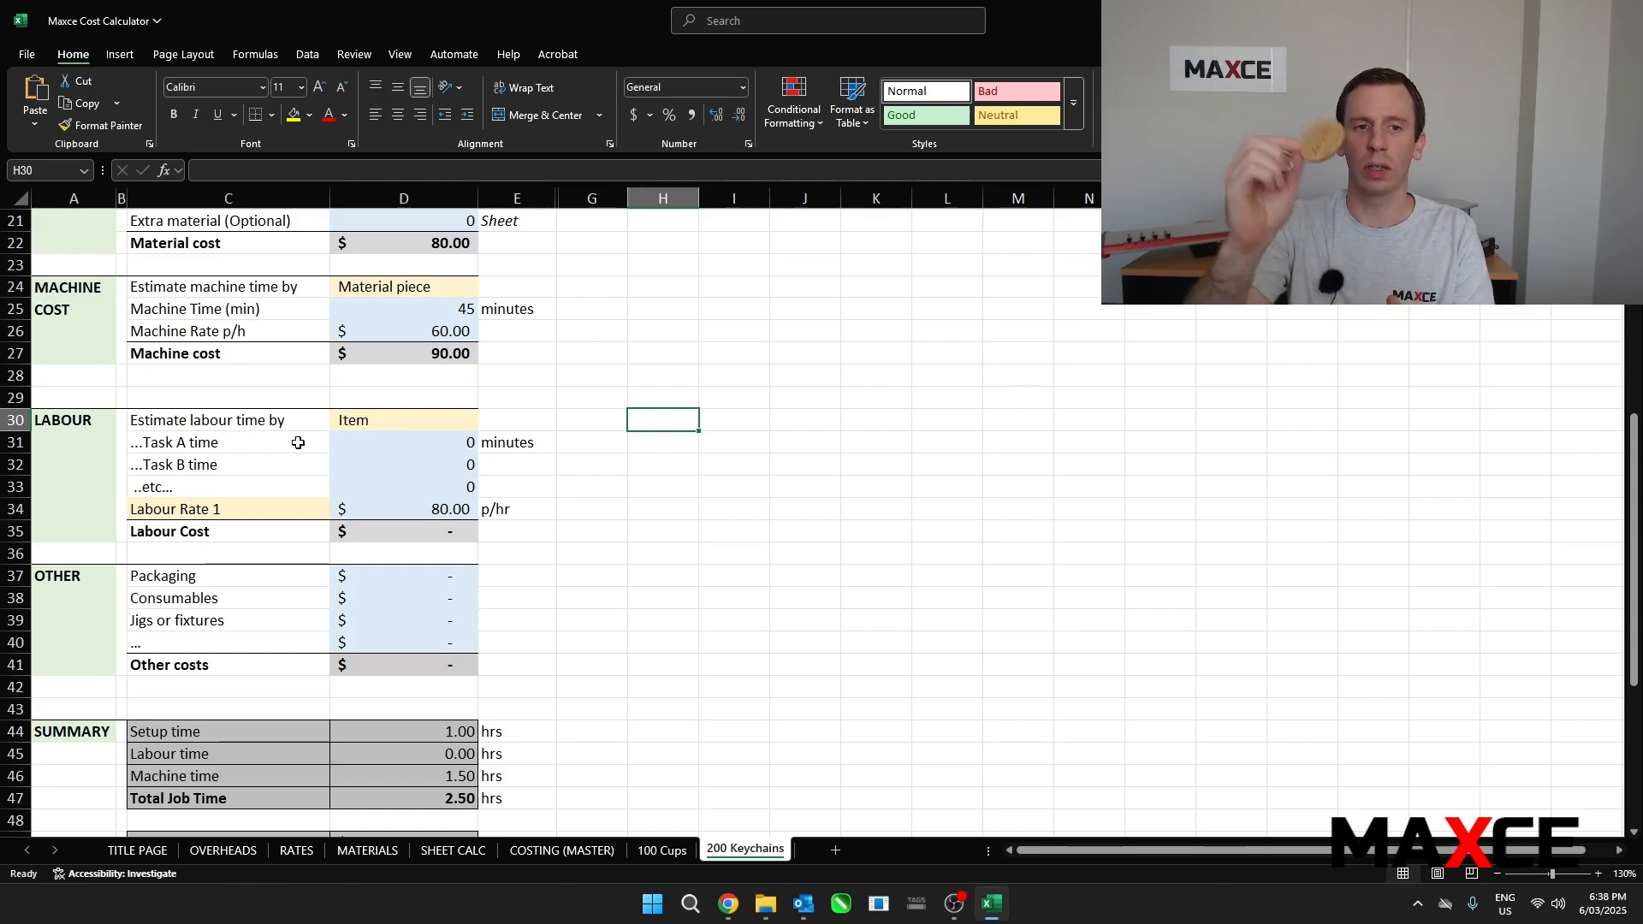
click(269, 443)
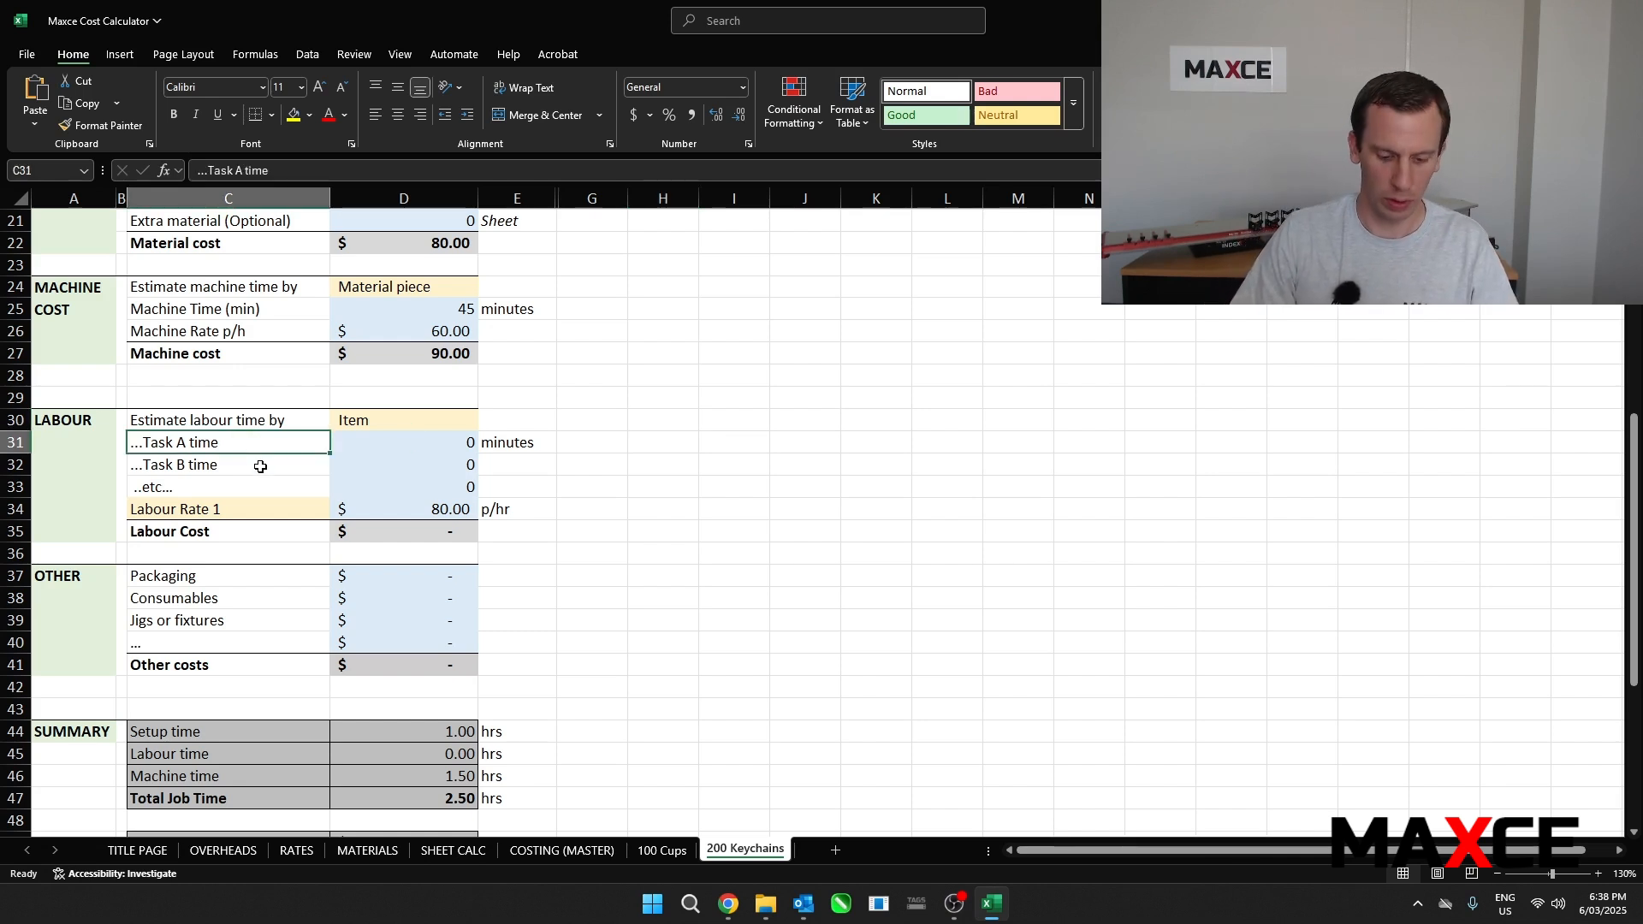
text(Ke)
text(e)
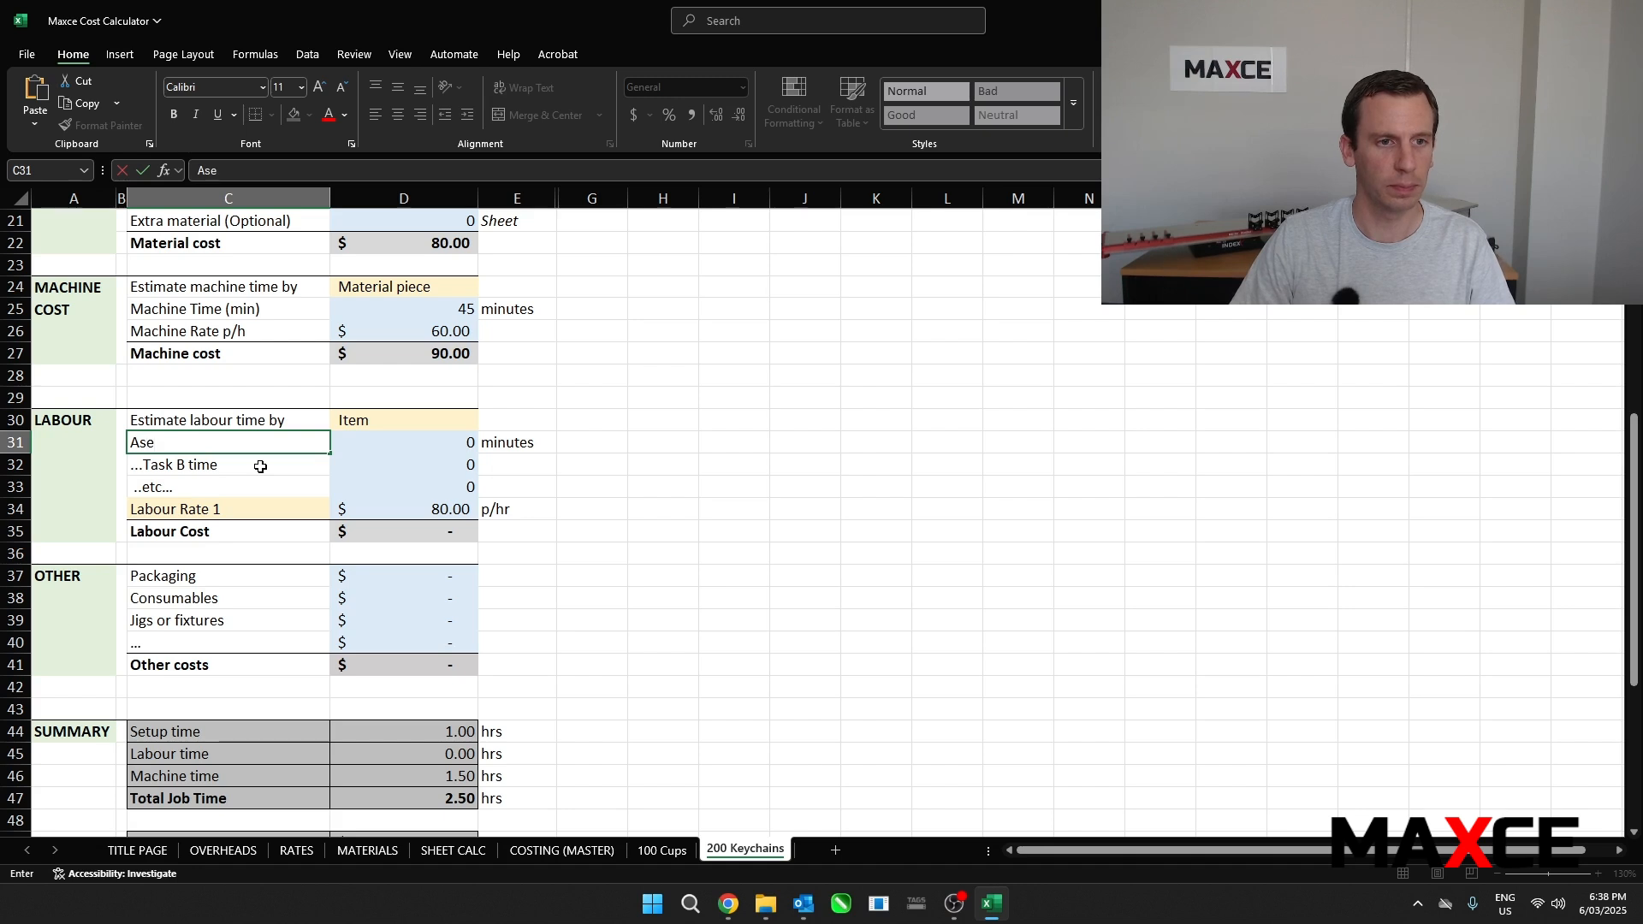
text(mbly)
key(Tab)
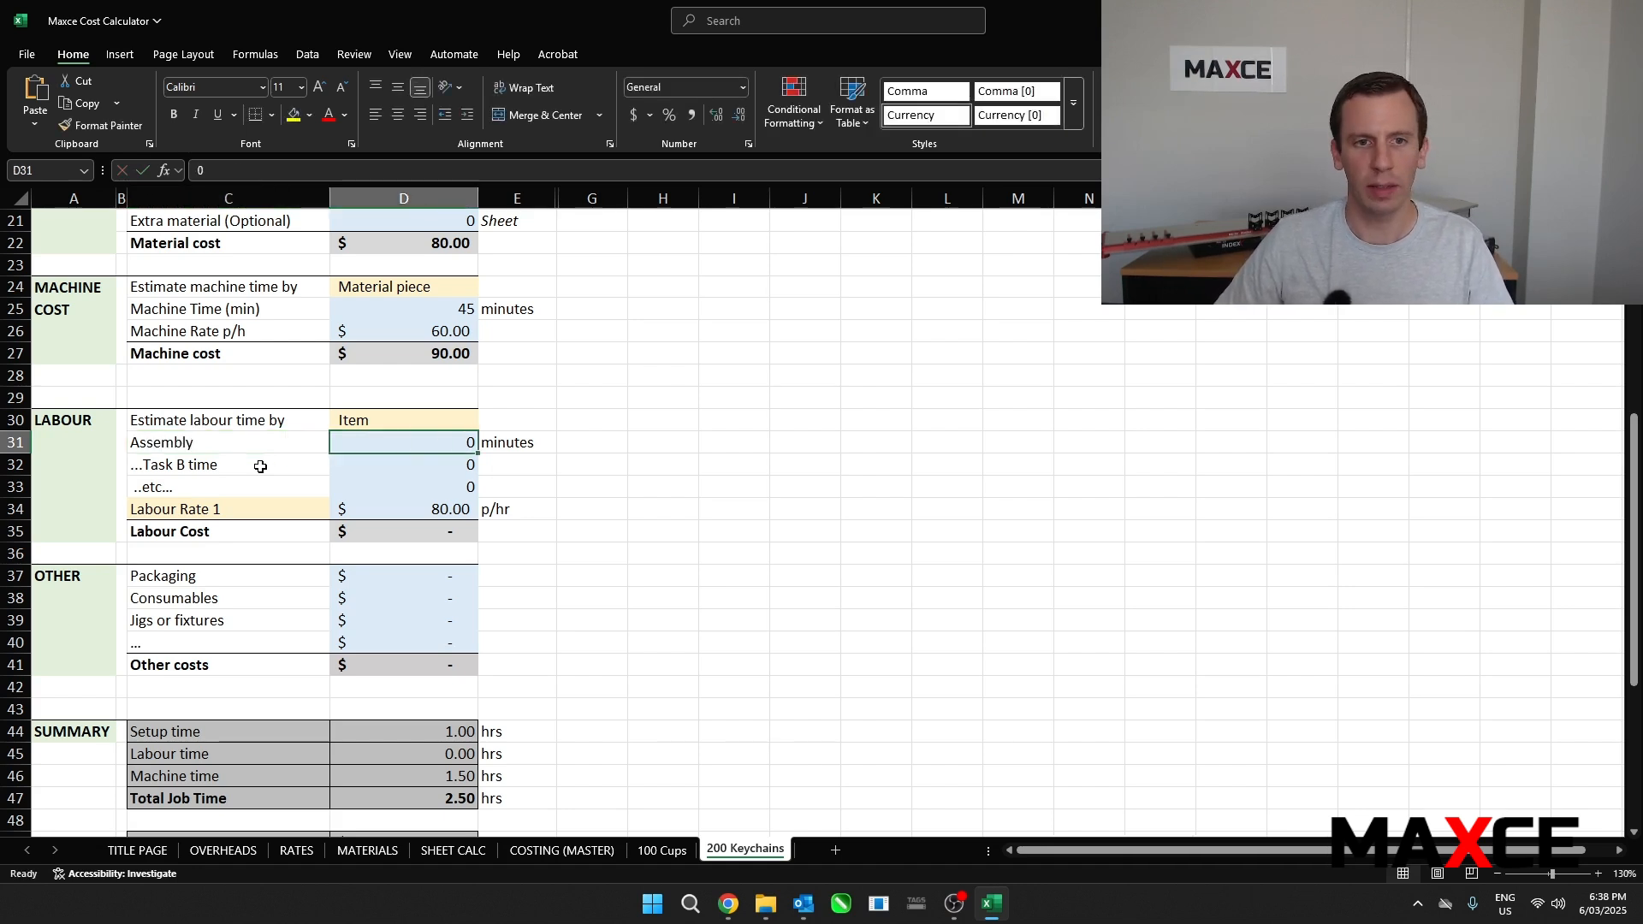
text(1)
Rename the second labour task as Packing and set its time to 0.5 minutes
click(260, 466)
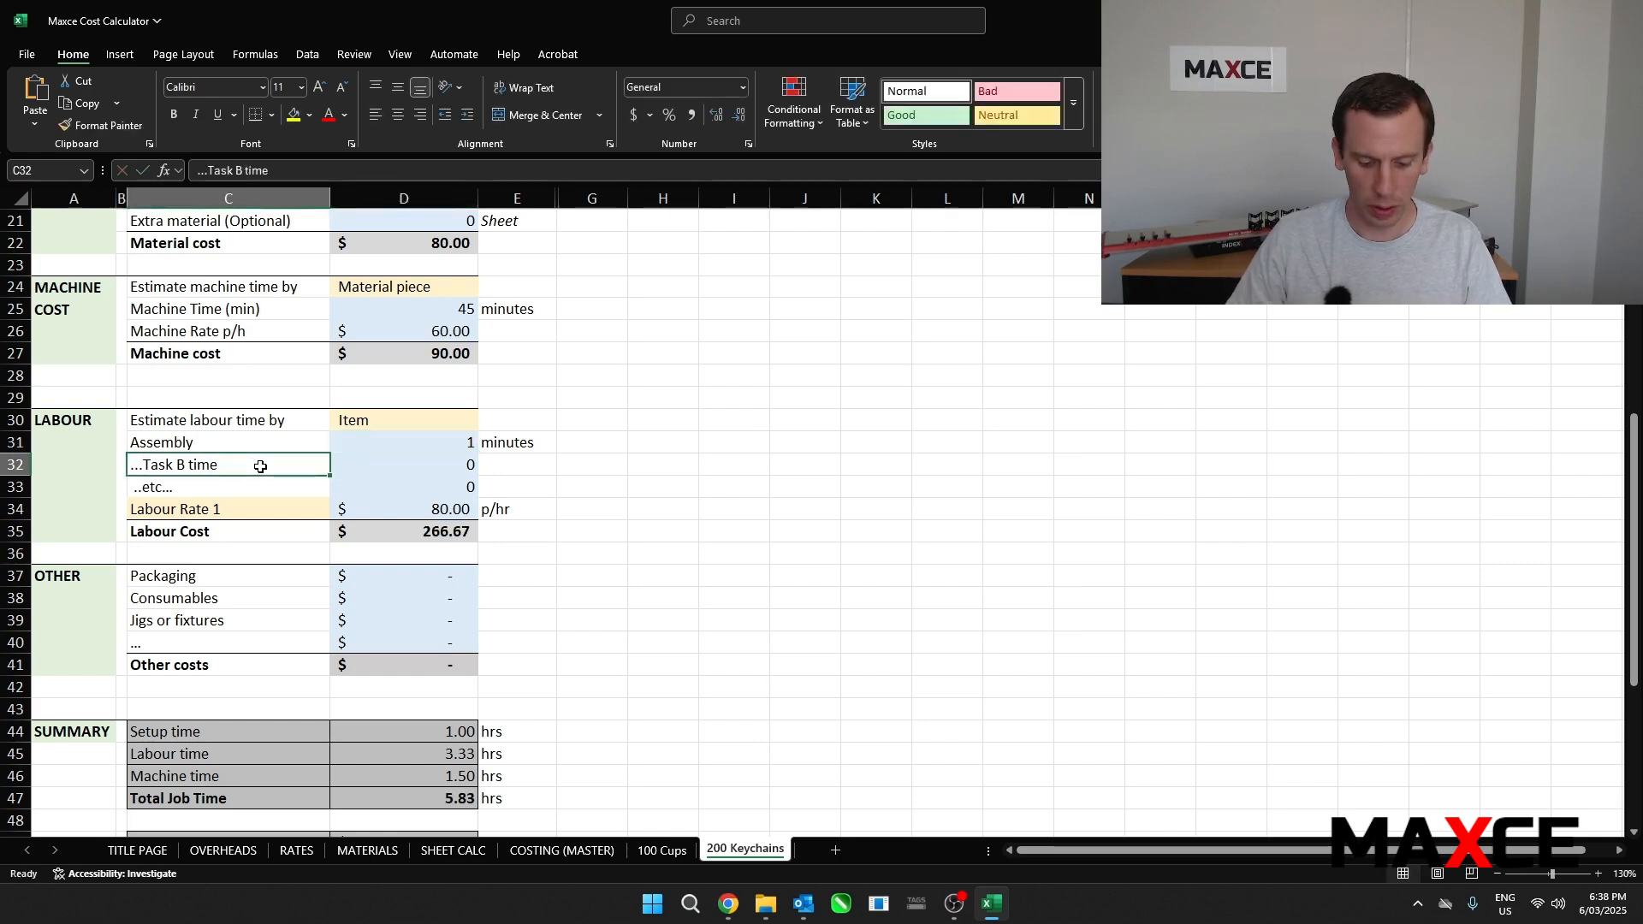
text(Packing)
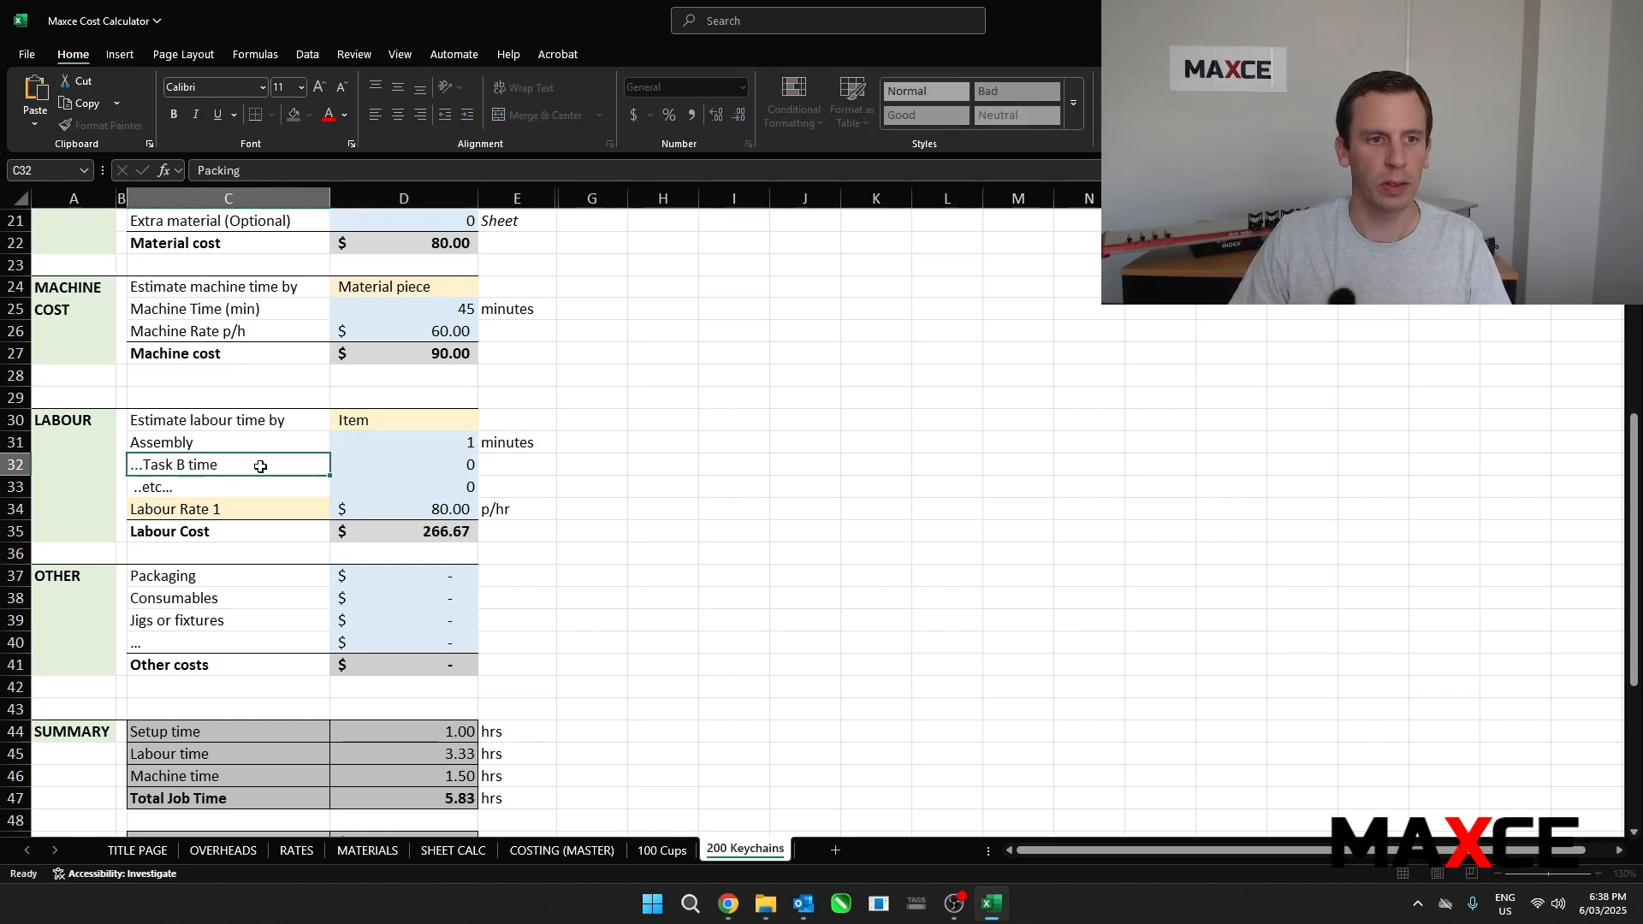
key(Tab)
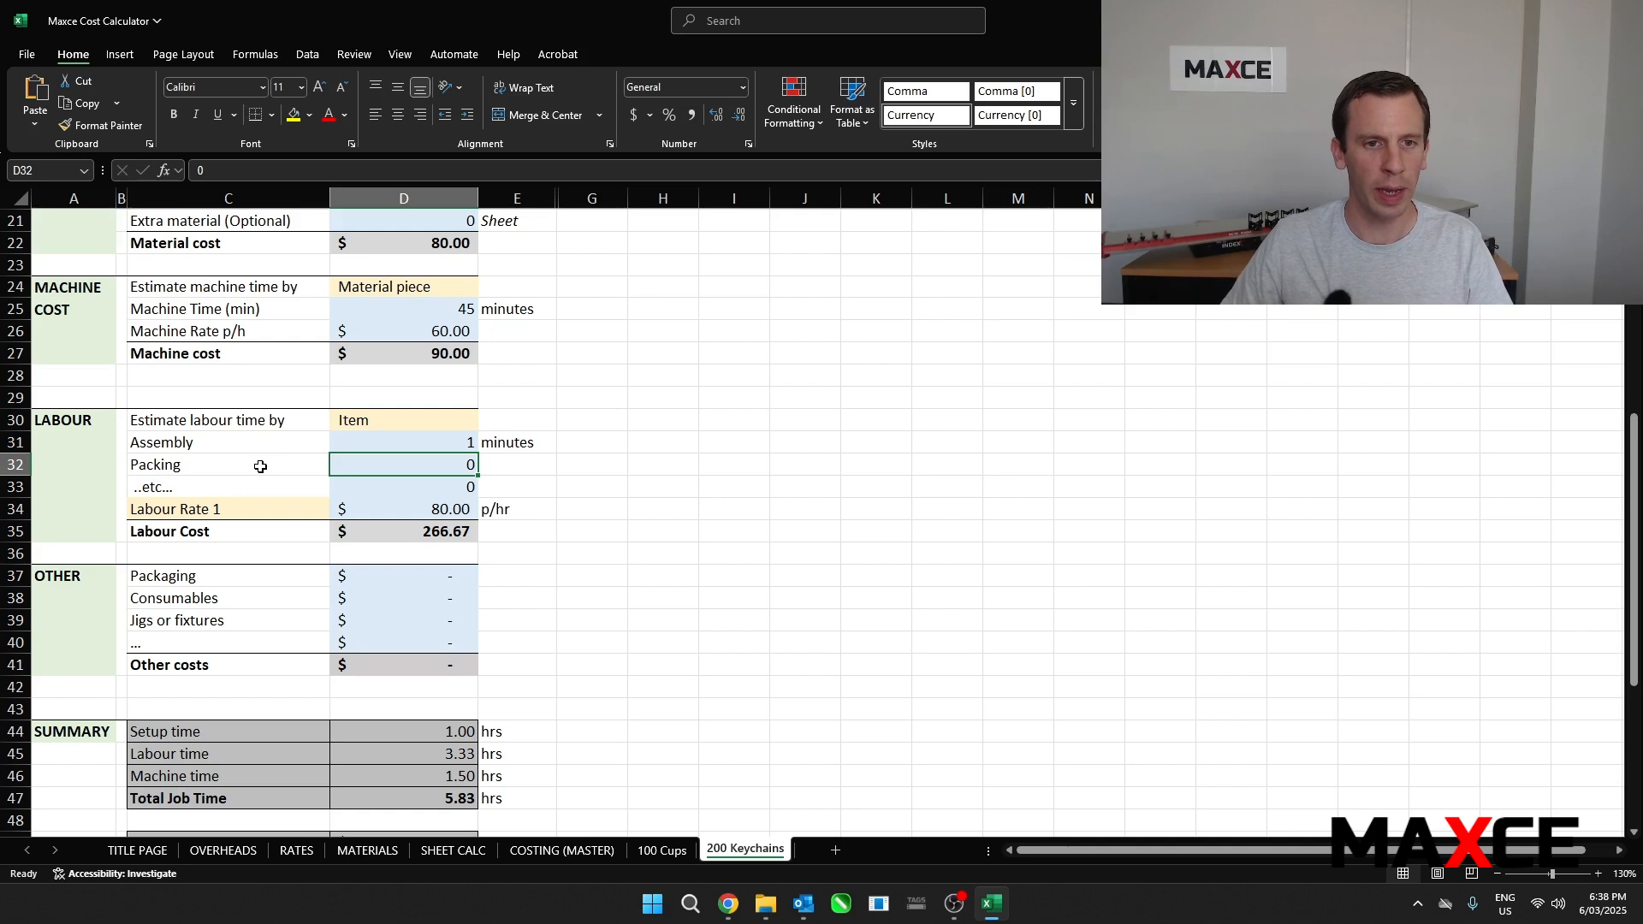
text(0.5)
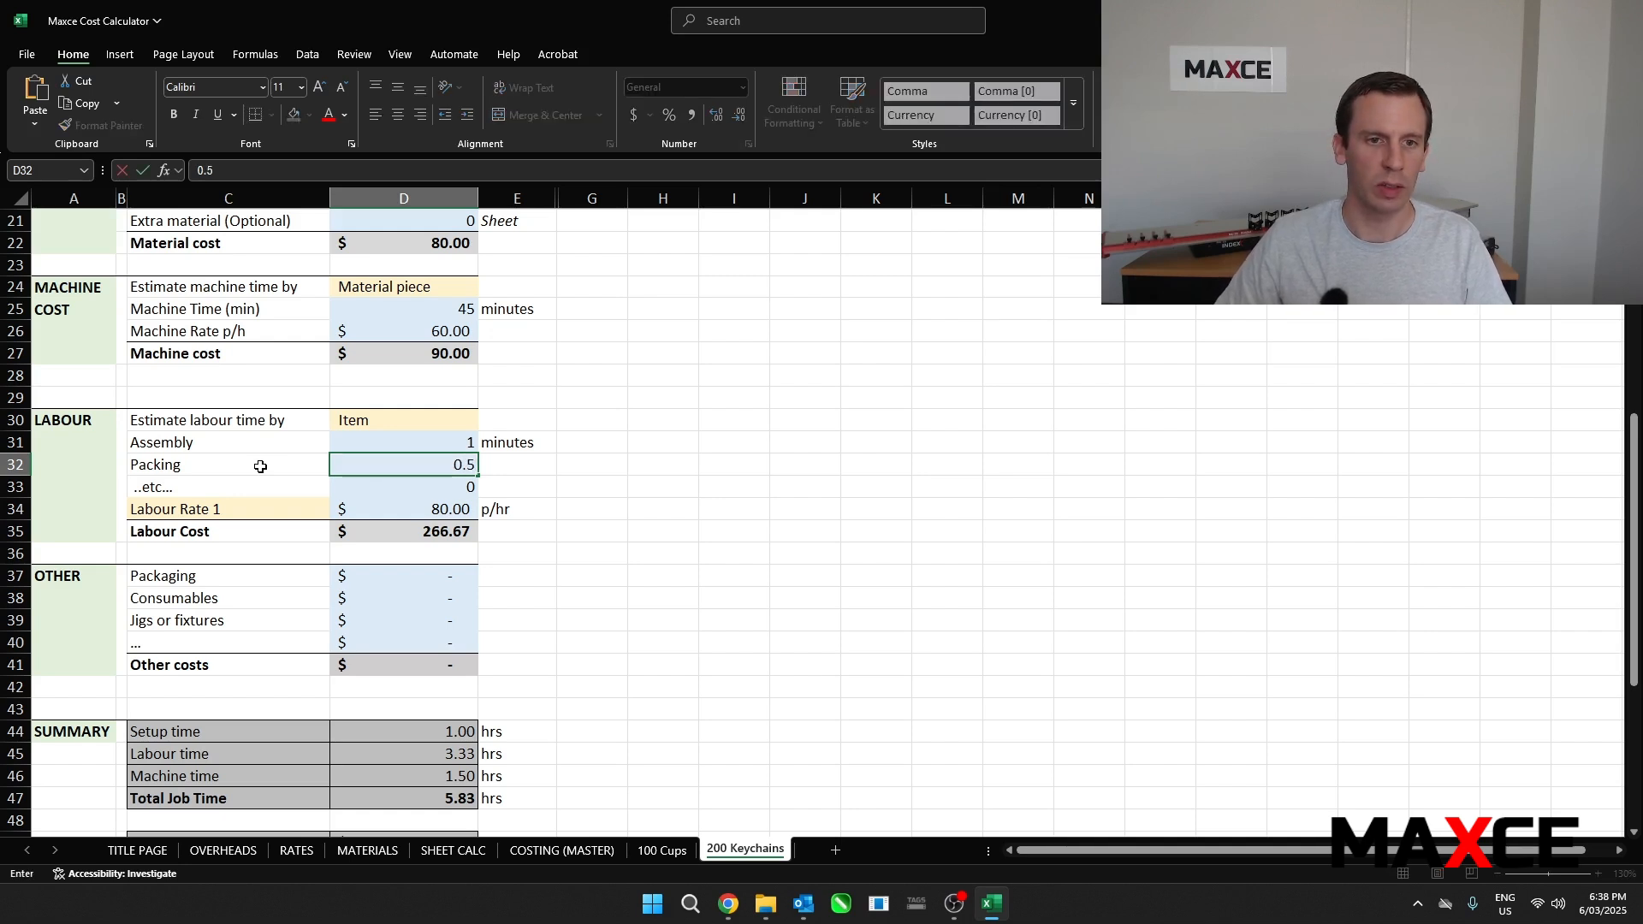
key(Return)
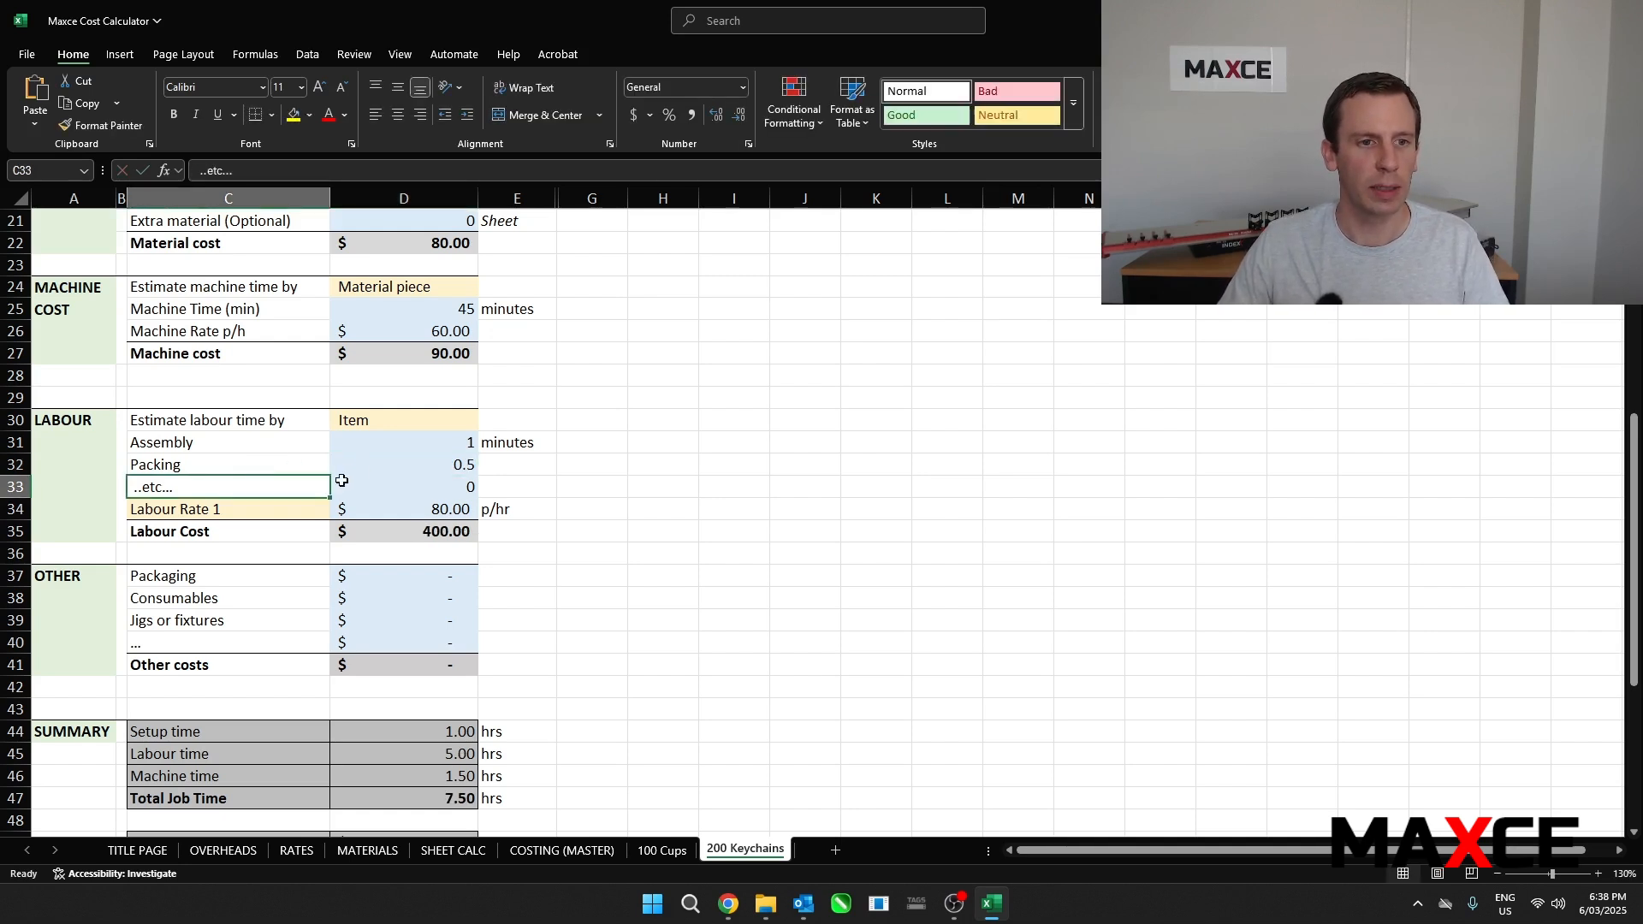
Switch the LABOUR section's rate to Labour Rate 3
click(304, 511)
click(338, 510)
click(214, 559)
click(646, 540)
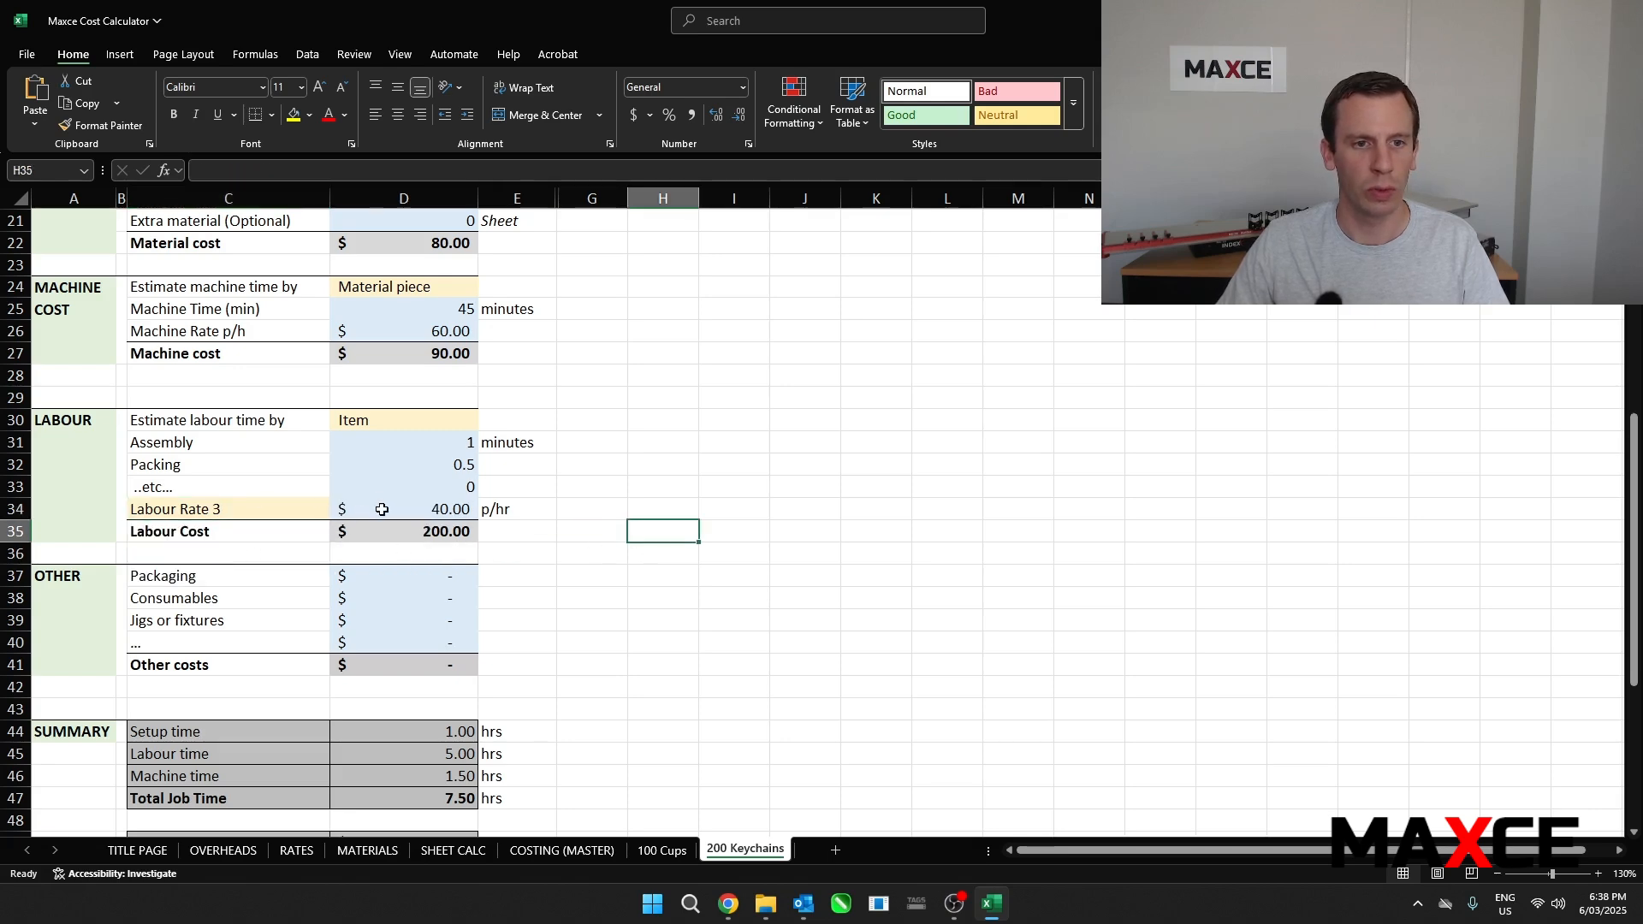
Enter a packaging cost of $5 in the OTHER section and leave Consumables empty
scroll(381, 507, down, 2)
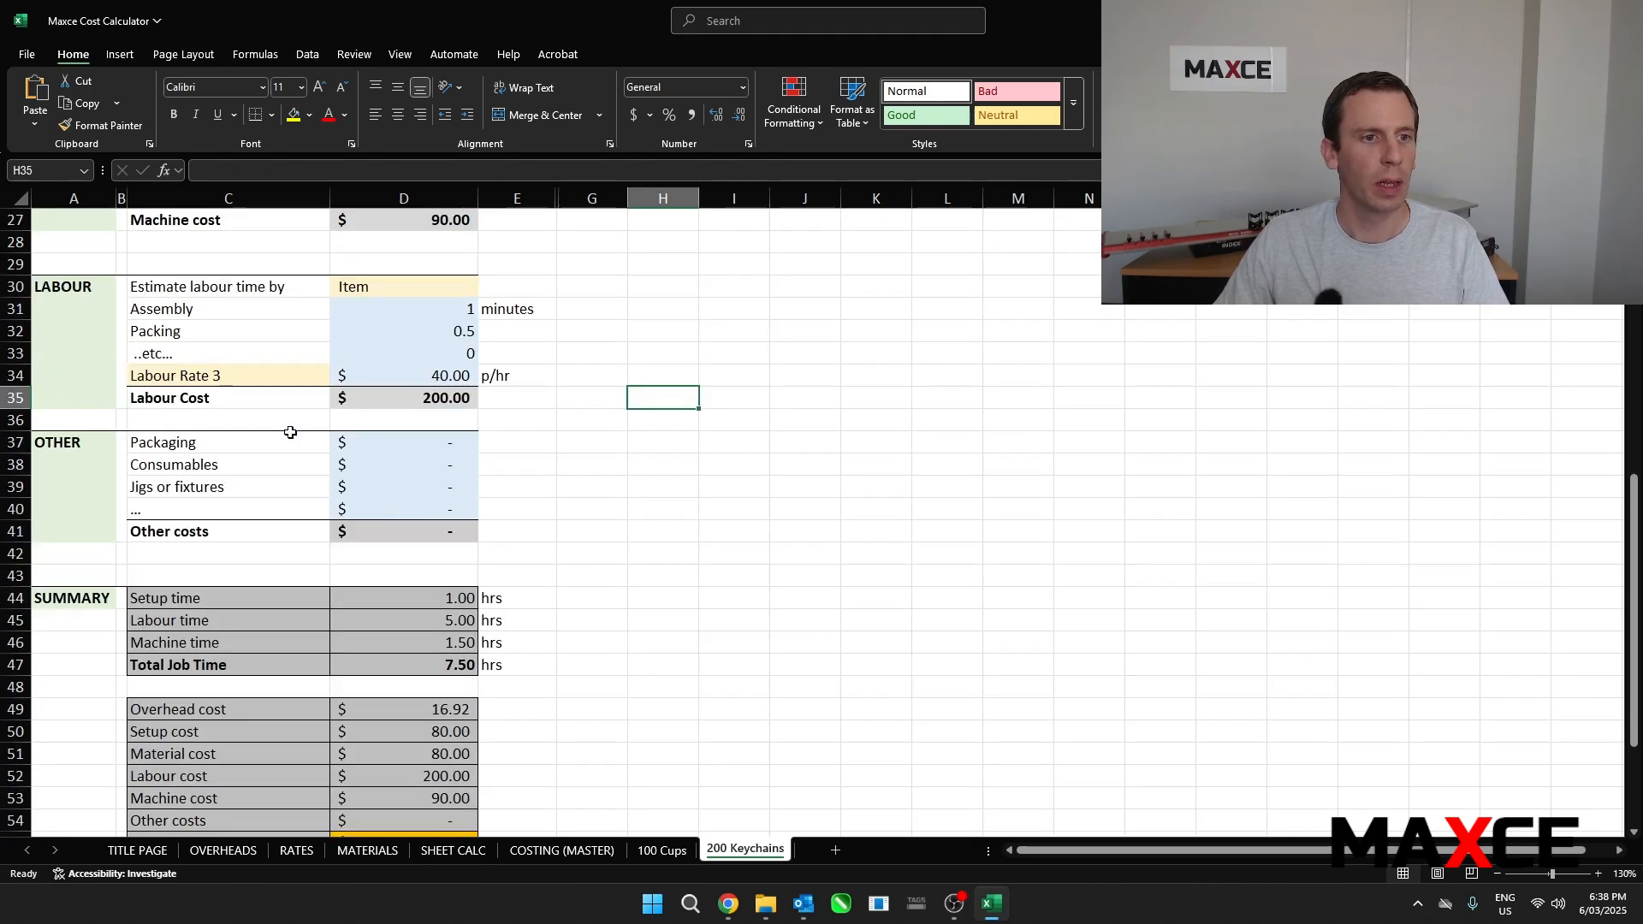
click(403, 443)
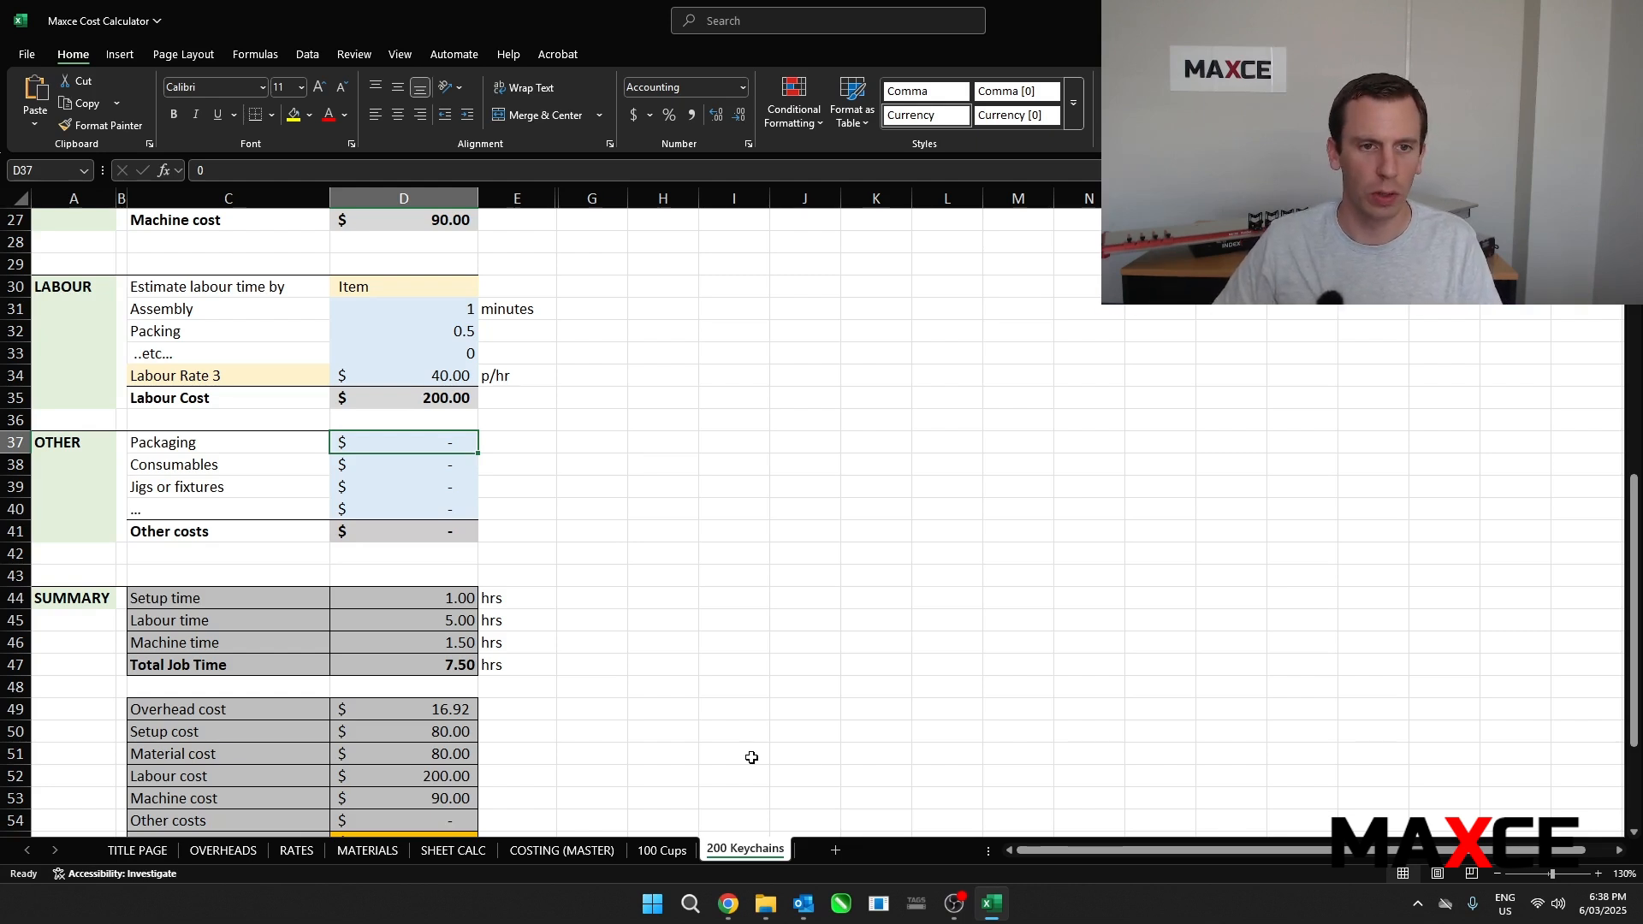
text(5)
key(Return)
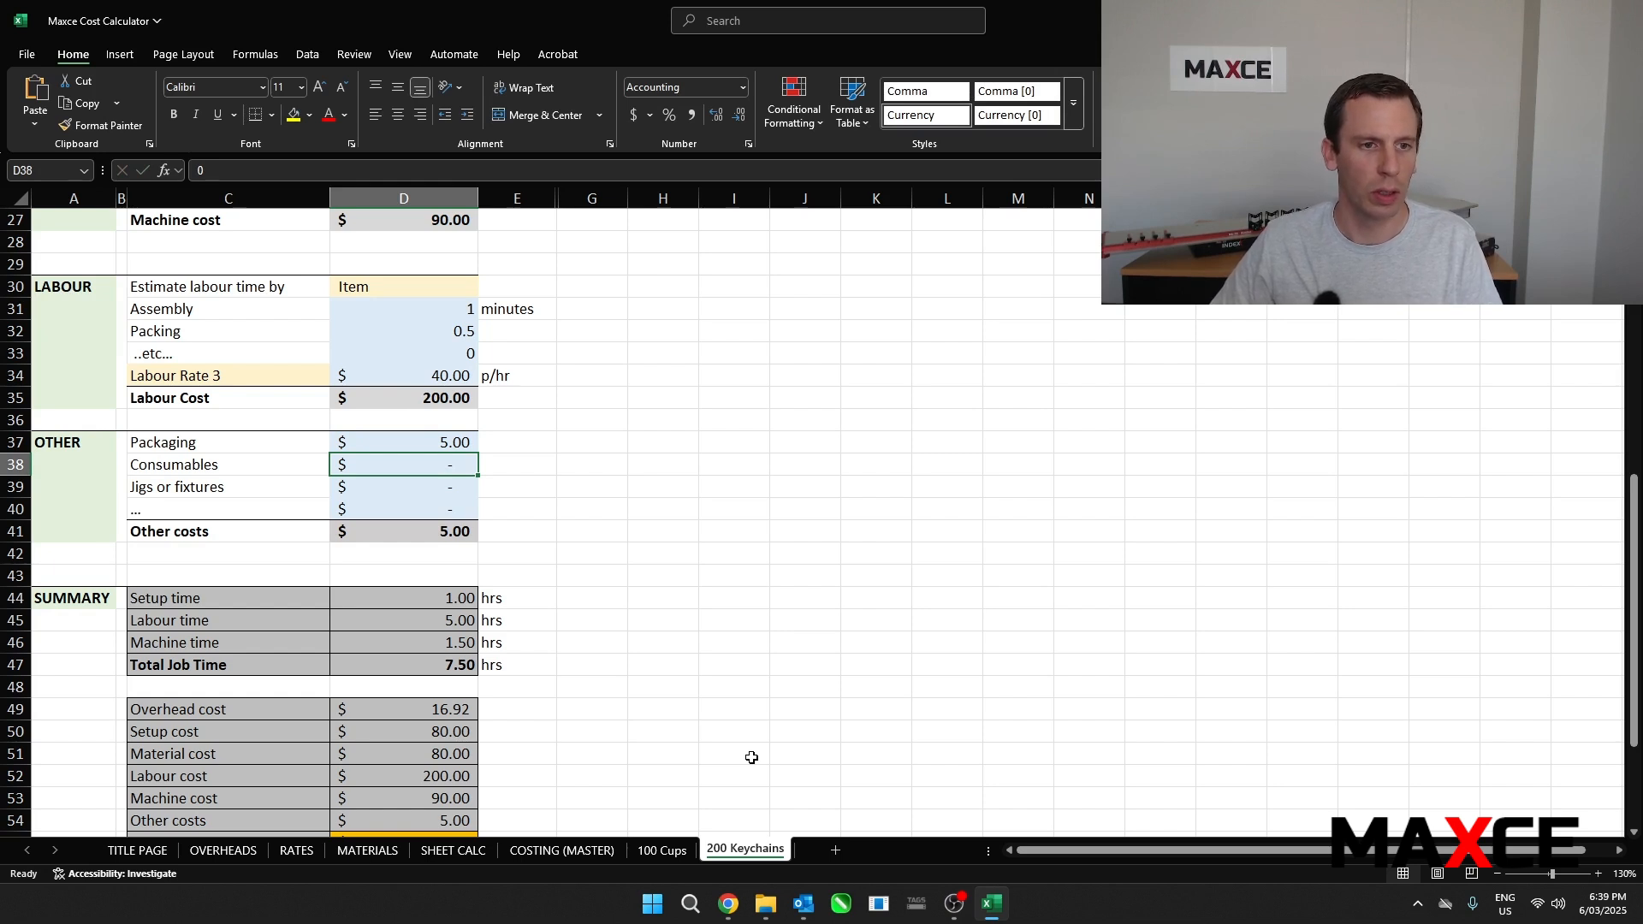
key(Return)
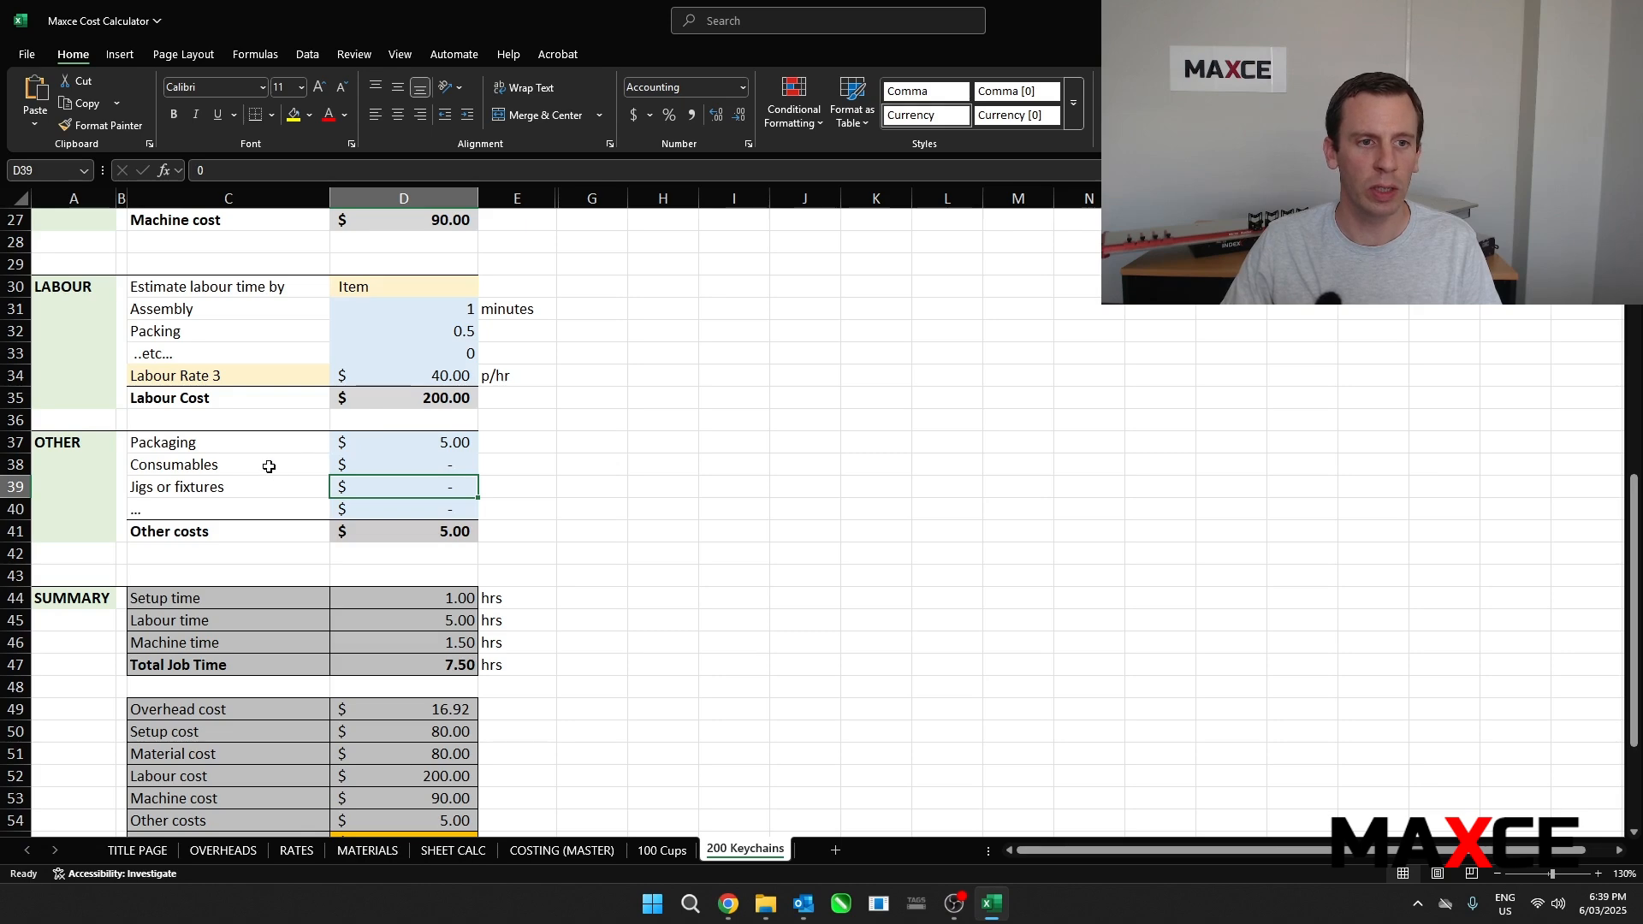
Inspect the labour time, machine time and total job time in the SUMMARY section
scroll(417, 429, down, 4)
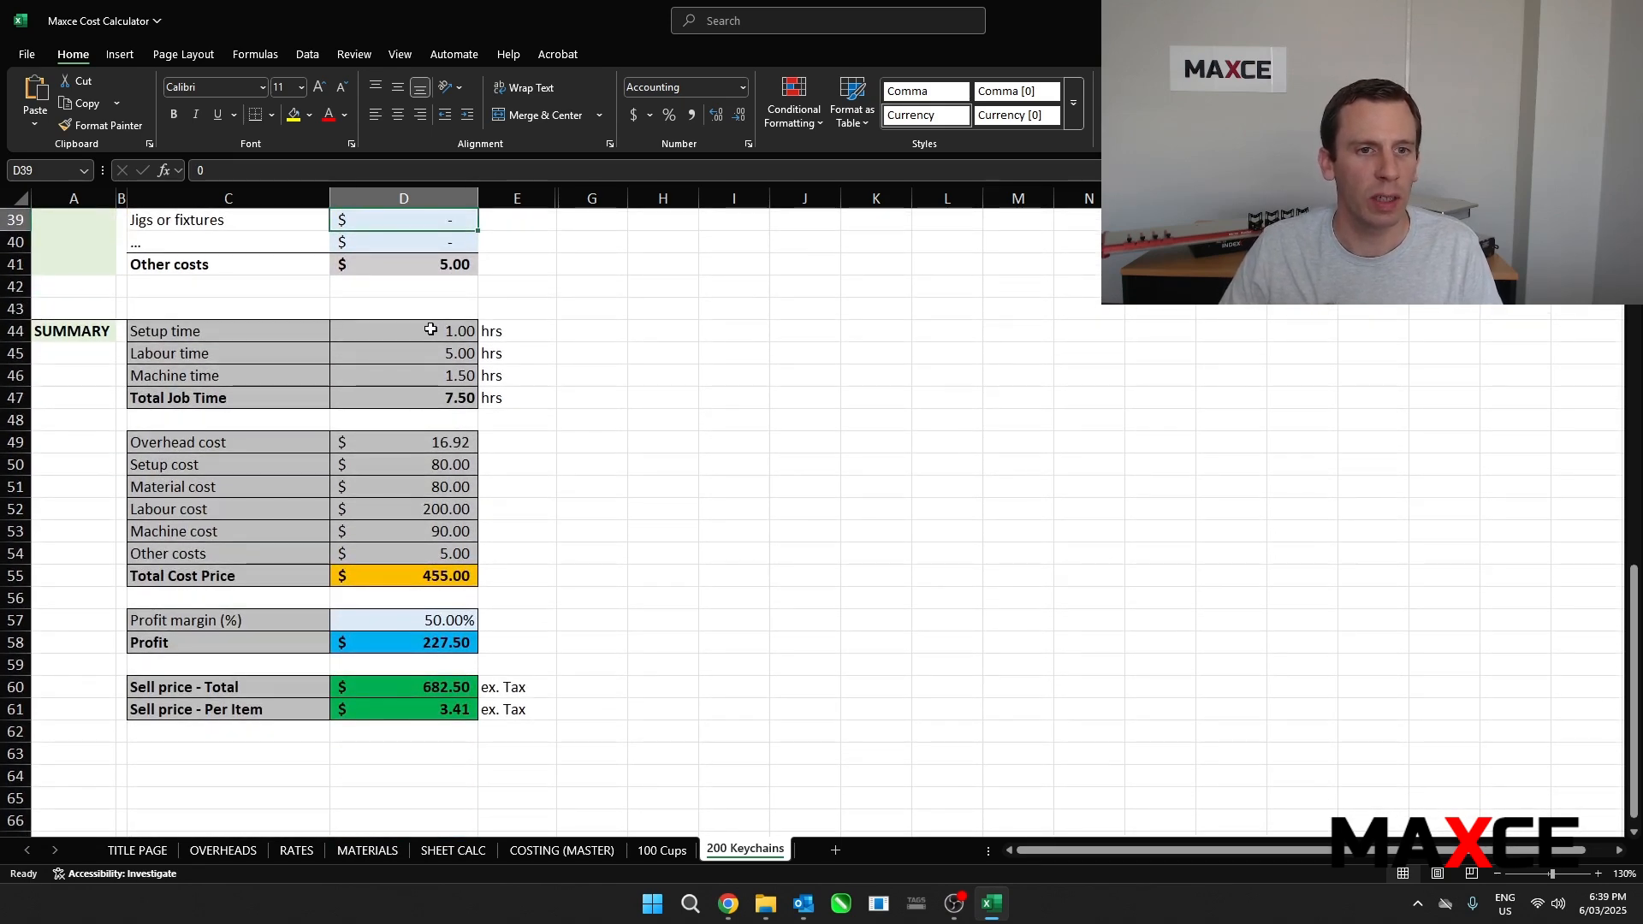
click(430, 352)
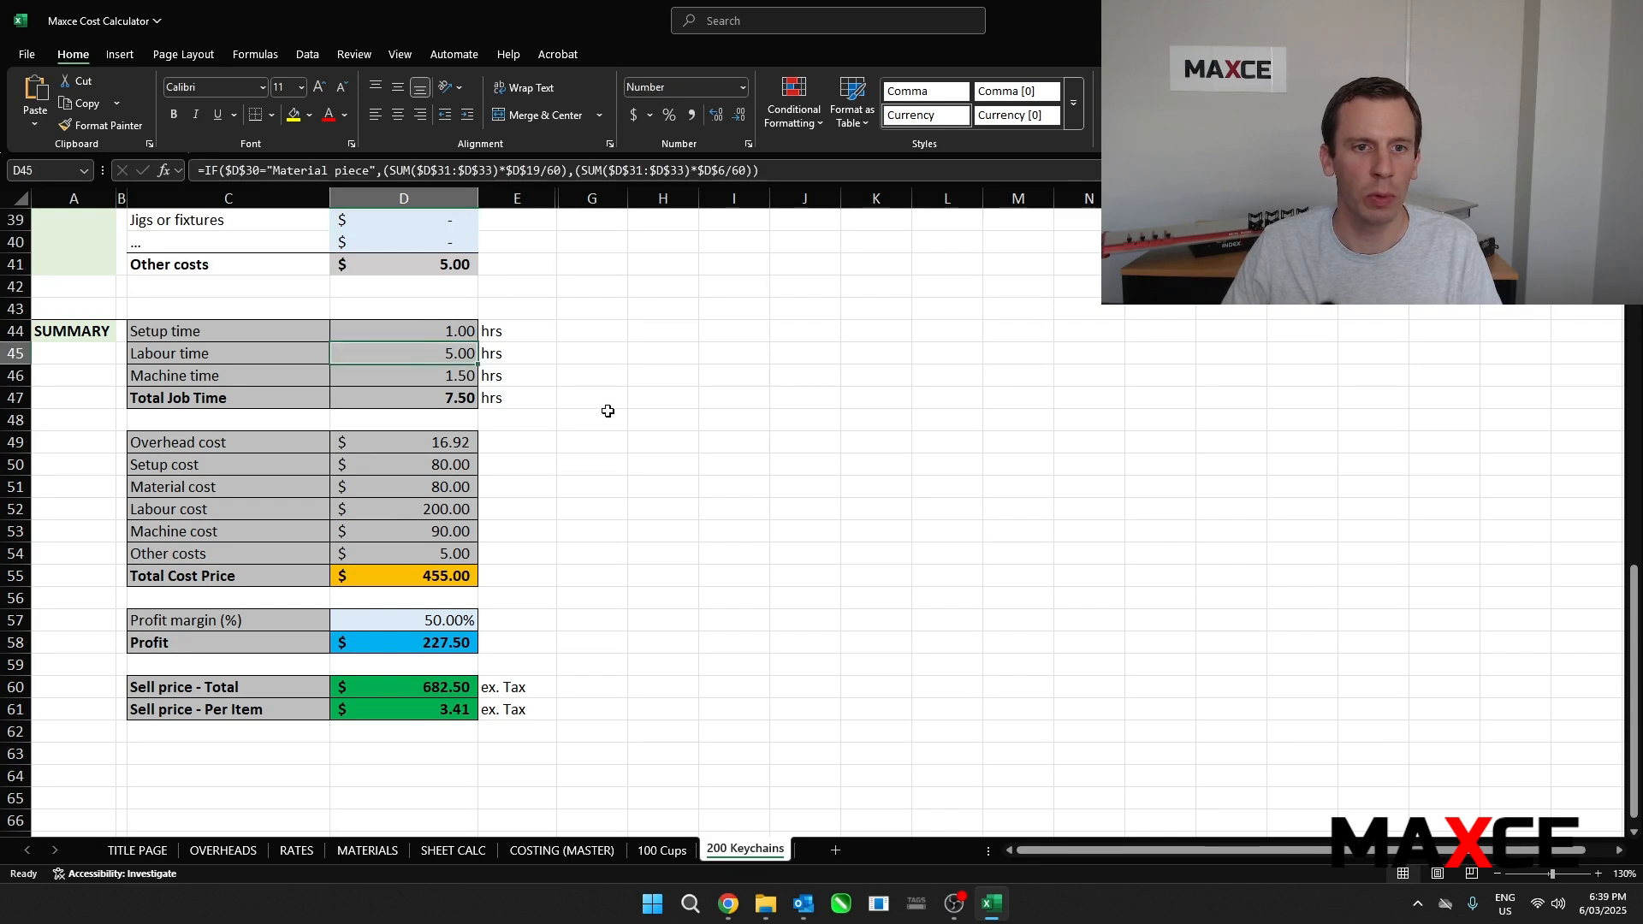
scroll(606, 411, up, 1)
click(440, 443)
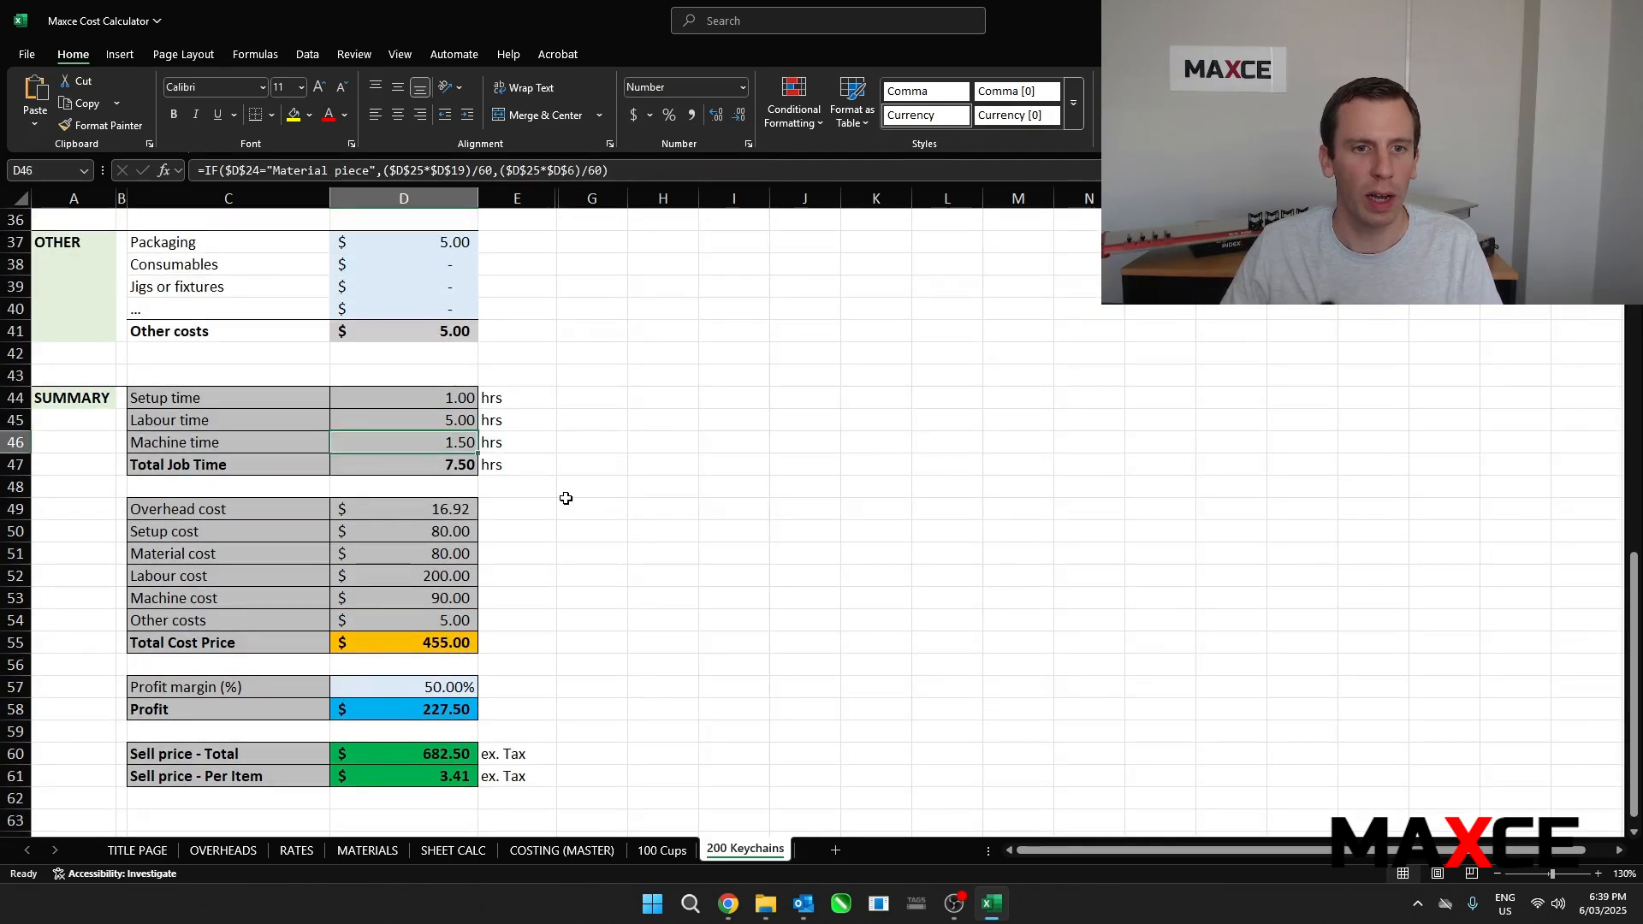
click(412, 460)
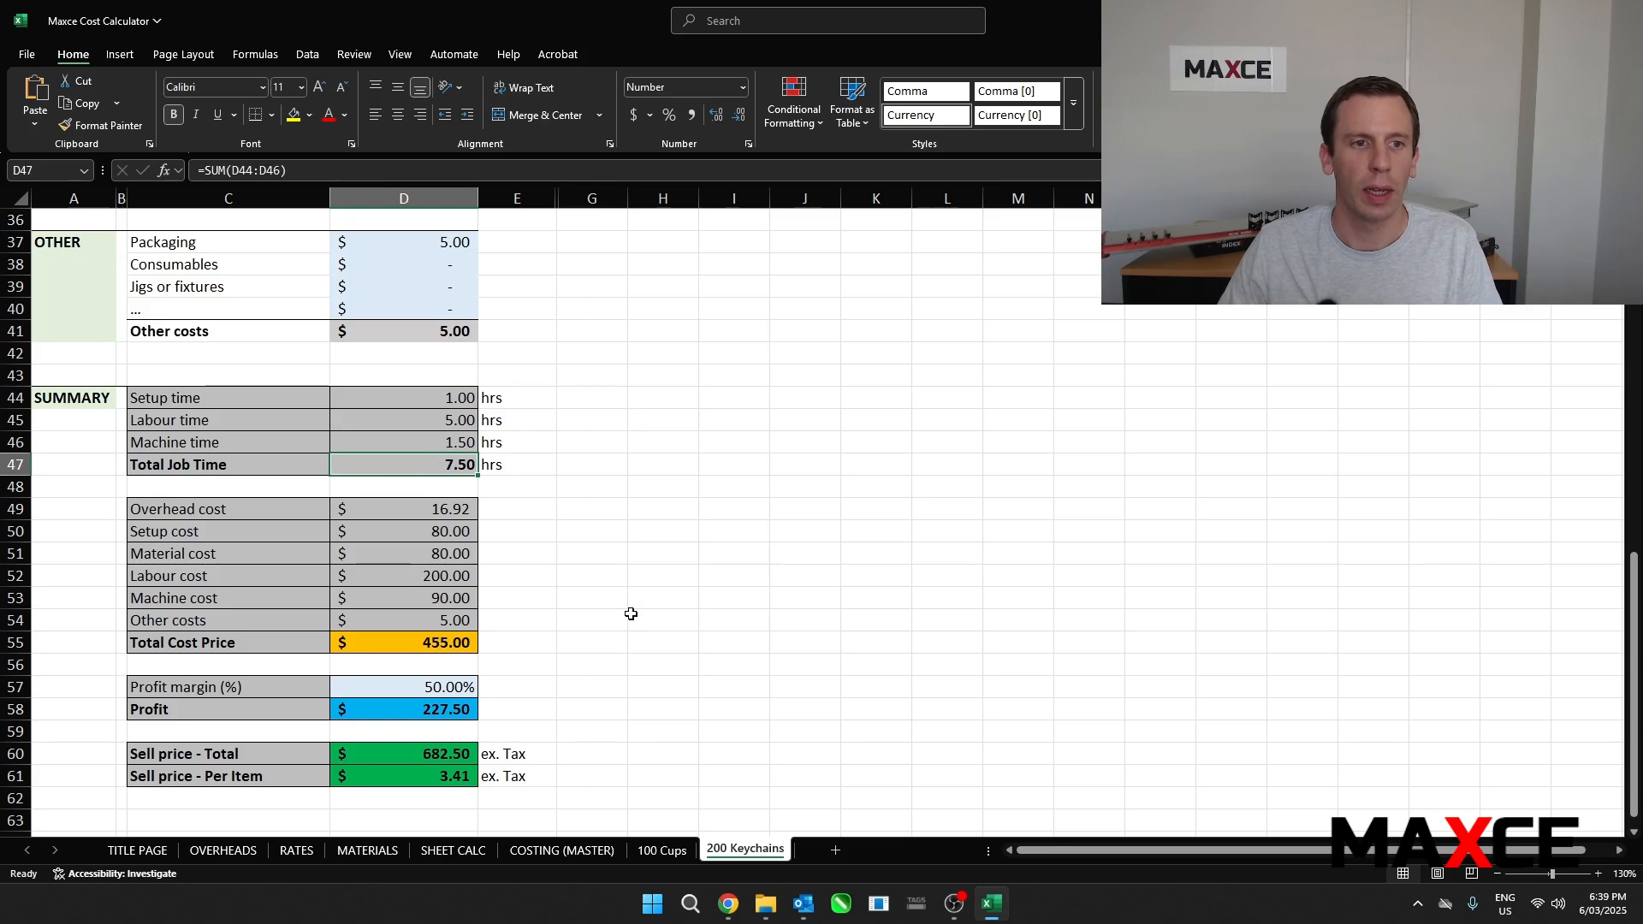
Trace the job time back to the Assembly and Packing times, the machine time and the sales quantity
scroll(560, 580, up, 1)
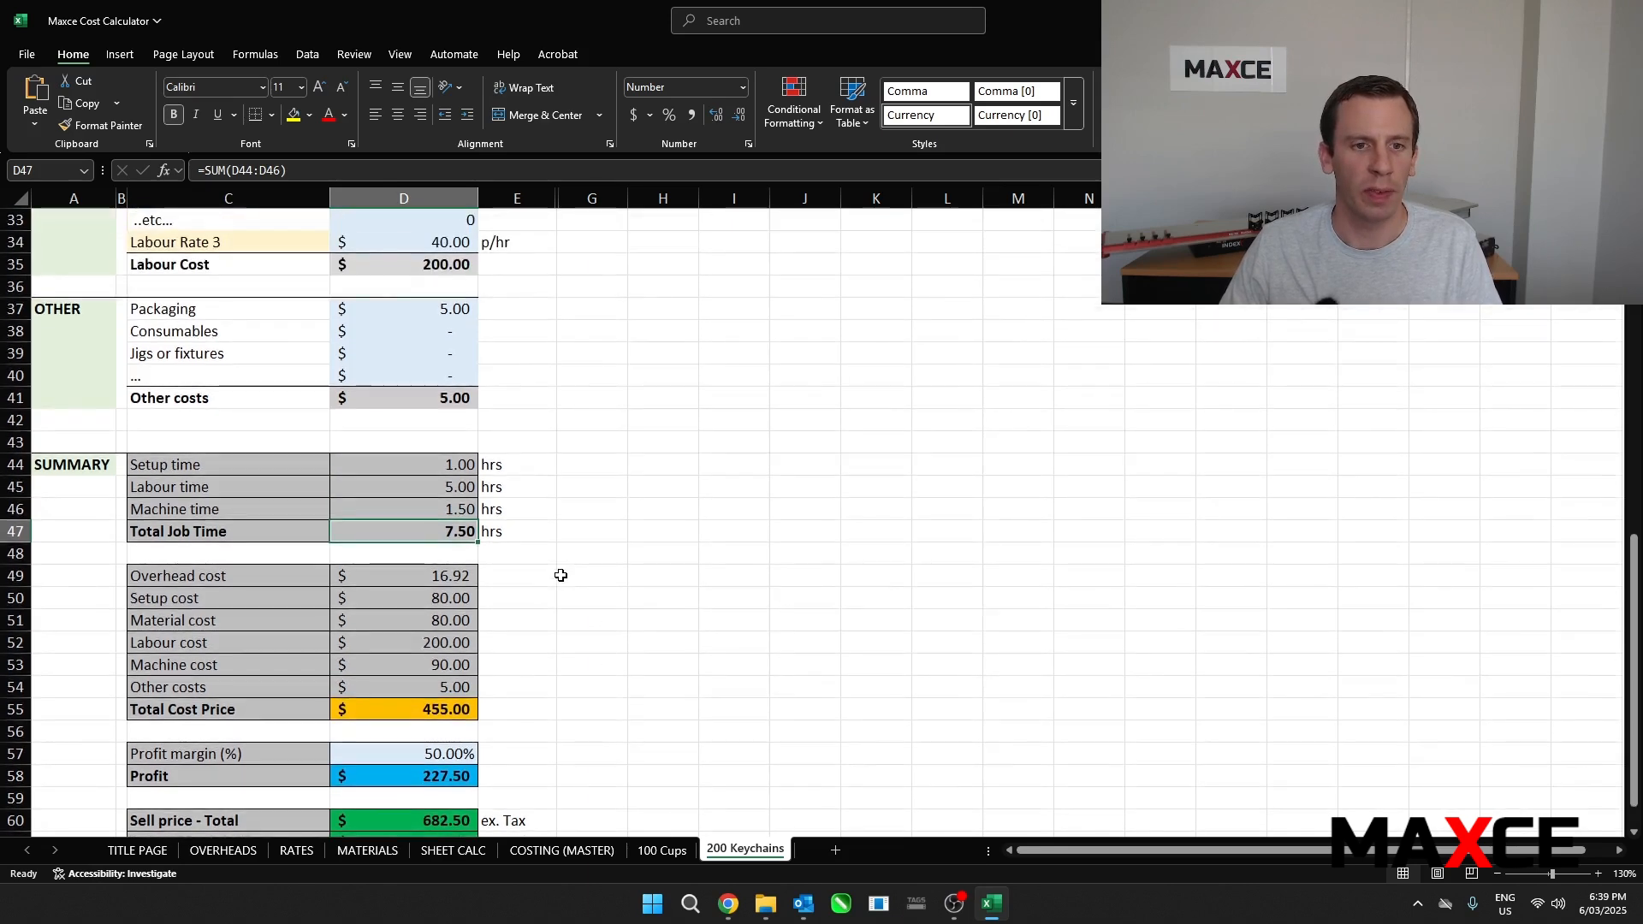
scroll(560, 575, up, 2)
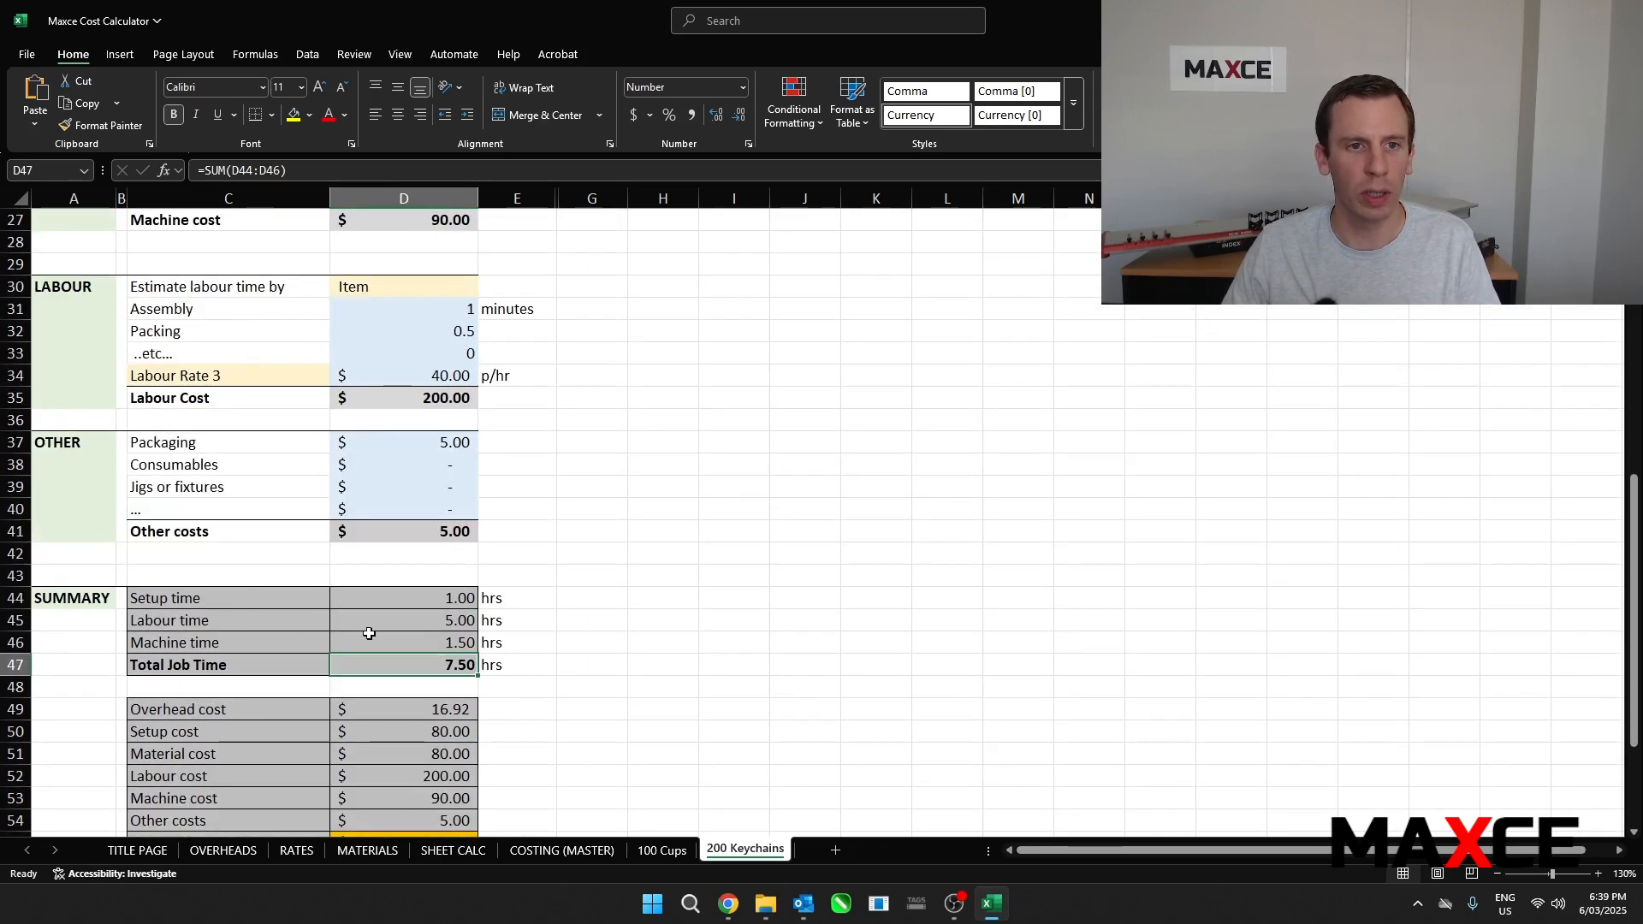
scroll(385, 638, up, 2)
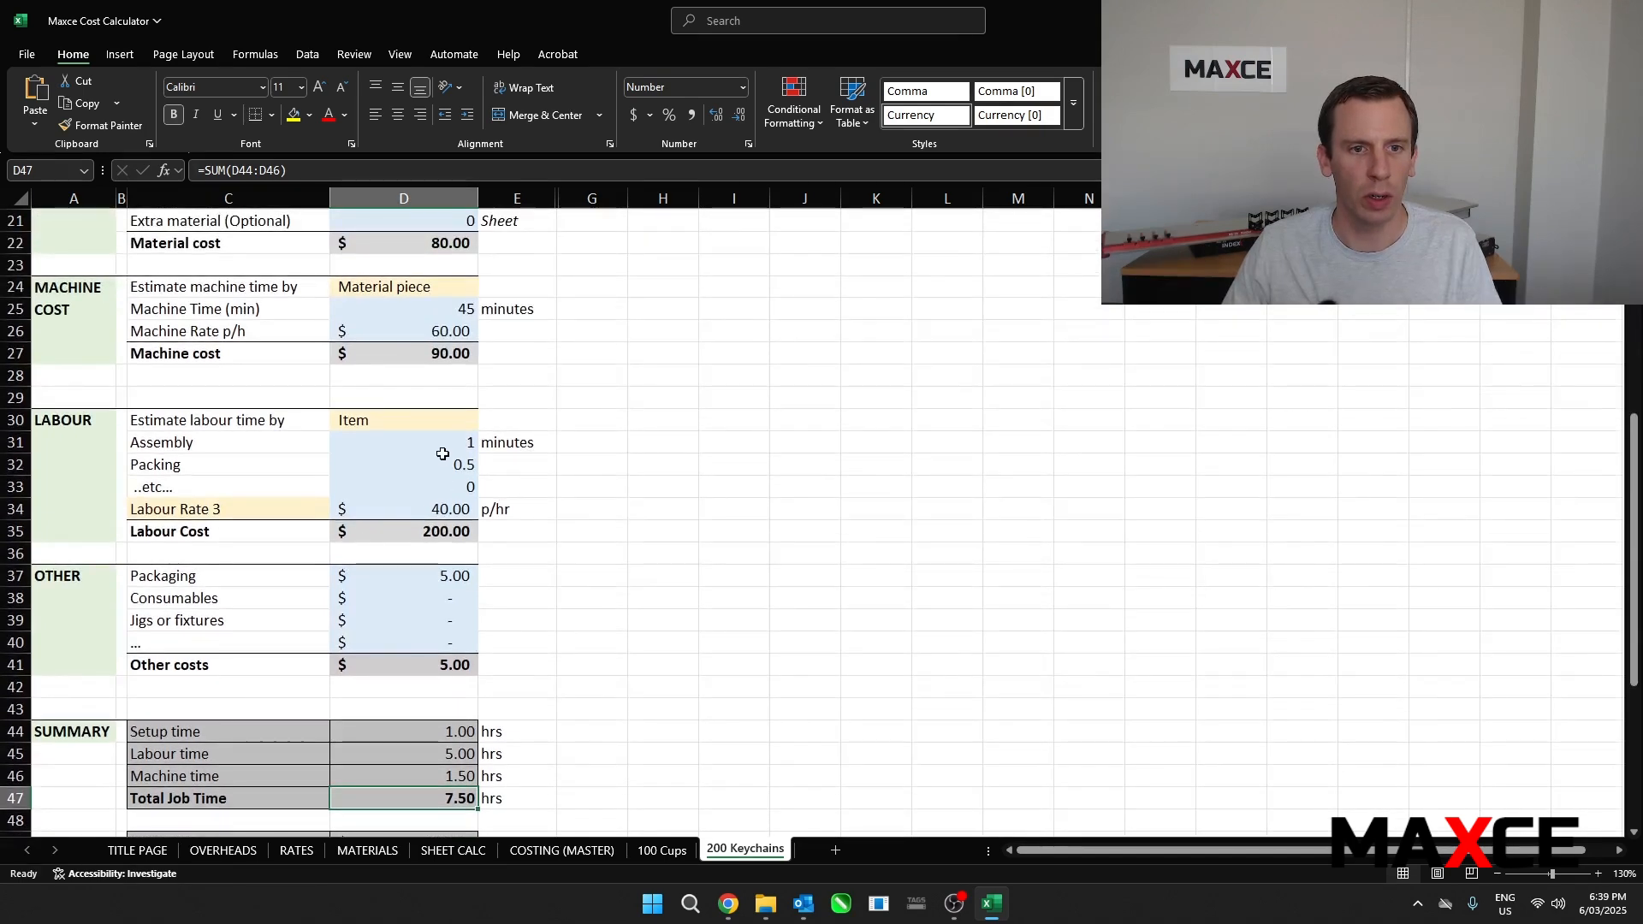
drag(441, 441, 451, 462)
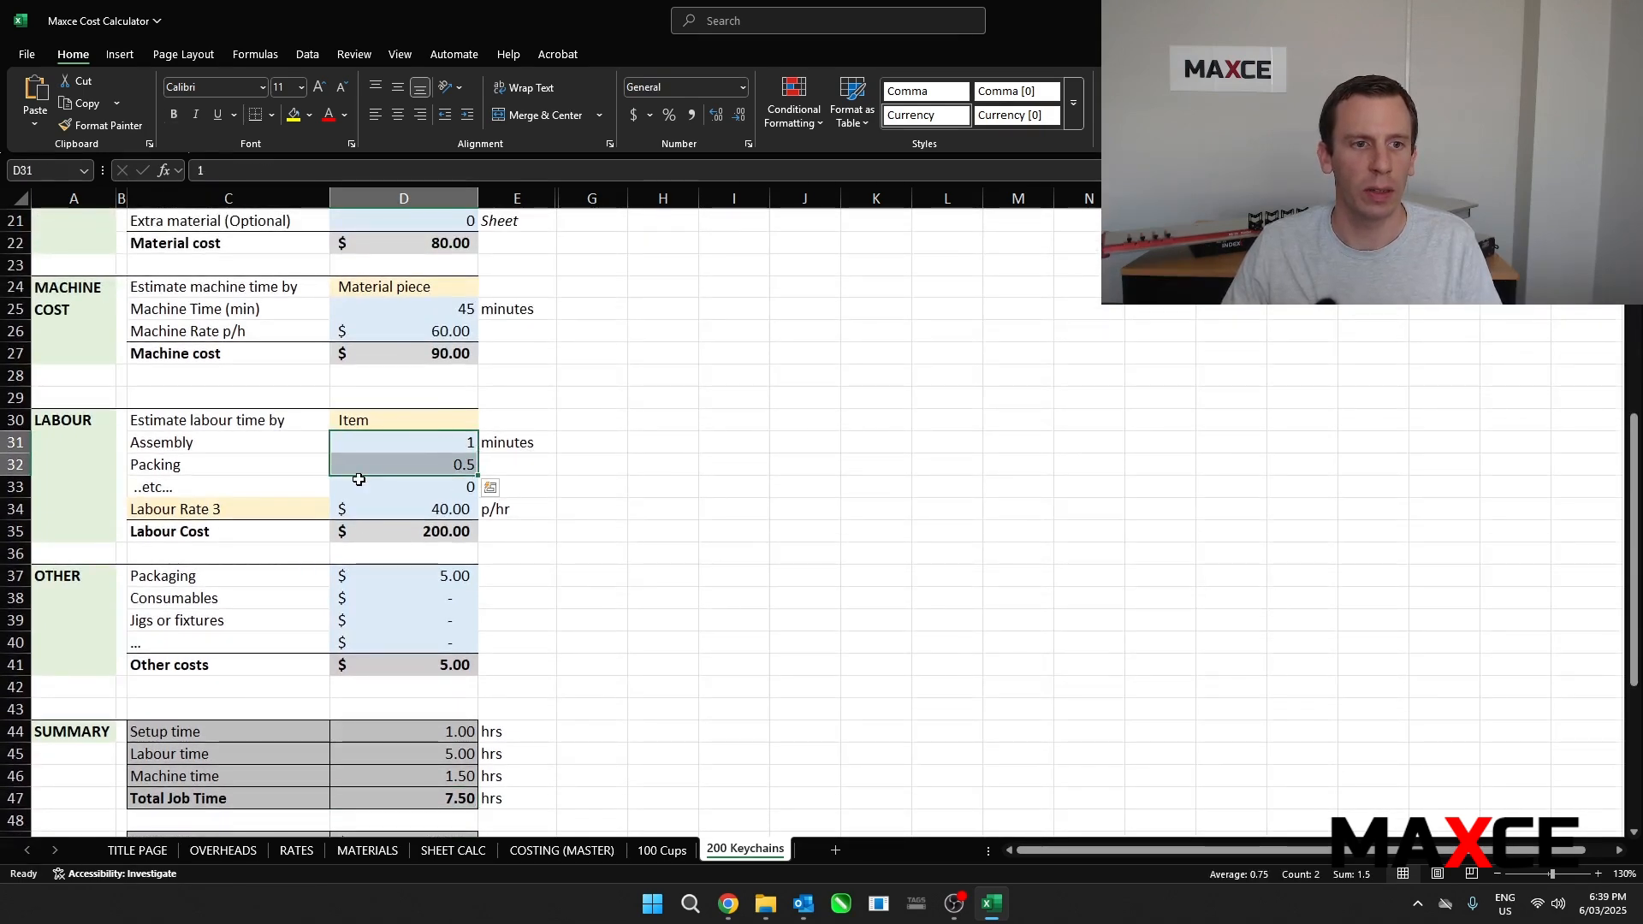
scroll(654, 503, up, 1)
scroll(655, 503, up, 1)
scroll(653, 501, up, 2)
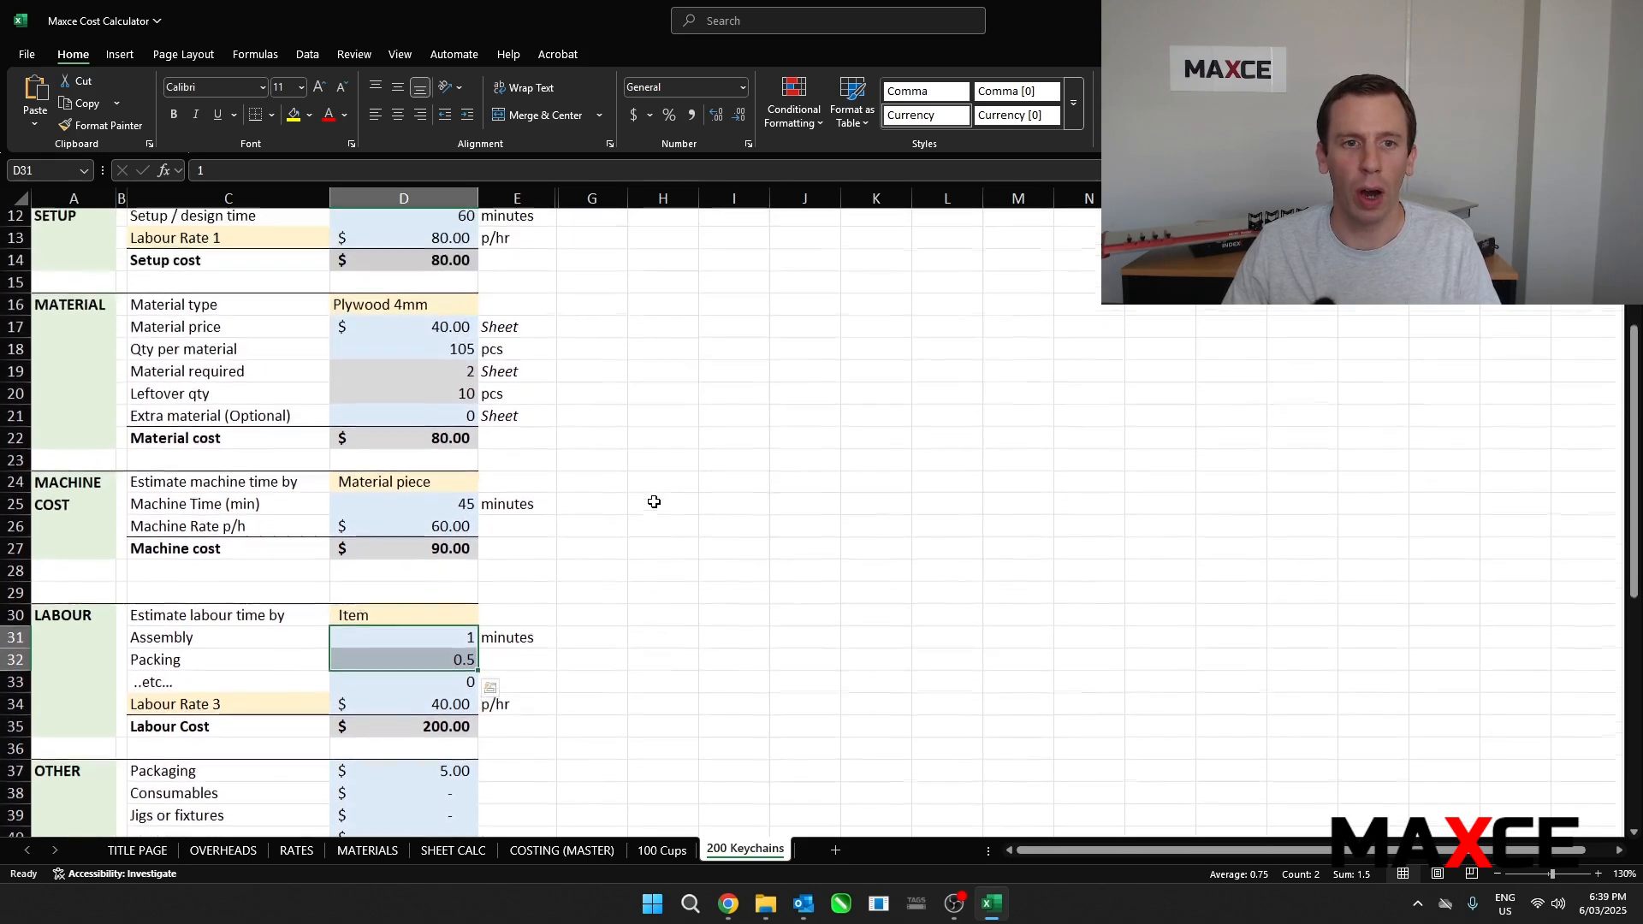
scroll(645, 475, up, 4)
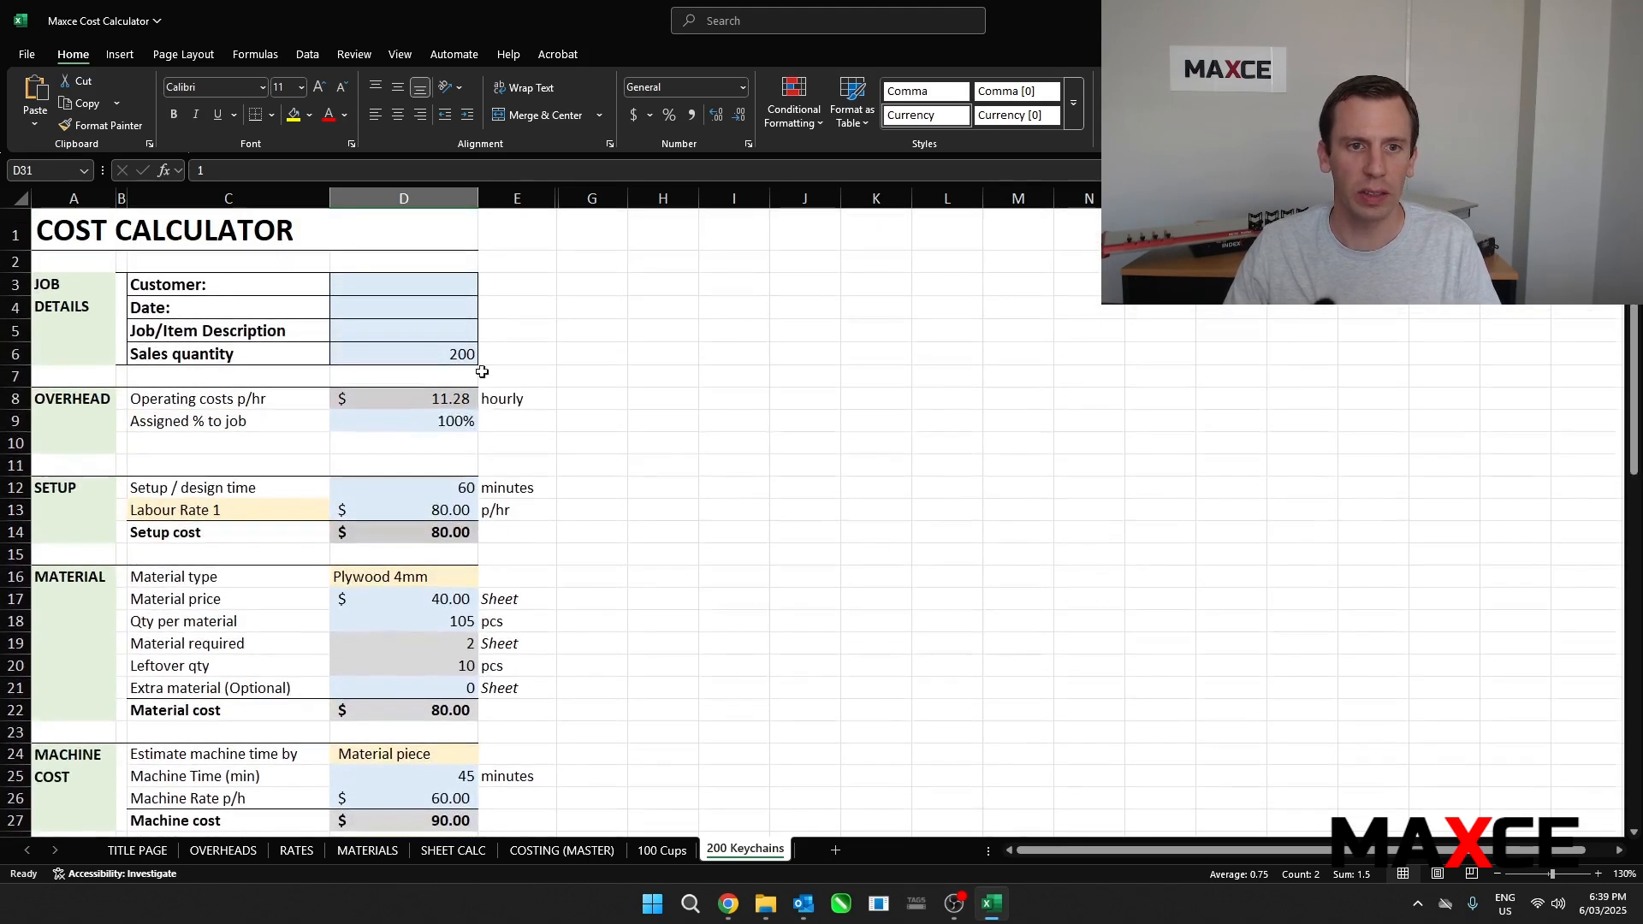
Review the cost breakdown, the Total Cost Price and the per-item sell price in the SUMMARY section
scroll(478, 518, down, 14)
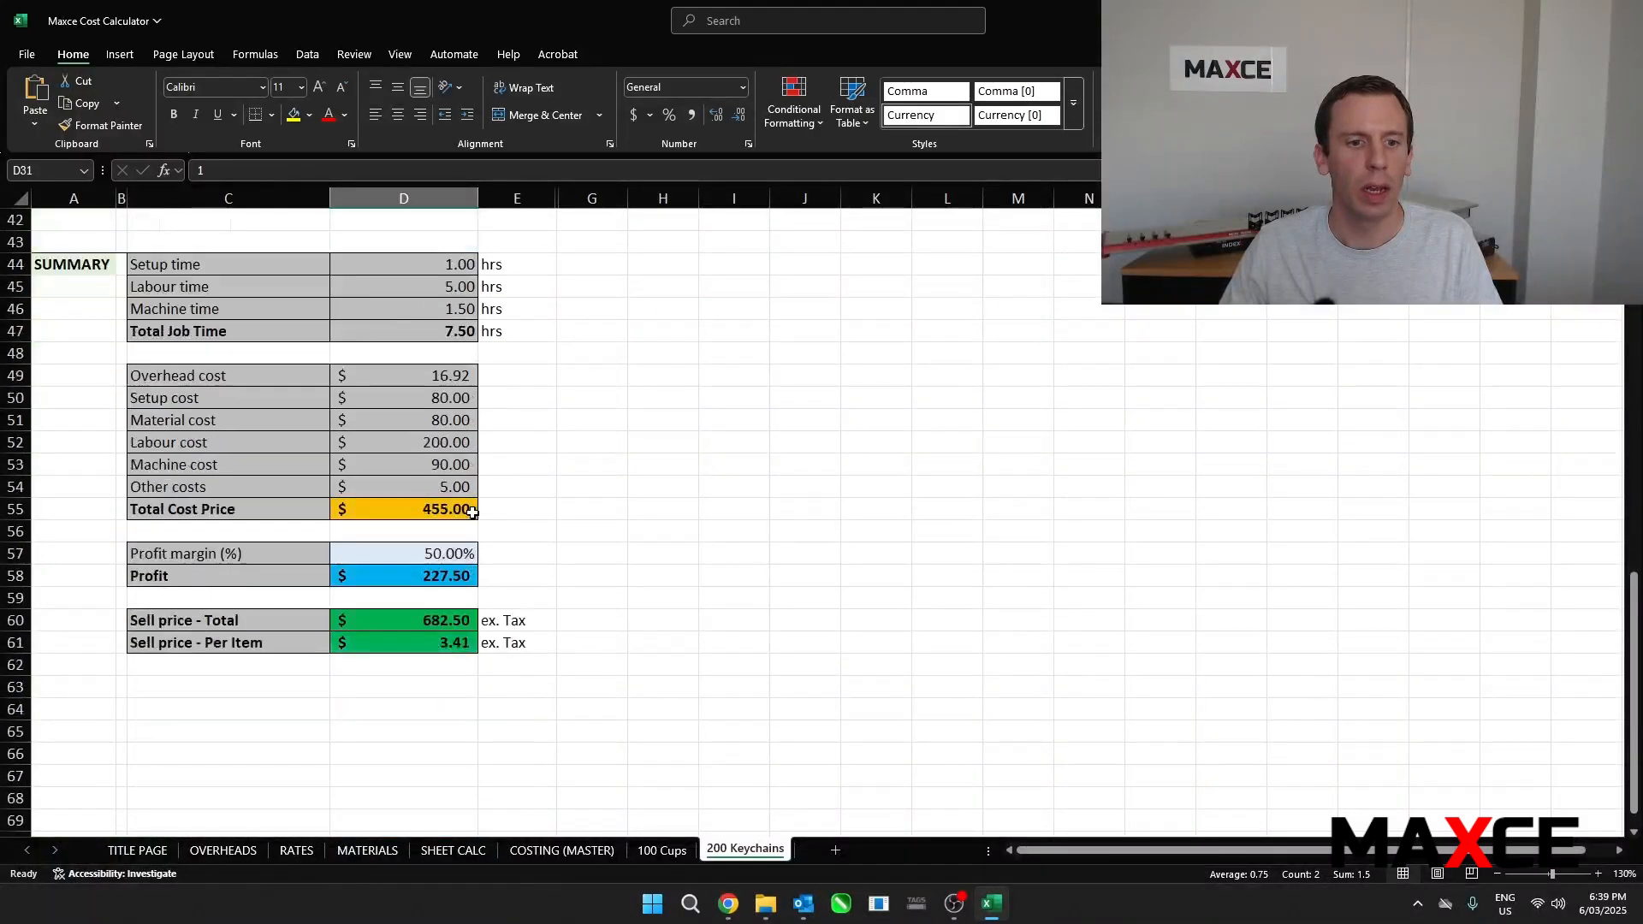
scroll(474, 512, down, 1)
scroll(451, 495, up, 1)
drag(422, 370, 419, 510)
click(409, 509)
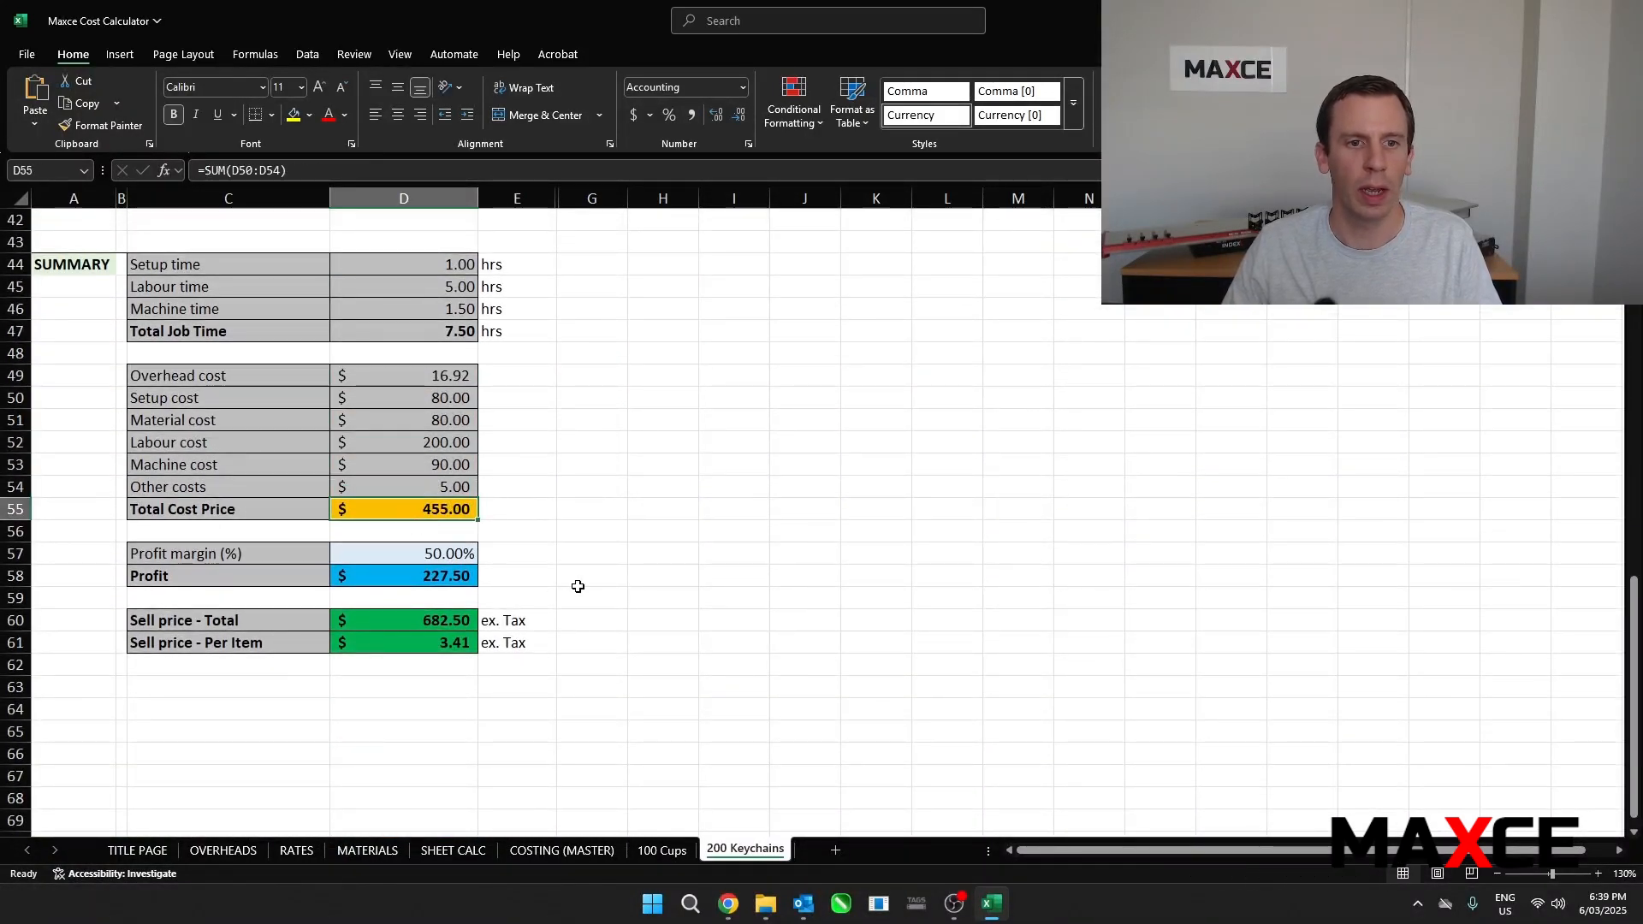
click(419, 641)
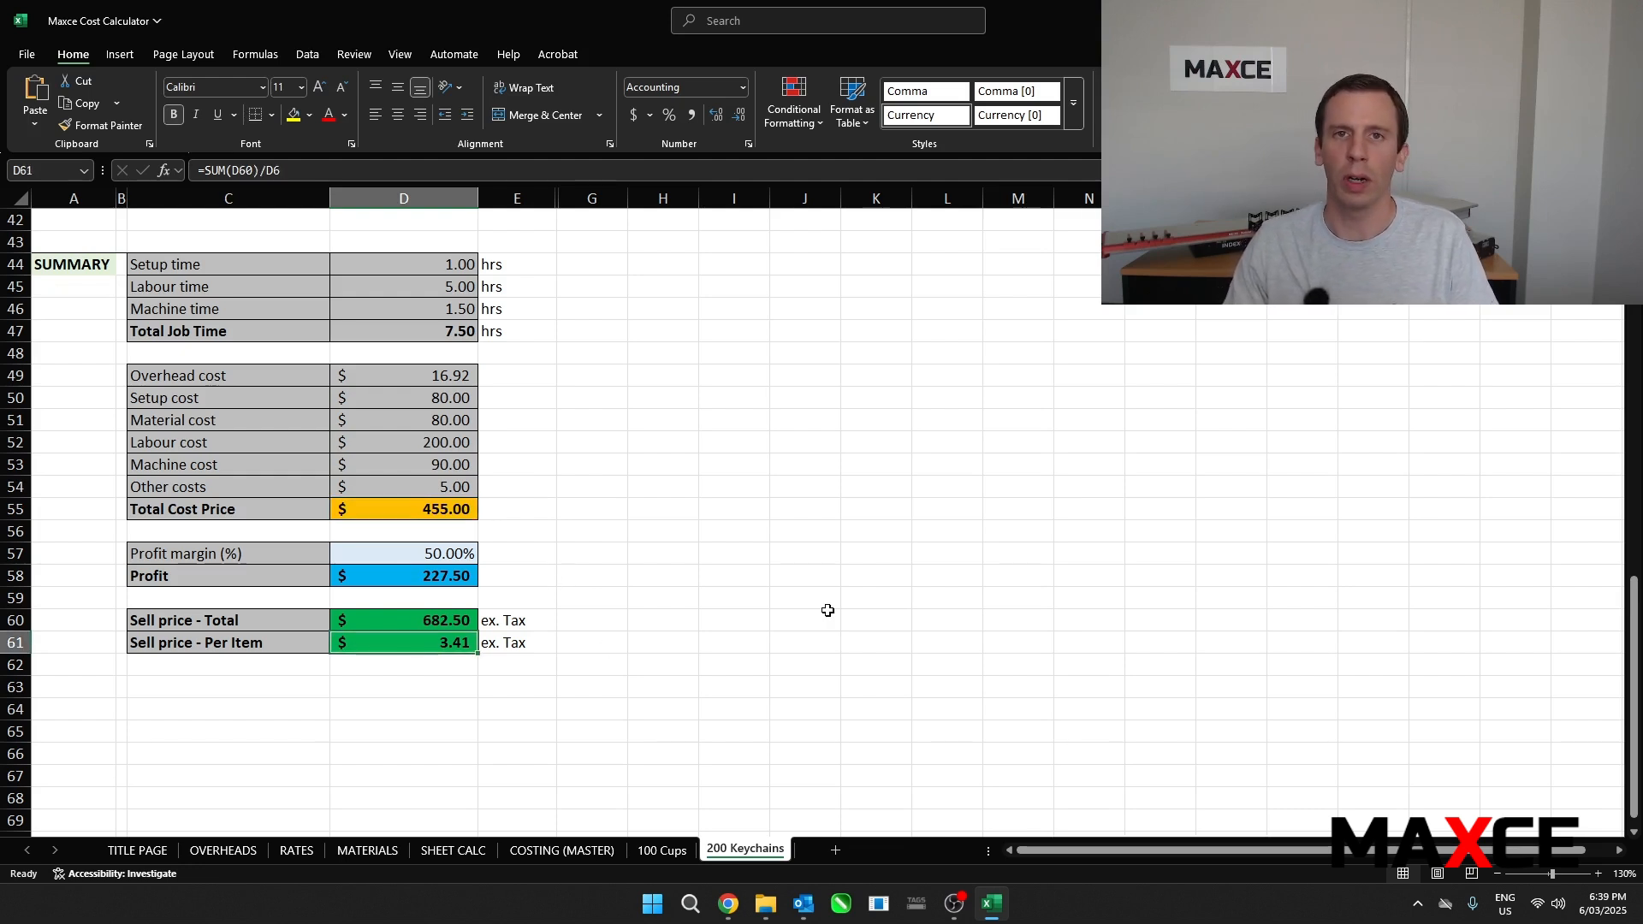
Set the Sales quantity to 10 and check the section costs and the sell prices in the SUMMARY
scroll(601, 626, up, 3)
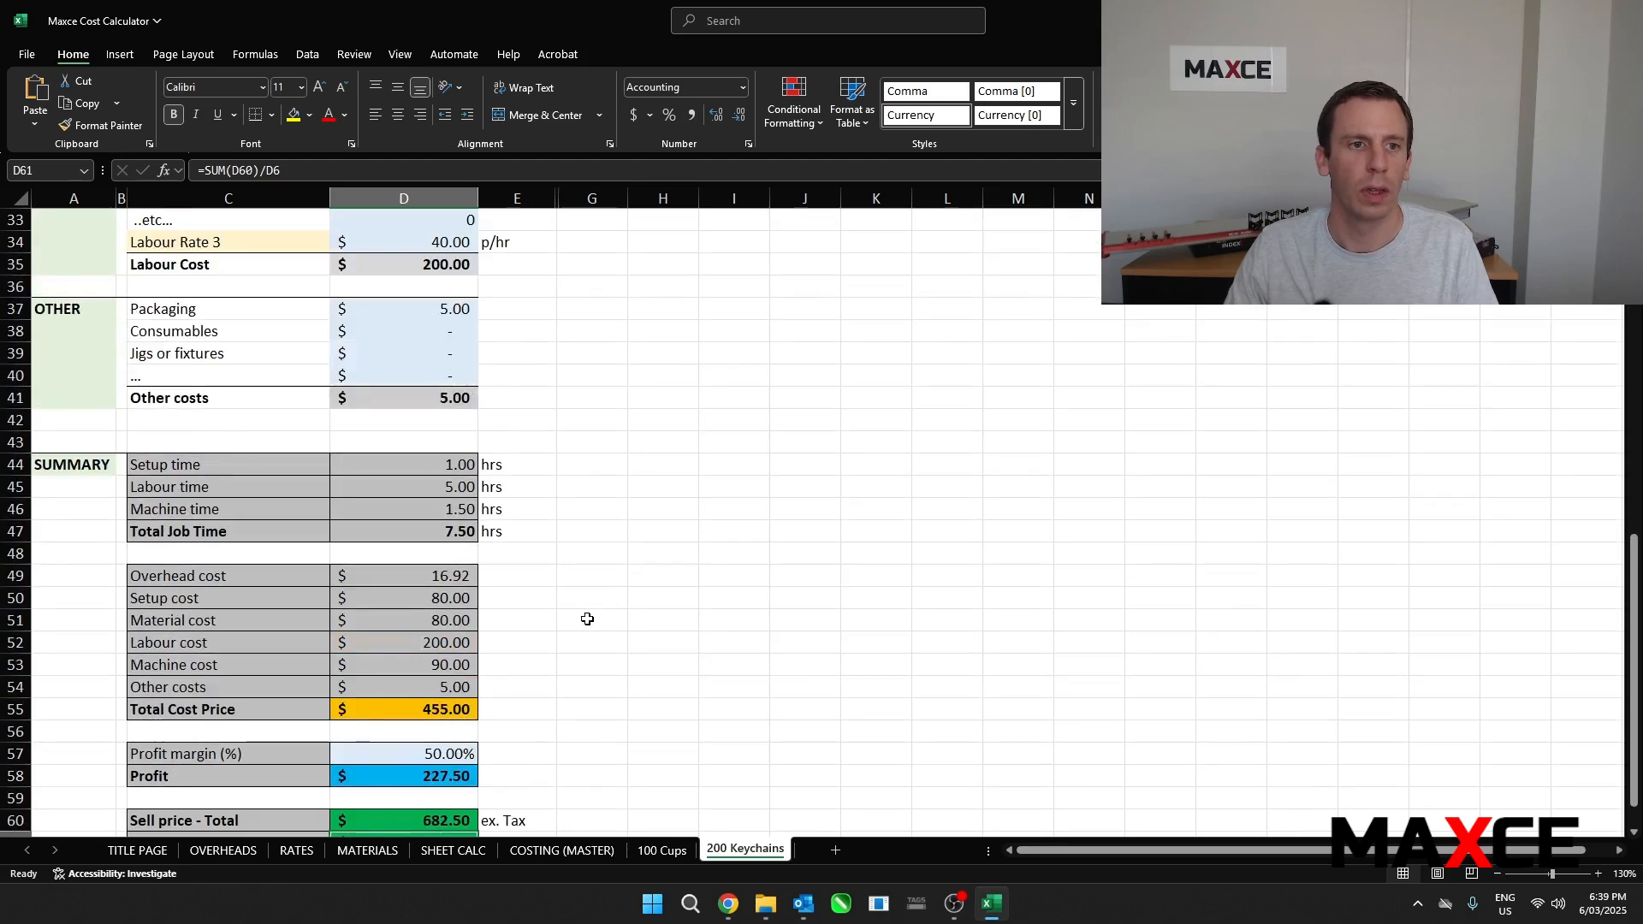
scroll(587, 619, up, 11)
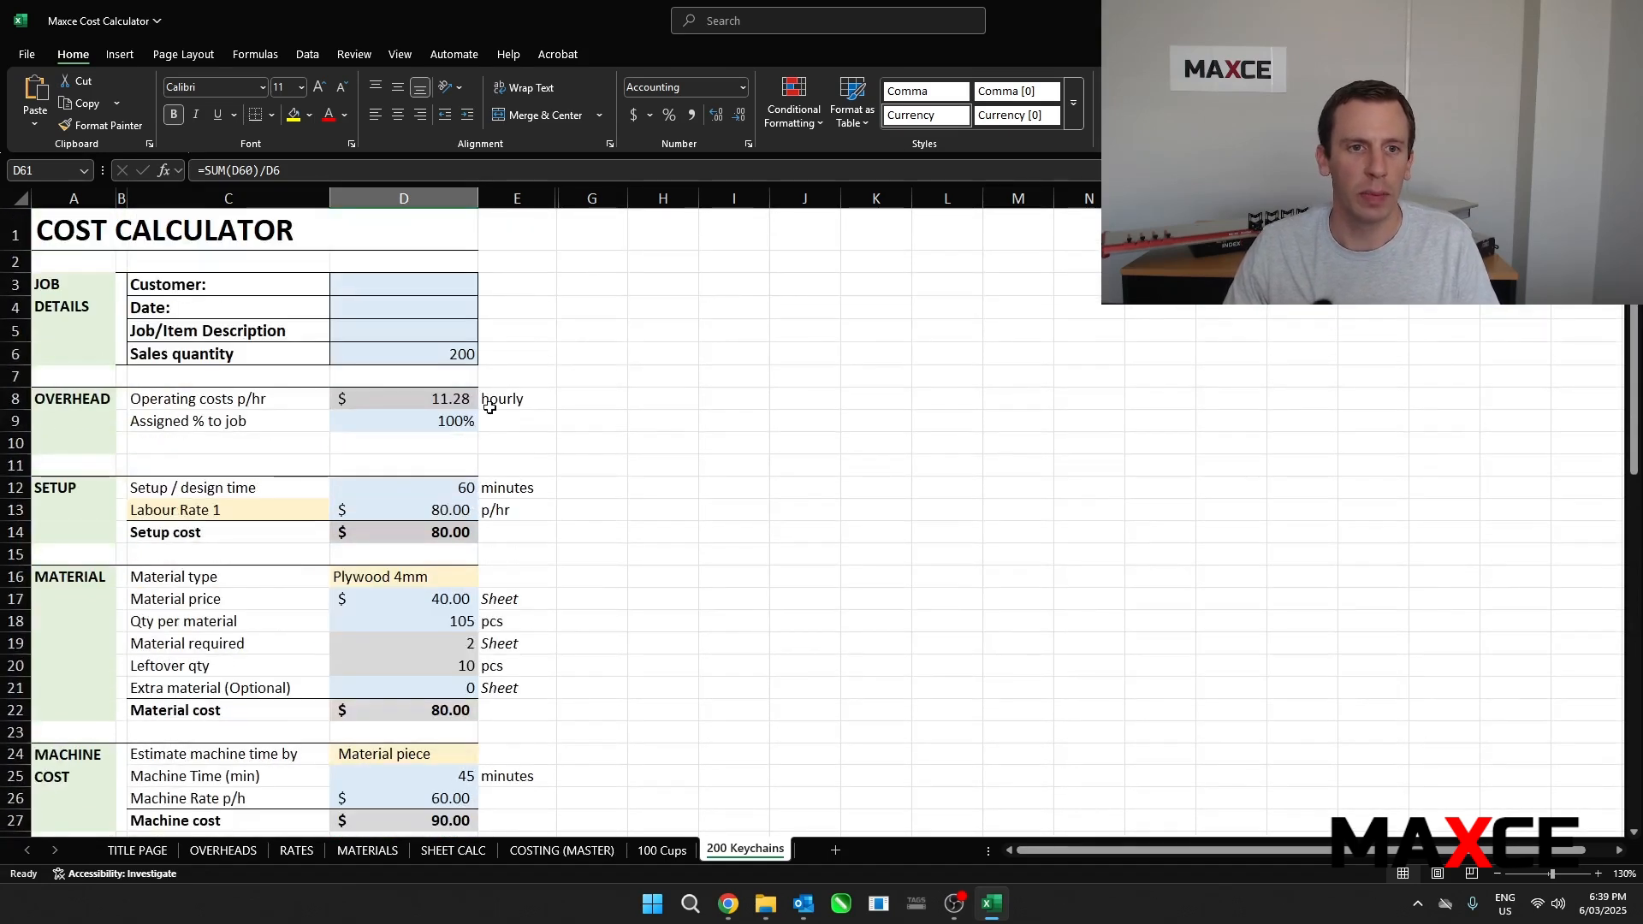
click(454, 355)
double_click(459, 354)
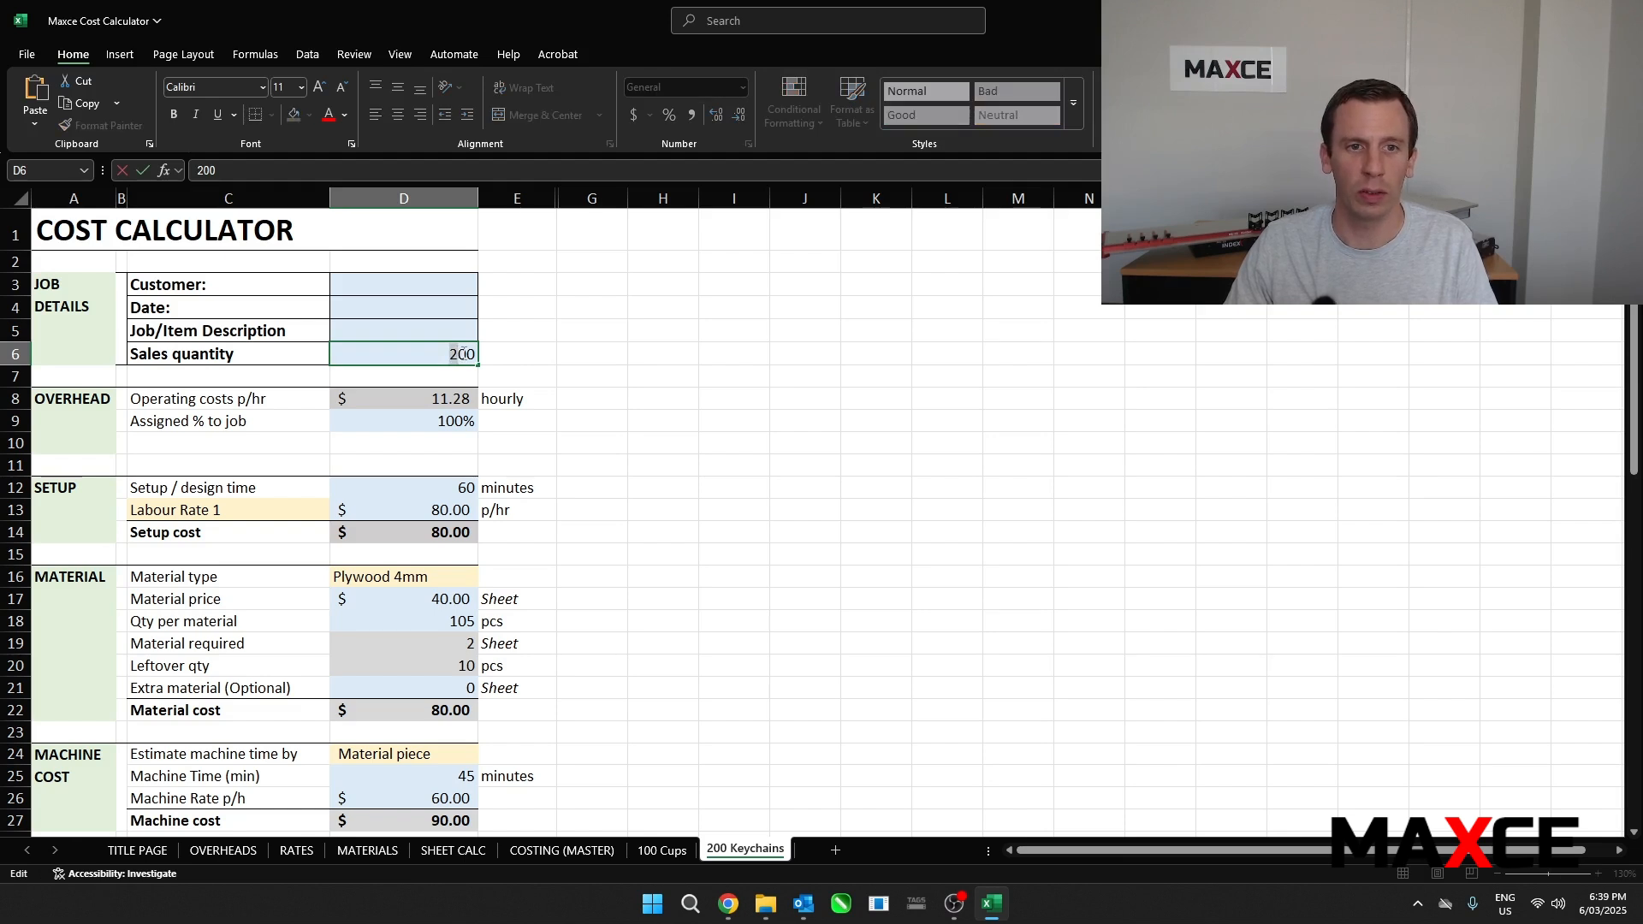
text(10)
key(Return)
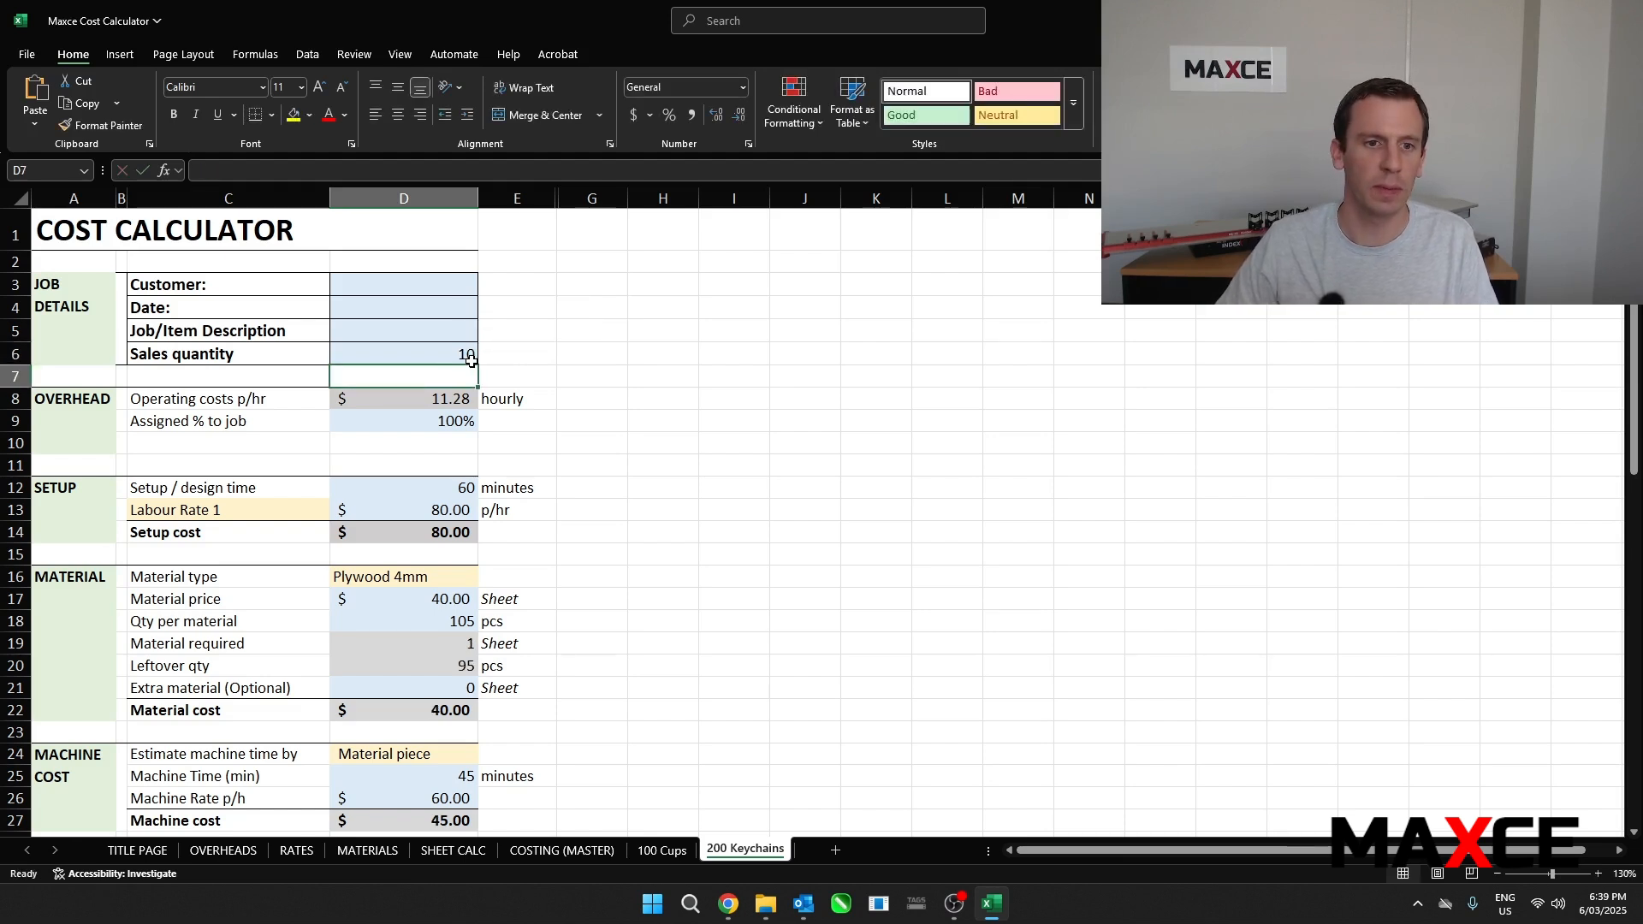
scroll(424, 462, down, 4)
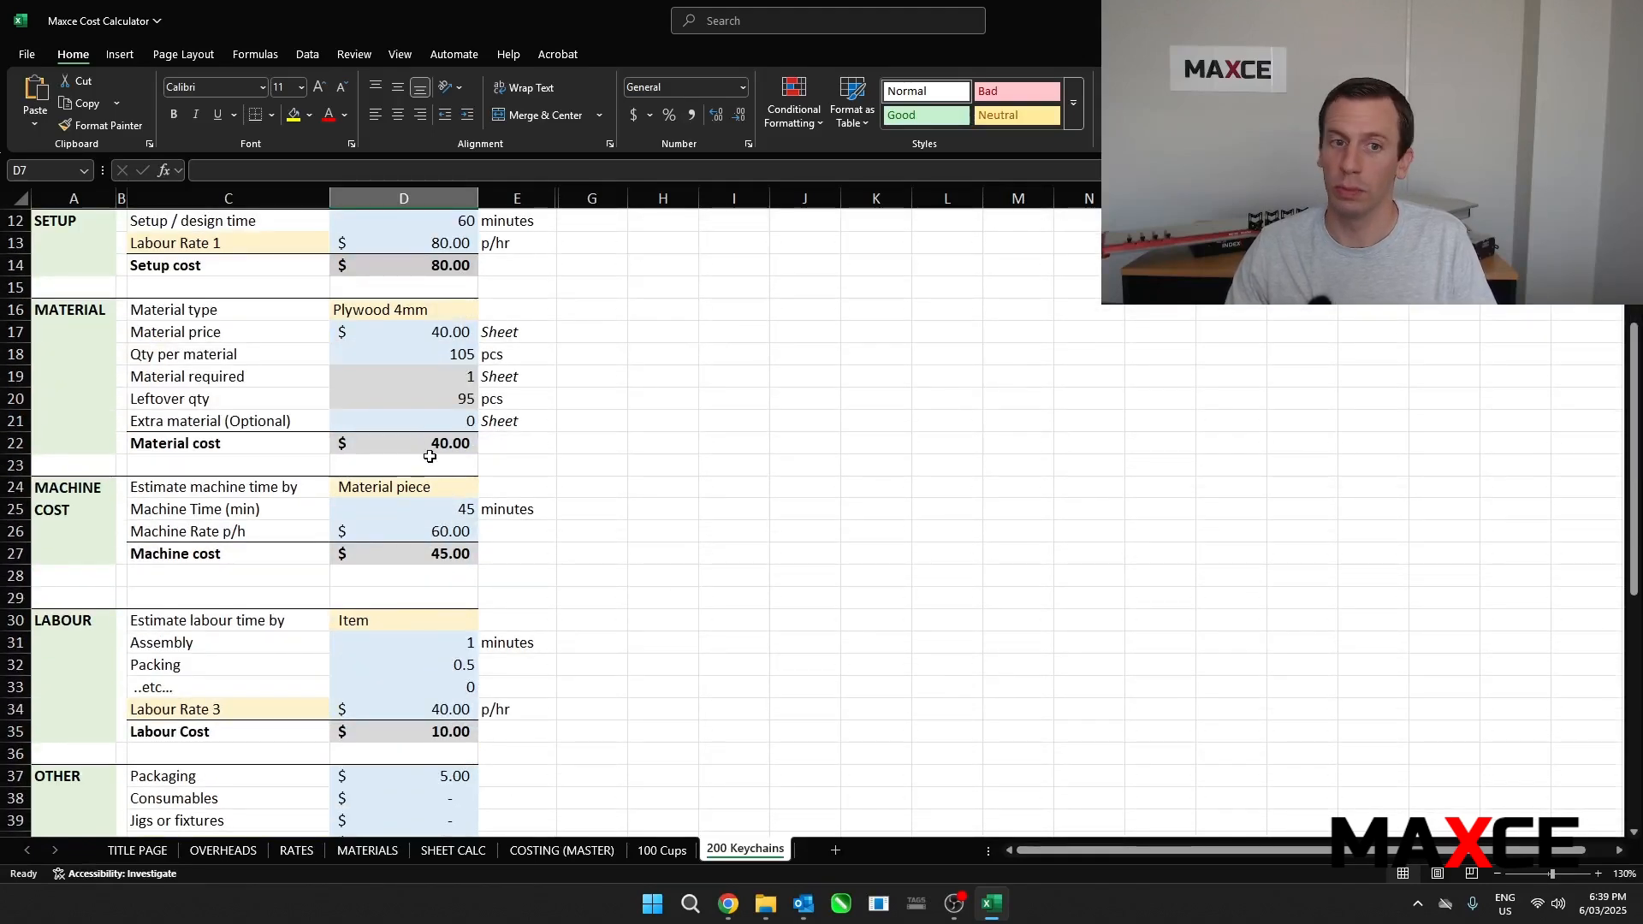
scroll(430, 457, down, 1)
scroll(420, 445, down, 7)
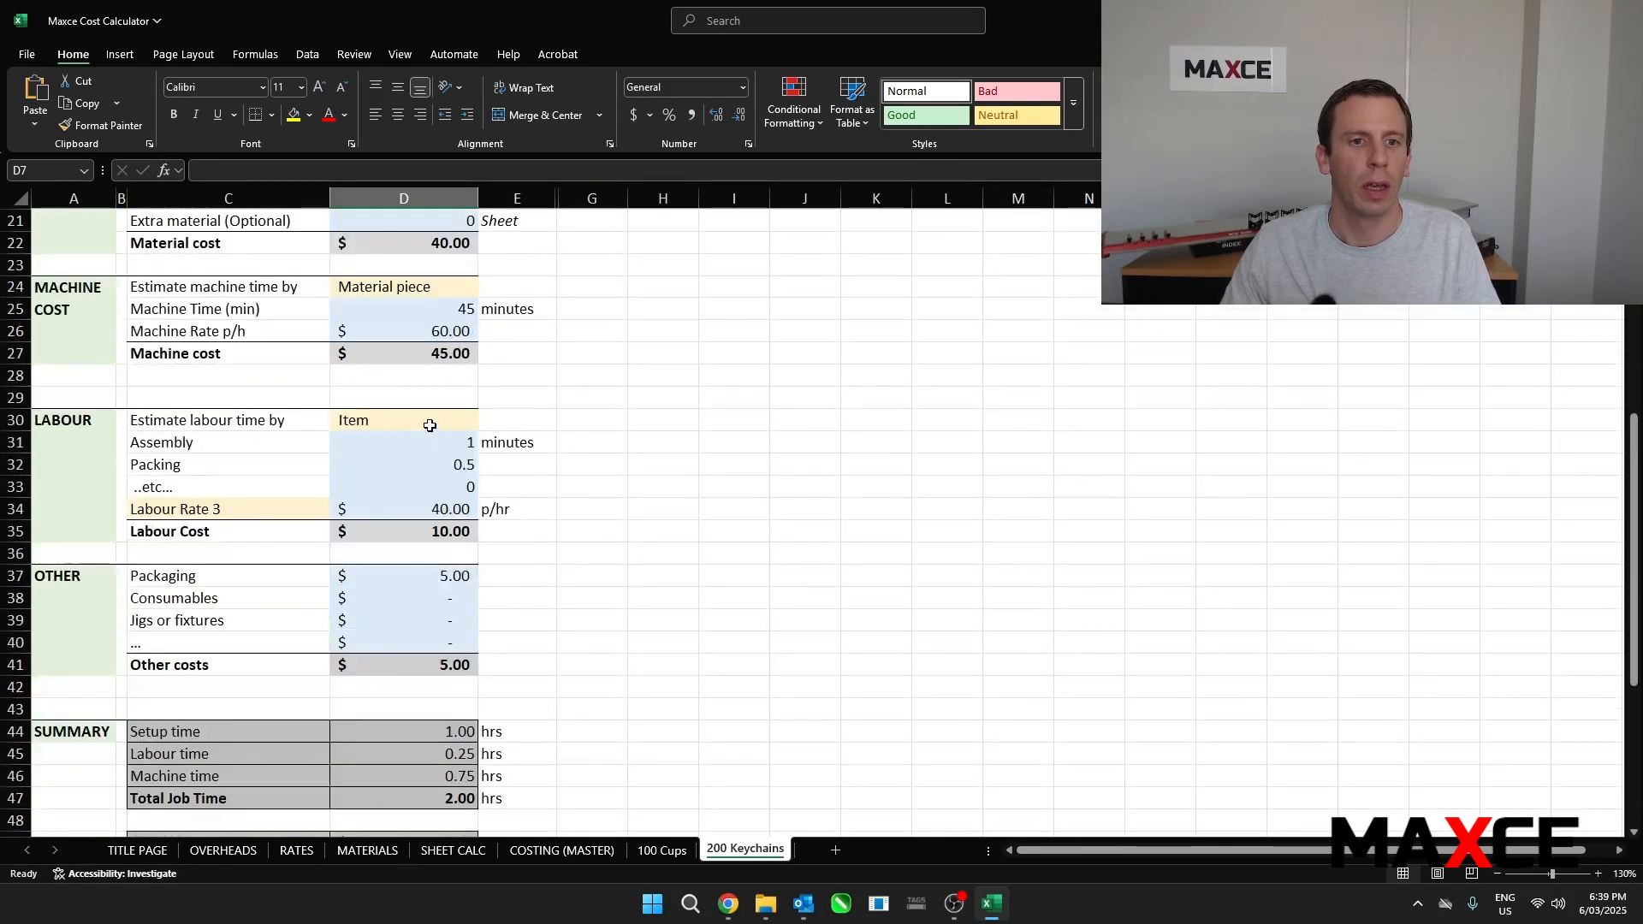
scroll(438, 523, down, 1)
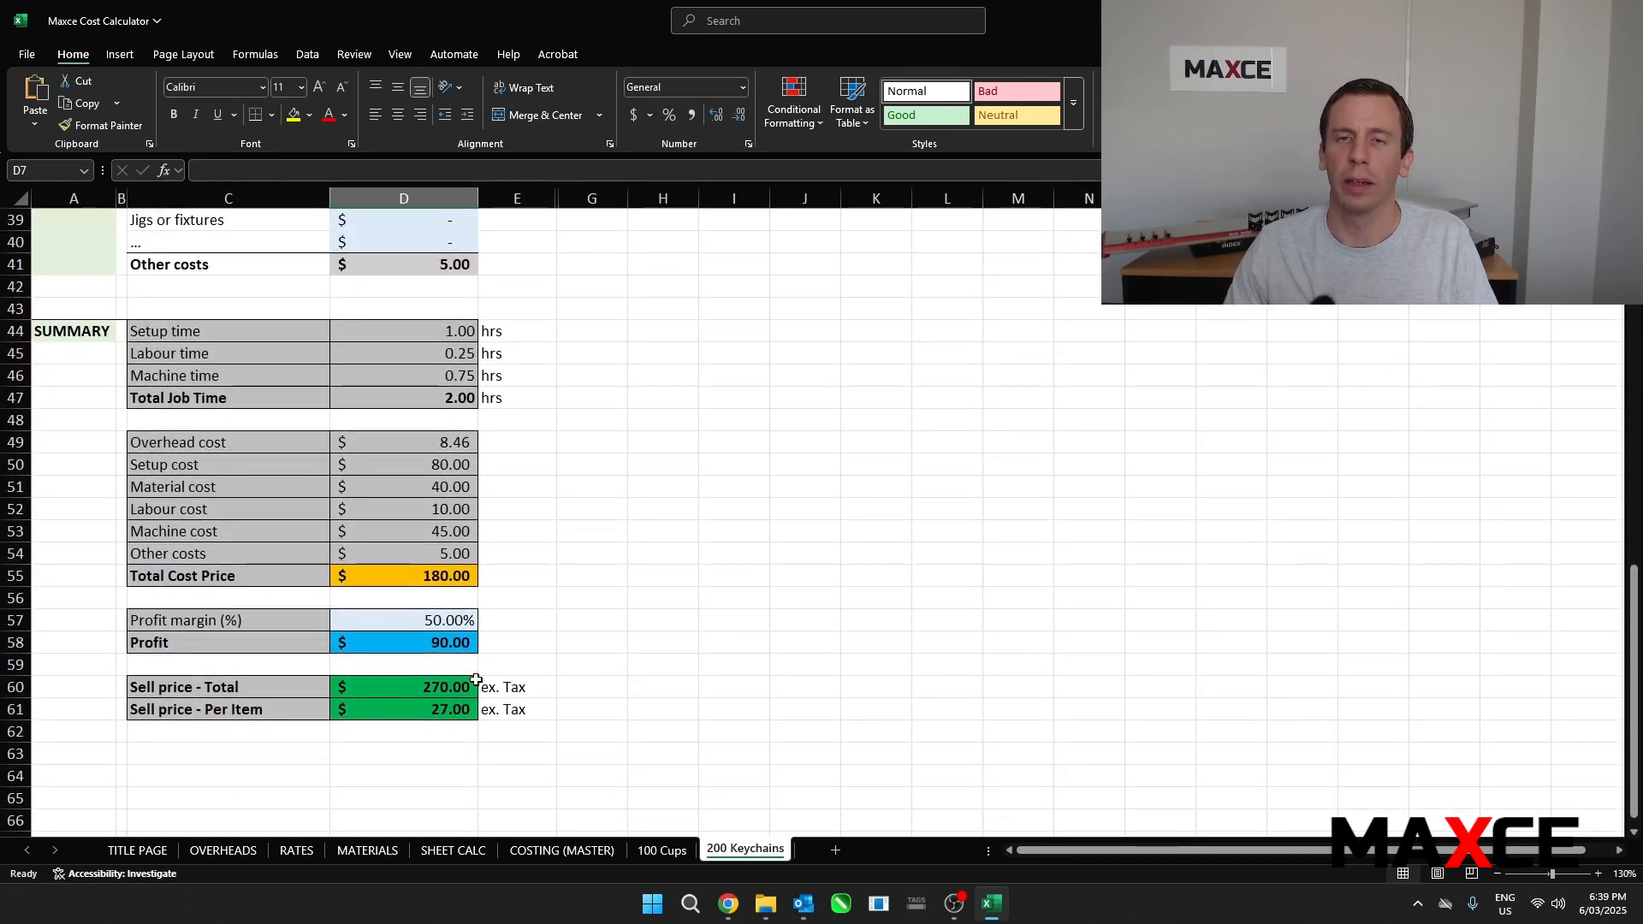
Set the Sales quantity in the JOB DETAILS section to 1000
scroll(476, 681, up, 12)
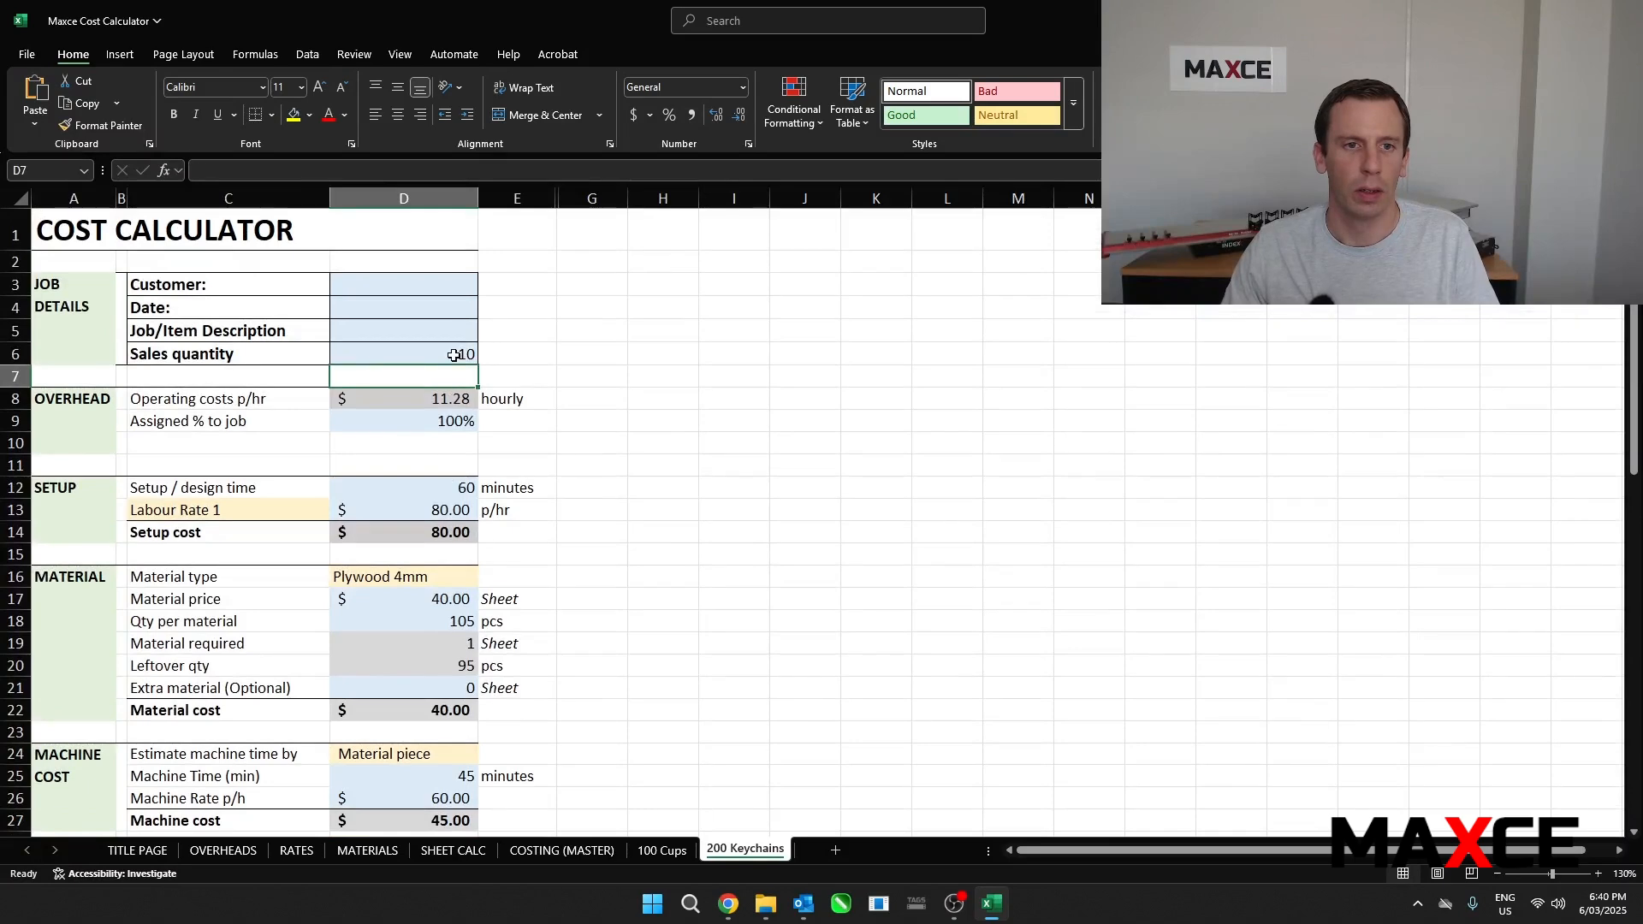
double_click(453, 355)
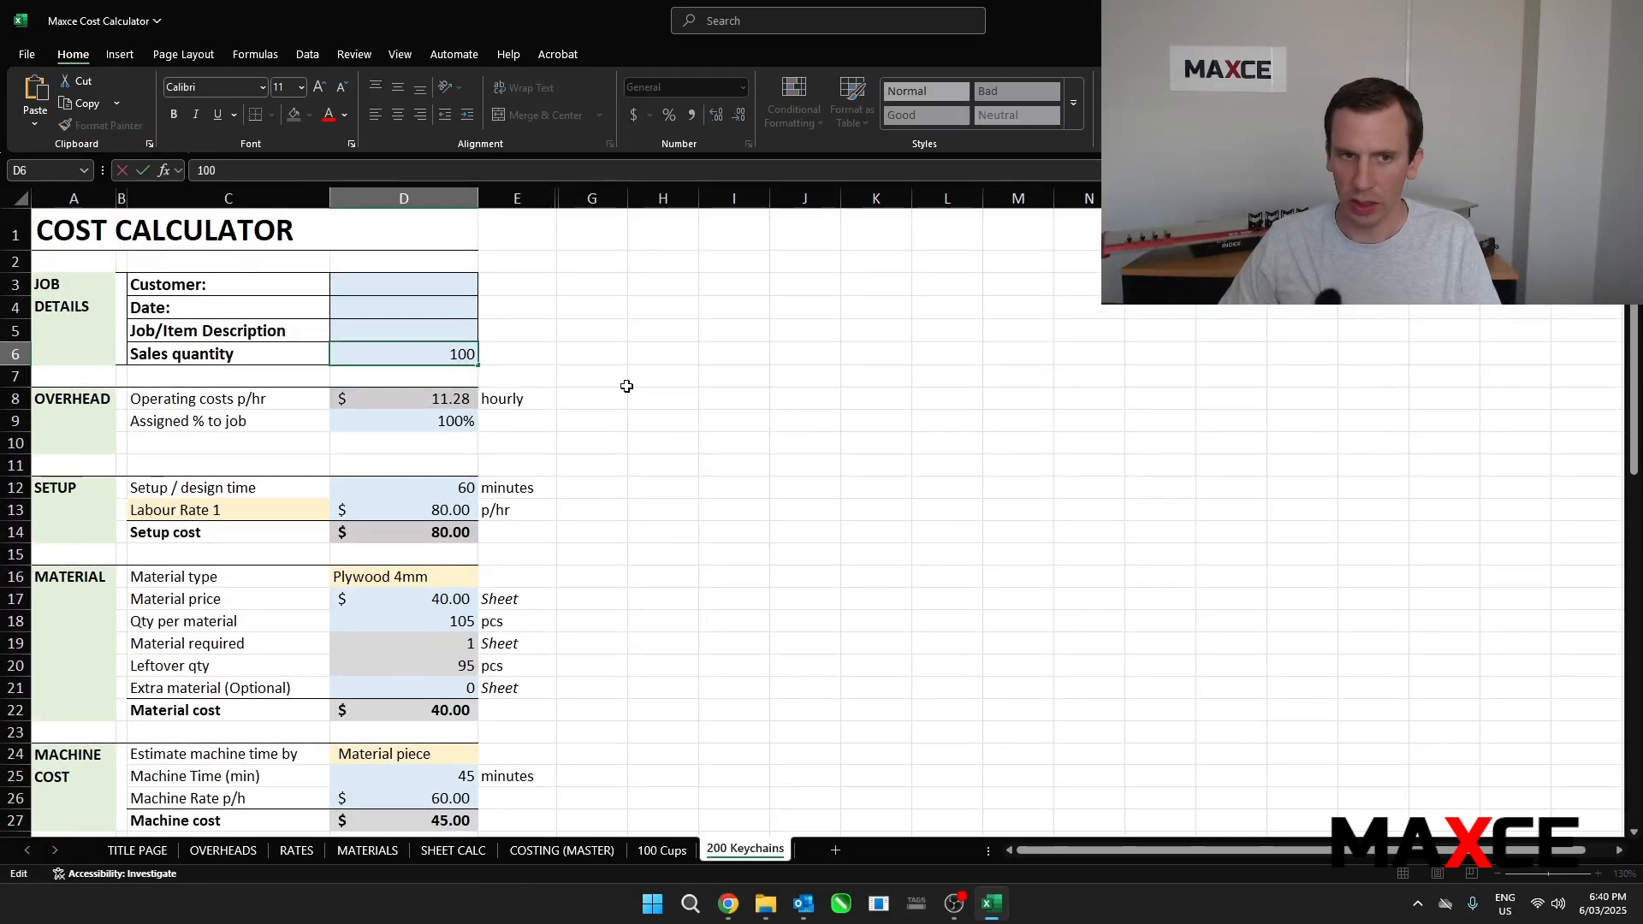
key(Return)
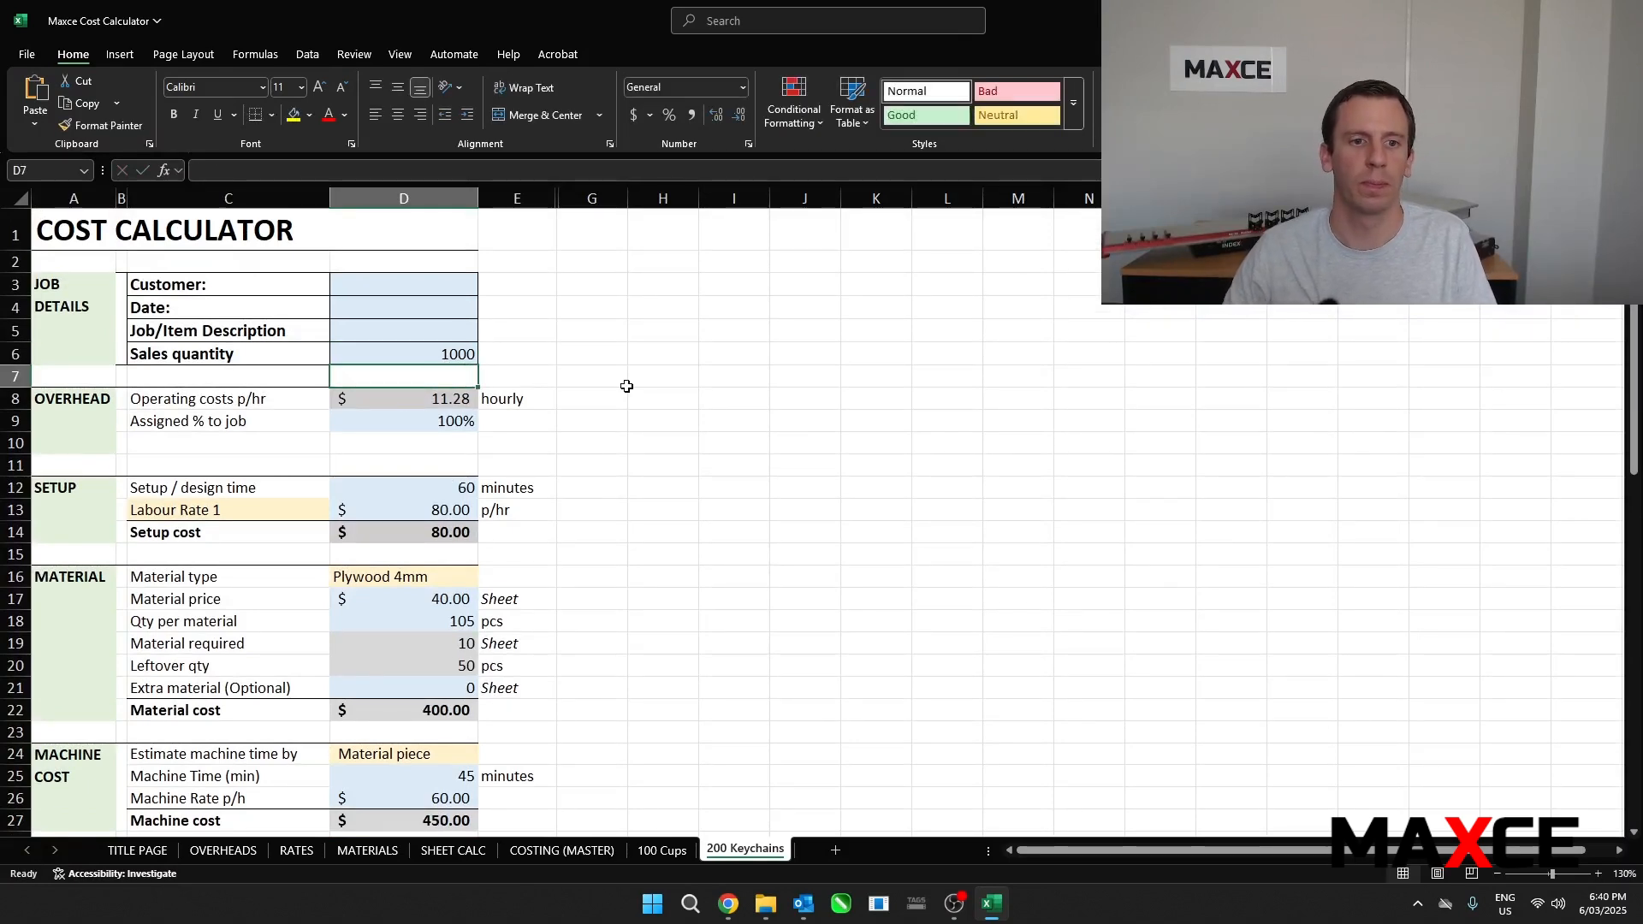
Examine the Material required, Machine cost and Labour Cost calculated for the new sales quantity
scroll(620, 389, down, 1)
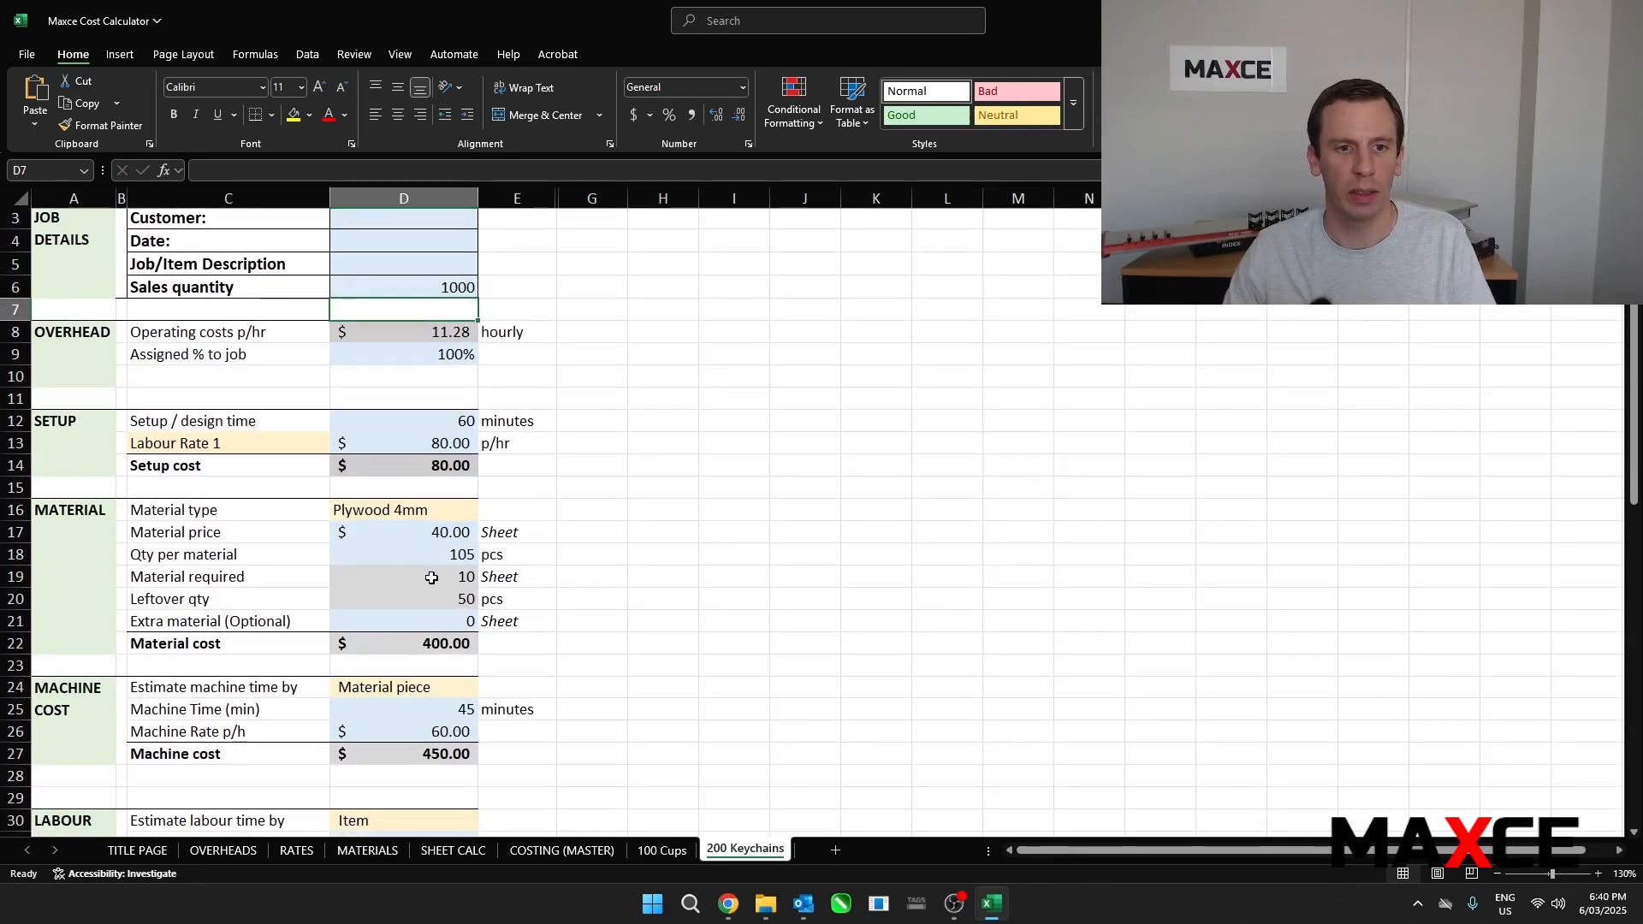
click(432, 579)
scroll(590, 586, down, 1)
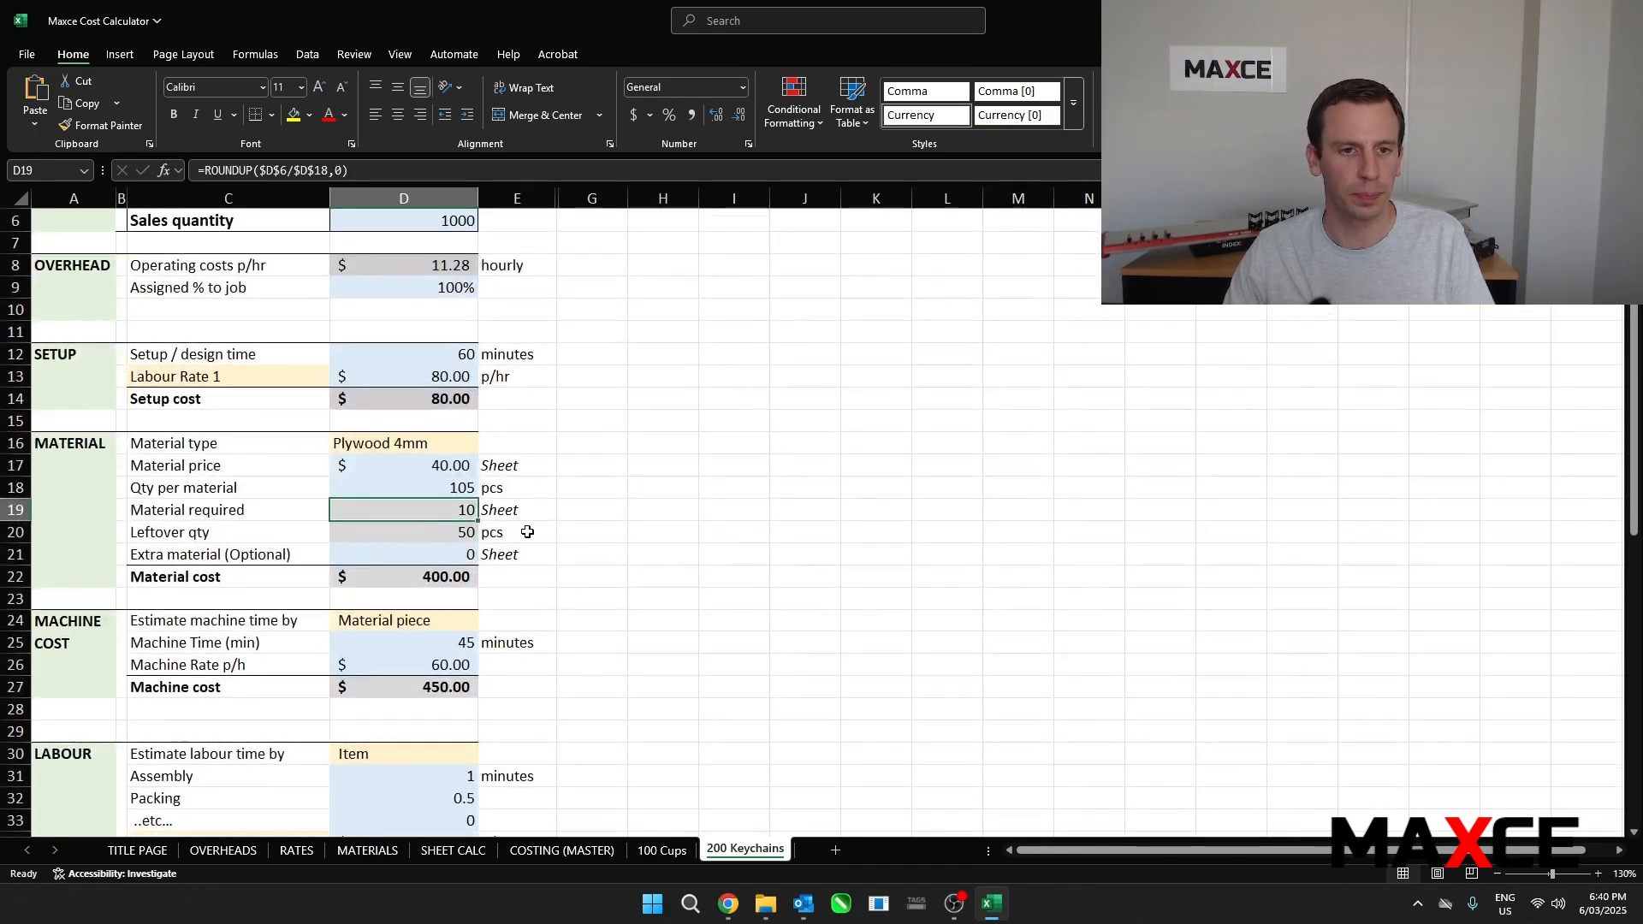
scroll(522, 522, down, 2)
scroll(502, 489, down, 2)
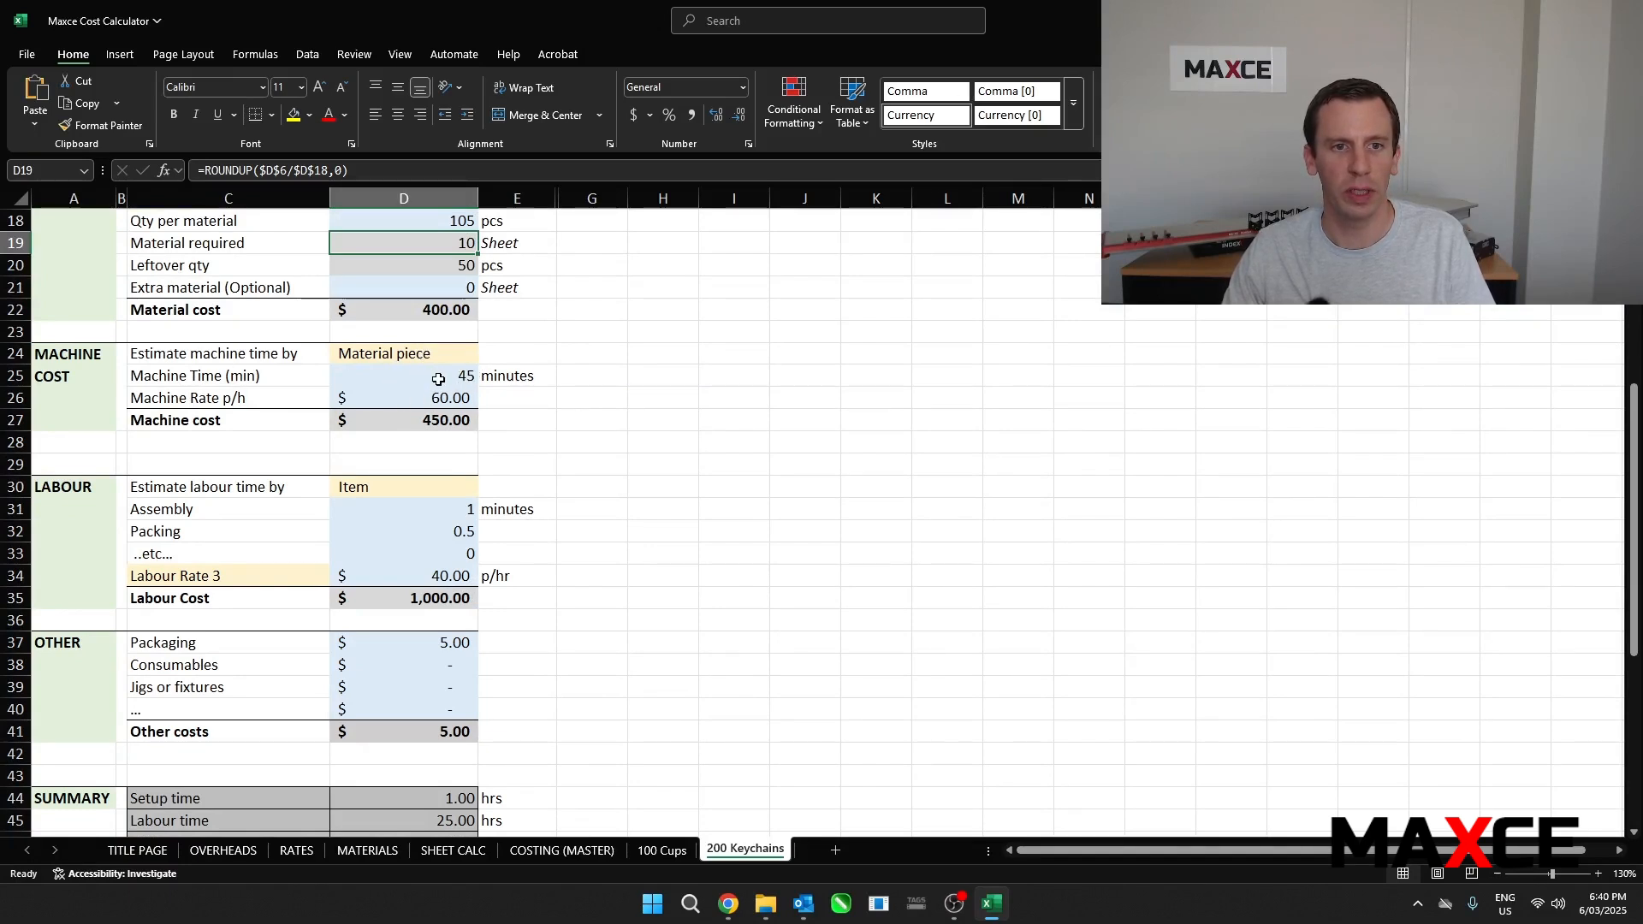
click(434, 423)
scroll(599, 462, down, 1)
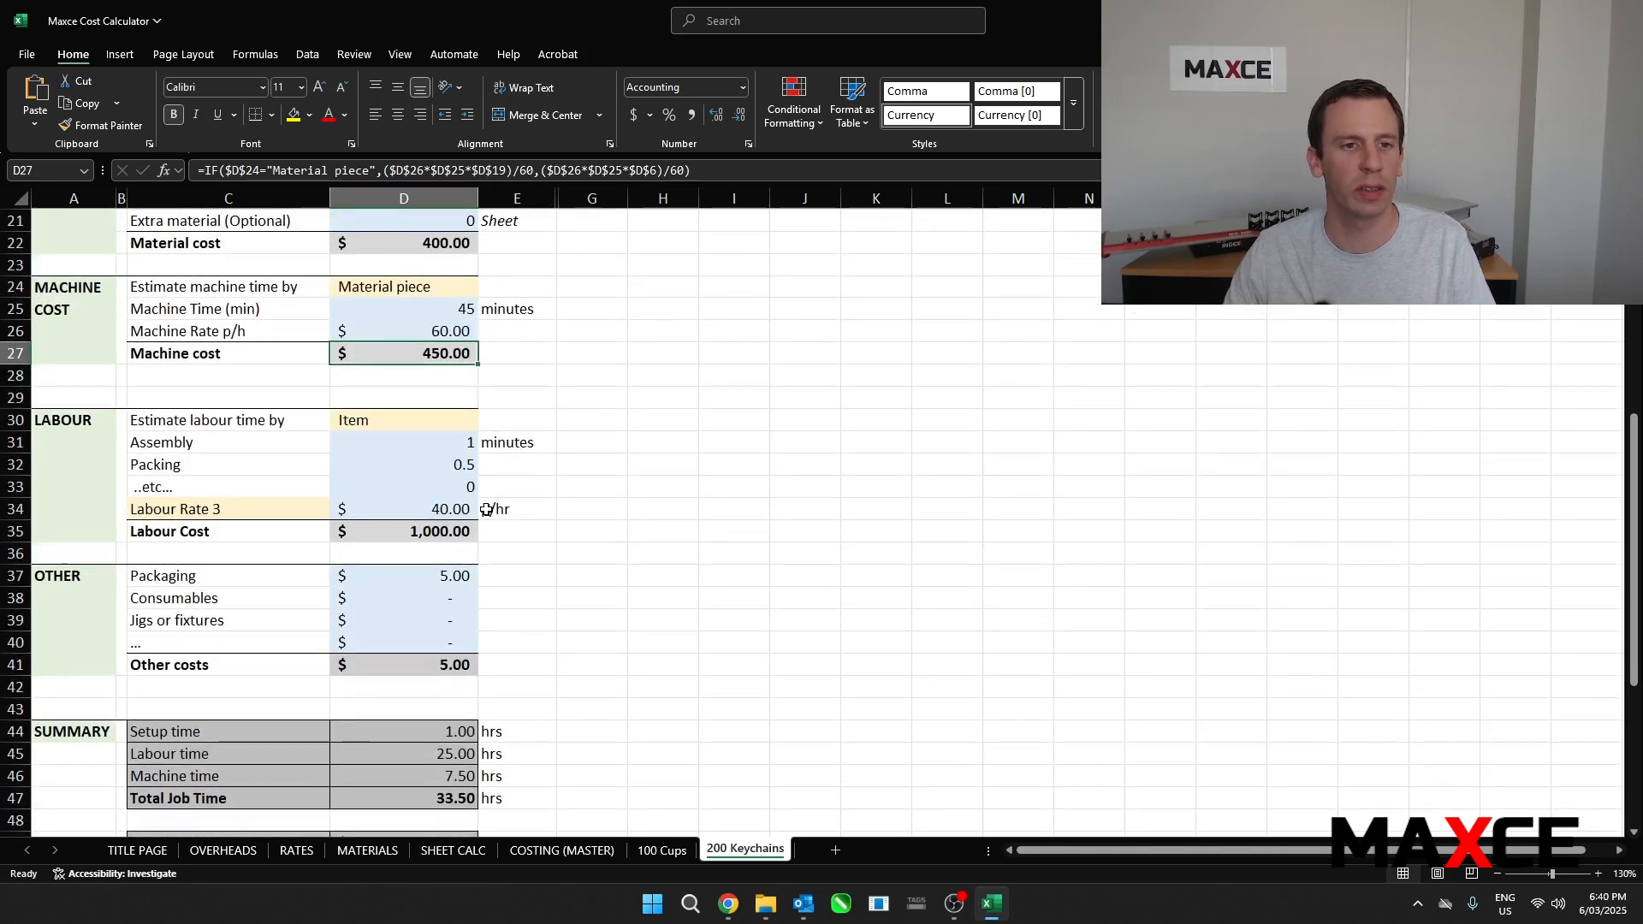
scroll(478, 500, down, 2)
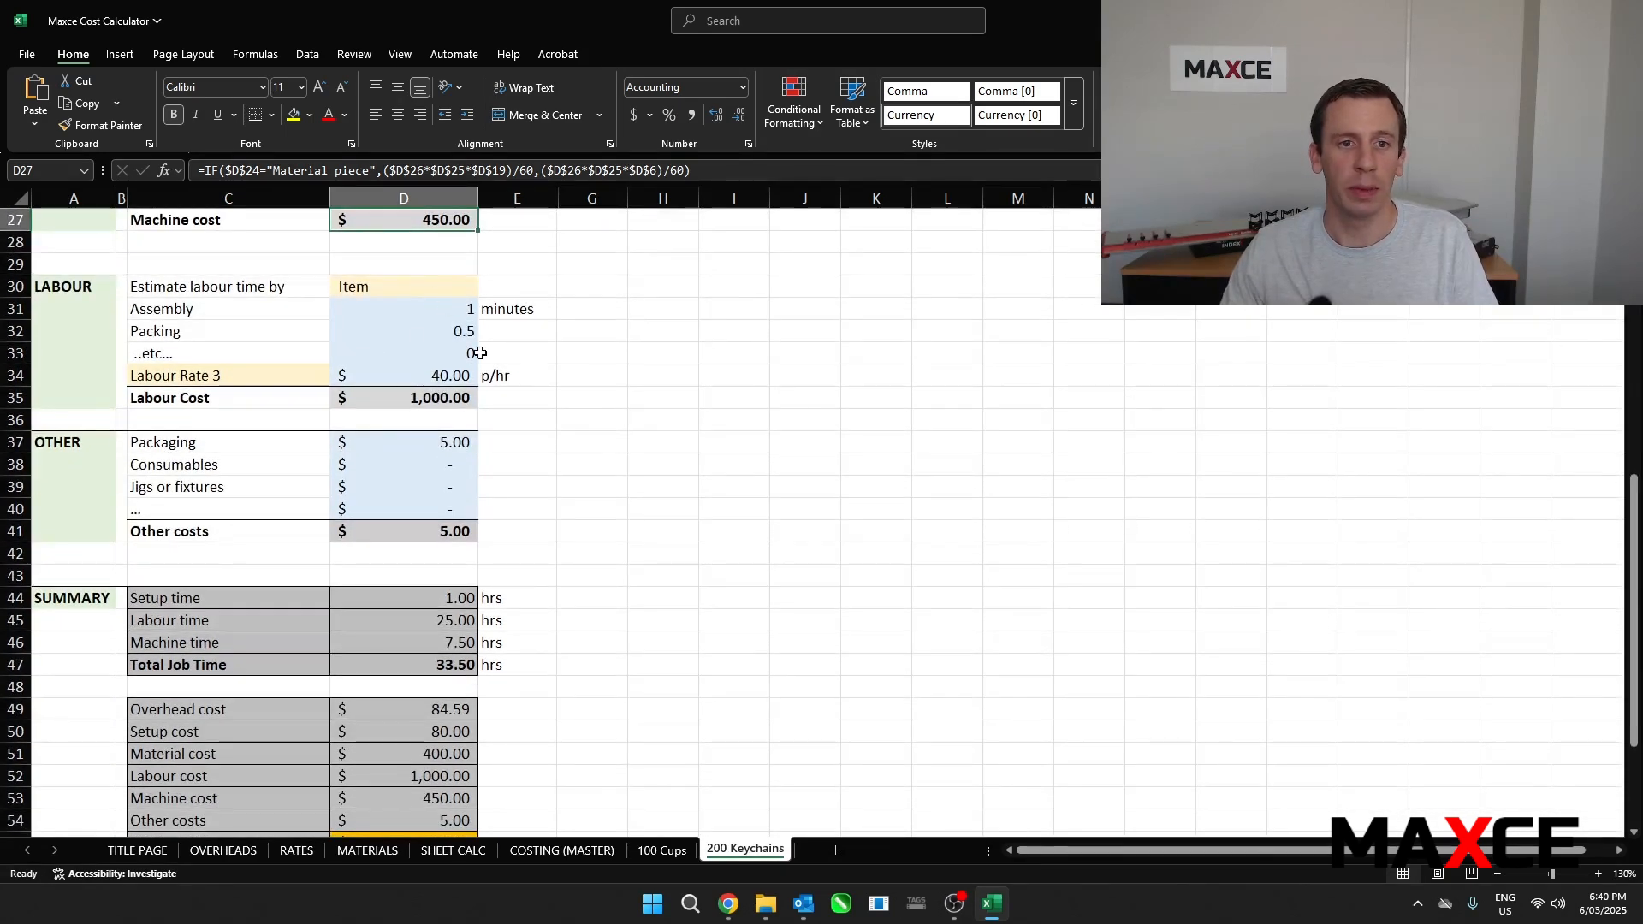
scroll(486, 368, down, 2)
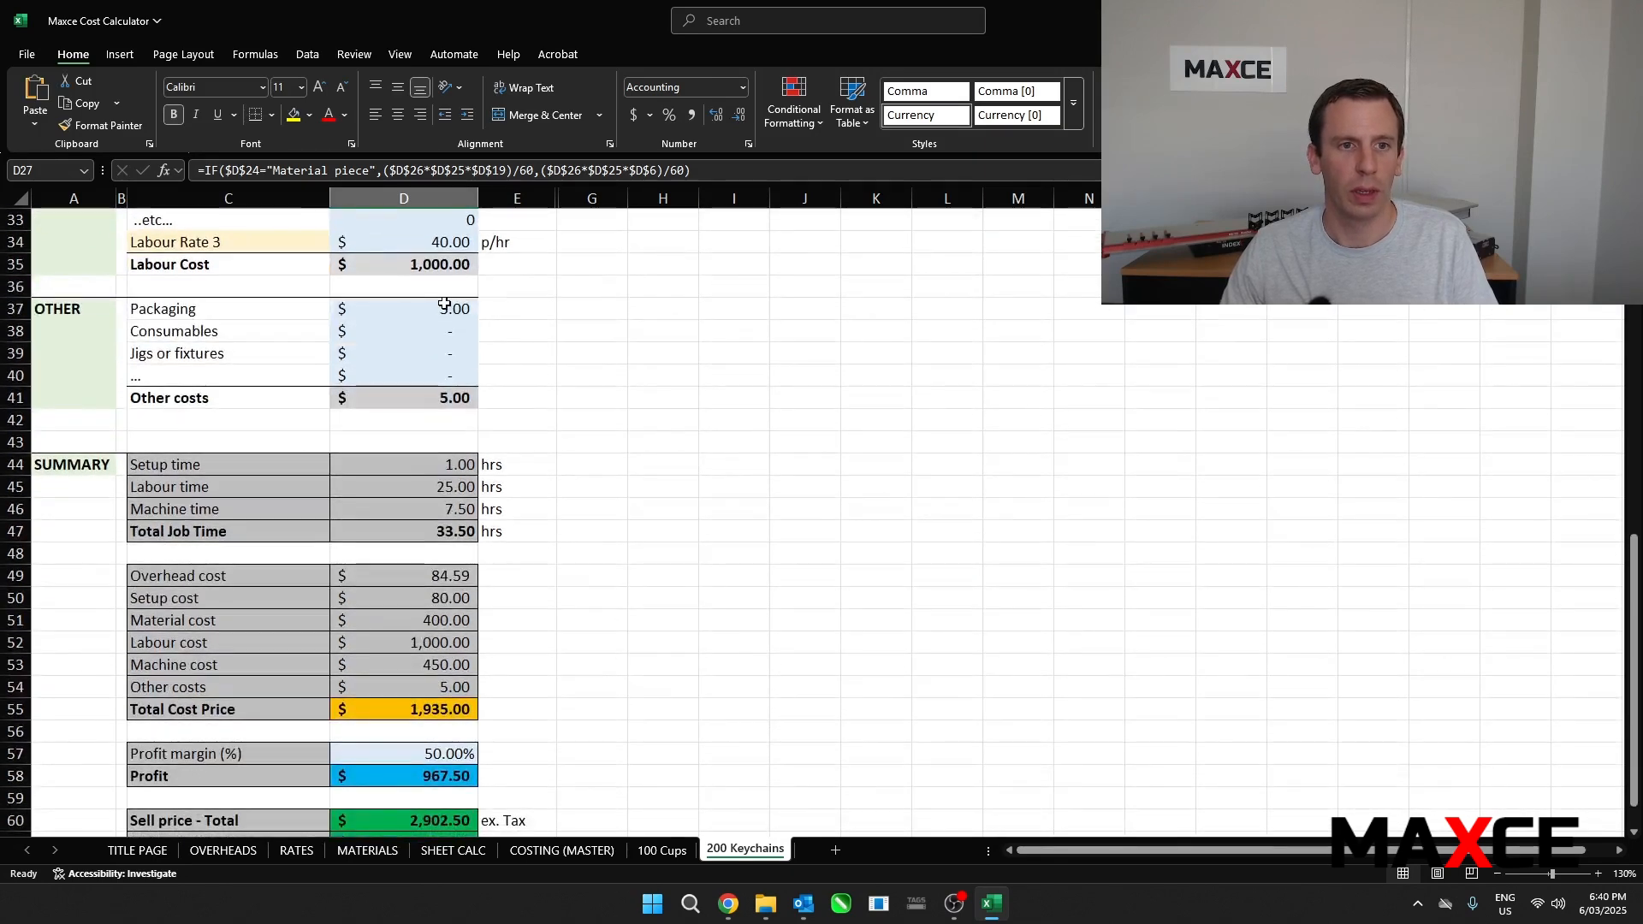
Set the Packaging cost in the OTHER section to $20 and check the per-item sell price in the SUMMARY
click(448, 307)
double_click(472, 309)
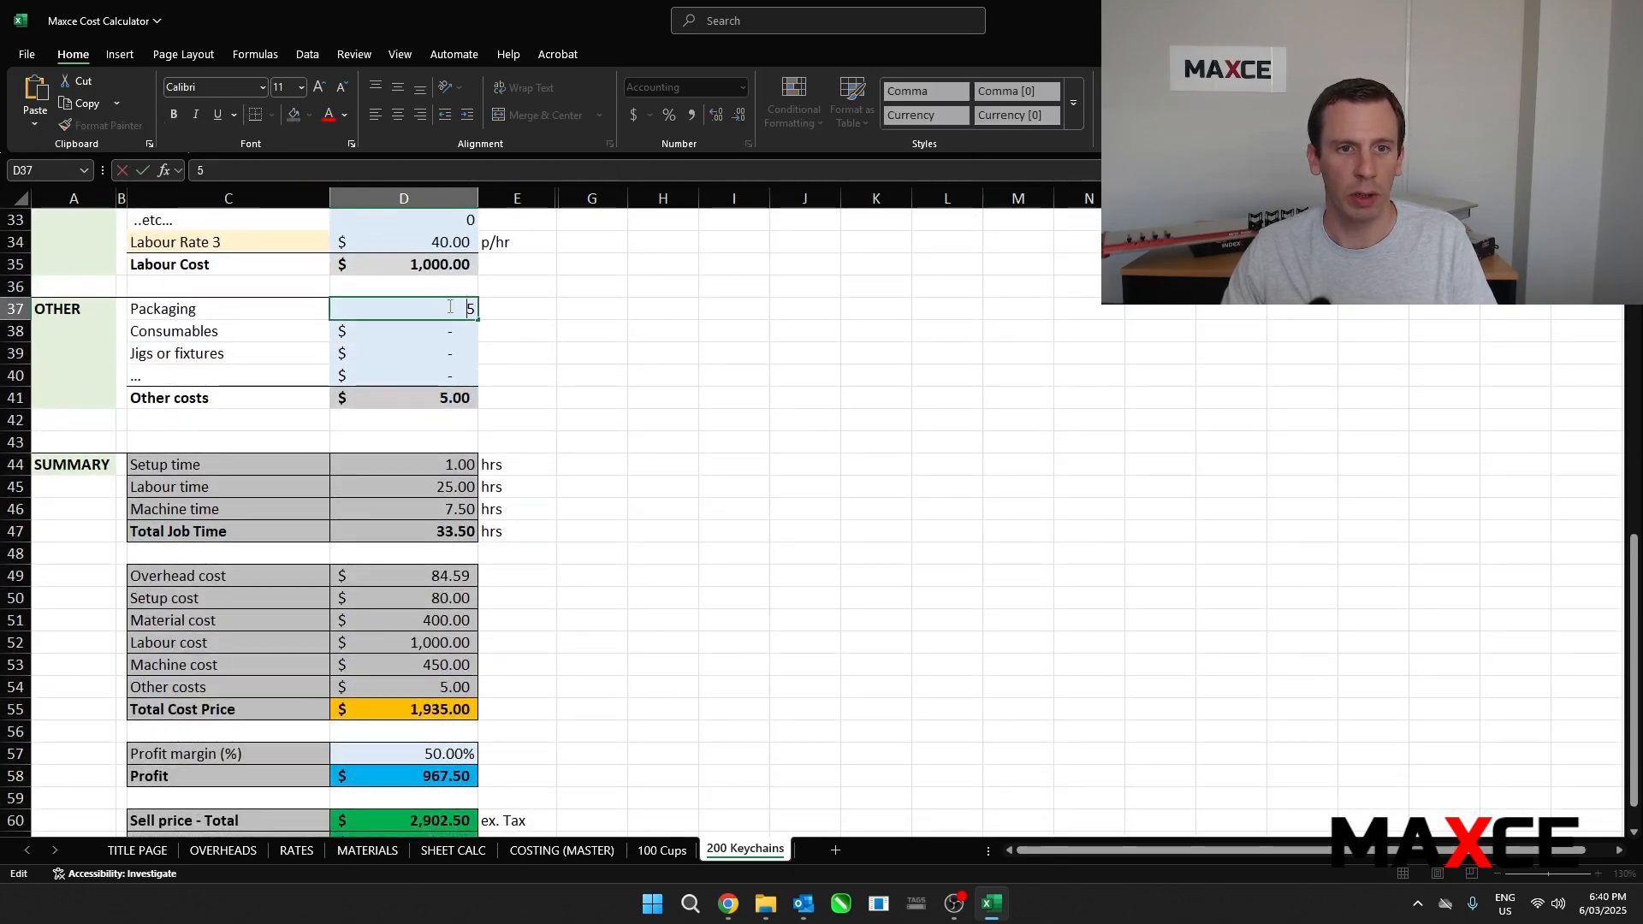
text(20)
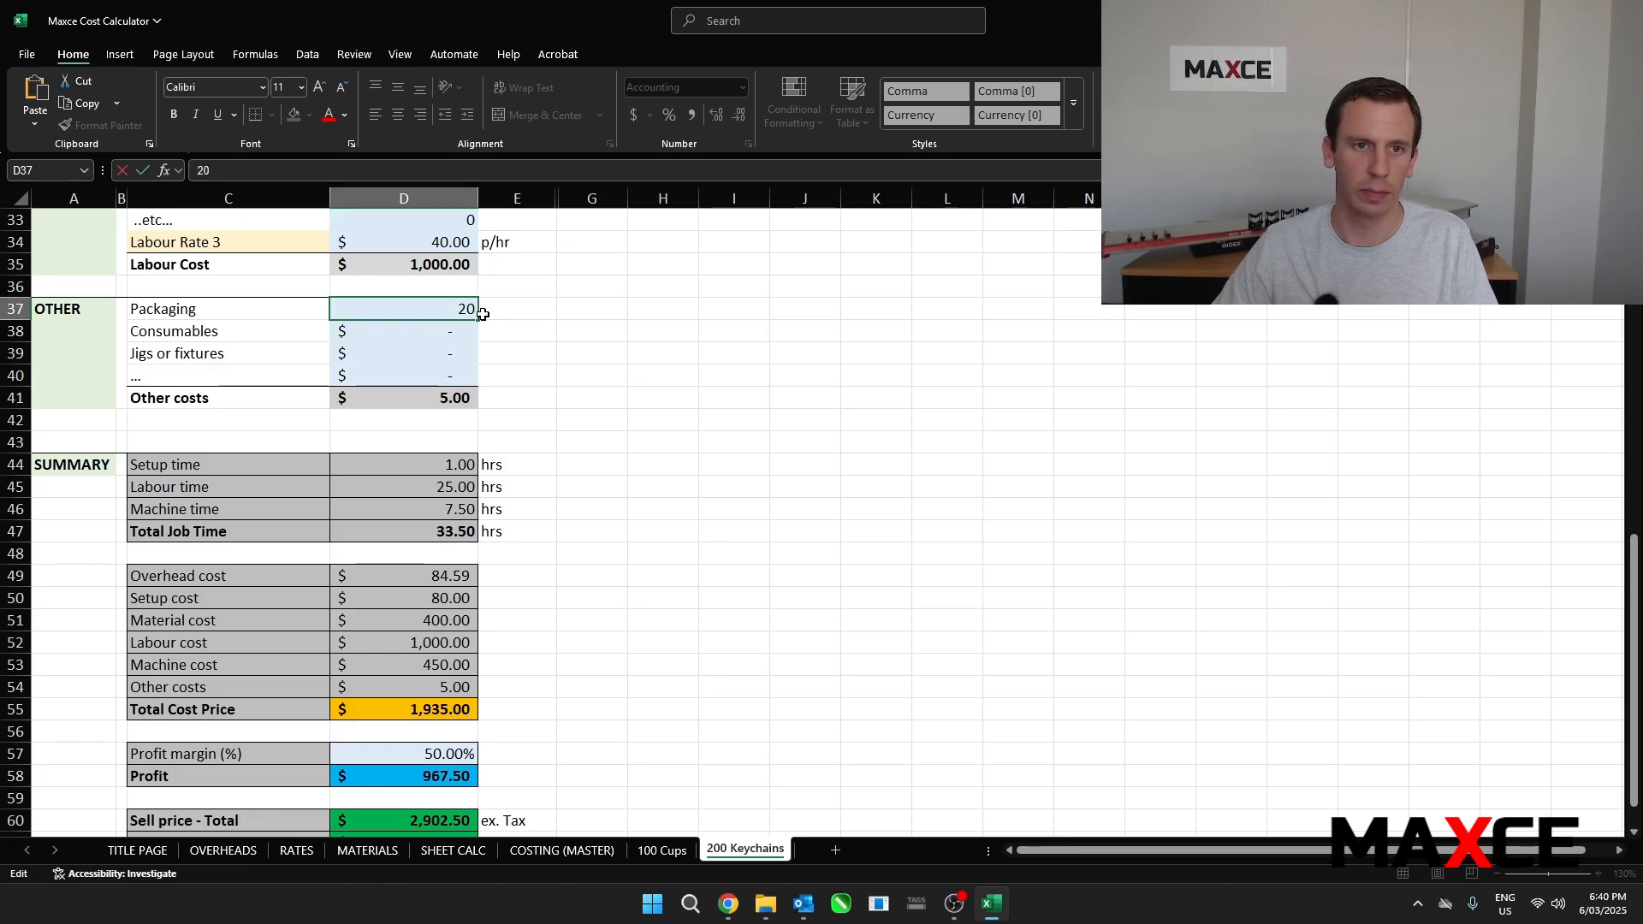
key(Return)
scroll(488, 324, down, 2)
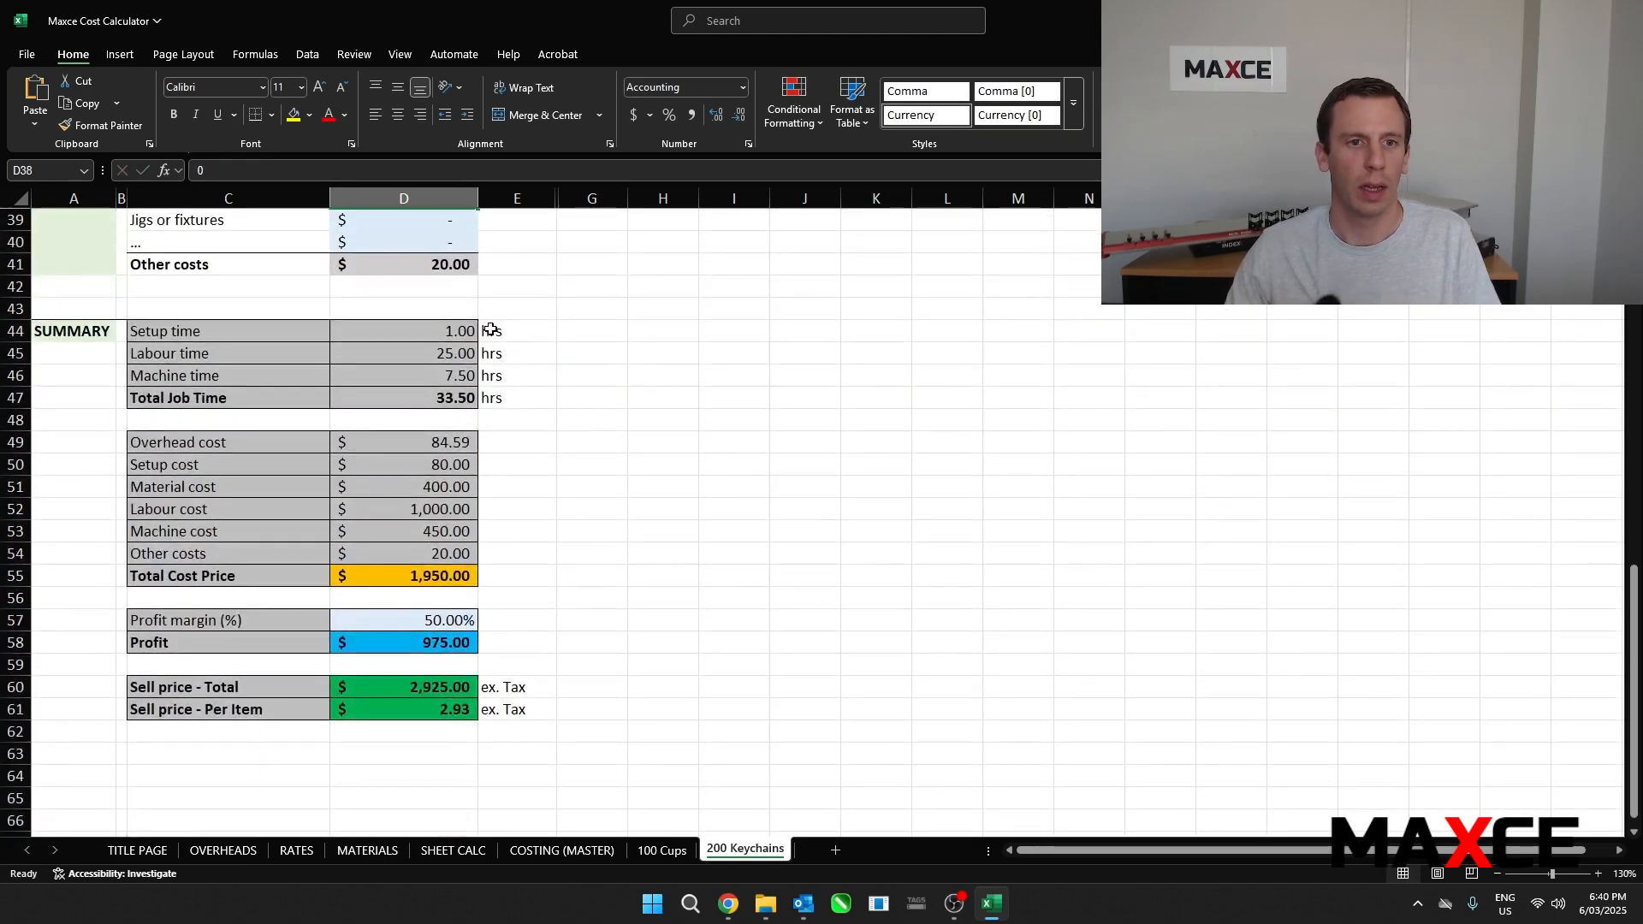
scroll(490, 329, down, 1)
click(441, 643)
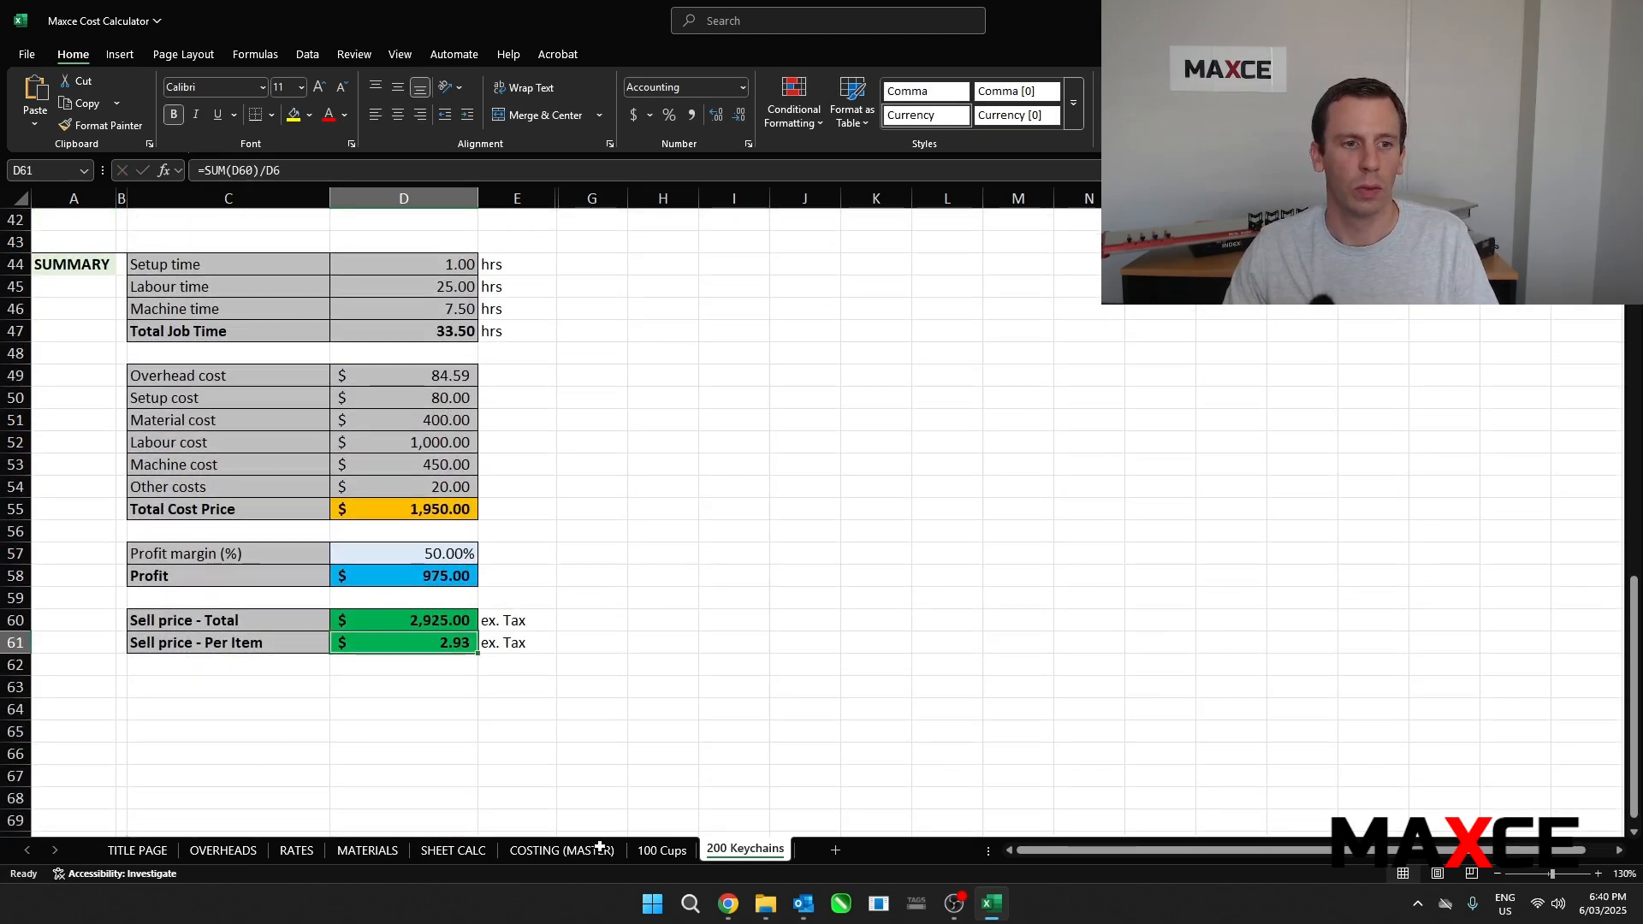